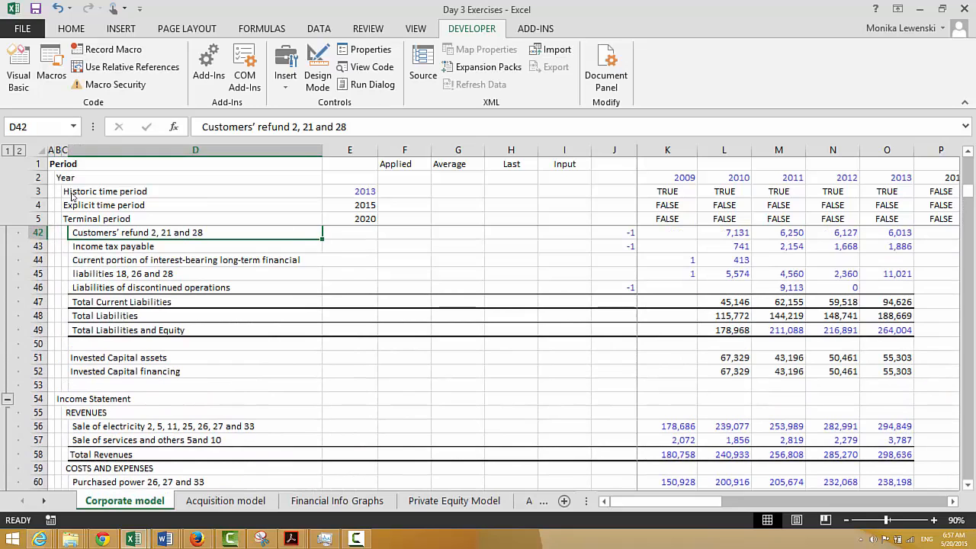
# Examine the 2009 to 2013 figures in the liabilities section of the Corporate model sheet
pyautogui.press('Left')
pyautogui.press('Left')
pyautogui.press('Left')
pyautogui.press('Left')
pyautogui.press('Left')
pyautogui.press('Left')
pyautogui.press('Left')
pyautogui.press('Left')
pyautogui.press('Left')
pyautogui.press('Left')
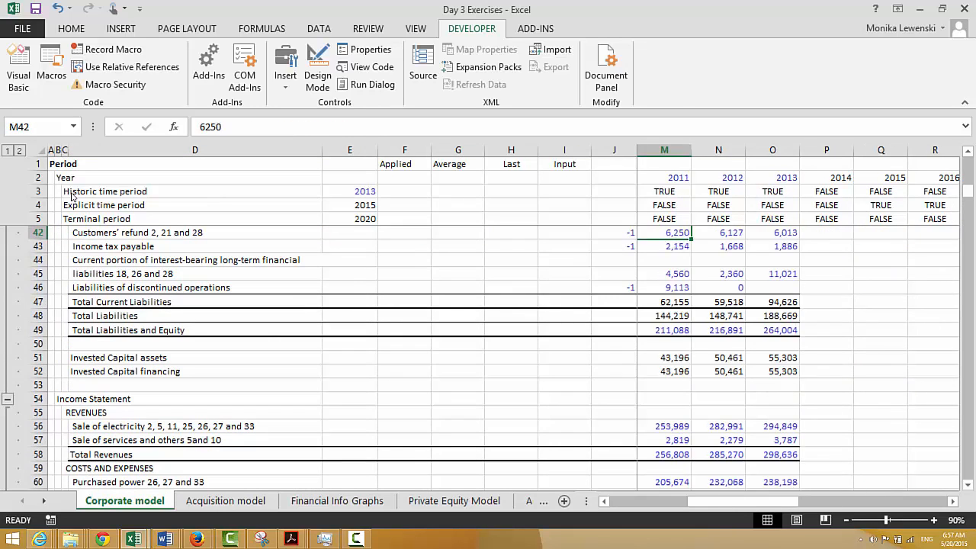
pyautogui.press('Left')
pyautogui.press('Right')
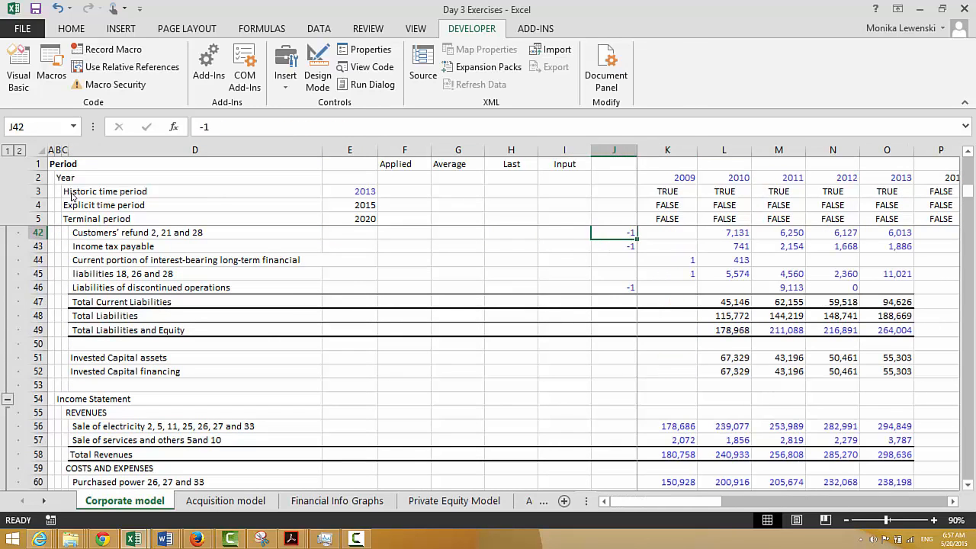
pyautogui.press('Right')
pyautogui.press('Up')
pyautogui.press('Up')
pyautogui.press('Up')
pyautogui.press('Up')
pyautogui.press('Up')
pyautogui.press('Up')
pyautogui.press('Up')
pyautogui.press('Up')
pyautogui.press('Up')
pyautogui.press('Up')
pyautogui.press('Up')
pyautogui.press('Up')
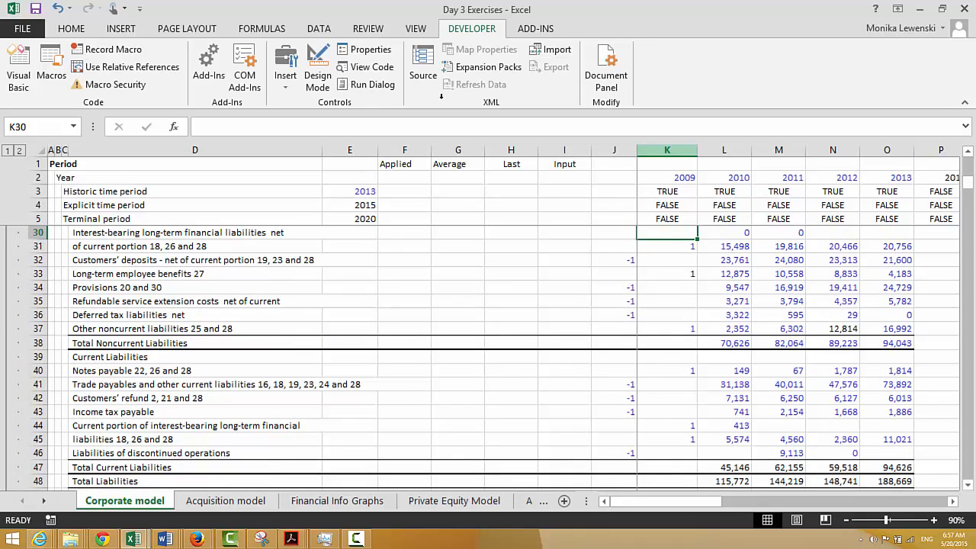
# Start a formula-based conditional formatting rule for the yearly columns K through Y
pyautogui.moveTo(659, 148); pyautogui.dragTo(909, 213)
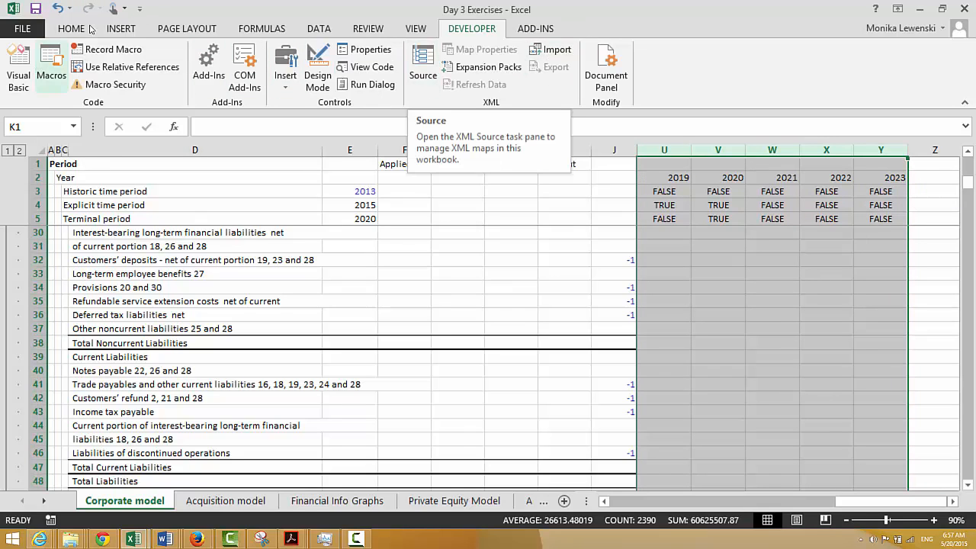
pyautogui.click(55, 24)
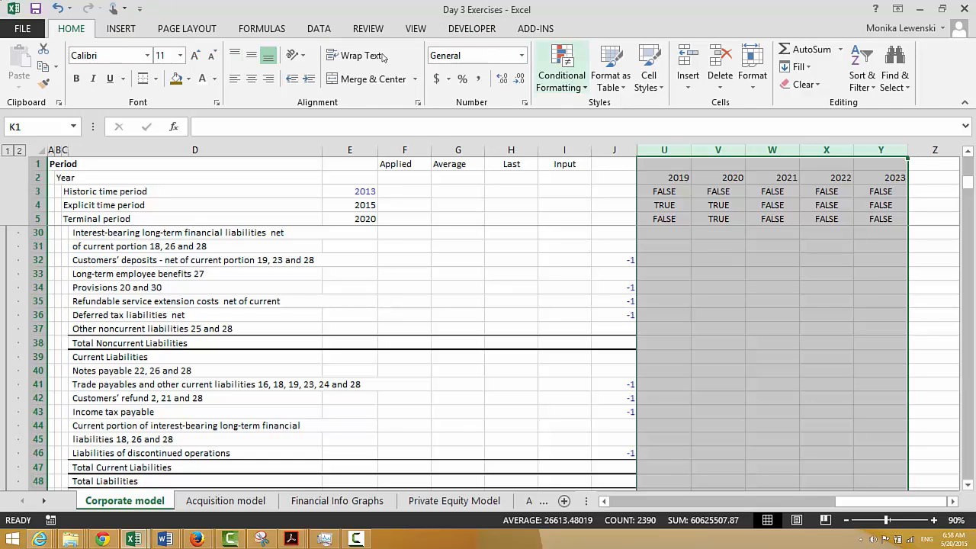
pyautogui.click(575, 84)
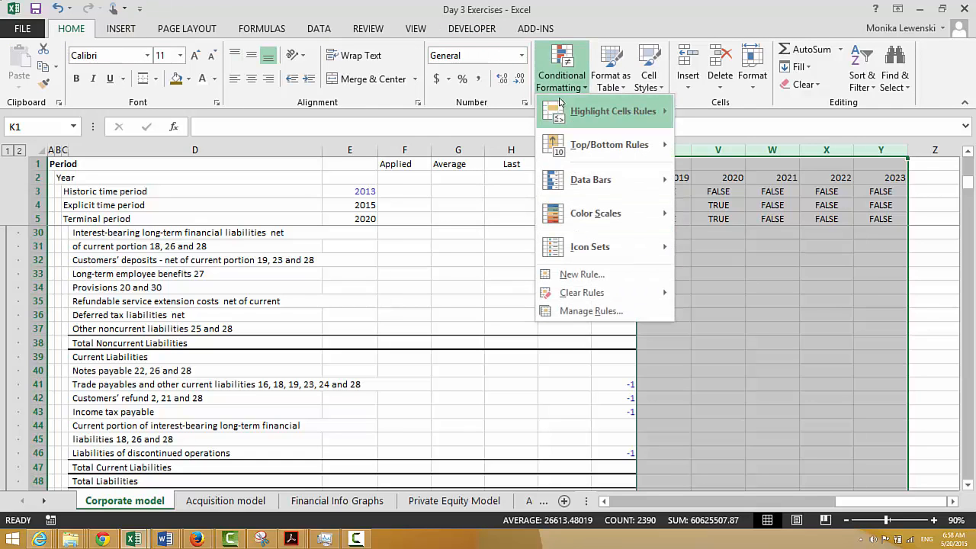
pyautogui.click(567, 276)
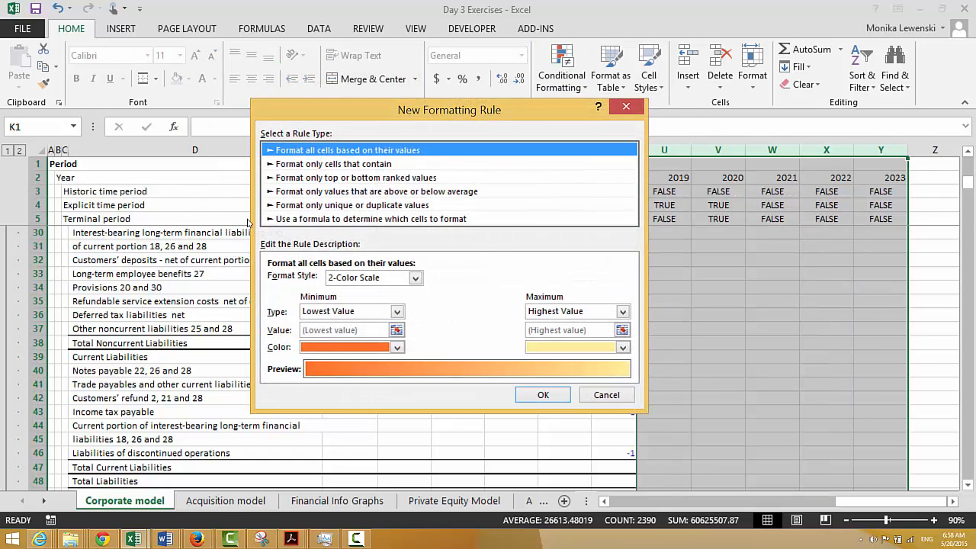
pyautogui.click(287, 221)
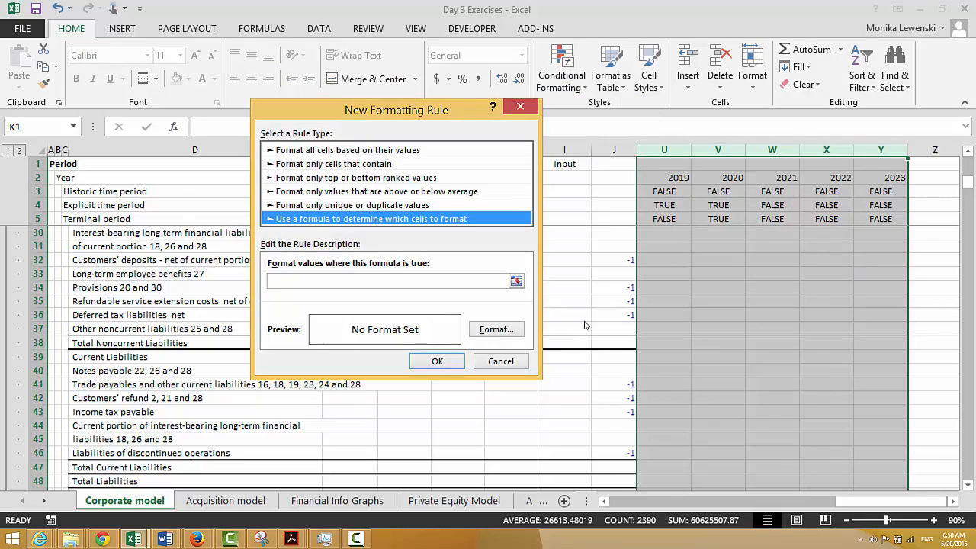
# Set the rule's formula to =K$3, referring to the first historic-period flag with only the row locked
pyautogui.click(517, 281)
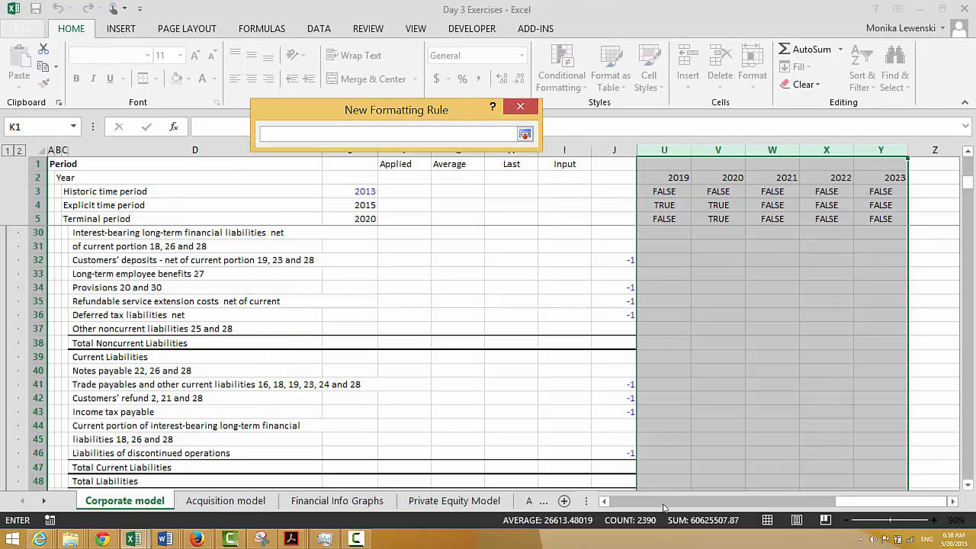
pyautogui.moveTo(852, 505); pyautogui.dragTo(560, 505)
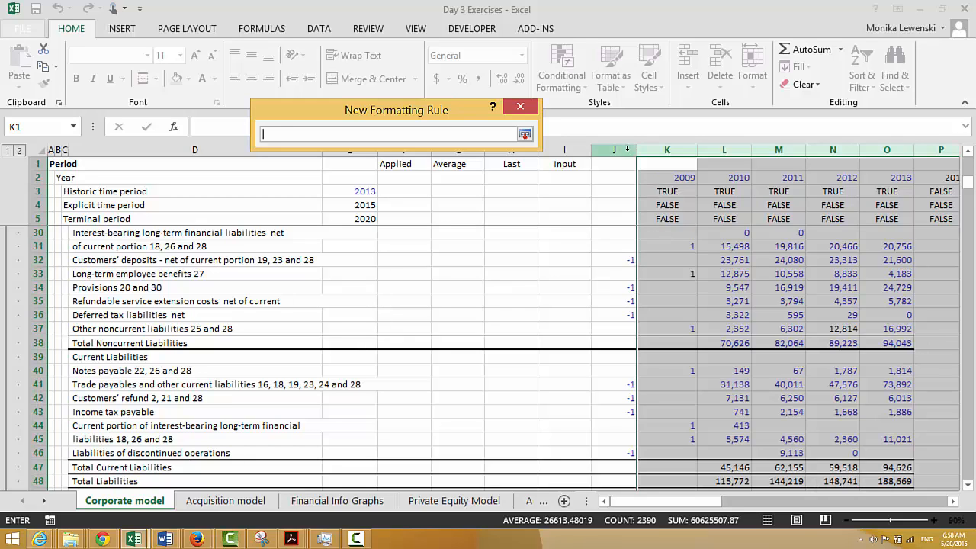
pyautogui.click(654, 192)
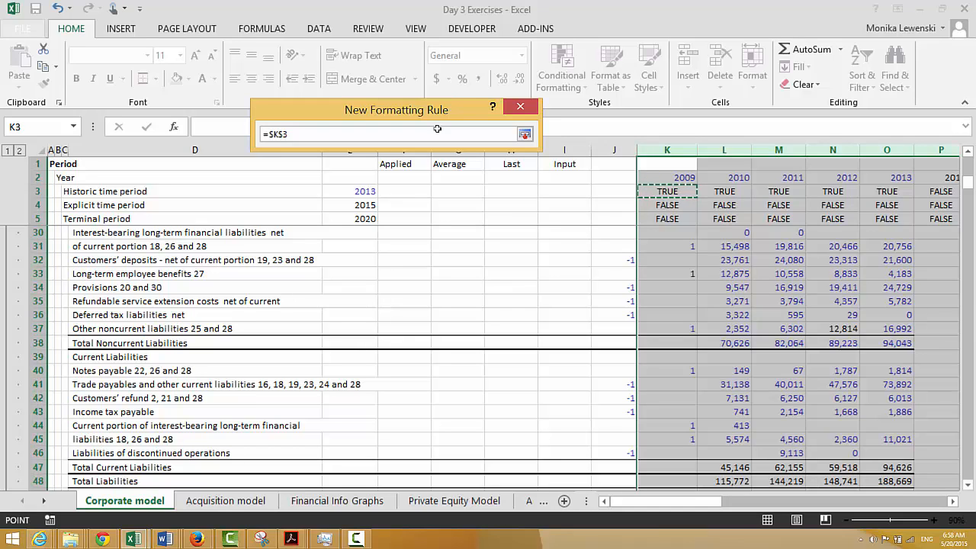
pyautogui.press('F4')
pyautogui.press('F4')
pyautogui.press('F4')
pyautogui.press('Return')
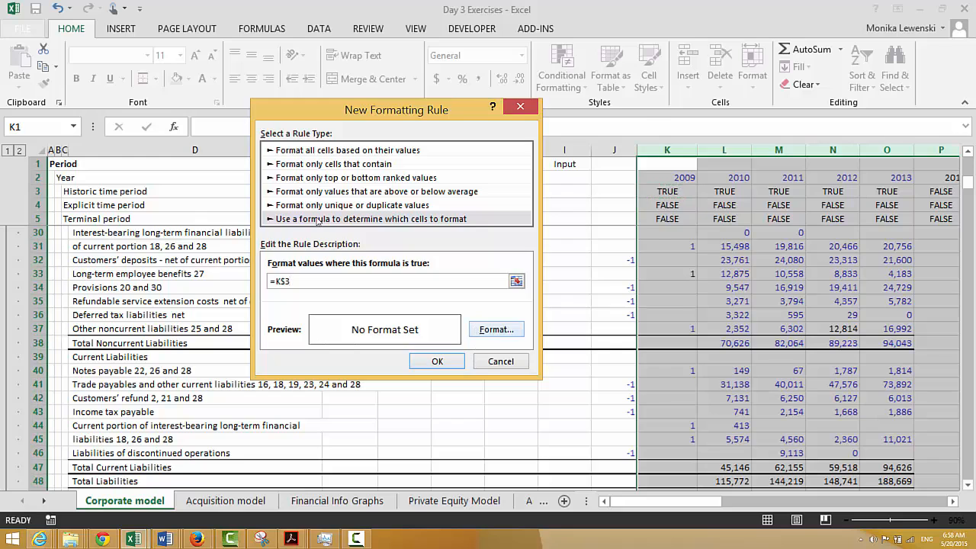
# Give the rule a light blue background fill and apply it to the selected columns
pyautogui.click(475, 329)
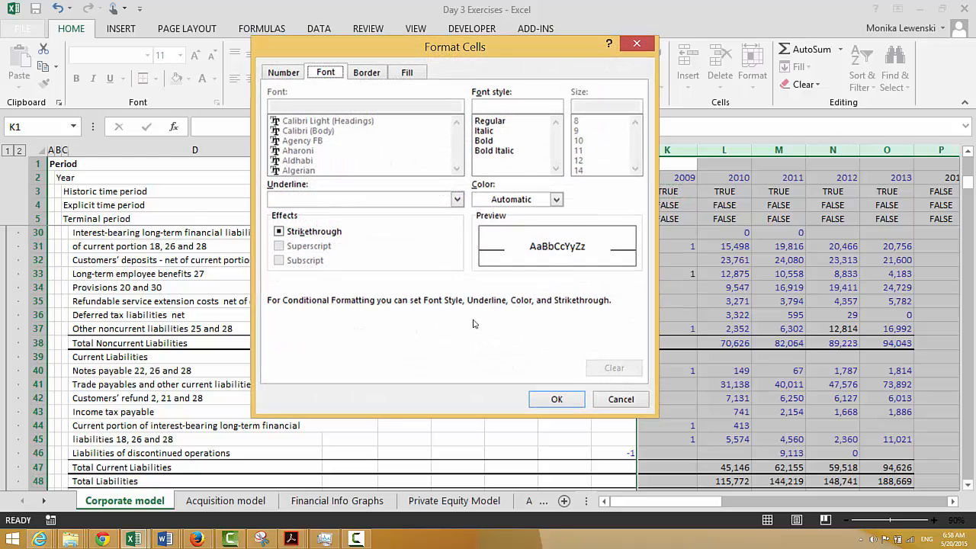
pyautogui.click(404, 72)
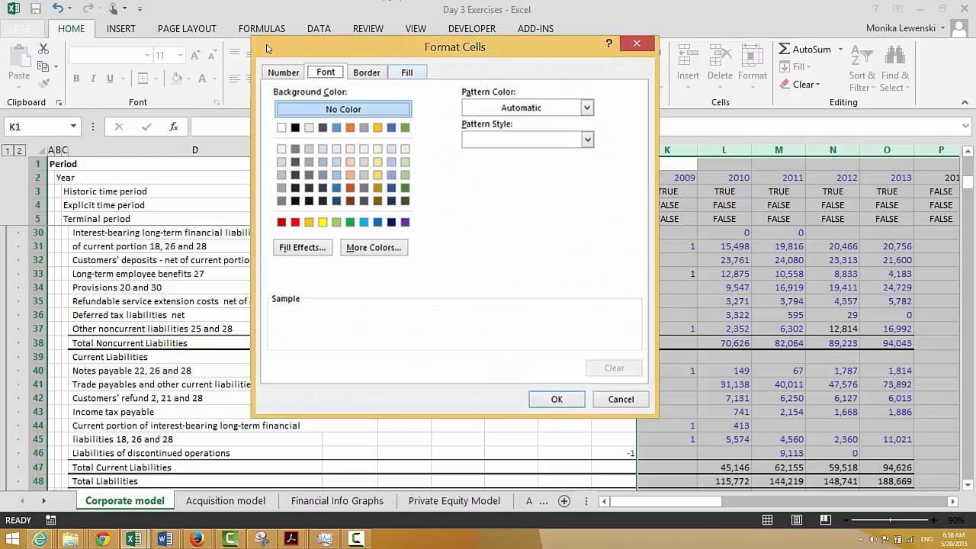
pyautogui.click(391, 149)
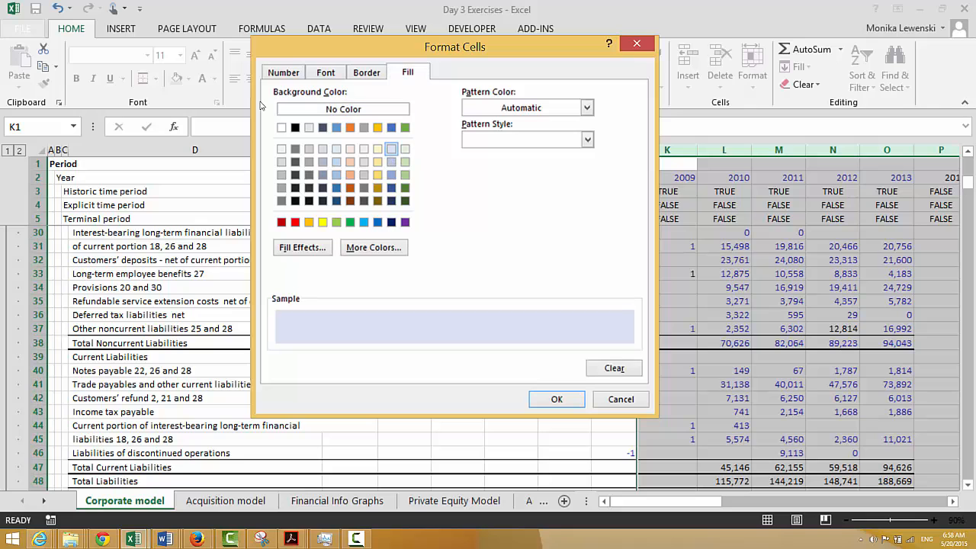
pyautogui.click(540, 402)
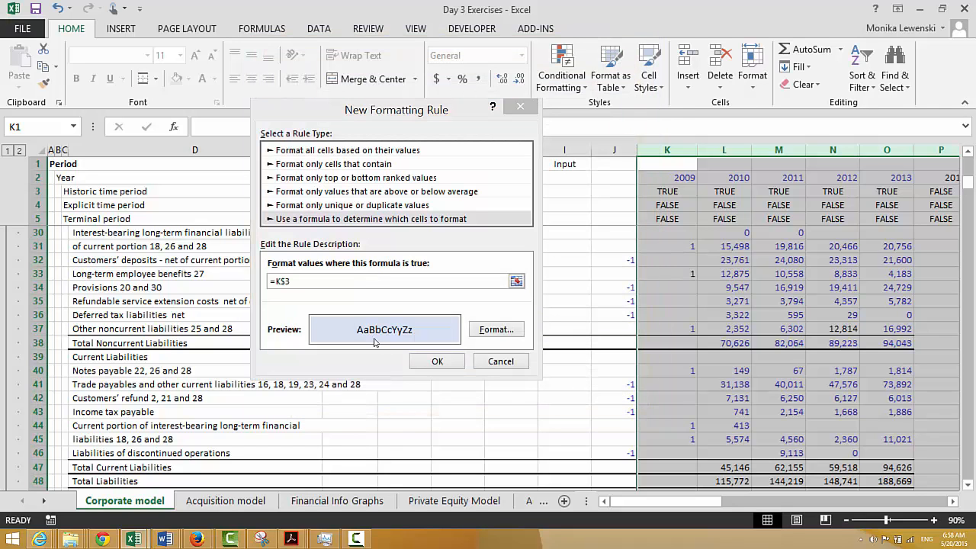
pyautogui.click(437, 363)
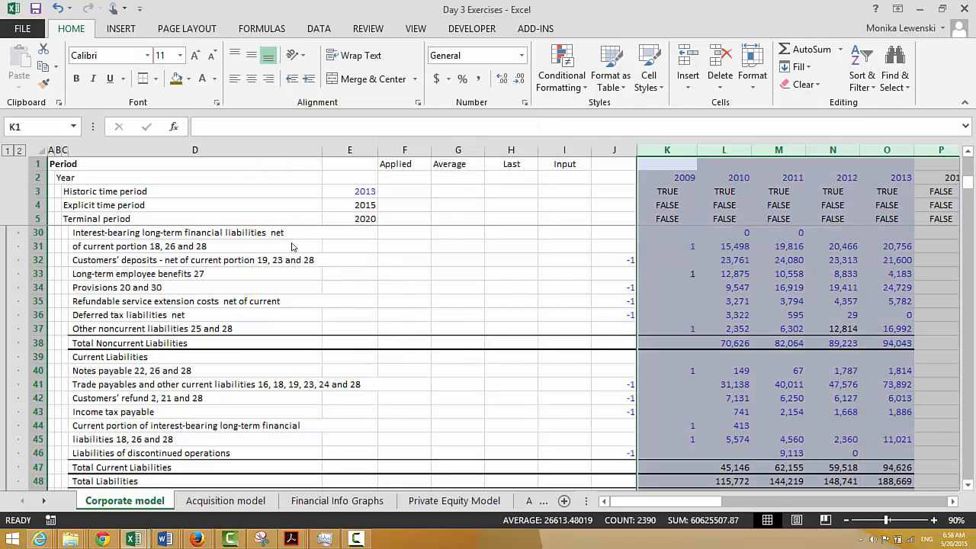
# Check the conditional shading across the year columns, starting from the top of the sheet
pyautogui.press('Right')
pyautogui.press('Right')
pyautogui.press('Right')
pyautogui.press('Right')
pyautogui.scroll(8, 291, 246)
pyautogui.press('Left')
pyautogui.press('Left')
pyautogui.press('Left')
pyautogui.press('Left')
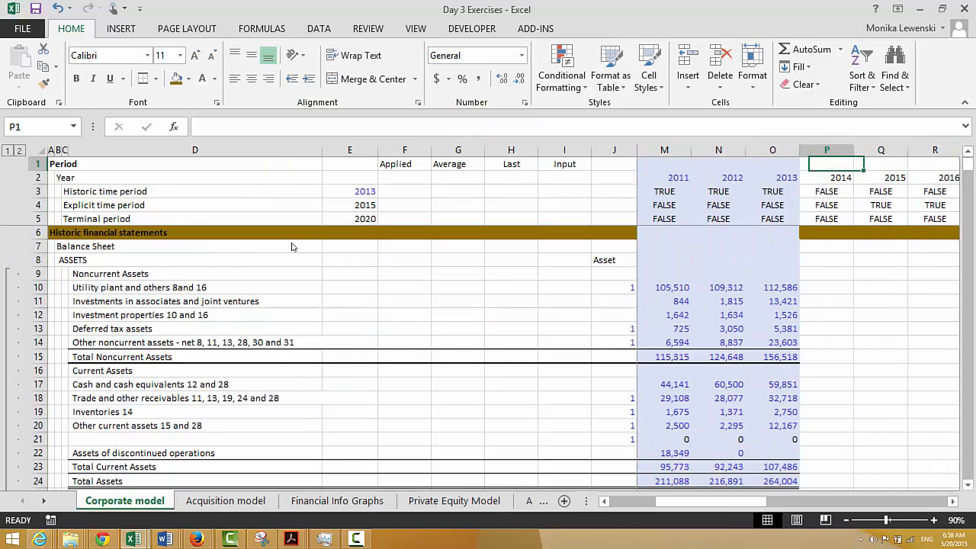
# Test the shading by setting the historic time period in E3 to 2012 and then back to 2013
pyautogui.press('Left')
pyautogui.press('Left')
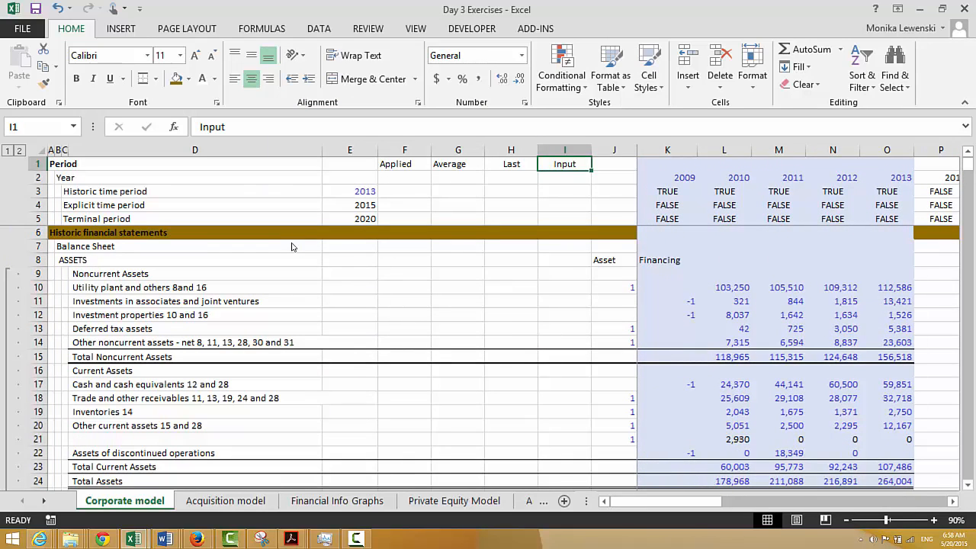
pyautogui.press('Down')
pyautogui.press('Down')
pyautogui.press('Left')
pyautogui.press('Left')
pyautogui.press('Left')
pyautogui.press('Left')
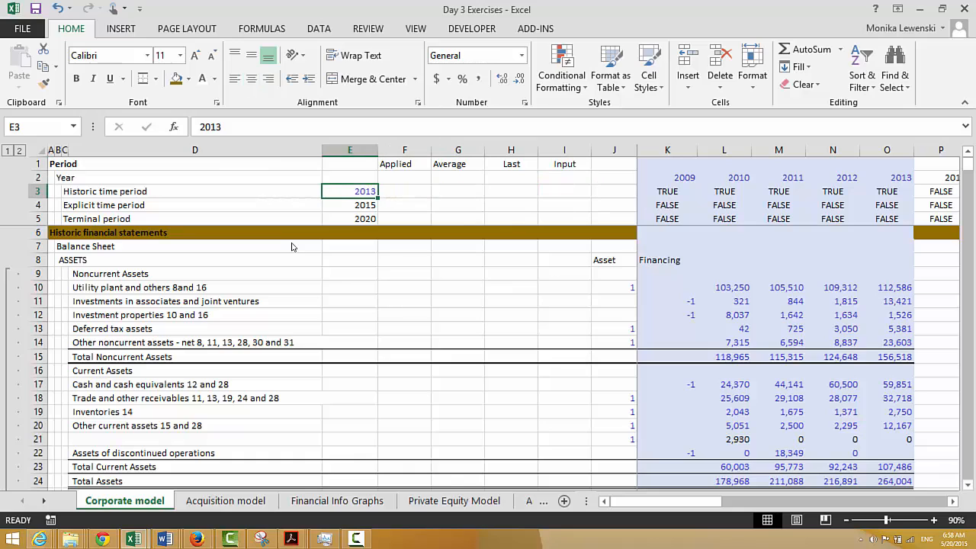
pyautogui.write('2012')
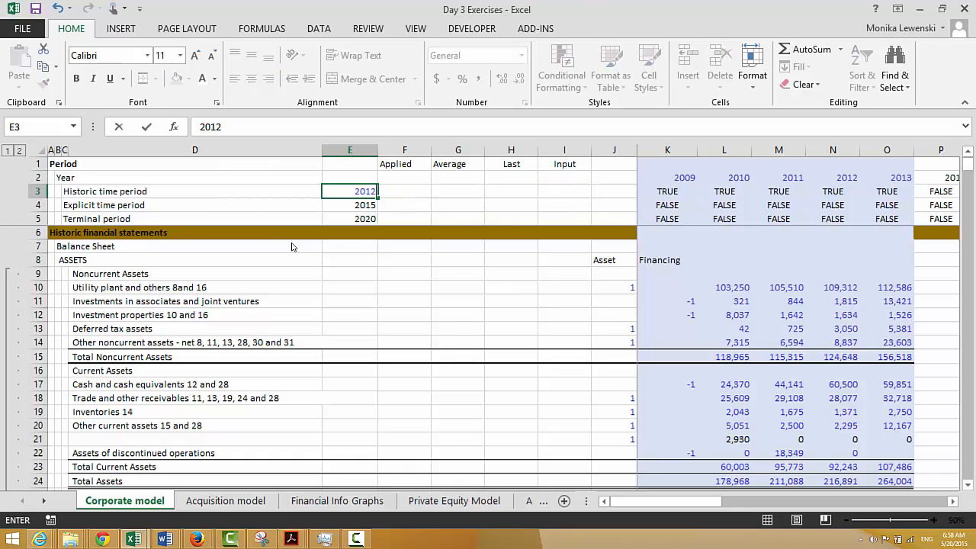
pyautogui.press('Return')
pyautogui.press('Up')
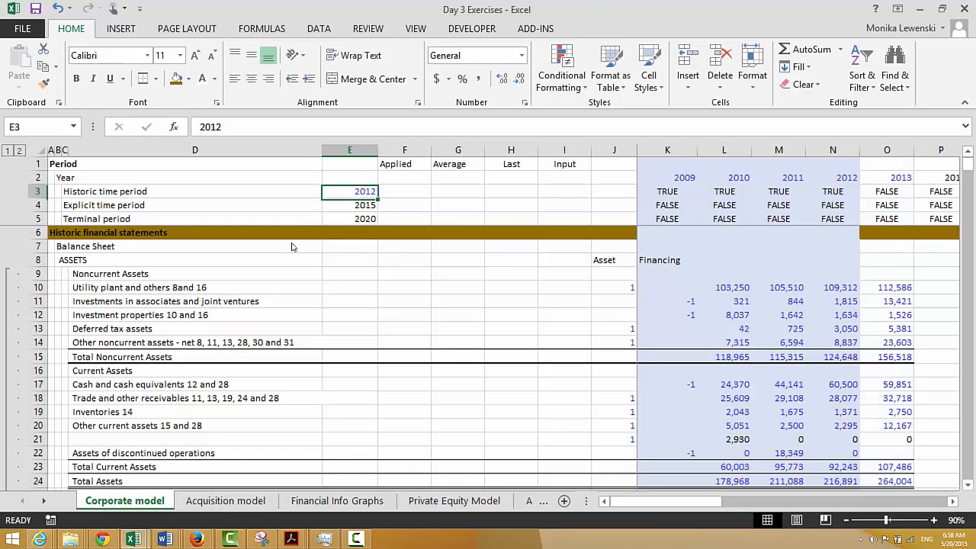
pyautogui.write('2013')
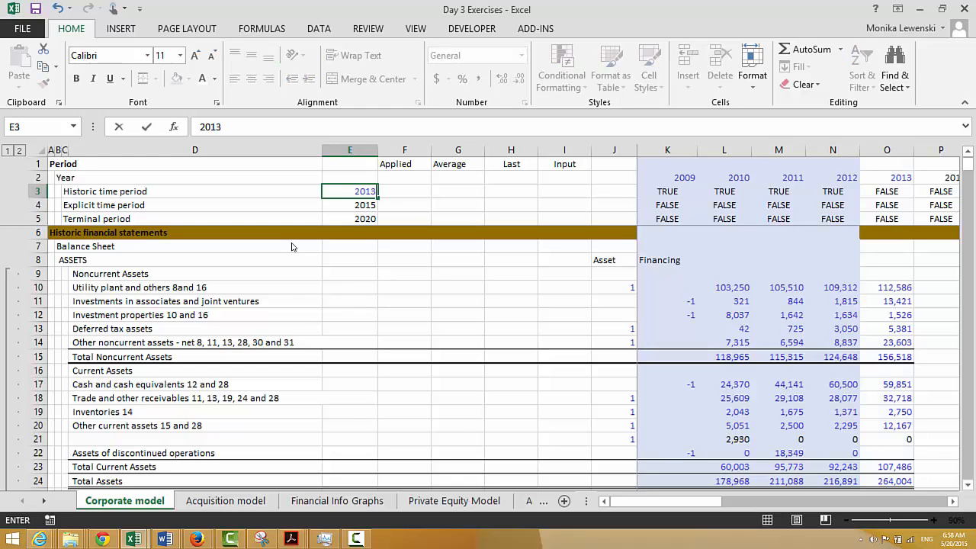
pyautogui.press('Return')
# Review the historic column shading down through the balance sheet, income statement and cash flow statement
pyautogui.press('Down')
pyautogui.press('Down')
pyautogui.press('Down')
pyautogui.press('Down')
pyautogui.press('Down')
pyautogui.press('Down')
pyautogui.press('Down')
pyautogui.press('Down')
pyautogui.press('Down')
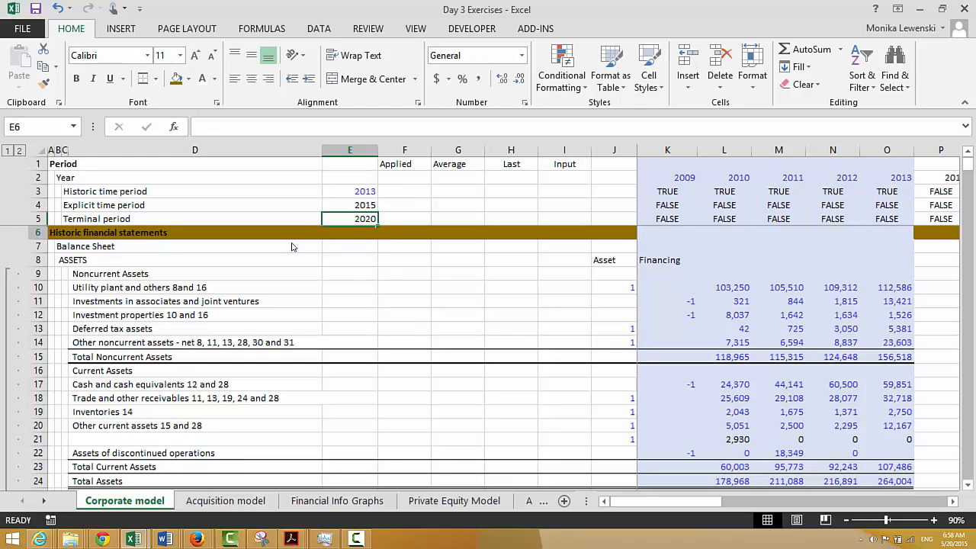
pyautogui.press('Down')
pyautogui.press('Down')
pyautogui.press('Down')
pyautogui.press('Down')
pyautogui.press('Down')
pyautogui.press('Down')
pyautogui.press('Down')
pyautogui.press('Down')
pyautogui.press('Down')
pyautogui.press('Down')
pyautogui.press('Down')
pyautogui.press('Down')
pyautogui.press('Down')
pyautogui.press('Down')
pyautogui.press('Down')
pyautogui.press('Down')
pyautogui.press('Down')
pyautogui.press('Down')
pyautogui.press('Down')
pyautogui.press('Down')
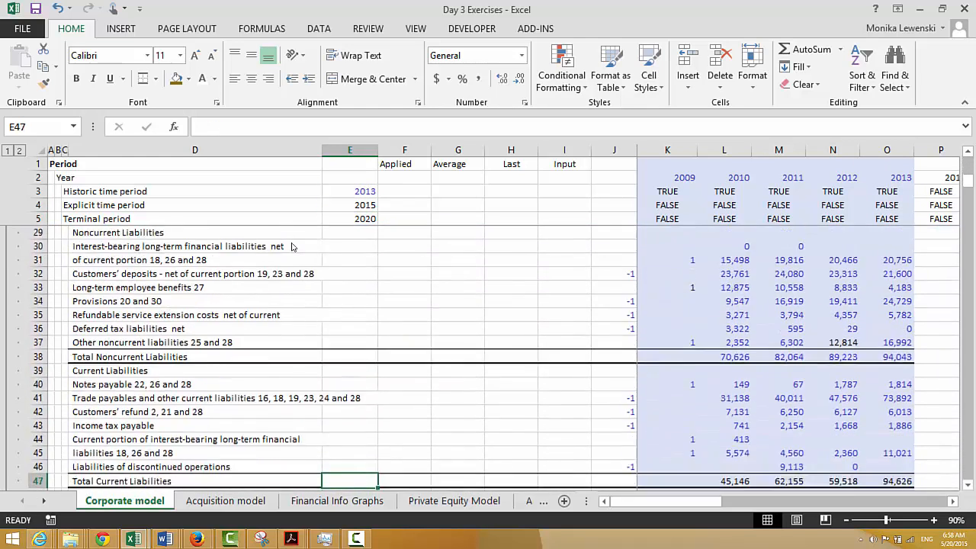
pyautogui.press('Down')
pyautogui.press('Down')
pyautogui.press('Down')
pyautogui.press('Down')
pyautogui.press('Down')
pyautogui.press('Down')
pyautogui.press('Down')
pyautogui.press('Down')
pyautogui.press('Down')
pyautogui.press('Down')
pyautogui.press('Down')
pyautogui.press('Down')
pyautogui.press('Down')
pyautogui.press('Down')
pyautogui.press('Down')
pyautogui.press('Down')
pyautogui.press('Down')
pyautogui.press('Down')
pyautogui.press('Down')
pyautogui.press('Down')
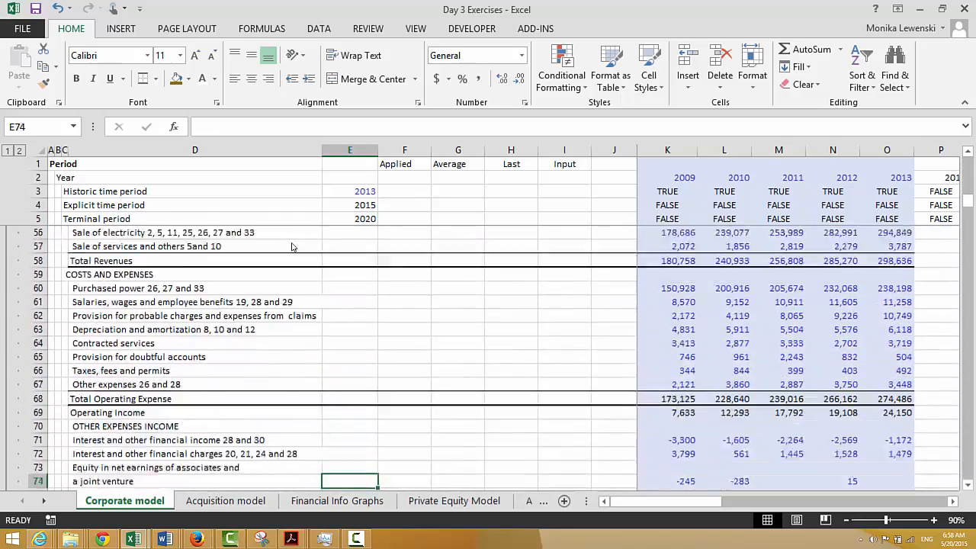
pyautogui.press('Down')
pyautogui.press('Down')
pyautogui.press('Down')
pyautogui.press('Down')
pyautogui.press('Down')
pyautogui.press('Down')
pyautogui.press('Down')
pyautogui.press('Down')
pyautogui.press('Down')
pyautogui.press('Down')
pyautogui.press('Down')
pyautogui.press('Down')
pyautogui.press('Down')
pyautogui.press('Down')
pyautogui.press('Down')
pyautogui.press('Down')
pyautogui.press('Down')
pyautogui.press('Down')
pyautogui.press('Down')
pyautogui.press('Down')
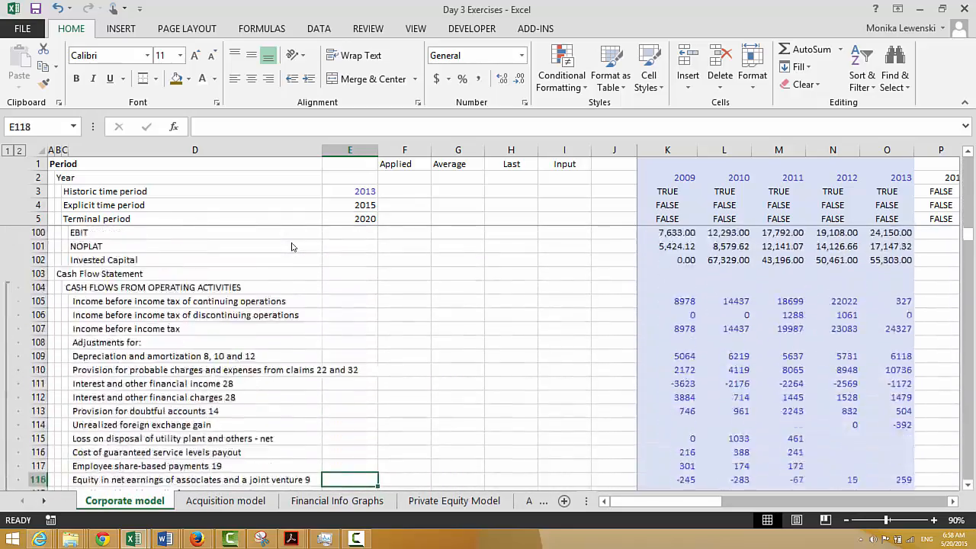
pyautogui.press('Down')
pyautogui.press('Down')
pyautogui.press('Down')
pyautogui.press('Down')
pyautogui.press('Down')
pyautogui.press('Down')
pyautogui.press('Down')
pyautogui.press('Down')
pyautogui.press('Down')
pyautogui.press('Down')
pyautogui.press('Down')
pyautogui.press('Down')
pyautogui.press('Down')
pyautogui.press('Down')
pyautogui.press('Down')
pyautogui.press('Down')
pyautogui.press('Down')
pyautogui.press('Down')
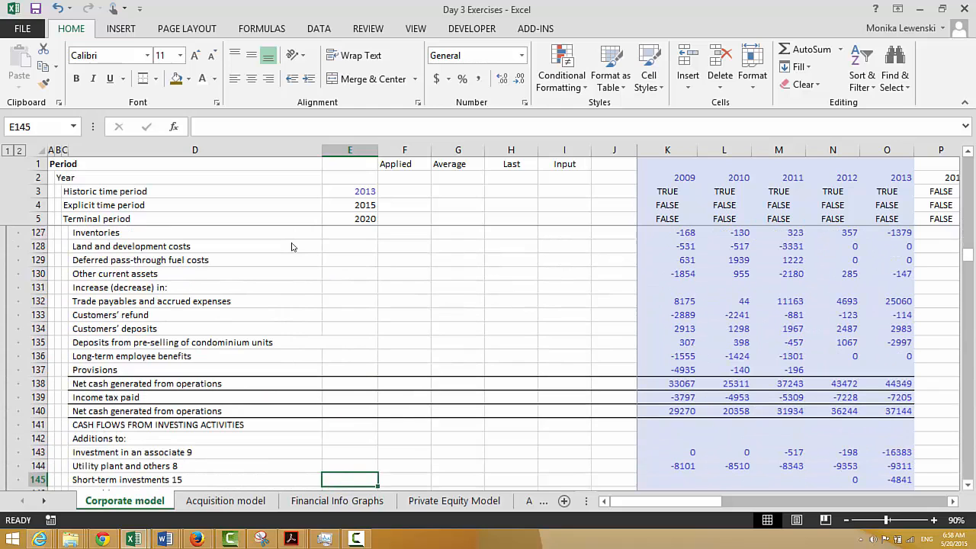
# Collapse all grouped rows of the sheet to outline level 1
pyautogui.click(8, 151)
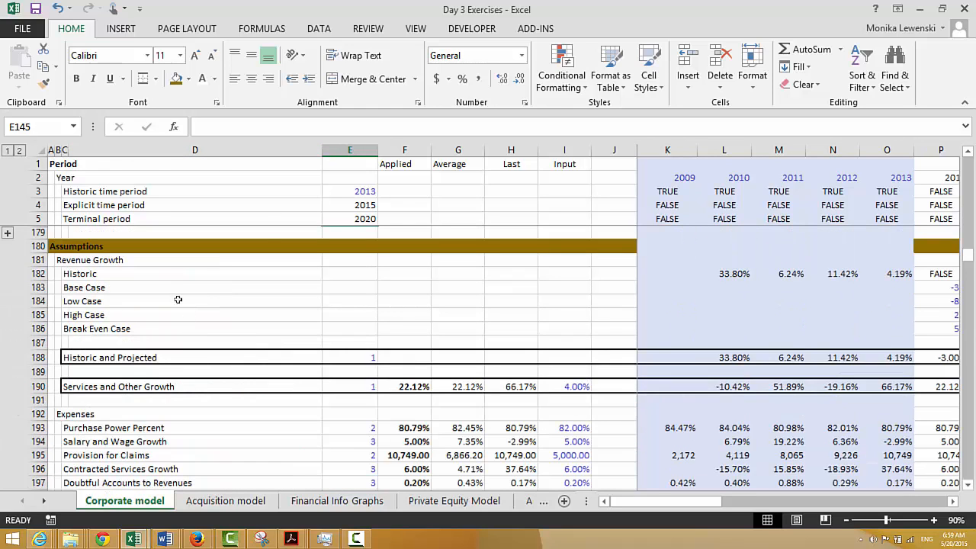
# Go back to the period settings at the top of the sheet and look over the collapsed historic financial statements
pyautogui.press('Left')
pyautogui.press('Down')
pyautogui.press('Down')
pyautogui.press('Down')
pyautogui.press('Down')
pyautogui.press('Up')
pyautogui.press('Up')
pyautogui.press('Up')
pyautogui.press('Up')
pyautogui.press('Up')
pyautogui.press('Up')
pyautogui.press('Up')
pyautogui.press('Up')
pyautogui.press('Up')
pyautogui.press('Up')
pyautogui.press('Up')
pyautogui.press('Up')
pyautogui.press('Up')
pyautogui.press('Up')
pyautogui.press('Up')
pyautogui.press('Up')
pyautogui.press('Up')
pyautogui.press('Up')
pyautogui.press('Up')
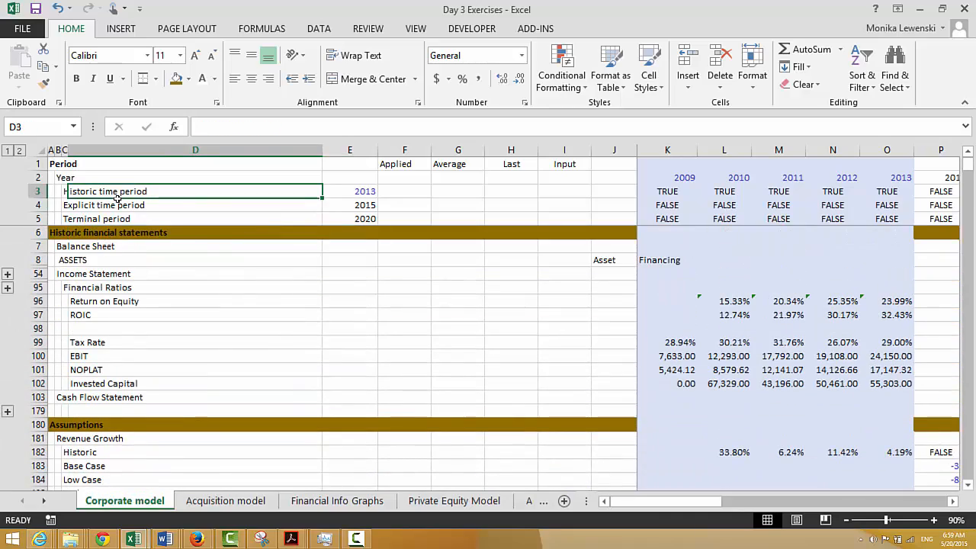
# Review the assumptions for revenue growth, expenses, depreciation and capital expenditures, including their shaded historic columns
pyautogui.press('Down')
pyautogui.press('Down')
pyautogui.press('Down')
pyautogui.press('Down')
pyautogui.press('Down')
pyautogui.press('Down')
pyautogui.press('Down')
pyautogui.press('Down')
pyautogui.press('Down')
pyautogui.press('Down')
pyautogui.press('Down')
pyautogui.press('Down')
pyautogui.press('Down')
pyautogui.press('Down')
pyautogui.press('Down')
pyautogui.press('Down')
pyautogui.press('Down')
pyautogui.press('Down')
pyautogui.press('Down')
pyautogui.press('Down')
pyautogui.press('Down')
pyautogui.press('Down')
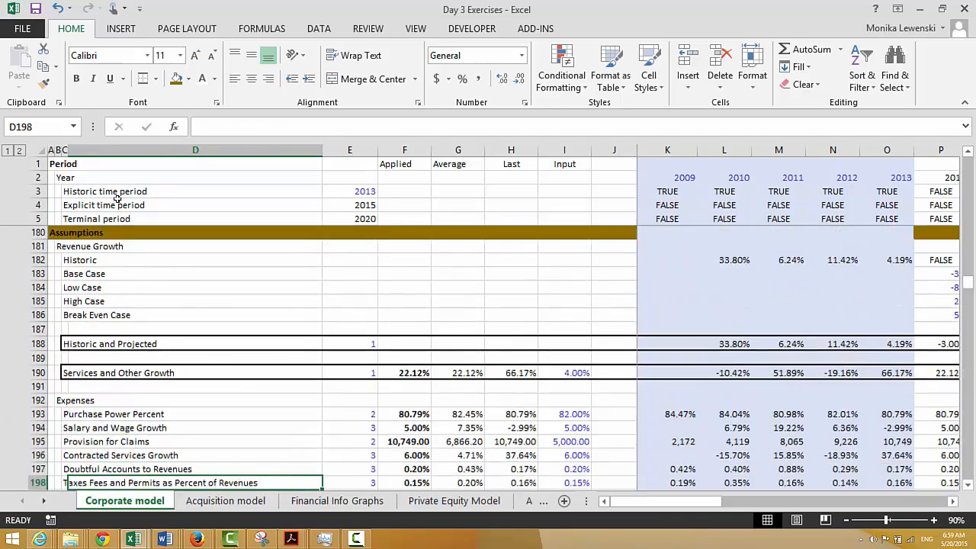
pyautogui.press('Down')
pyautogui.press('Down')
pyautogui.press('Down')
pyautogui.press('Down')
pyautogui.press('Down')
pyautogui.press('Down')
pyautogui.press('Down')
pyautogui.press('Down')
pyautogui.press('Right')
pyautogui.press('Right')
pyautogui.press('Down')
pyautogui.press('Down')
pyautogui.press('Down')
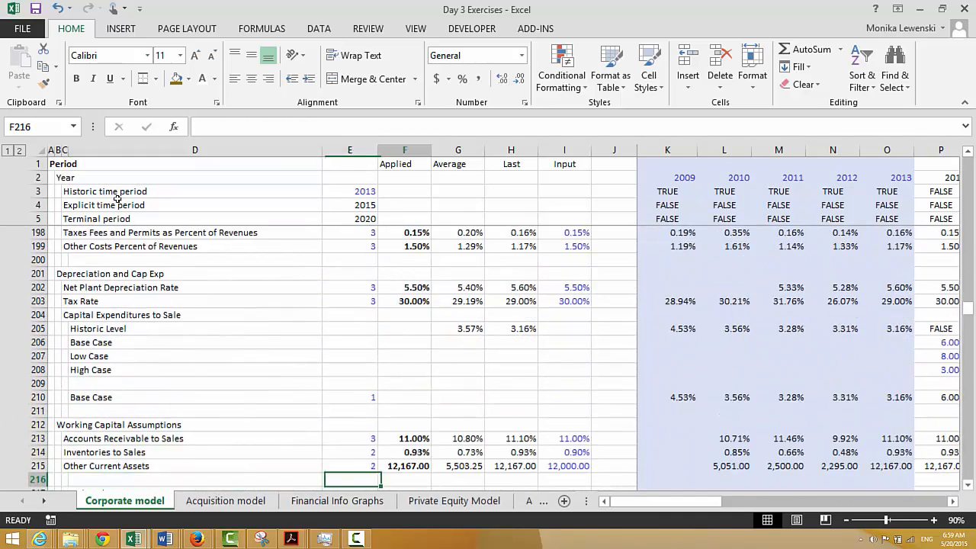
# Review the working capital, other assets and liabilities, and financing assumptions down to the start of the operating analysis
pyautogui.press('Down')
pyautogui.press('Down')
pyautogui.press('Down')
pyautogui.press('Down')
pyautogui.press('Down')
pyautogui.press('Down')
pyautogui.press('Down')
pyautogui.press('Down')
pyautogui.press('Down')
pyautogui.press('Down')
pyautogui.press('Down')
pyautogui.press('Down')
pyautogui.press('Down')
pyautogui.press('Down')
pyautogui.press('Down')
pyautogui.press('Down')
pyautogui.press('Down')
pyautogui.press('Down')
pyautogui.press('Down')
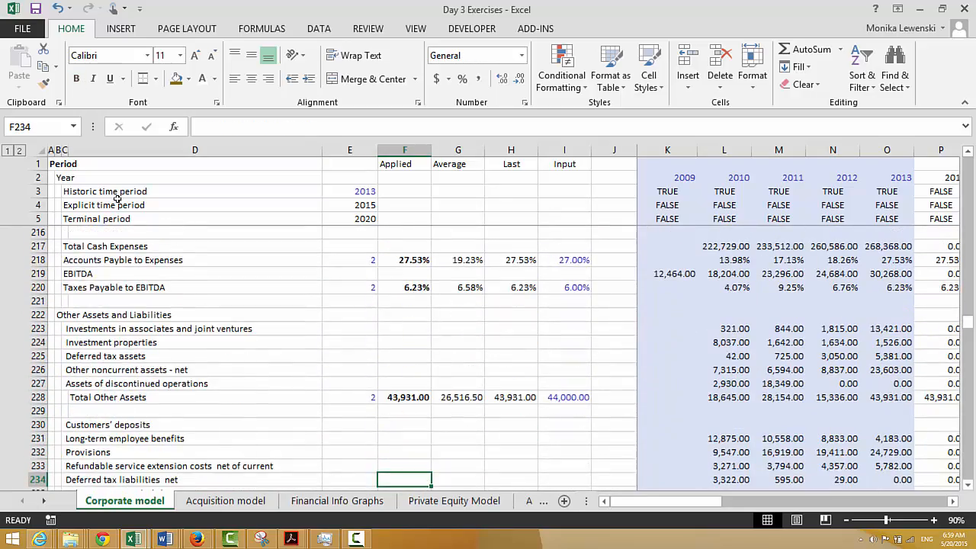
pyautogui.press('Up')
pyautogui.press('Right')
pyautogui.press('Down')
pyautogui.press('Down')
pyautogui.press('Down')
pyautogui.press('Down')
pyautogui.press('Down')
pyautogui.press('Down')
pyautogui.press('Down')
pyautogui.press('Down')
pyautogui.press('Down')
pyautogui.press('Down')
pyautogui.press('Down')
pyautogui.press('Down')
pyautogui.press('Down')
pyautogui.press('Down')
pyautogui.press('Down')
pyautogui.press('Down')
pyautogui.press('Down')
pyautogui.press('Down')
pyautogui.press('Down')
pyautogui.press('Down')
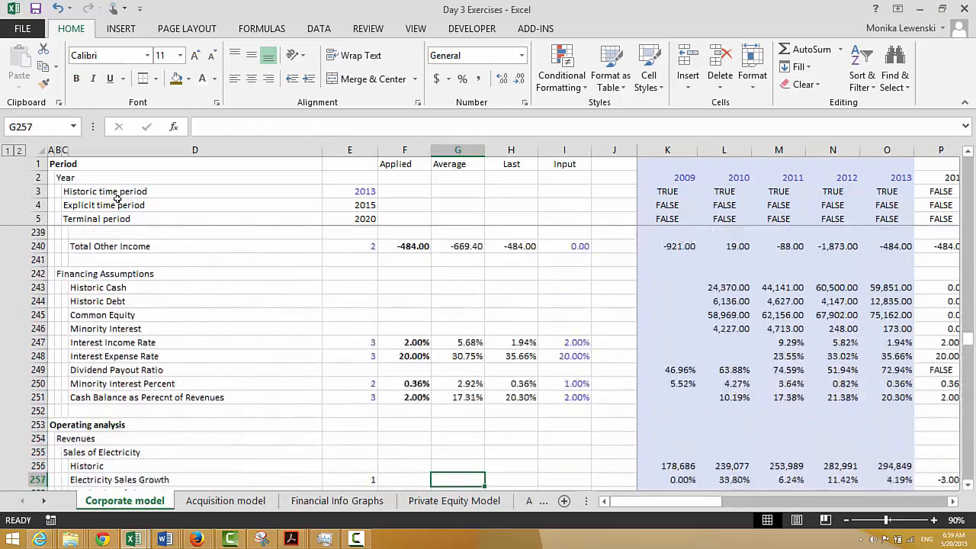
# Examine the operating analysis from electricity sales through total operating costs to the start of the Working Capital section
pyautogui.press('Down')
pyautogui.press('Down')
pyautogui.press('Down')
pyautogui.press('Down')
pyautogui.press('Down')
pyautogui.press('Down')
pyautogui.press('Down')
pyautogui.press('Down')
pyautogui.press('Down')
pyautogui.press('Down')
pyautogui.press('Down')
pyautogui.press('Down')
pyautogui.press('Down')
pyautogui.press('Down')
pyautogui.press('Down')
pyautogui.press('Down')
pyautogui.press('Down')
pyautogui.press('Down')
pyautogui.press('Down')
pyautogui.press('Down')
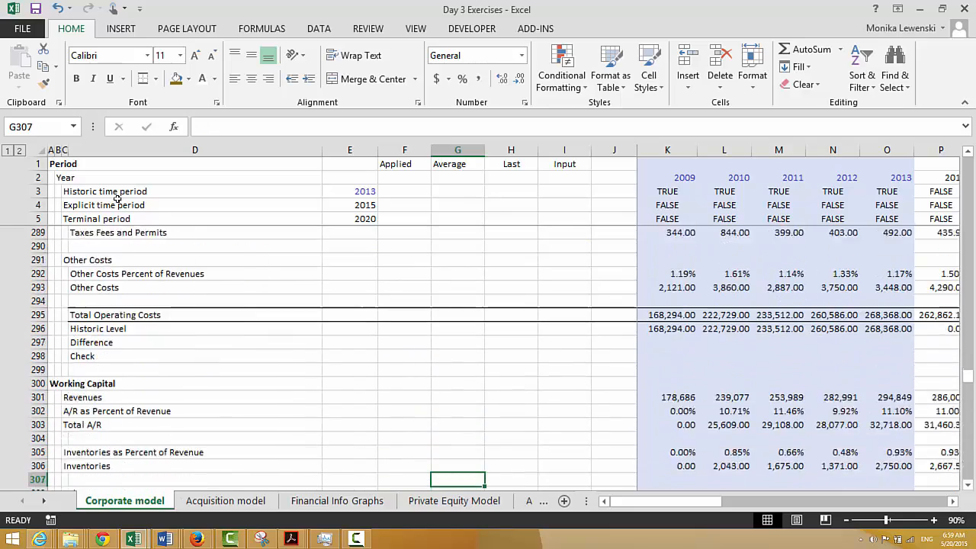
# Examine the working capital, capital expenditure, depreciation and operating tax sections down to the Profit & loss statement heading
pyautogui.press('Down')
pyautogui.press('Down')
pyautogui.press('Down')
pyautogui.press('Down')
pyautogui.press('Down')
pyautogui.press('Down')
pyautogui.press('Down')
pyautogui.press('Down')
pyautogui.press('Down')
pyautogui.press('Down')
pyautogui.press('Down')
pyautogui.press('Down')
pyautogui.press('Down')
pyautogui.press('Down')
pyautogui.press('Down')
pyautogui.press('Down')
pyautogui.press('Down')
pyautogui.press('Down')
pyautogui.press('Down')
pyautogui.press('Down')
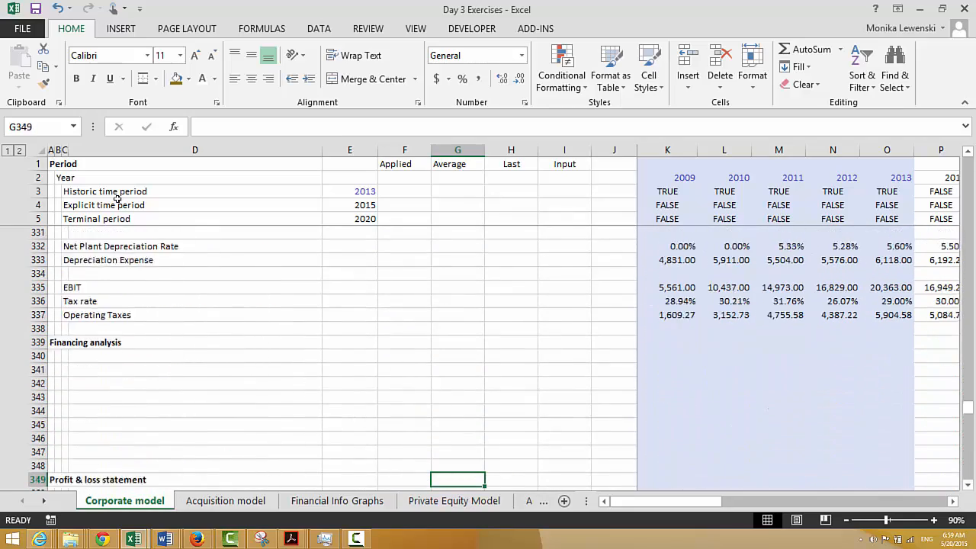
# Go back up to the working capital change row and re-examine the capital expenditures, depreciation and operating tax calculations
pyautogui.press('Up')
pyautogui.press('Up')
pyautogui.press('Up')
pyautogui.press('Up')
pyautogui.press('Up')
pyautogui.press('Up')
pyautogui.press('Up')
pyautogui.press('Up')
pyautogui.press('Up')
pyautogui.press('Up')
pyautogui.press('Up')
pyautogui.press('Up')
pyautogui.press('Up')
pyautogui.press('Up')
pyautogui.press('Up')
pyautogui.press('Up')
pyautogui.press('Up')
pyautogui.press('Up')
pyautogui.press('Up')
pyautogui.press('Up')
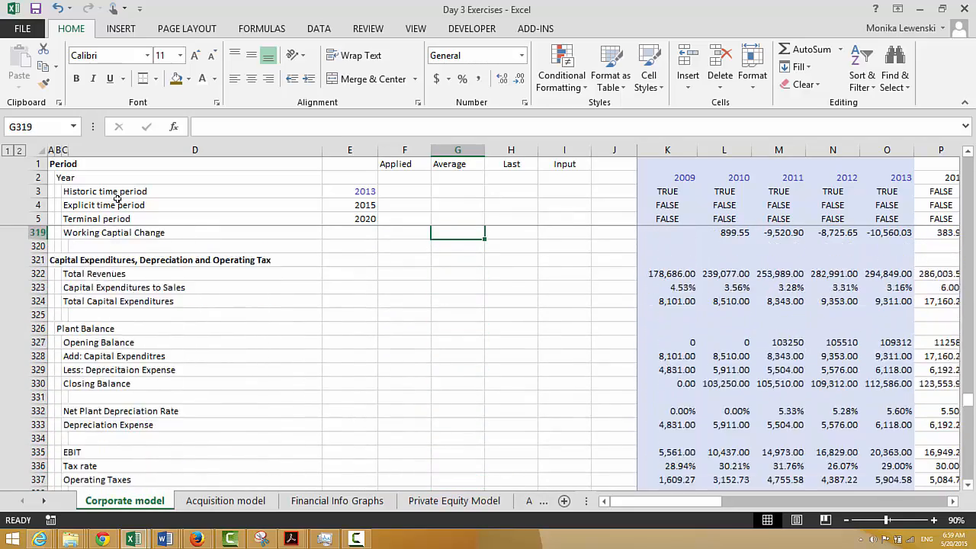
# Go back up from the working capital change row through the operating costs and revenues to the Total Other Income row
pyautogui.press('Up')
pyautogui.press('Up')
pyautogui.press('Up')
pyautogui.press('Up')
pyautogui.press('Up')
pyautogui.press('Up')
pyautogui.press('Up')
pyautogui.press('Up')
pyautogui.press('Up')
pyautogui.press('Up')
pyautogui.press('Up')
pyautogui.press('Up')
pyautogui.press('Up')
pyautogui.press('Up')
pyautogui.press('Up')
pyautogui.press('Up')
pyautogui.press('Up')
pyautogui.press('Up')
pyautogui.press('Up')
pyautogui.press('Up')
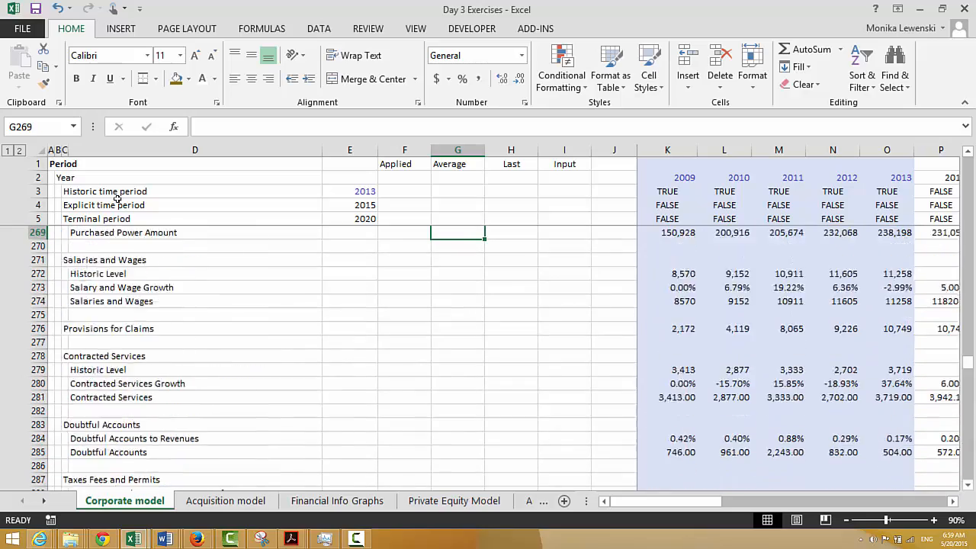
pyautogui.press('Up')
pyautogui.press('Up')
pyautogui.press('Up')
pyautogui.press('Up')
pyautogui.press('Up')
pyautogui.press('Up')
pyautogui.press('Up')
pyautogui.press('Up')
pyautogui.press('Up')
pyautogui.press('Up')
pyautogui.press('Up')
pyautogui.press('Up')
pyautogui.press('Up')
pyautogui.press('Up')
pyautogui.press('Up')
pyautogui.press('Up')
pyautogui.press('Up')
pyautogui.press('Up')
pyautogui.press('Up')
# Examine the financing assumptions and the operating analysis from electricity sales through purchased power and salaries to Contracted Services
pyautogui.press('Down')
pyautogui.press('Down')
pyautogui.press('Down')
pyautogui.press('Down')
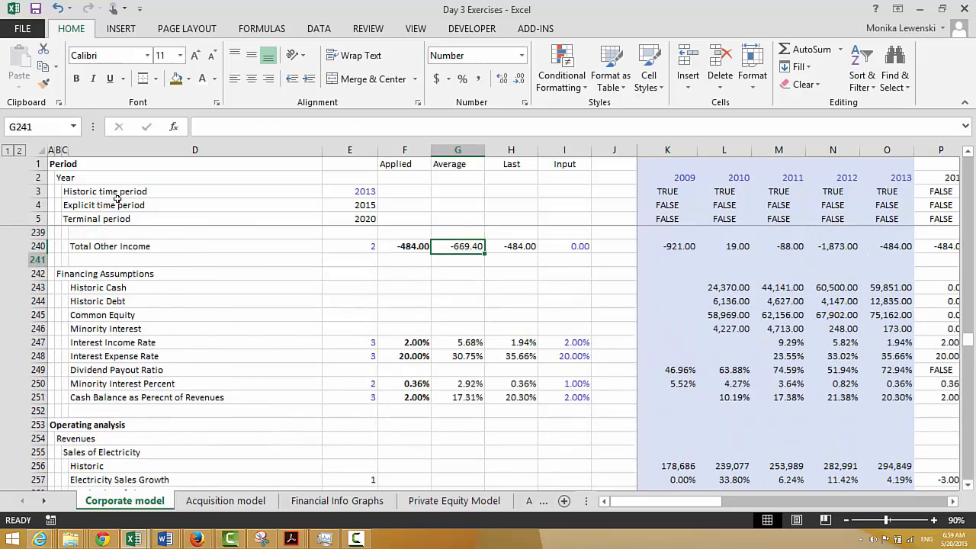
pyautogui.press('Down')
pyautogui.press('Down')
pyautogui.press('Down')
pyautogui.press('Down')
pyautogui.press('Down')
pyautogui.press('Down')
pyautogui.press('Down')
pyautogui.press('Down')
pyautogui.press('Down')
pyautogui.press('Down')
pyautogui.press('Down')
pyautogui.press('Down')
pyautogui.press('Down')
pyautogui.press('Down')
pyautogui.press('Down')
pyautogui.press('Down')
pyautogui.press('Down')
pyautogui.press('Down')
pyautogui.press('Down')
pyautogui.press('Down')
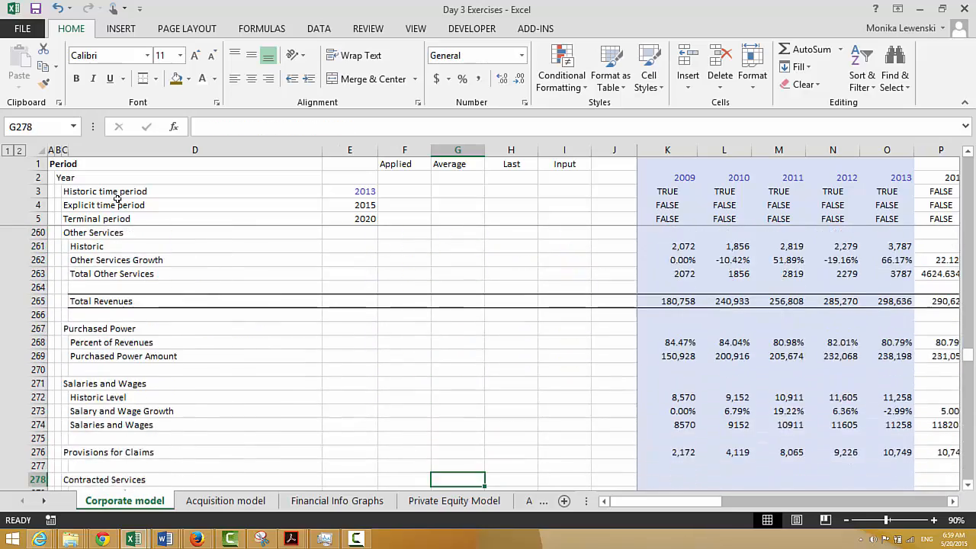
# Rename the Operating analysis section heading in A253 as "EBITDA Analysis"
pyautogui.press('Up')
pyautogui.press('Up')
pyautogui.press('Up')
pyautogui.press('Up')
pyautogui.press('Up')
pyautogui.press('Up')
pyautogui.press('Up')
pyautogui.press('Up')
pyautogui.press('Up')
pyautogui.press('Up')
pyautogui.press('Up')
pyautogui.press('Up')
pyautogui.press('Up')
pyautogui.press('Up')
pyautogui.press('Up')
pyautogui.press('Up')
pyautogui.press('Up')
pyautogui.press('Up')
pyautogui.press('Up')
pyautogui.press('Up')
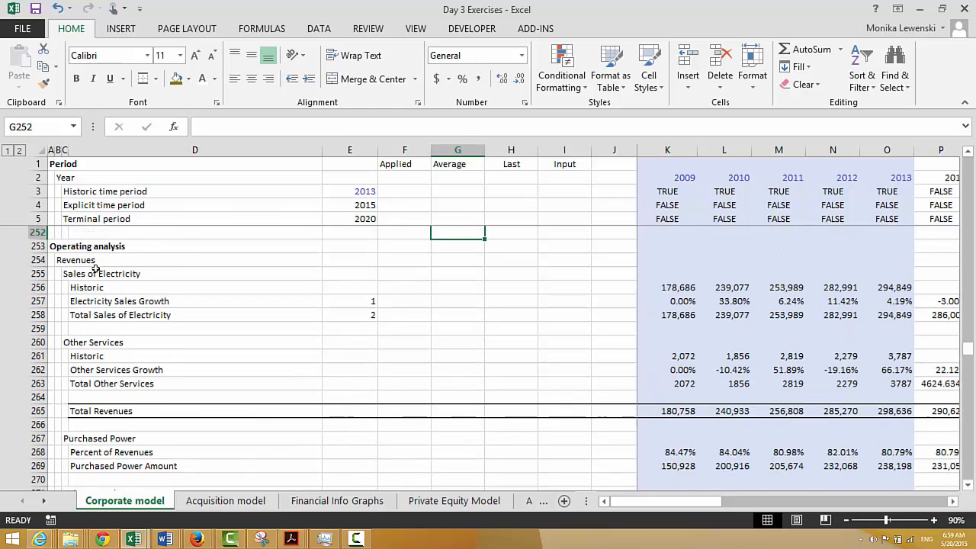
pyautogui.press('Down')
pyautogui.press('Left')
pyautogui.press('Left')
pyautogui.press('Left')
pyautogui.press('Left')
pyautogui.press('Left')
pyautogui.press('Left')
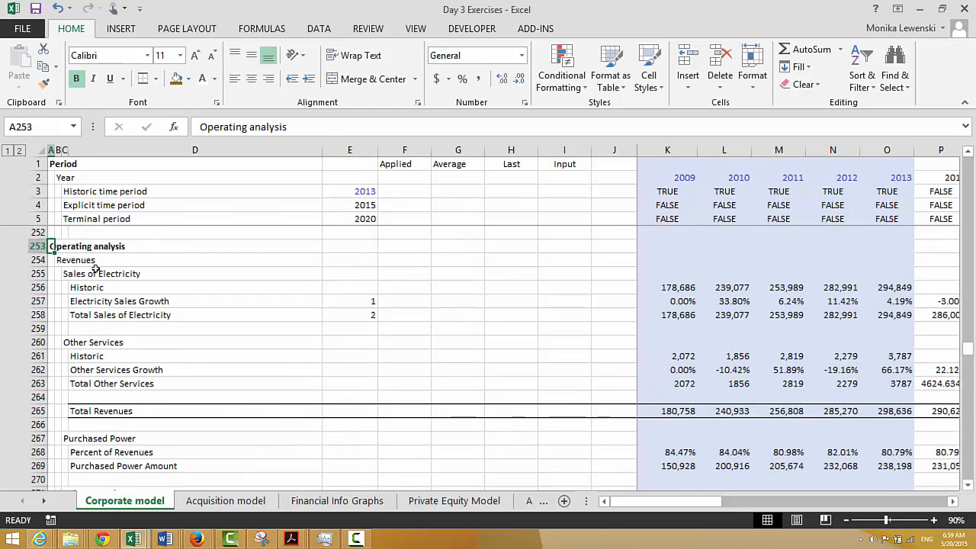
pyautogui.write('EBI')
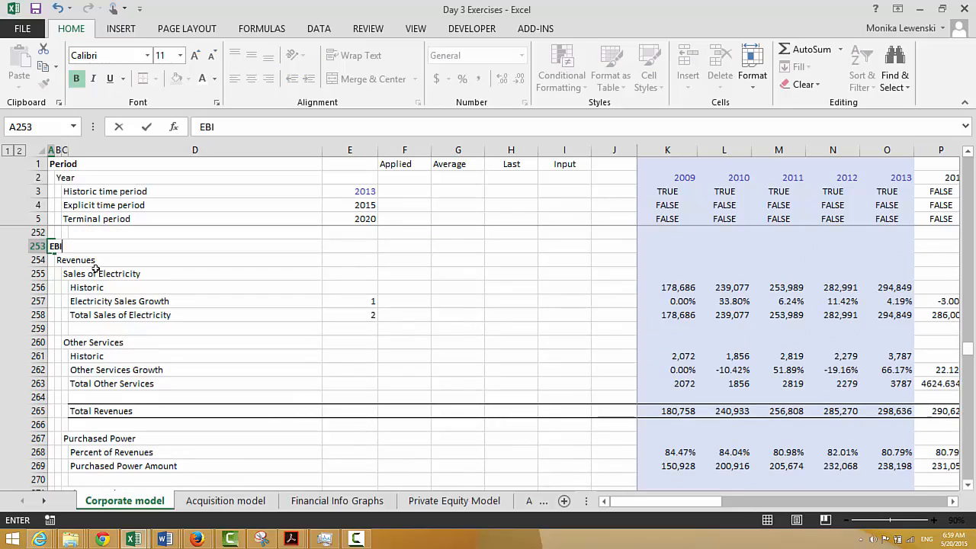
pyautogui.write('TDA Analysis')
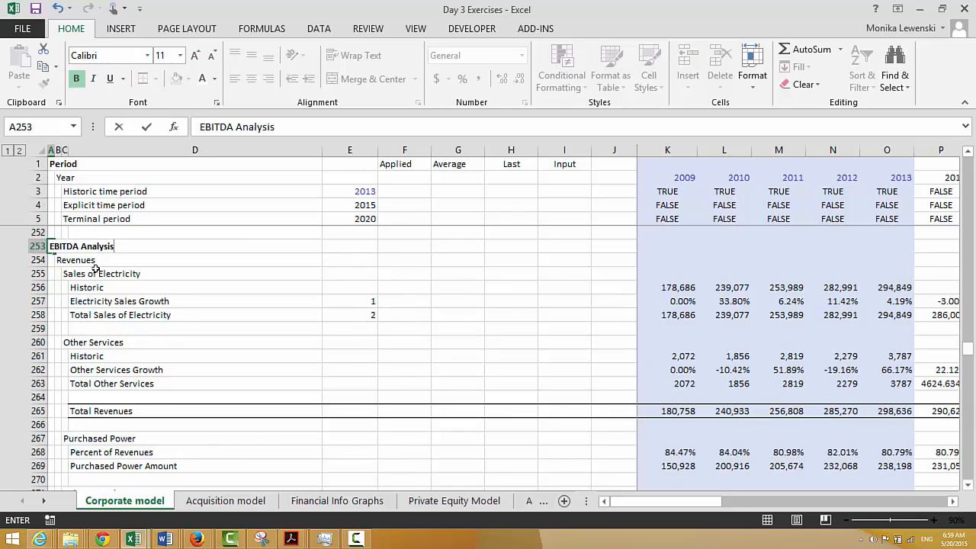
pyautogui.press('Return')
pyautogui.press('Up')
# Examine the rows under the EBITDA Analysis heading through Total Operating Costs to the inventories row of the Working Capital section
pyautogui.press('Down')
pyautogui.press('Down')
pyautogui.press('Down')
pyautogui.press('Down')
pyautogui.press('Down')
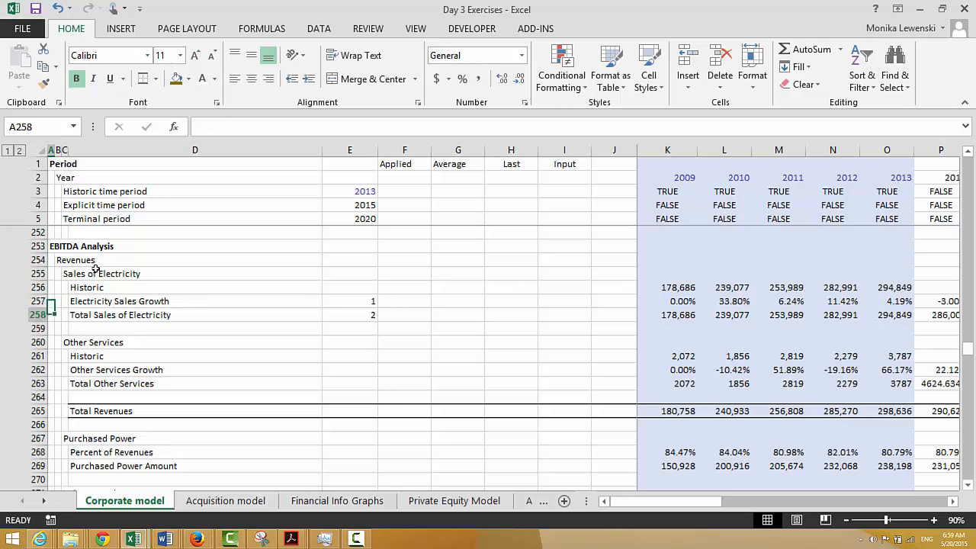
pyautogui.press('Down')
pyautogui.press('Down')
pyautogui.press('Down')
pyautogui.press('Down')
pyautogui.press('Down')
pyautogui.press('Down')
pyautogui.press('Down')
pyautogui.press('Down')
pyautogui.press('Down')
pyautogui.press('Down')
pyautogui.press('Down')
pyautogui.press('Down')
pyautogui.press('Down')
pyautogui.press('Down')
pyautogui.press('Down')
pyautogui.press('Down')
pyautogui.press('Down')
pyautogui.press('Down')
pyautogui.press('Down')
pyautogui.press('Down')
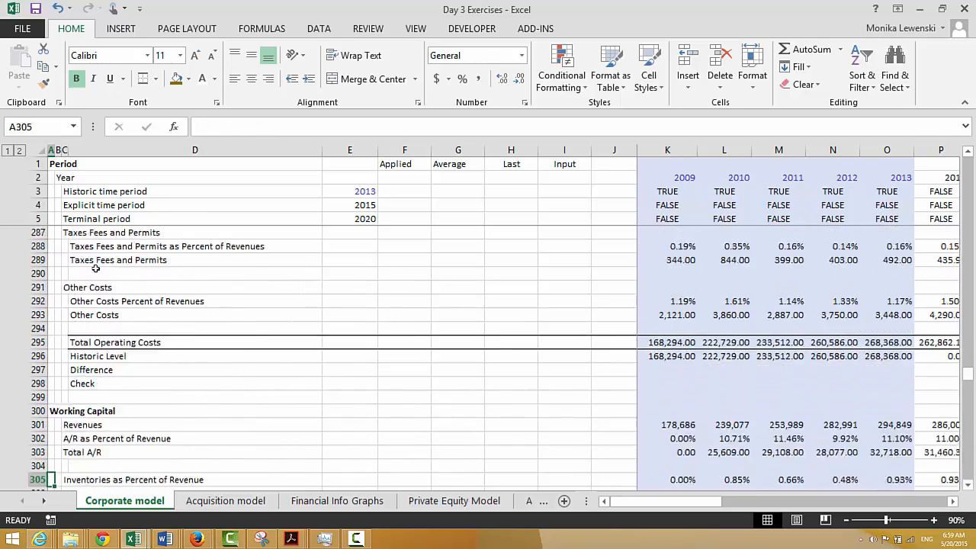
# Examine the remaining working capital rows, the capital expenditures and the plant balance down to the Depreciation Expense row
pyautogui.press('Down')
pyautogui.press('Down')
pyautogui.press('Down')
pyautogui.press('Down')
pyautogui.press('Down')
pyautogui.press('Down')
pyautogui.press('Down')
pyautogui.press('Down')
pyautogui.press('Down')
pyautogui.press('Down')
pyautogui.press('Down')
pyautogui.press('Down')
pyautogui.press('Down')
pyautogui.press('Down')
pyautogui.press('Down')
pyautogui.press('Down')
pyautogui.press('Down')
pyautogui.press('Down')
pyautogui.press('Down')
pyautogui.press('Down')
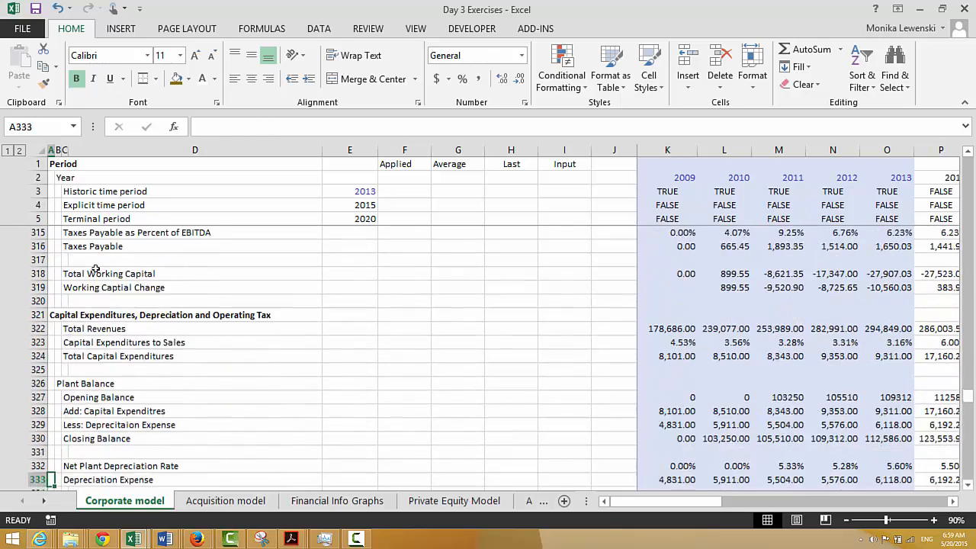
# Examine the EBIT, tax rate and operating taxes rows and the Financing analysis section down to just below the Profit & loss statement heading
pyautogui.press('Down')
pyautogui.press('Down')
pyautogui.press('Down')
pyautogui.press('Down')
pyautogui.press('Down')
pyautogui.press('Down')
pyautogui.press('Down')
pyautogui.press('Down')
pyautogui.press('Down')
pyautogui.press('Down')
pyautogui.press('Down')
pyautogui.press('Down')
pyautogui.press('Down')
pyautogui.press('Down')
pyautogui.press('Down')
pyautogui.press('Down')
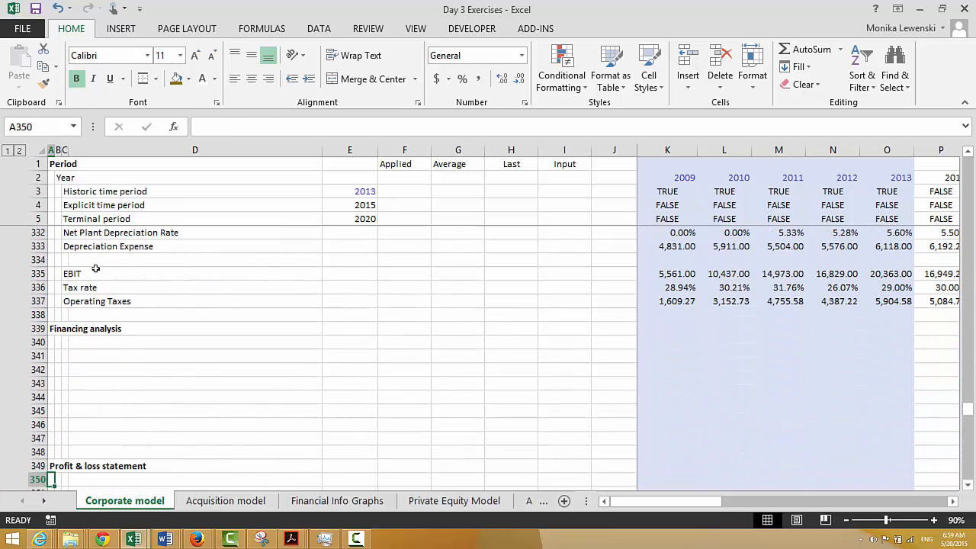
# Select cell B340, directly below the Financing analysis heading
pyautogui.press('Up')
pyautogui.press('Up')
pyautogui.press('Up')
pyautogui.press('Up')
pyautogui.press('Up')
pyautogui.press('Up')
pyautogui.press('Up')
pyautogui.press('Up')
pyautogui.press('Up')
pyautogui.press('Up')
pyautogui.press('Down')
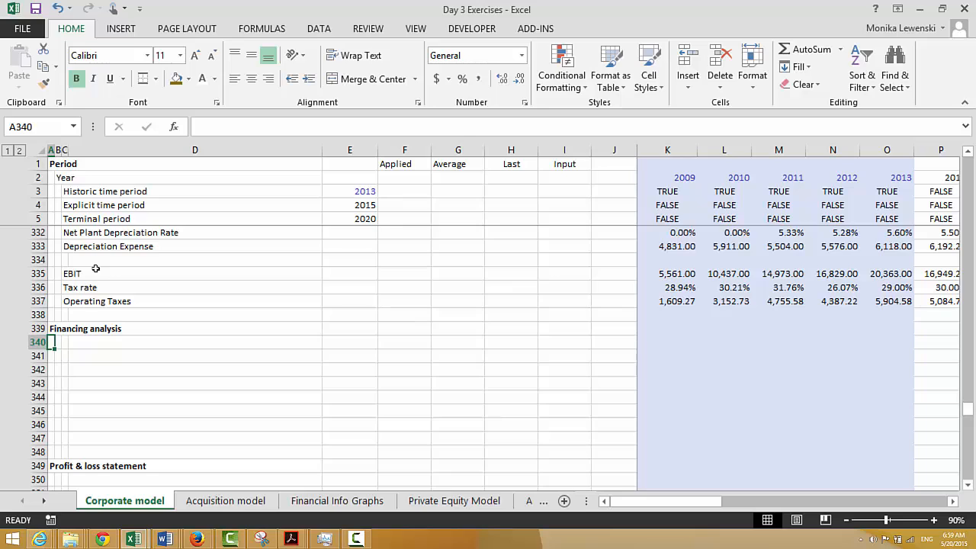
pyautogui.press('Right')
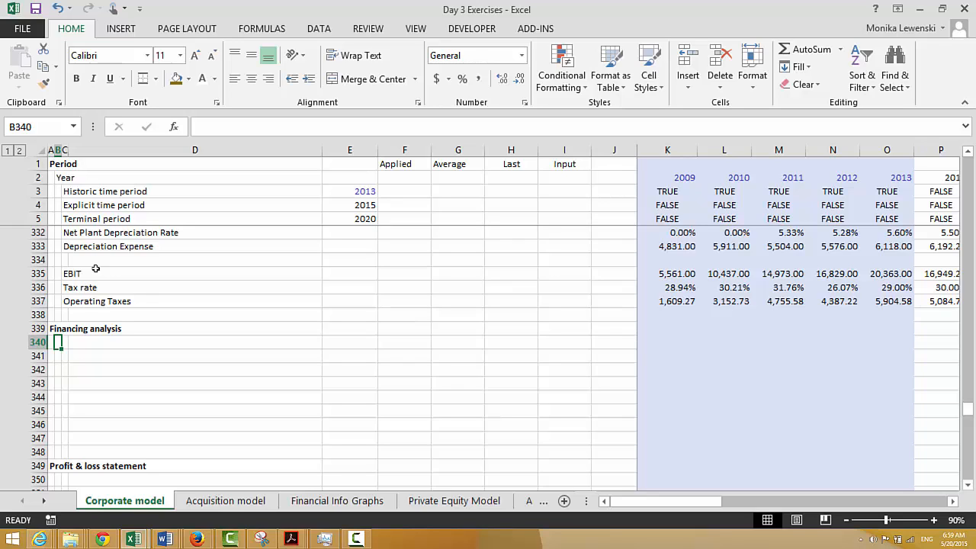
pyautogui.write('Cash')
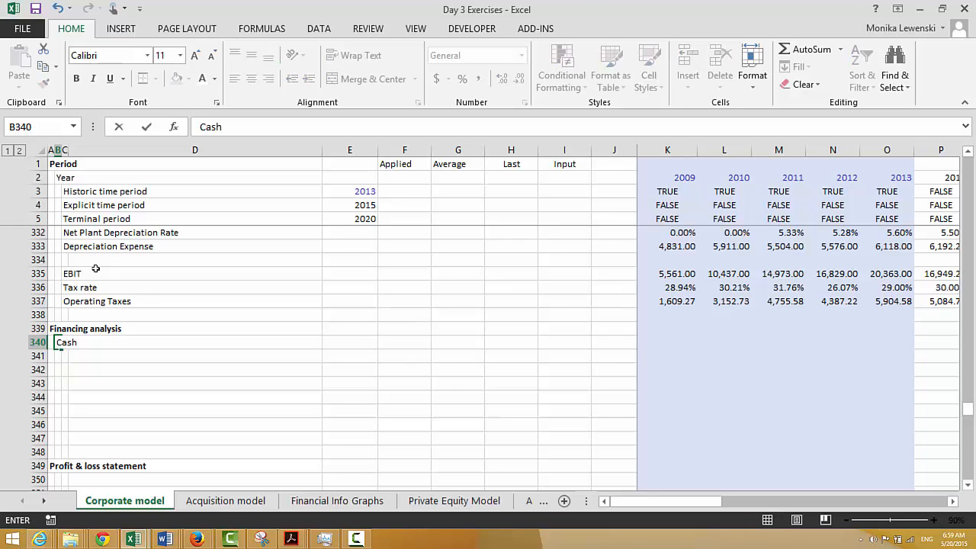
pyautogui.write(' Balance')
pyautogui.press('Escape')
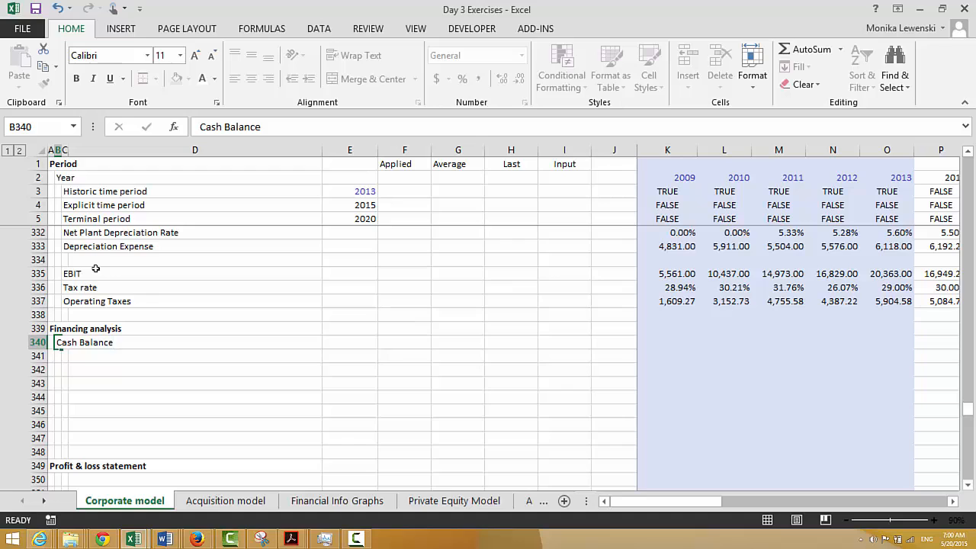
# Enter the subheading "Net Cash/Debt Balance" in B340 under Financing analysis
pyautogui.write('Net')
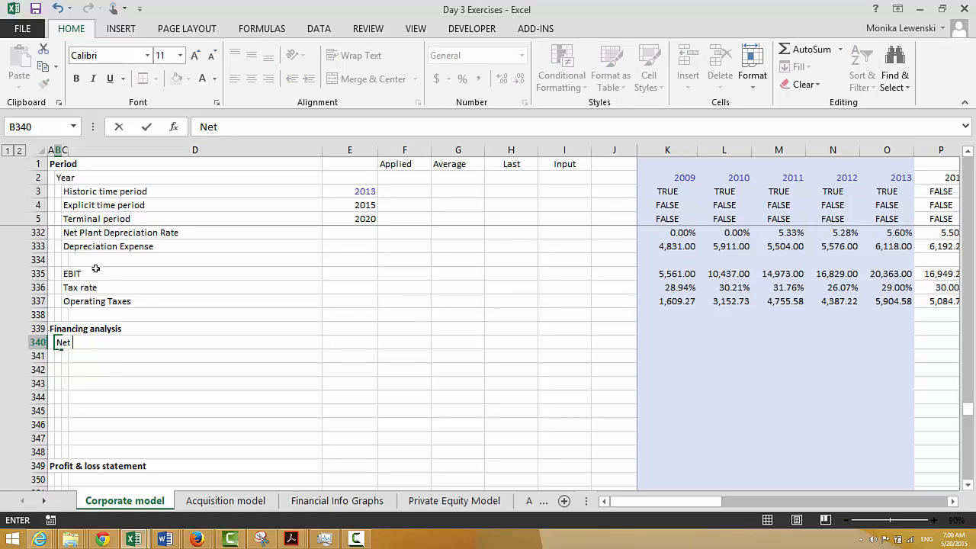
pyautogui.write(' Cash')
pyautogui.write('/Debt')
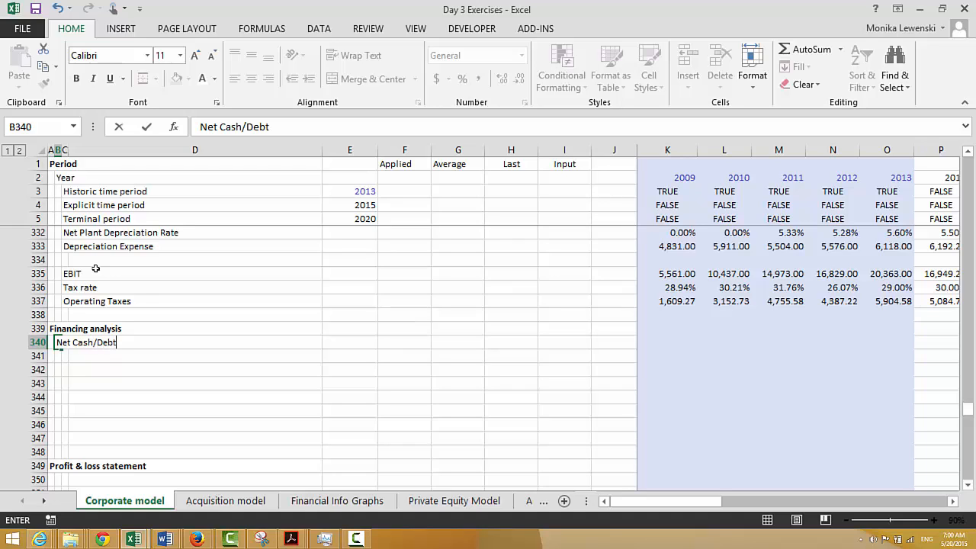
pyautogui.write(' Balance')
pyautogui.press('Return')
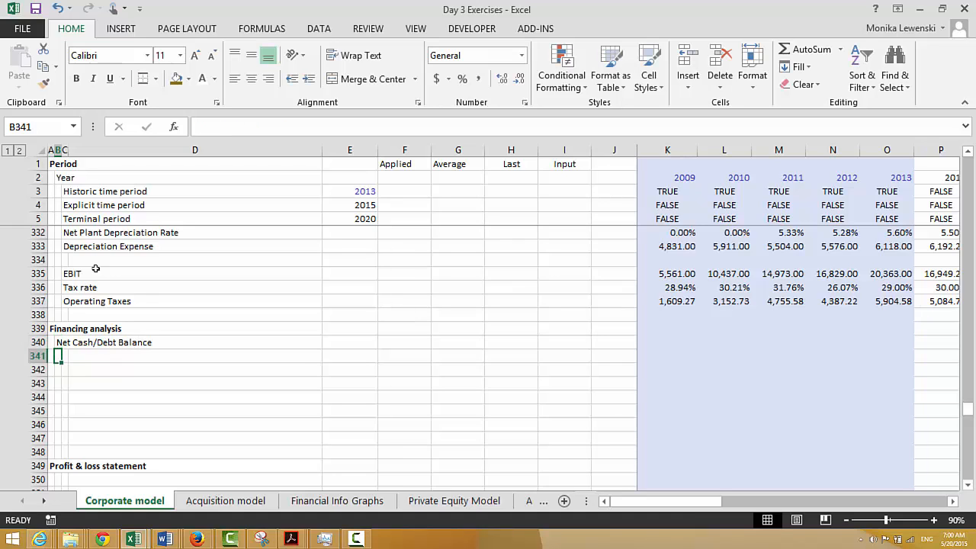
# Label C341 to C343 as "Opening Balance", "Add: Cash Flow" and "Closing Balance" beneath the Net Cash/Debt Balance subheading
pyautogui.press('Right')
pyautogui.write('Openin')
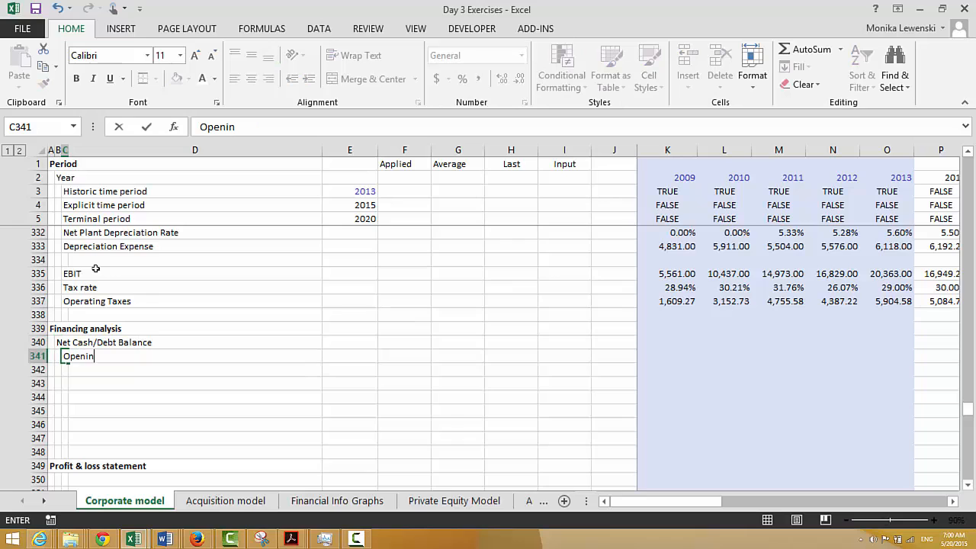
pyautogui.write('g Balance')
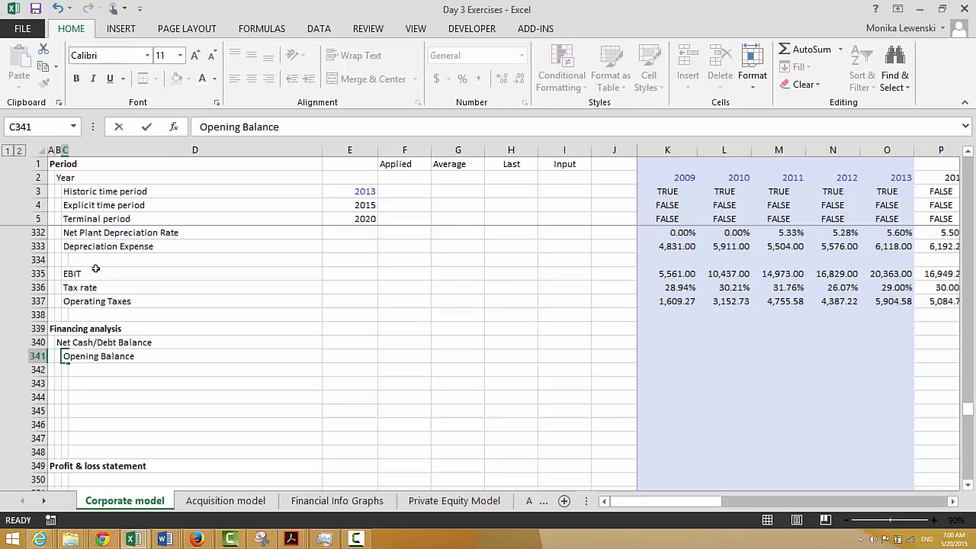
pyautogui.press('Return')
pyautogui.write('Add: C')
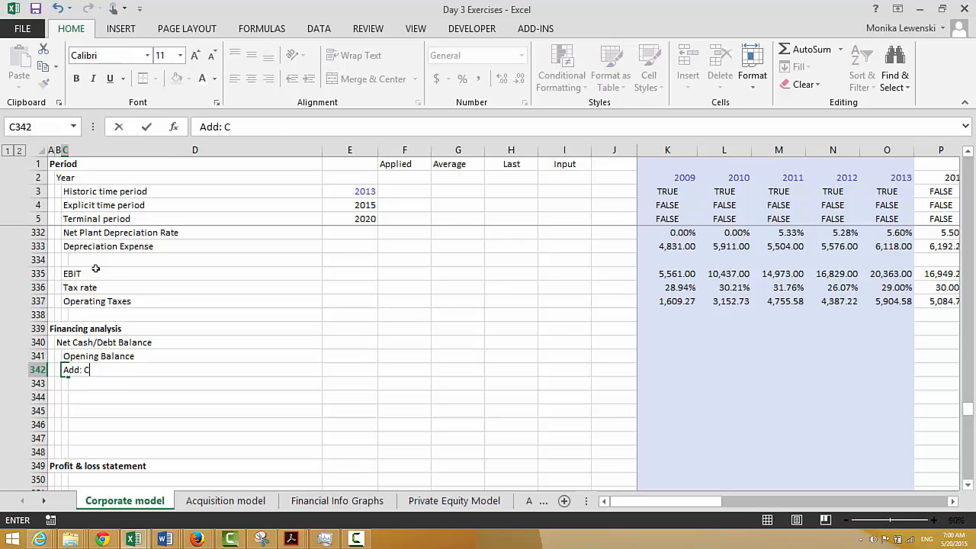
pyautogui.write('ash Flow')
pyautogui.press('Return')
pyautogui.write('Closi')
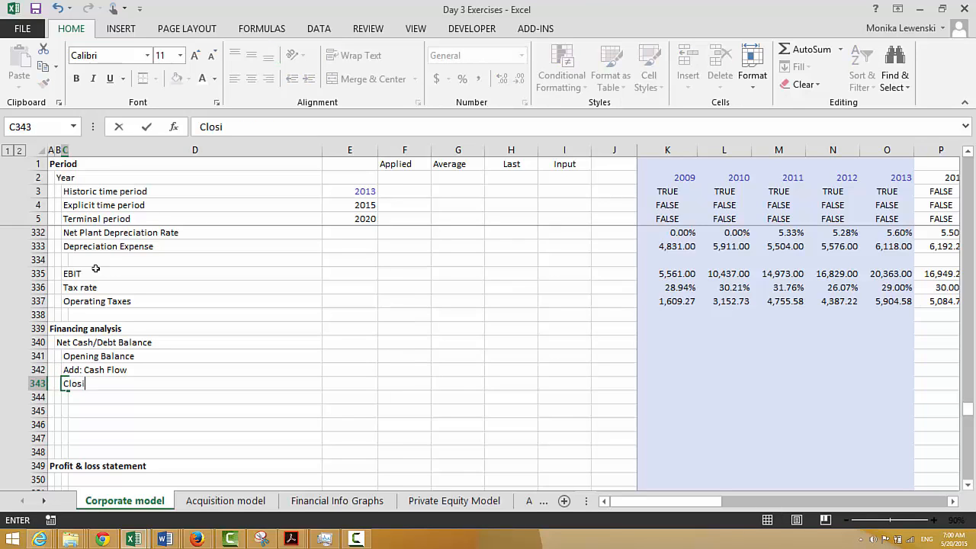
pyautogui.write('ng Balance')
pyautogui.press('Return')
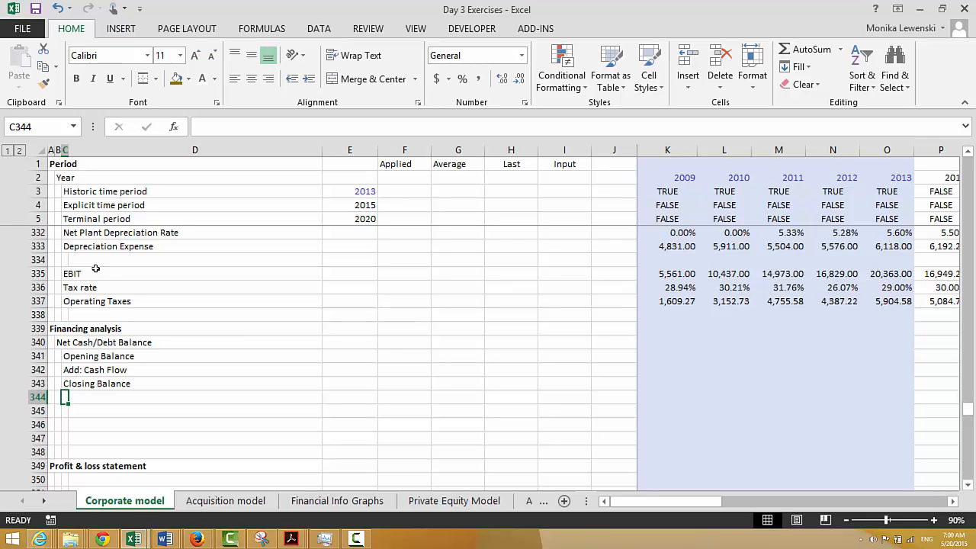
# Leave row 344 blank and enter the labels "Cash Balance" in B345 and "Interest Income Rate" in B346
pyautogui.press('Down')
pyautogui.press('Left')
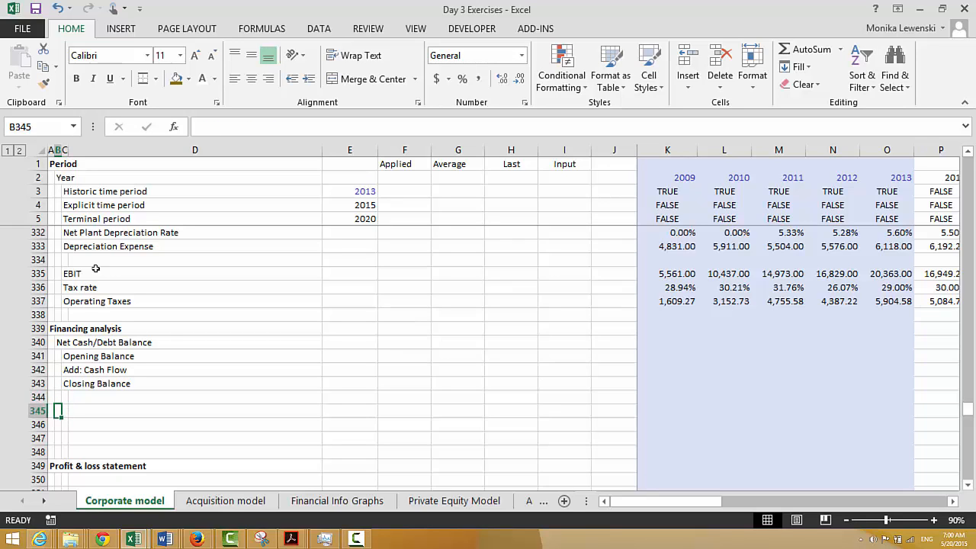
pyautogui.write('Cash')
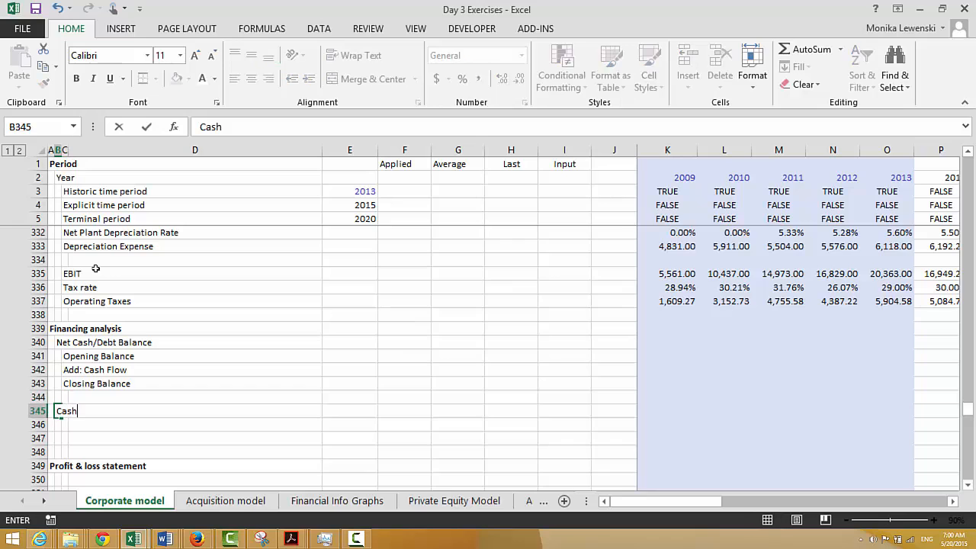
pyautogui.write(' Balan')
pyautogui.press('Return')
pyautogui.press('Return')
pyautogui.press('Up')
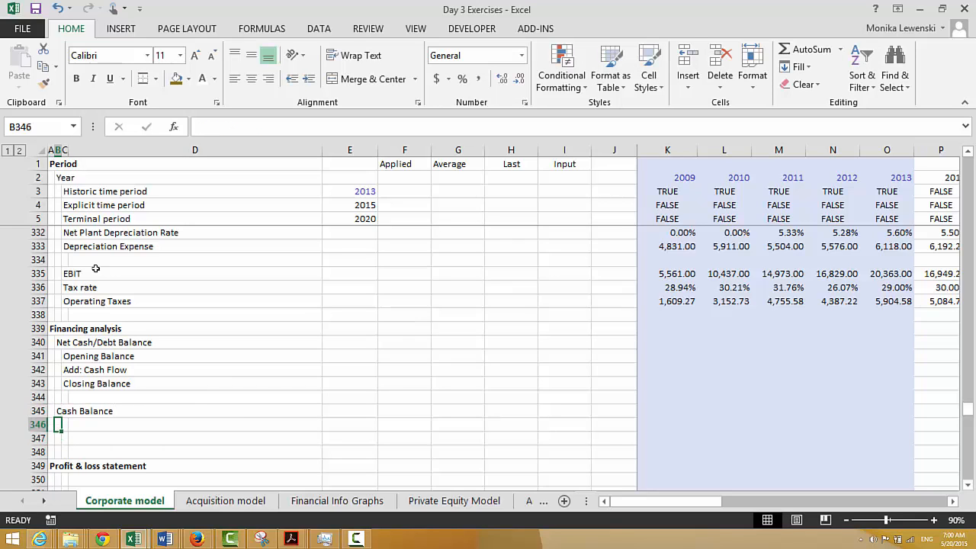
pyautogui.write('Intere')
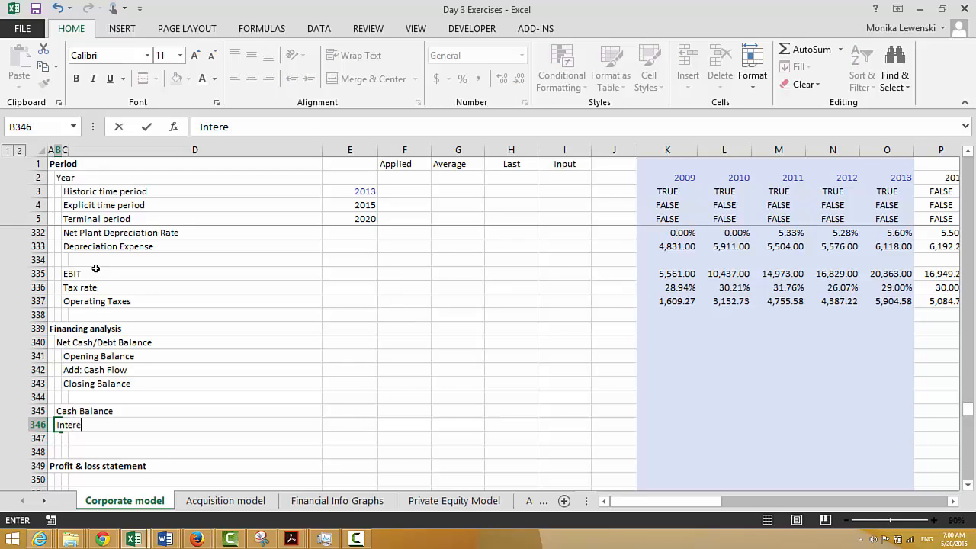
pyautogui.write('st Incomer ')
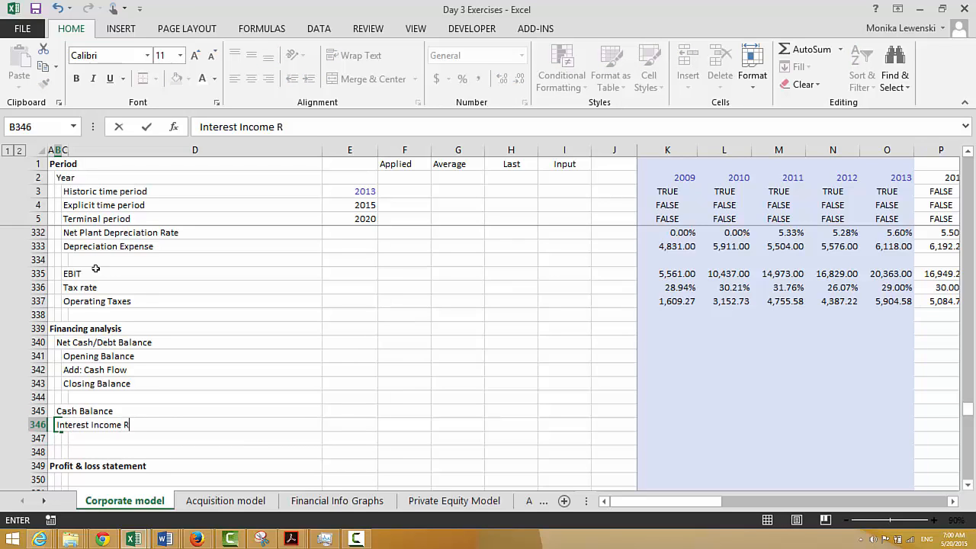
pyautogui.write('ate')
pyautogui.press('Return')
# Insert two blank rows at row 347, below the Interest Income Rate label
pyautogui.hotkey('shift', 'space')
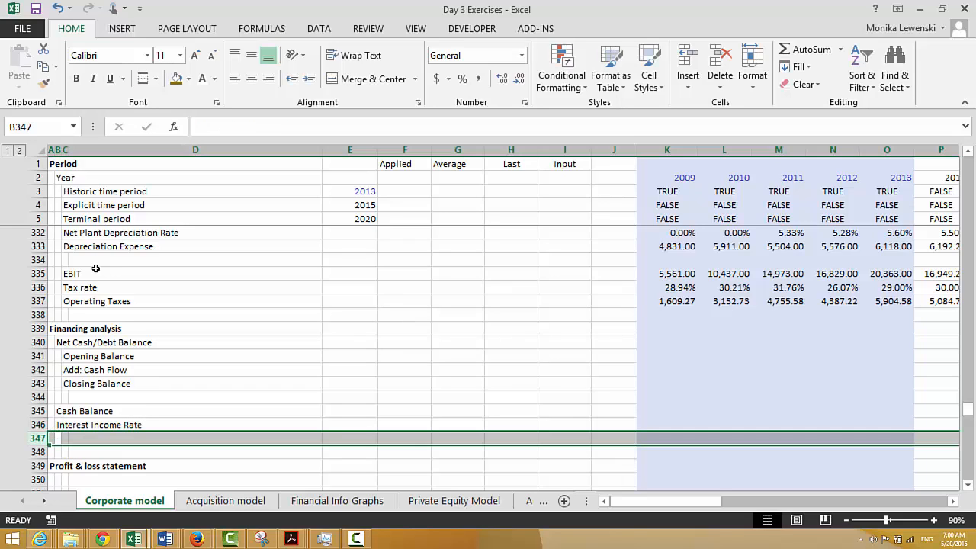
pyautogui.hotkey('ctrl', 'shift', '+')
pyautogui.hotkey('ctrl', 'shift', '+')
# Enter the label "Interest Income" in B347, below Interest Income Rate
pyautogui.press('Right')
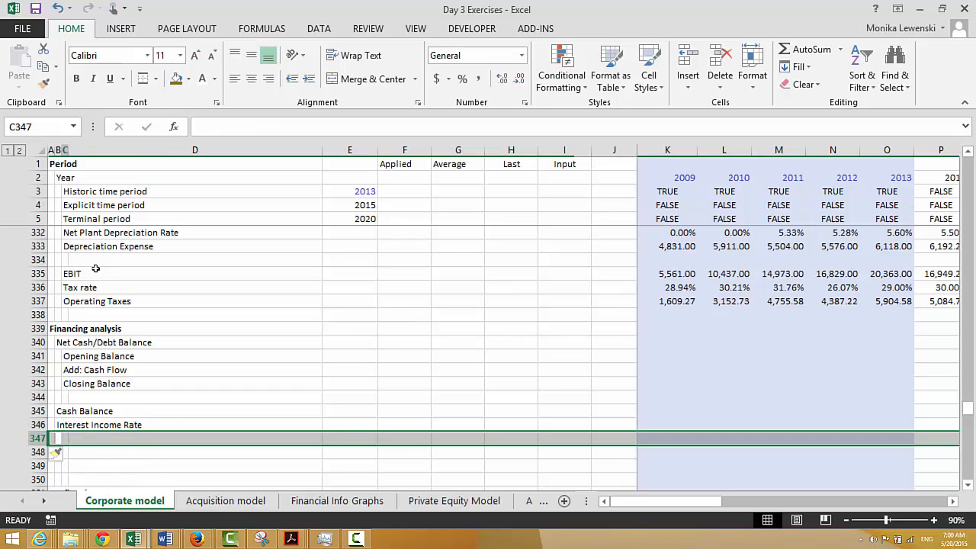
pyautogui.press('Left')
pyautogui.write('Cash Balance')
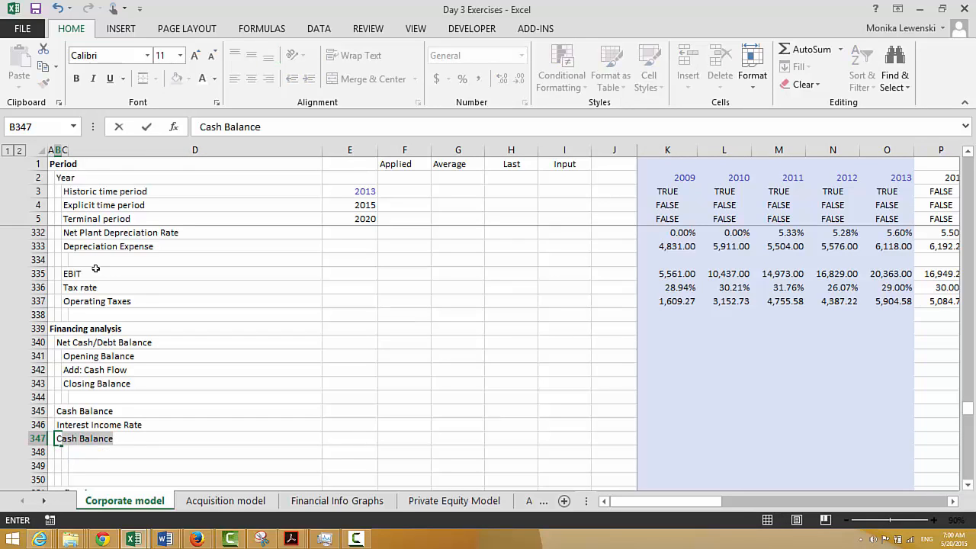
pyautogui.press('BackSpace')
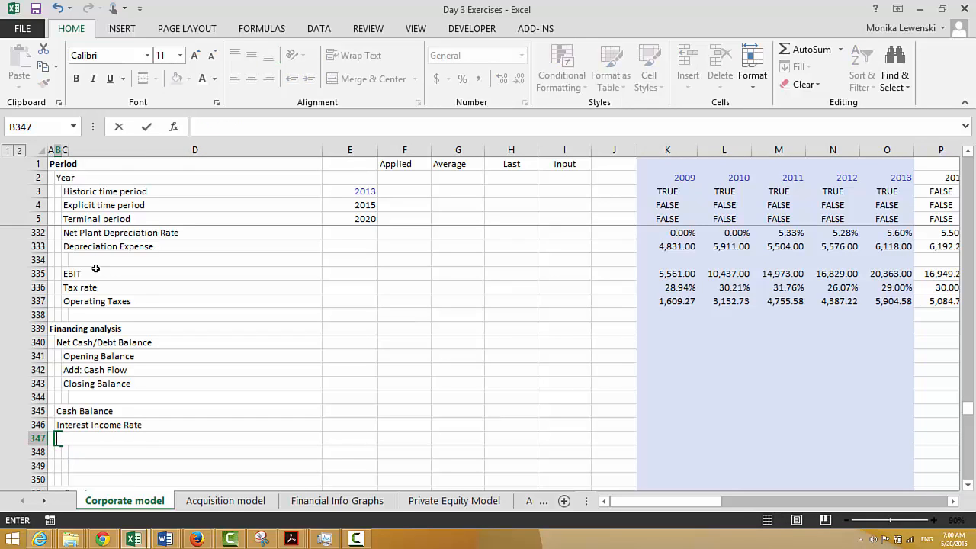
pyautogui.write('Intrer')
pyautogui.press('BackSpace')
pyautogui.press('BackSpace')
pyautogui.press('BackSpace')
pyautogui.write('erest ')
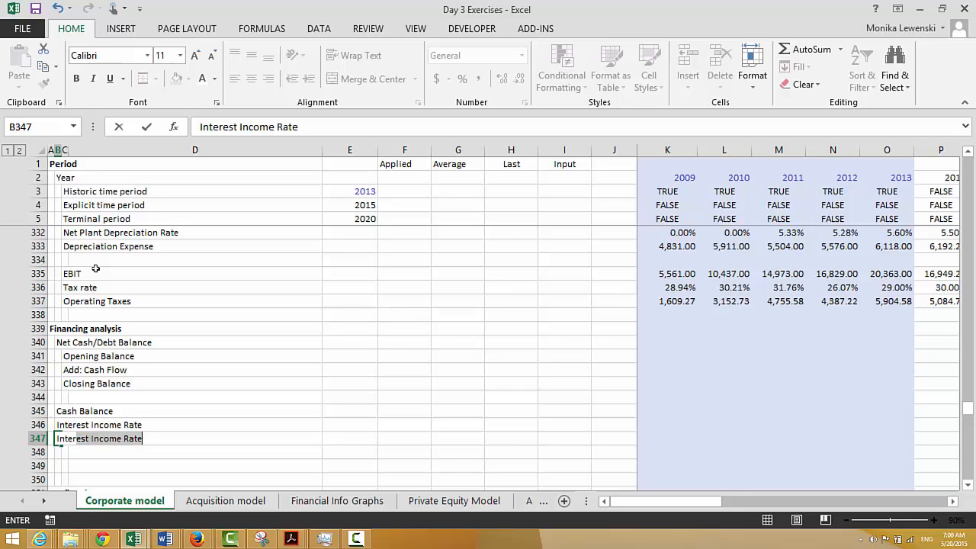
pyautogui.write('Income')
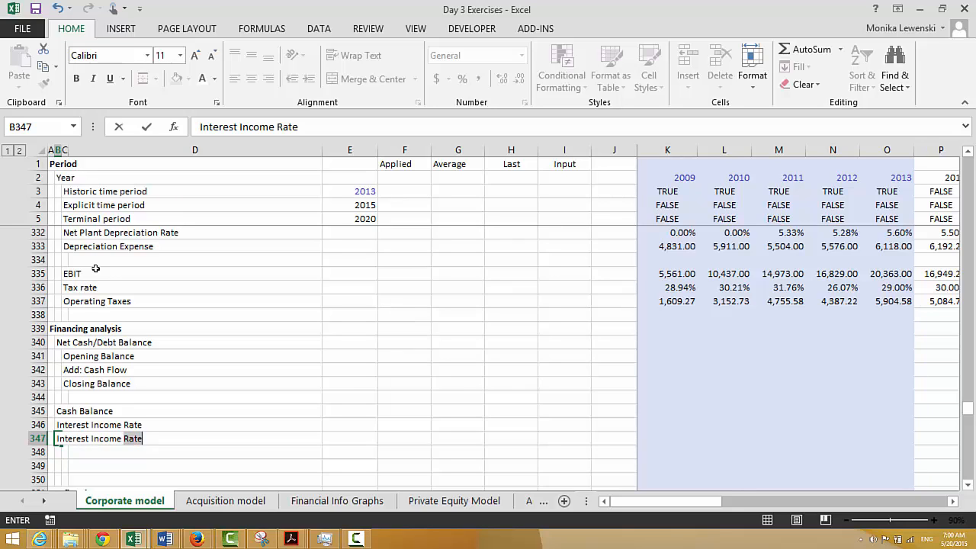
pyautogui.press('BackSpace')
pyautogui.press('Return')
# Leave row 348 blank and enter the label "Debt Balance" in B349
pyautogui.press('Down')
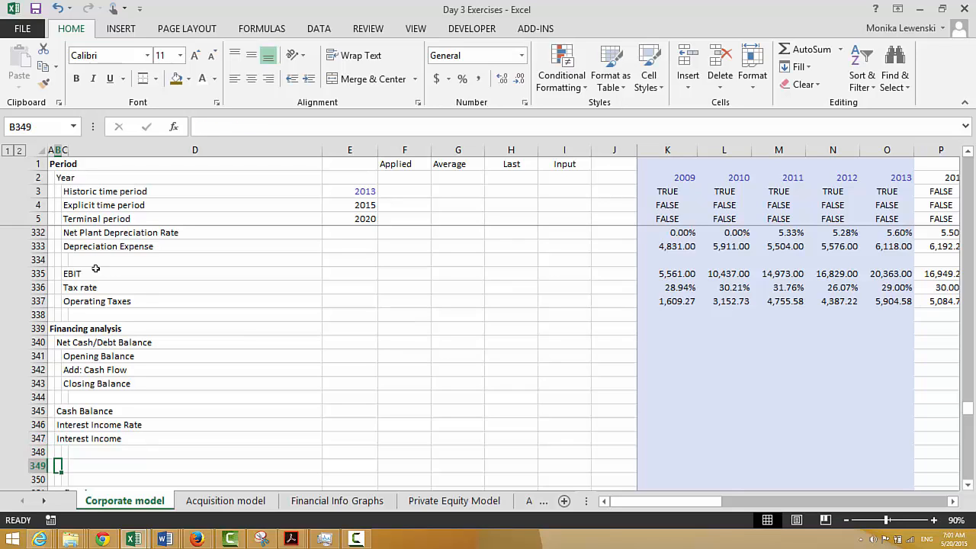
pyautogui.write('Deb')
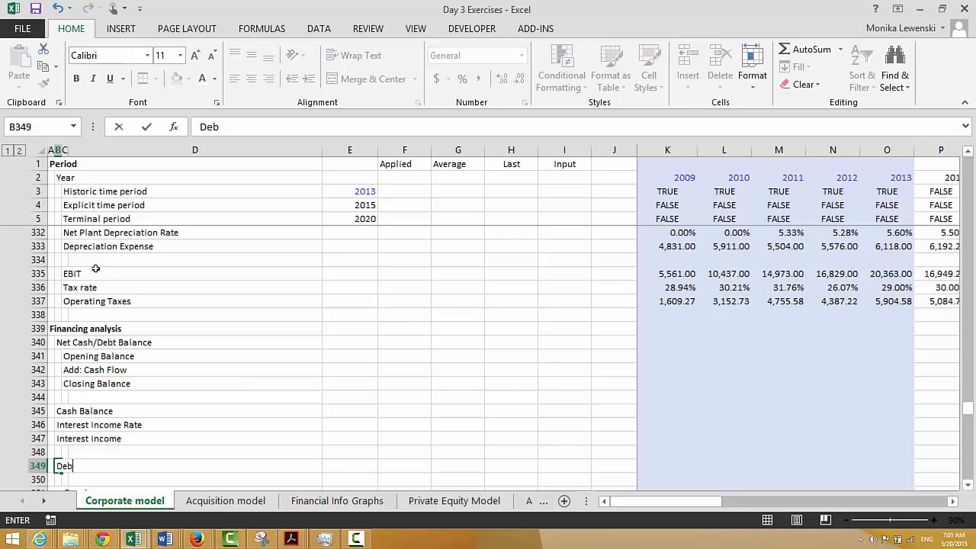
pyautogui.write('t Balance')
pyautogui.press('Return')
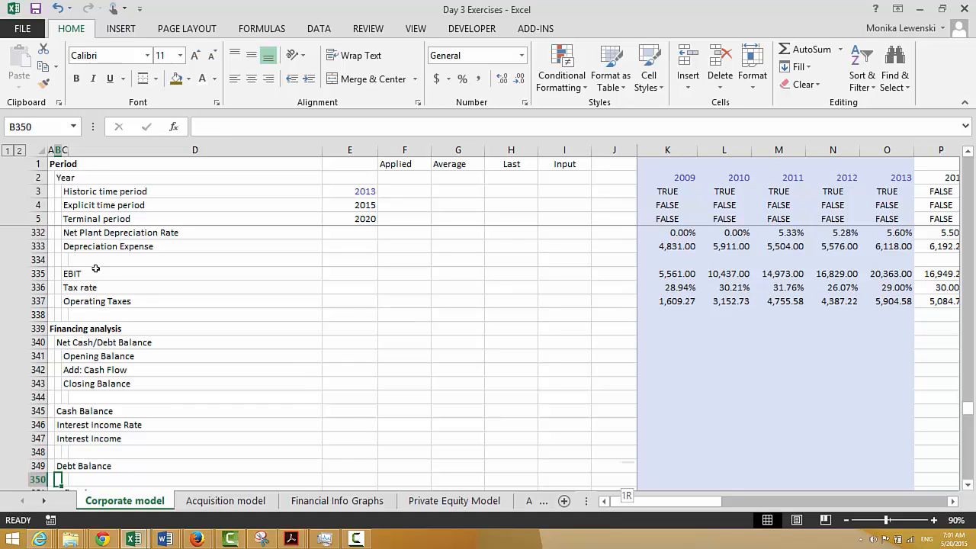
# Insert two blank rows at row 350, below the Debt Balance label
pyautogui.hotkey('shift', 'space')
pyautogui.hotkey('ctrl', 'shift', '+')
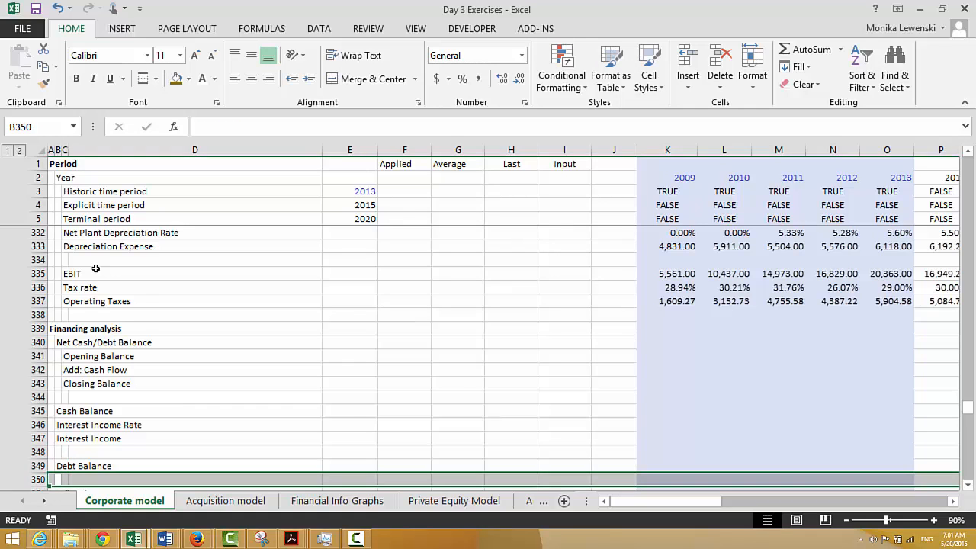
pyautogui.press('Down')
pyautogui.press('Down')
pyautogui.press('Down')
pyautogui.press('Up')
pyautogui.press('Up')
pyautogui.press('Up')
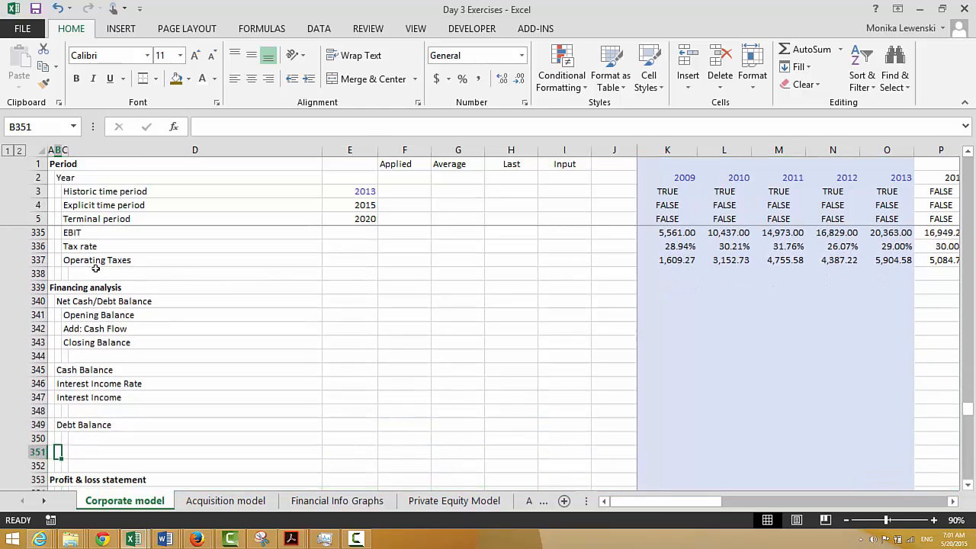
# Label B350 as "Interest Expense Rate" and B351 as "Interest Expense" beneath Debt Balance
pyautogui.write('Intrees')
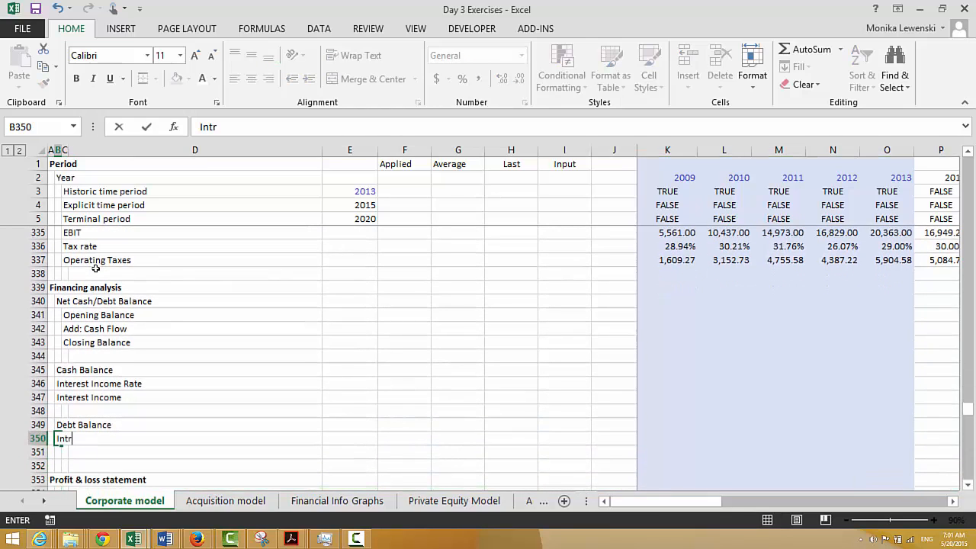
pyautogui.press('BackSpace')
pyautogui.press('BackSpace')
pyautogui.press('BackSpace')
pyautogui.write('erest Expen')
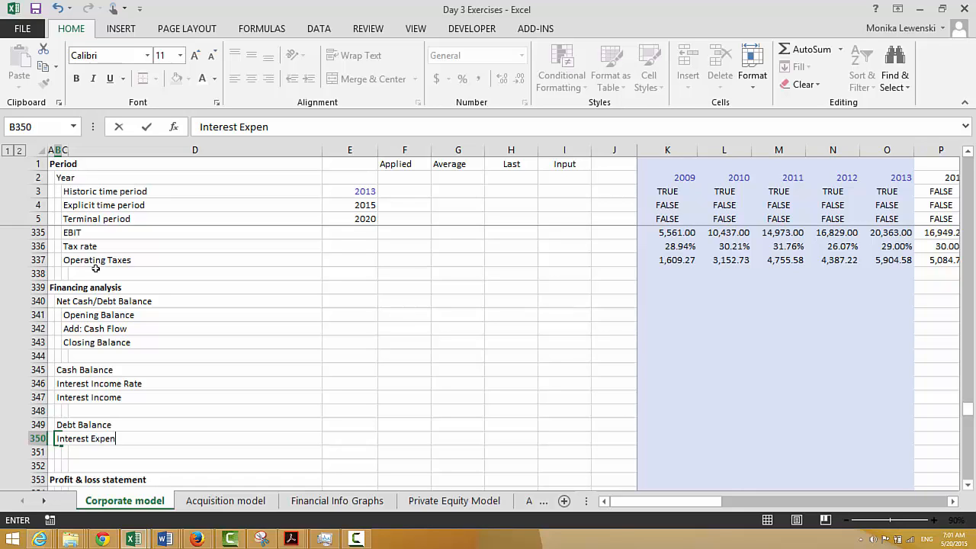
pyautogui.write('se Rate')
pyautogui.press('Return')
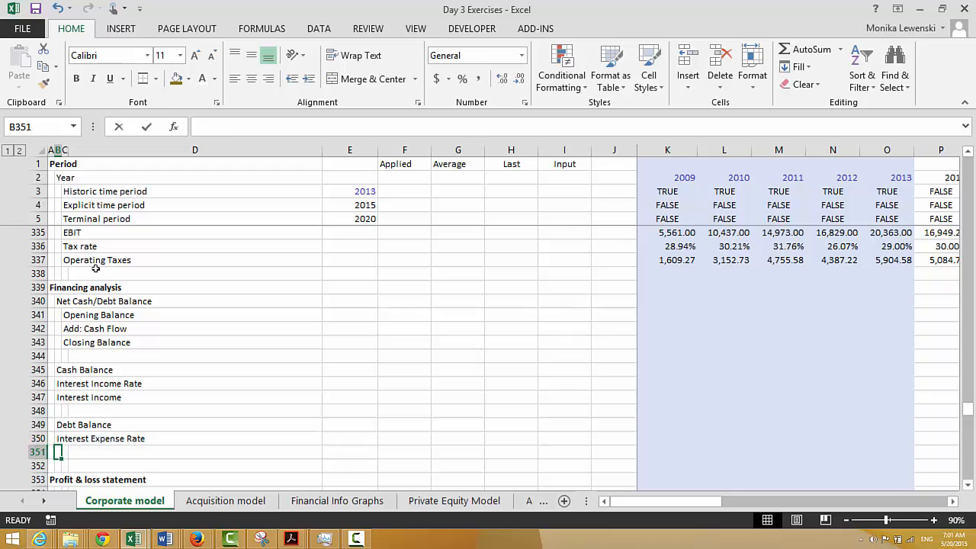
pyautogui.write('Intere')
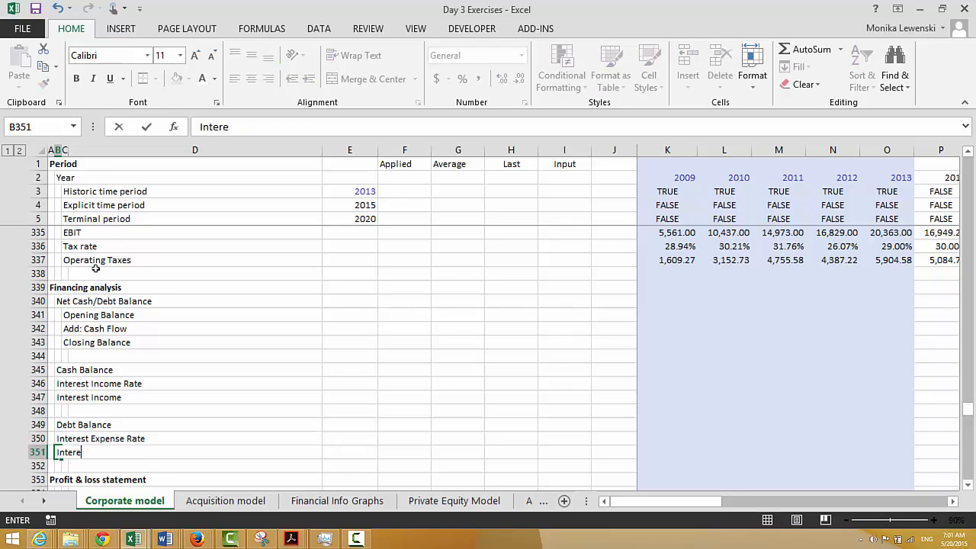
pyautogui.write('st')
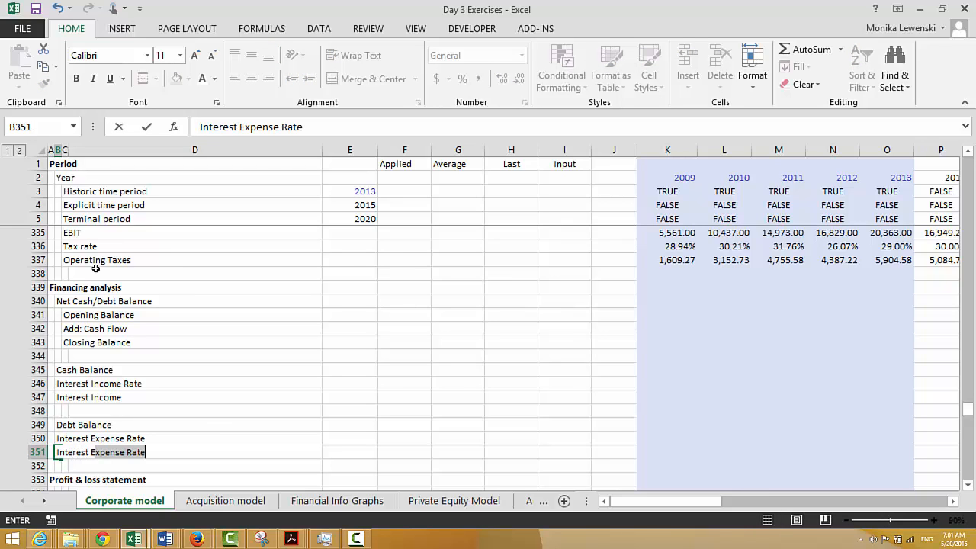
pyautogui.write('rest Expense')
pyautogui.press('Delete')
pyautogui.press('Return')
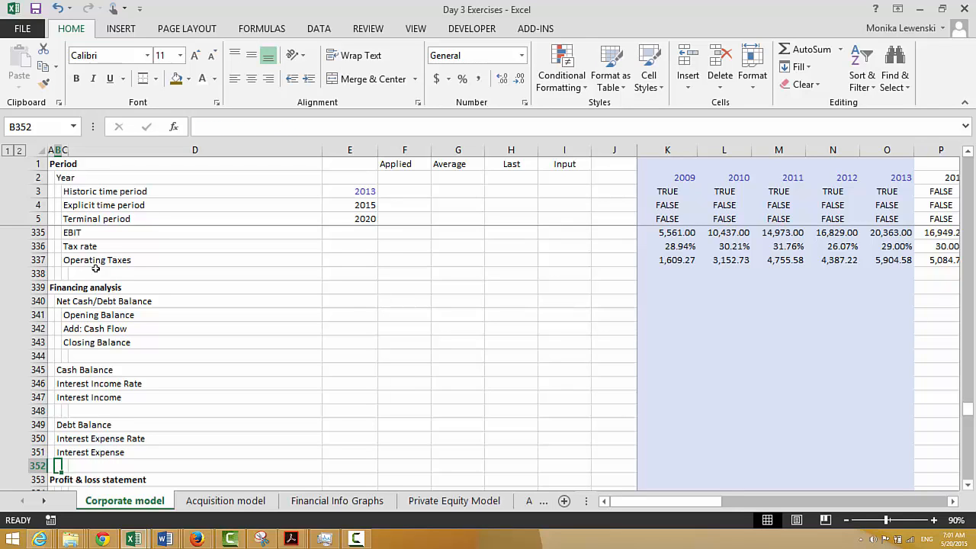
# Review the Financing analysis row labels from Net Cash/Debt Balance down to Interest Expense, checking the cash and debt blocks
pyautogui.press('Up')
pyautogui.press('Up')
pyautogui.press('Up')
pyautogui.press('Up')
pyautogui.press('Up')
pyautogui.press('Up')
pyautogui.press('Up')
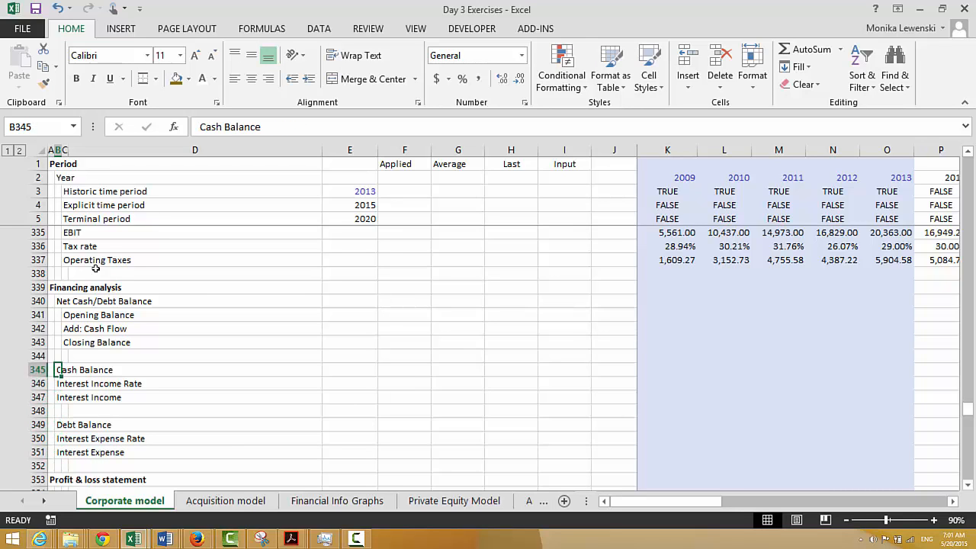
pyautogui.press('Down')
pyautogui.press('Down')
pyautogui.press('Down')
pyautogui.press('Down')
pyautogui.press('Down')
pyautogui.press('Down')
pyautogui.press('Down')
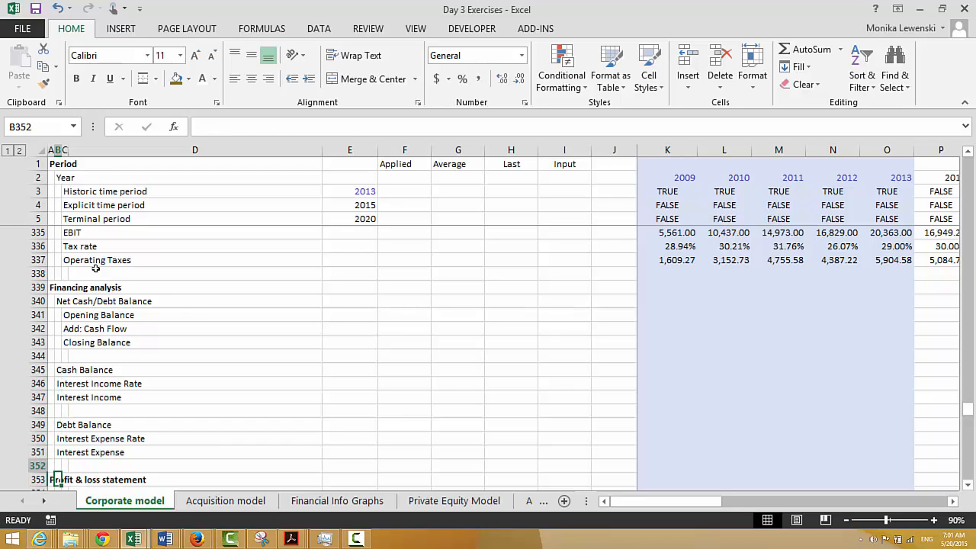
pyautogui.press('Up')
pyautogui.press('Up')
pyautogui.press('Up')
pyautogui.press('Up')
pyautogui.press('Left')
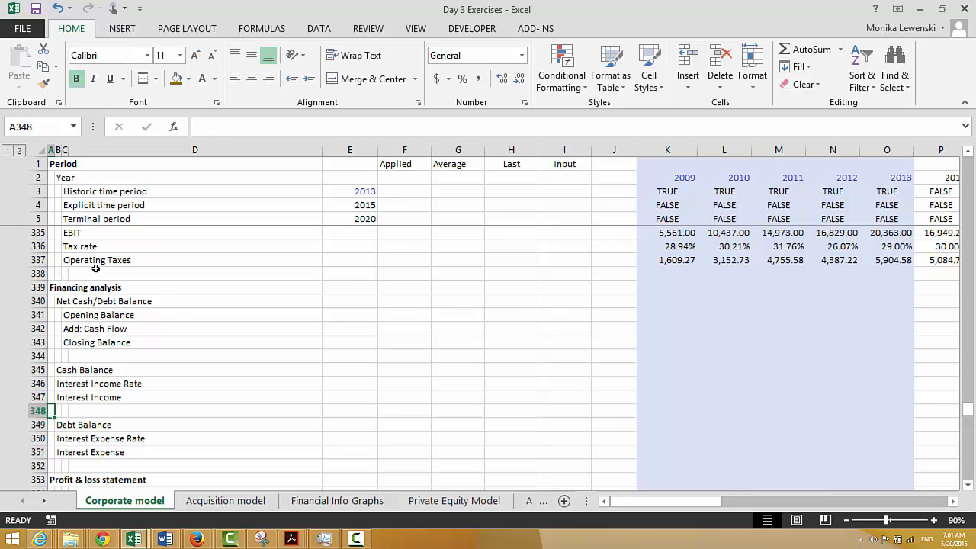
pyautogui.press('Down')
pyautogui.press('Down')
pyautogui.press('Down')
pyautogui.press('Down')
pyautogui.press('Down')
pyautogui.press('Down')
pyautogui.press('Down')
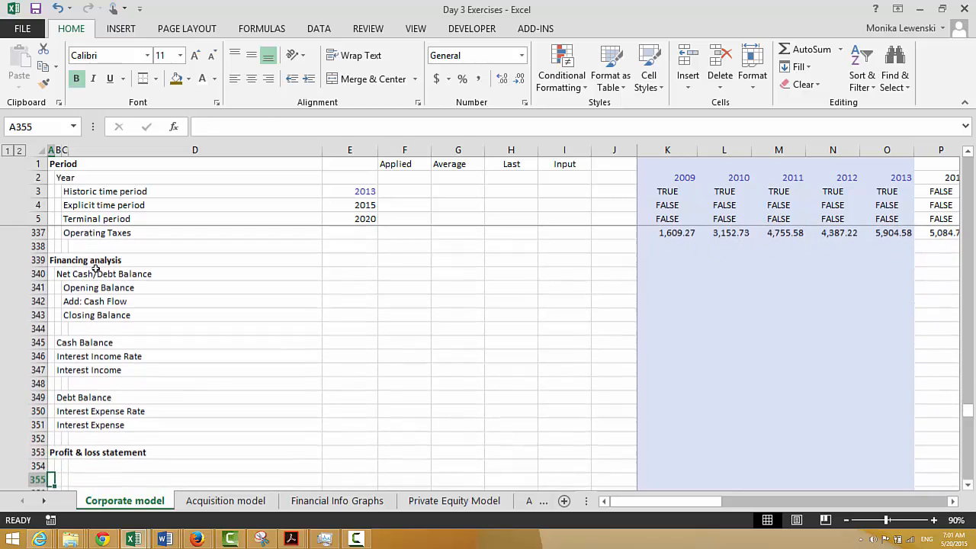
pyautogui.press('Up')
pyautogui.press('Up')
pyautogui.press('Up')
pyautogui.press('Up')
pyautogui.press('Up')
pyautogui.press('Up')
pyautogui.press('Down')
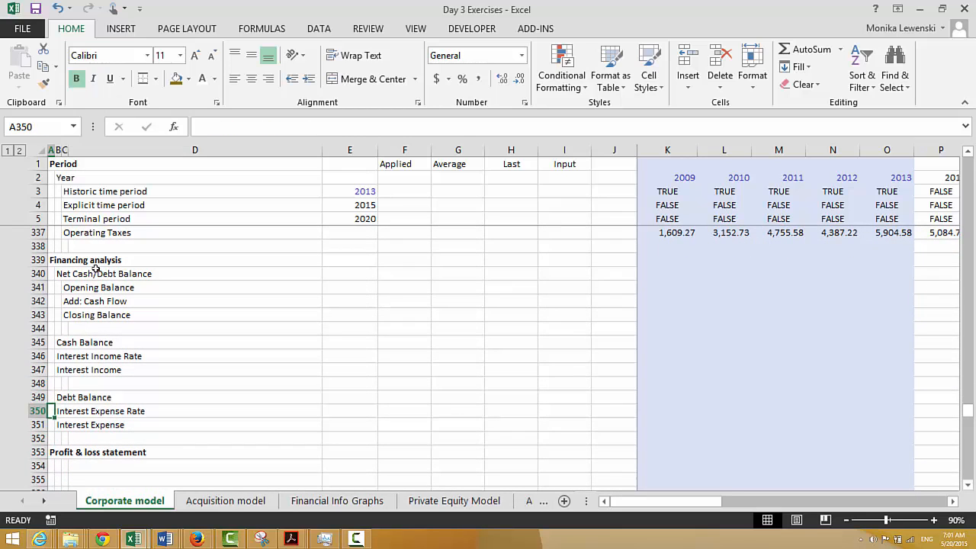
pyautogui.press('Right')
pyautogui.press('Right')
pyautogui.press('Right')
pyautogui.press('Right')
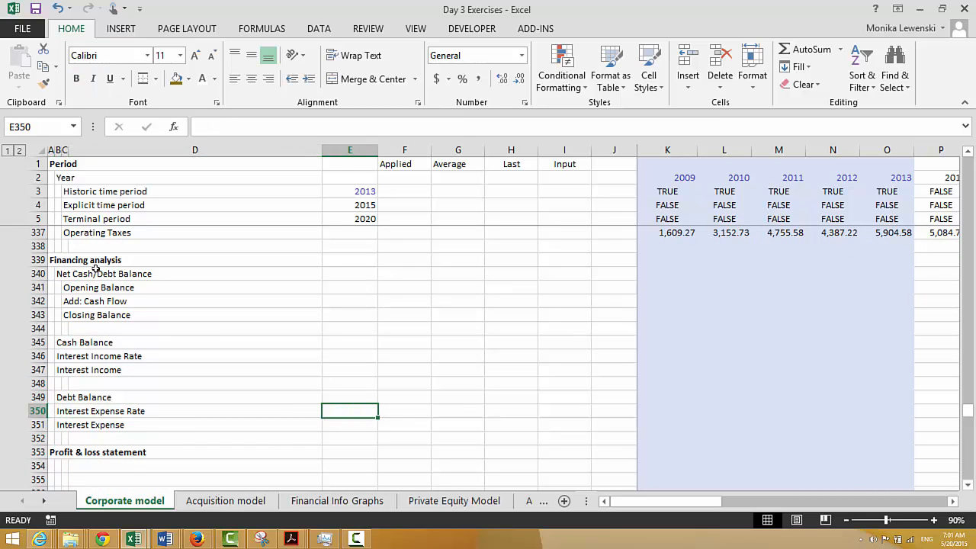
pyautogui.press('Left')
pyautogui.press('Left')
pyautogui.press('Left')
pyautogui.press('Left')
pyautogui.press('Up')
pyautogui.press('Up')
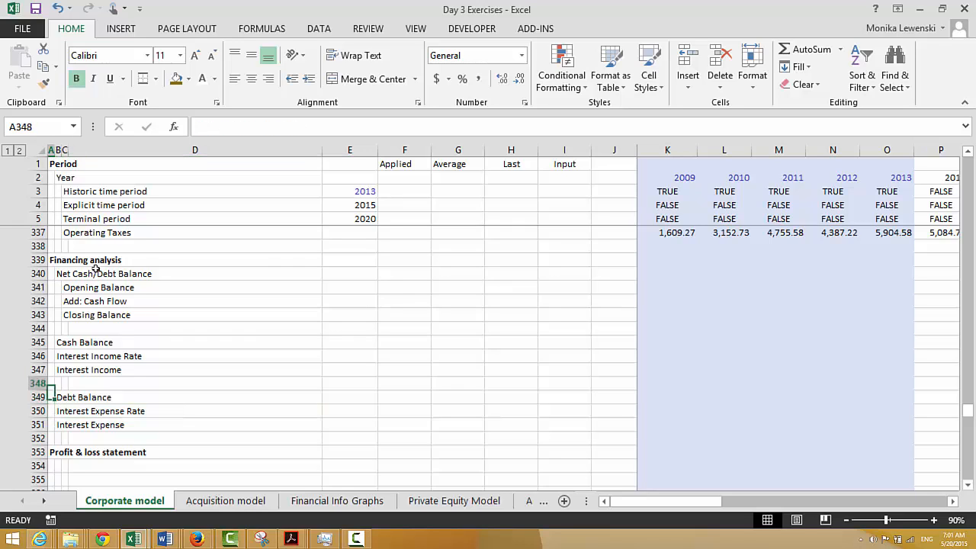
pyautogui.press('Up')
pyautogui.press('Up')
pyautogui.press('Up')
pyautogui.press('Up')
pyautogui.press('Up')
pyautogui.press('Up')
pyautogui.press('Up')
pyautogui.press('Up')
pyautogui.press('Down')
pyautogui.press('Down')
pyautogui.press('Down')
pyautogui.press('Right')
pyautogui.press('Down')
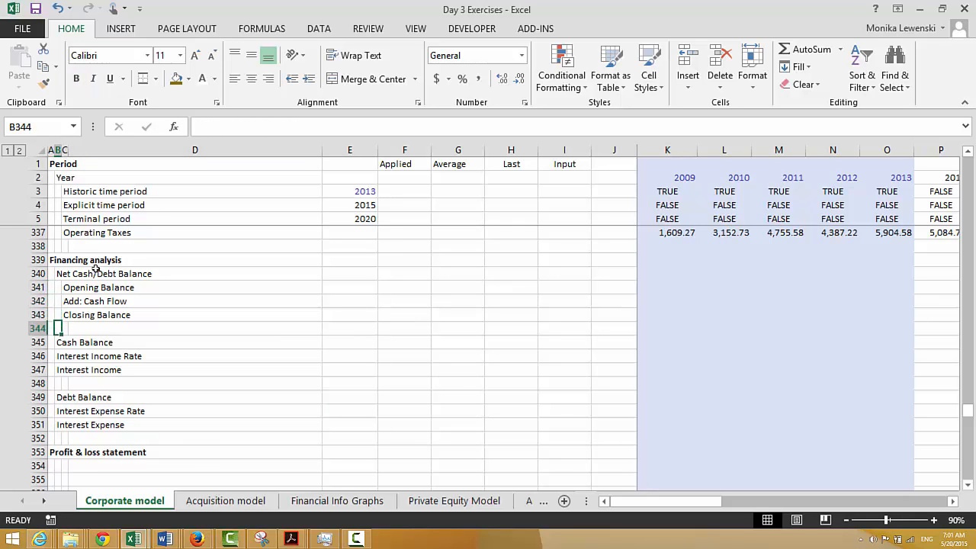
pyautogui.press('Down')
pyautogui.press('Down')
pyautogui.press('Down')
pyautogui.press('Down')
pyautogui.press('Down')
pyautogui.press('Right')
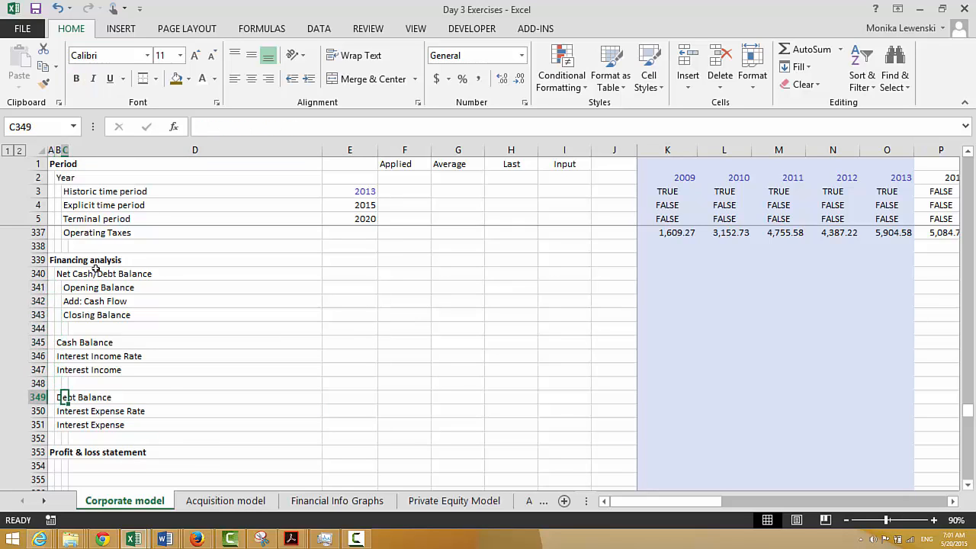
# Look across the year columns of the Debt Balance row and check the rows down to the Profit & loss statement heading
pyautogui.press('Left')
pyautogui.press('Right')
pyautogui.press('Right')
pyautogui.press('Right')
pyautogui.press('Right')
pyautogui.press('Right')
pyautogui.press('Right')
pyautogui.press('Right')
pyautogui.press('Right')
pyautogui.press('Right')
pyautogui.press('Right')
pyautogui.press('Right')
pyautogui.press('Right')
pyautogui.press('Right')
pyautogui.press('Right')
pyautogui.press('Right')
pyautogui.press('Right')
pyautogui.press('Right')
pyautogui.press('Right')
pyautogui.press('Right')
pyautogui.press('Right')
pyautogui.press('Left')
pyautogui.press('Left')
pyautogui.press('Left')
pyautogui.press('Left')
pyautogui.press('Left')
pyautogui.press('Left')
pyautogui.press('Left')
pyautogui.press('Left')
pyautogui.press('Left')
pyautogui.press('Left')
pyautogui.press('Left')
pyautogui.press('Left')
pyautogui.press('Left')
pyautogui.press('Left')
pyautogui.press('Left')
pyautogui.press('Left')
pyautogui.press('Left')
pyautogui.press('Left')
pyautogui.press('Left')
pyautogui.press('Left')
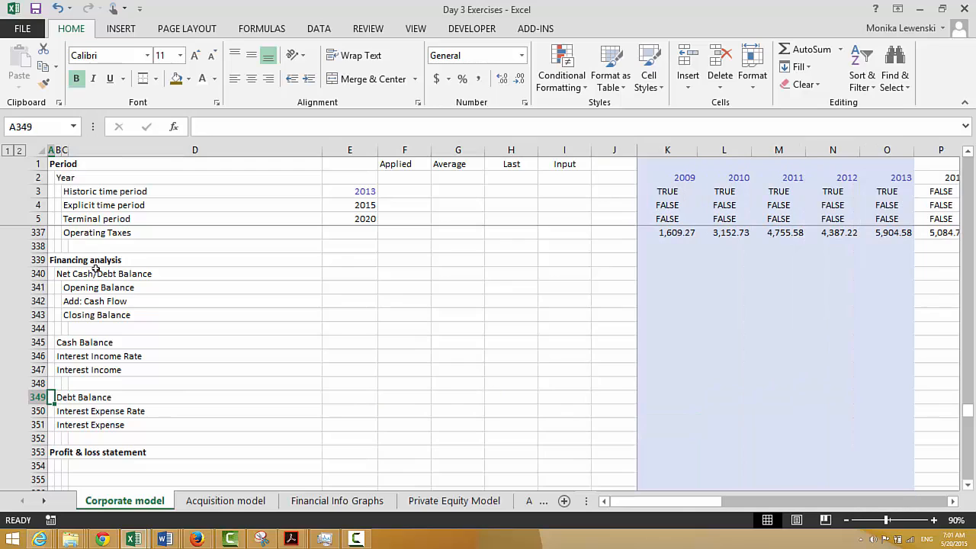
pyautogui.press('Down')
pyautogui.press('Down')
pyautogui.press('Down')
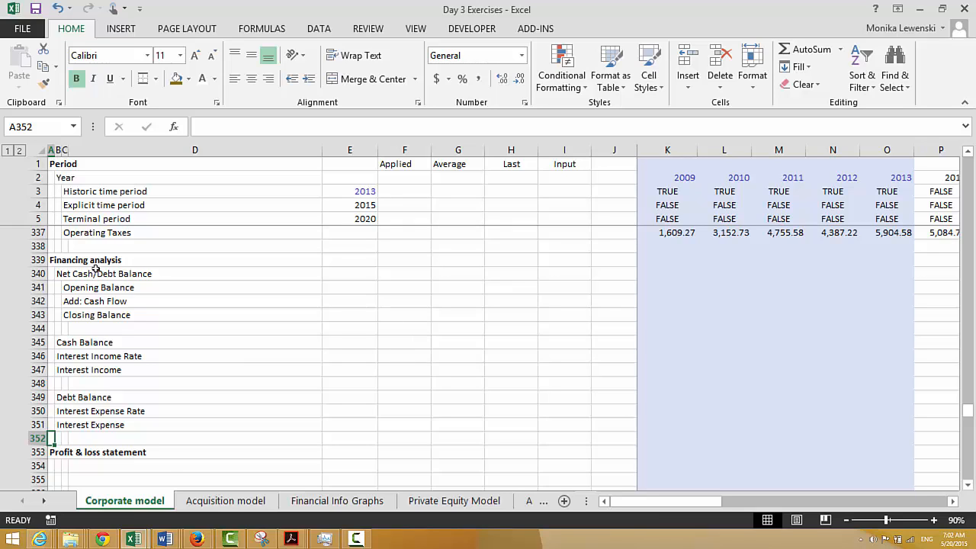
pyautogui.press('Down')
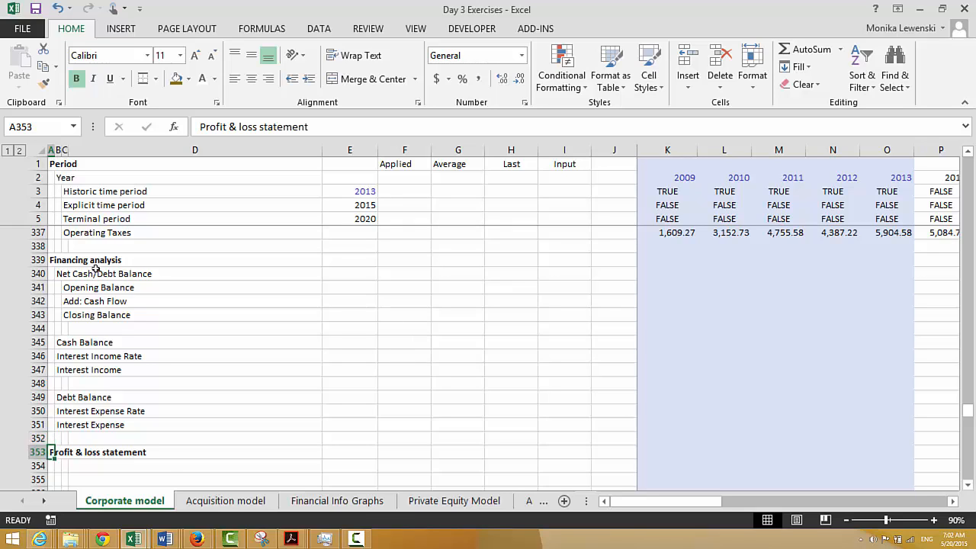
# Enter the 2009 Closing Balance formula in K343 as =IF(K3,K243-K244), taking historic cash less historic debt for historic years
pyautogui.press('Up')
pyautogui.press('Up')
pyautogui.press('Up')
pyautogui.press('Up')
pyautogui.press('Up')
pyautogui.press('Up')
pyautogui.press('Up')
pyautogui.press('Up')
pyautogui.press('Up')
pyautogui.press('Up')
pyautogui.press('Up')
pyautogui.press('Up')
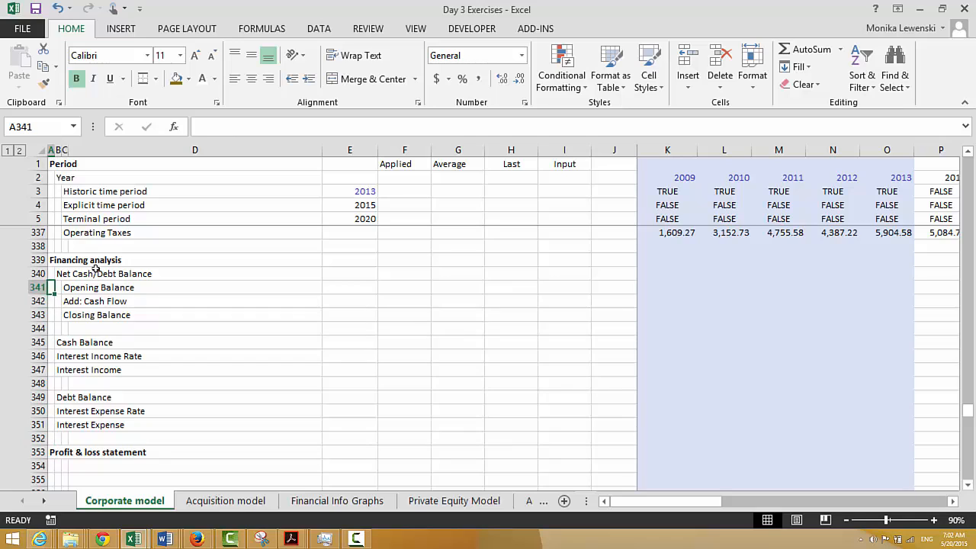
pyautogui.press('Right')
pyautogui.press('Right')
pyautogui.press('Right')
pyautogui.press('Right')
pyautogui.press('Down')
pyautogui.press('Left')
pyautogui.press('Down')
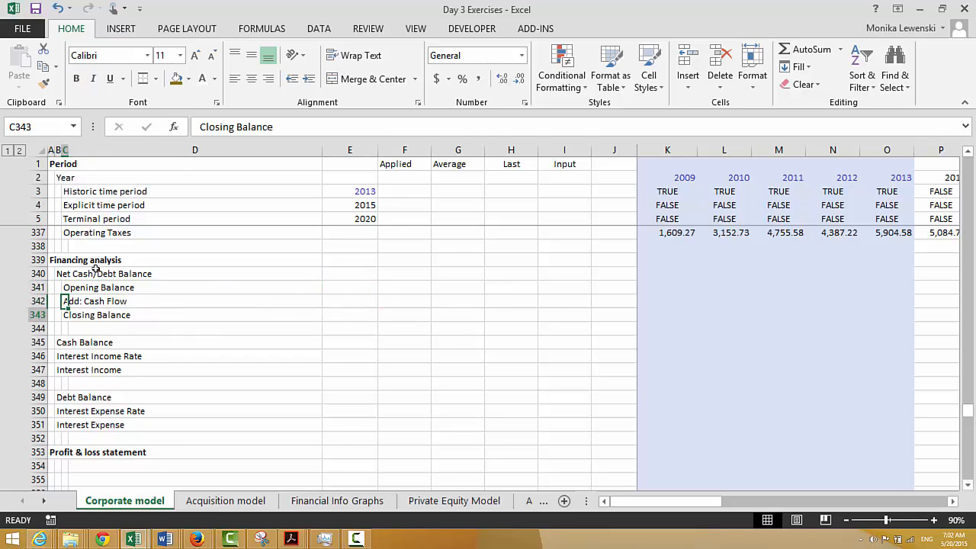
pyautogui.press('Right')
pyautogui.press('Right')
pyautogui.press('Right')
pyautogui.press('Right')
pyautogui.press('Right')
pyautogui.press('Right')
pyautogui.press('Right')
pyautogui.press('Right')
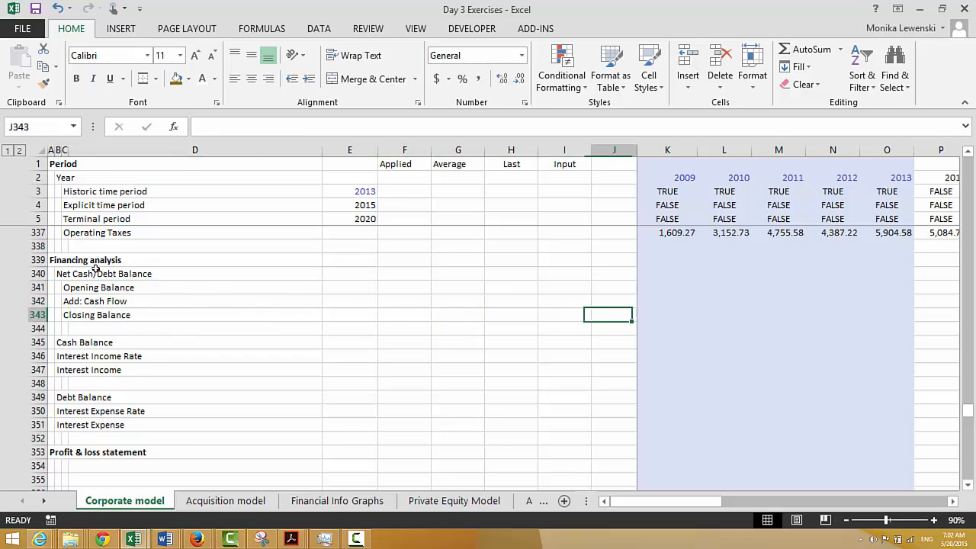
pyautogui.write('=if(')
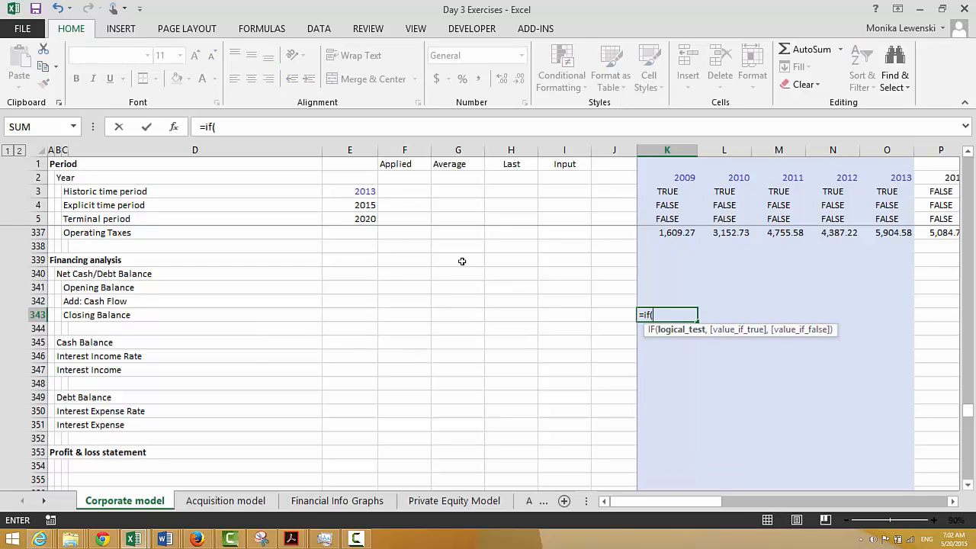
pyautogui.click(667, 191)
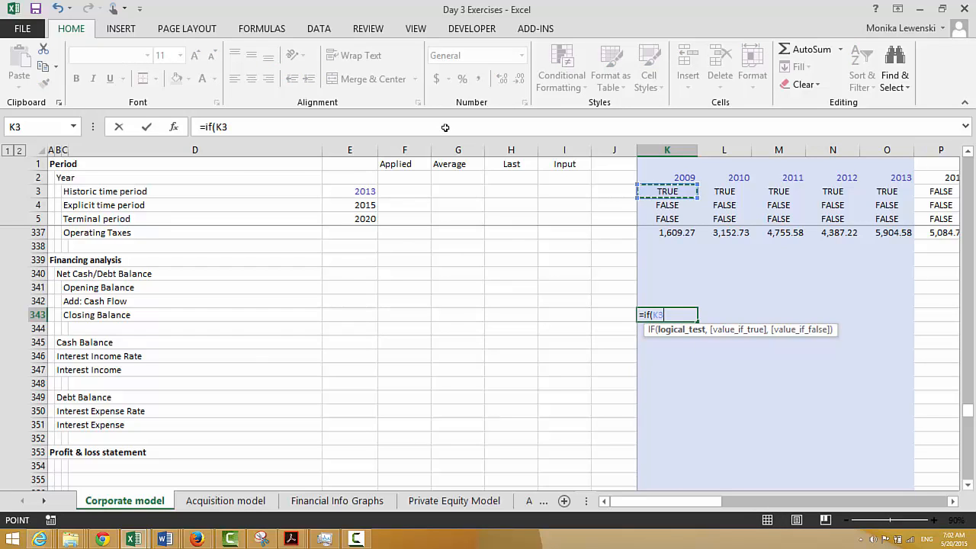
pyautogui.write(',')
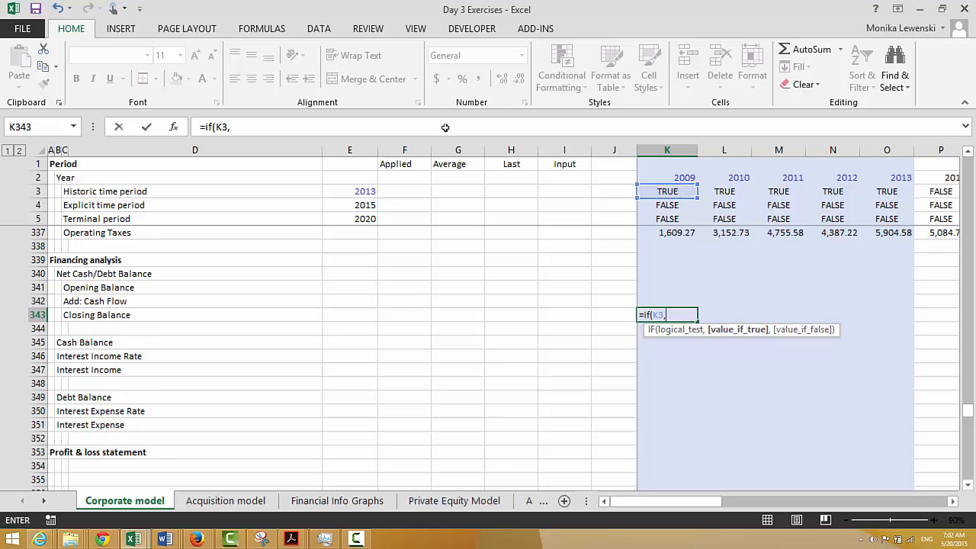
pyautogui.press('Up')
pyautogui.press('Up')
pyautogui.press('Up')
pyautogui.press('Up')
pyautogui.press('Up')
pyautogui.press('Up')
pyautogui.press('Up')
pyautogui.press('Up')
pyautogui.press('Up')
pyautogui.press('Up')
pyautogui.press('Up')
pyautogui.press('Up')
pyautogui.press('Up')
pyautogui.press('Up')
pyautogui.press('Up')
pyautogui.press('Up')
pyautogui.press('Up')
pyautogui.press('Up')
pyautogui.press('Up')
pyautogui.press('Up')
pyautogui.press('Up')
pyautogui.press('Up')
pyautogui.press('Up')
pyautogui.press('Up')
pyautogui.press('Up')
pyautogui.press('Up')
pyautogui.press('Up')
pyautogui.press('Up')
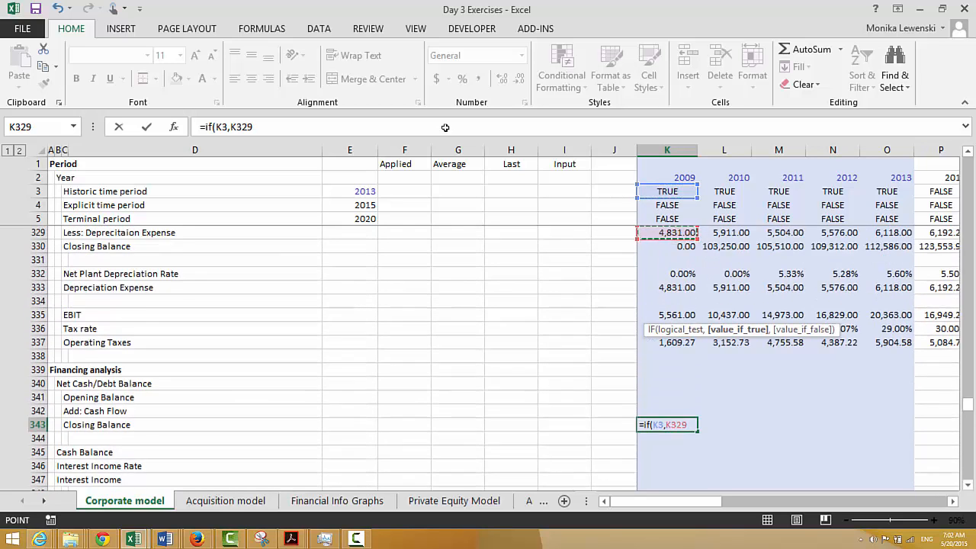
pyautogui.press('Up')
pyautogui.press('Up')
pyautogui.press('Up')
pyautogui.press('Up')
pyautogui.press('Up')
pyautogui.press('Up')
pyautogui.press('Up')
pyautogui.press('Up')
pyautogui.press('Up')
pyautogui.press('Up')
pyautogui.press('Up')
pyautogui.press('Up')
pyautogui.press('Up')
pyautogui.press('Up')
pyautogui.press('Up')
pyautogui.press('Up')
pyautogui.press('Up')
pyautogui.press('Up')
pyautogui.press('Up')
pyautogui.press('Up')
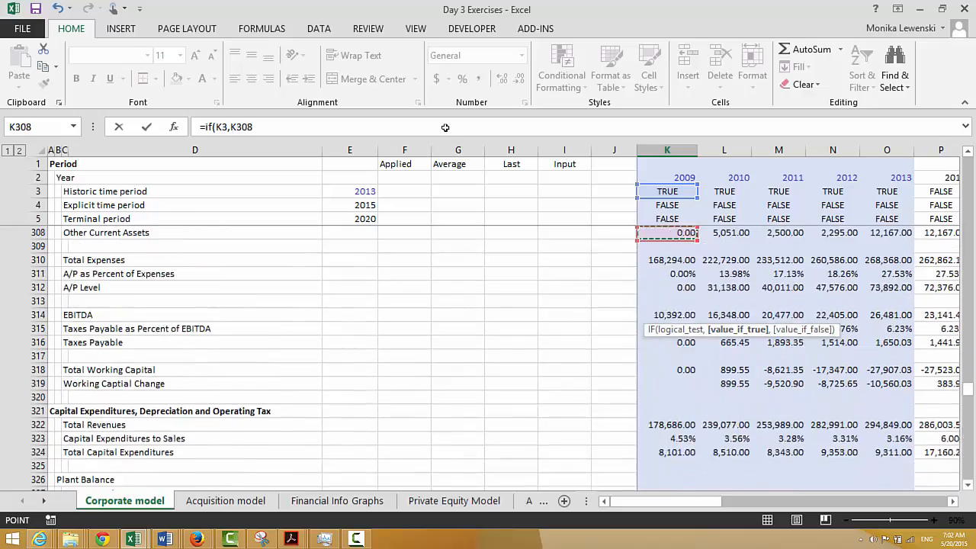
pyautogui.press('Up')
pyautogui.press('Up')
pyautogui.press('Up')
pyautogui.press('Up')
pyautogui.press('Up')
pyautogui.press('Up')
pyautogui.press('Up')
pyautogui.press('Up')
pyautogui.press('Up')
pyautogui.press('Up')
pyautogui.press('Up')
pyautogui.press('Up')
pyautogui.press('Up')
pyautogui.press('Up')
pyautogui.press('Up')
pyautogui.press('Up')
pyautogui.press('Up')
pyautogui.press('Up')
pyautogui.press('Up')
pyautogui.press('Up')
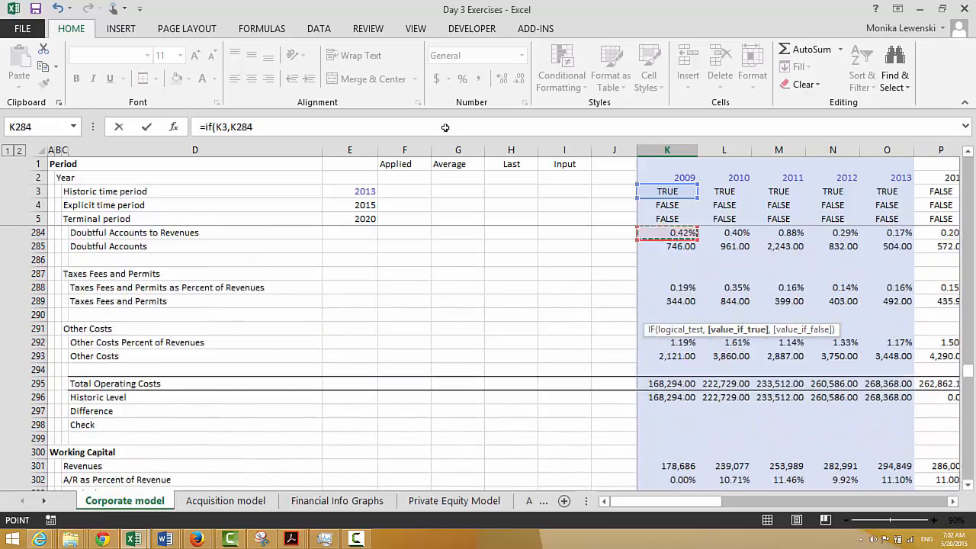
pyautogui.press('Up')
pyautogui.press('Up')
pyautogui.press('Up')
pyautogui.press('Up')
pyautogui.press('Up')
pyautogui.press('Up')
pyautogui.press('Up')
pyautogui.press('Up')
pyautogui.press('Up')
pyautogui.press('Up')
pyautogui.press('Up')
pyautogui.press('Up')
pyautogui.press('Up')
pyautogui.press('Up')
pyautogui.press('Up')
pyautogui.press('Up')
pyautogui.press('Up')
pyautogui.press('Up')
pyautogui.press('Up')
pyautogui.press('Up')
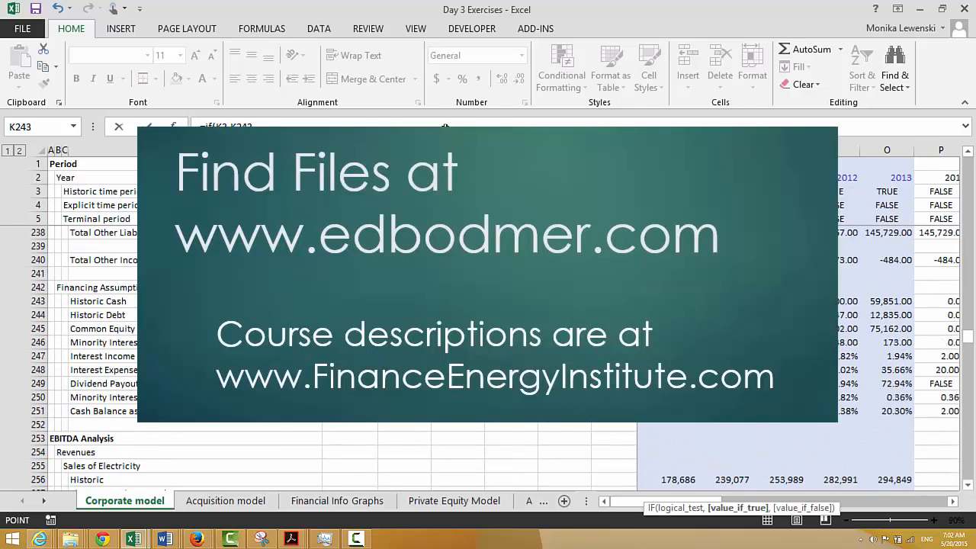
pyautogui.write('-')
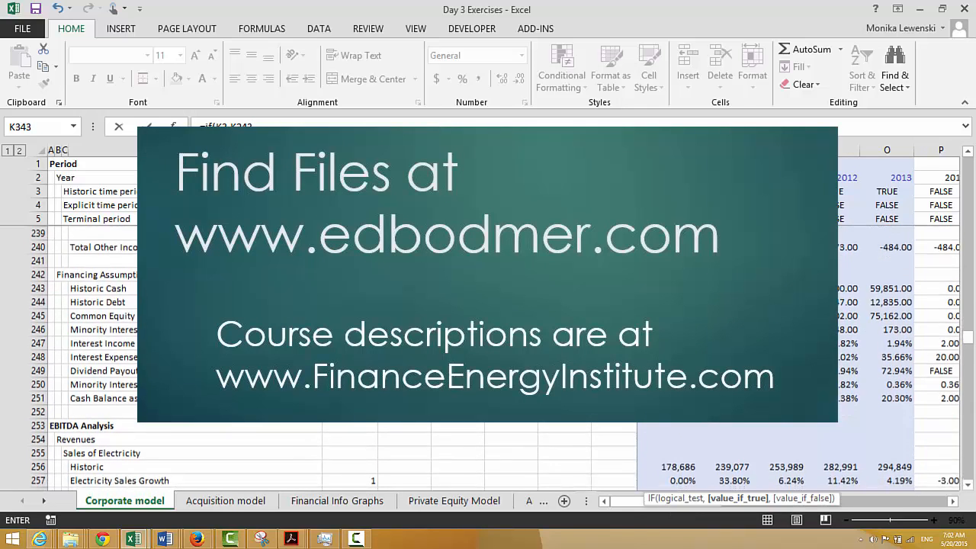
pyautogui.scroll(-1, 450, 175)
pyautogui.press('Down')
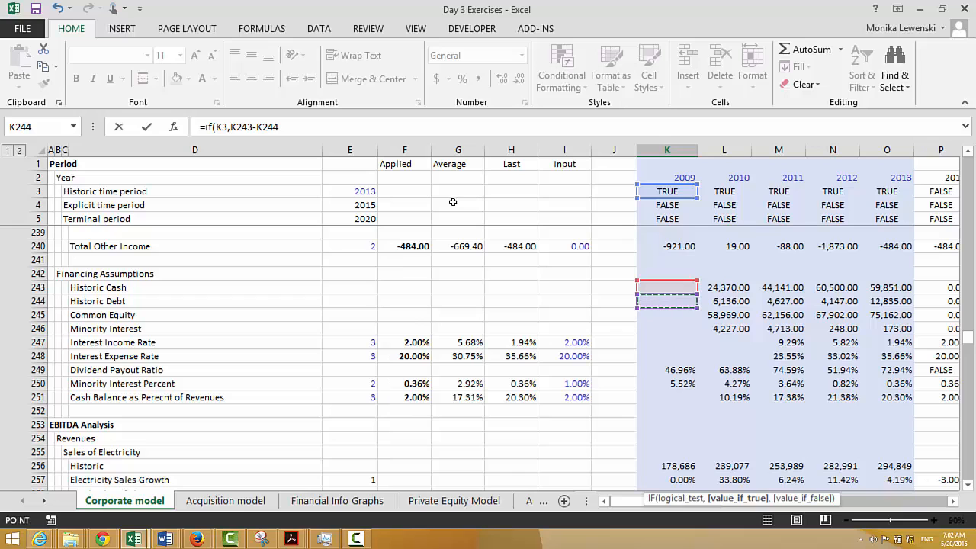
pyautogui.press('Return')
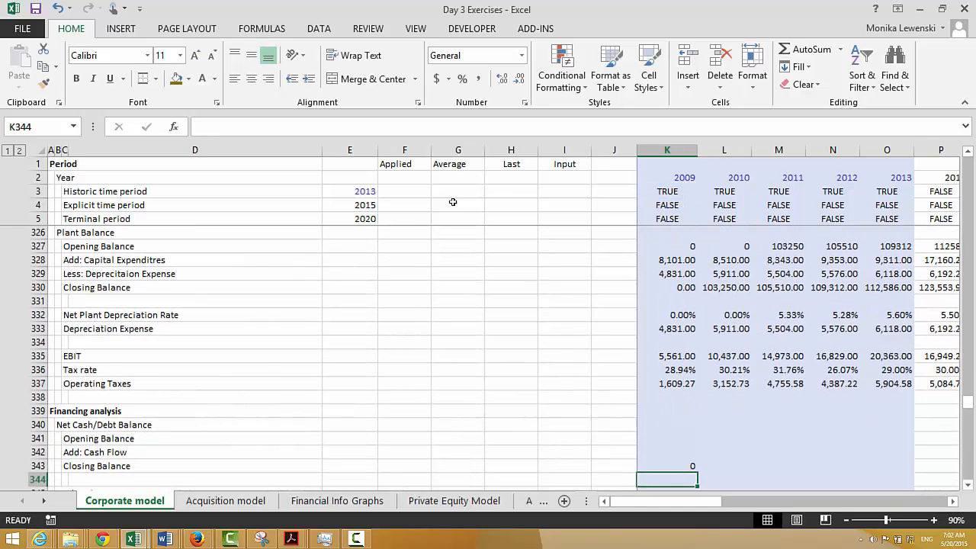
# Link the 2010 Opening Balance in L341 to the 2009 Closing Balance in K343
pyautogui.press('Up')
pyautogui.press('Up')
pyautogui.press('Up')
pyautogui.press('Right')
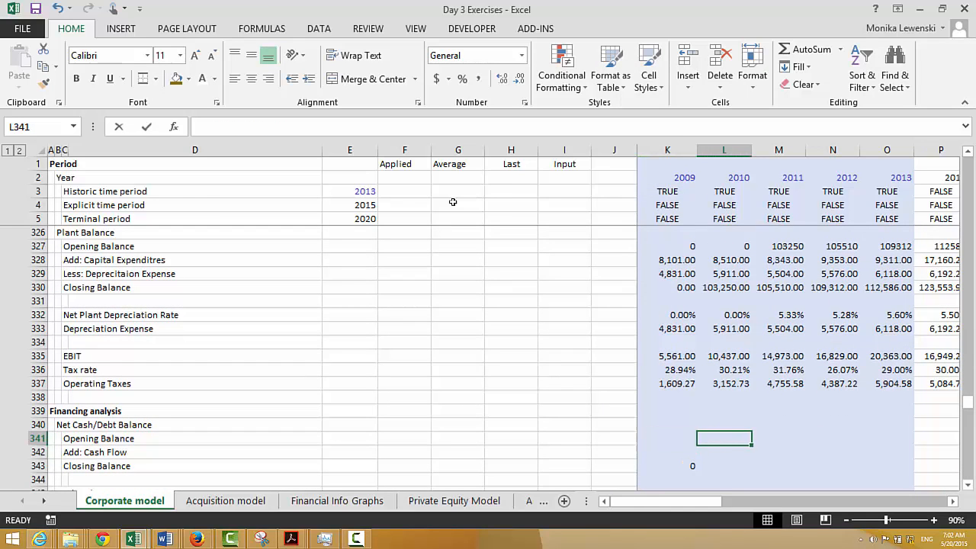
pyautogui.write('=')
pyautogui.press('Down')
pyautogui.press('Down')
pyautogui.press('Left')
pyautogui.press('Return')
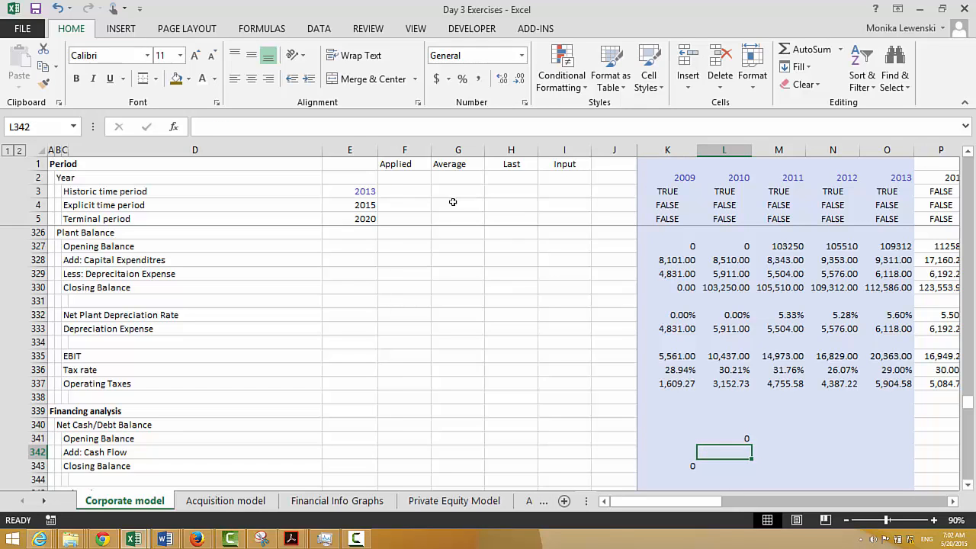
pyautogui.press('Down')
pyautogui.press('Left')
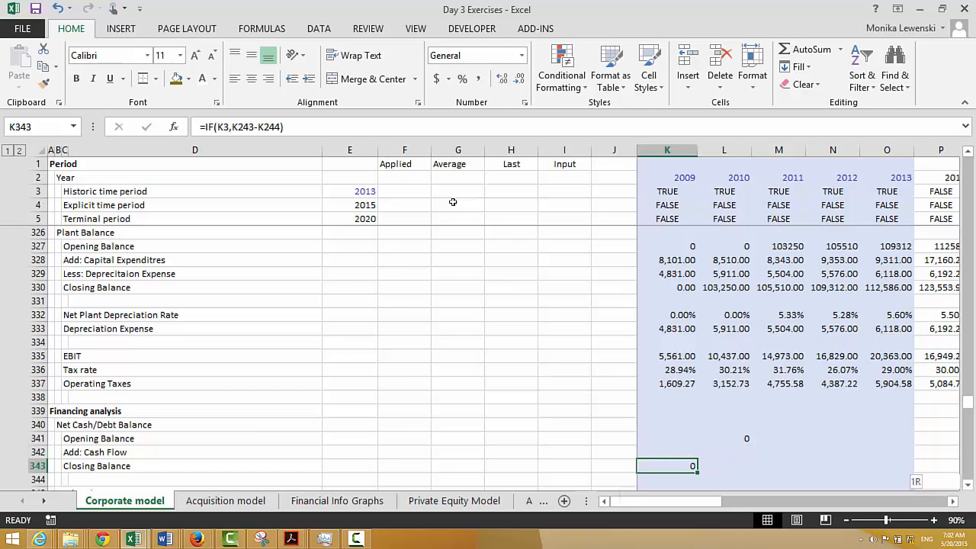
pyautogui.hotkey('ctrl', 'shift', 'Right')
pyautogui.press('Left')
pyautogui.press('Left')
pyautogui.press('Left')
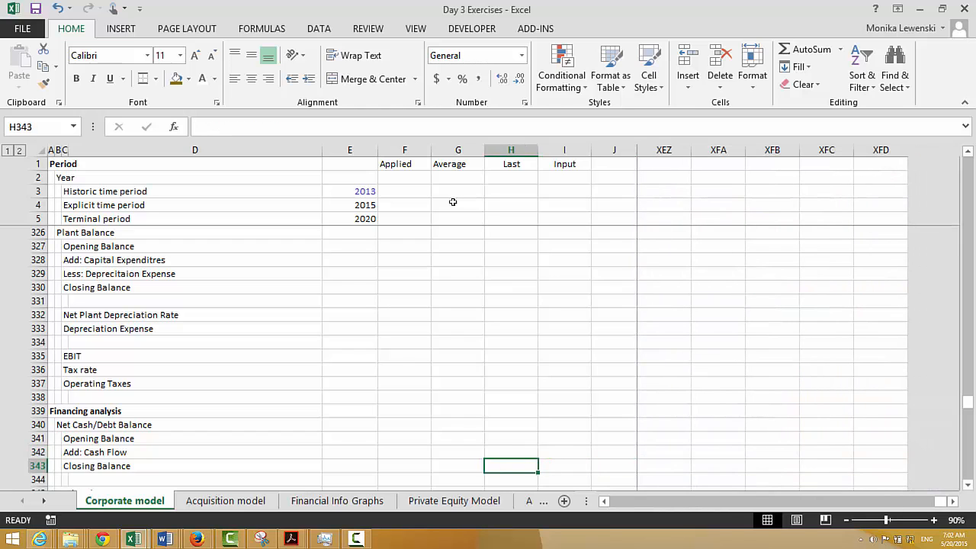
pyautogui.press('Right')
pyautogui.press('Right')
pyautogui.press('Right')
pyautogui.press('Right')
pyautogui.press('Left')
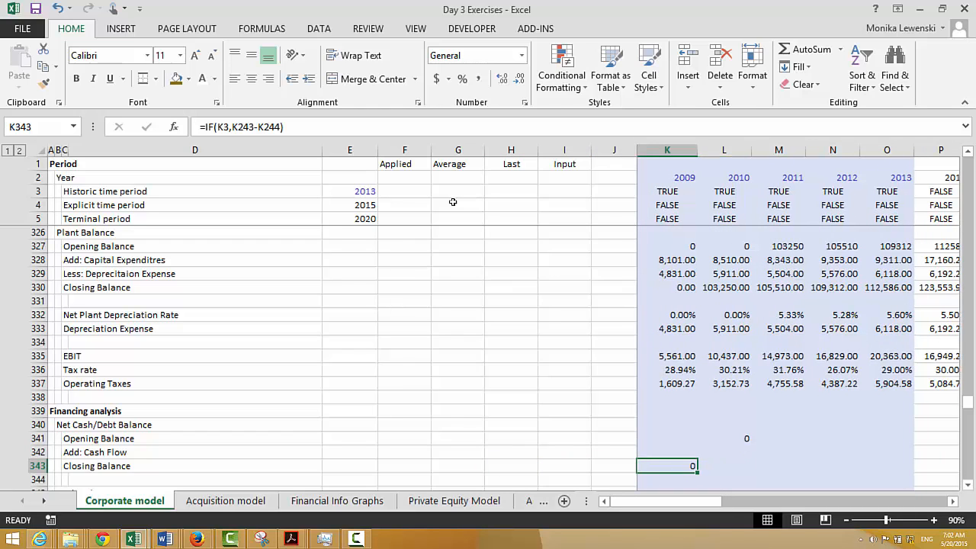
# Add K341+K342 as the value-if-false of the Closing Balance formula in K343 and copy the formula to L343
pyautogui.press('F2')
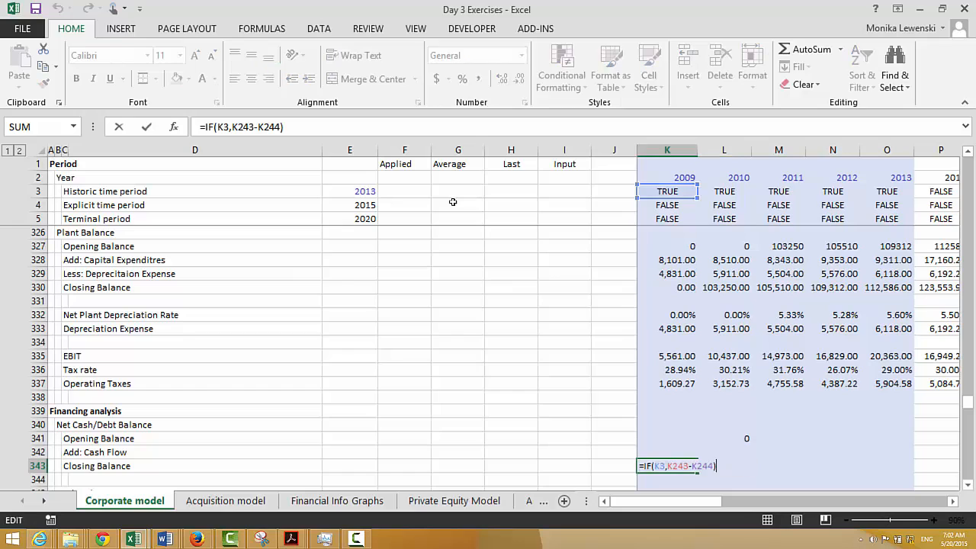
pyautogui.press('Left')
pyautogui.press('Left')
pyautogui.press('Left')
pyautogui.press('Left')
pyautogui.press('Left')
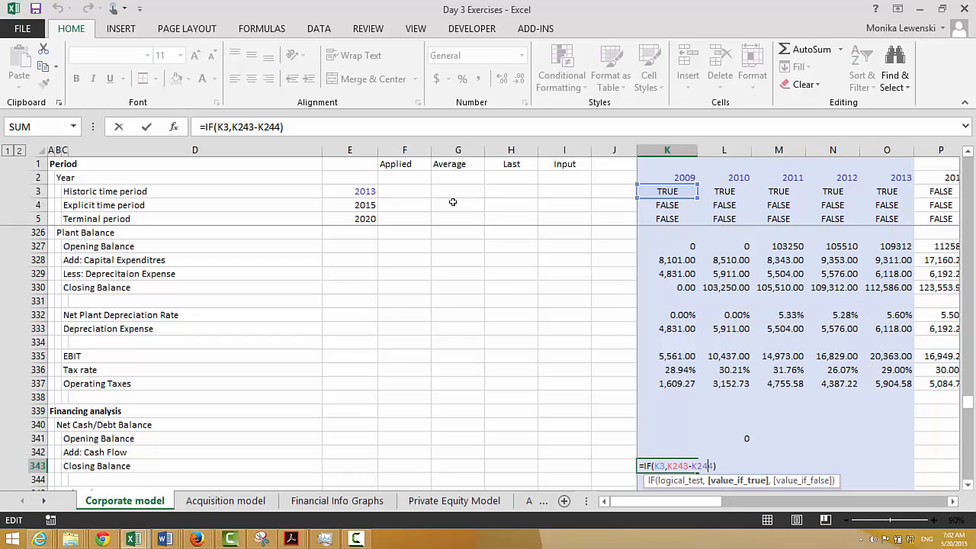
pyautogui.press('Right')
pyautogui.press('Right')
pyautogui.press('BackSpace')
pyautogui.write(',')
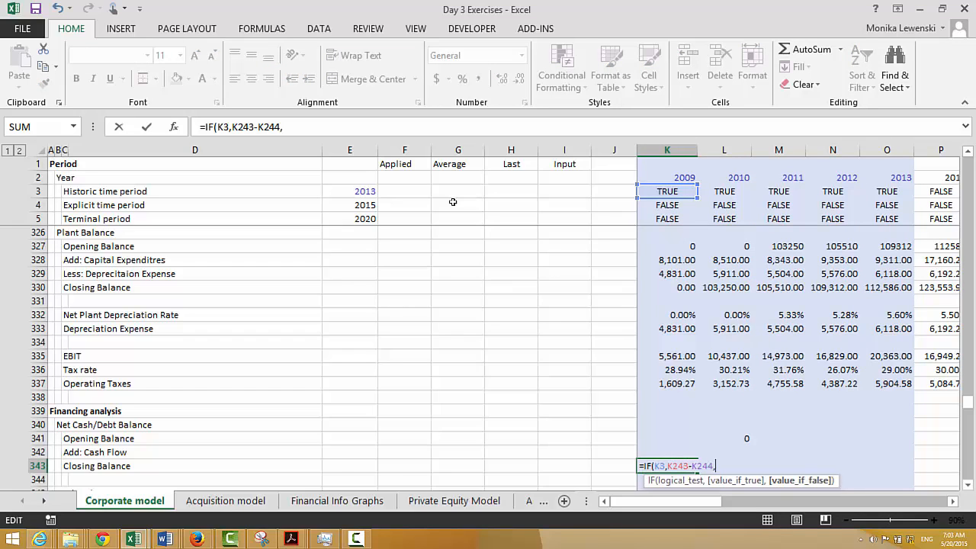
pyautogui.click(661, 438)
pyautogui.write('+')
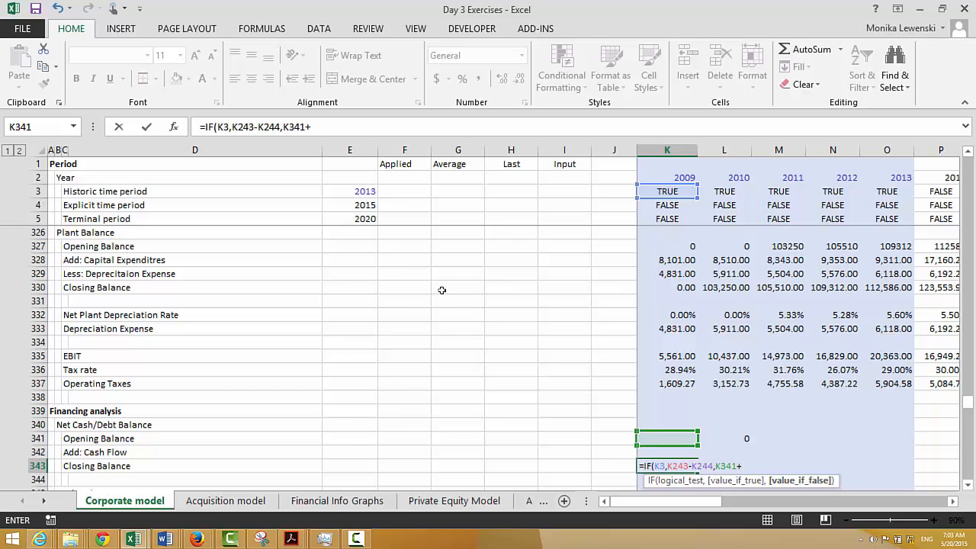
pyautogui.press('Up')
pyautogui.hotkey('ctrl', 'Return')
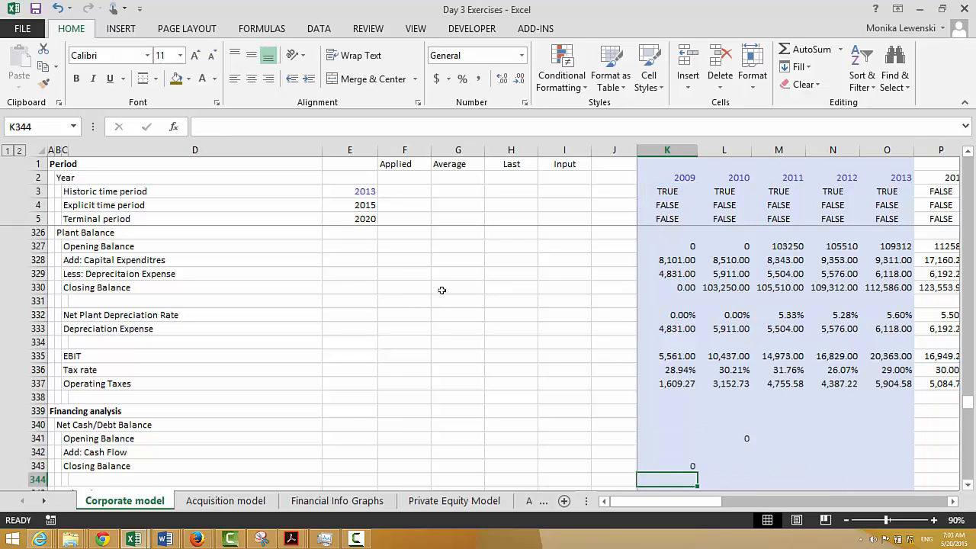
pyautogui.hotkey('shift', 'Right')
pyautogui.hotkey('ctrl', 'r')
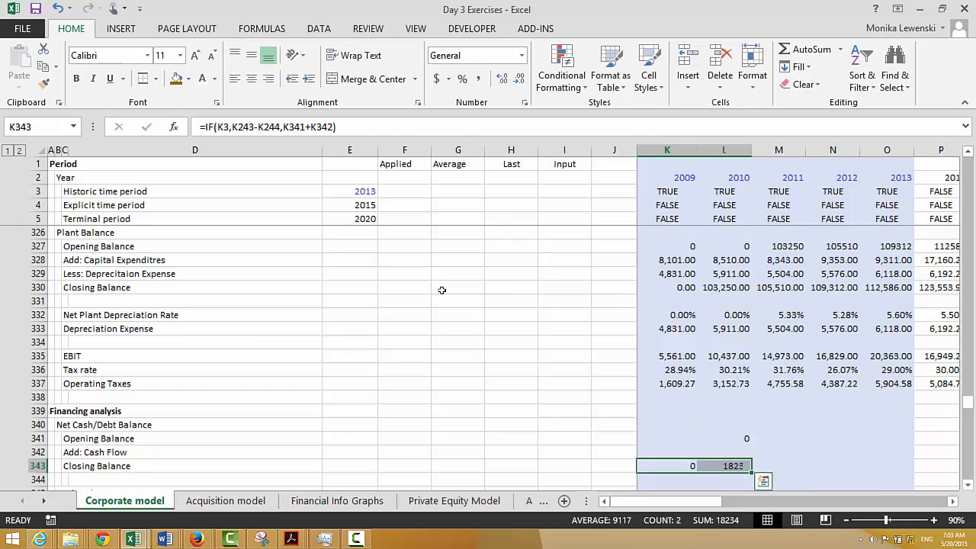
# Copy the 2010 Opening Balance and Closing Balance formulas in L341:L343 across the remaining year columns
pyautogui.press('Up')
pyautogui.press('Right')
pyautogui.press('Up')
pyautogui.hotkey('shift', 'Down')
pyautogui.hotkey('shift', 'Down')
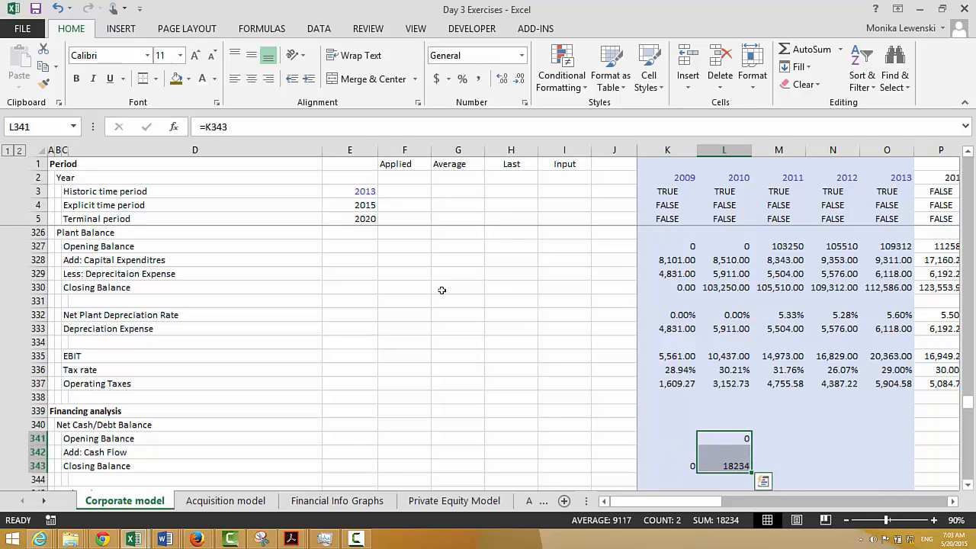
pyautogui.hotkey('ctrl', 'shift', 'r')
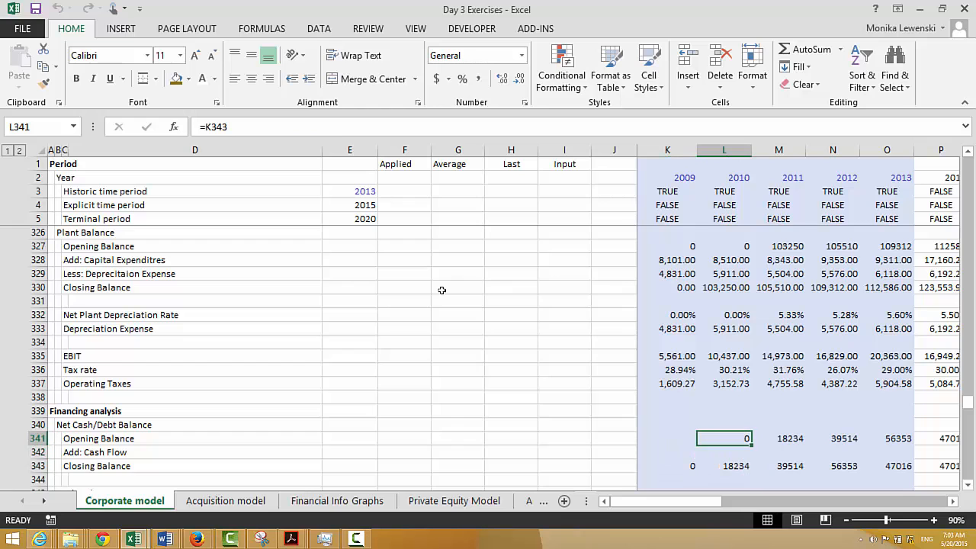
# Look across the year columns of the net cash/debt Opening Balance row to check how far the copied formulas extend
pyautogui.press('Right')
pyautogui.press('Right')
pyautogui.press('Right')
pyautogui.press('Right')
pyautogui.press('Right')
pyautogui.press('Right')
pyautogui.press('Right')
pyautogui.press('Right')
pyautogui.press('Right')
pyautogui.press('Right')
pyautogui.press('Right')
pyautogui.press('Right')
pyautogui.press('Right')
pyautogui.press('Right')
pyautogui.press('Right')
pyautogui.press('Right')
pyautogui.press('Right')
pyautogui.press('Right')
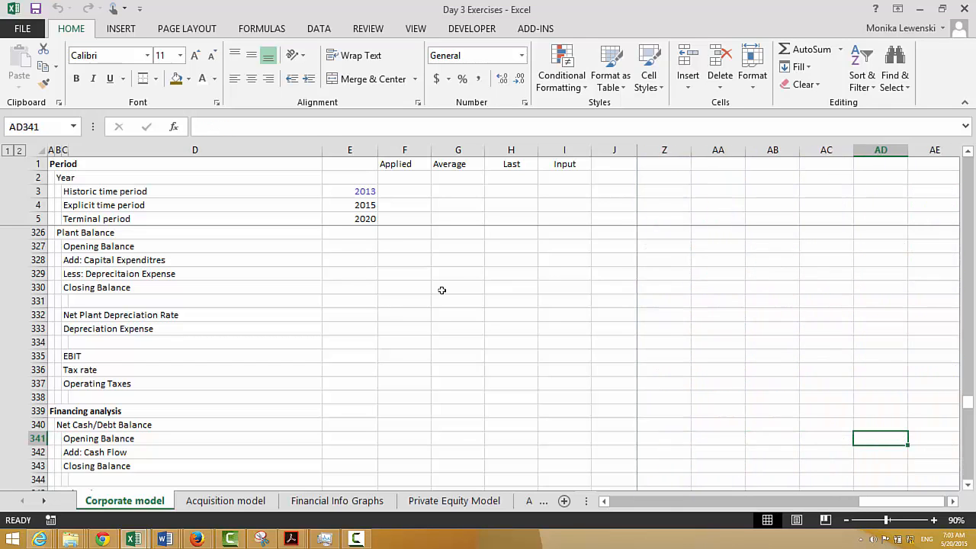
pyautogui.press('Right')
pyautogui.press('Right')
pyautogui.press('Right')
pyautogui.press('Right')
pyautogui.press('Right')
pyautogui.press('Left')
pyautogui.press('Left')
pyautogui.press('Left')
pyautogui.press('Left')
pyautogui.press('Left')
pyautogui.press('Left')
pyautogui.press('Left')
pyautogui.press('Left')
pyautogui.press('Left')
pyautogui.press('Left')
pyautogui.press('Left')
pyautogui.press('Left')
pyautogui.press('Left')
pyautogui.press('Left')
pyautogui.press('Left')
pyautogui.press('Left')
pyautogui.press('Left')
pyautogui.press('Left')
pyautogui.press('Left')
pyautogui.press('Left')
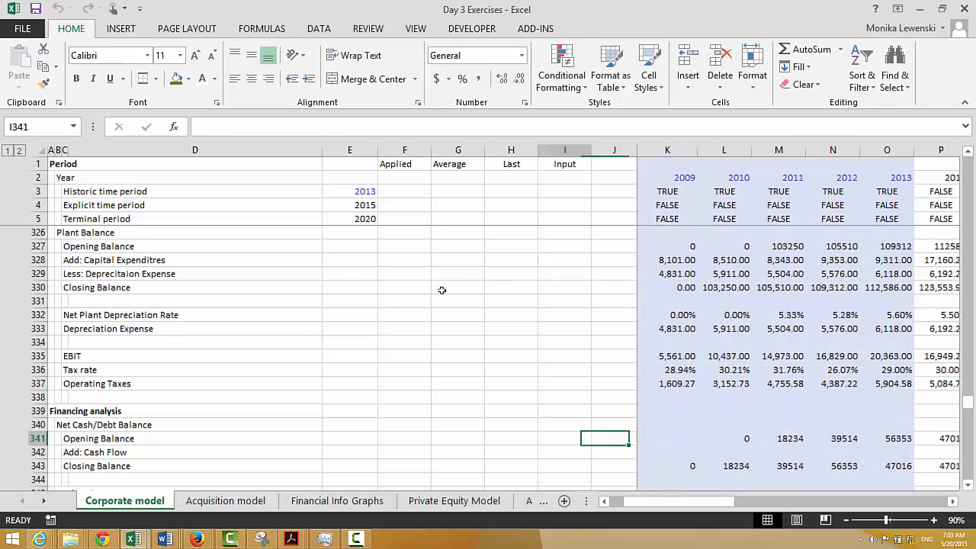
# Label the first two rows under the Profit & loss statement heading "Revenues" in B354 and "Less: Cash Expense" in B355
pyautogui.press('Home')
pyautogui.press('Down')
pyautogui.press('Down')
pyautogui.press('Down')
pyautogui.press('Down')
pyautogui.press('Down')
pyautogui.press('Down')
pyautogui.press('Down')
pyautogui.press('Down')
pyautogui.press('Down')
pyautogui.press('Down')
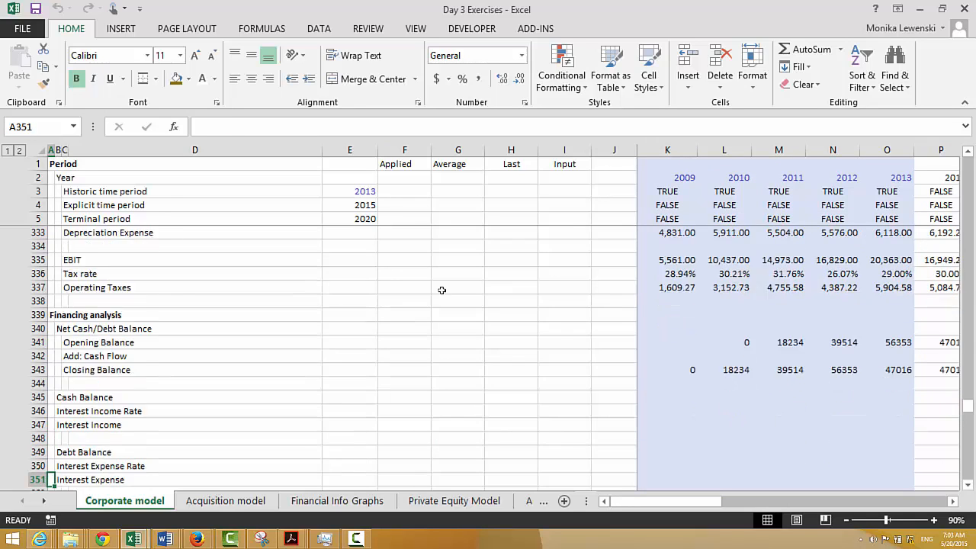
pyautogui.press('Down')
pyautogui.press('Down')
pyautogui.press('Down')
pyautogui.press('Down')
pyautogui.press('Down')
pyautogui.press('Down')
pyautogui.press('Down')
pyautogui.press('Up')
pyautogui.press('Up')
pyautogui.press('Up')
pyautogui.press('Up')
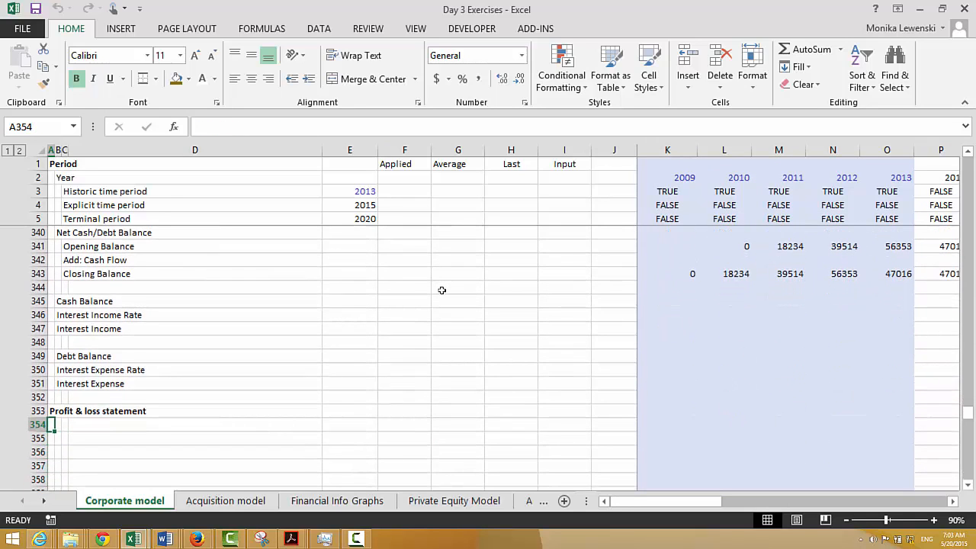
pyautogui.press('Right')
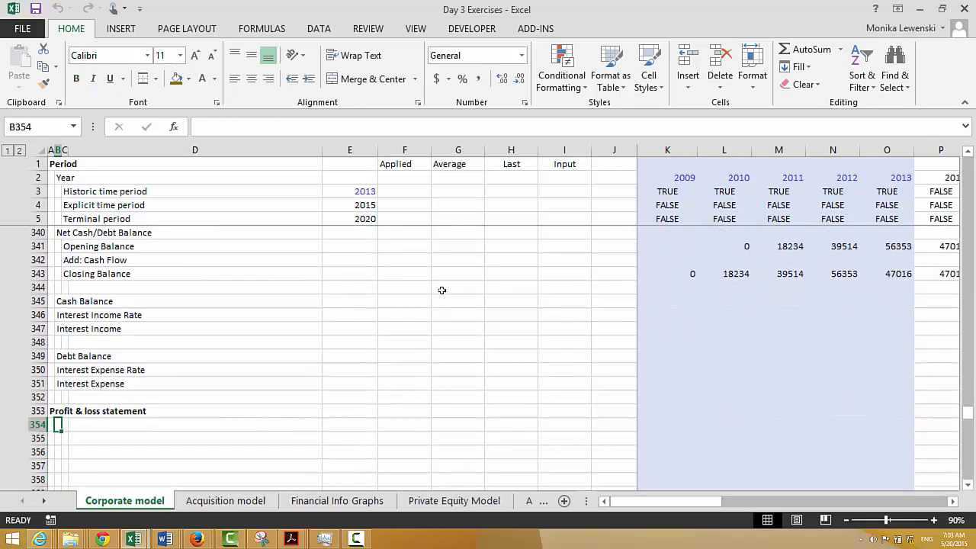
pyautogui.write('Re')
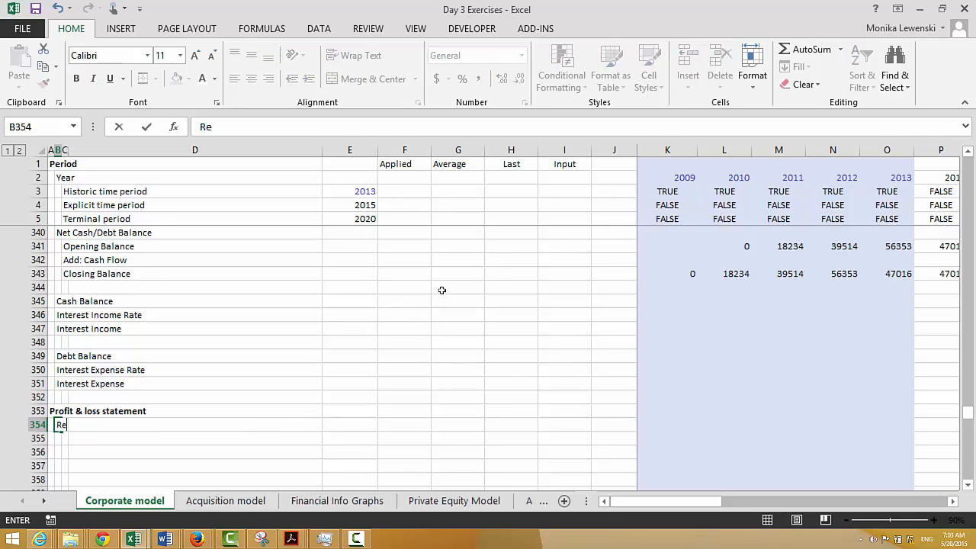
pyautogui.write('venues')
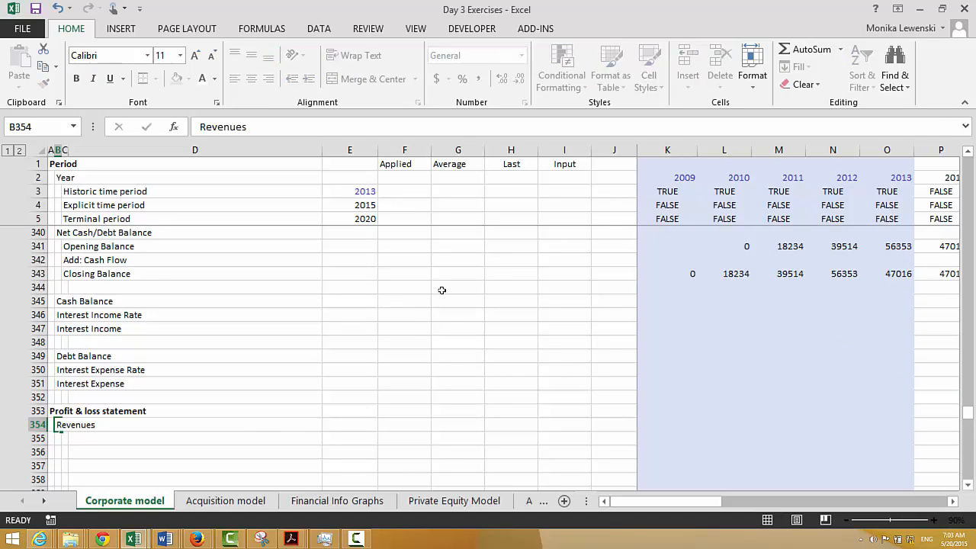
pyautogui.press('Return')
pyautogui.write('Less')
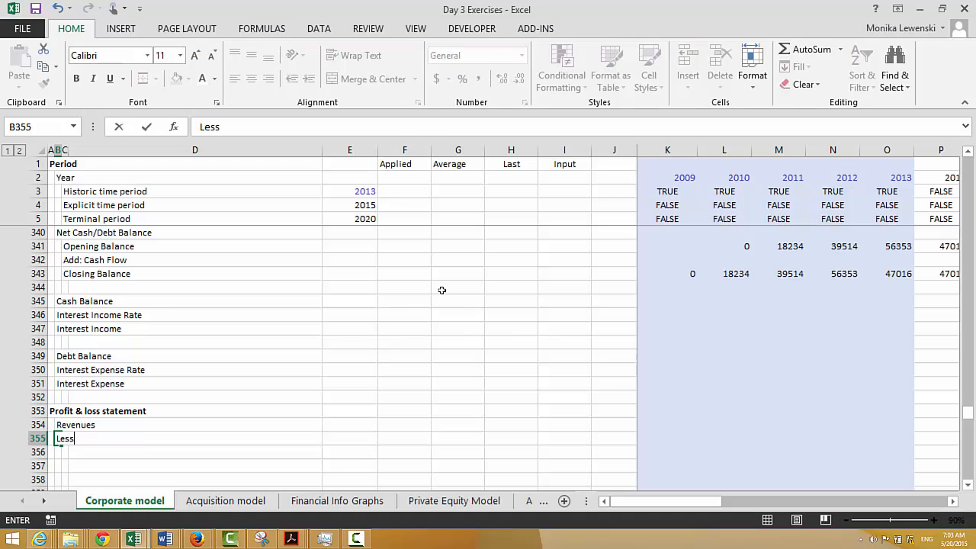
pyautogui.write(': Cap')
pyautogui.write('h Expens')
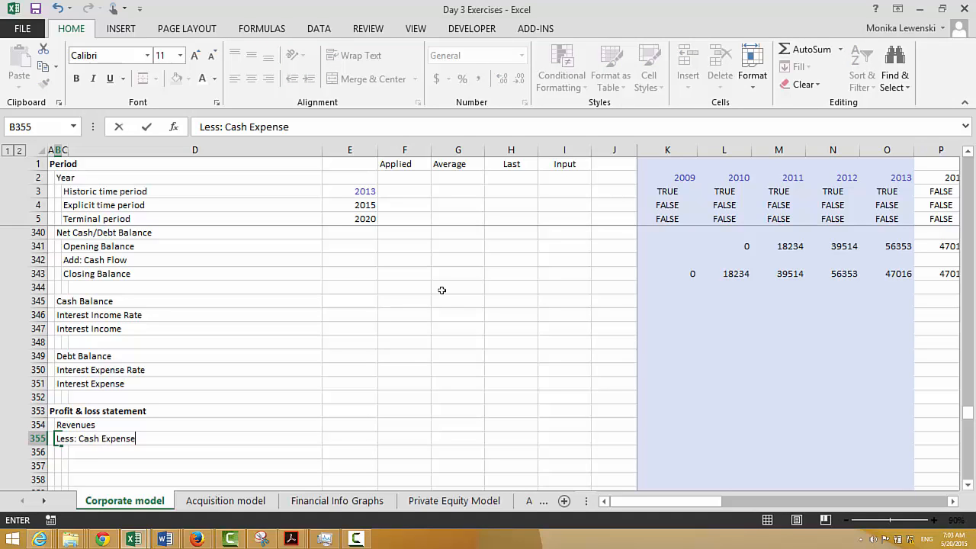
pyautogui.write('e')
pyautogui.press('Return')
# Add an indented "EBITDA" label in C356 and "Less: Depreciation" in B357
pyautogui.press('Right')
pyautogui.write('EBITD')
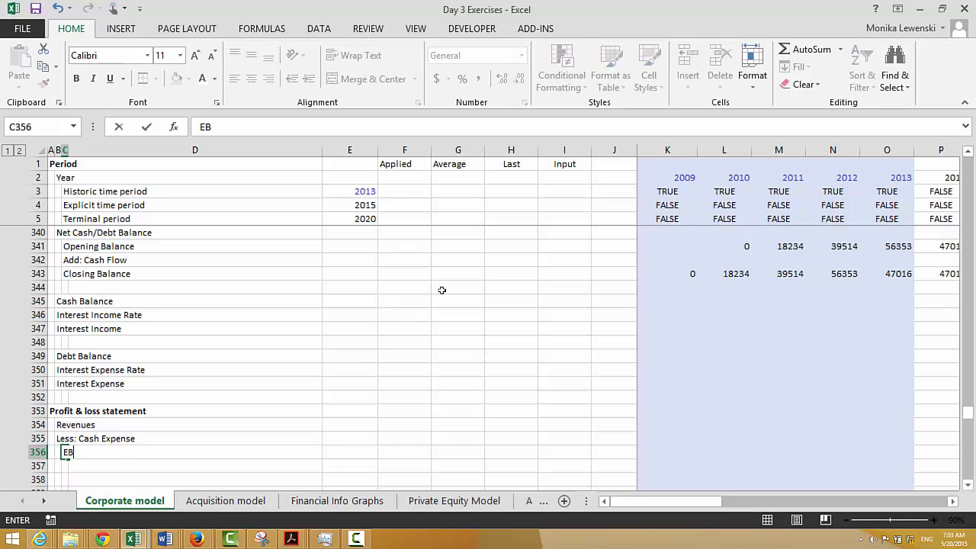
pyautogui.press('Return')
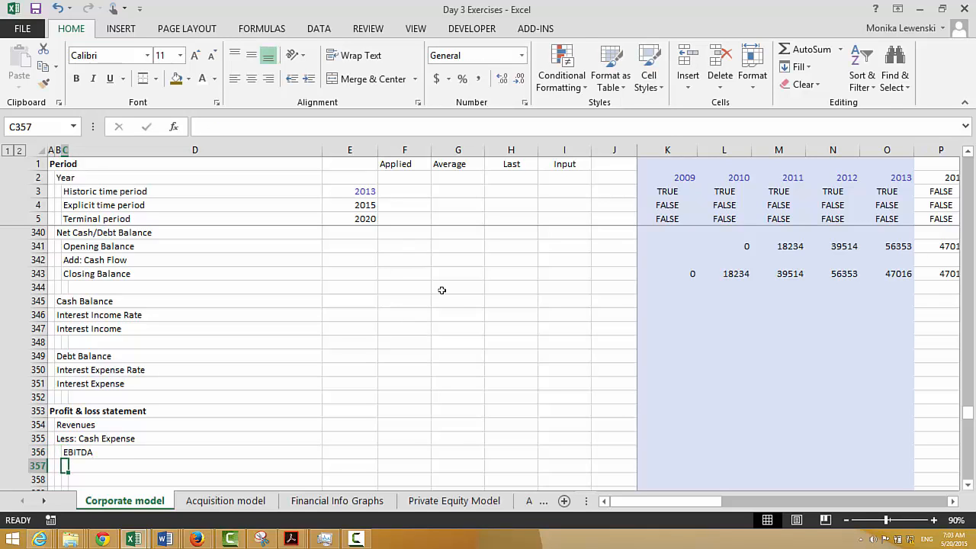
pyautogui.press('Left')
pyautogui.write('LEss: D')
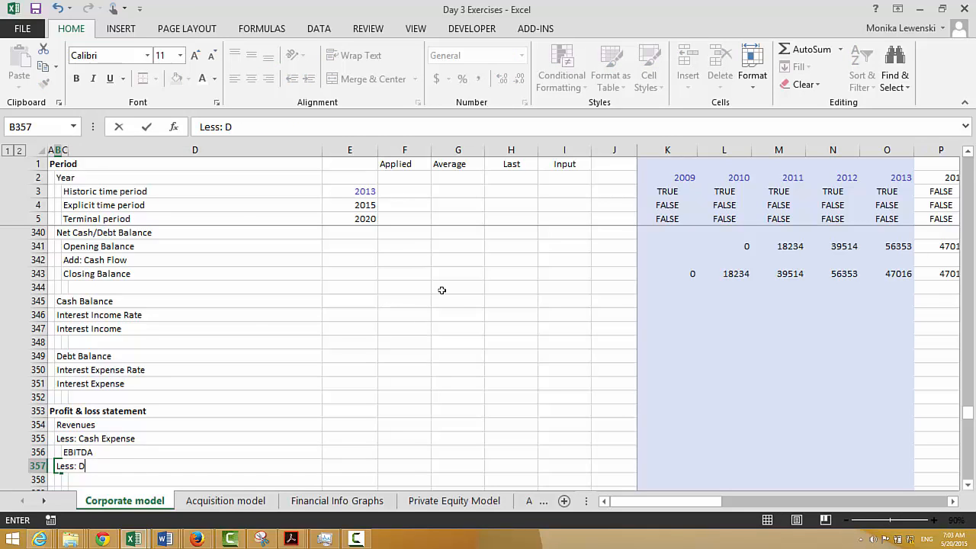
pyautogui.write('epreciation')
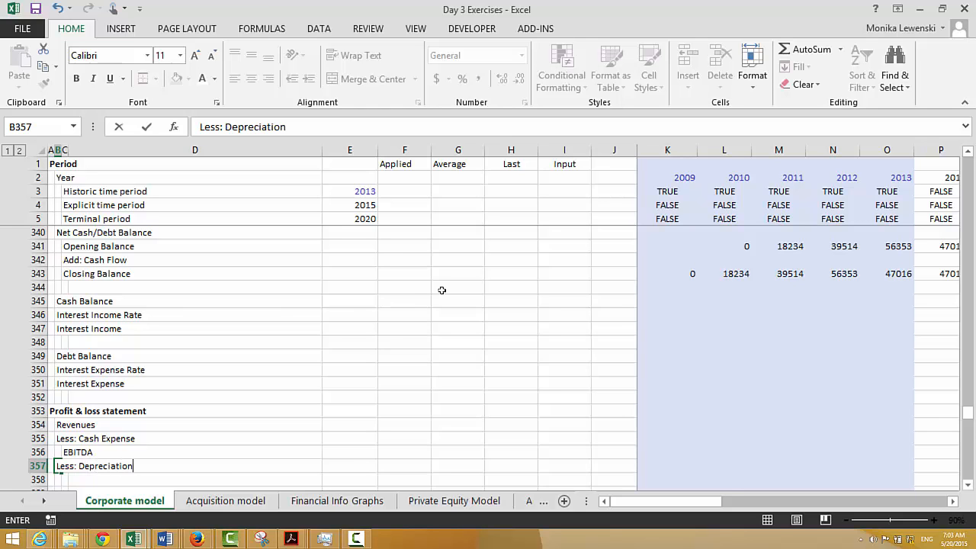
pyautogui.hotkey('ctrl', 'Return')
# Add an indented "EBIT" label in C358, below Less: Depreciation
pyautogui.press('Down')
pyautogui.press('Down')
pyautogui.press('Down')
pyautogui.press('Down')
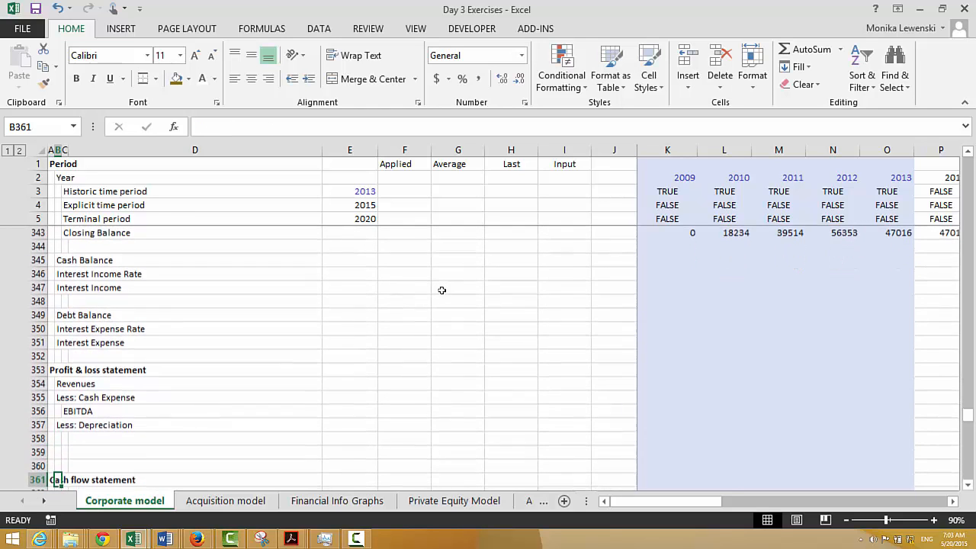
pyautogui.press('Up')
pyautogui.press('Up')
pyautogui.press('Up')
pyautogui.press('Right')
pyautogui.write('E')
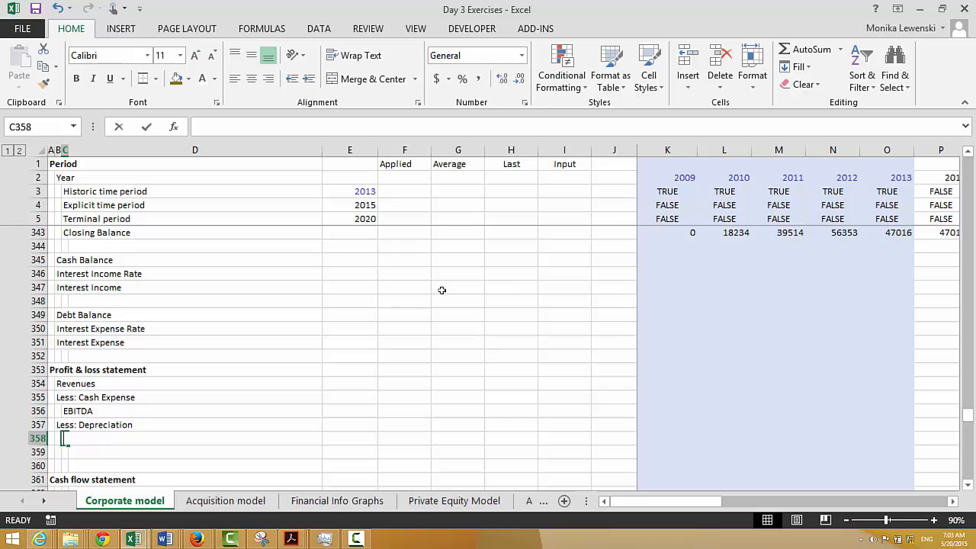
pyautogui.write('BIT')
pyautogui.press('BackSpace')
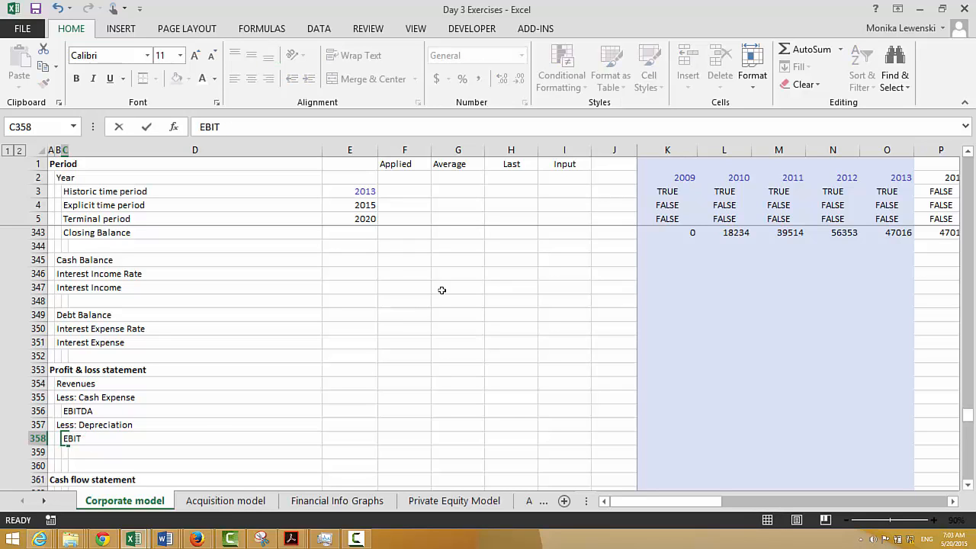
pyautogui.press('Return')
# Insert extra blank space at row 359, above the Cash flow statement heading, and label B359 "Less: Interest Expense"
pyautogui.hotkey('shift', 'space')
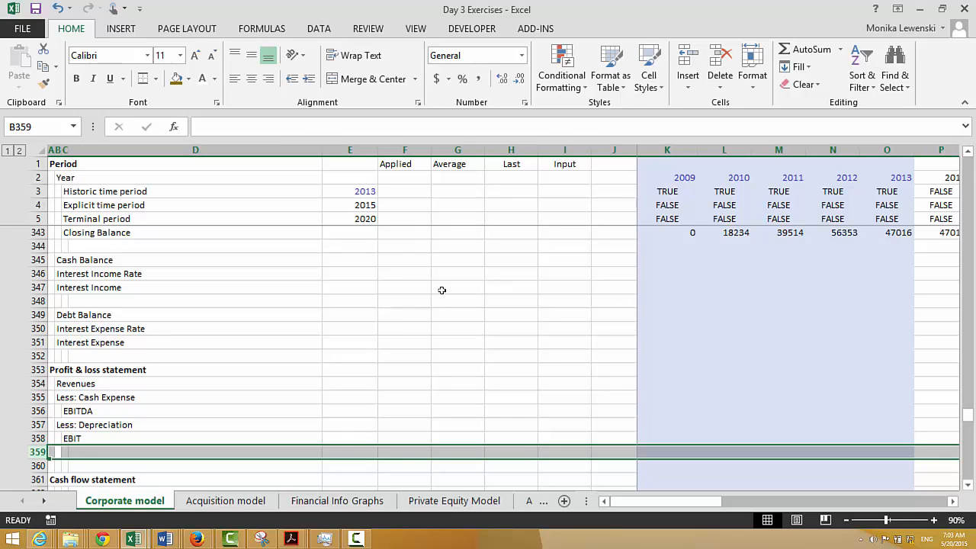
pyautogui.hotkey('ctrl', 'shift', '+')
pyautogui.press('Right')
pyautogui.press('Left')
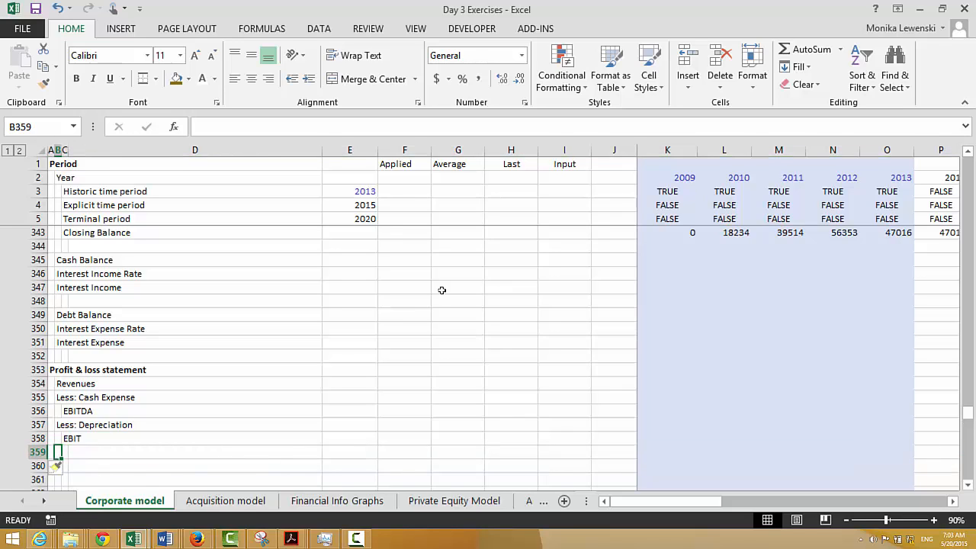
pyautogui.write('Less: I')
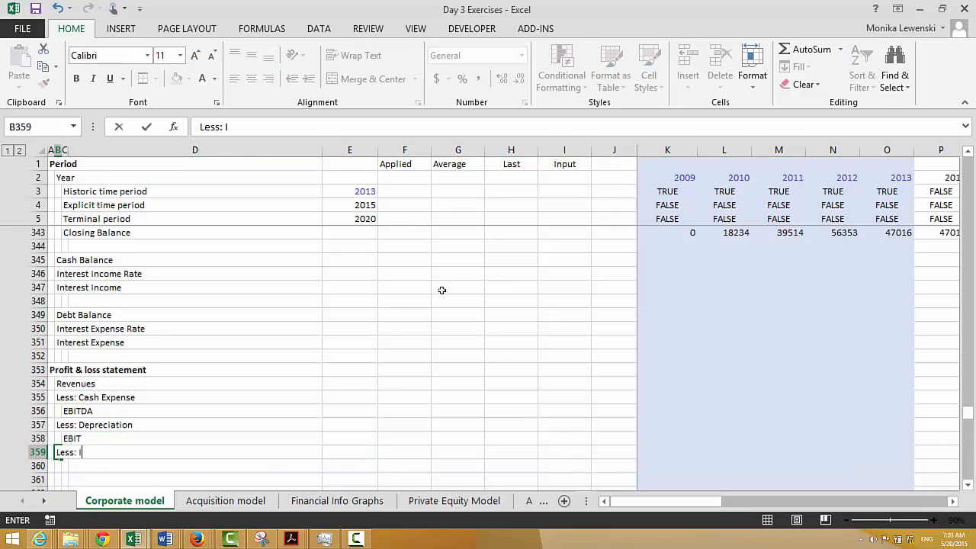
pyautogui.write('nterest Expense')
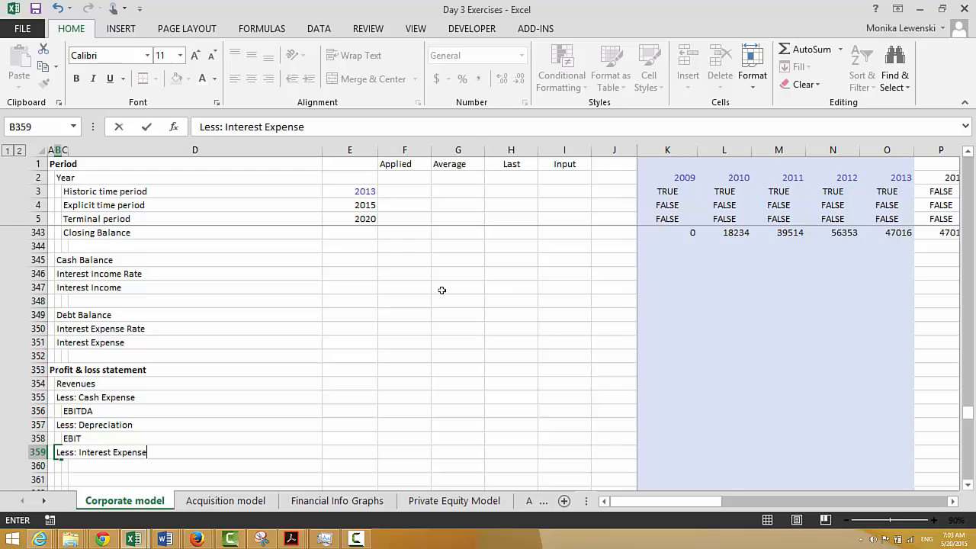
pyautogui.press('Return')
# Add the labels "Plus: Interest Income" in B360 and "Add: Other Income" in B361
pyautogui.write('Plu')
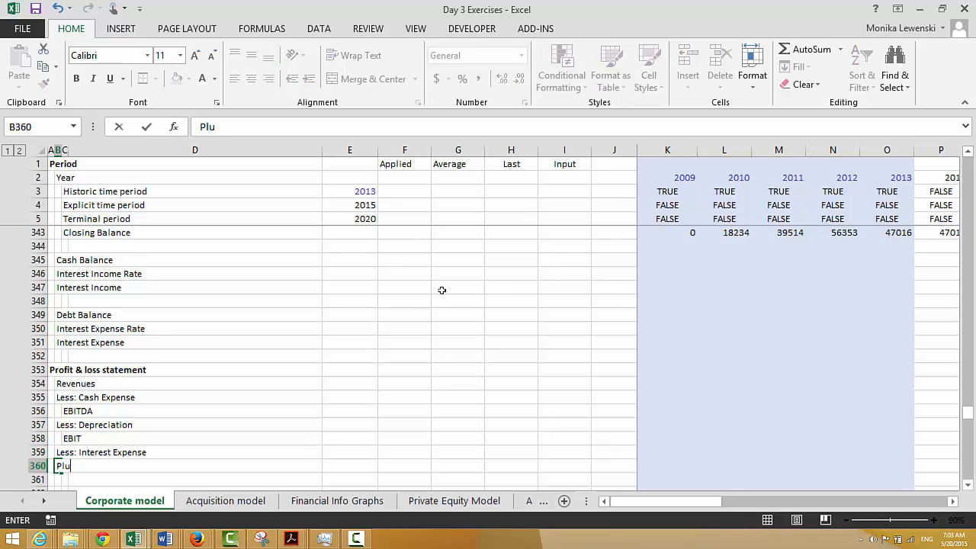
pyautogui.write('s: Interest Income')
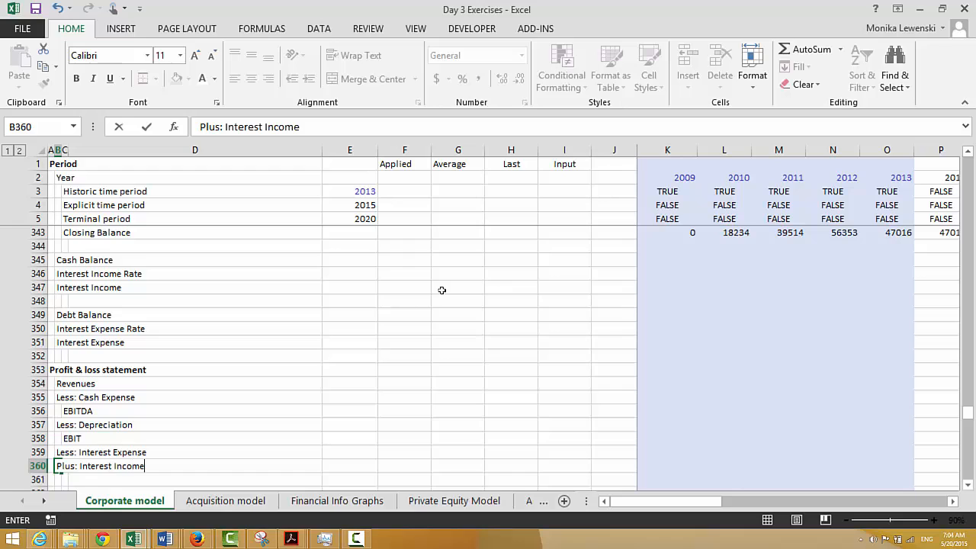
pyautogui.press('Return')
pyautogui.write('Ad')
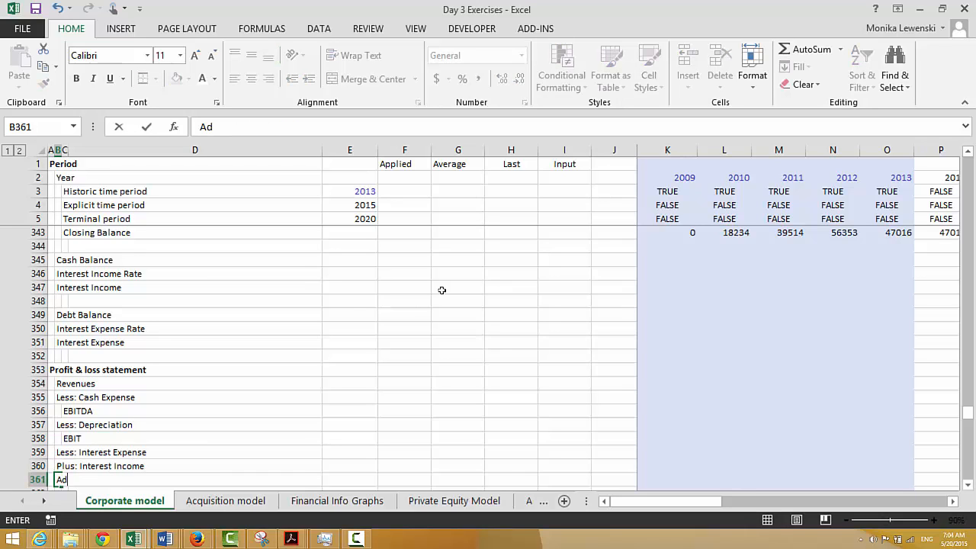
pyautogui.write('d: Other Income')
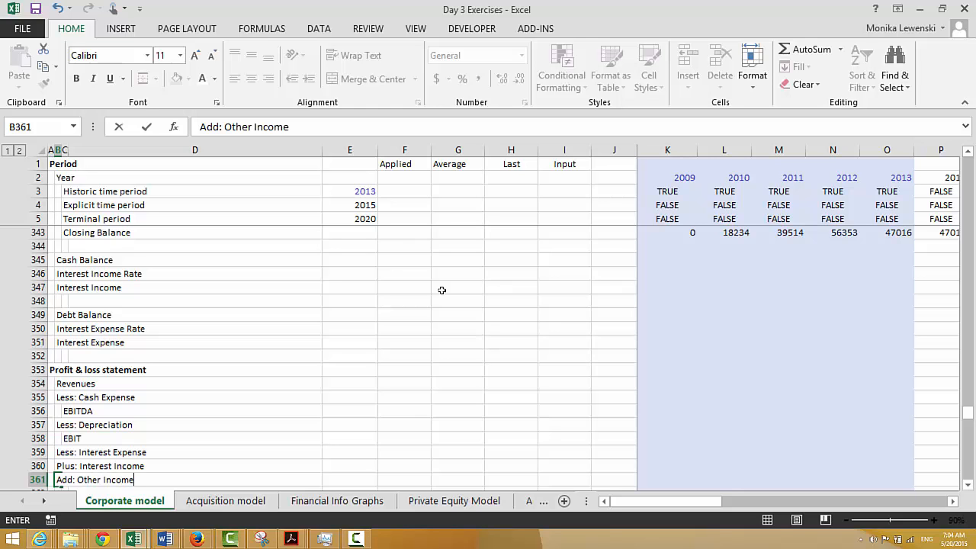
pyautogui.press('Return')
# Confirm the Add: Other Income label and look up the Total Other Income assumption above the Financing Assumptions
pyautogui.press('Up')
pyautogui.press('Up')
pyautogui.press('Up')
pyautogui.press('Up')
pyautogui.press('Up')
pyautogui.press('Up')
pyautogui.press('Up')
pyautogui.press('Up')
pyautogui.press('Up')
pyautogui.press('Up')
pyautogui.press('Up')
pyautogui.press('Up')
pyautogui.press('Up')
pyautogui.press('Up')
pyautogui.press('Up')
pyautogui.press('Up')
pyautogui.press('Up')
pyautogui.press('Up')
pyautogui.press('Up')
pyautogui.press('Up')
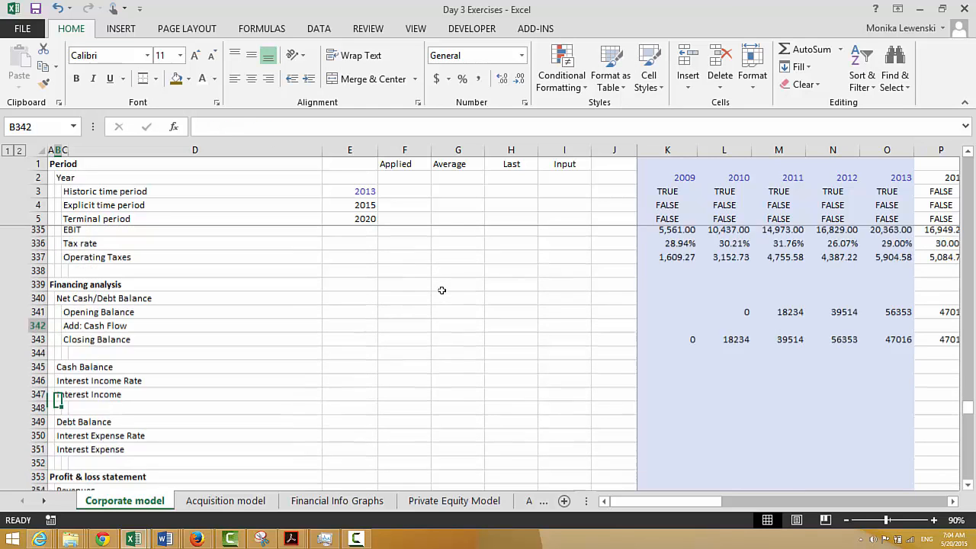
pyautogui.press('Up')
pyautogui.press('Up')
pyautogui.press('Up')
pyautogui.press('Up')
pyautogui.press('Up')
pyautogui.press('Up')
pyautogui.press('Up')
pyautogui.press('Up')
pyautogui.press('Up')
pyautogui.press('Up')
pyautogui.press('Up')
pyautogui.press('Up')
pyautogui.press('Up')
pyautogui.press('Up')
pyautogui.press('Up')
pyautogui.press('Up')
pyautogui.press('Up')
pyautogui.press('Up')
pyautogui.press('Up')
pyautogui.press('Up')
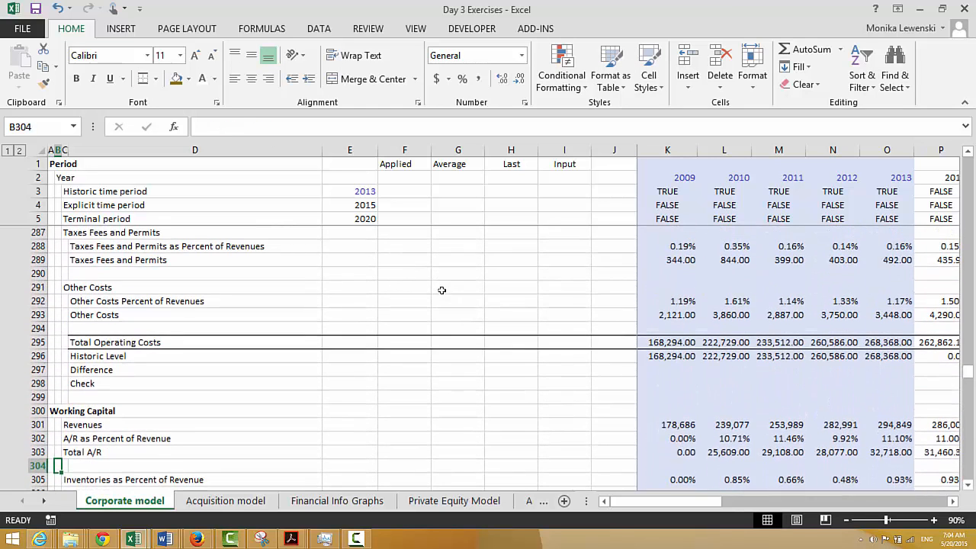
pyautogui.press('Up')
pyautogui.press('Up')
pyautogui.press('Up')
pyautogui.press('Up')
pyautogui.press('Up')
pyautogui.press('Up')
pyautogui.press('Up')
pyautogui.press('Up')
pyautogui.press('Up')
pyautogui.press('Up')
pyautogui.press('Up')
pyautogui.press('Up')
pyautogui.press('Up')
pyautogui.press('Up')
pyautogui.press('Up')
pyautogui.press('Up')
pyautogui.press('Up')
pyautogui.press('Up')
pyautogui.press('Up')
pyautogui.press('Up')
pyautogui.press('Up')
pyautogui.press('Up')
pyautogui.press('Up')
pyautogui.press('Up')
pyautogui.press('Up')
pyautogui.press('Up')
pyautogui.press('Up')
pyautogui.press('Up')
pyautogui.press('Up')
pyautogui.press('Up')
pyautogui.press('Up')
pyautogui.press('Up')
pyautogui.press('Up')
pyautogui.press('Up')
pyautogui.press('Up')
pyautogui.press('Up')
pyautogui.press('Up')
pyautogui.press('Up')
pyautogui.press('Up')
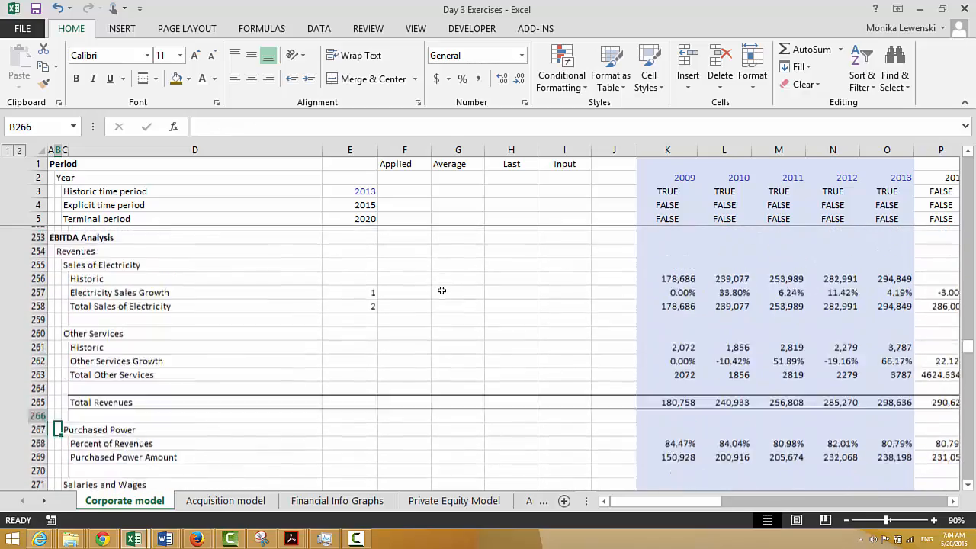
pyautogui.scroll(1, 442, 290)
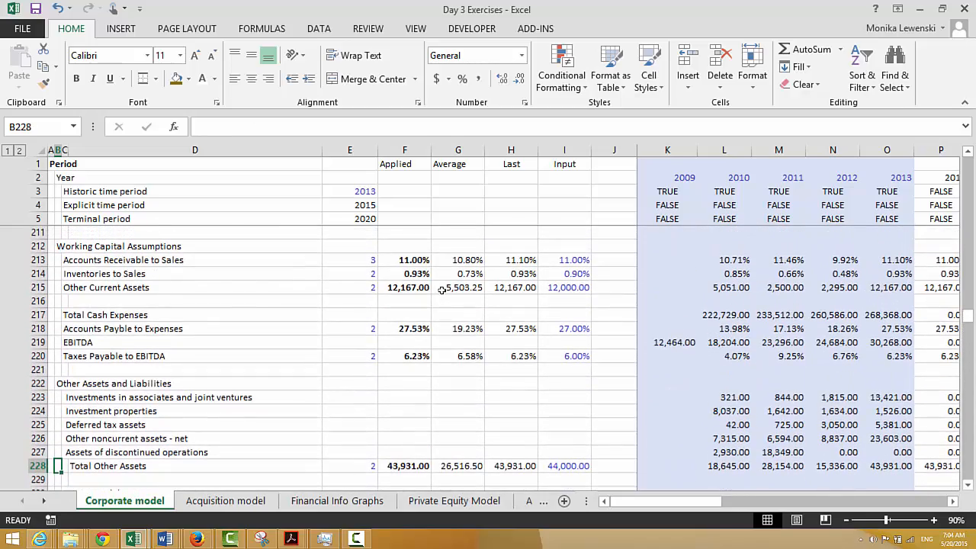
pyautogui.press('Down')
pyautogui.press('Down')
pyautogui.press('Down')
pyautogui.press('Down')
pyautogui.press('Down')
pyautogui.press('Down')
pyautogui.press('Down')
pyautogui.press('Down')
pyautogui.press('Down')
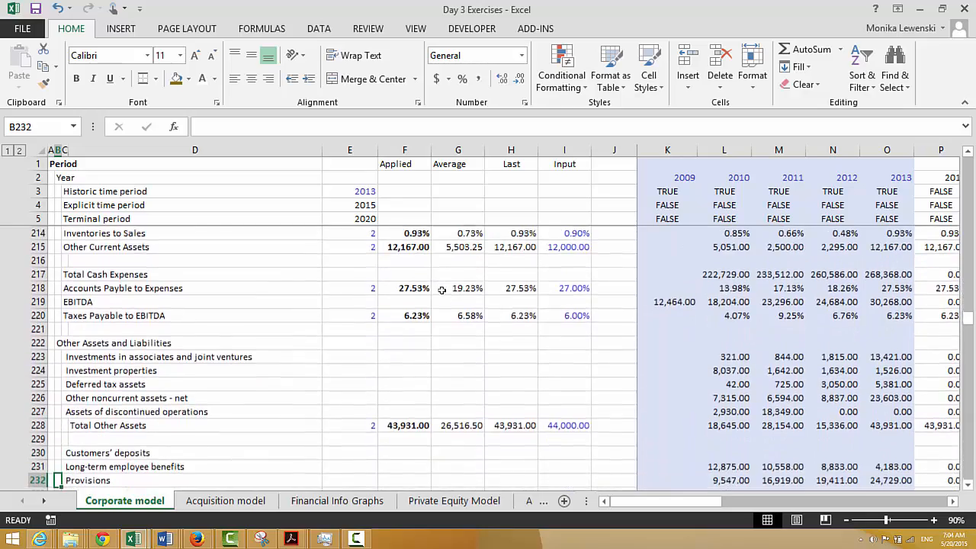
pyautogui.press('Down')
pyautogui.press('Down')
pyautogui.press('Down')
pyautogui.press('Down')
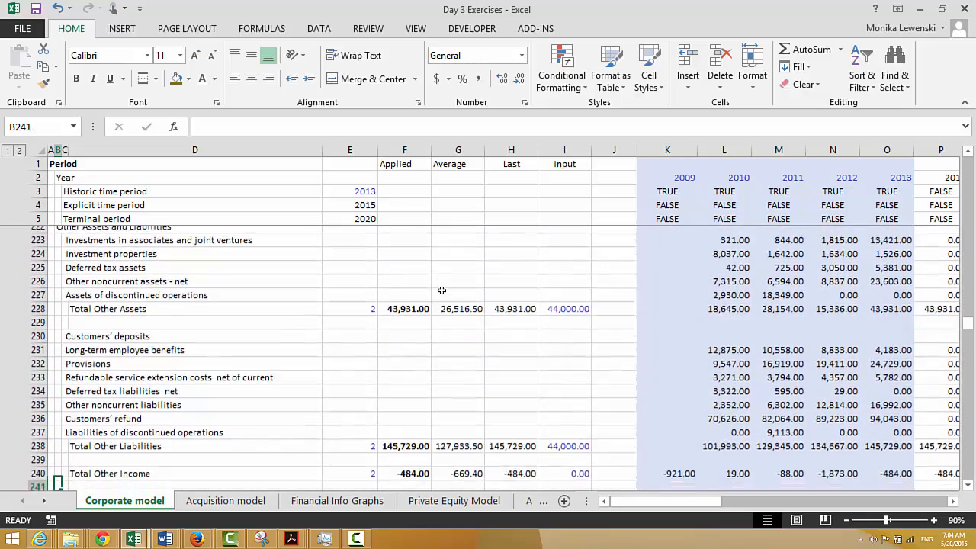
pyautogui.press('Up')
pyautogui.press('Up')
# Examine the Total Other Income row across the historic and forecast years through 2023, including its formula
pyautogui.press('Right')
pyautogui.press('Right')
pyautogui.press('Right')
pyautogui.press('Right')
pyautogui.press('Right')
pyautogui.press('Right')
pyautogui.press('Right')
pyautogui.press('Right')
pyautogui.press('Right')
pyautogui.press('Right')
pyautogui.press('Right')
pyautogui.press('Right')
pyautogui.press('Right')
pyautogui.press('Right')
pyautogui.press('Right')
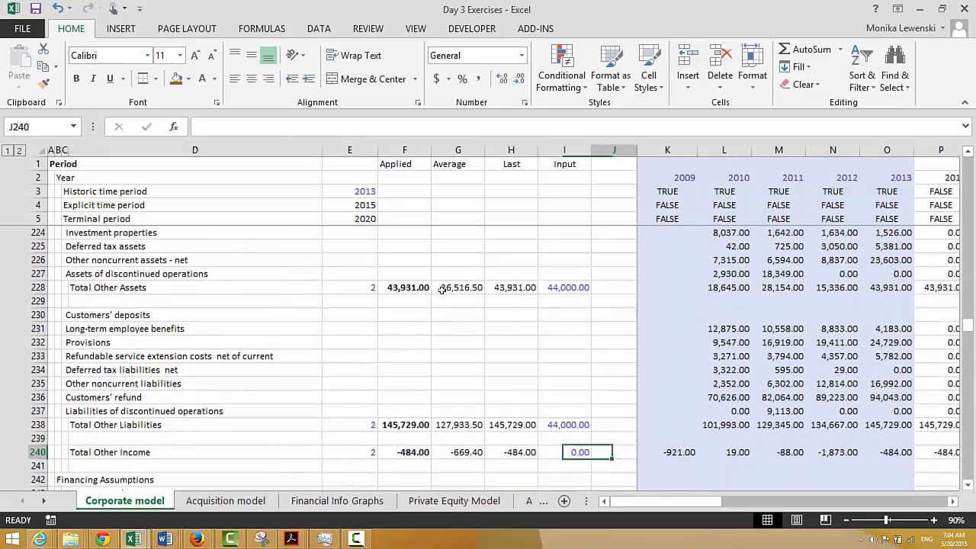
pyautogui.press('Right')
pyautogui.press('Right')
pyautogui.press('Right')
pyautogui.press('Right')
pyautogui.press('Right')
pyautogui.press('Right')
pyautogui.press('Right')
pyautogui.press('Right')
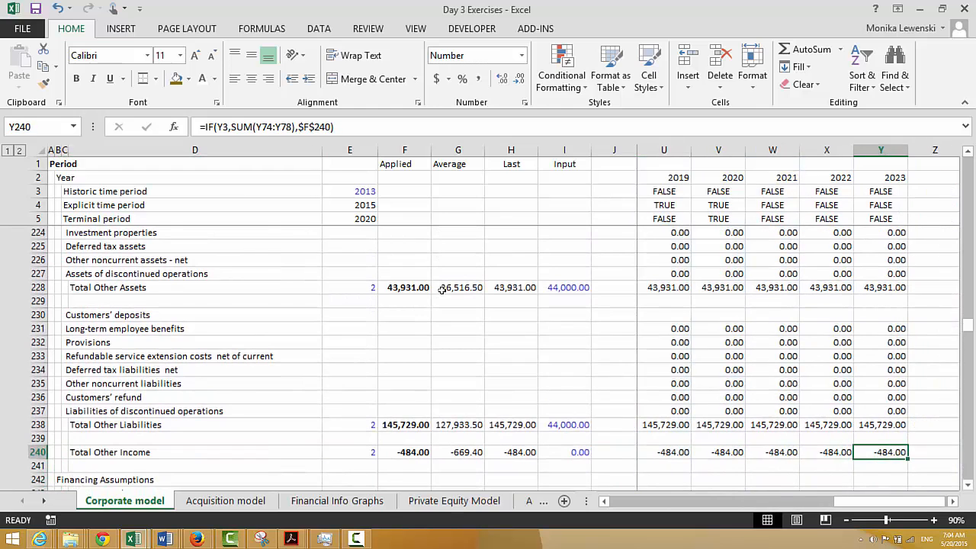
pyautogui.press('Left')
pyautogui.press('Left')
pyautogui.press('Left')
pyautogui.press('Left')
pyautogui.press('Left')
pyautogui.press('Left')
pyautogui.press('Left')
pyautogui.press('Left')
pyautogui.press('Left')
pyautogui.press('Left')
pyautogui.press('Left')
pyautogui.press('Home')
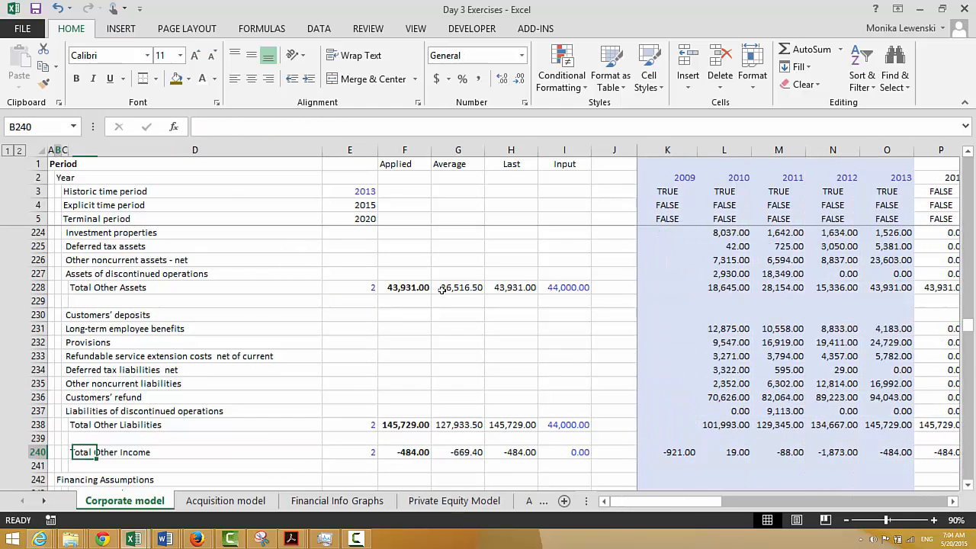
# Set the Total Other Income input code in E240 to 3 so that the Input value applies
pyautogui.press('Down')
pyautogui.press('Down')
pyautogui.press('Up')
pyautogui.press('Up')
pyautogui.press('Right')
pyautogui.press('Right')
pyautogui.press('Right')
pyautogui.press('Right')
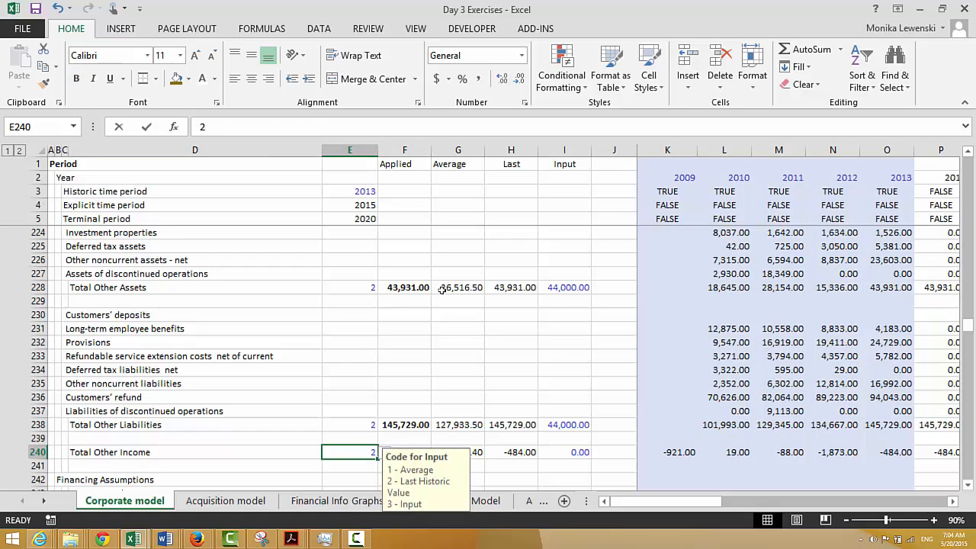
pyautogui.write('3')
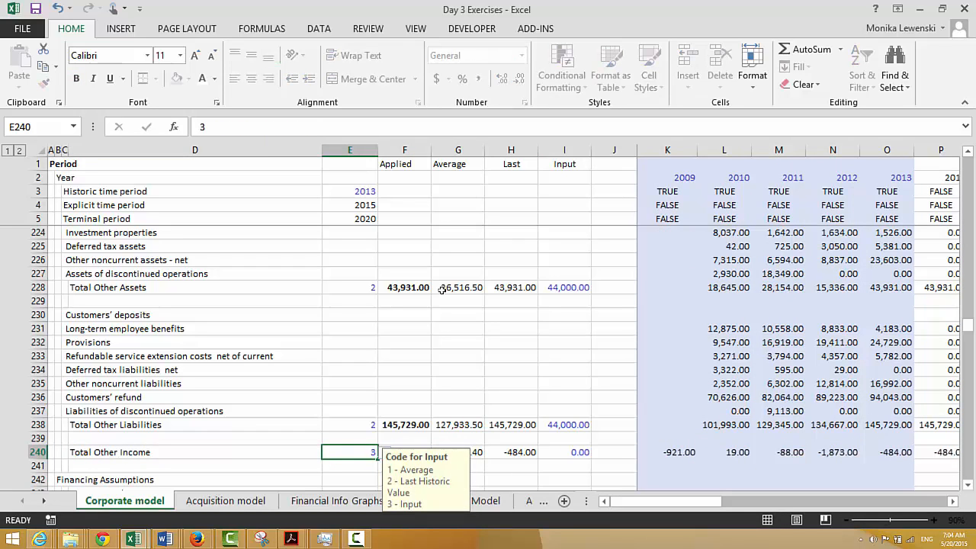
pyautogui.press('Return')
pyautogui.press('Up')
pyautogui.press('Left')
pyautogui.press('Right')
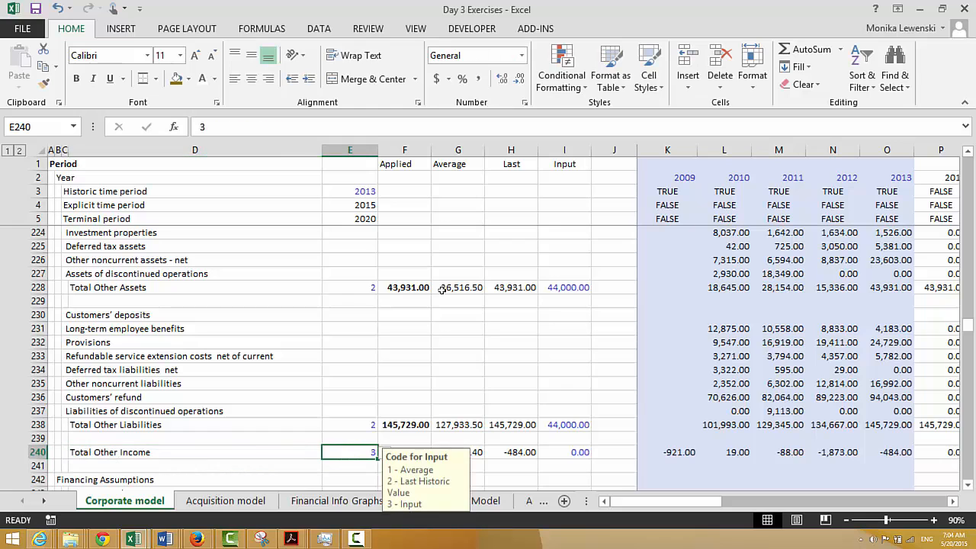
pyautogui.press('Left')
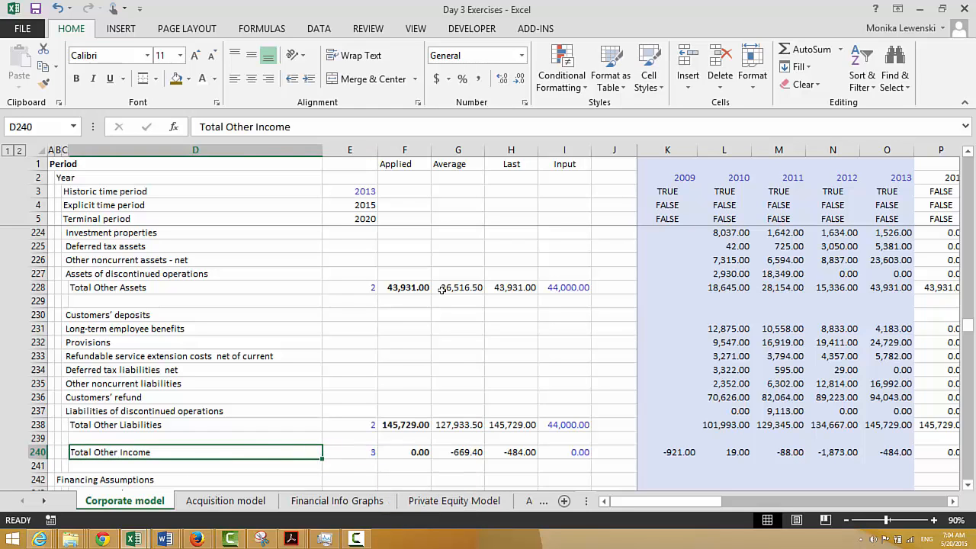
# Return to the Financing analysis and Profit & loss statement sections to review their rows
pyautogui.press('Home')
pyautogui.press('pagedown')
pyautogui.press('pagedown')
pyautogui.press('pagedown')
pyautogui.press('pagedown')
pyautogui.press('pagedown')
pyautogui.press('pagedown')
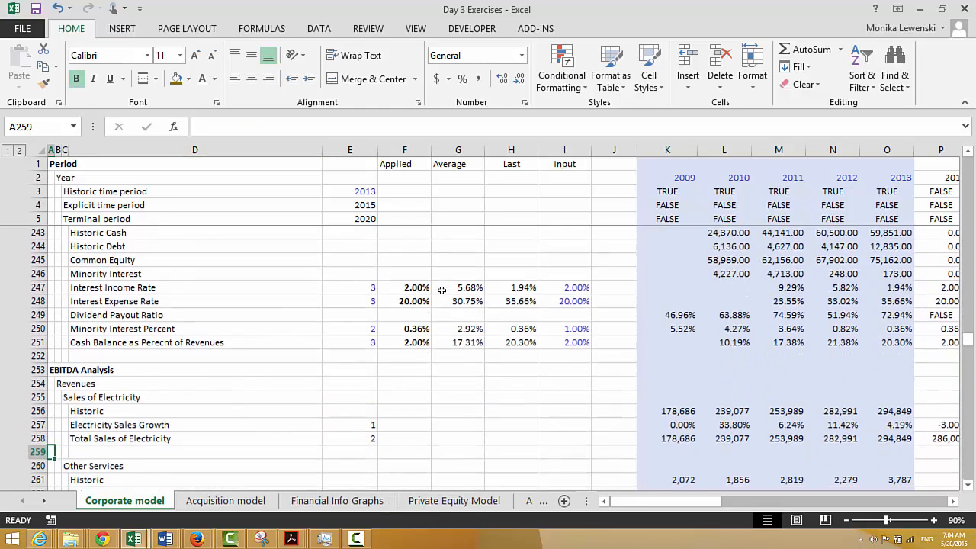
pyautogui.press('pagedown')
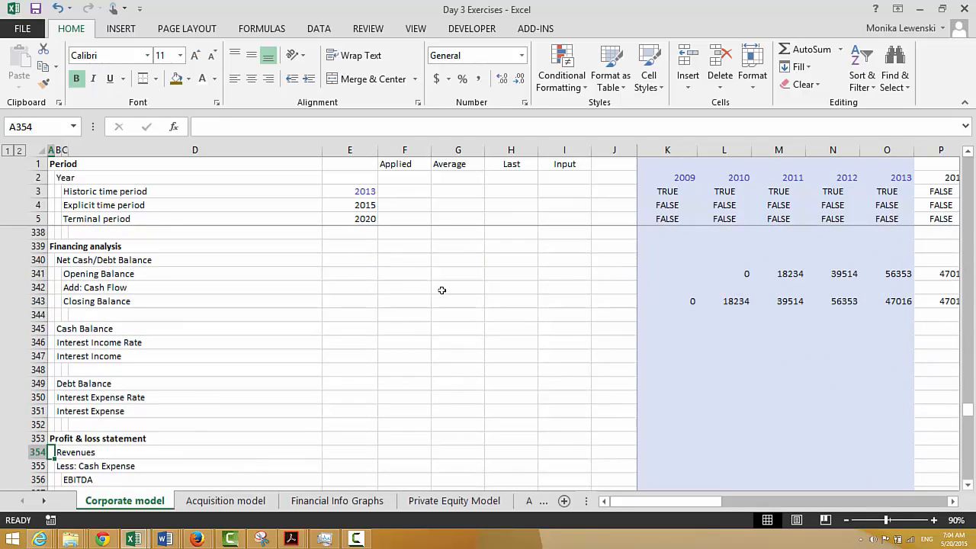
# Look over the rows between the Profit & loss statement heading and the Balance sheet heading
pyautogui.press('Up')
pyautogui.press('Up')
pyautogui.press('Up')
pyautogui.press('Up')
pyautogui.press('Up')
pyautogui.press('Up')
pyautogui.press('Up')
pyautogui.press('Up')
pyautogui.press('Up')
pyautogui.press('Up')
pyautogui.press('Up')
pyautogui.press('Up')
pyautogui.press('Up')
pyautogui.press('Up')
pyautogui.press('Up')
pyautogui.press('Up')
pyautogui.press('Up')
pyautogui.press('Up')
pyautogui.press('Up')
pyautogui.press('Up')
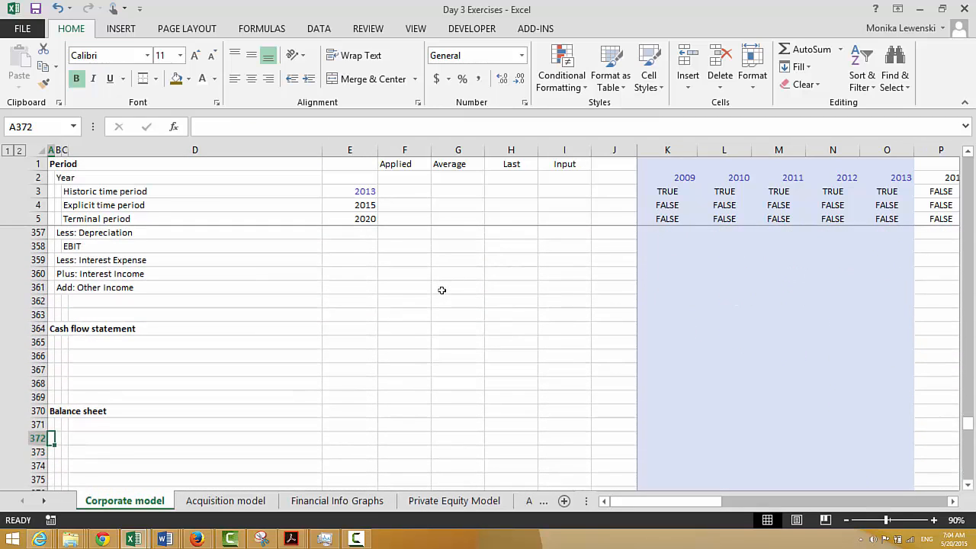
pyautogui.press('Down')
pyautogui.press('Down')
pyautogui.press('Down')
pyautogui.press('Down')
pyautogui.press('Down')
pyautogui.press('Down')
pyautogui.press('Down')
pyautogui.press('Down')
pyautogui.press('Down')
pyautogui.press('Down')
pyautogui.press('Down')
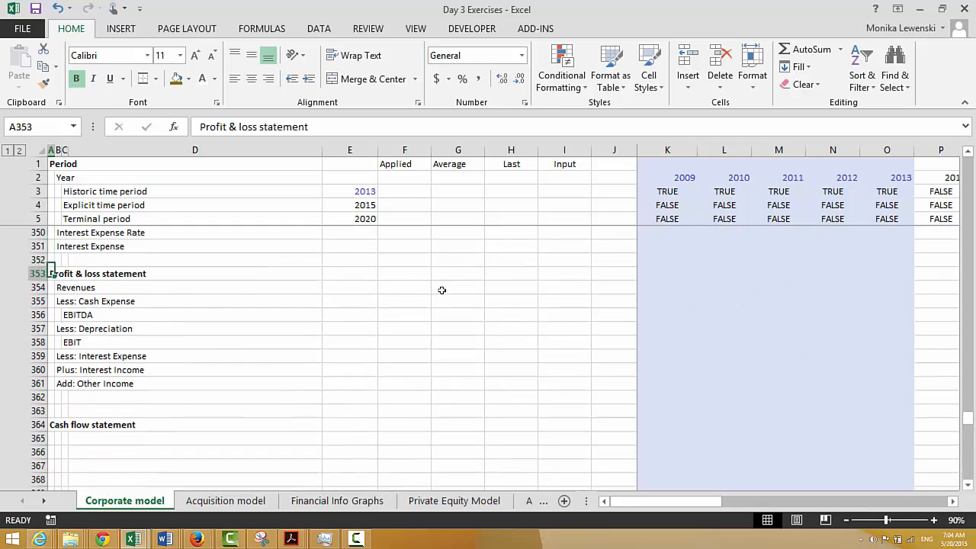
# Label C362, below Add: Other Income in the Profit & loss statement, as EBT
pyautogui.press('Right')
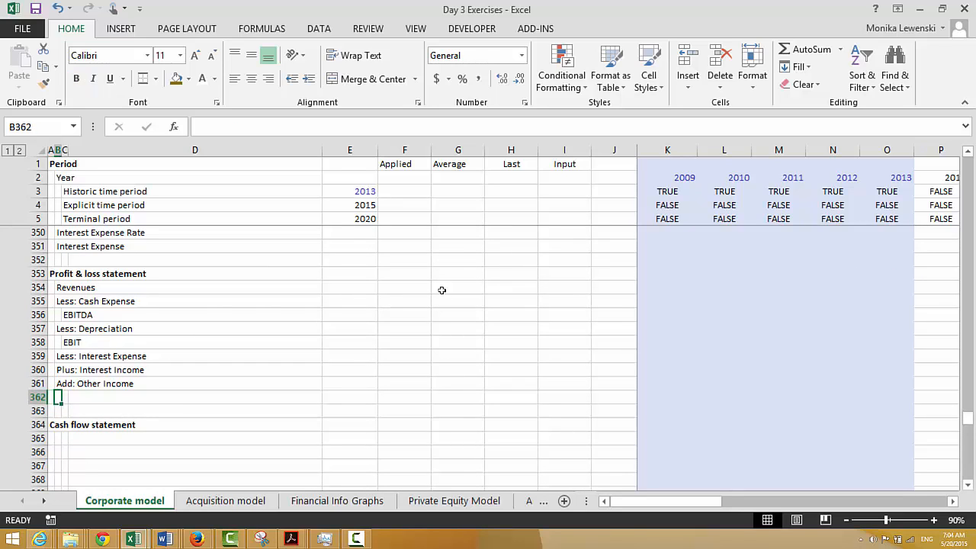
pyautogui.press('Right')
pyautogui.write('EB')
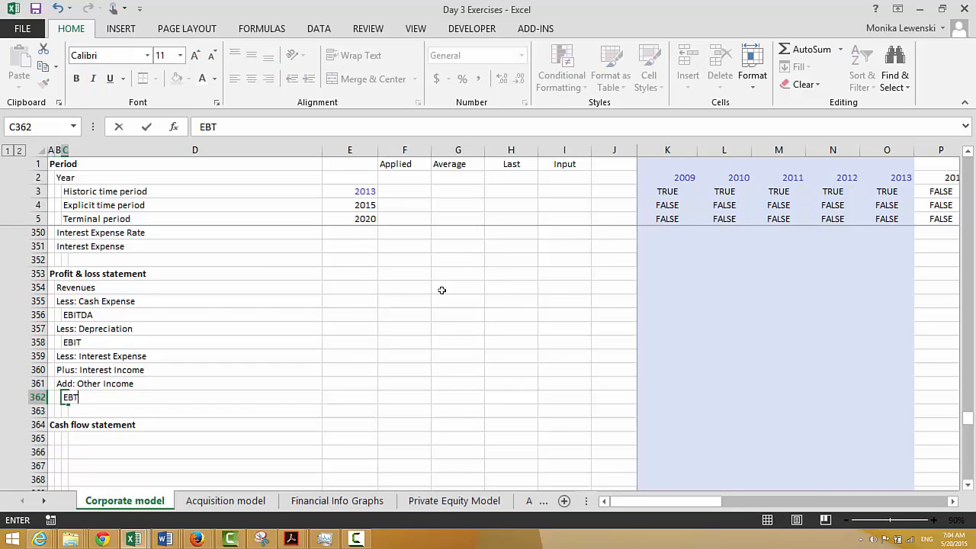
pyautogui.write('T')
pyautogui.press('Return')
# Insert four blank rows directly below the EBT row
pyautogui.hotkey('shift', 'space')
pyautogui.hotkey('ctrl', 'shift', '+')
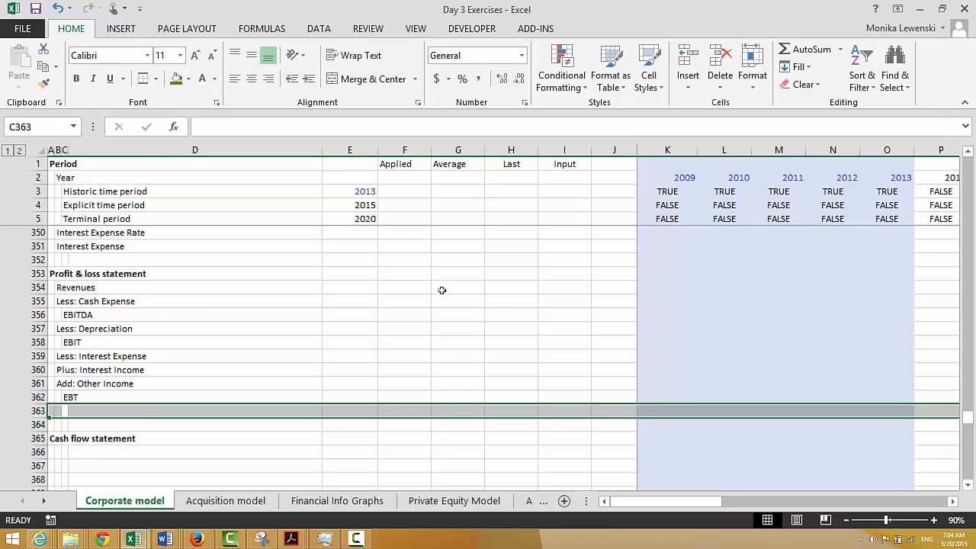
pyautogui.hotkey('ctrl', 'shift', '+')
pyautogui.hotkey('ctrl', 'shift', '+')
pyautogui.hotkey('ctrl', 'shift', '+')
# Enter the label Less: Taxes in B363 below EBT
pyautogui.press('Right')
pyautogui.press('Left')
pyautogui.press('Left')
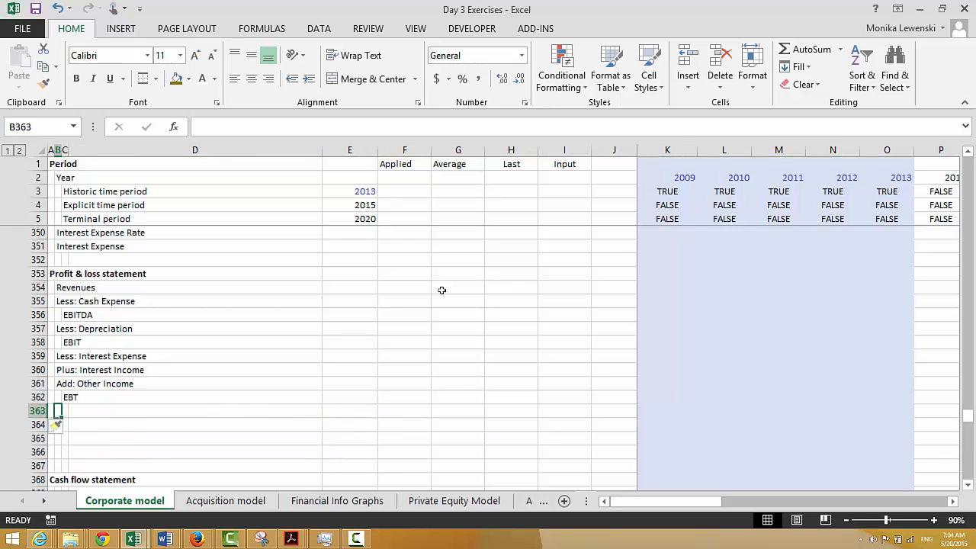
pyautogui.write('Less:')
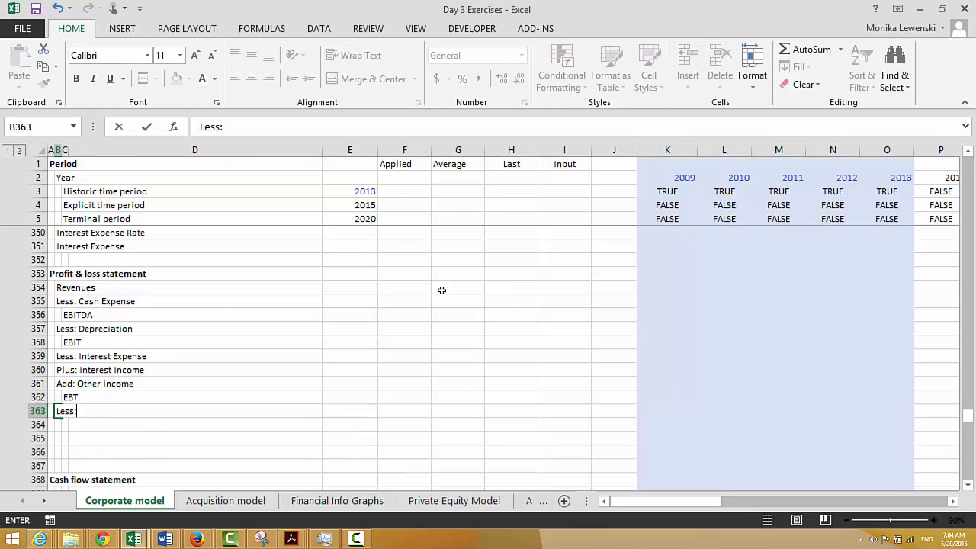
pyautogui.write(' Taxes')
pyautogui.press('Return')
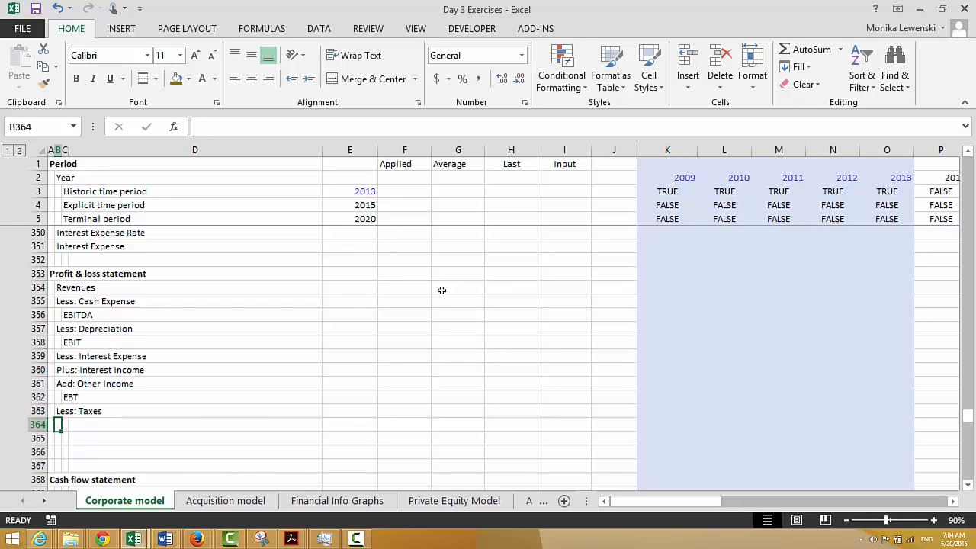
# Enter the subtotal label Total Earnings in C364 below Less: Taxes
pyautogui.press('Right')
pyautogui.write('Earni')
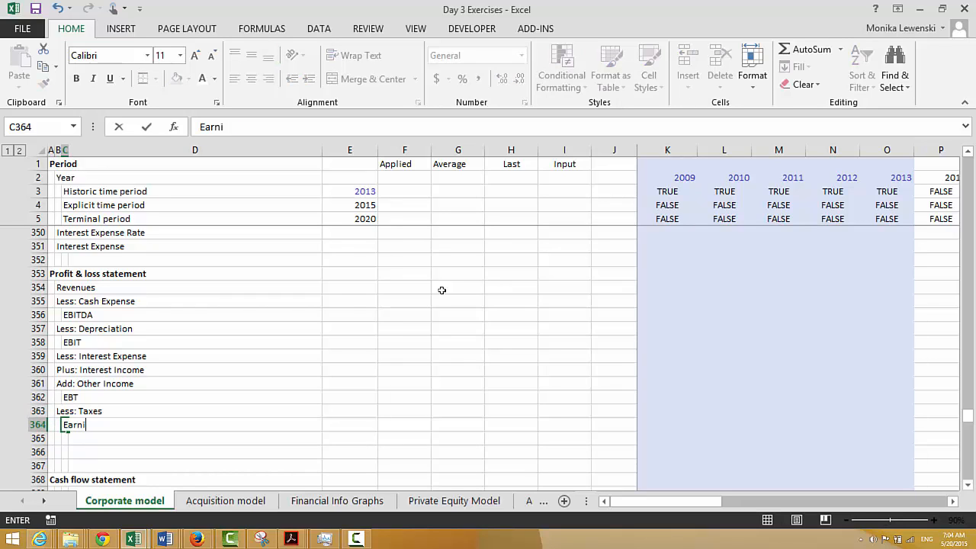
pyautogui.write('ngs')
pyautogui.press('BackSpace')
pyautogui.press('BackSpace')
pyautogui.press('BackSpace')
pyautogui.press('BackSpace')
pyautogui.press('BackSpace')
pyautogui.press('BackSpace')
pyautogui.press('BackSpace')
pyautogui.write('Total Earnings')
pyautogui.press('F2')
pyautogui.press('Home')
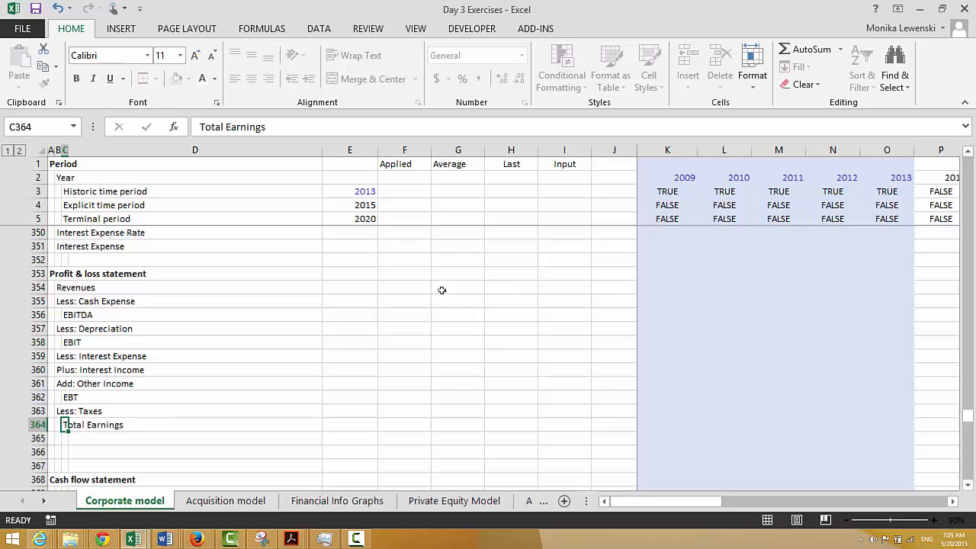
pyautogui.press('Return')
# Enter the label Less: Minority Interest in B365 below Total Earnings
pyautogui.press('Left')
pyautogui.write('Less: Mint')
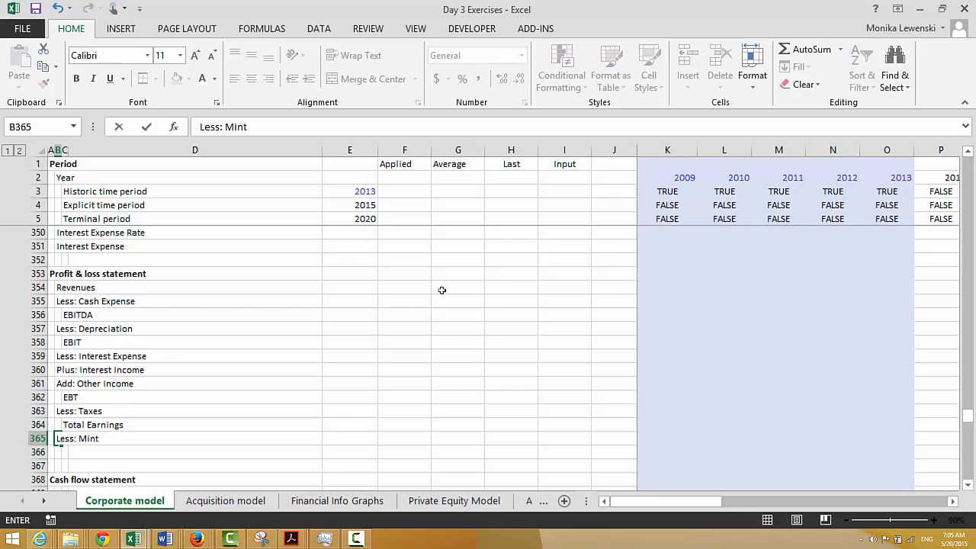
pyautogui.press('BackSpace')
pyautogui.press('BackSpace')
pyautogui.write('nority Interest')
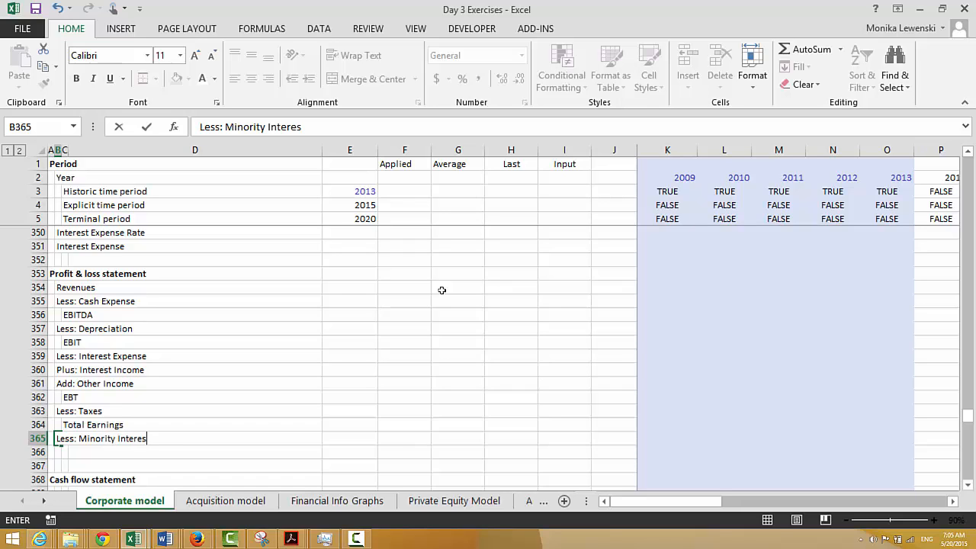
pyautogui.press('Return')
# Enter the label Earnings to Common Shareholders in C366 below Less: Minority Interest
pyautogui.press('Right')
pyautogui.write('Ear')
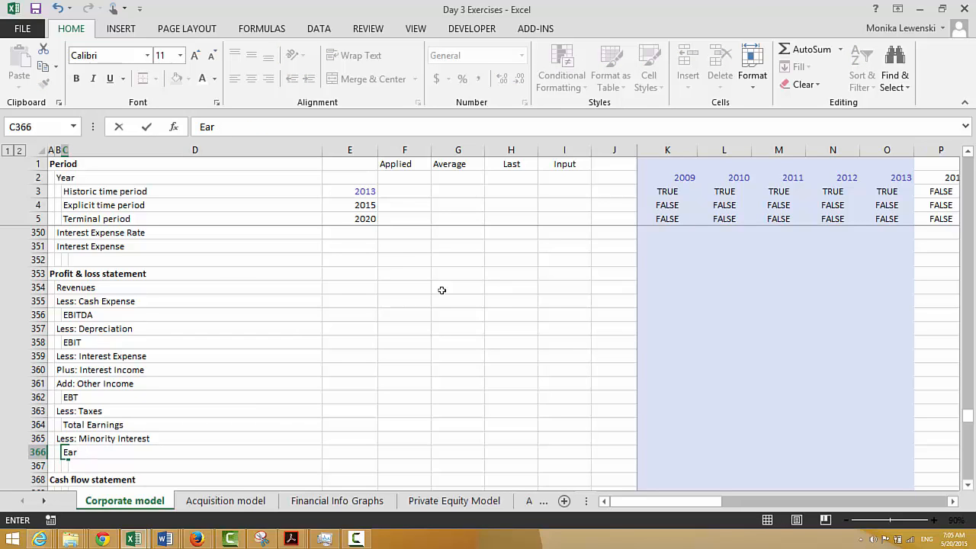
pyautogui.write('nings to Comm')
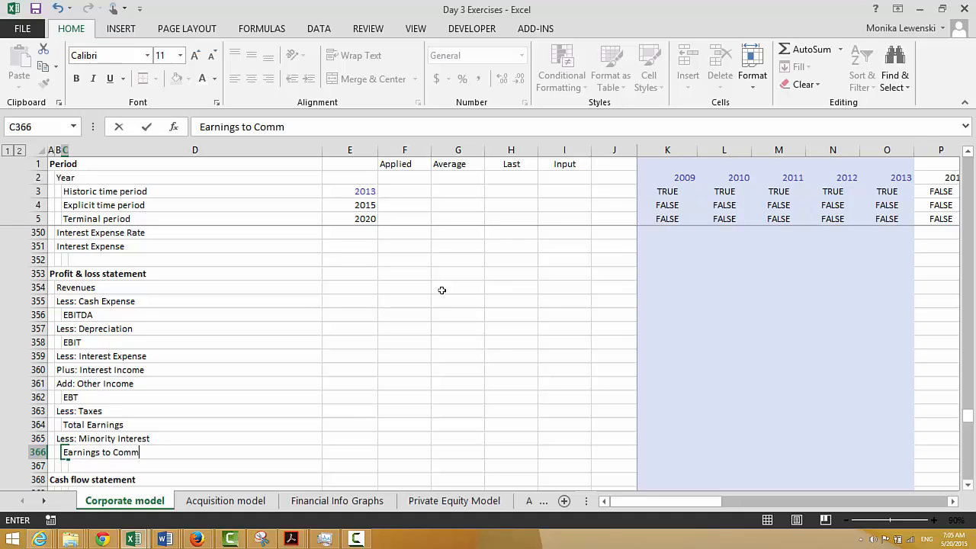
pyautogui.write('on Sharehol')
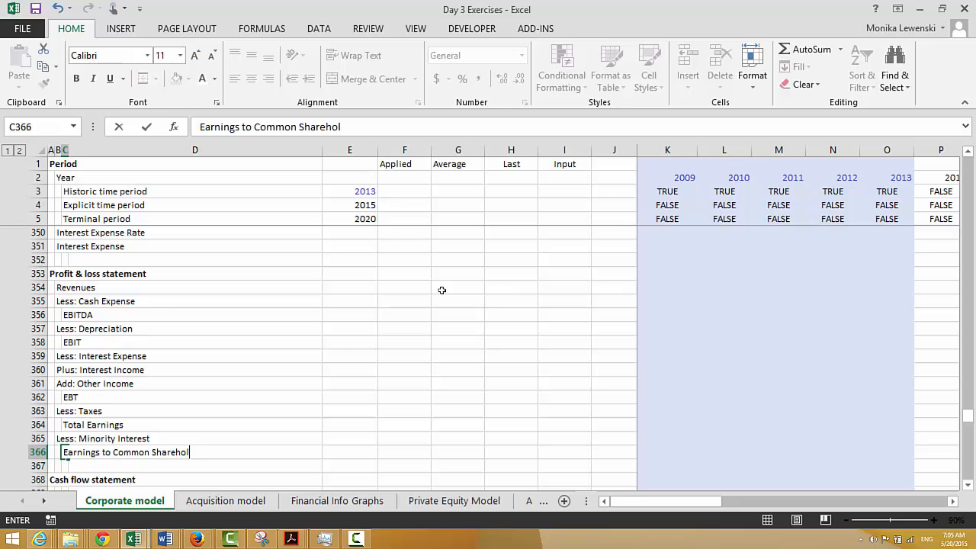
pyautogui.write('de')
pyautogui.press('Return')
# Insert three blank rows between the Profit & loss statement heading and Revenues
pyautogui.press('Up')
pyautogui.press('Up')
pyautogui.press('Up')
pyautogui.press('Up')
pyautogui.press('Up')
pyautogui.press('Up')
pyautogui.press('Up')
pyautogui.press('Up')
pyautogui.press('Up')
pyautogui.press('Up')
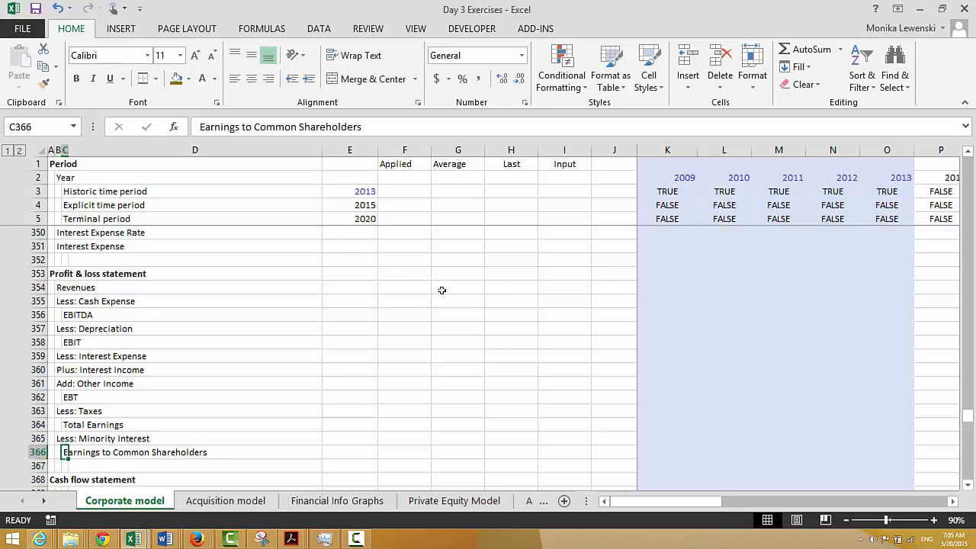
pyautogui.press('Up')
pyautogui.press('Up')
pyautogui.press('Up')
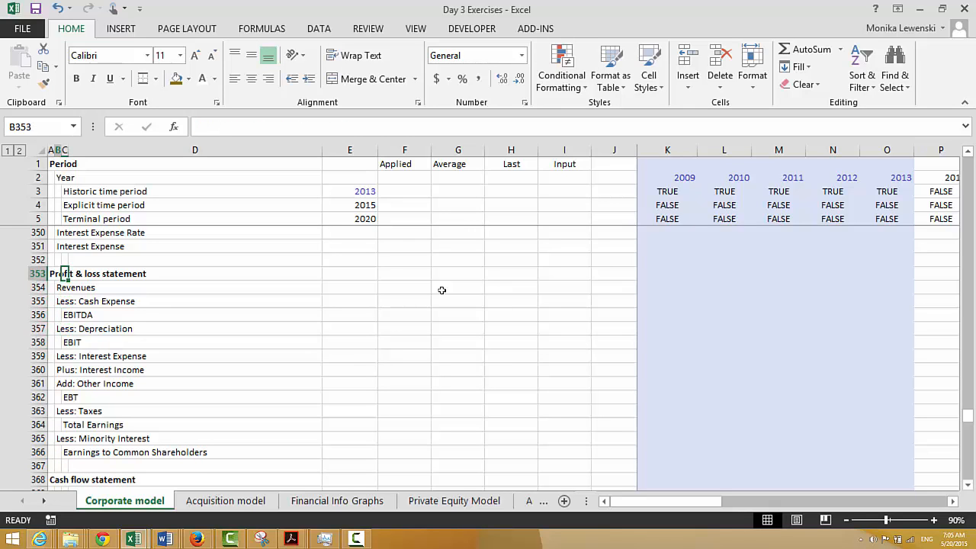
pyautogui.press('Left')
pyautogui.press('Left')
pyautogui.hotkey('shift', 'space')
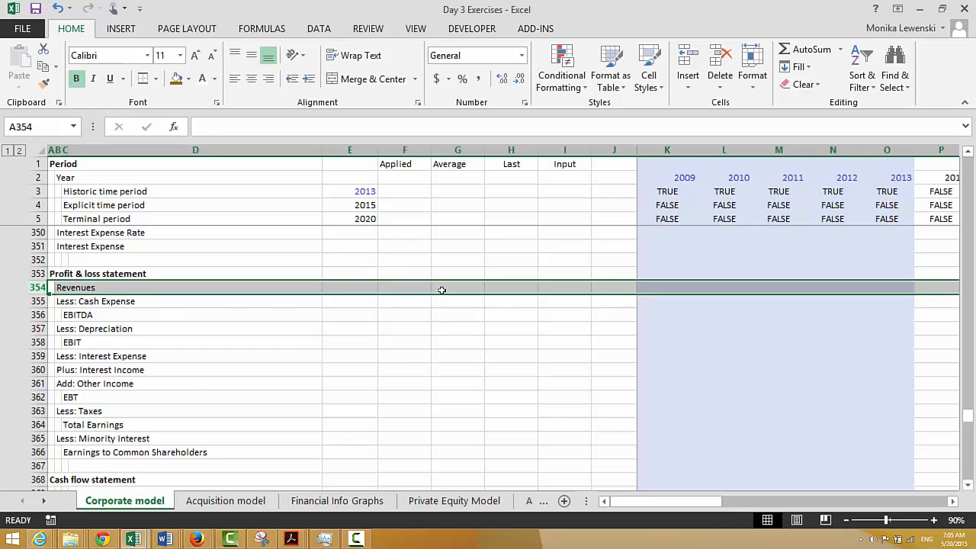
pyautogui.hotkey('ctrl', 'shift', '+')
pyautogui.hotkey('ctrl', 'shift', '+')
pyautogui.hotkey('ctrl', 'shift', '+')
pyautogui.press('Left')
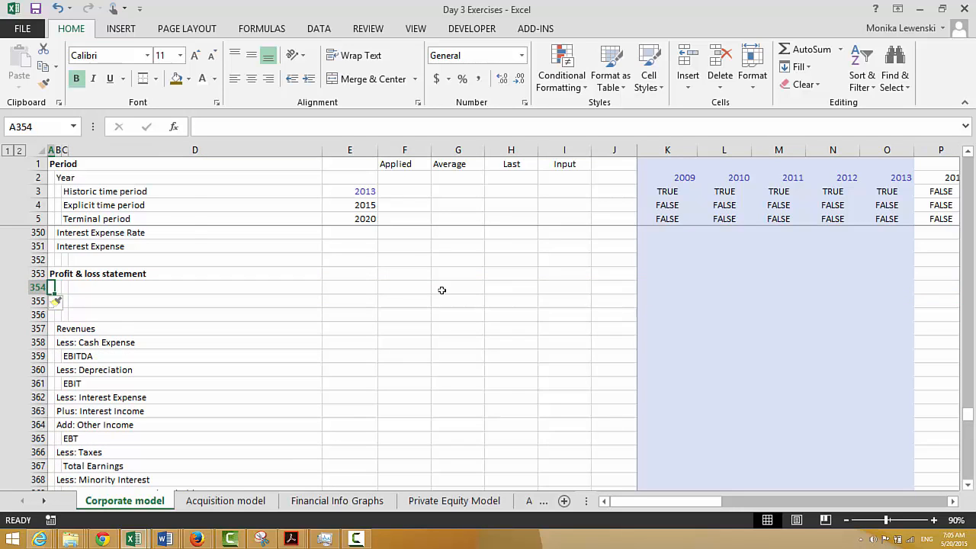
# Enter the labels Tax Rate in B354 and Minority Interest Percent in B355 under the Profit & loss statement heading
pyautogui.press('Right')
pyautogui.write('Tax')
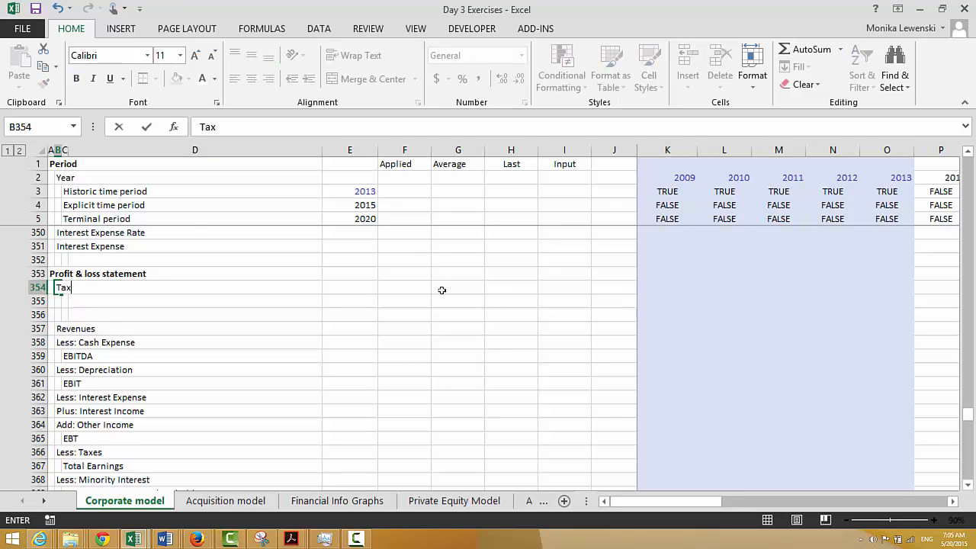
pyautogui.write(' Rate')
pyautogui.press('Return')
pyautogui.write('Mi')
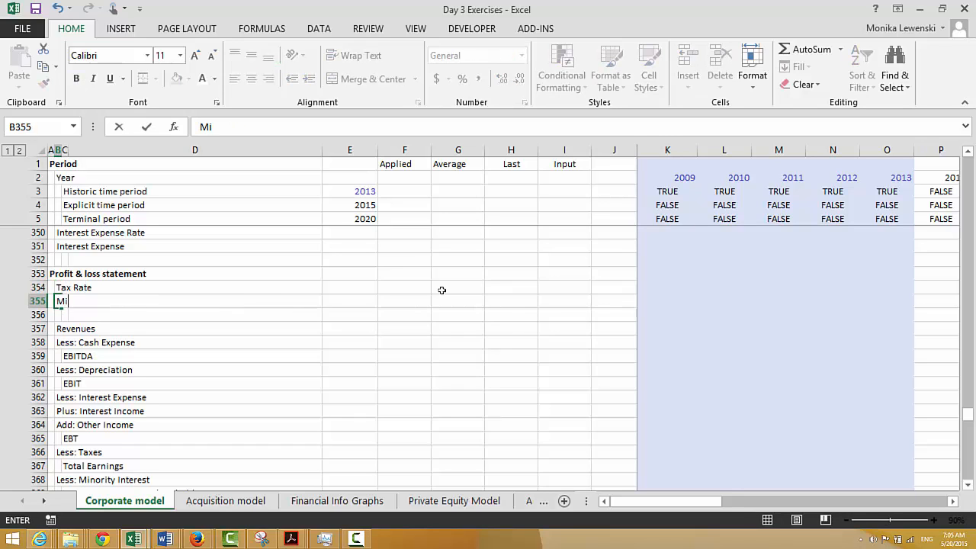
pyautogui.write('nority Interest ')
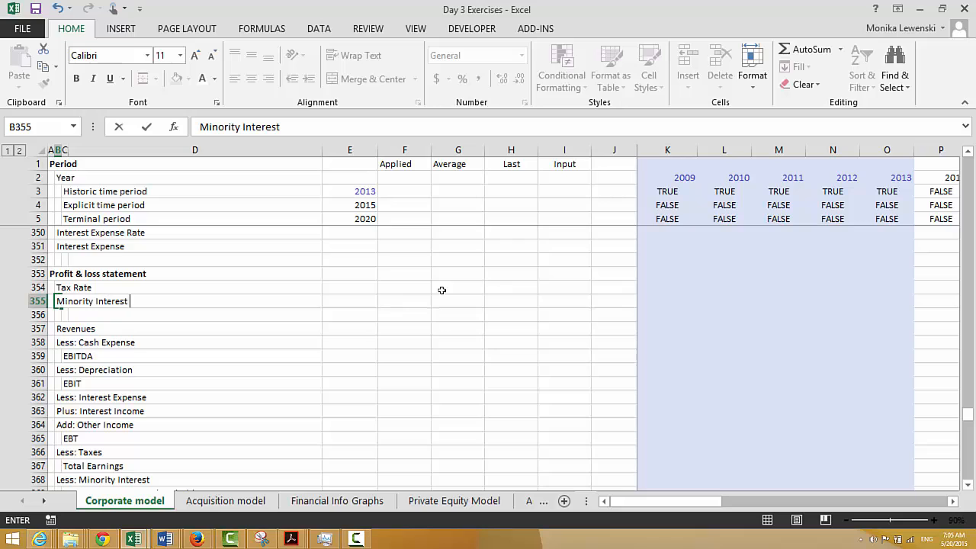
pyautogui.write('Pec')
pyautogui.press('BackSpace')
pyautogui.write('recent')
pyautogui.press('BackSpace')
pyautogui.press('BackSpace')
pyautogui.press('BackSpace')
pyautogui.write('ent')
pyautogui.press('Return')
# Insert two blank rows at row 370, between Earnings to Common Shareholders and the Cash flow statement heading
pyautogui.press('Down')
pyautogui.press('Down')
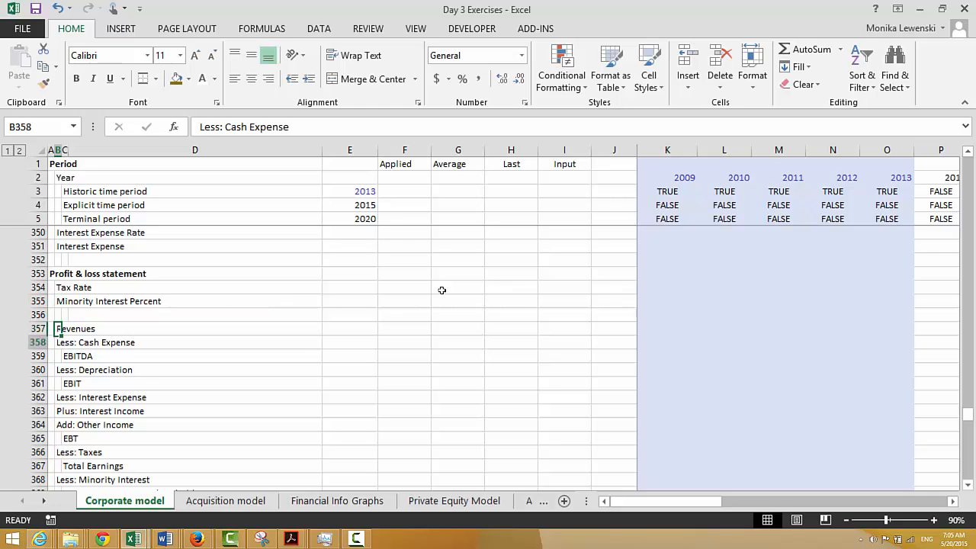
pyautogui.press('Down')
pyautogui.press('Down')
pyautogui.press('Down')
pyautogui.press('Down')
pyautogui.press('Down')
pyautogui.press('Down')
pyautogui.press('Down')
pyautogui.press('Down')
pyautogui.press('Down')
pyautogui.press('Down')
pyautogui.press('Down')
pyautogui.press('Down')
pyautogui.press('Down')
pyautogui.press('Down')
pyautogui.press('Down')
pyautogui.press('Down')
pyautogui.press('Down')
pyautogui.press('Up')
pyautogui.press('Up')
pyautogui.press('Up')
pyautogui.press('Up')
pyautogui.press('Up')
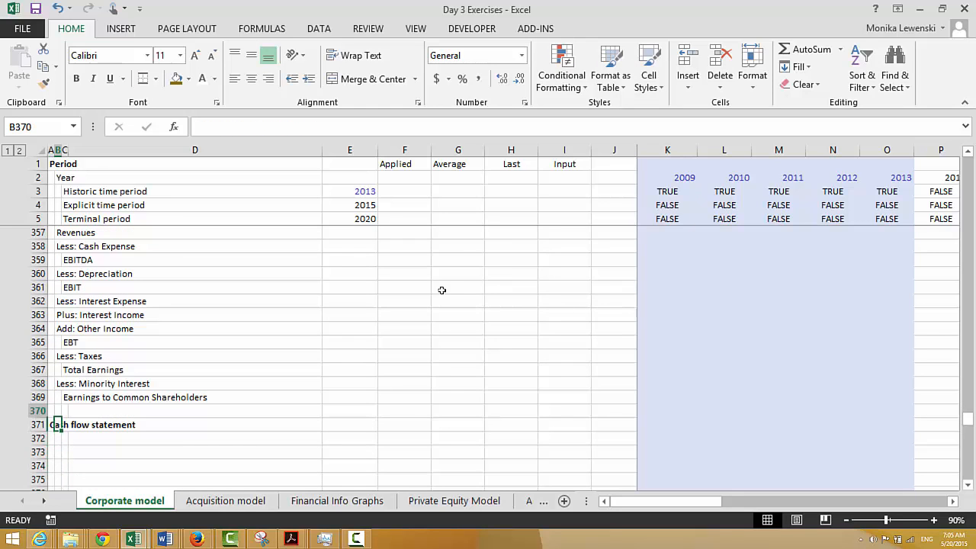
pyautogui.hotkey('shift', 'space')
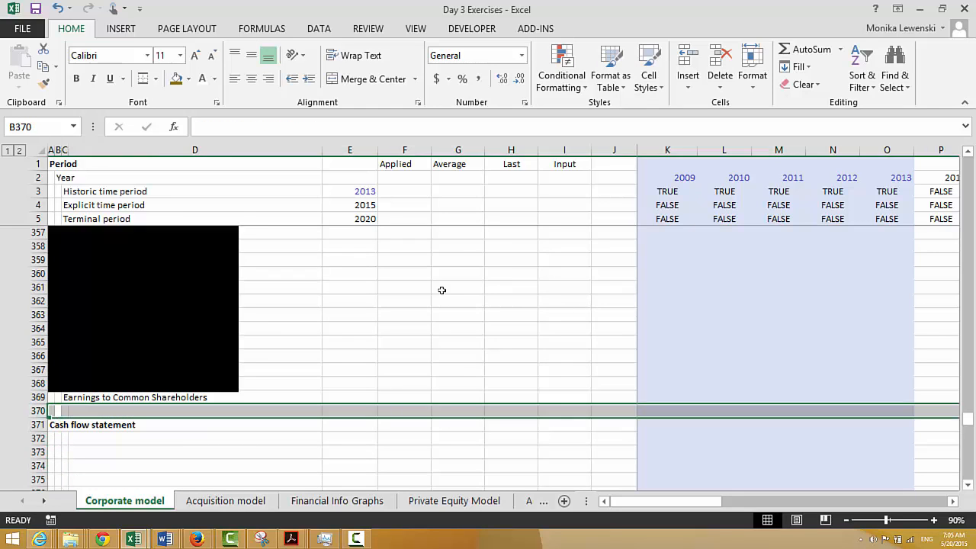
pyautogui.hotkey('ctrl', 'shift', '=')
pyautogui.hotkey('ctrl', 'shift', '=')
# Enter the label Historic Earnings in C371, leaving row 370 blank above it
pyautogui.press('Down')
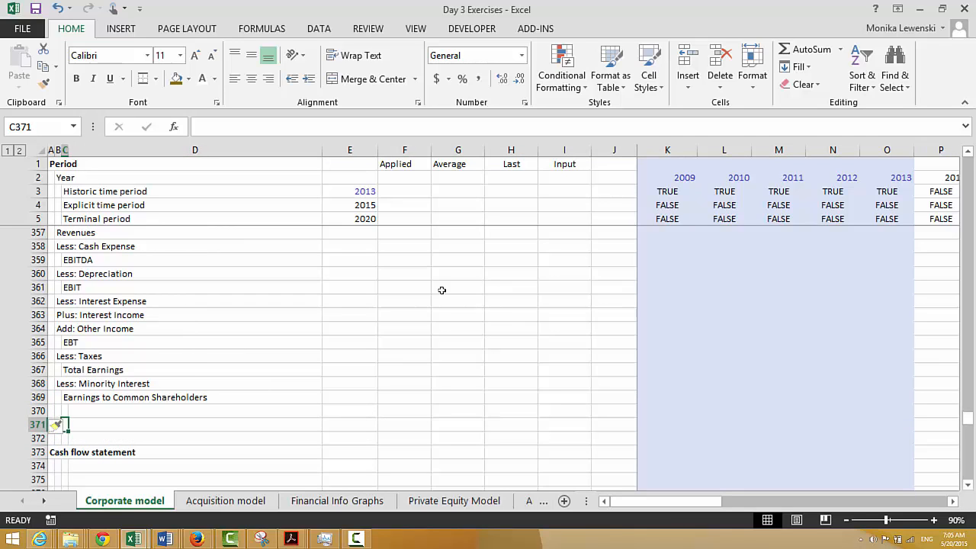
pyautogui.write('His')
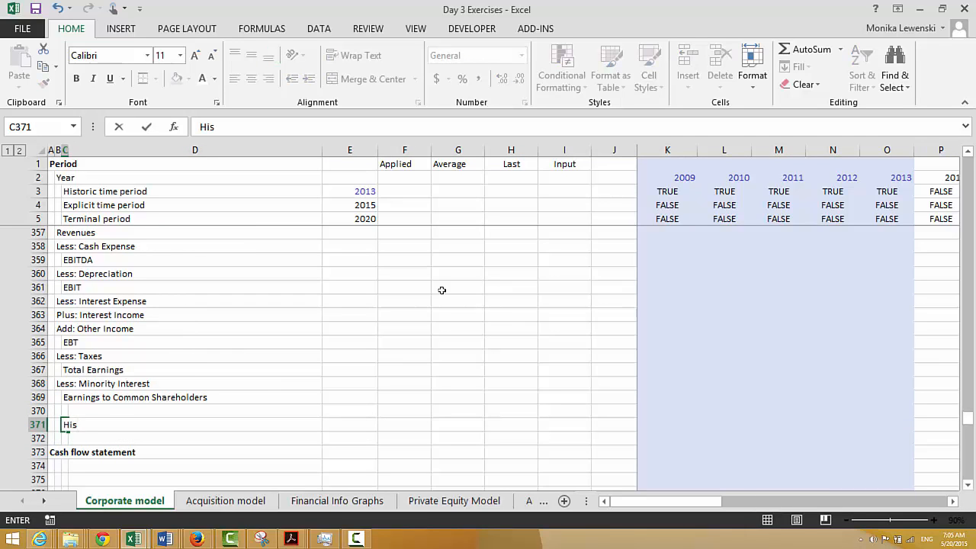
pyautogui.write('toric Earnings')
pyautogui.press('Return')
# Insert two blank rows directly below Historic Earnings
pyautogui.hotkey('shift', 'space')
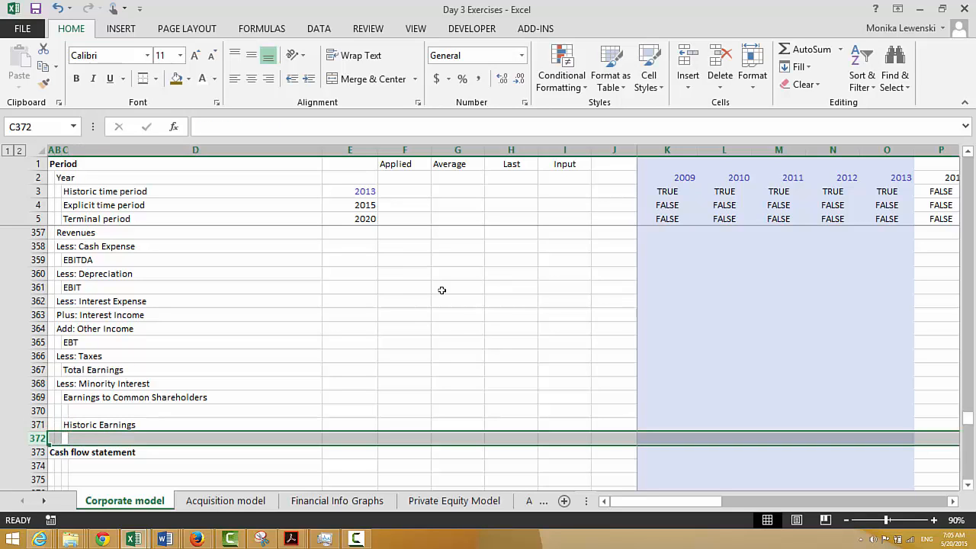
pyautogui.hotkey('ctrl', 'shift', '+')
pyautogui.hotkey('ctrl', 'shift', '+')
pyautogui.press('Right')
pyautogui.press('Left')
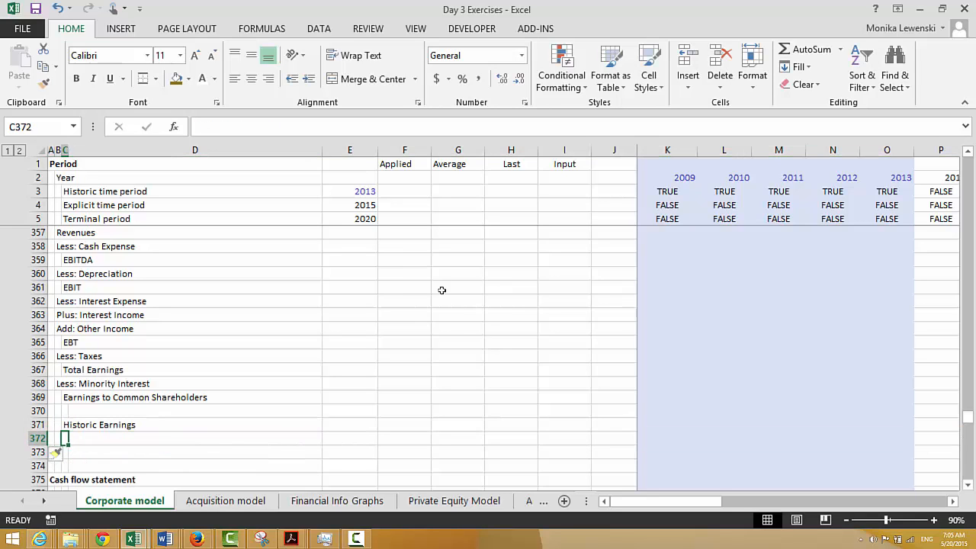
# Enter the check labels Difference in C372 and Test in C373 below Historic Earnings
pyautogui.write('Difference')
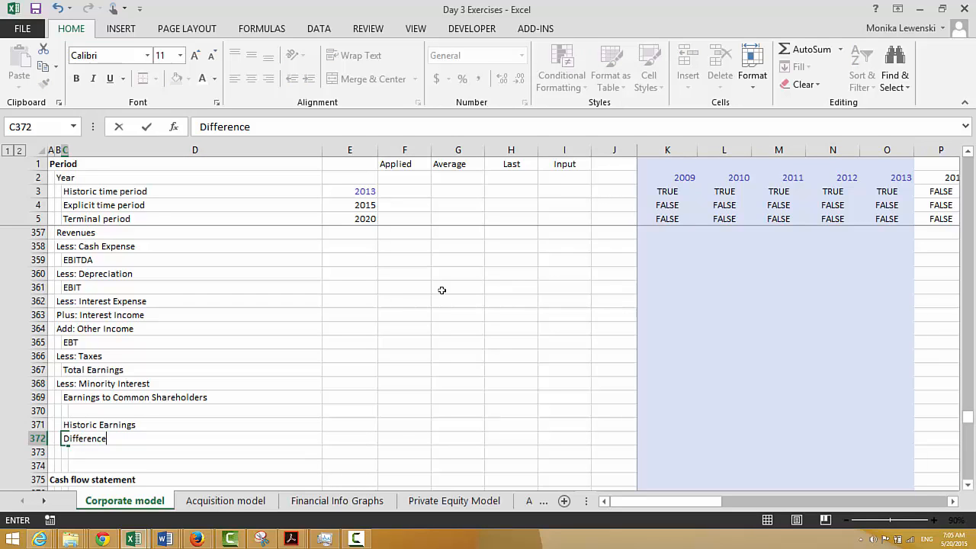
pyautogui.press('Return')
pyautogui.write('Test')
pyautogui.press('Return')
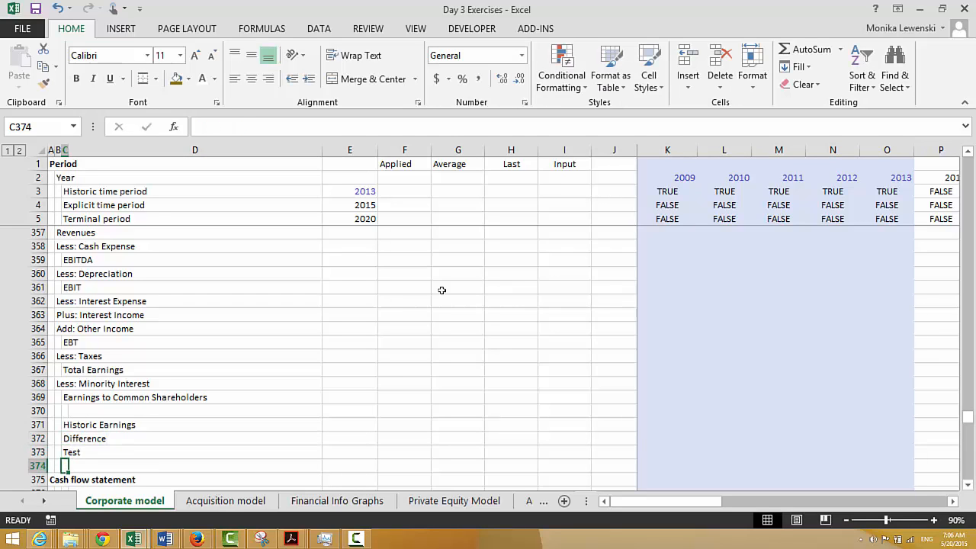
# Insert two blank rows directly below Earnings to Common Shareholders
pyautogui.press('Up')
pyautogui.press('Up')
pyautogui.press('Up')
pyautogui.press('Up')
pyautogui.press('Left')
pyautogui.hotkey('shift', 'space')
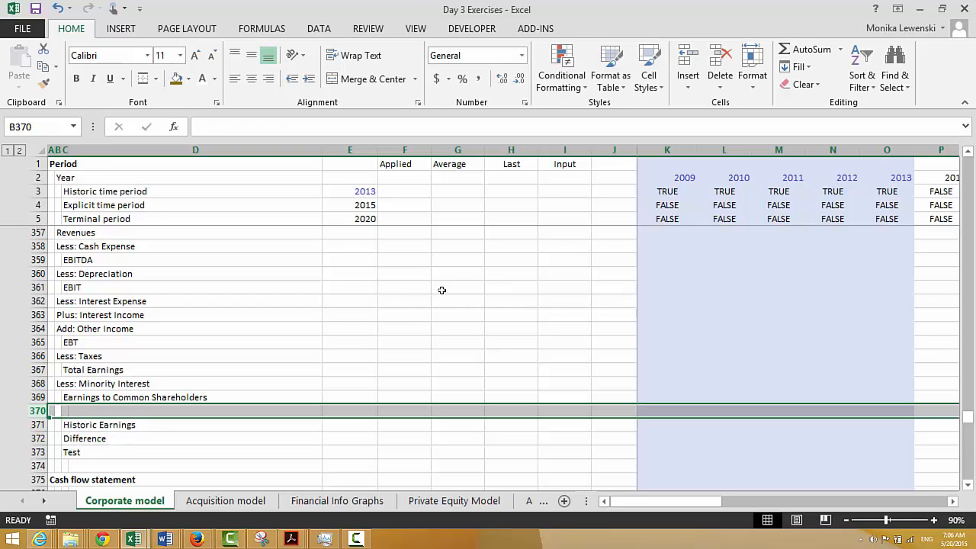
pyautogui.hotkey('ctrl', 'shift', '+')
# Enter the labels Shares in C370 and EPS in C371 below Earnings to Common Shareholders
pyautogui.press('Right')
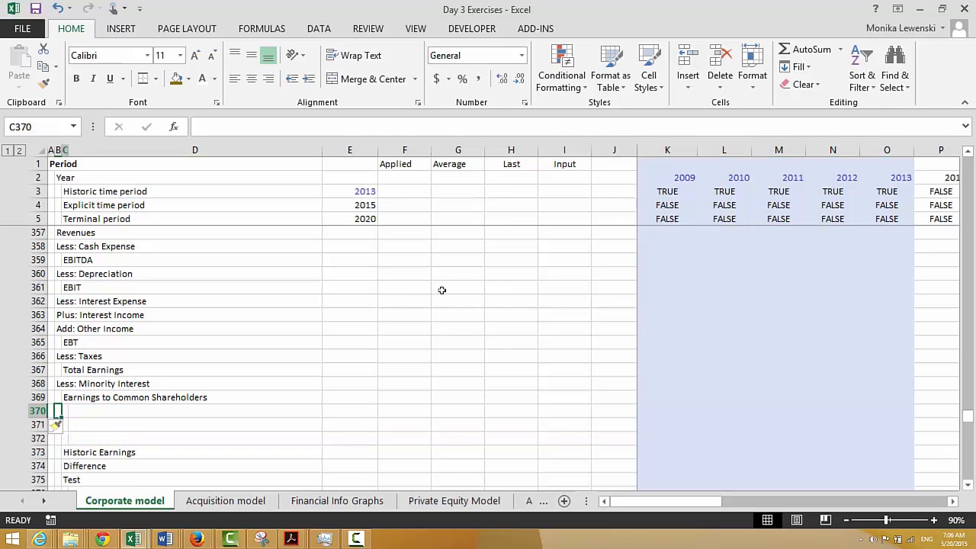
pyautogui.write('Shares')
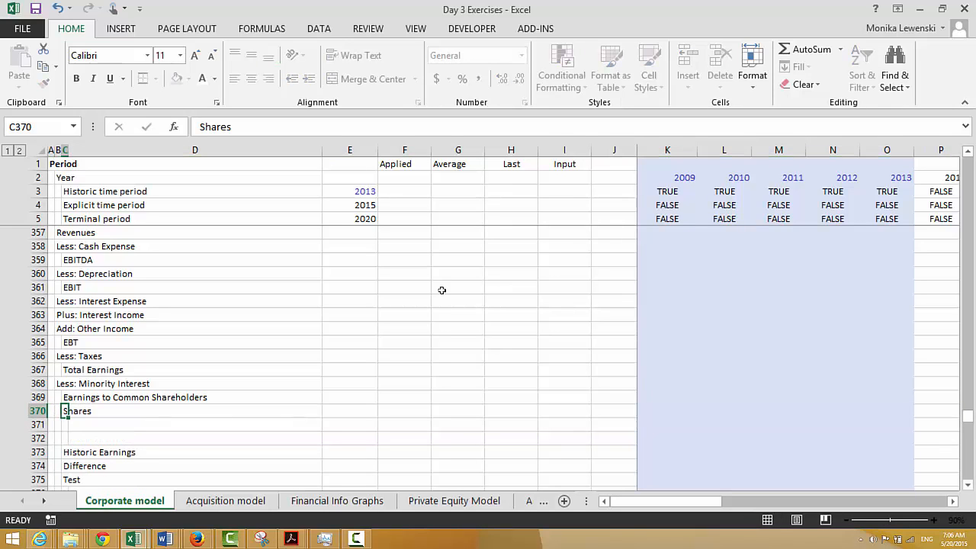
pyautogui.press('Return')
pyautogui.write('E')
pyautogui.write('PC')
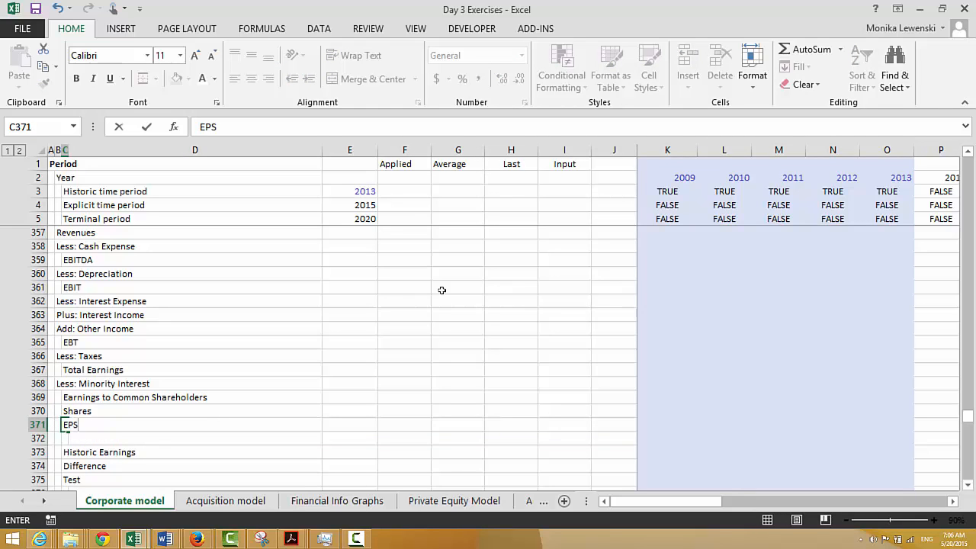
pyautogui.press('Return')
# Insert four blank rows directly below the Cash flow statement heading, starting at row 378
pyautogui.press('Down')
pyautogui.press('Down')
pyautogui.press('Down')
pyautogui.press('Down')
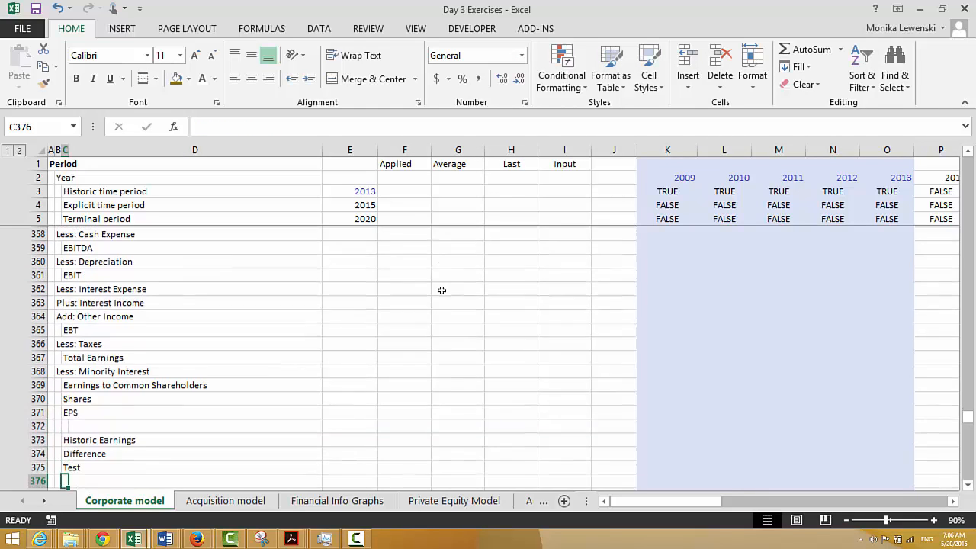
pyautogui.press('Down')
pyautogui.press('Down')
pyautogui.press('Down')
pyautogui.press('Down')
pyautogui.press('Down')
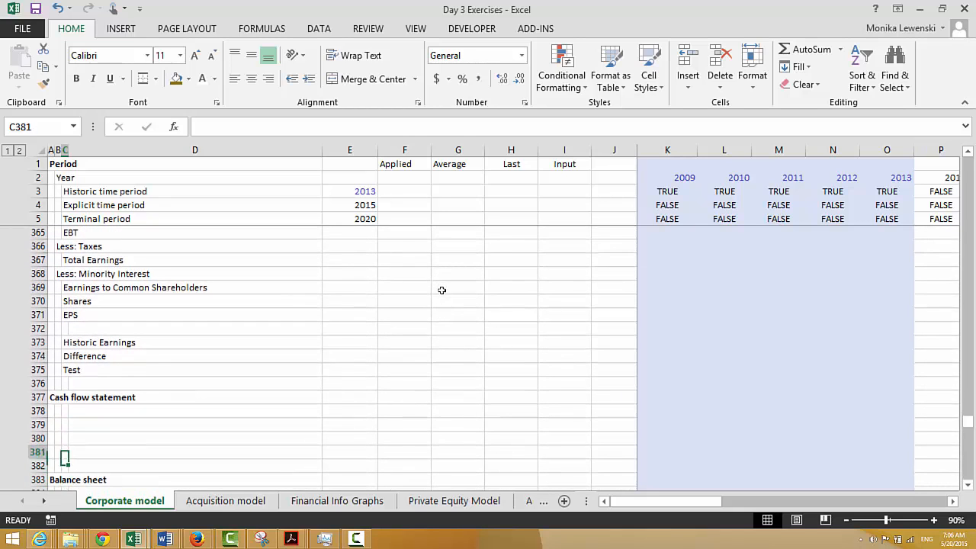
pyautogui.press('Up')
pyautogui.press('Up')
pyautogui.press('Up')
pyautogui.hotkey('shift', 'space')
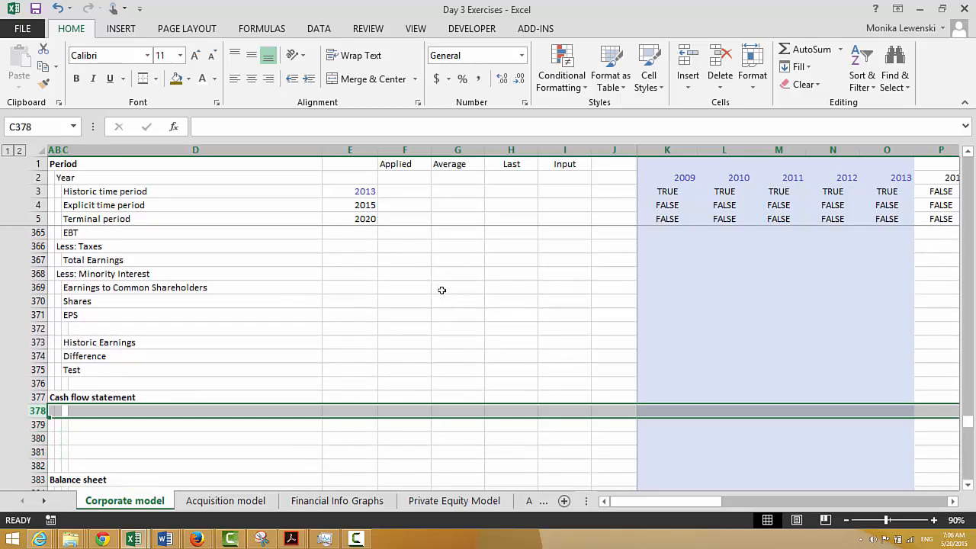
pyautogui.hotkey('ctrl', '+')
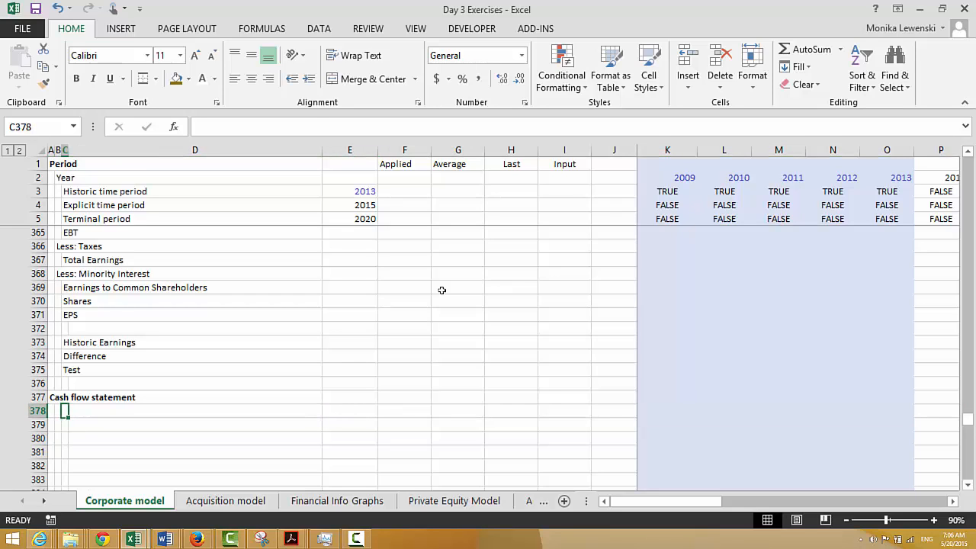
# Enter the cash flow labels EBITDA in C378 and Less: Taxes Paid in C379
pyautogui.write('EBITDA')
pyautogui.press('Return')
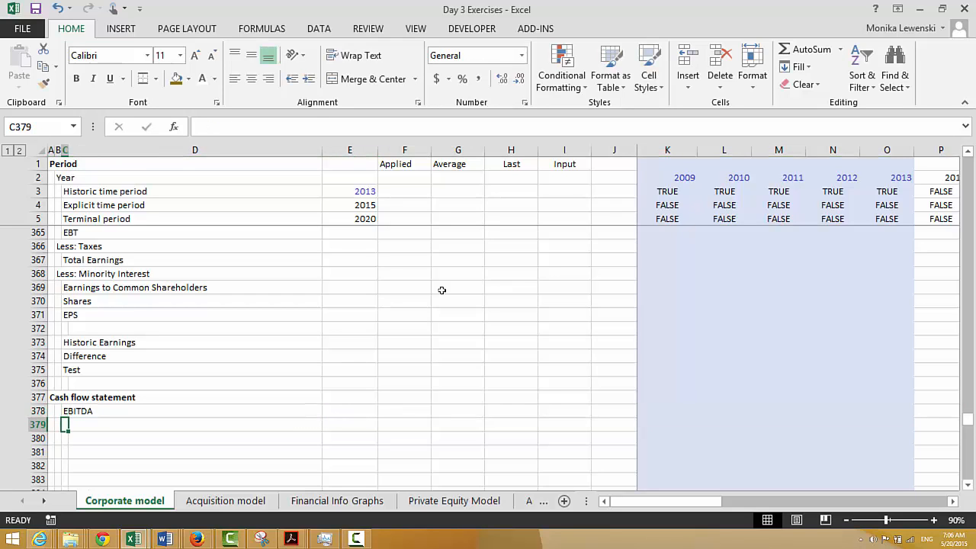
pyautogui.write('Less:')
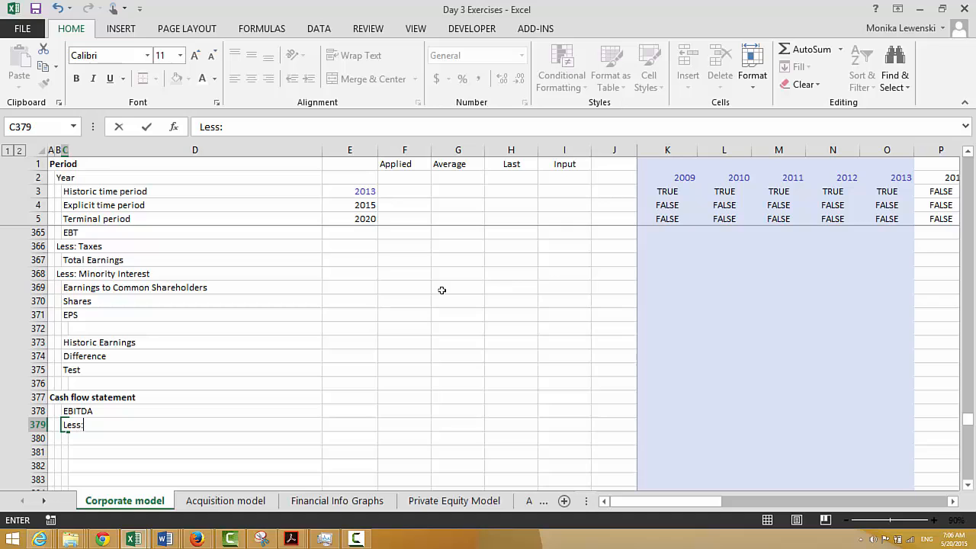
pyautogui.write(' Taxes Paid')
pyautogui.press('Return')
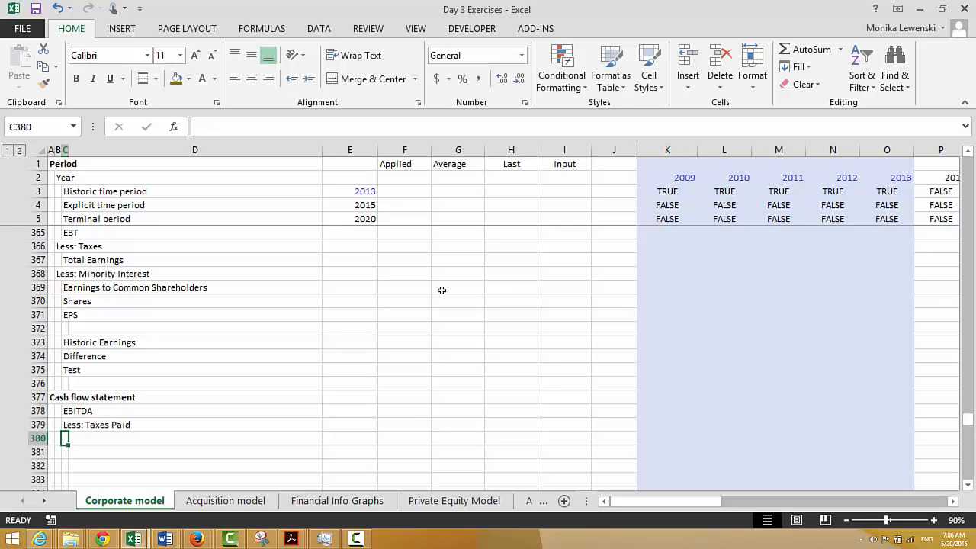
# Enter Less: WC Changes in C380 and the indented subtotal label Cash From Operations in D381
pyautogui.hotkey('ctrl', "'")
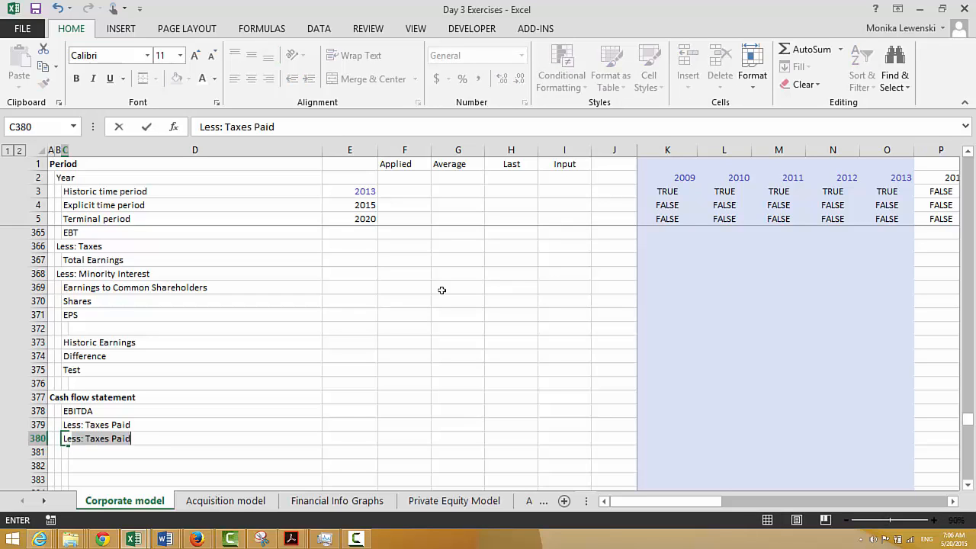
pyautogui.write('ss: WC')
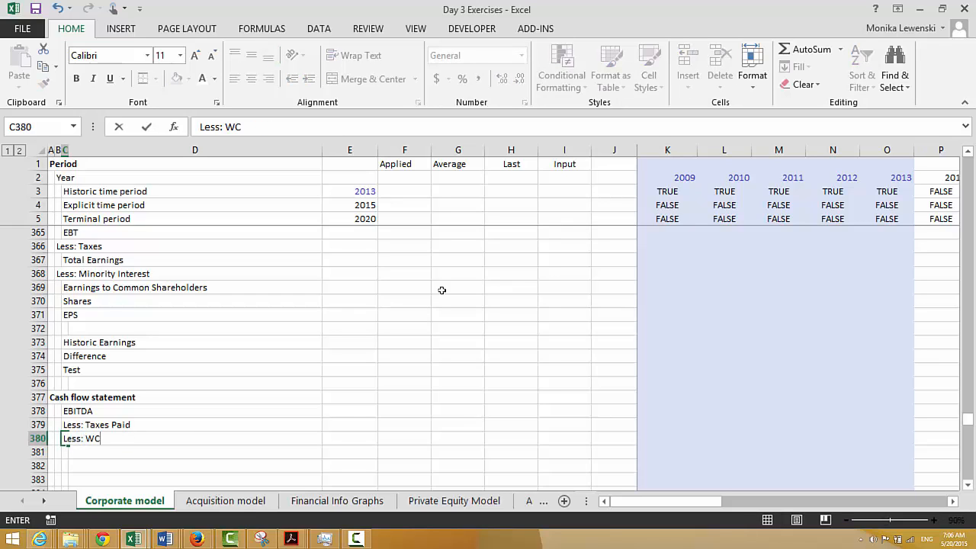
pyautogui.write(' Changes')
pyautogui.press('Return')
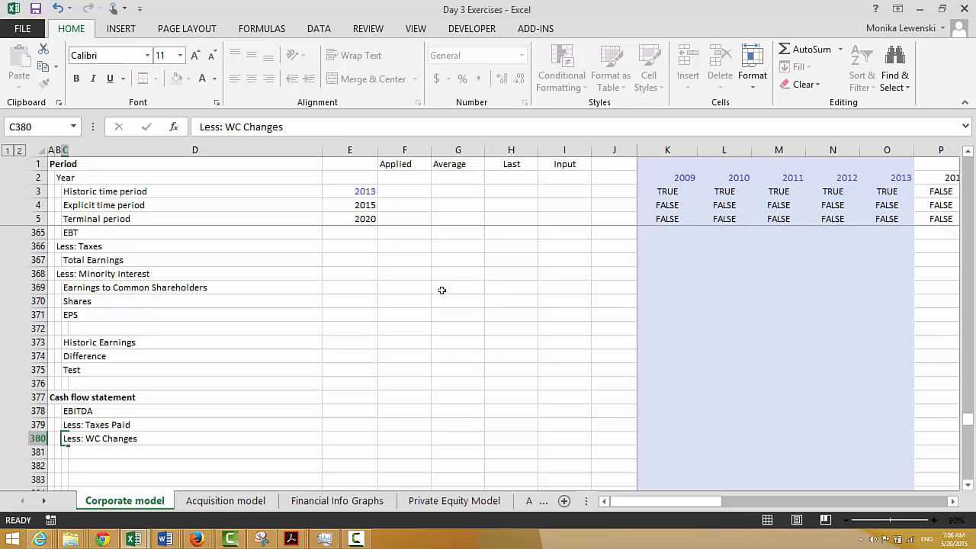
pyautogui.write('Cash ')
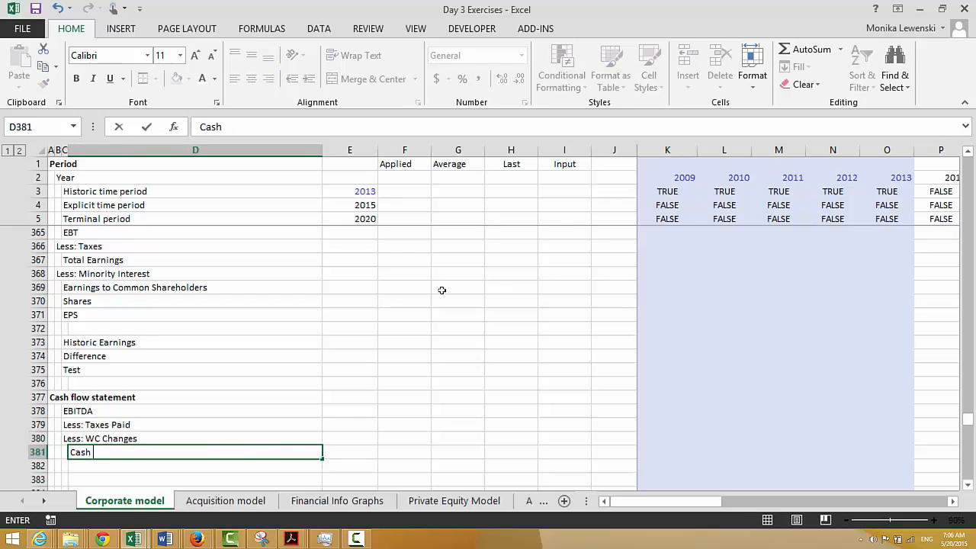
pyautogui.write('From Opera')
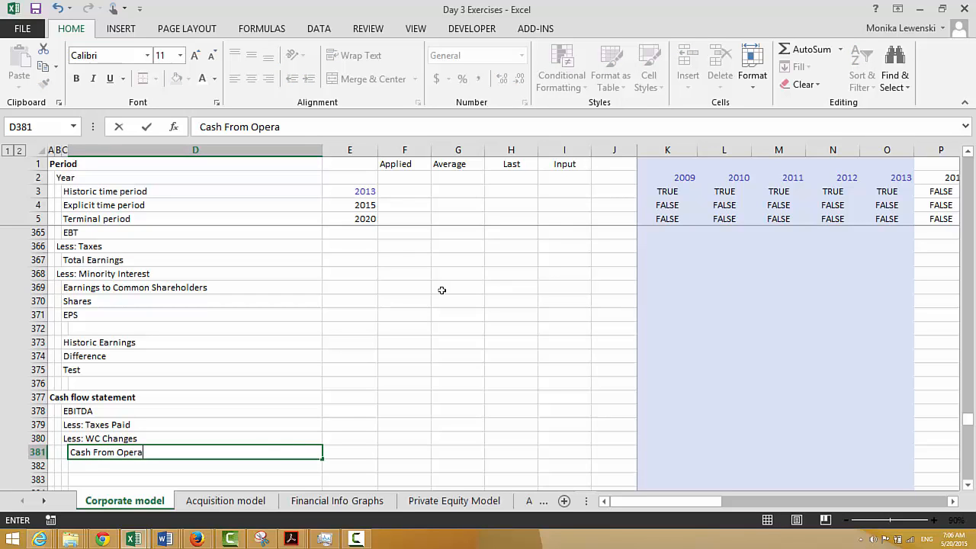
pyautogui.write('tions')
pyautogui.press('Return')
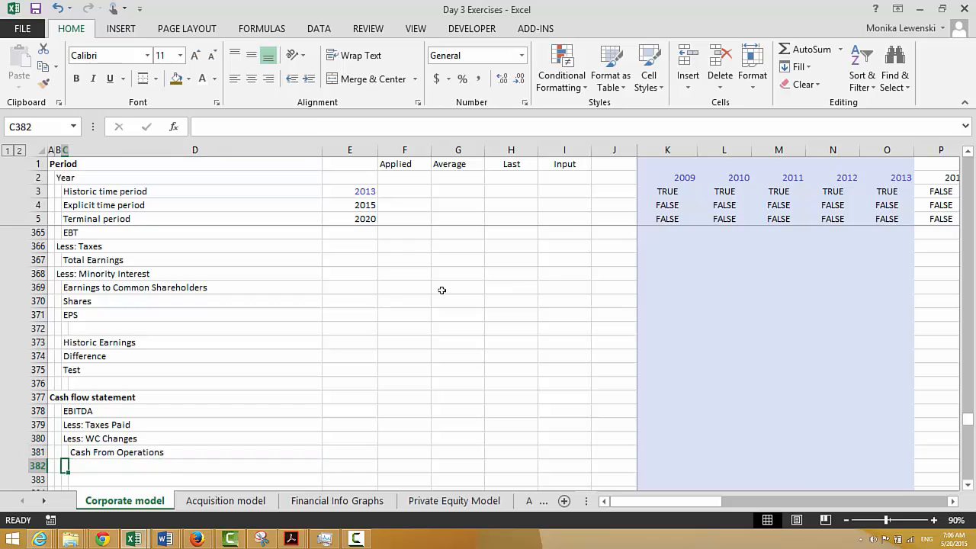
# Enter the label Less: Capital Expenditures in C382 below Cash From Operations
pyautogui.write('Less:')
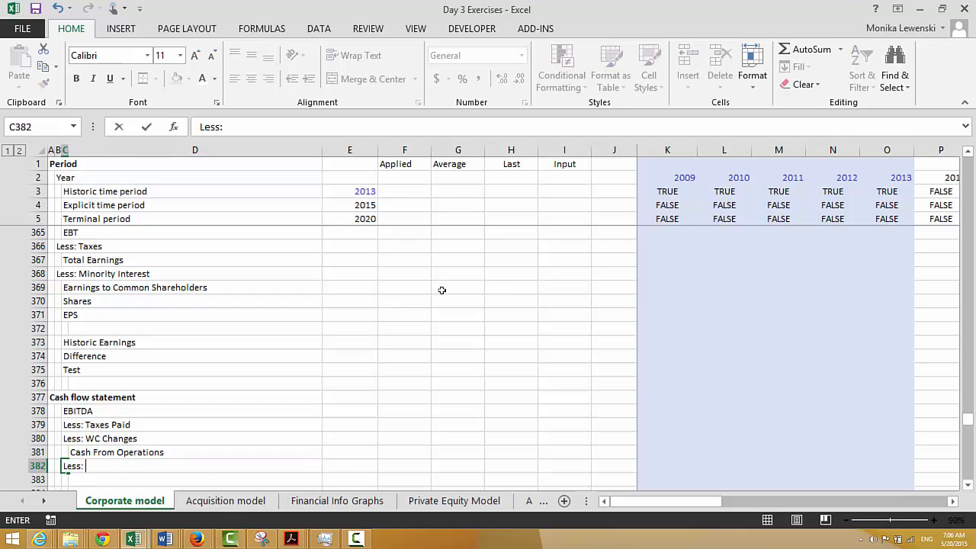
pyautogui.write(' Capital Expenditures')
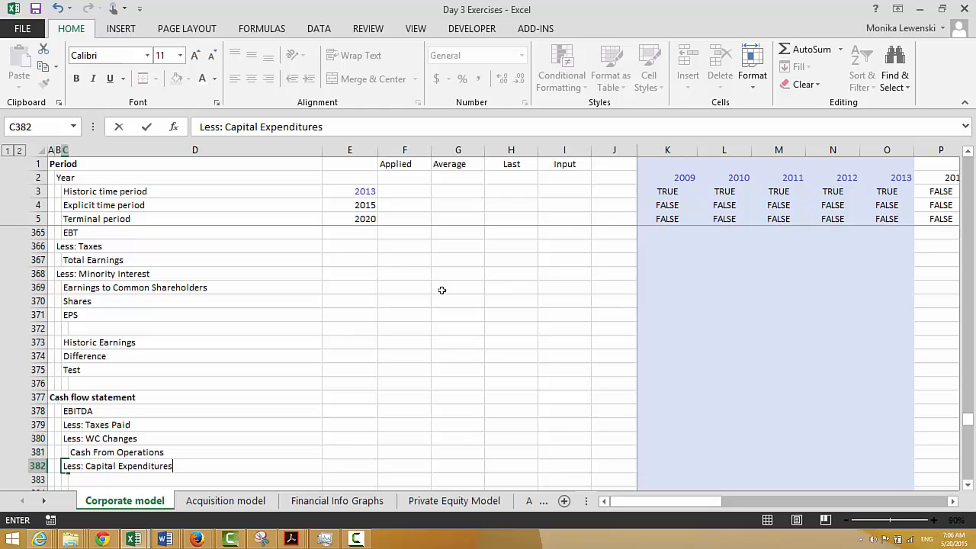
pyautogui.press('Return')
# Enter the indented subtotal label Cash Before Financing in D383
pyautogui.press('Right')
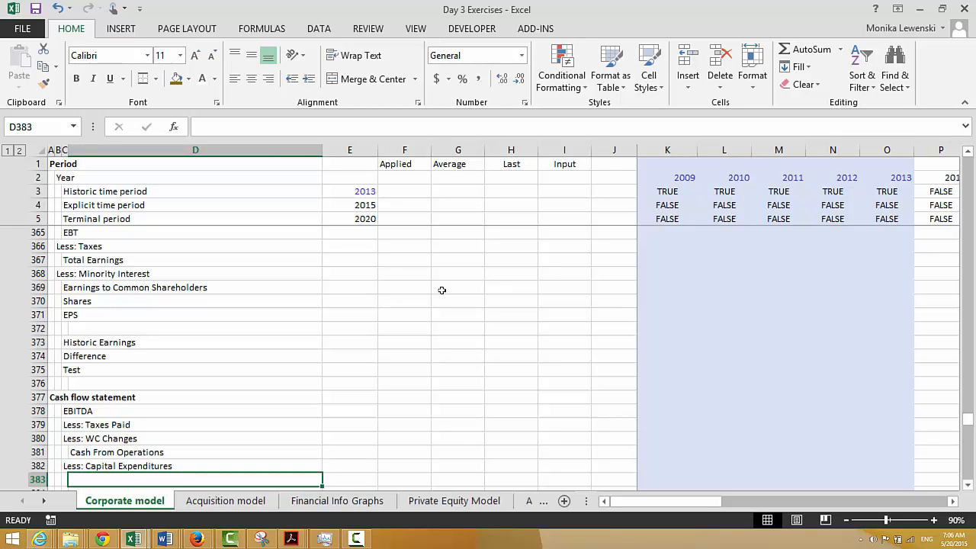
pyautogui.press('Down')
pyautogui.press('Down')
pyautogui.press('Down')
pyautogui.press('Up')
pyautogui.press('Up')
pyautogui.press('Up')
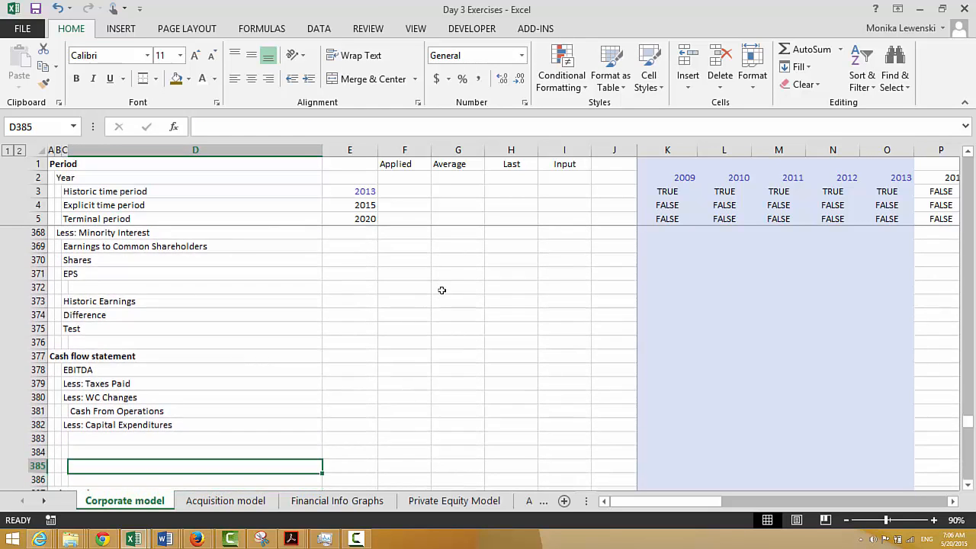
pyautogui.write('Cash')
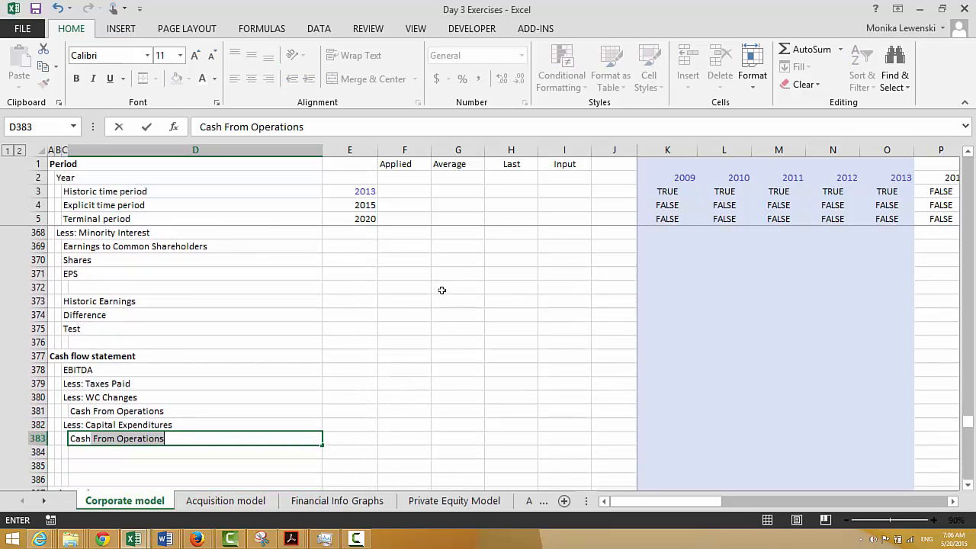
pyautogui.write(' D')
pyautogui.press('BackSpace')
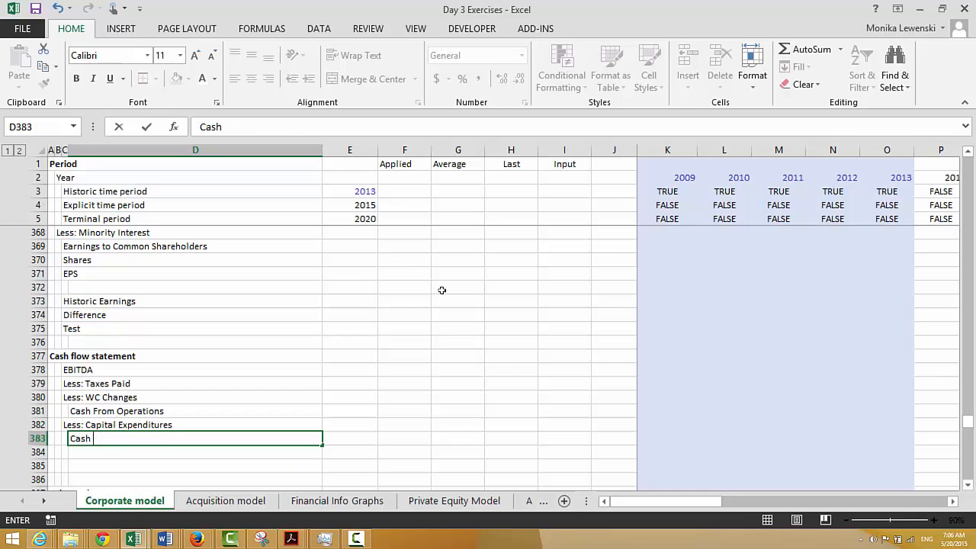
pyautogui.write('Before Financinga')
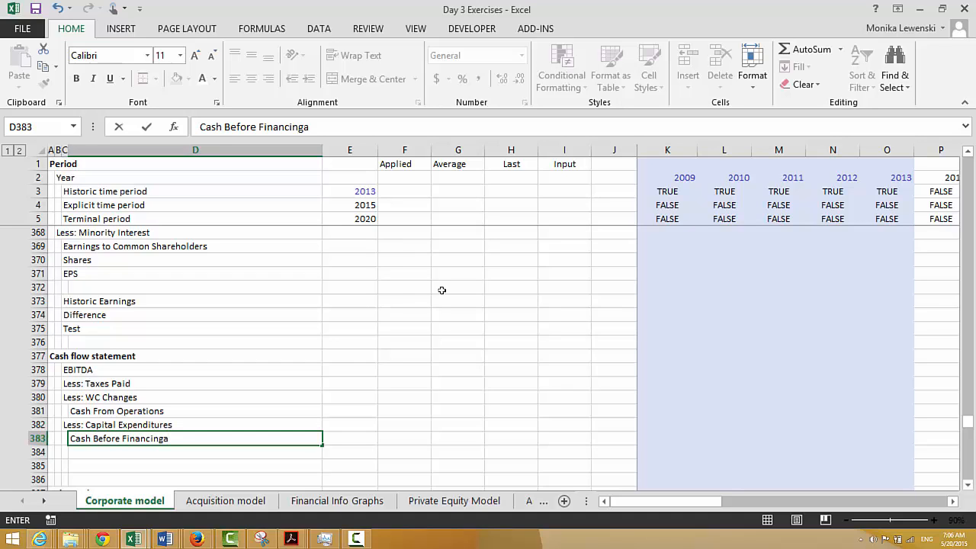
pyautogui.press('Return')
# Enter the labels Less: Interest Expense in C384 and Add: Interst Income in C385
pyautogui.press('Left')
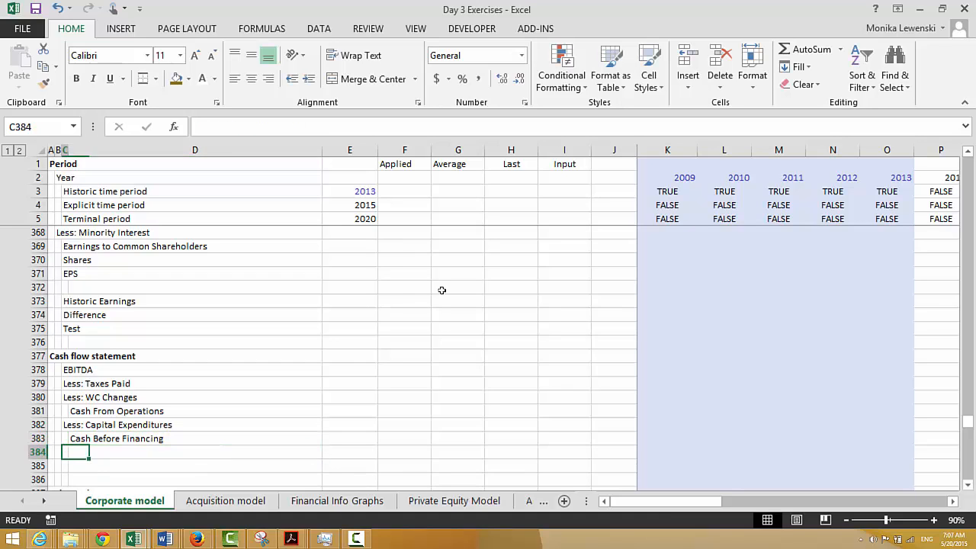
pyautogui.write('Less:')
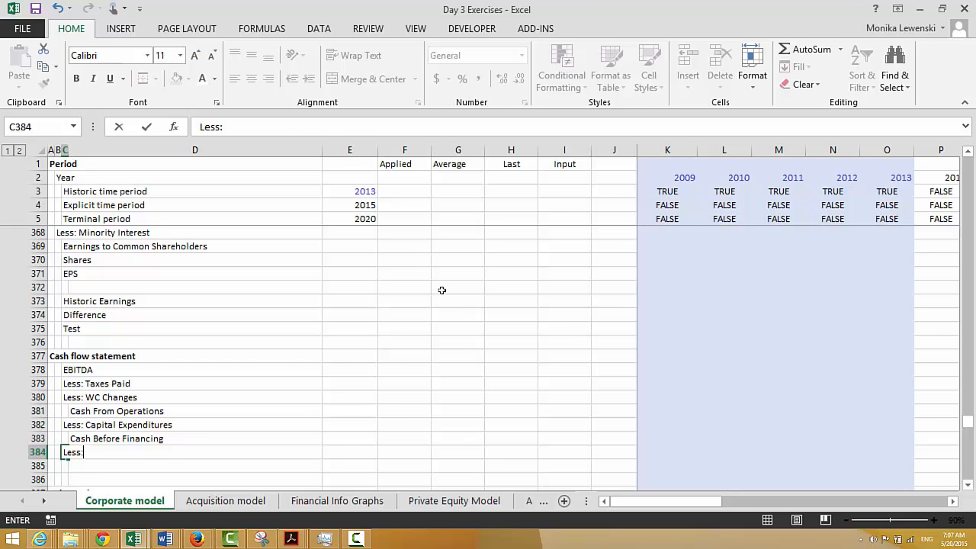
pyautogui.write('Interest Expense')
pyautogui.press('Return')
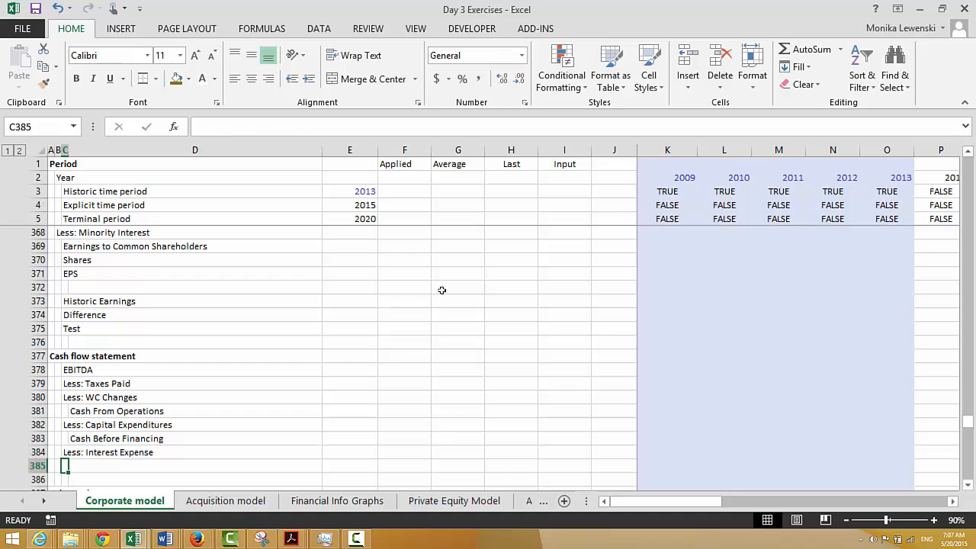
pyautogui.write('Add')
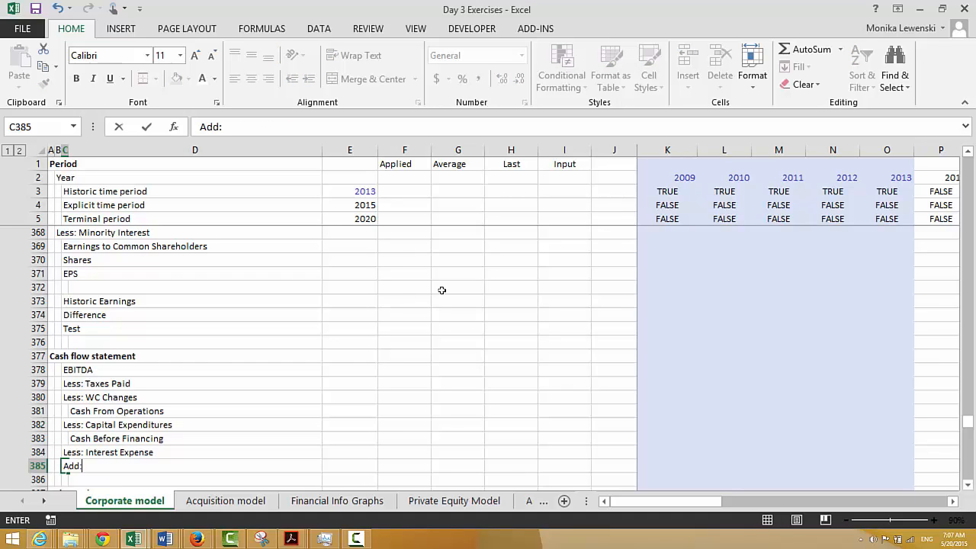
pyautogui.write(': Interst Income')
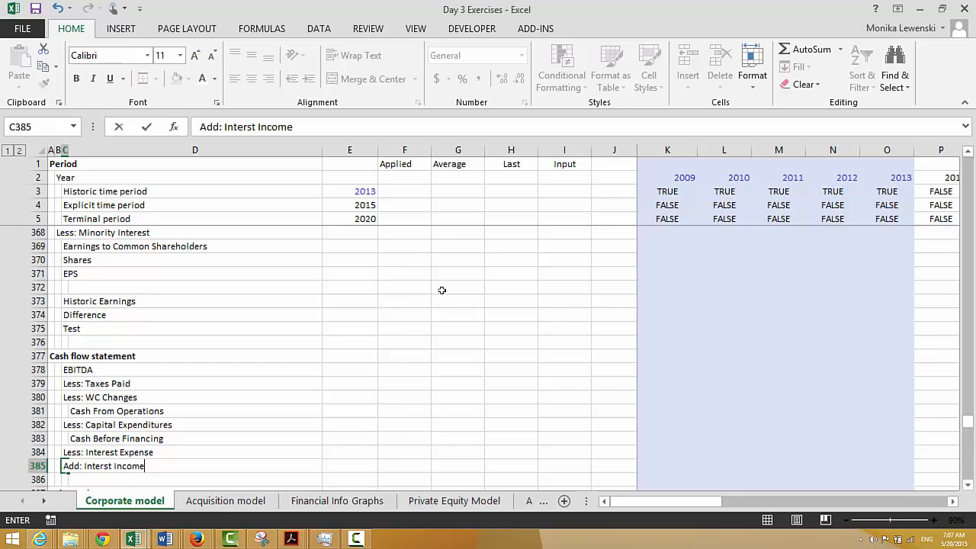
pyautogui.press('Return')
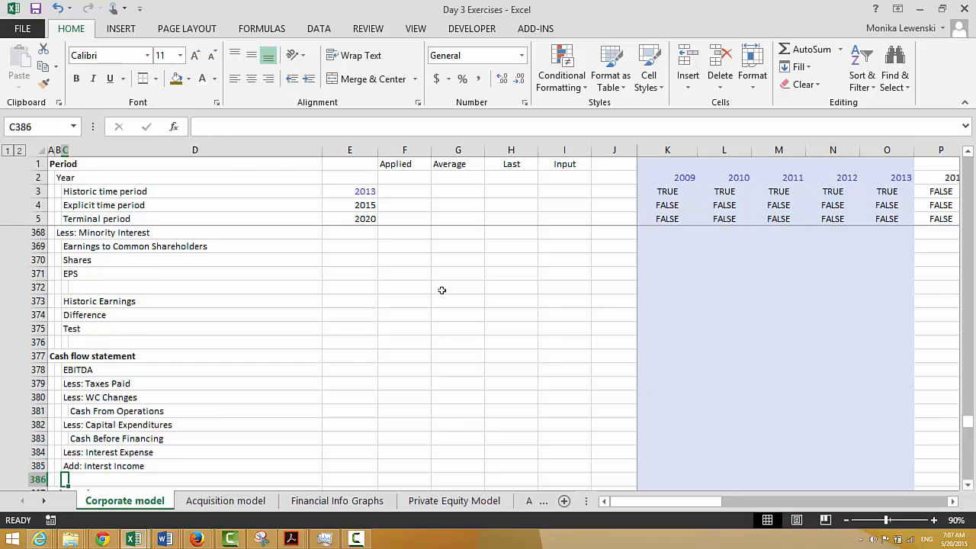
# Insert blank rows at row 386, between Add: Interst Income and the Balance sheet heading
pyautogui.hotkey('shift', 'space')
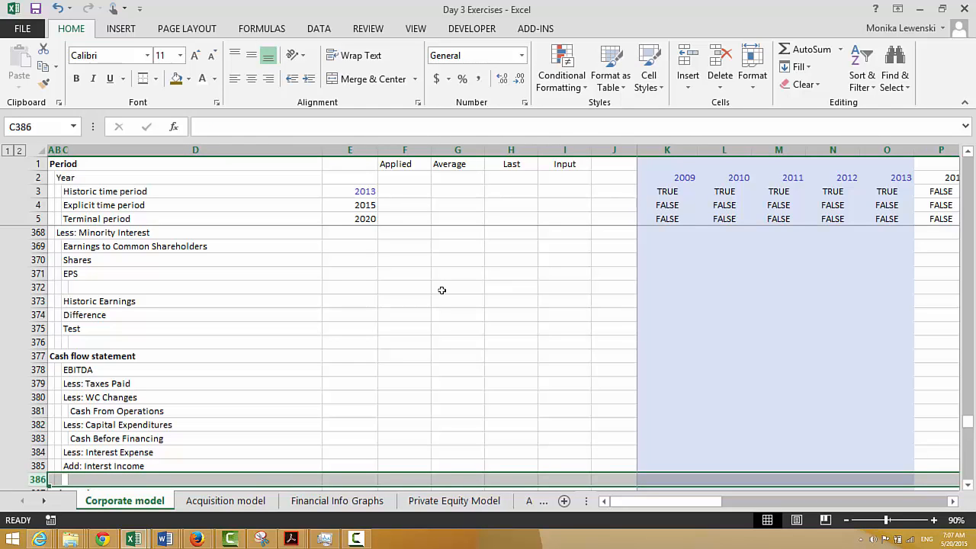
pyautogui.press('Down')
pyautogui.press('Down')
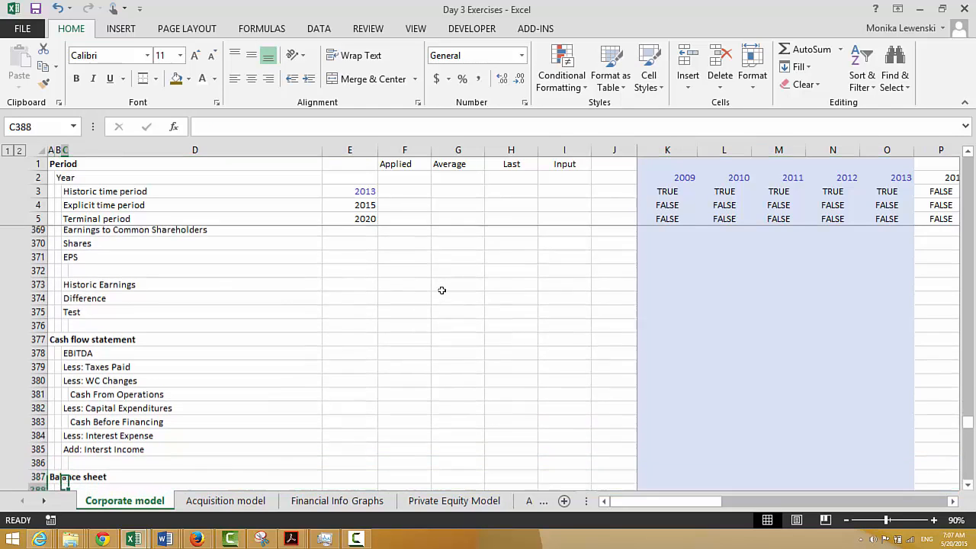
pyautogui.press('Up')
pyautogui.press('Up')
pyautogui.hotkey('shift', 'space')
pyautogui.hotkey('ctrl', 'shift', '+')
pyautogui.hotkey('ctrl', 'shift', '+')
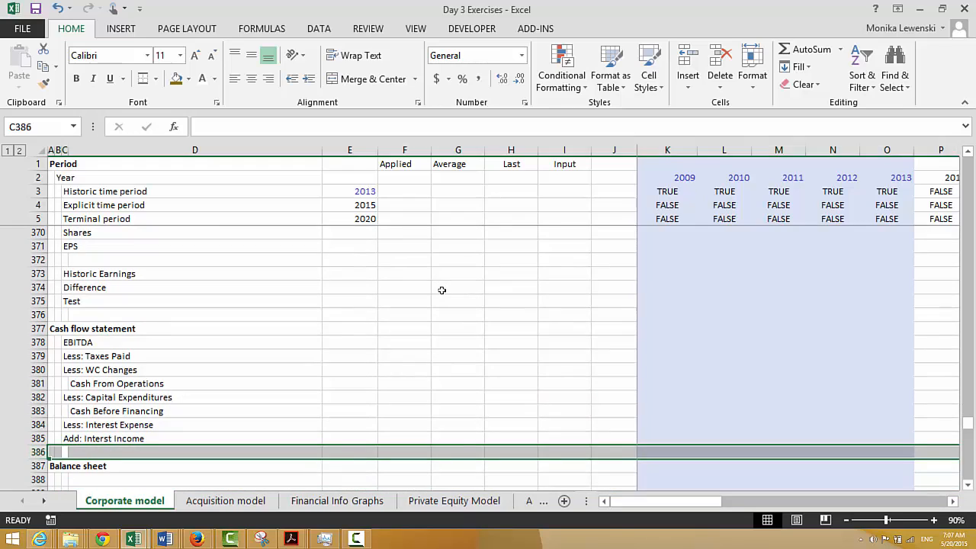
# Enter the label Add: Net Other Income in C386 below Add: Interst Income
pyautogui.press('Right')
pyautogui.press('Left')
pyautogui.write('A')
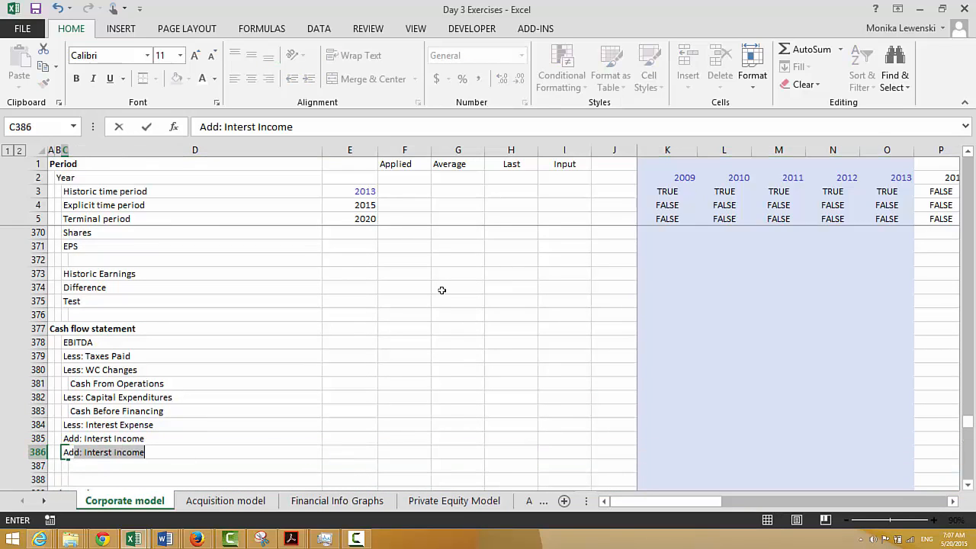
pyautogui.write('dd: Net Othere')
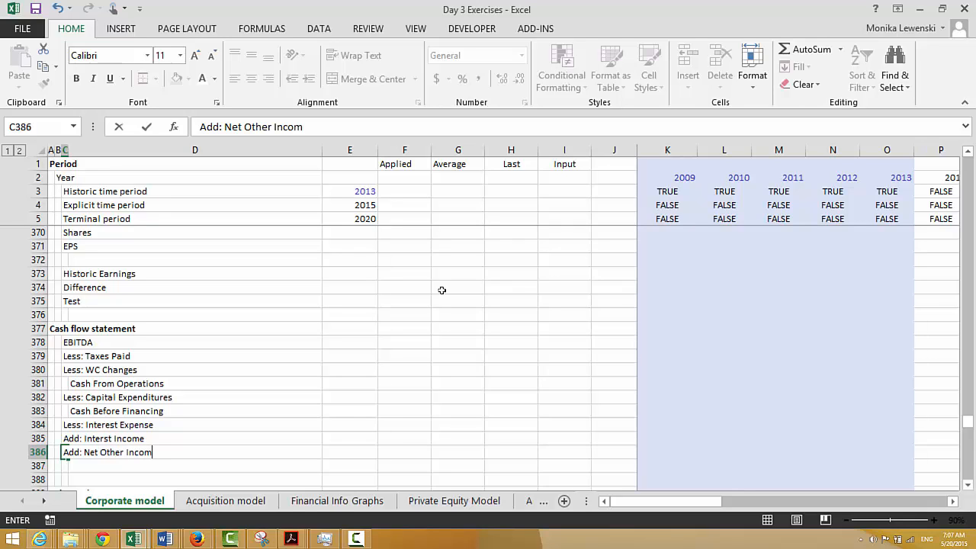
pyautogui.write('e')
pyautogui.press('Return')
pyautogui.press('Right')
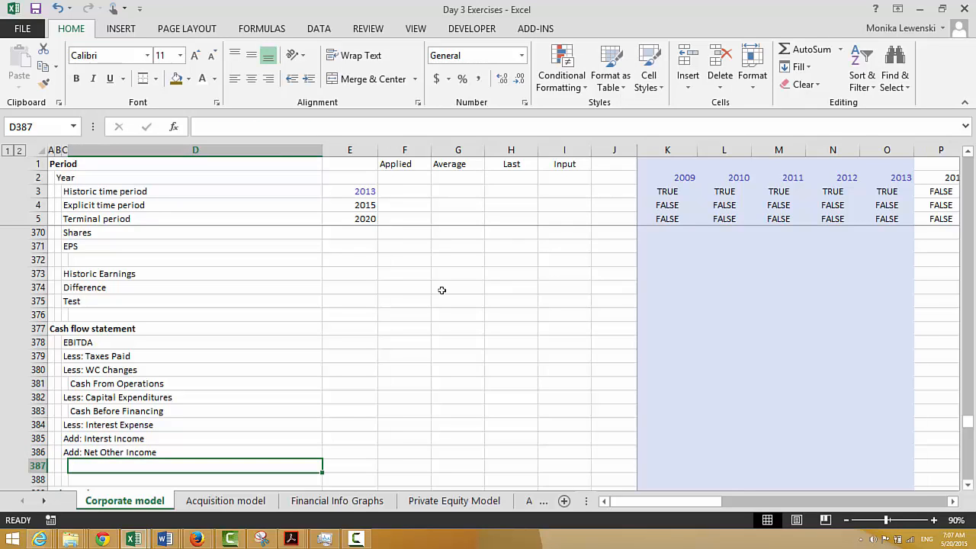
# Enter the indented subtotal Net Cash Flow in D387 and insert a row above it labelled Less: Dividends for Common
pyautogui.write('Net Cash Flow')
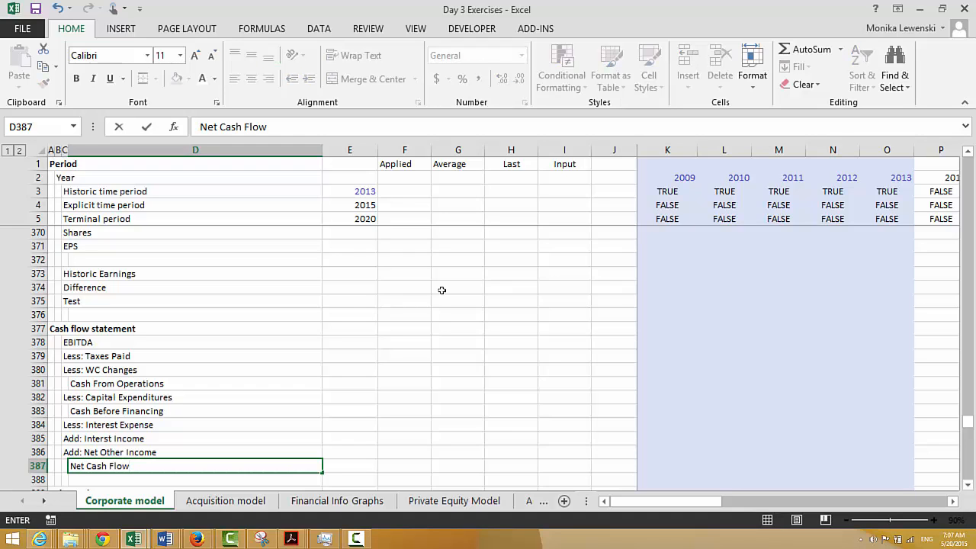
pyautogui.press('Return')
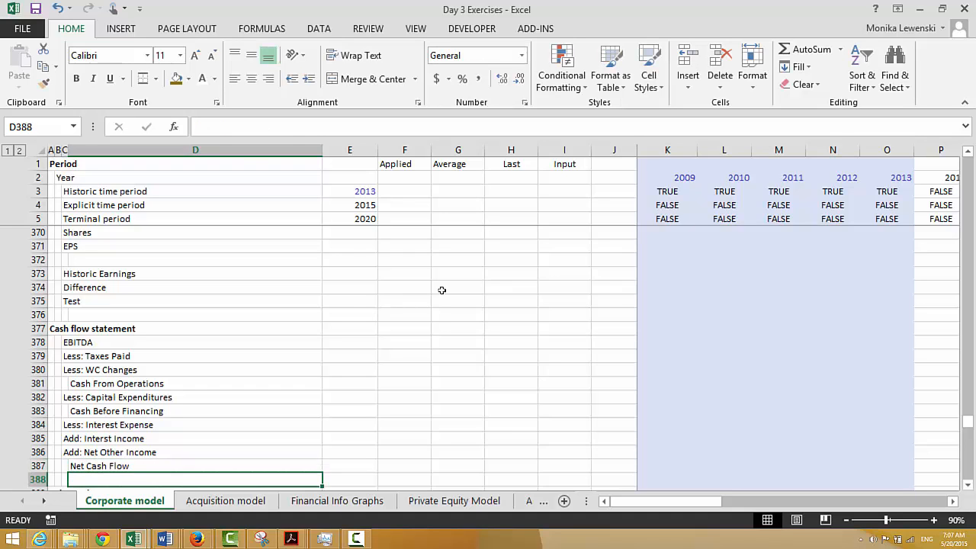
pyautogui.press('Up')
pyautogui.press('Left')
pyautogui.hotkey('shift', 'space')
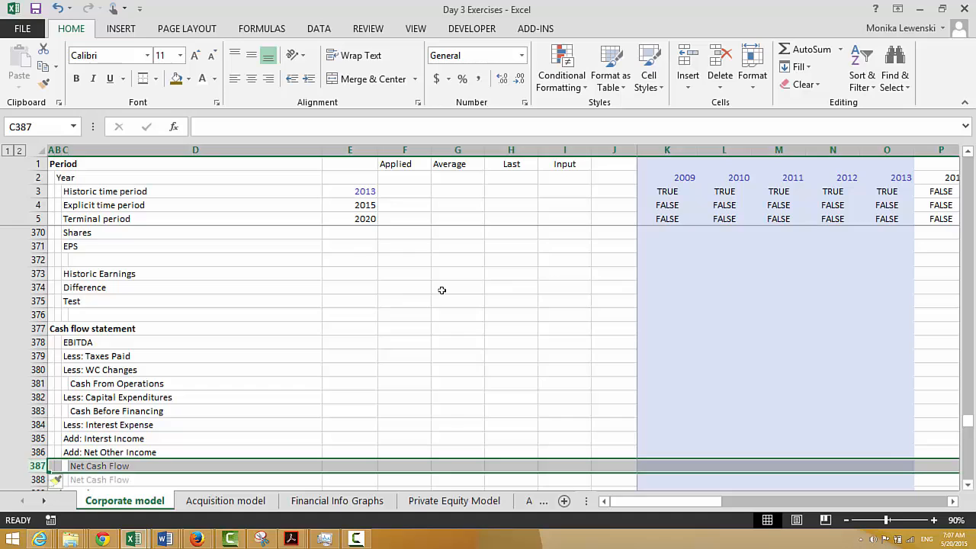
pyautogui.hotkey('ctrl', 'shift', '+')
pyautogui.write('Less: Dividends for Common')
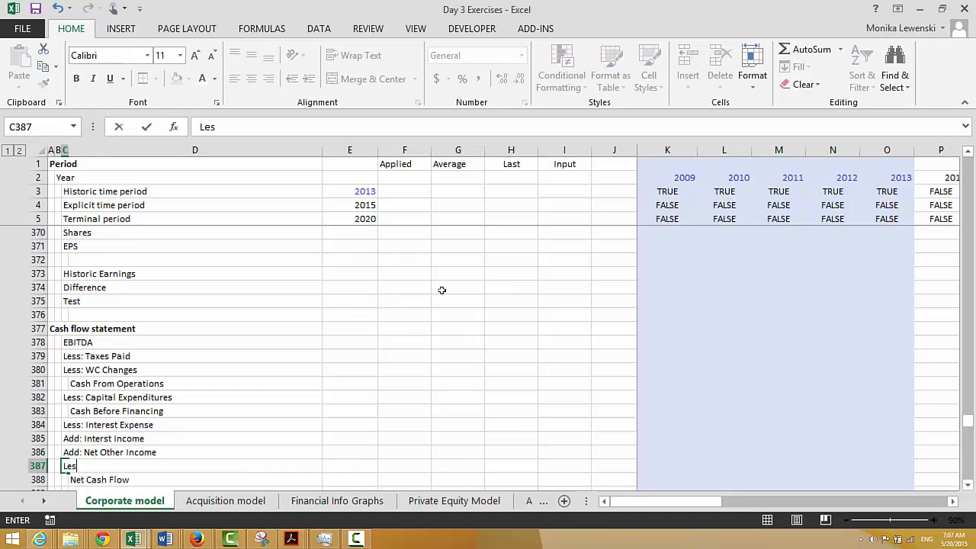
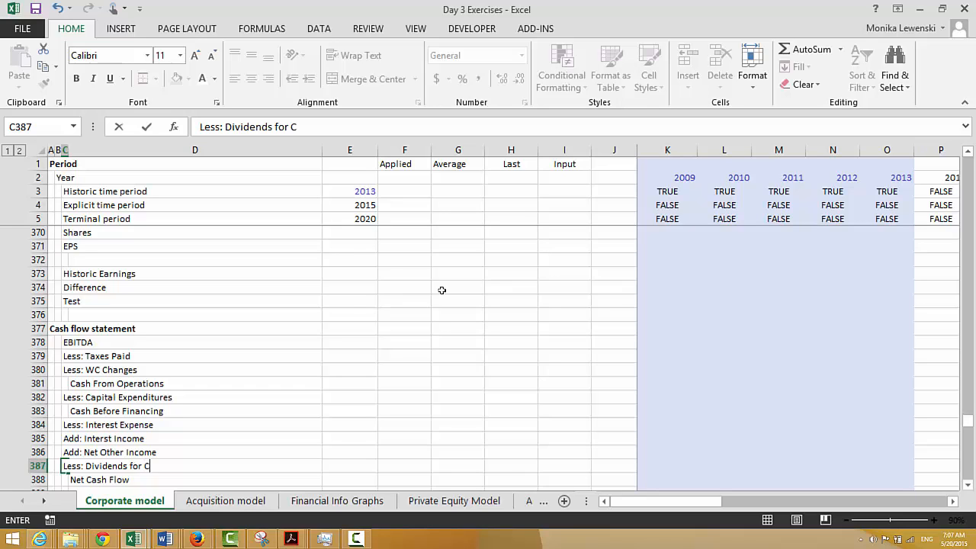
pyautogui.press('Down')
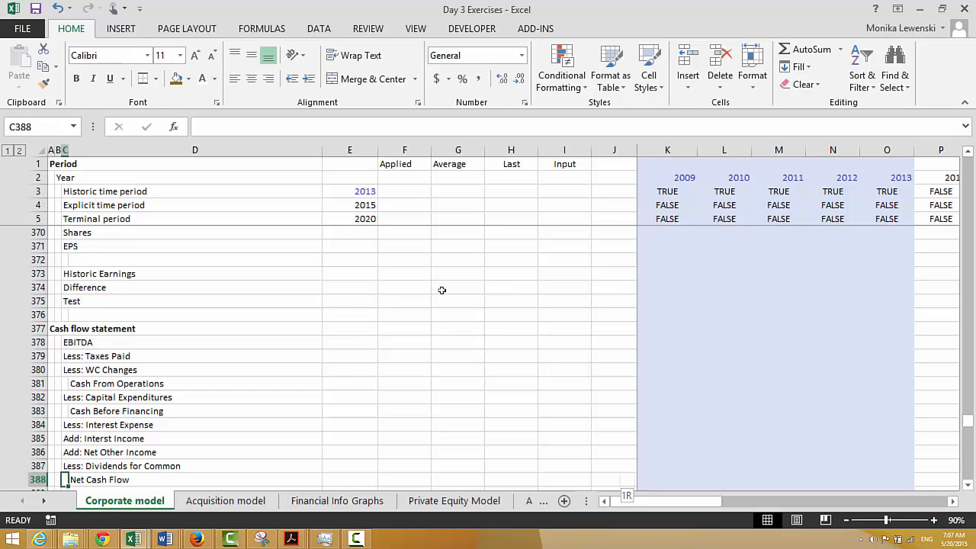
# Insert a blank row at row 388, between Less: Dividends for Common and Net Cash Flow
pyautogui.hotkey('shift', 'space')
pyautogui.write('=')
pyautogui.press('Escape')
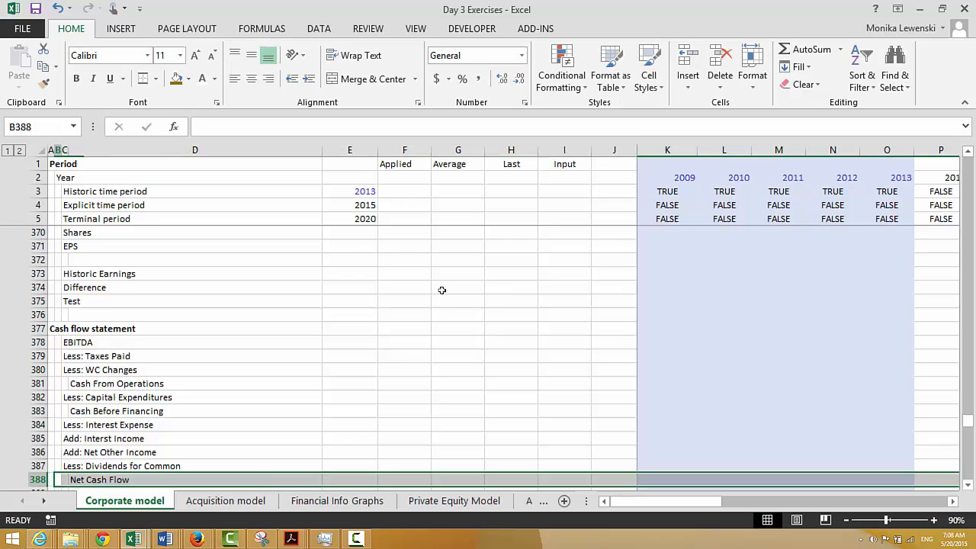
pyautogui.press('Down')
pyautogui.press('Left')
pyautogui.press('Up')
pyautogui.hotkey('shift', 'space')
pyautogui.hotkey('ctrl', 'shift', '+')
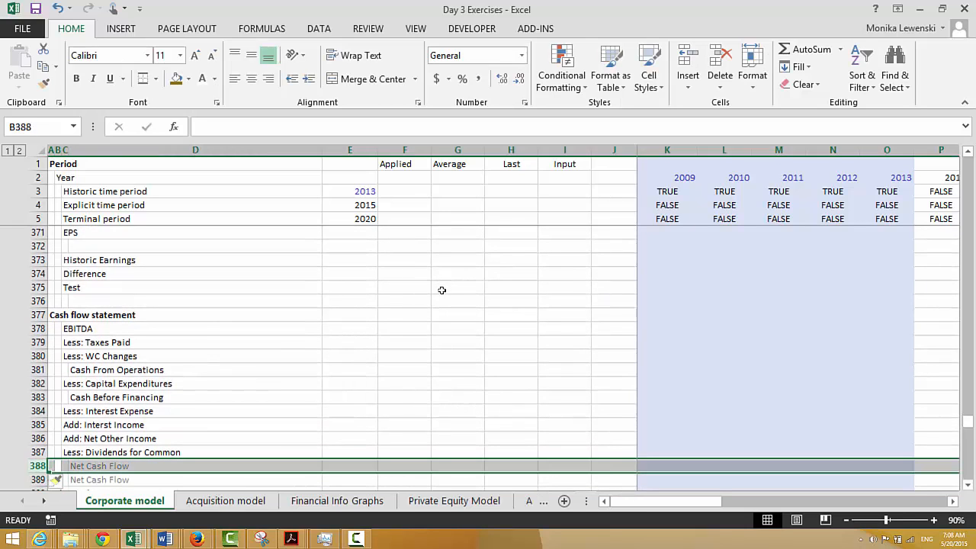
# Enter the label Less: Dividends for Minority in C388
pyautogui.press('Right')
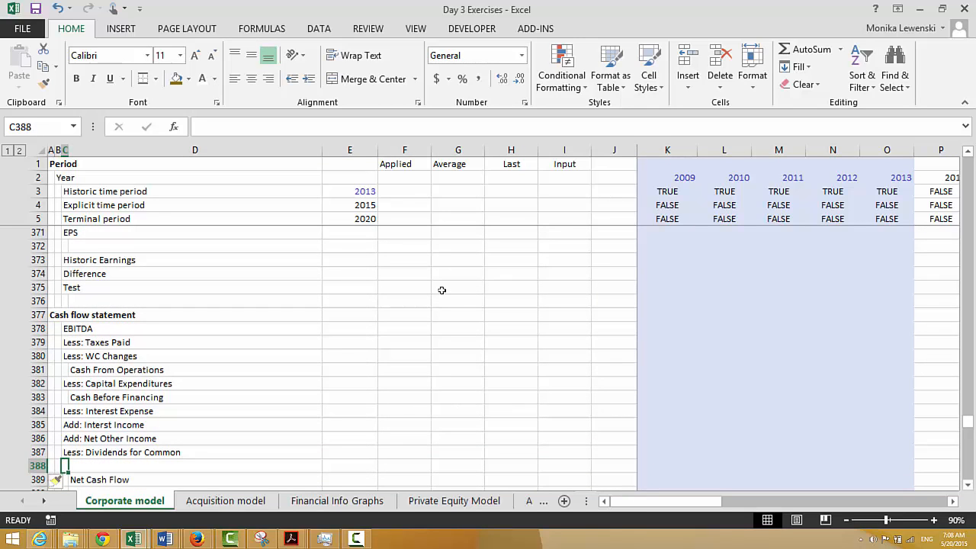
pyautogui.write('LEss')
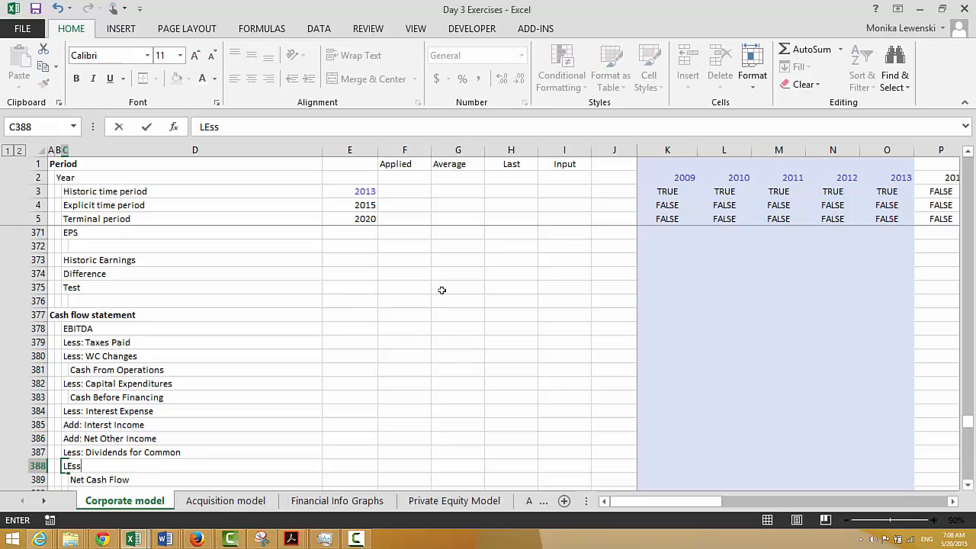
pyautogui.write(': Di')
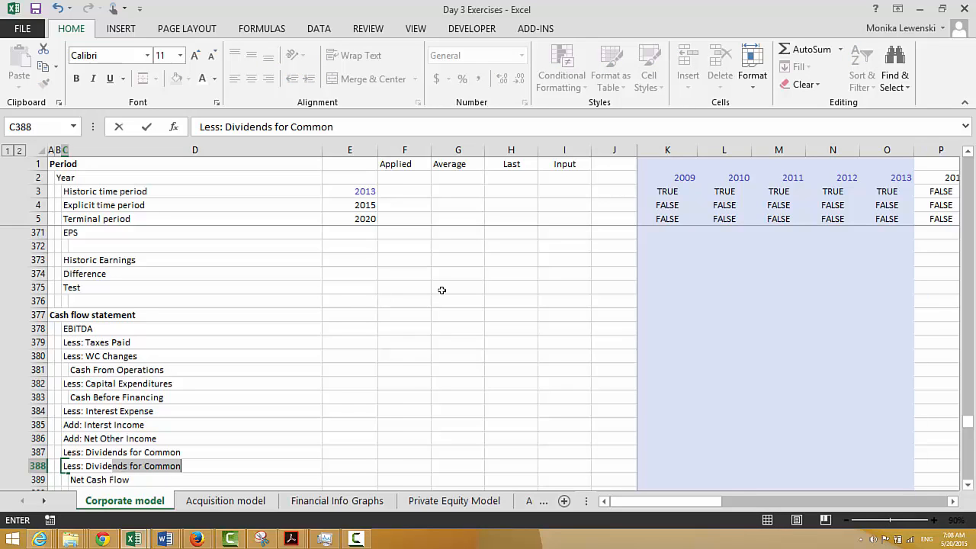
pyautogui.write('vidends fr')
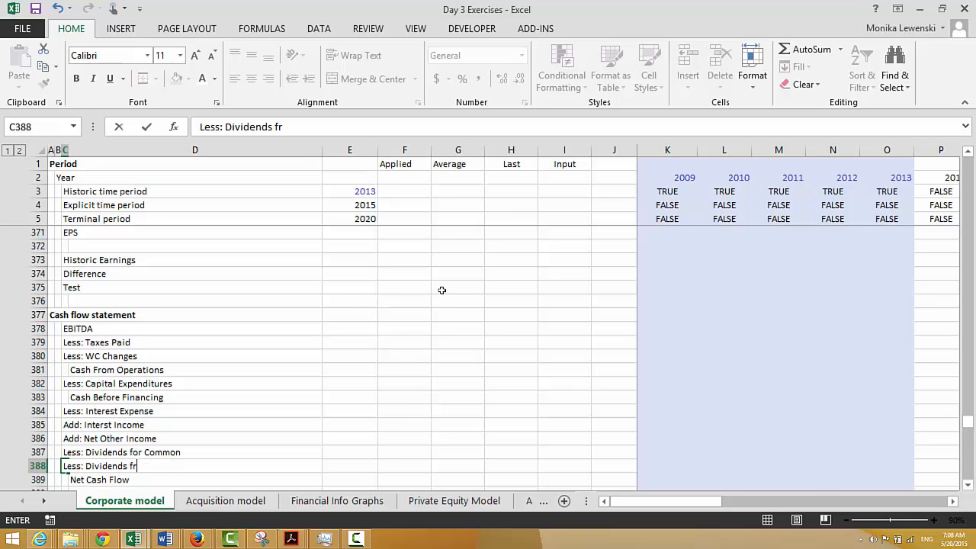
pyautogui.write('o')
pyautogui.press('BackSpace')
pyautogui.press('BackSpace')
pyautogui.write('or minority')
pyautogui.press('Return')
# Insert two blank rows at row 378, between the Cash flow statement heading and EBITDA
pyautogui.press('Up')
pyautogui.press('Up')
pyautogui.press('Up')
pyautogui.press('Up')
pyautogui.press('Up')
pyautogui.press('Up')
pyautogui.press('Up')
pyautogui.press('Up')
pyautogui.press('Up')
pyautogui.press('Up')
pyautogui.press('Up')
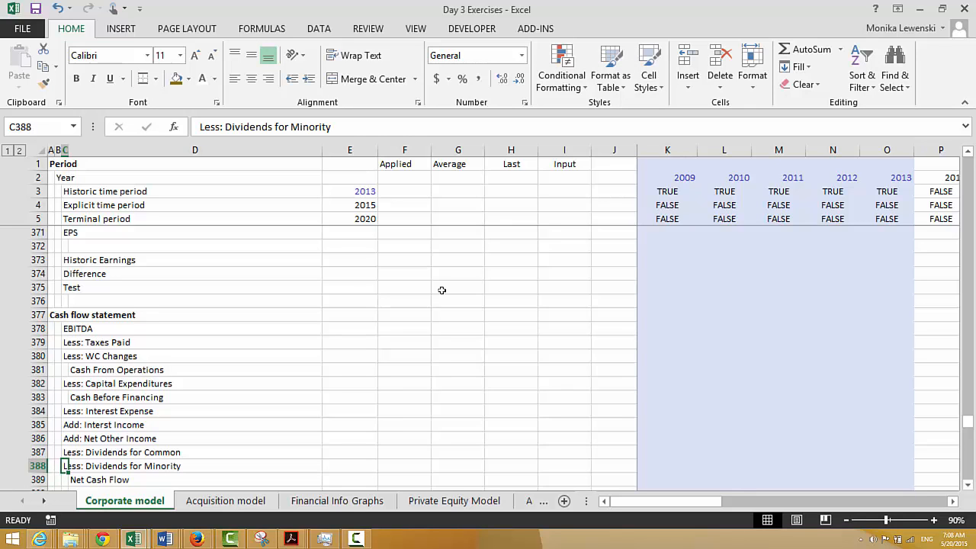
pyautogui.hotkey('shift', 'space')
pyautogui.hotkey('ctrl', 'shift', '+')
pyautogui.hotkey('ctrl', 'shift', '+')
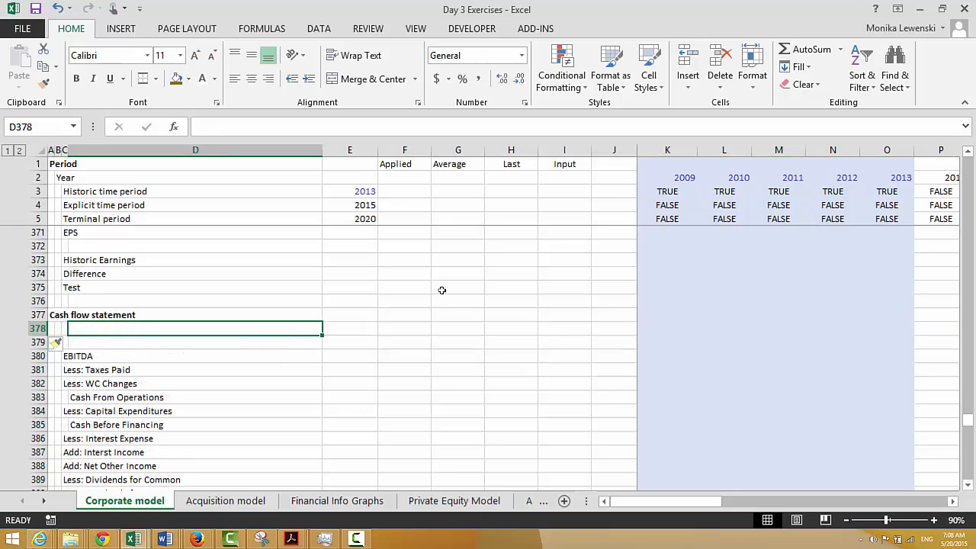
# Enter the label Dividend Payout Ratio in C378 directly under the Cash flow statement heading
pyautogui.press('Left')
pyautogui.write('Di')
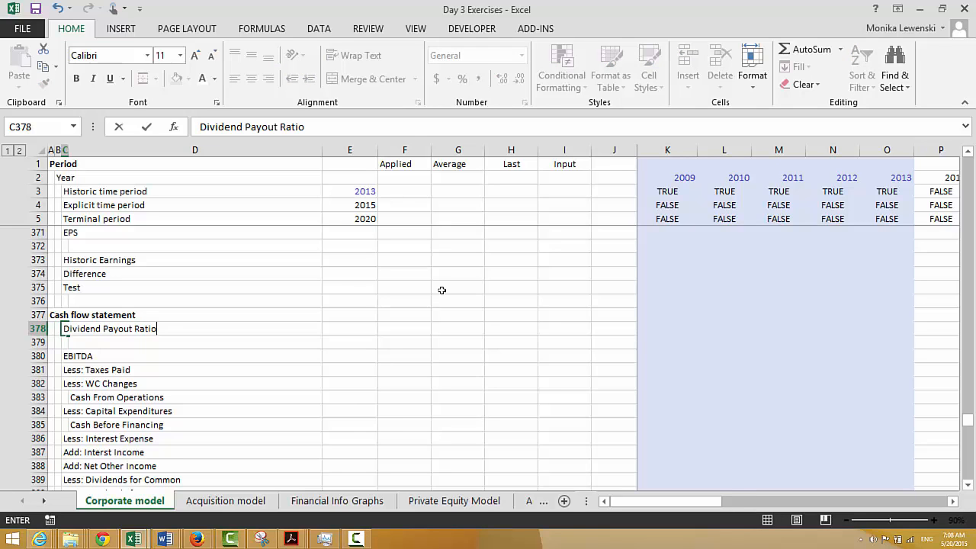
pyautogui.press('Return')
# Review the Cash flow statement labels, from the earnings rows above the section to the empty rows under the Balance sheet heading
pyautogui.press('Down')
pyautogui.press('Down')
pyautogui.press('Down')
pyautogui.press('Down')
pyautogui.press('Down')
pyautogui.press('Down')
pyautogui.press('Down')
pyautogui.press('Down')
pyautogui.press('Down')
pyautogui.press('Down')
pyautogui.press('Down')
pyautogui.press('Down')
pyautogui.press('Down')
pyautogui.press('Down')
pyautogui.press('Down')
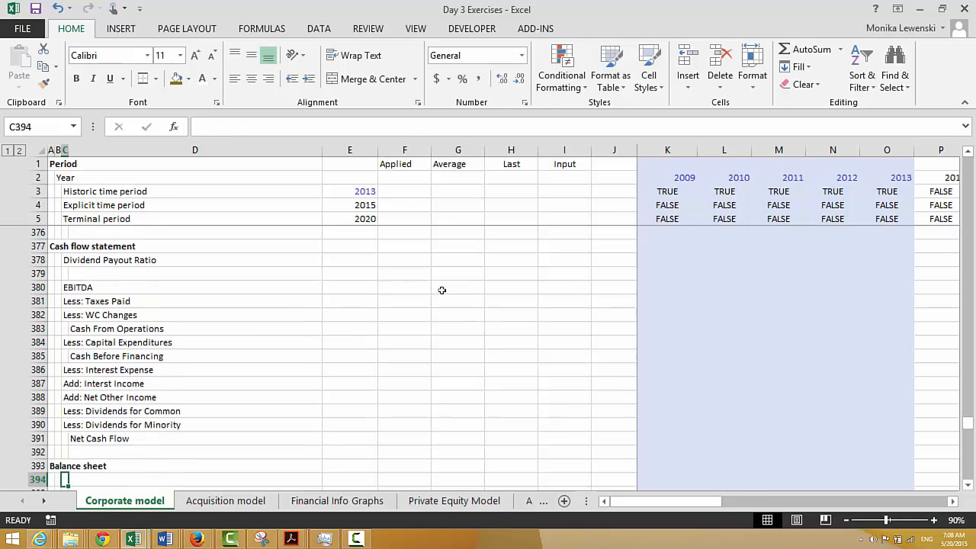
pyautogui.press('Up')
pyautogui.press('Up')
pyautogui.press('Up')
pyautogui.press('Up')
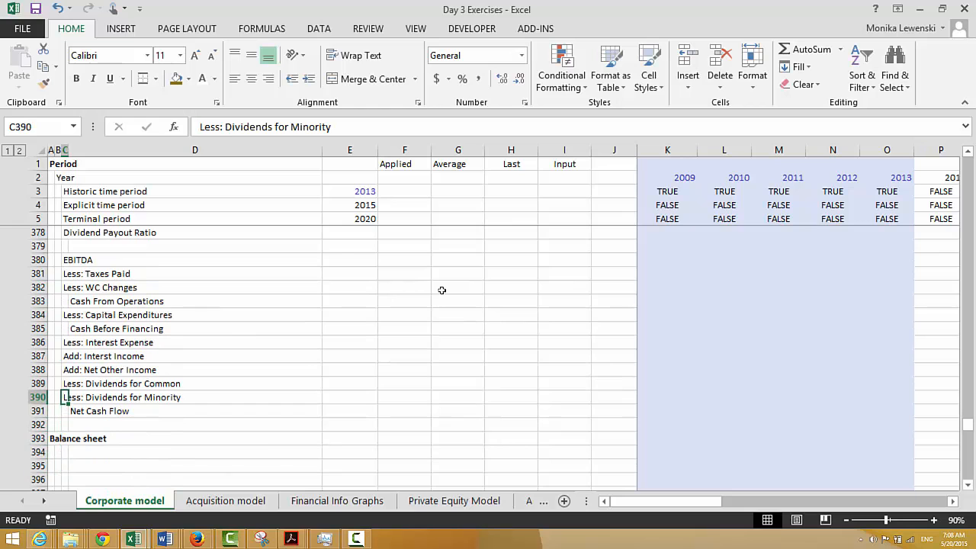
pyautogui.press('Up')
pyautogui.press('Up')
pyautogui.press('Up')
pyautogui.press('Up')
pyautogui.press('Up')
pyautogui.press('Up')
pyautogui.press('Up')
pyautogui.press('Up')
pyautogui.press('Up')
pyautogui.press('Up')
pyautogui.press('Up')
pyautogui.press('Up')
pyautogui.press('Up')
pyautogui.press('Up')
pyautogui.press('Up')
pyautogui.press('Up')
pyautogui.press('Up')
pyautogui.press('Up')
pyautogui.press('Up')
pyautogui.press('Up')
pyautogui.press('Down')
pyautogui.press('Down')
pyautogui.press('Down')
pyautogui.press('Down')
pyautogui.press('Down')
pyautogui.press('Down')
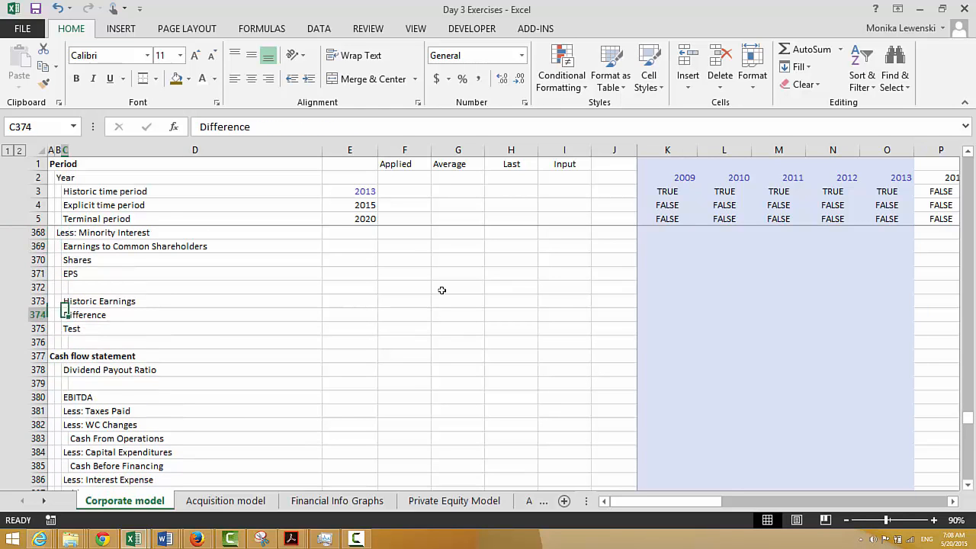
pyautogui.press('Down')
pyautogui.press('Down')
pyautogui.press('Down')
pyautogui.press('Down')
pyautogui.press('Down')
pyautogui.press('Down')
pyautogui.press('Down')
pyautogui.press('Down')
pyautogui.press('Down')
pyautogui.press('Down')
pyautogui.press('Down')
pyautogui.press('Down')
pyautogui.press('Down')
pyautogui.press('Down')
pyautogui.press('Down')
pyautogui.press('Down')
pyautogui.press('Down')
pyautogui.press('Down')
pyautogui.press('Down')
pyautogui.press('Down')
pyautogui.press('Up')
pyautogui.press('Up')
pyautogui.press('Up')
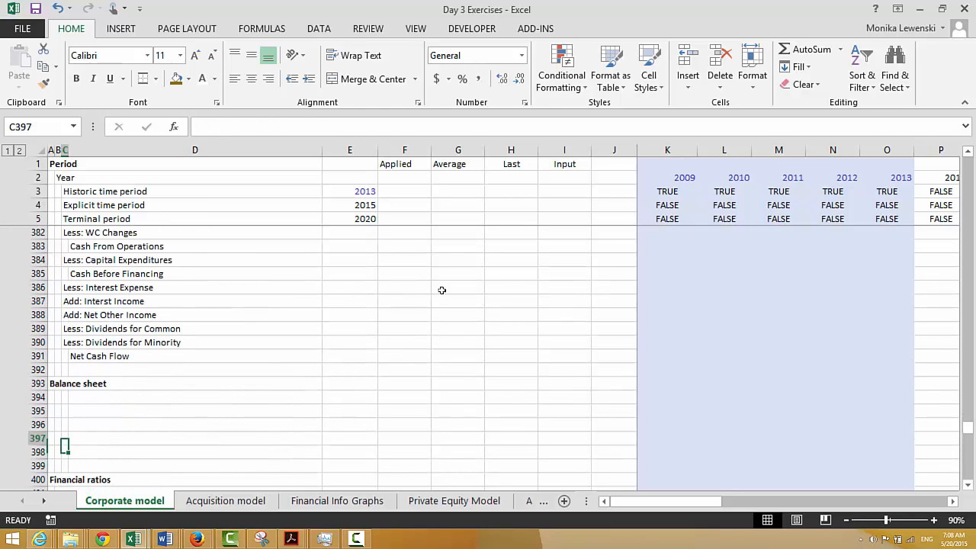
pyautogui.press('Up')
pyautogui.press('Up')
pyautogui.press('Up')
pyautogui.press('Up')
pyautogui.press('Up')
pyautogui.press('Up')
pyautogui.press('Up')
pyautogui.press('Up')
pyautogui.press('Up')
pyautogui.press('Up')
pyautogui.press('Up')
pyautogui.press('Up')
pyautogui.press('Up')
pyautogui.press('Up')
pyautogui.press('Up')
pyautogui.press('Up')
pyautogui.press('Up')
pyautogui.press('Up')
pyautogui.press('Up')
pyautogui.press('Up')
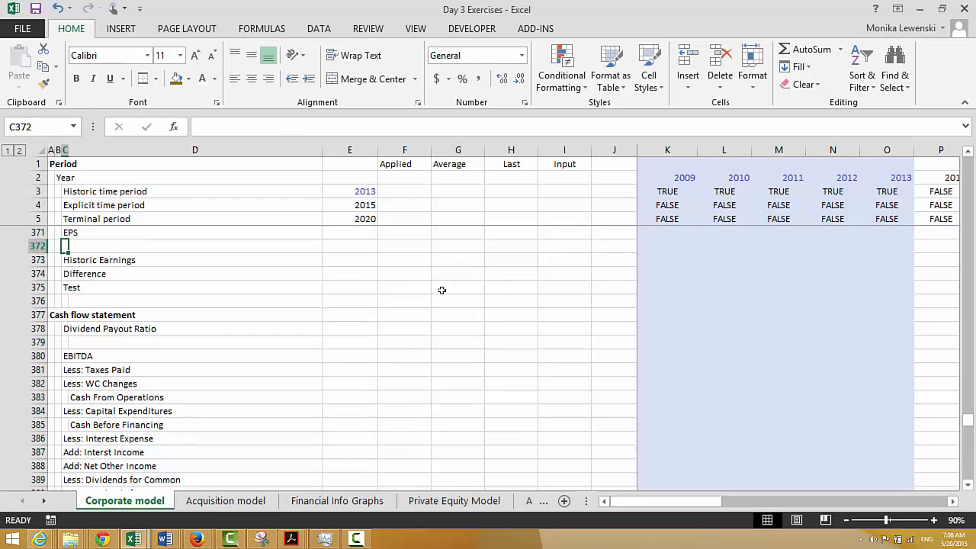
pyautogui.press('Down')
pyautogui.press('Down')
pyautogui.press('Down')
pyautogui.press('Down')
pyautogui.press('Down')
pyautogui.press('Down')
pyautogui.press('Down')
pyautogui.press('Down')
pyautogui.press('Down')
pyautogui.press('Down')
pyautogui.press('Down')
pyautogui.press('Down')
pyautogui.press('Down')
pyautogui.press('Down')
pyautogui.press('Down')
pyautogui.press('Down')
pyautogui.press('Down')
pyautogui.press('Down')
pyautogui.press('Down')
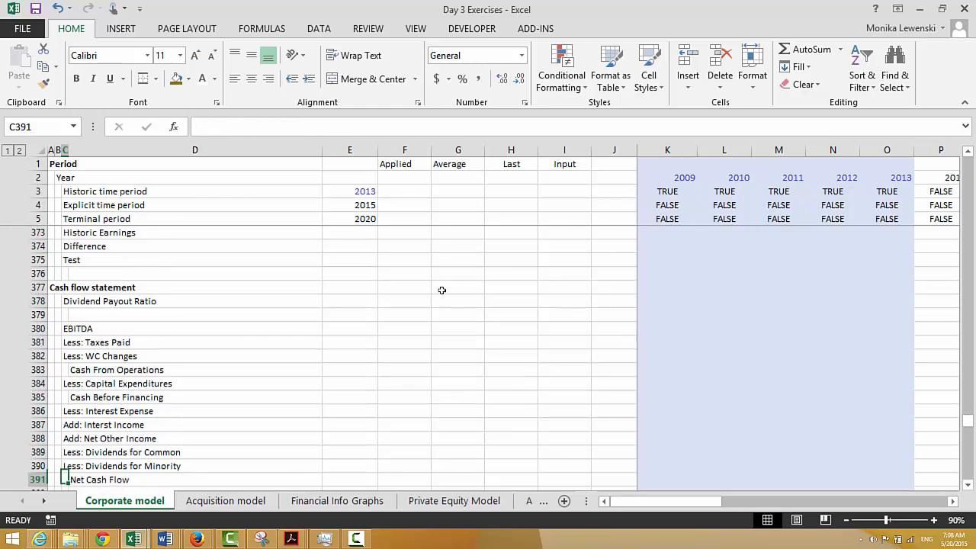
pyautogui.press('Down')
pyautogui.press('Down')
pyautogui.press('Down')
pyautogui.press('Down')
pyautogui.press('Down')
pyautogui.press('Down')
pyautogui.press('Down')
pyautogui.press('Up')
pyautogui.press('Up')
pyautogui.press('Up')
pyautogui.press('Up')
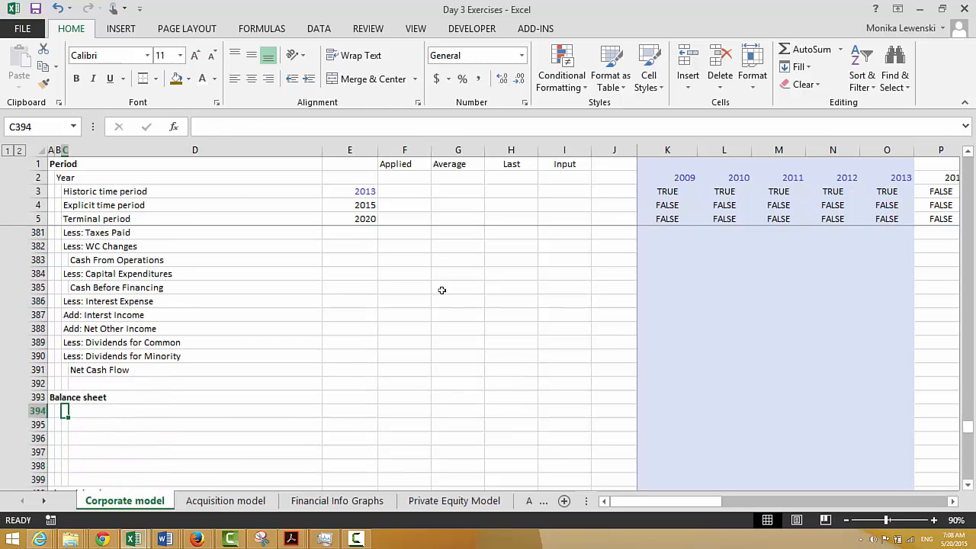
# Insert eight blank rows at row 398, in the empty area between the Balance sheet and Financial ratios headings
pyautogui.press('Down')
pyautogui.press('Down')
pyautogui.press('Down')
pyautogui.press('Down')
pyautogui.press('Down')
pyautogui.press('Down')
pyautogui.press('Down')
pyautogui.press('Down')
pyautogui.press('Down')
pyautogui.press('Down')
pyautogui.press('Down')
pyautogui.press('Down')
pyautogui.press('Down')
pyautogui.press('Down')
pyautogui.press('Down')
pyautogui.press('Down')
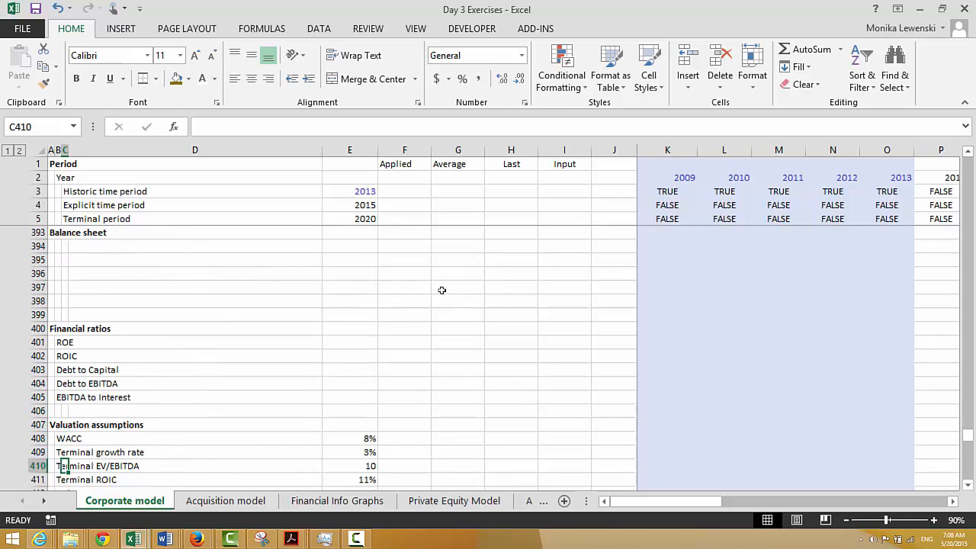
pyautogui.press('Up')
pyautogui.press('Up')
pyautogui.press('Up')
pyautogui.press('Up')
pyautogui.press('Up')
pyautogui.press('Up')
pyautogui.press('Up')
pyautogui.press('Up')
pyautogui.press('Up')
pyautogui.press('Up')
pyautogui.press('Up')
pyautogui.press('Up')
pyautogui.hotkey('shift', 'space')
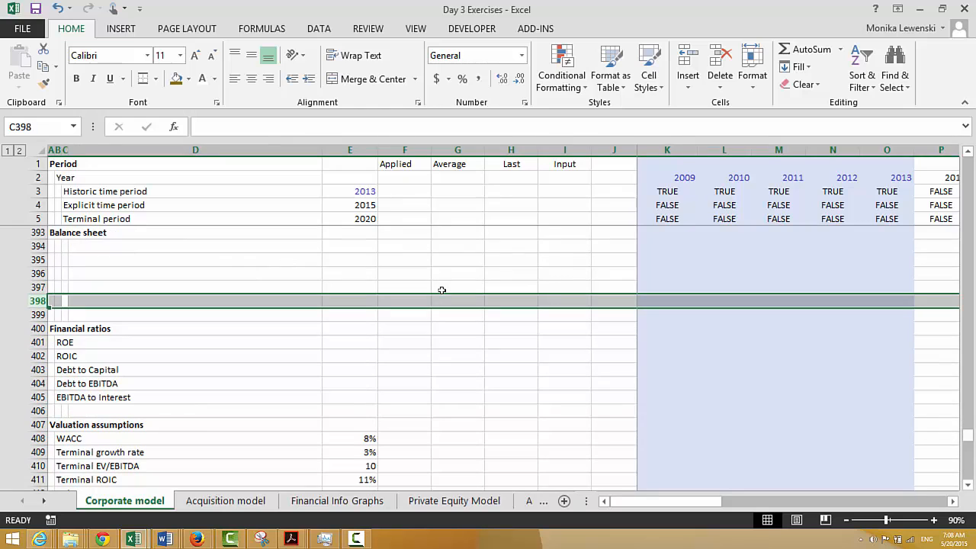
pyautogui.hotkey('ctrl', 'shift', '+')
pyautogui.hotkey('ctrl', 'shift', '+')
pyautogui.hotkey('ctrl', 'shift', '+')
pyautogui.hotkey('ctrl', 'shift', '+')
pyautogui.hotkey('ctrl', 'shift', '+')
pyautogui.hotkey('ctrl', 'shift', '+')
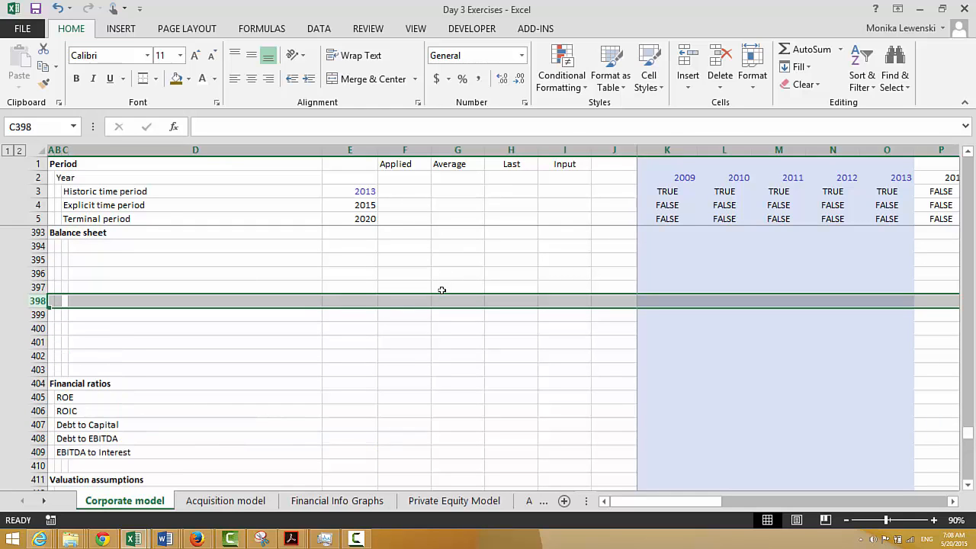
# Review the labels above the Balance sheet heading, from the EBIT and earnings rows through the Cash flow statement to Net Cash Flow
pyautogui.press('Up')
pyautogui.press('Up')
pyautogui.press('Up')
pyautogui.press('Up')
pyautogui.press('Up')
pyautogui.press('Up')
pyautogui.press('Up')
pyautogui.press('Up')
pyautogui.press('Up')
pyautogui.press('Up')
pyautogui.press('Up')
pyautogui.press('Up')
pyautogui.press('Up')
pyautogui.press('Up')
pyautogui.press('Up')
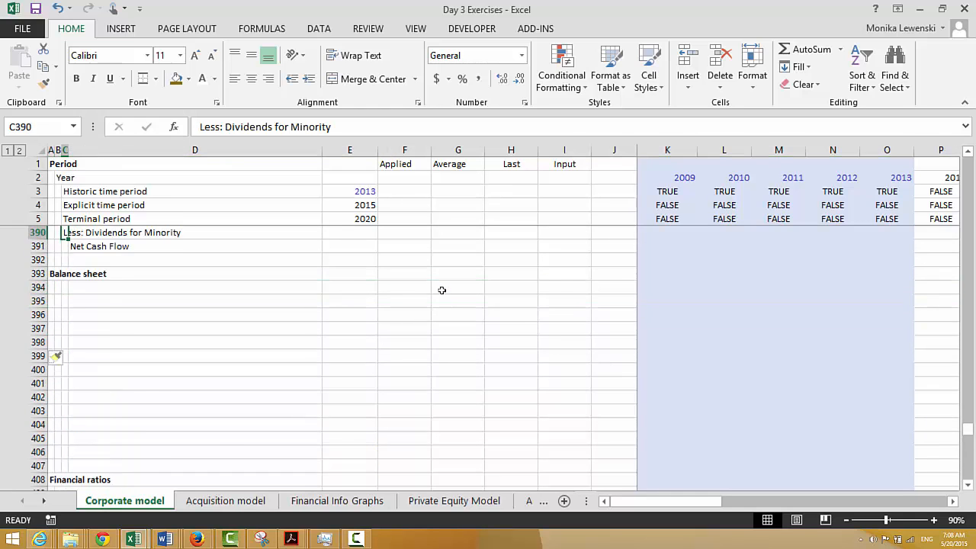
pyautogui.press('Up')
pyautogui.press('Up')
pyautogui.press('Up')
pyautogui.press('Up')
pyautogui.press('Up')
pyautogui.press('Up')
pyautogui.press('Up')
pyautogui.press('Up')
pyautogui.press('Up')
pyautogui.press('Up')
pyautogui.press('Up')
pyautogui.press('Up')
pyautogui.press('Up')
pyautogui.press('Up')
pyautogui.press('Up')
pyautogui.press('Up')
pyautogui.press('Up')
pyautogui.press('Up')
pyautogui.press('Up')
pyautogui.press('Up')
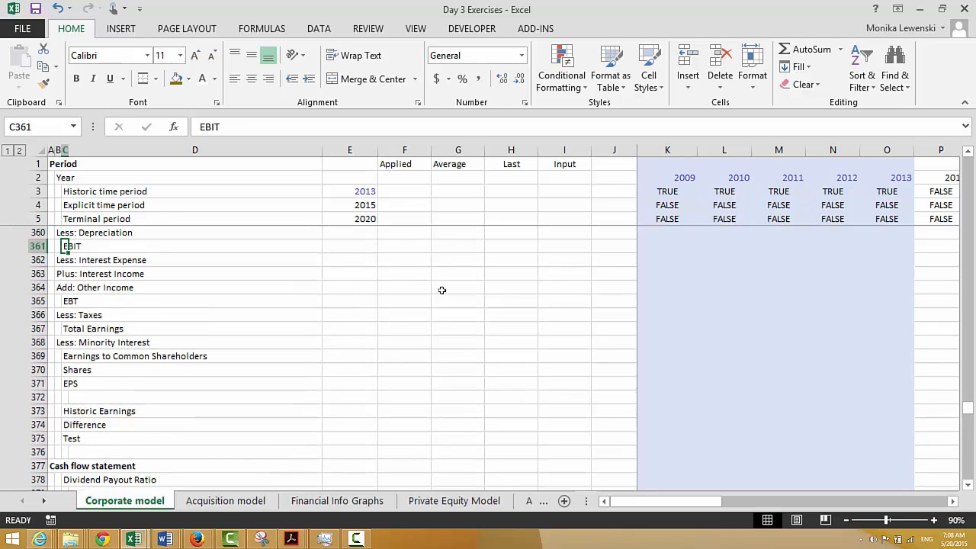
pyautogui.press('Down')
pyautogui.press('Down')
pyautogui.press('Down')
pyautogui.press('Down')
pyautogui.press('Down')
pyautogui.press('Down')
pyautogui.press('Down')
pyautogui.press('Down')
pyautogui.press('Down')
pyautogui.press('Down')
pyautogui.press('Down')
pyautogui.press('Down')
pyautogui.press('Down')
pyautogui.press('Down')
pyautogui.press('Down')
pyautogui.press('Down')
pyautogui.press('Down')
pyautogui.press('Down')
pyautogui.press('Down')
pyautogui.press('Down')
pyautogui.press('Down')
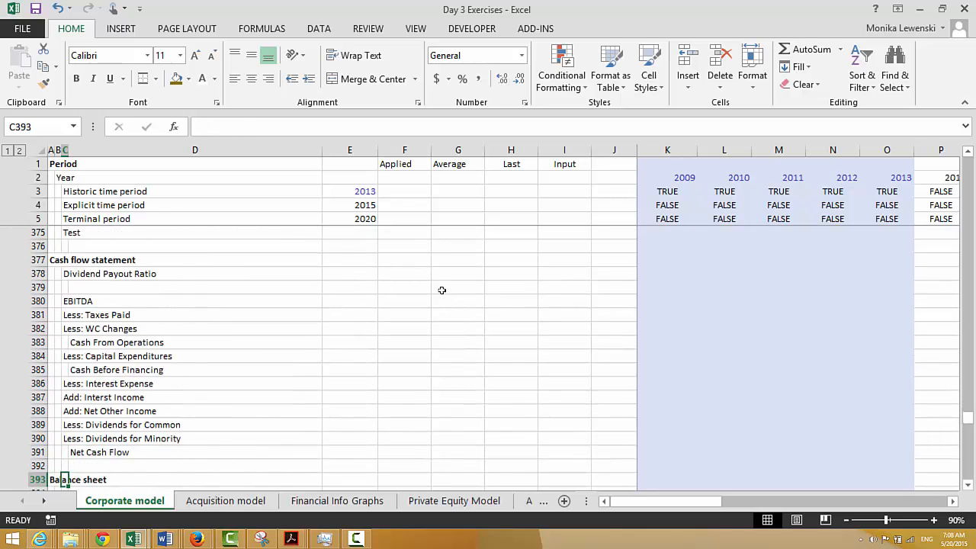
# Examine the empty Balance sheet rows and the Financial ratios labels below them, from ROE to EBITDA to Interest
pyautogui.press('Down')
pyautogui.press('Down')
pyautogui.press('Down')
pyautogui.press('Down')
pyautogui.press('Down')
pyautogui.press('Down')
pyautogui.press('Down')
pyautogui.press('Down')
pyautogui.press('Down')
pyautogui.press('Down')
pyautogui.press('Down')
pyautogui.press('Down')
pyautogui.press('Down')
pyautogui.press('Down')
pyautogui.press('Up')
pyautogui.press('Up')
pyautogui.press('Up')
pyautogui.press('Up')
pyautogui.press('Up')
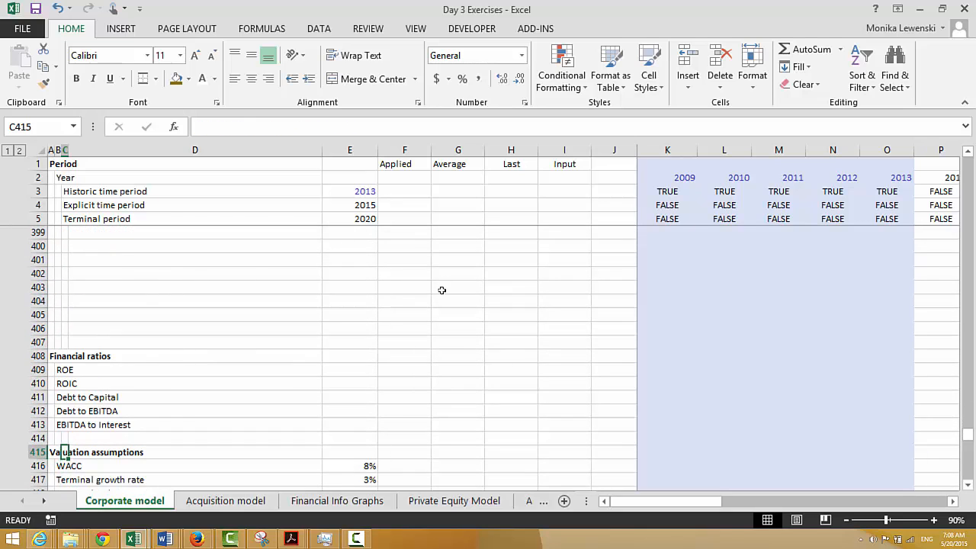
pyautogui.press('Up')
pyautogui.press('Left')
pyautogui.press('Up')
pyautogui.press('Up')
pyautogui.press('Right')
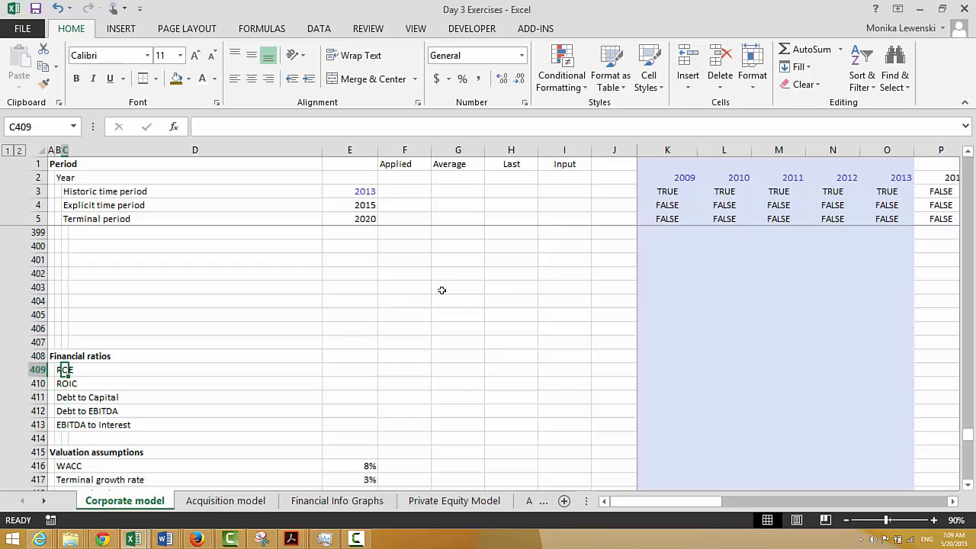
# Look along the ROE row across the historic and forecast year columns, then return to its label
pyautogui.press('Right')
pyautogui.press('Right')
pyautogui.press('Right')
pyautogui.press('Right')
pyautogui.press('Right')
pyautogui.press('Right')
pyautogui.press('Right')
pyautogui.press('Right')
pyautogui.press('Right')
pyautogui.press('Right')
pyautogui.press('Right')
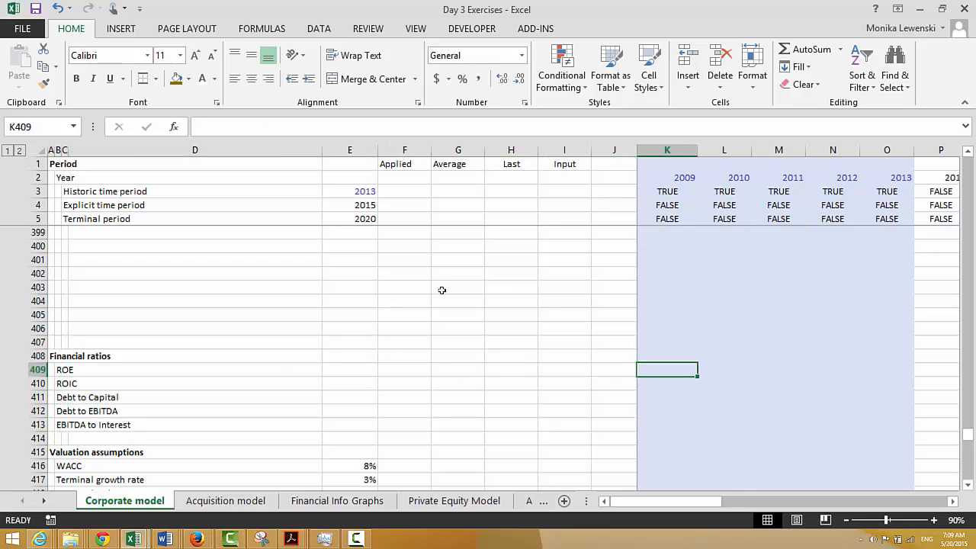
pyautogui.press('Right')
pyautogui.press('Right')
pyautogui.press('Right')
pyautogui.press('Right')
pyautogui.press('Right')
pyautogui.press('Right')
pyautogui.press('Right')
pyautogui.press('Right')
pyautogui.press('Right')
pyautogui.press('Right')
pyautogui.press('Right')
pyautogui.press('Right')
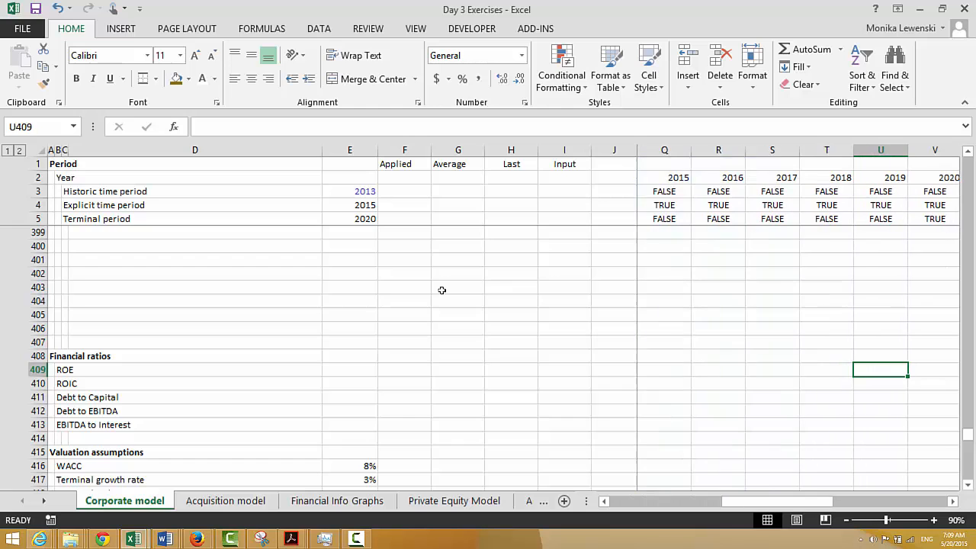
pyautogui.press('Left')
pyautogui.press('Left')
pyautogui.press('Left')
pyautogui.press('Left')
pyautogui.press('Left')
pyautogui.press('Left')
pyautogui.press('Left')
pyautogui.press('Left')
pyautogui.press('Left')
pyautogui.press('Left')
pyautogui.press('Left')
pyautogui.press('Left')
pyautogui.press('Left')
pyautogui.press('Left')
pyautogui.press('Left')
pyautogui.press('Left')
pyautogui.press('Left')
pyautogui.press('Left')
pyautogui.press('Left')
pyautogui.press('Left')
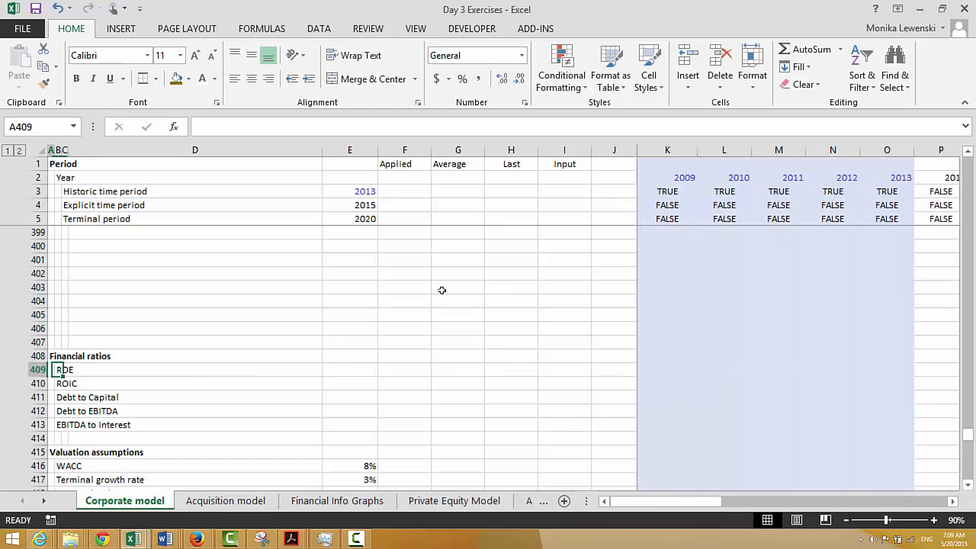
# Look along the ROIC row across the historic and forecast year columns past 2023, then return to its label
pyautogui.press('Down')
pyautogui.press('Right')
pyautogui.press('Right')
pyautogui.press('Right')
pyautogui.press('Right')
pyautogui.press('Right')
pyautogui.press('Right')
pyautogui.press('Right')
pyautogui.press('Right')
pyautogui.press('Right')
pyautogui.press('Right')
pyautogui.press('Right')
pyautogui.press('Right')
pyautogui.press('Right')
pyautogui.press('Left')
pyautogui.press('Left')
pyautogui.press('Left')
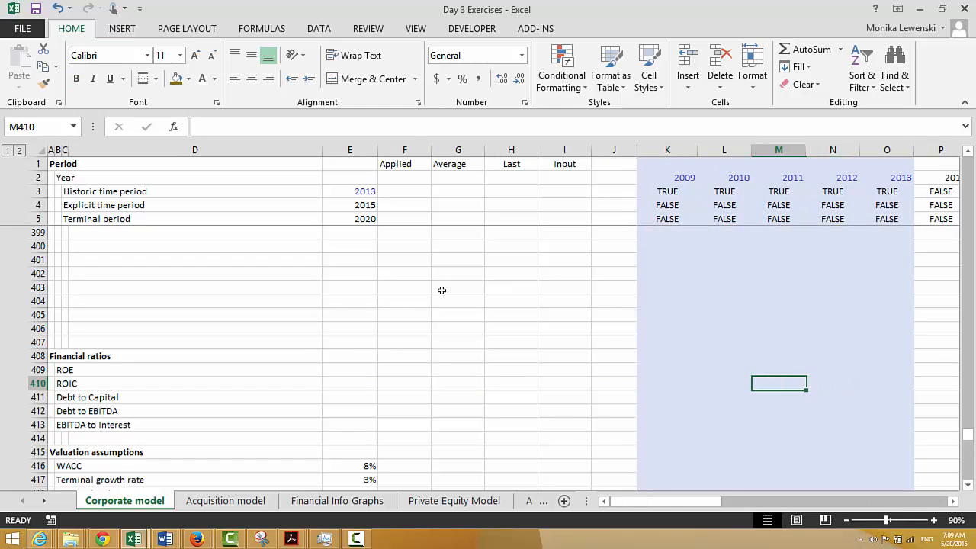
pyautogui.press('Right')
pyautogui.press('Right')
pyautogui.press('Right')
pyautogui.press('Right')
pyautogui.press('Right')
pyautogui.press('Right')
pyautogui.press('Right')
pyautogui.press('Right')
pyautogui.press('Right')
pyautogui.press('Right')
pyautogui.press('Right')
pyautogui.press('Right')
pyautogui.press('Right')
pyautogui.press('Right')
pyautogui.press('Right')
pyautogui.press('Right')
pyautogui.press('Right')
pyautogui.press('Right')
pyautogui.press('Right')
pyautogui.press('Right')
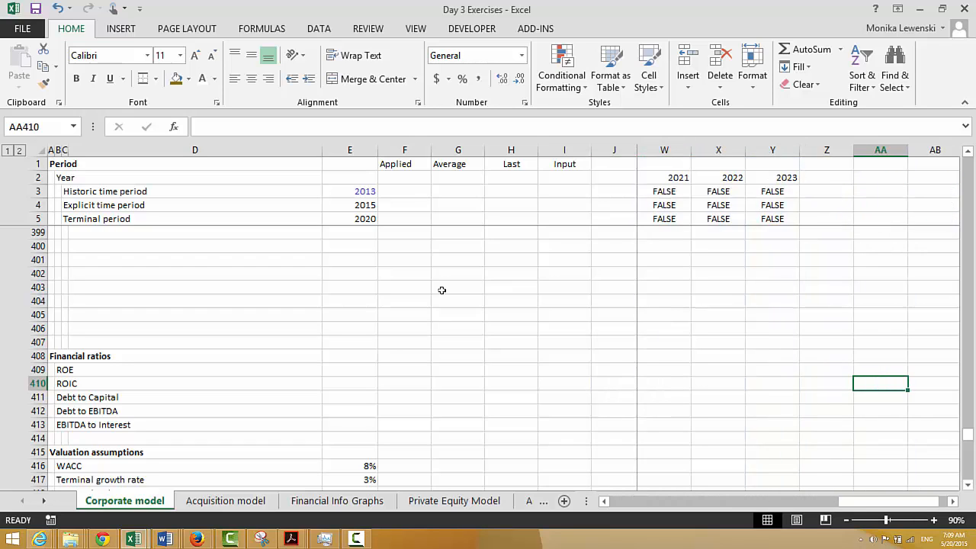
pyautogui.press('Left')
pyautogui.press('Left')
pyautogui.press('Left')
pyautogui.press('Left')
pyautogui.press('Left')
pyautogui.press('Left')
pyautogui.press('Left')
pyautogui.press('Left')
pyautogui.press('Left')
pyautogui.press('Left')
pyautogui.press('Left')
pyautogui.press('Left')
pyautogui.press('Left')
pyautogui.press('Left')
pyautogui.press('Left')
pyautogui.press('Left')
pyautogui.press('Left')
pyautogui.press('Left')
pyautogui.press('Left')
pyautogui.press('Left')
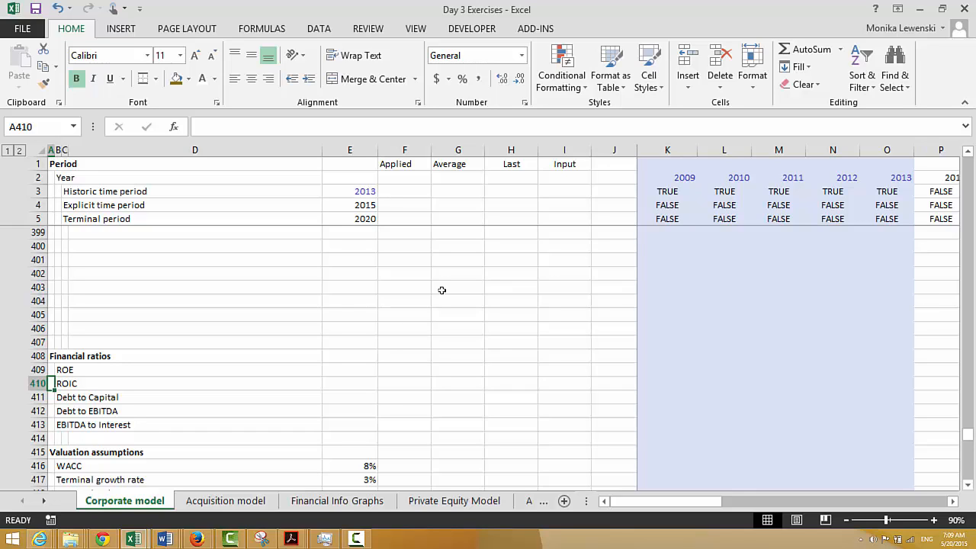
# Examine the remaining Financial ratios labels, from Debt to Capital to EBITDA to Interest, and the empty rows above that heading
pyautogui.press('Down')
pyautogui.press('Right')
pyautogui.press('Left')
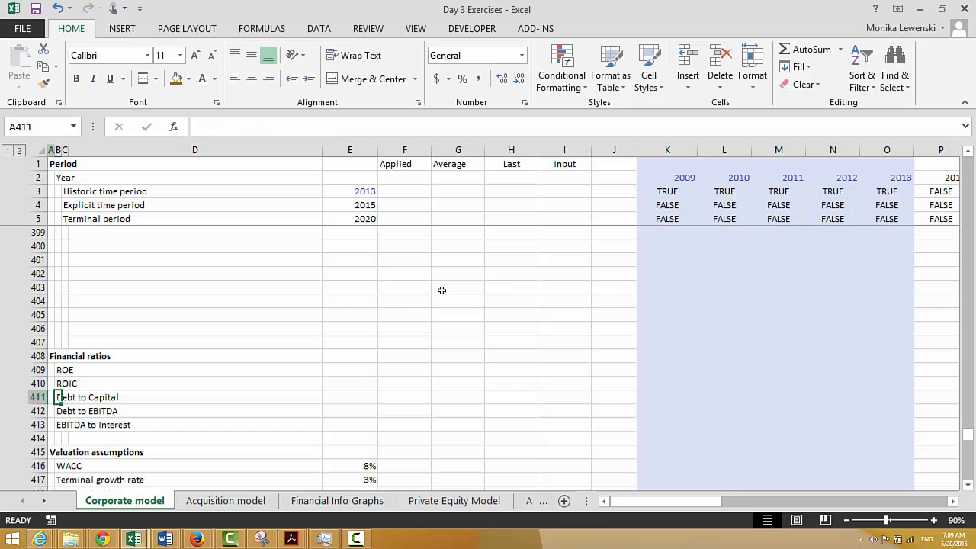
pyautogui.press('Right')
pyautogui.press('Right')
pyautogui.press('Down')
pyautogui.press('Down')
pyautogui.press('Down')
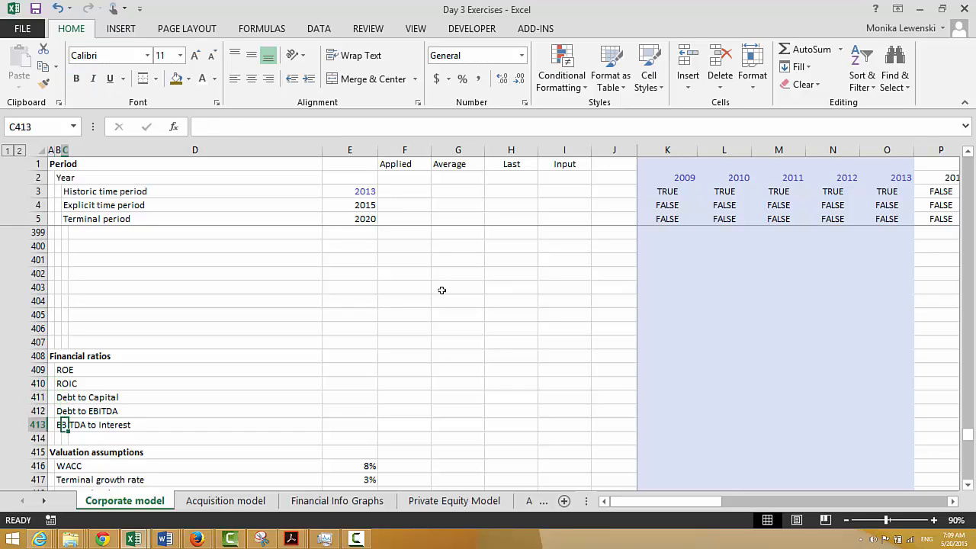
pyautogui.press('Left')
pyautogui.press('Up')
pyautogui.press('Up')
pyautogui.press('Up')
pyautogui.press('Up')
pyautogui.press('Up')
pyautogui.press('Up')
pyautogui.press('Up')
pyautogui.press('Up')
pyautogui.press('Up')
pyautogui.press('Up')
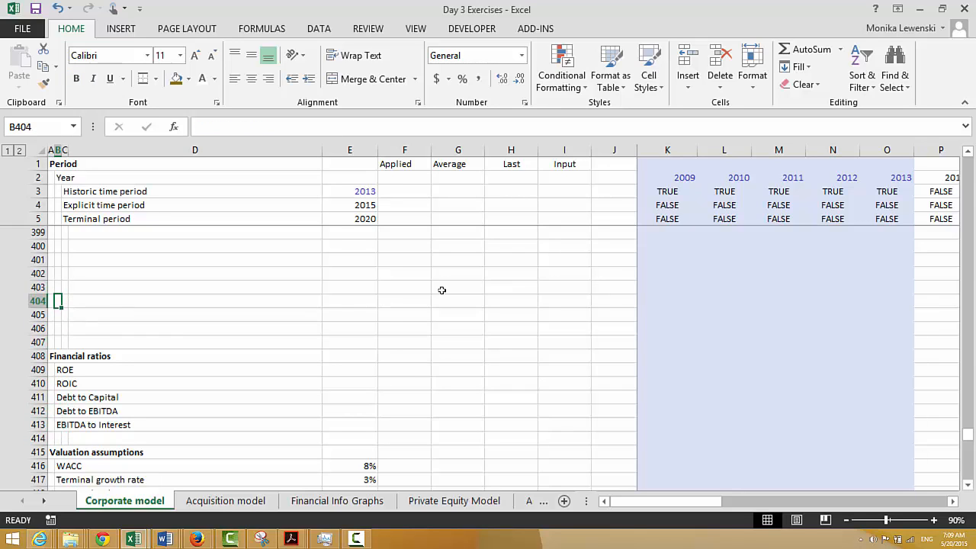
pyautogui.press('Down')
pyautogui.press('Down')
pyautogui.press('Down')
pyautogui.press('Down')
pyautogui.press('Down')
pyautogui.press('Down')
pyautogui.press('Down')
pyautogui.press('Down')
pyautogui.press('Down')
pyautogui.press('Down')
pyautogui.press('Down')
pyautogui.press('Down')
pyautogui.press('Down')
# Review the empty Balance sheet rows and the Cash flow statement labels above them, up to Dividend Payout Ratio
pyautogui.press('Up')
pyautogui.press('Up')
pyautogui.press('Up')
pyautogui.press('Up')
pyautogui.press('Up')
pyautogui.press('Up')
pyautogui.press('Up')
pyautogui.press('Up')
pyautogui.press('Up')
pyautogui.press('Up')
pyautogui.press('Up')
pyautogui.press('Up')
pyautogui.press('Up')
pyautogui.press('Up')
pyautogui.press('Up')
pyautogui.press('Up')
pyautogui.press('Up')
pyautogui.press('Up')
pyautogui.press('Up')
pyautogui.press('Up')
pyautogui.press('Up')
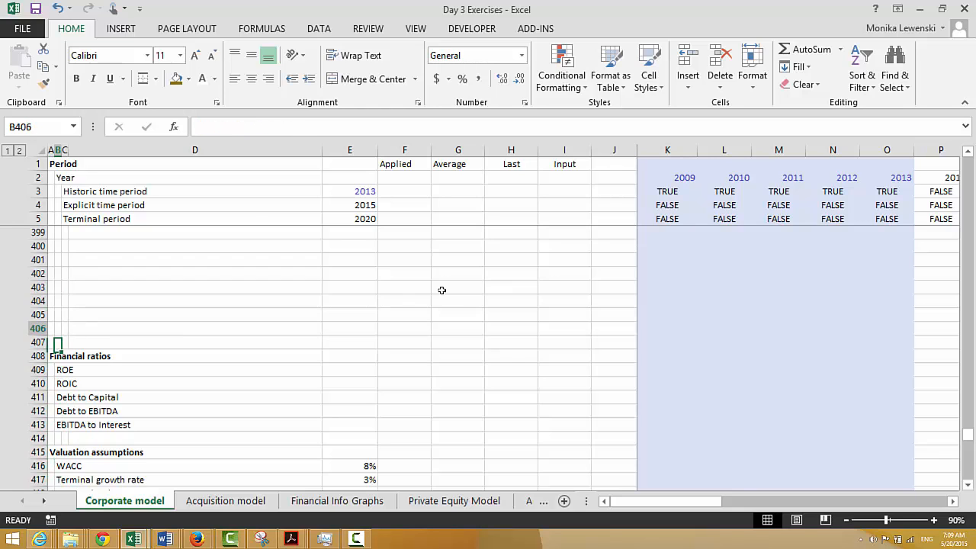
pyautogui.press('Up')
pyautogui.press('Up')
pyautogui.press('Up')
pyautogui.press('Up')
pyautogui.press('Up')
pyautogui.press('Up')
pyautogui.press('Up')
pyautogui.press('Up')
pyautogui.press('Up')
pyautogui.press('Up')
pyautogui.press('Up')
pyautogui.press('Up')
pyautogui.press('Up')
pyautogui.press('Up')
pyautogui.press('Up')
pyautogui.press('Up')
pyautogui.press('Up')
pyautogui.press('Up')
pyautogui.press('Down')
pyautogui.press('Down')
pyautogui.press('Down')
pyautogui.press('Down')
pyautogui.press('Down')
pyautogui.press('Down')
pyautogui.press('Down')
pyautogui.press('Down')
pyautogui.press('Down')
pyautogui.press('Down')
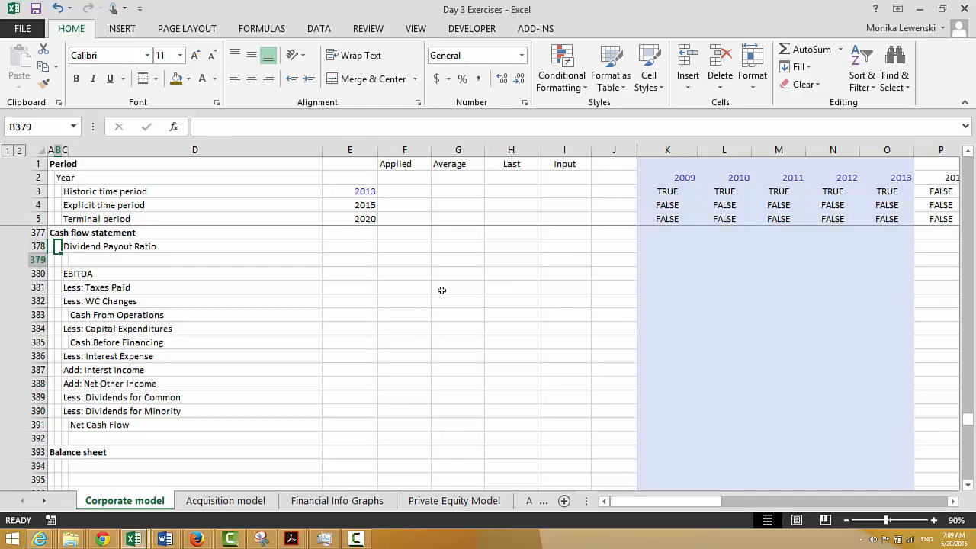
# Enter the subheading Common Equity in B394, directly below the Balance sheet heading
pyautogui.press('Down')
pyautogui.press('Down')
pyautogui.press('Down')
pyautogui.press('Down')
pyautogui.press('Down')
pyautogui.press('Down')
pyautogui.press('Down')
pyautogui.press('Down')
pyautogui.press('Up')
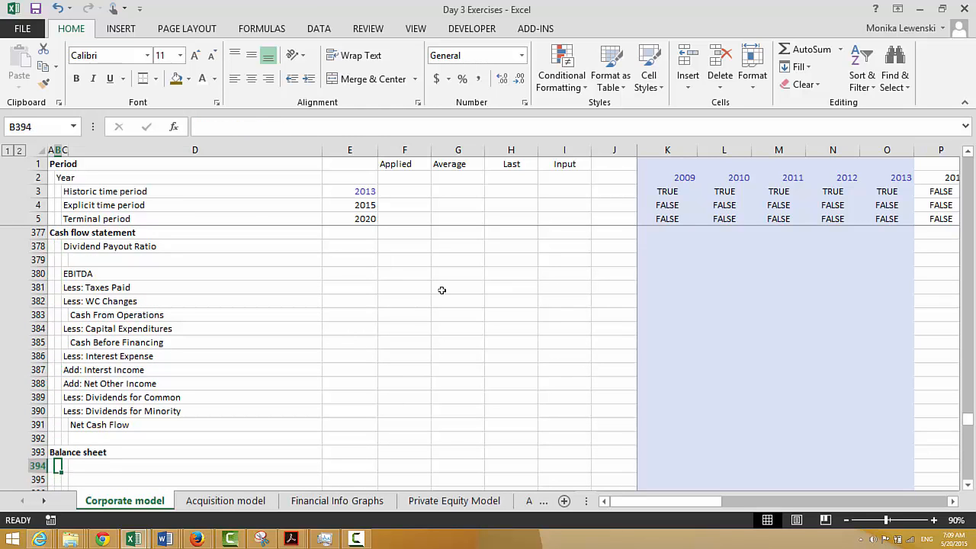
pyautogui.write('Common Equity')
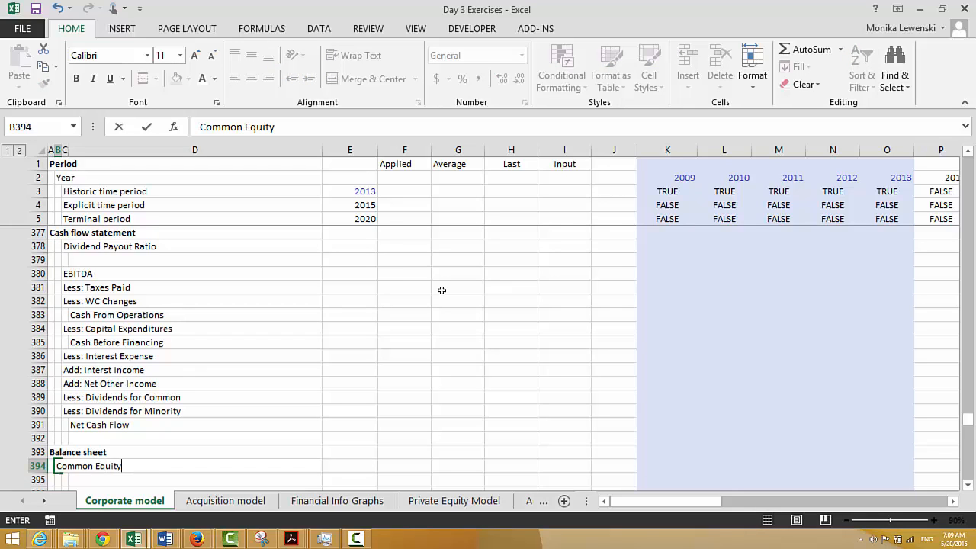
pyautogui.press('Return')
pyautogui.press('Right')
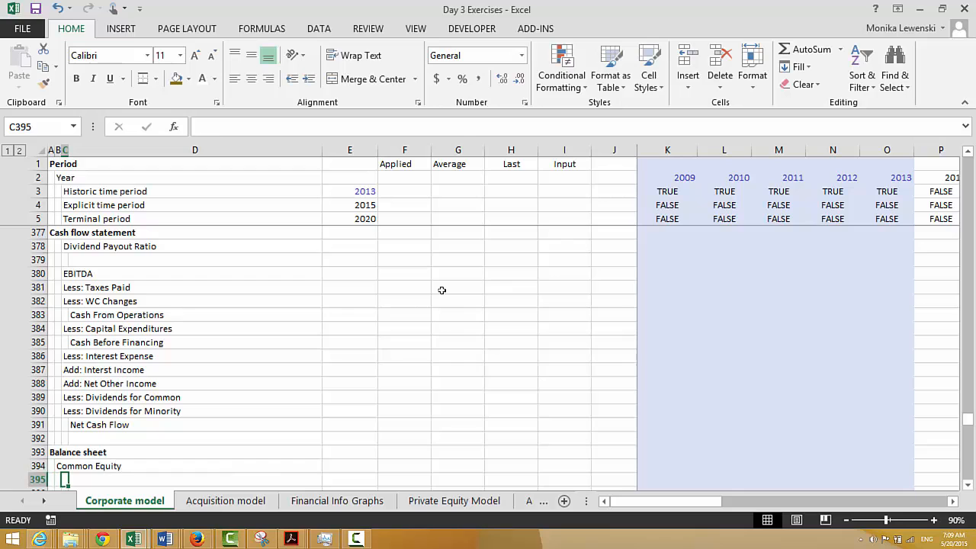
# Enter the Common Equity labels Opening Balance, Add: Income, Less: Dividends and Closing Balance in C395 to C398
pyautogui.write('Opening Balance')
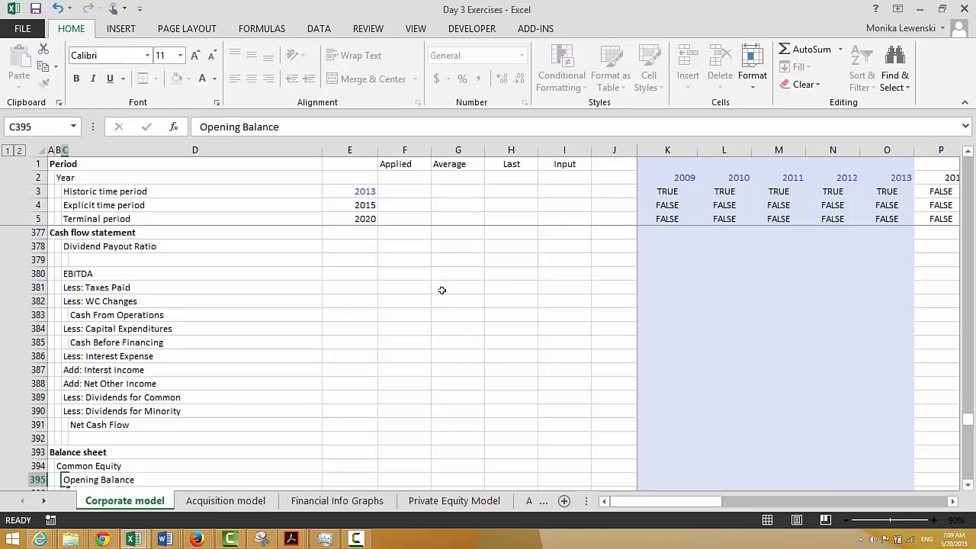
pyautogui.press('Return')
pyautogui.write('Add')
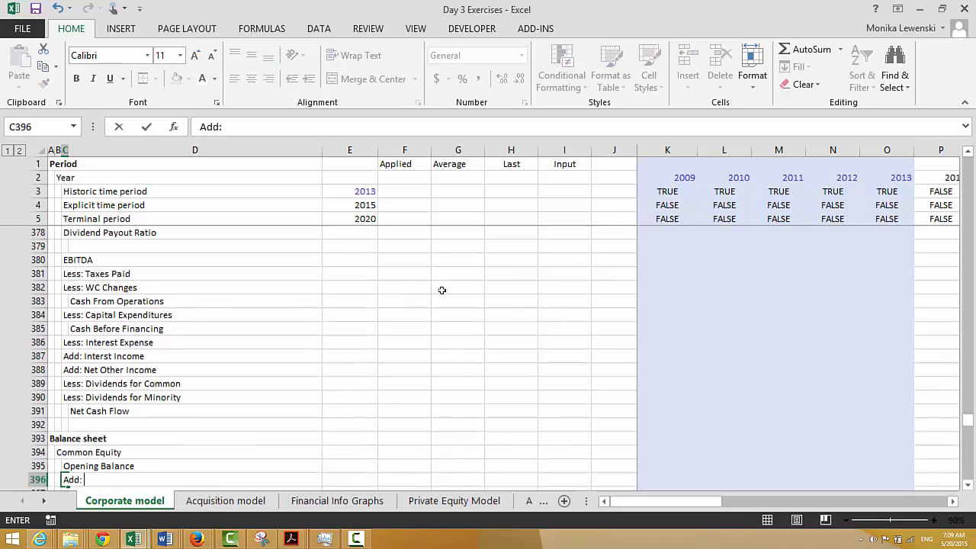
pyautogui.write(': Income')
pyautogui.press('Return')
pyautogui.write('Less: Dividends')
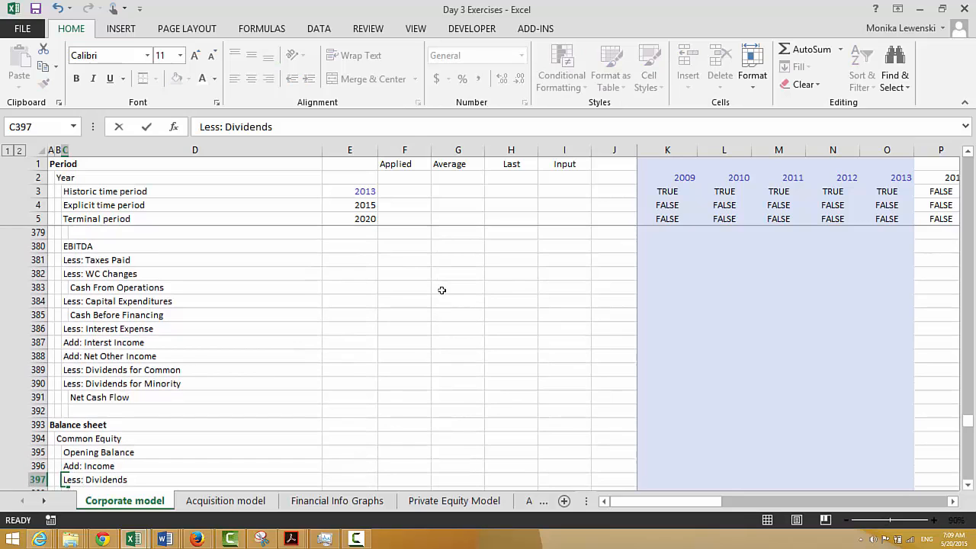
pyautogui.press('Return')
pyautogui.write('Co')
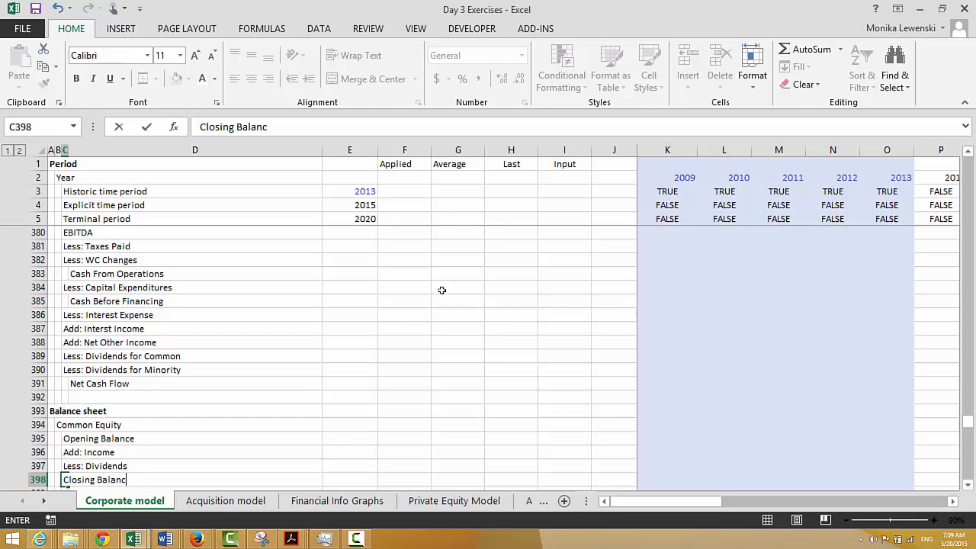
pyautogui.press('Down')
pyautogui.press('Down')
pyautogui.press('Down')
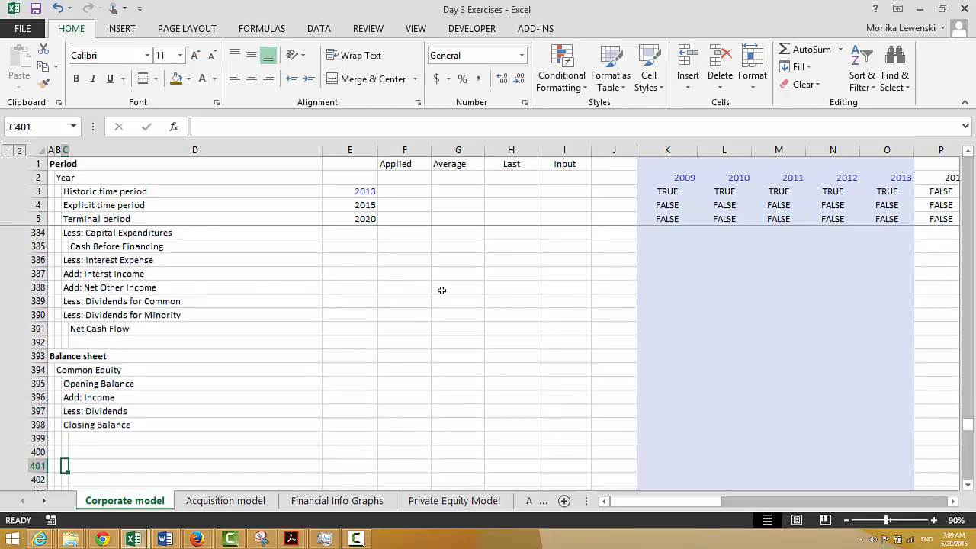
# Copy the Common Equity label block B394:D398 and paste it at B400, one blank row below the original
pyautogui.press('Up')
pyautogui.press('Up')
pyautogui.press('Up')
pyautogui.press('Up')
pyautogui.press('Up')
pyautogui.press('Up')
pyautogui.press('Up')
pyautogui.press('Left')
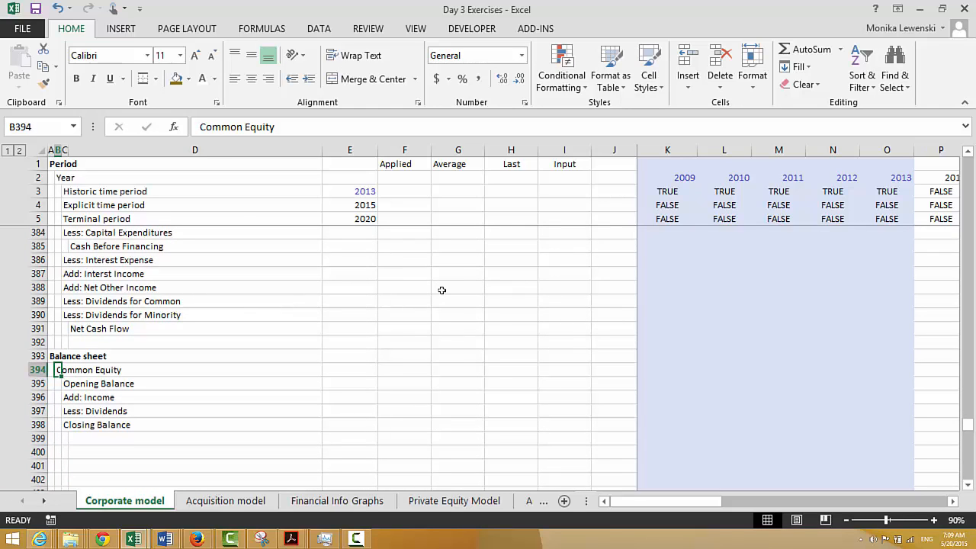
pyautogui.hotkey('shift', 'Right')
pyautogui.hotkey('shift', 'Right')
pyautogui.hotkey('shift', 'Down')
pyautogui.hotkey('shift', 'Down')
pyautogui.hotkey('shift', 'Down')
pyautogui.hotkey('shift', 'Down')
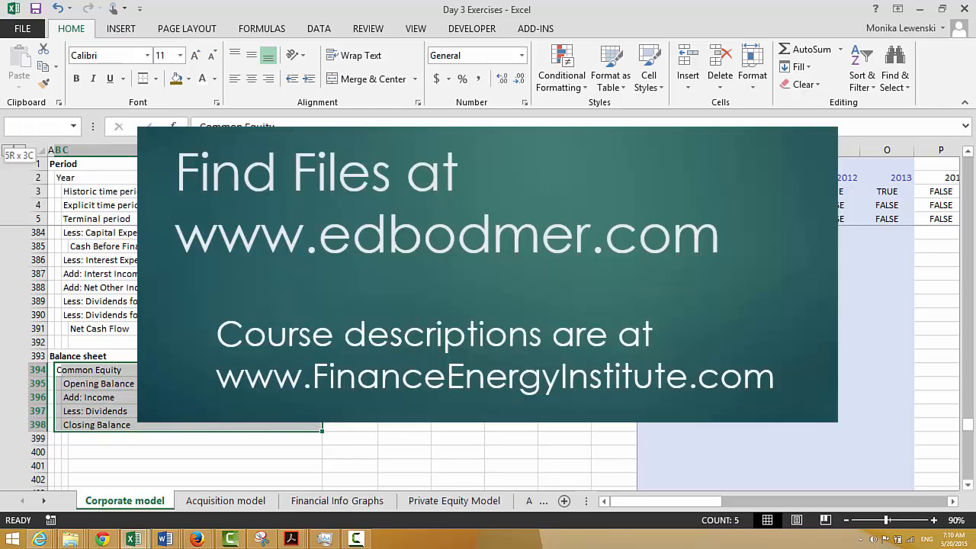
pyautogui.hotkey('ctrl', 'c')
pyautogui.press('Down')
pyautogui.press('Down')
pyautogui.press('Down')
pyautogui.press('Down')
pyautogui.press('Down')
pyautogui.press('Down')
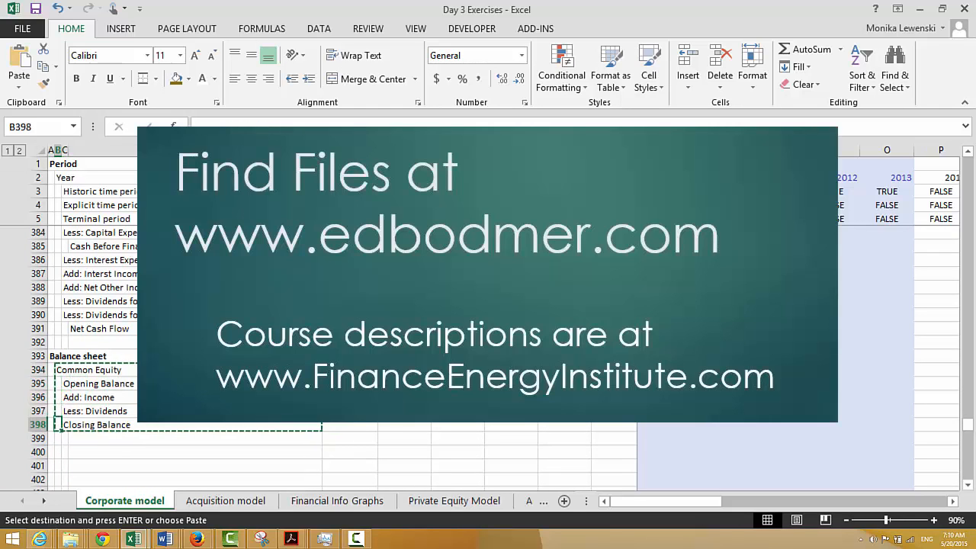
pyautogui.hotkey('ctrl', 'v')
# Insert more blank rows at row 406, between the copied schedule and the Financial ratios heading
pyautogui.press('Down')
pyautogui.press('Down')
pyautogui.press('Down')
pyautogui.press('Down')
pyautogui.press('Down')
pyautogui.press('Down')
pyautogui.press('Down')
pyautogui.press('Down')
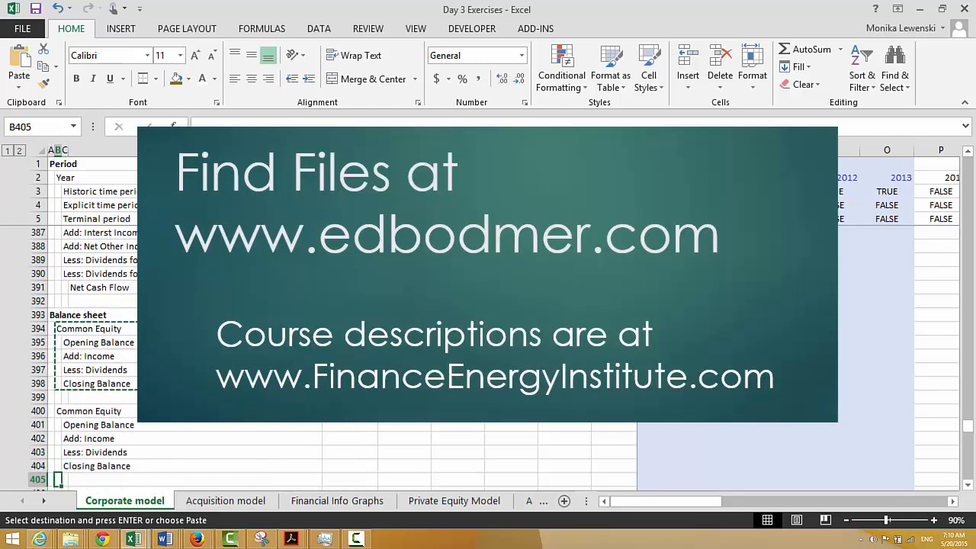
pyautogui.press('Up')
pyautogui.press('Up')
pyautogui.hotkey('shift', 'space')
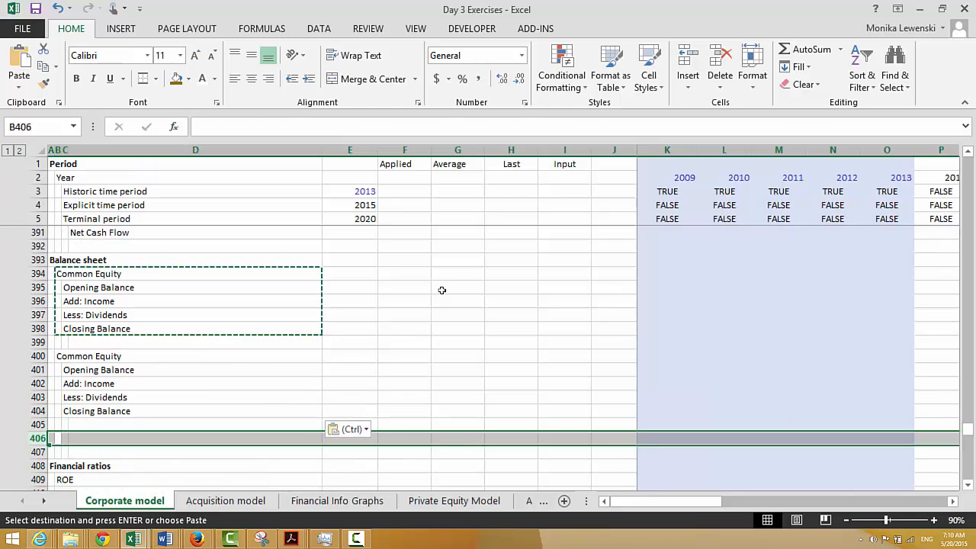
pyautogui.press('Escape')
pyautogui.hotkey('ctrl', 'shift', '=')
pyautogui.hotkey('ctrl', 'shift', '=')
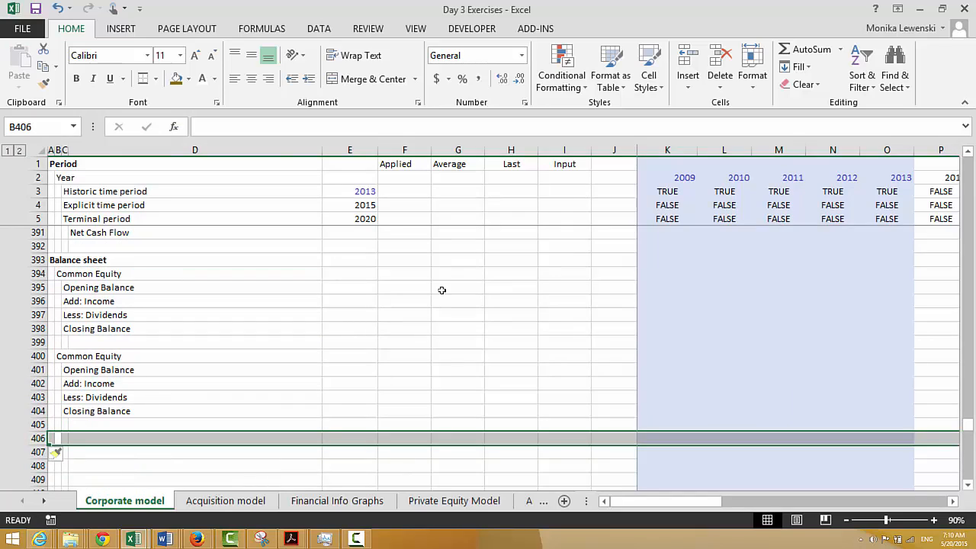
# Replace the copied schedule's heading in B400 with Minority Interst
pyautogui.press('Up')
pyautogui.press('Up')
pyautogui.press('Up')
pyautogui.press('Up')
pyautogui.press('Up')
pyautogui.press('Up')
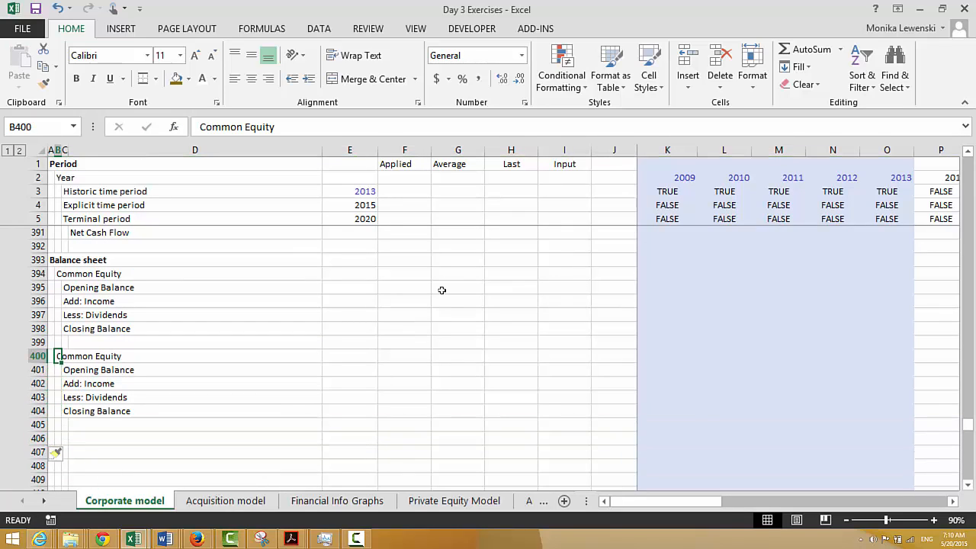
pyautogui.write('Mo')
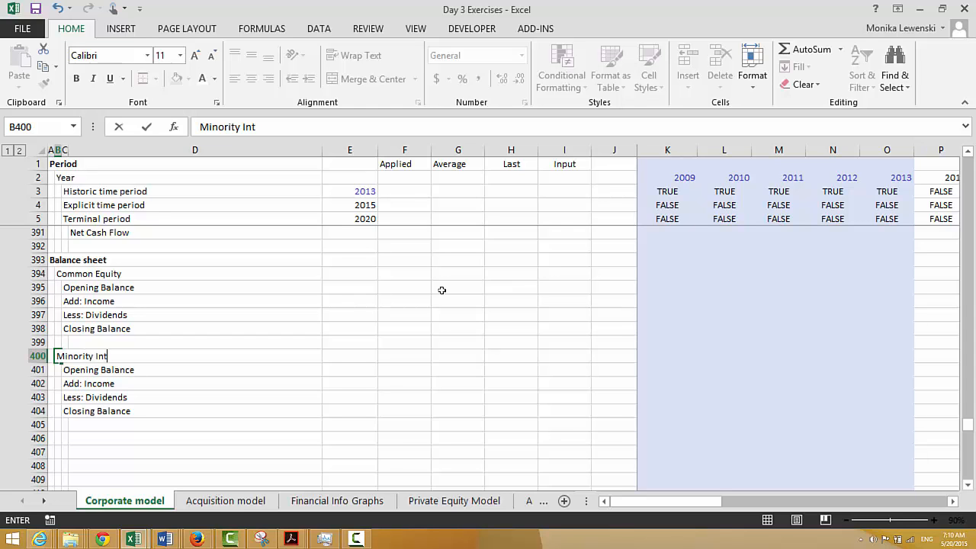
pyautogui.write('nority Interst')
pyautogui.press('Return')
# Review the labels above the Balance sheet section, back up to the Net Cash/Debt Balance schedule under Financing analysis
pyautogui.press('Up')
pyautogui.press('Up')
pyautogui.press('Up')
pyautogui.press('Up')
pyautogui.press('Up')
pyautogui.press('Up')
pyautogui.press('Up')
pyautogui.press('Up')
pyautogui.press('Up')
pyautogui.press('Up')
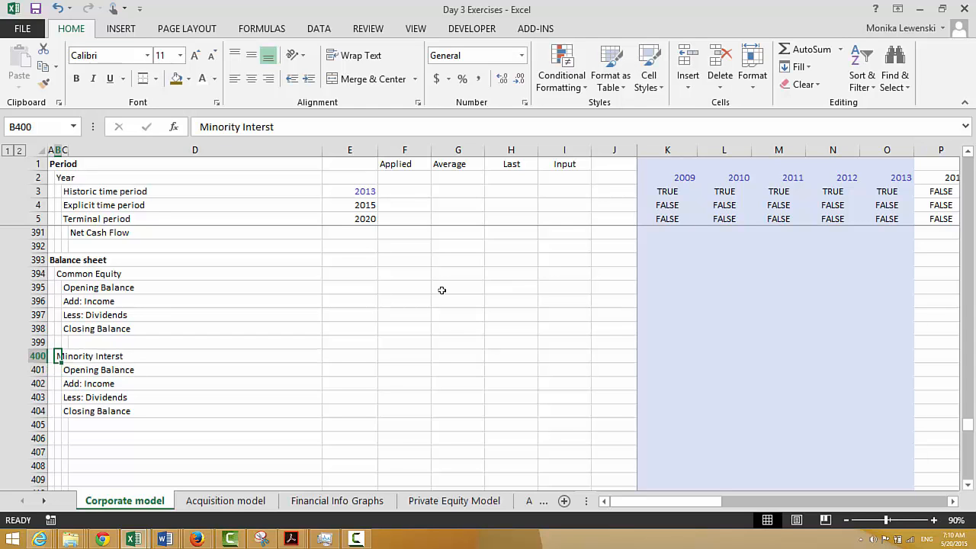
pyautogui.press('Up')
pyautogui.press('Up')
pyautogui.press('Up')
pyautogui.press('Up')
pyautogui.press('Up')
pyautogui.press('Up')
pyautogui.press('Up')
pyautogui.press('Up')
pyautogui.press('Up')
pyautogui.press('Up')
pyautogui.press('Up')
pyautogui.press('Up')
pyautogui.press('Up')
pyautogui.press('Up')
pyautogui.press('Up')
pyautogui.press('Up')
pyautogui.press('Up')
pyautogui.press('Up')
pyautogui.press('Up')
pyautogui.press('Up')
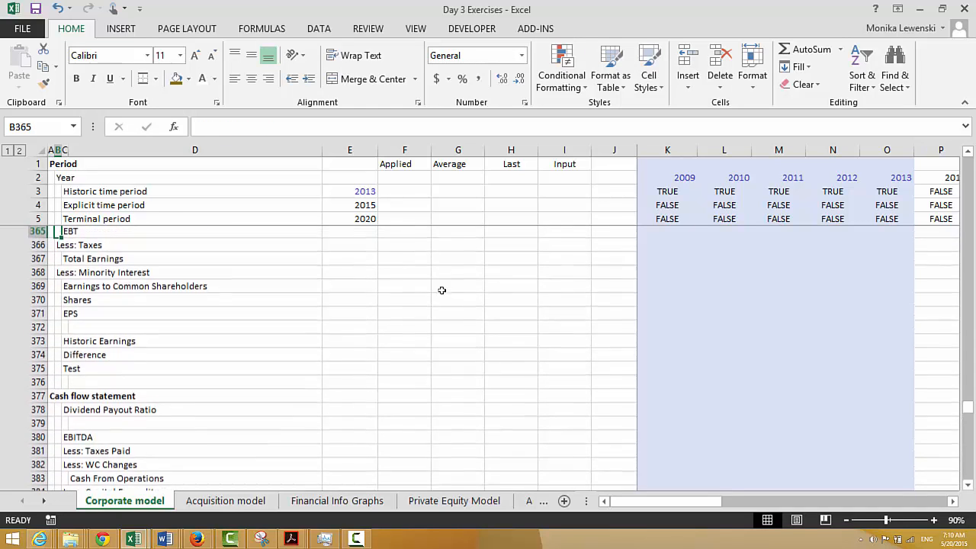
pyautogui.press('Up')
pyautogui.press('Up')
pyautogui.press('Up')
pyautogui.press('Up')
pyautogui.press('Up')
pyautogui.press('Up')
pyautogui.press('Up')
pyautogui.press('Up')
pyautogui.press('Up')
pyautogui.press('Up')
pyautogui.press('Up')
pyautogui.press('Up')
pyautogui.press('Up')
pyautogui.press('Up')
pyautogui.press('Up')
pyautogui.press('Up')
pyautogui.press('Up')
pyautogui.press('Up')
pyautogui.press('Up')
pyautogui.press('Up')
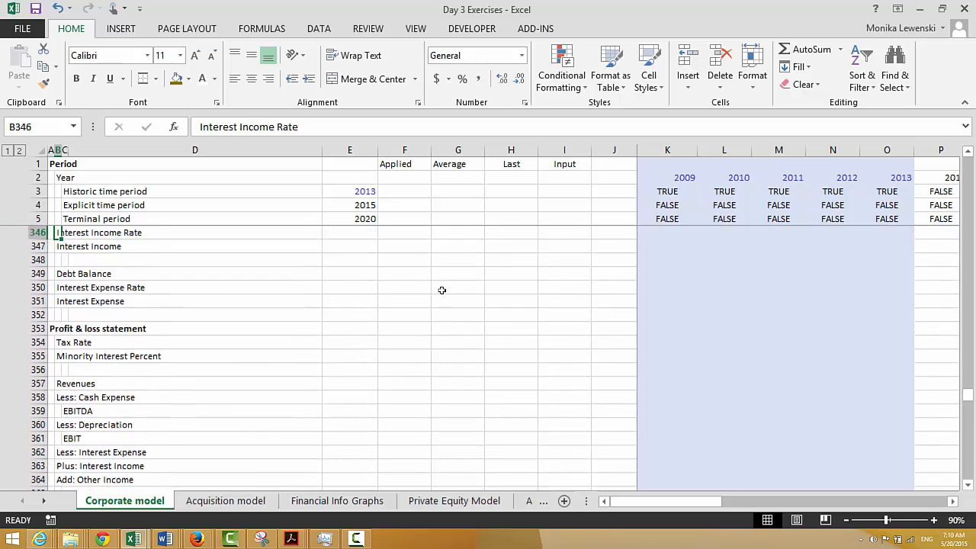
pyautogui.press('Up')
pyautogui.press('Up')
pyautogui.press('Up')
pyautogui.press('Down')
pyautogui.press('Down')
pyautogui.press('Down')
pyautogui.press('Down')
pyautogui.press('Down')
pyautogui.press('Down')
pyautogui.press('Down')
pyautogui.press('Down')
pyautogui.press('Down')
pyautogui.press('Down')
pyautogui.press('Down')
pyautogui.press('Down')
pyautogui.press('Down')
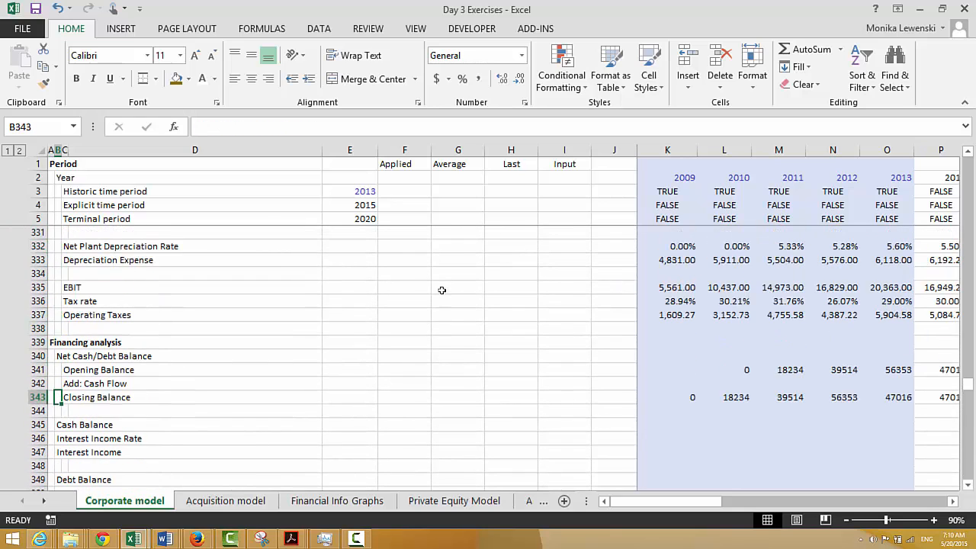
pyautogui.press('Down')
pyautogui.press('Down')
pyautogui.press('Up')
pyautogui.press('Up')
pyautogui.press('Up')
pyautogui.press('Right')
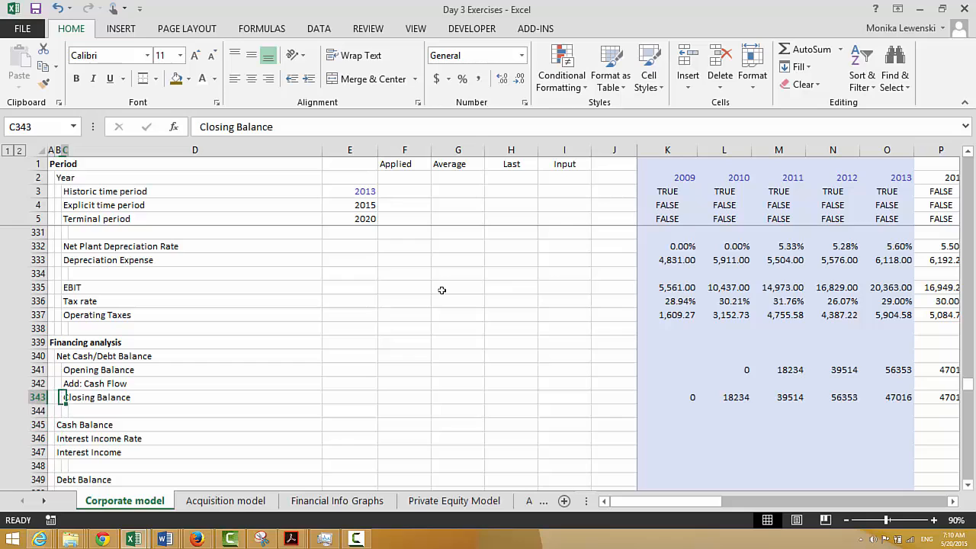
# Begin a link formula in K342 for the 2009 Add: Cash Flow, pointing its reference further down the 2009 column
pyautogui.press('Up')
pyautogui.press('Right')
pyautogui.press('Right')
pyautogui.press('Right')
pyautogui.press('Right')
pyautogui.press('Right')
pyautogui.press('Right')
pyautogui.press('Right')
pyautogui.press('Right')
pyautogui.press('Right')
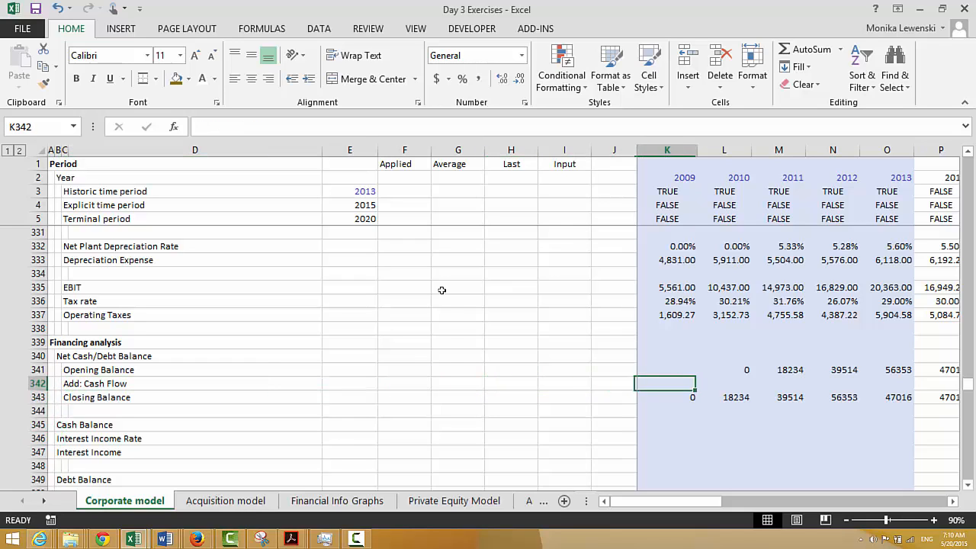
pyautogui.write('=')
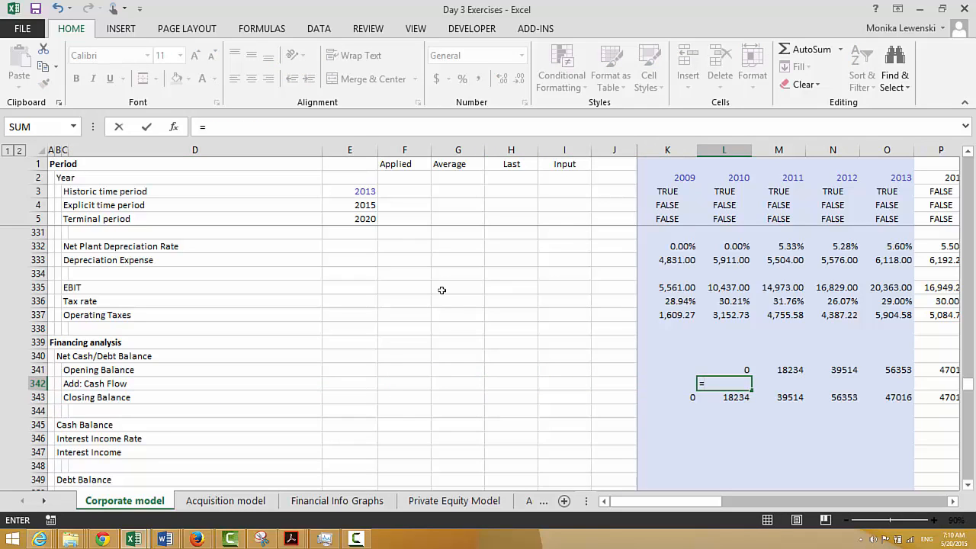
pyautogui.press('Left')
pyautogui.write('=')
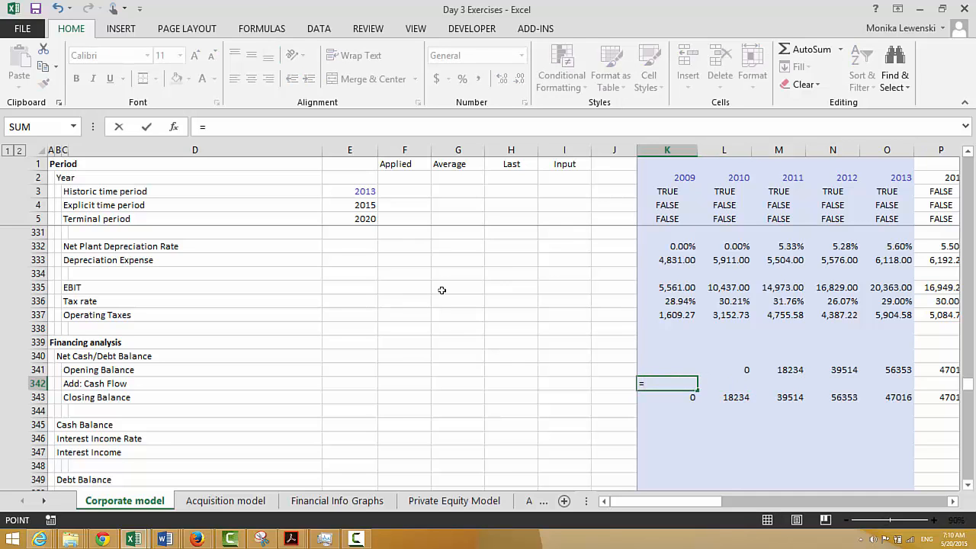
pyautogui.press('Down')
pyautogui.press('Down')
pyautogui.press('Down')
pyautogui.press('Down')
pyautogui.press('Down')
pyautogui.press('Down')
pyautogui.press('Down')
pyautogui.press('Down')
pyautogui.press('Down')
pyautogui.press('Down')
pyautogui.press('Down')
pyautogui.press('Down')
pyautogui.press('Down')
pyautogui.press('Down')
pyautogui.press('Down')
pyautogui.press('Down')
pyautogui.press('Down')
pyautogui.press('Down')
pyautogui.press('Down')
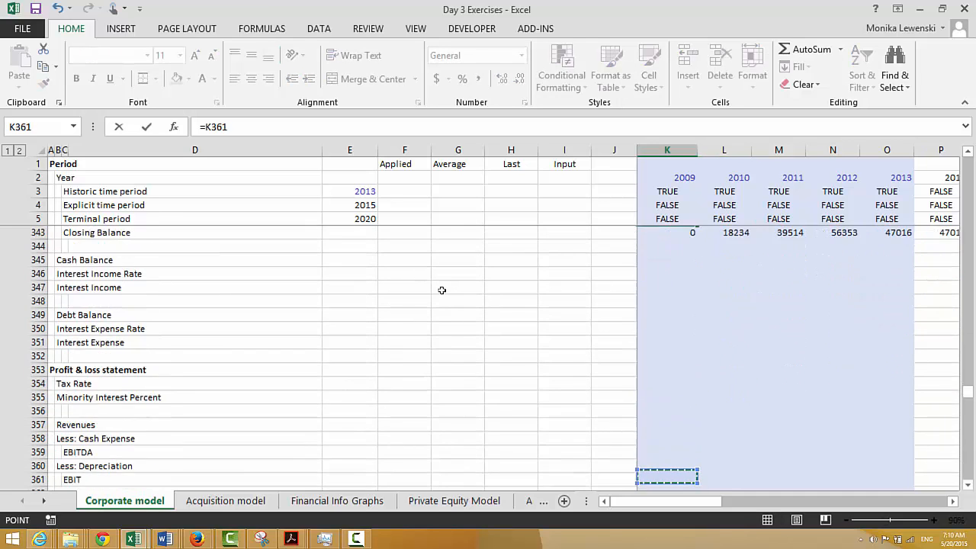
# Link the 2009 Add: Cash Flow cell K342 to the Net Cash Flow line of the cash flow statement, K391
pyautogui.press('Down')
pyautogui.press('Down')
pyautogui.press('Down')
pyautogui.press('Down')
pyautogui.press('Down')
pyautogui.press('Down')
pyautogui.press('Down')
pyautogui.press('Down')
pyautogui.press('Down')
pyautogui.press('Down')
pyautogui.press('Down')
pyautogui.press('Down')
pyautogui.press('Down')
pyautogui.press('Down')
pyautogui.press('Up')
pyautogui.press('Up')
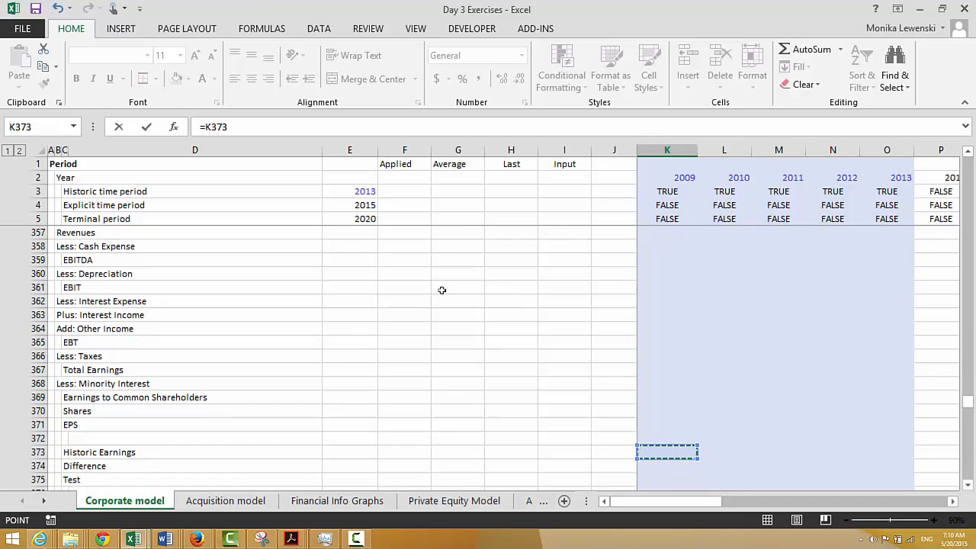
pyautogui.press('Down')
pyautogui.press('Down')
pyautogui.press('Down')
pyautogui.press('Down')
pyautogui.press('Down')
pyautogui.press('Down')
pyautogui.press('Down')
pyautogui.press('Down')
pyautogui.press('Down')
pyautogui.press('Down')
pyautogui.press('Down')
pyautogui.press('Down')
pyautogui.press('Down')
pyautogui.press('Down')
pyautogui.press('Down')
pyautogui.press('Down')
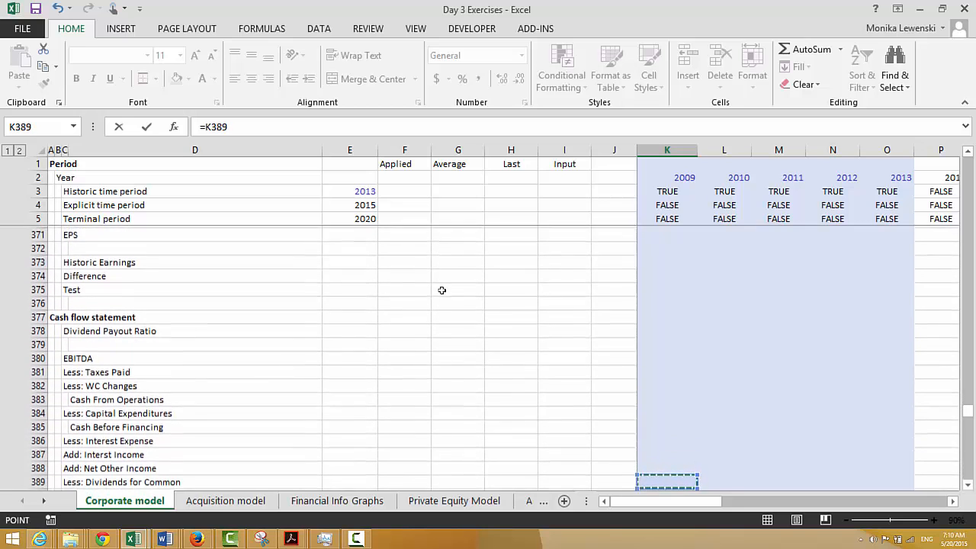
pyautogui.press('Down')
pyautogui.press('Down')
pyautogui.press('Down')
pyautogui.press('Up')
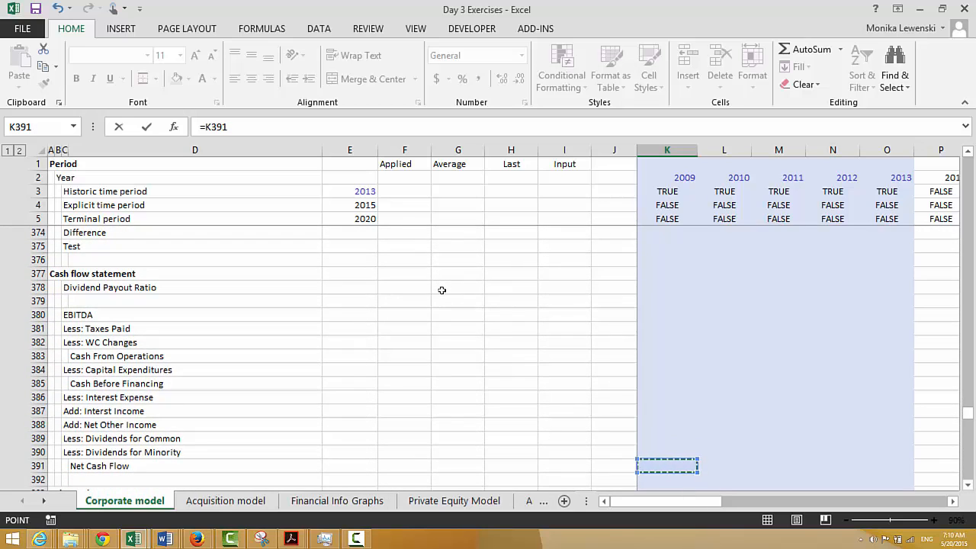
pyautogui.press('Return')
# Examine the Closing Balance formulas of the net cash/debt balance across the historic years
pyautogui.press('Up')
pyautogui.press('Up')
pyautogui.press('Up')
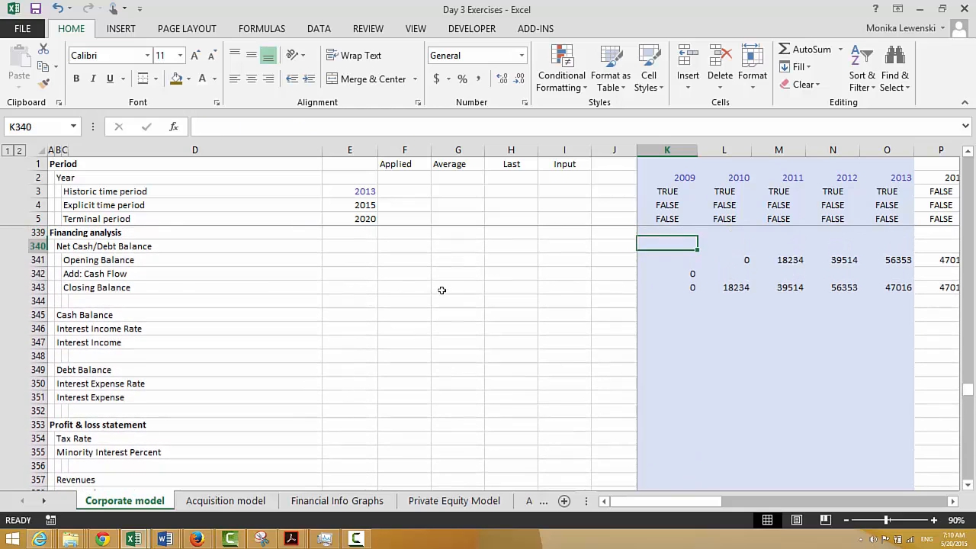
pyautogui.press('Down')
pyautogui.press('Down')
pyautogui.press('Down')
pyautogui.press('Right')
pyautogui.press('Right')
pyautogui.press('Right')
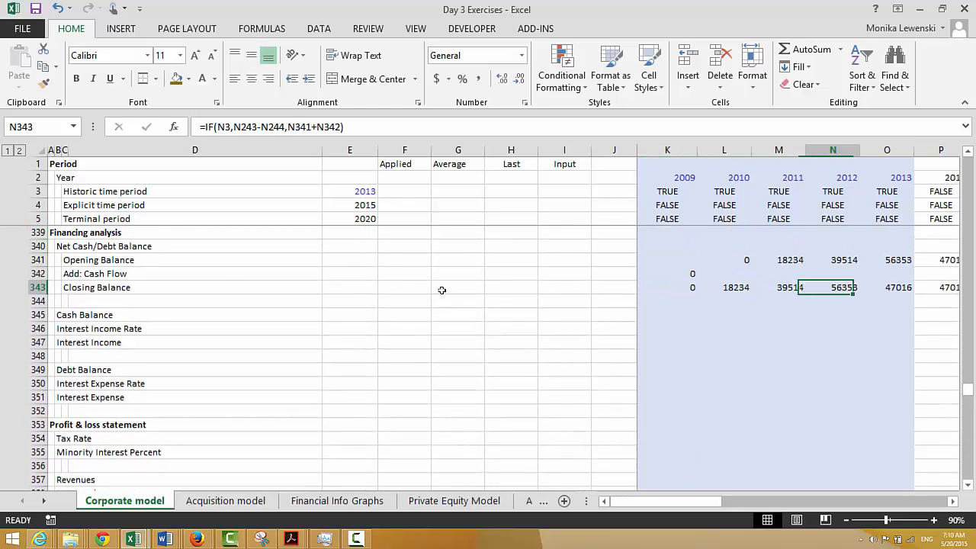
pyautogui.press('Right')
pyautogui.press('Left')
pyautogui.press('Left')
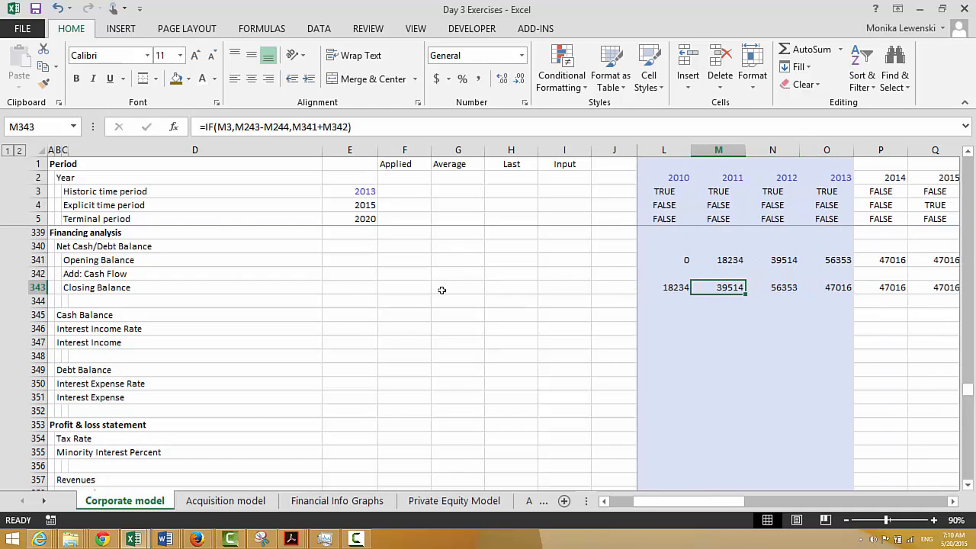
pyautogui.press('Left')
pyautogui.press('Left')
# Copy the 2009 Add: Cash Flow link in K342 across all the remaining year columns
pyautogui.press('Up')
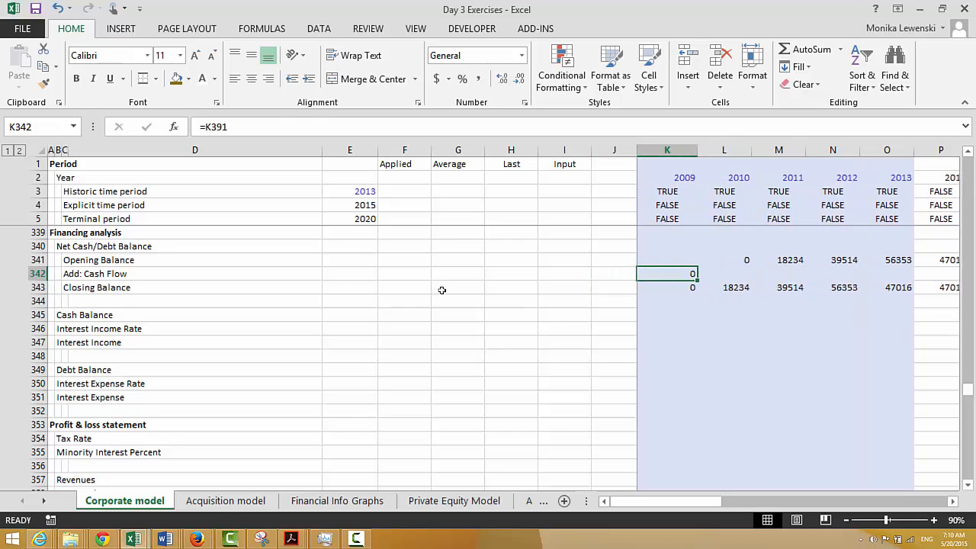
pyautogui.hotkey('shift', 'Right')
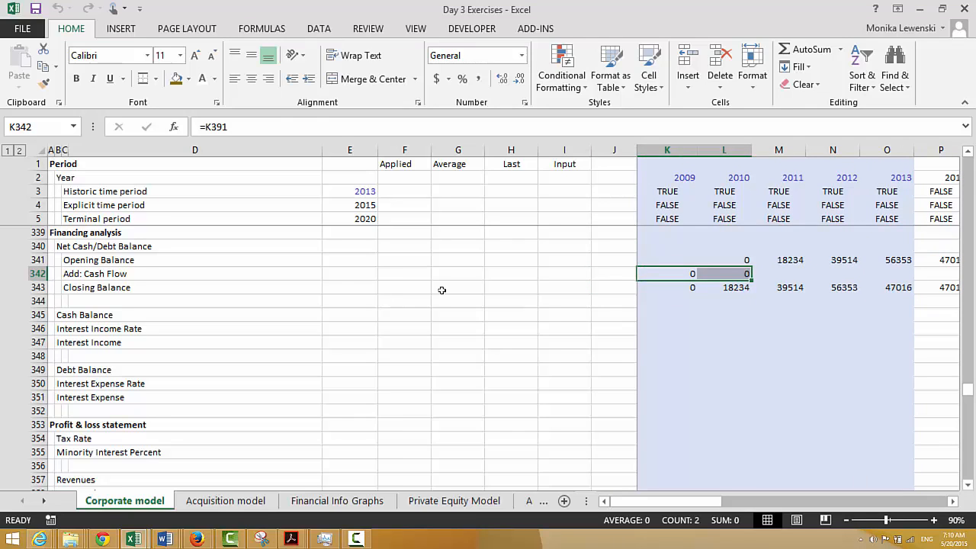
pyautogui.press('Right')
pyautogui.hotkey('ctrl', 'shift', 'Right')
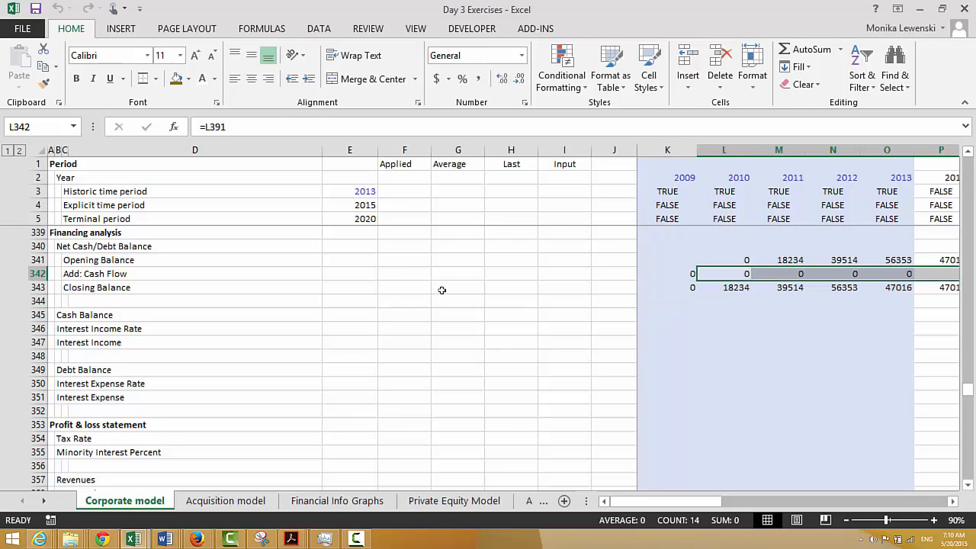
# Check the copied Add: Cash Flow links across the forecast years through column T
pyautogui.press('Left')
pyautogui.press('Right')
pyautogui.press('Right')
pyautogui.press('Right')
pyautogui.press('Right')
pyautogui.press('Right')
pyautogui.press('Right')
pyautogui.press('Right')
pyautogui.press('Right')
pyautogui.press('Right')
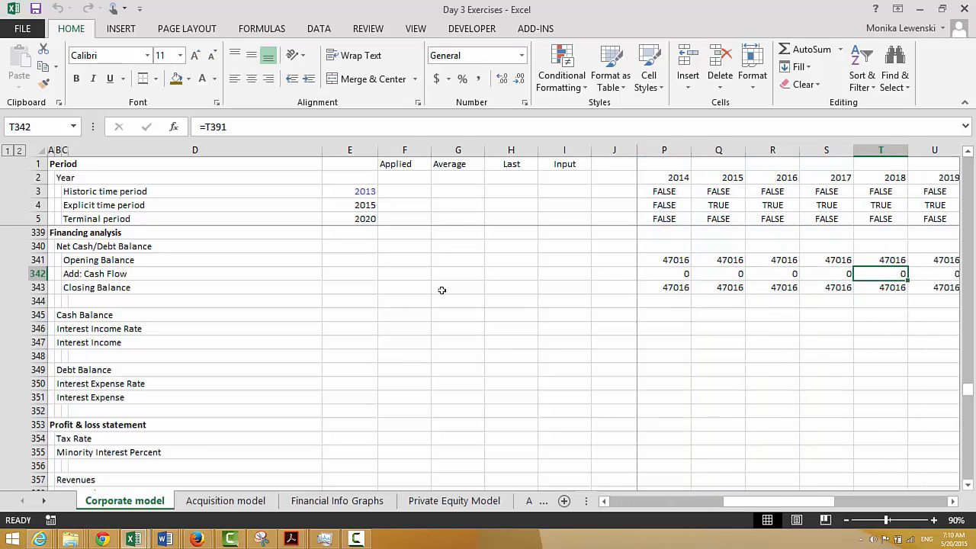
# Begin an IF formula in the 2009 Cash Balance cell K345 that tests the historic time period flag in K3
pyautogui.press('Left')
pyautogui.press('Left')
pyautogui.press('Left')
pyautogui.press('Left')
pyautogui.press('Left')
pyautogui.press('Left')
pyautogui.press('Left')
pyautogui.press('Left')
pyautogui.press('Left')
pyautogui.press('Left')
pyautogui.press('Left')
pyautogui.press('Left')
pyautogui.press('Left')
pyautogui.press('Left')
pyautogui.press('Left')
pyautogui.press('Left')
pyautogui.press('Left')
pyautogui.press('Left')
pyautogui.press('Left')
pyautogui.press('Down')
pyautogui.press('Down')
pyautogui.press('Down')
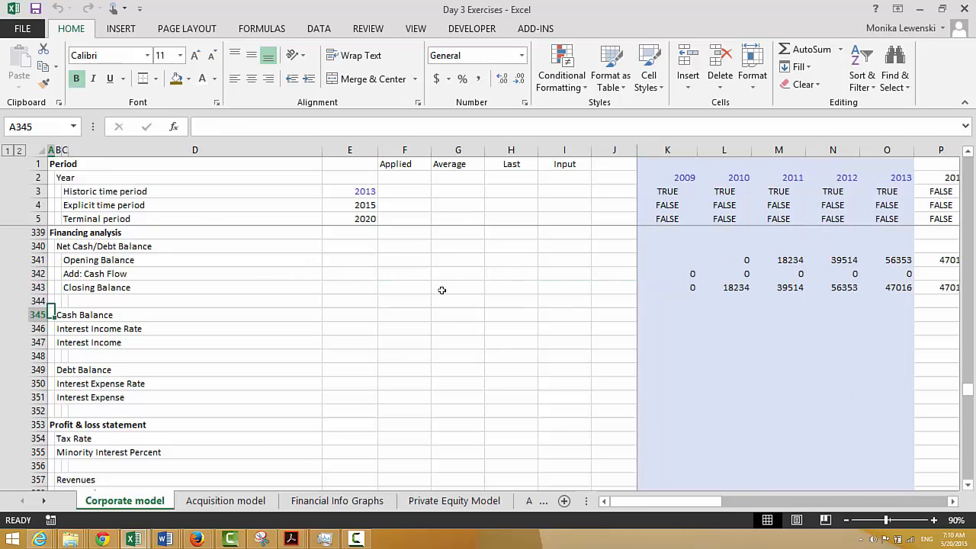
pyautogui.press('Right')
pyautogui.press('Right')
pyautogui.press('Right')
pyautogui.press('Right')
pyautogui.press('Right')
pyautogui.press('Right')
pyautogui.press('Right')
pyautogui.press('Right')
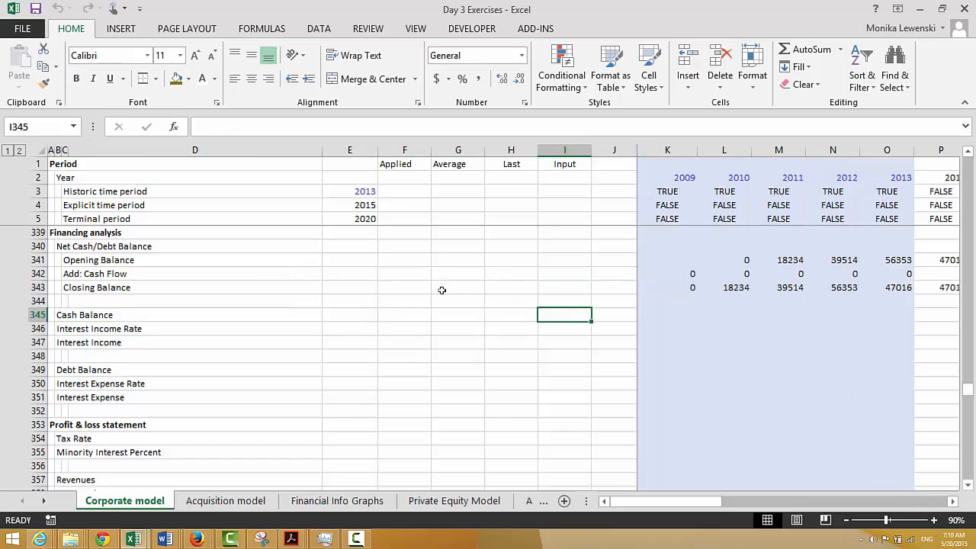
pyautogui.write('=irr')
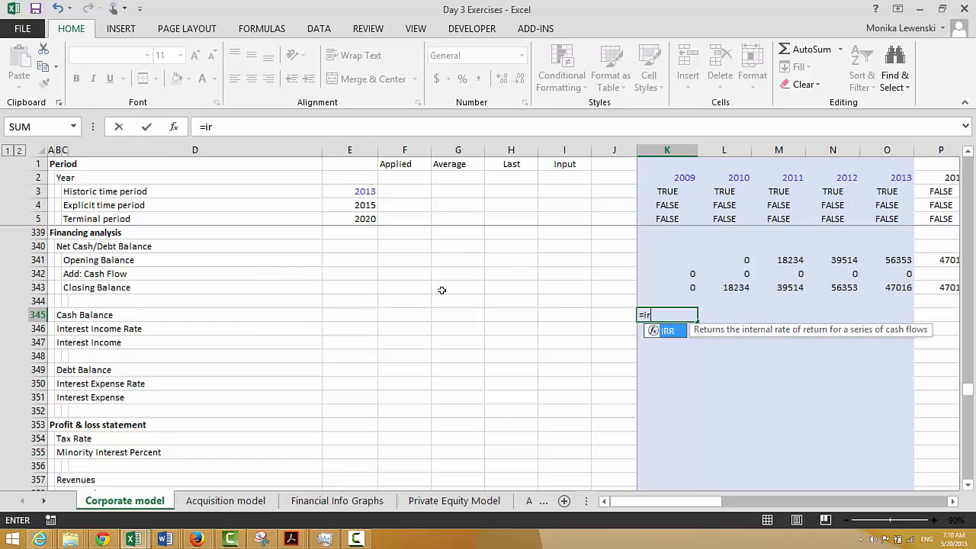
pyautogui.press('BackSpace')
pyautogui.press('BackSpace')
pyautogui.write('f(')
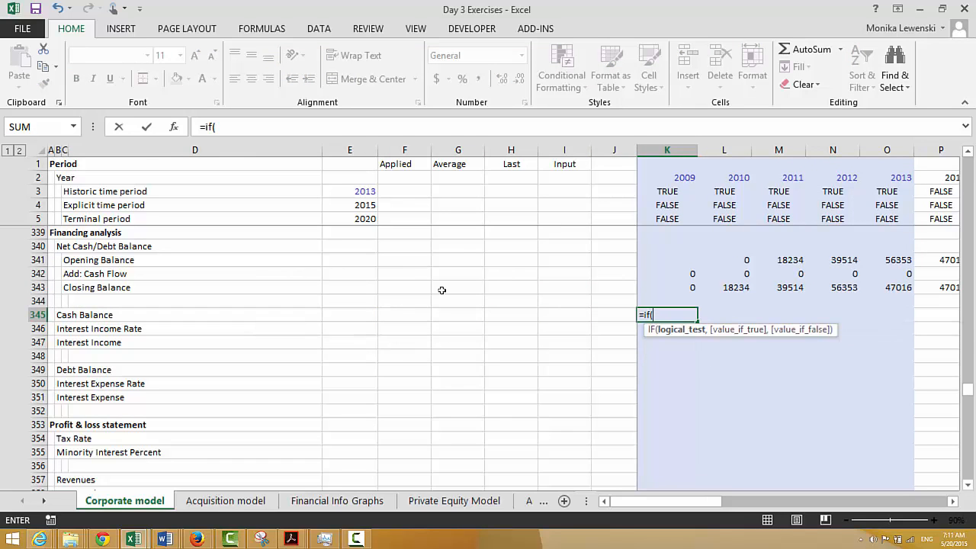
pyautogui.click(674, 192)
pyautogui.write(',')
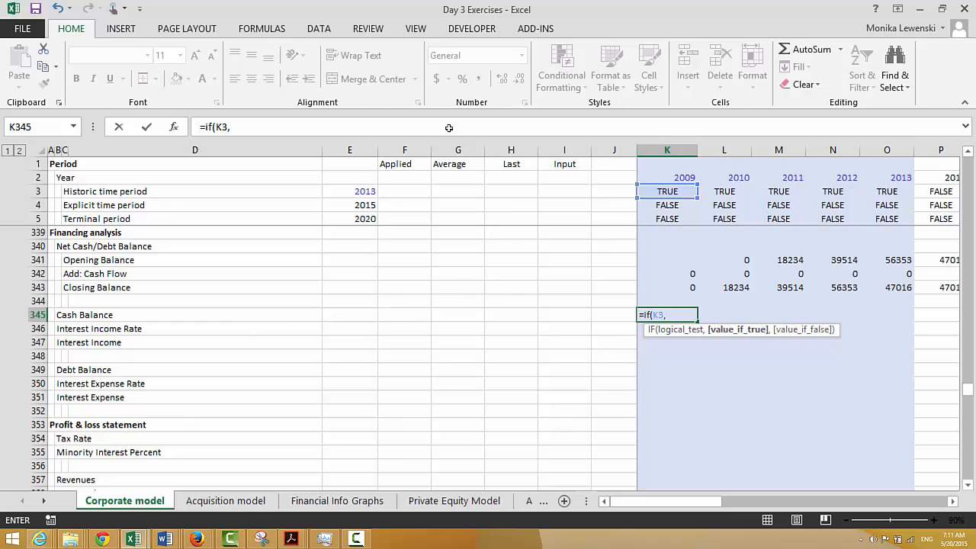
# Use the Historic Cash cell K243 from the financing assumptions as the IF formula's value when true
pyautogui.press('Up')
pyautogui.press('Up')
pyautogui.press('Up')
pyautogui.press('Up')
pyautogui.press('Up')
pyautogui.press('Up')
pyautogui.press('Up')
pyautogui.press('Up')
pyautogui.press('Up')
pyautogui.press('Up')
pyautogui.press('Up')
pyautogui.press('Up')
pyautogui.press('Up')
pyautogui.press('Up')
pyautogui.press('Up')
pyautogui.press('Up')
pyautogui.press('Up')
pyautogui.press('Up')
pyautogui.press('Up')
pyautogui.press('Up')
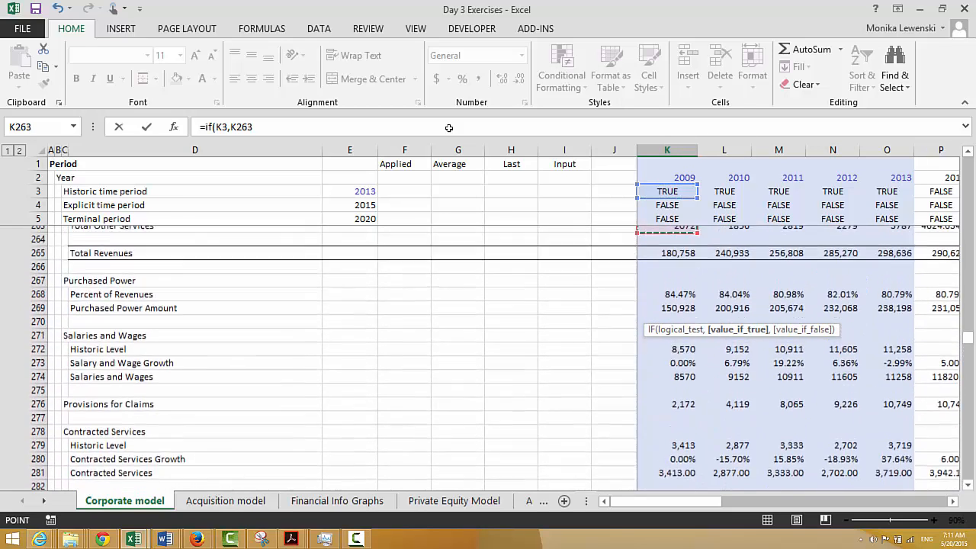
pyautogui.press('Up')
pyautogui.press('Up')
pyautogui.press('Up')
pyautogui.press('Up')
pyautogui.press('Up')
pyautogui.press('Up')
pyautogui.press('Up')
pyautogui.press('Up')
pyautogui.press('Up')
pyautogui.press('Up')
pyautogui.press('Up')
pyautogui.press('Up')
pyautogui.press('Up')
pyautogui.press('Up')
pyautogui.press('Up')
pyautogui.press('Up')
pyautogui.press('Up')
pyautogui.press('Up')
pyautogui.press('Up')
pyautogui.press('Down')
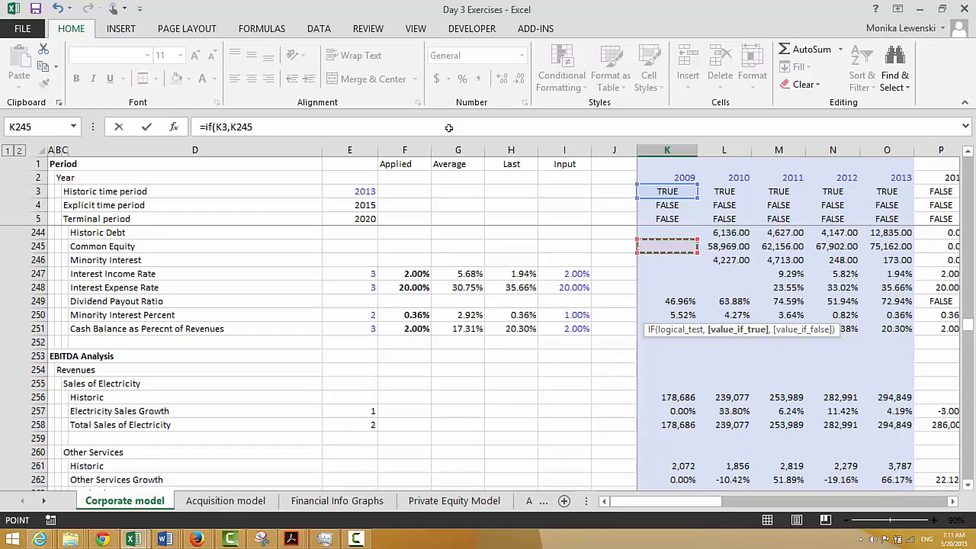
pyautogui.press('Up')
pyautogui.press('Up')
pyautogui.press('Up')
pyautogui.press('Down')
pyautogui.press('Down')
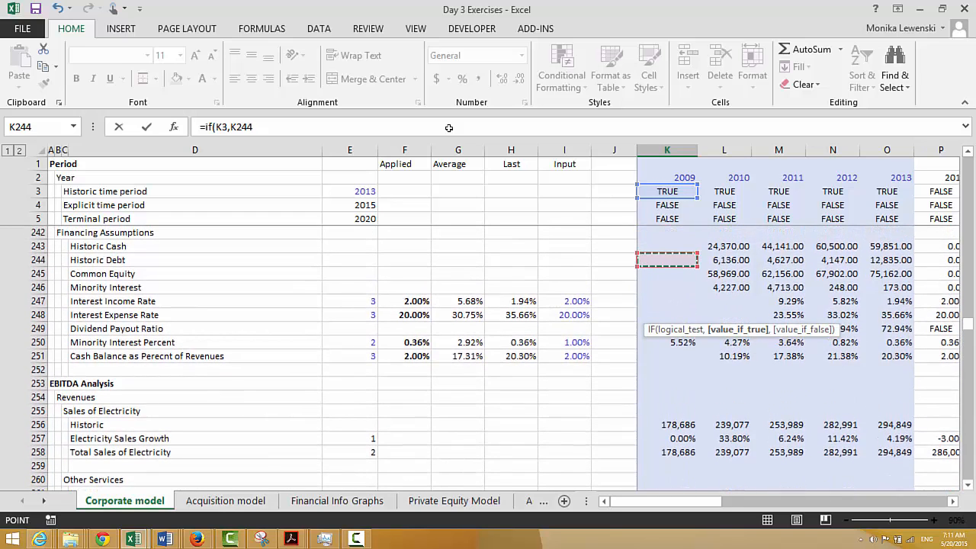
pyautogui.press('Up')
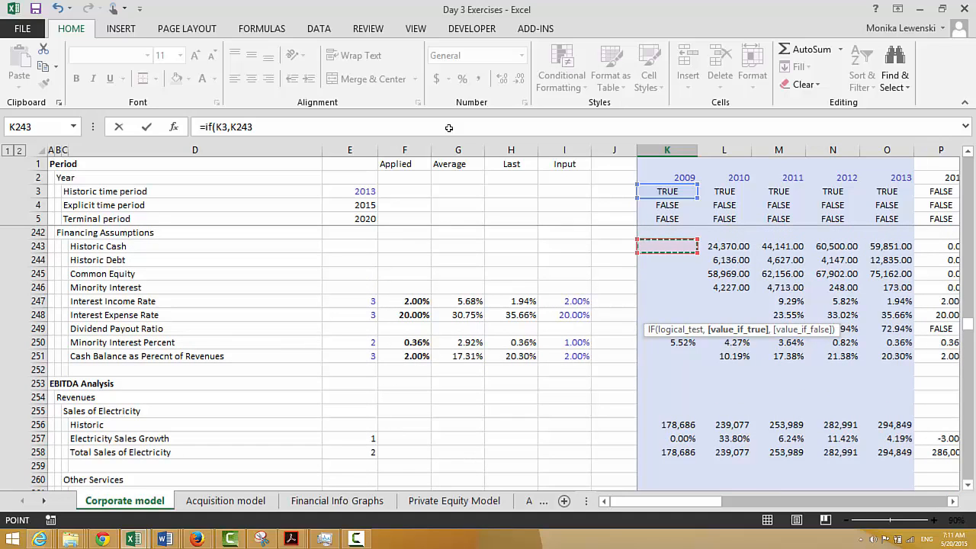
pyautogui.write(',')
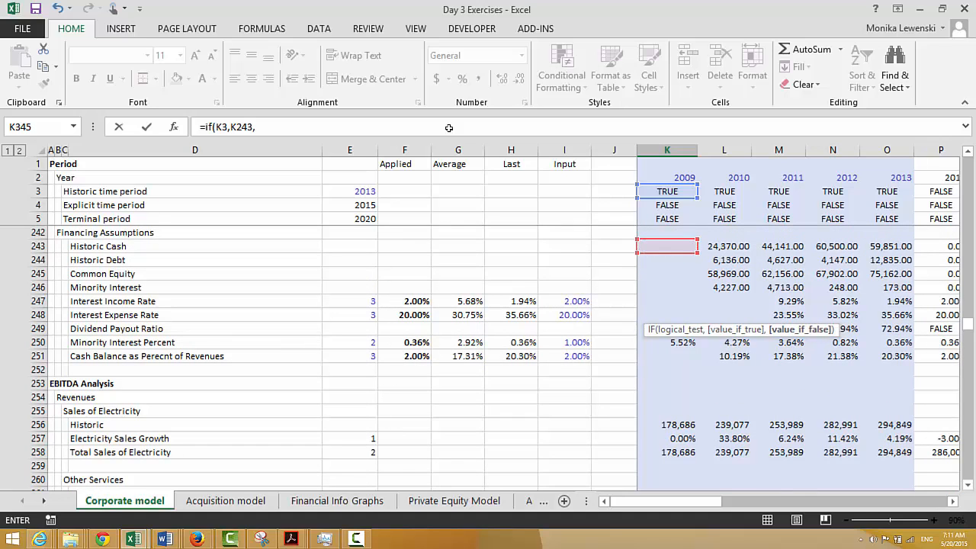
# Complete the Cash Balance formula with MAX(K343,0), the larger of the Closing Balance and zero, as the value when false
pyautogui.write('max')
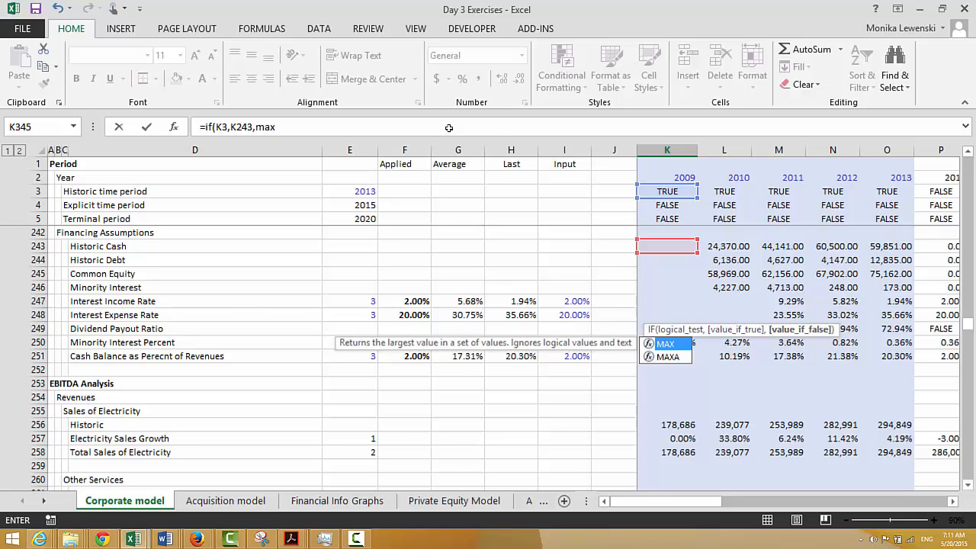
pyautogui.write('(')
pyautogui.press('Up')
pyautogui.press('Up')
pyautogui.press('Up')
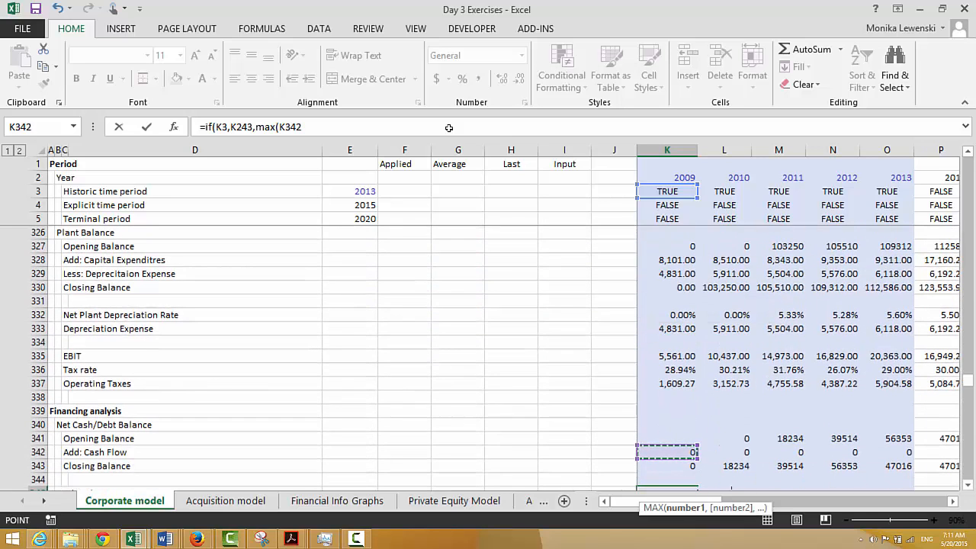
pyautogui.press('Down')
pyautogui.write(',')
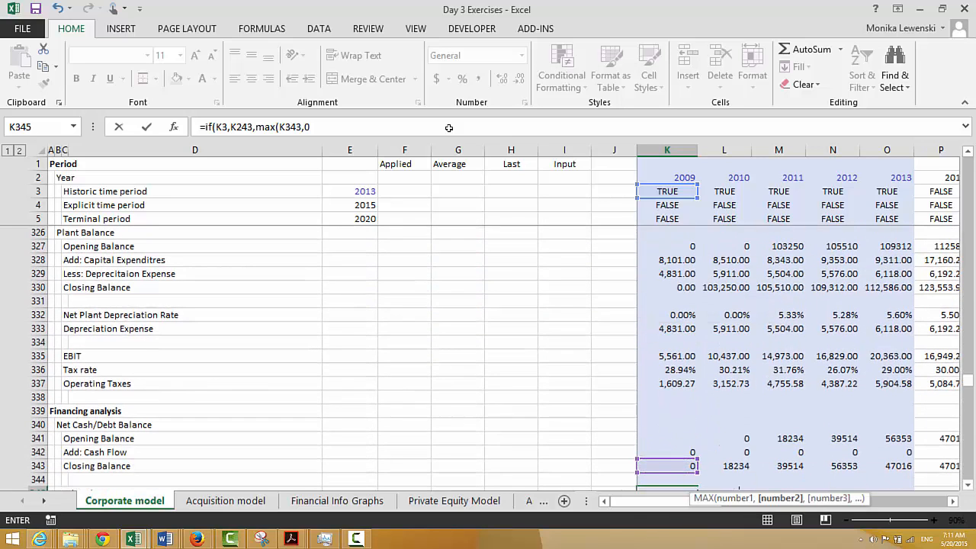
pyautogui.press('Return')
pyautogui.press('Return')
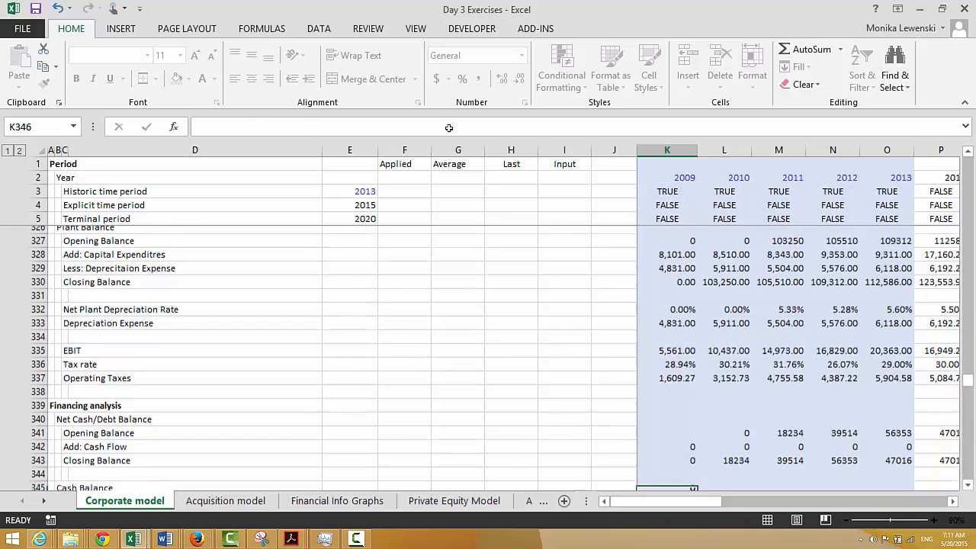
# Copy the 2009 Cash Balance formula in K345 across all the remaining year columns
pyautogui.press('Up')
pyautogui.hotkey('ctrl', 'shift', 'Right')
pyautogui.hotkey('ctrl', 'r')
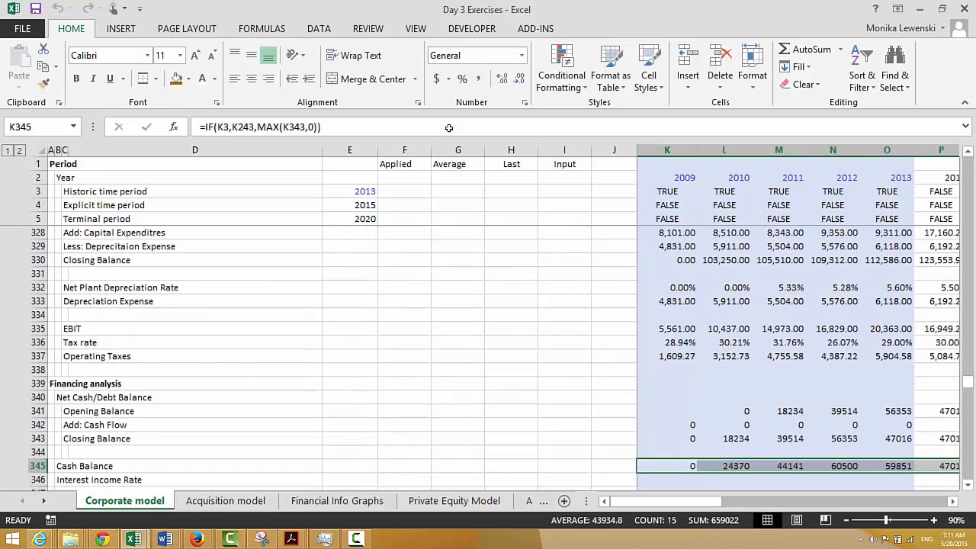
# Format the Net Cash/Debt Balance and Cash Balance rows 341 to 345 across all years as numbers with thousands separators and two decimals
pyautogui.press('Up')
pyautogui.press('Up')
pyautogui.press('Up')
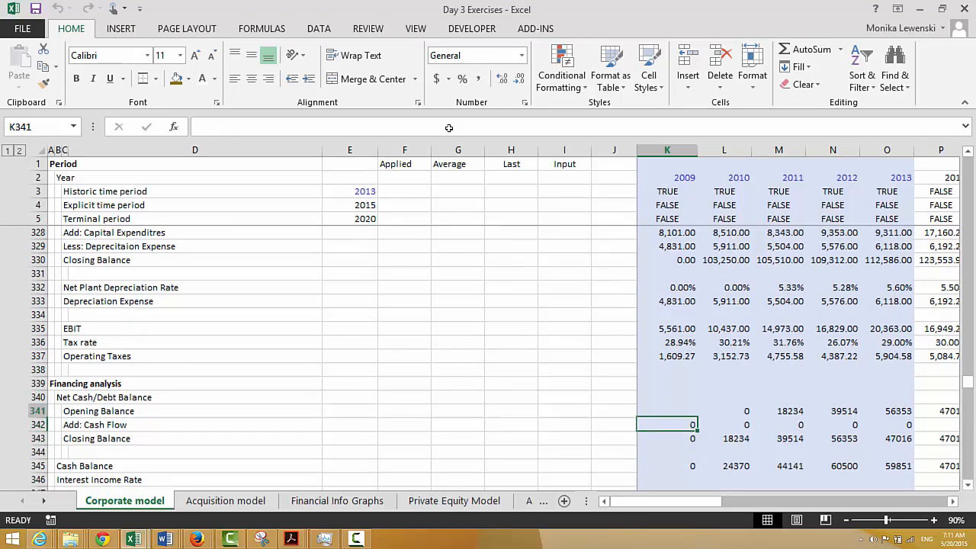
pyautogui.press('Up')
pyautogui.hotkey('shift', 'Down')
pyautogui.hotkey('shift', 'Down')
pyautogui.hotkey('shift', 'Down')
pyautogui.hotkey('shift', 'Down')
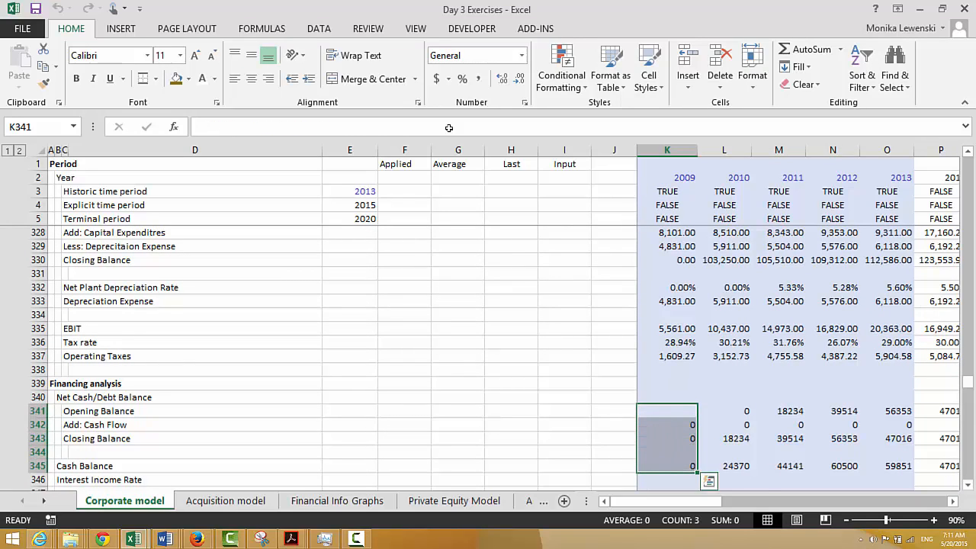
pyautogui.hotkey('shift', 'Right')
pyautogui.hotkey('ctrl', 'shift', 'Right')
pyautogui.hotkey('ctrl', 'shift', '1')
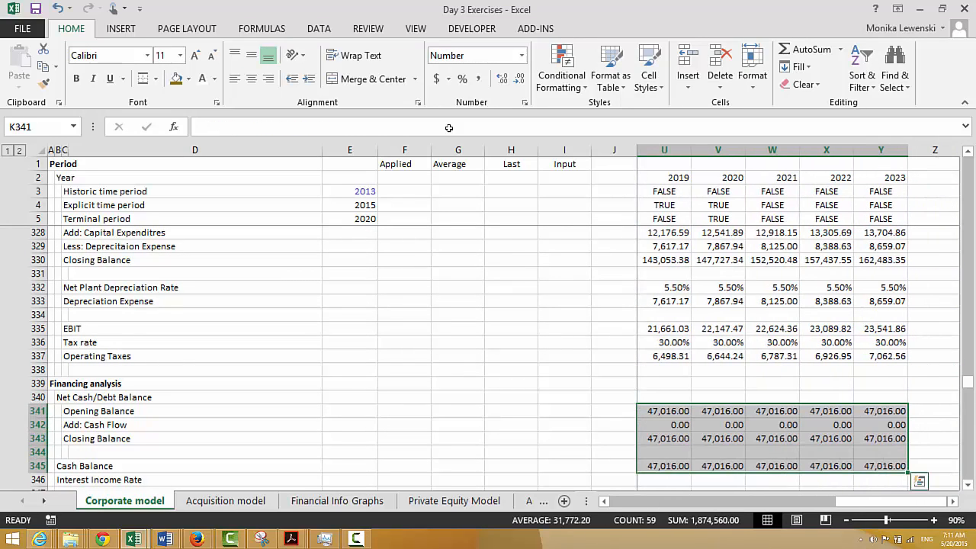
pyautogui.hotkey('shift', 'BackSpace')
# Begin an IF formula in the 2009 Debt Balance cell K349 that tests the historic time period flag in K3
pyautogui.press('Down')
pyautogui.press('Down')
pyautogui.press('Down')
pyautogui.press('Down')
pyautogui.press('Down')
pyautogui.press('Down')
pyautogui.press('Down')
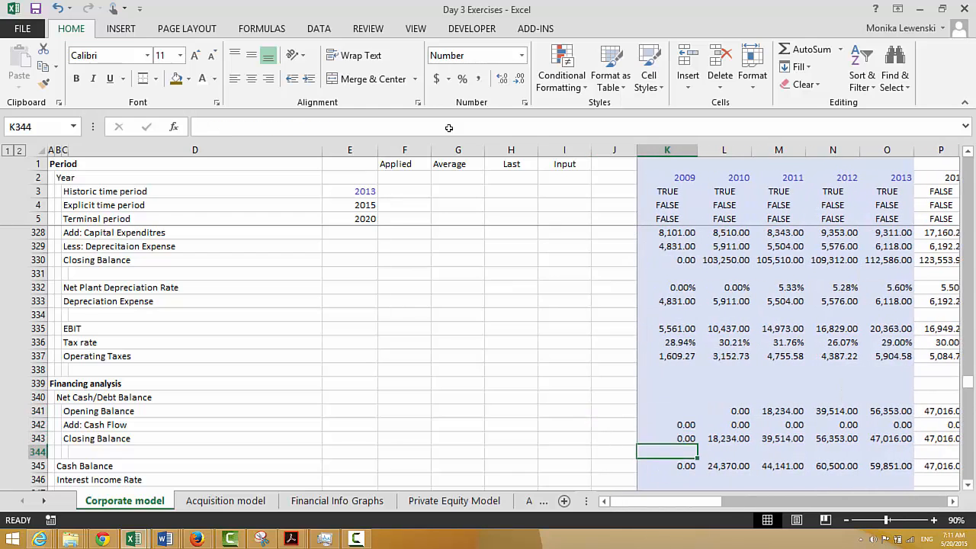
pyautogui.press('Up')
pyautogui.press('Up')
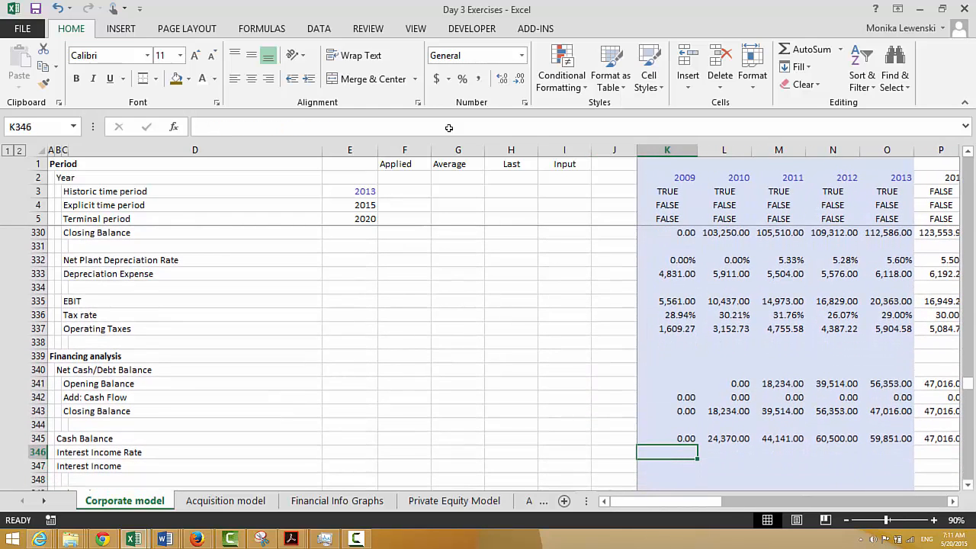
pyautogui.press('Left')
pyautogui.press('Left')
pyautogui.press('Right')
pyautogui.press('Right')
pyautogui.press('Down')
pyautogui.press('Down')
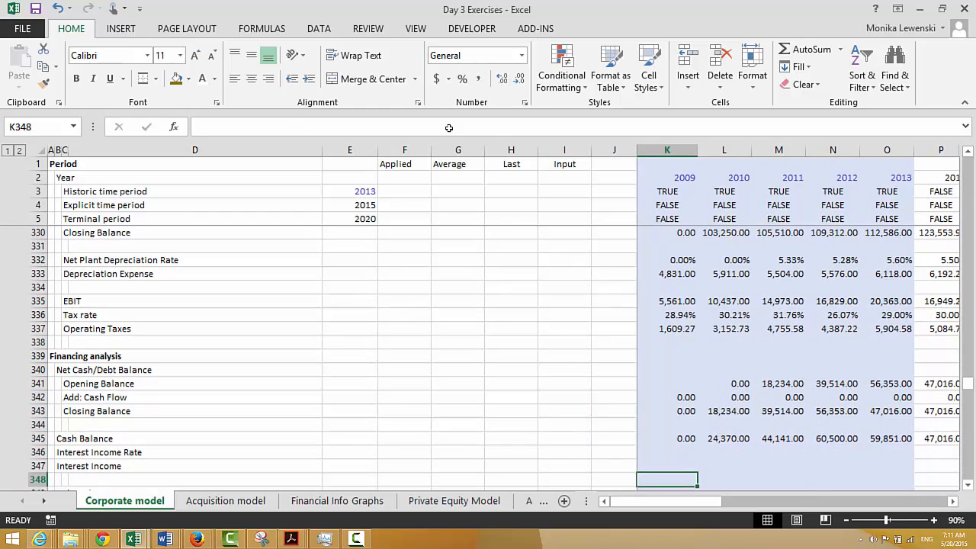
pyautogui.press('Down')
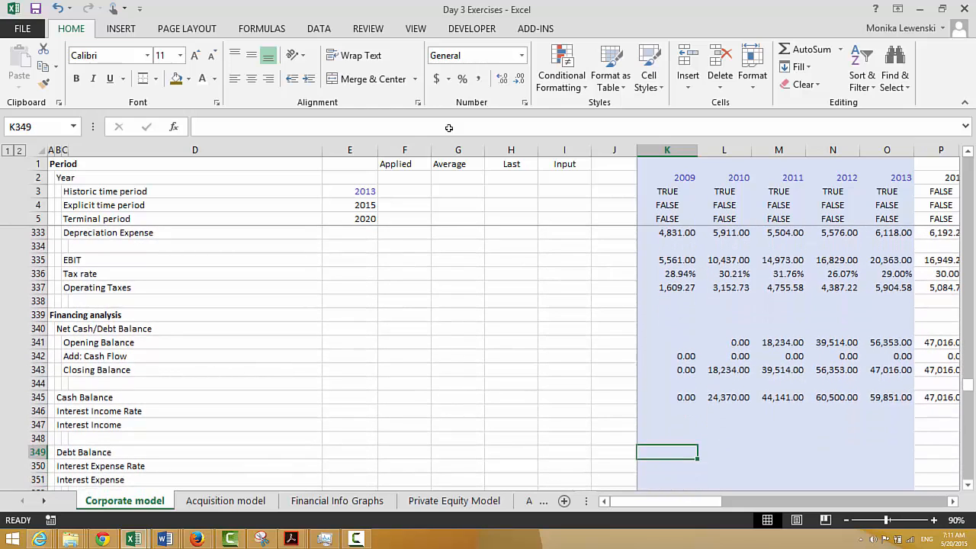
pyautogui.write('=if(')
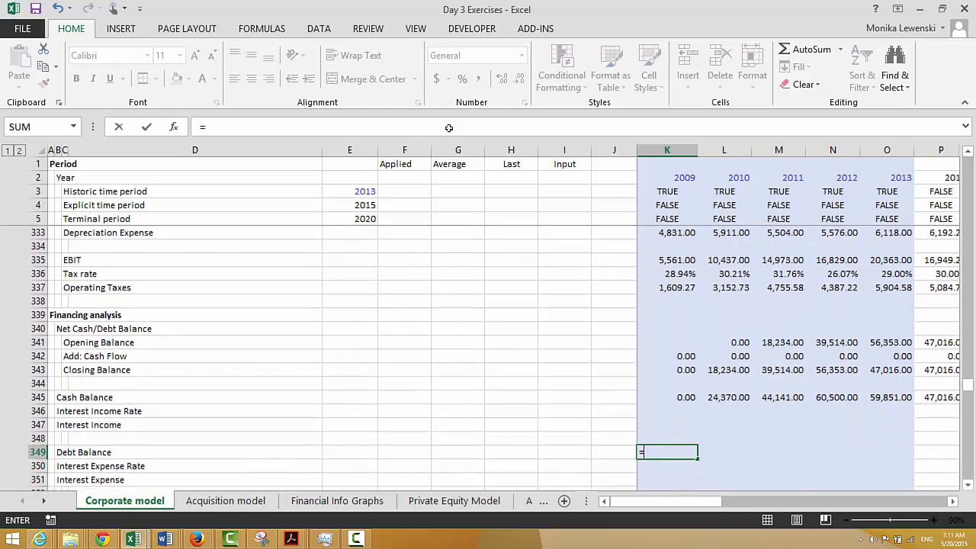
pyautogui.click(654, 190)
pyautogui.write(',')
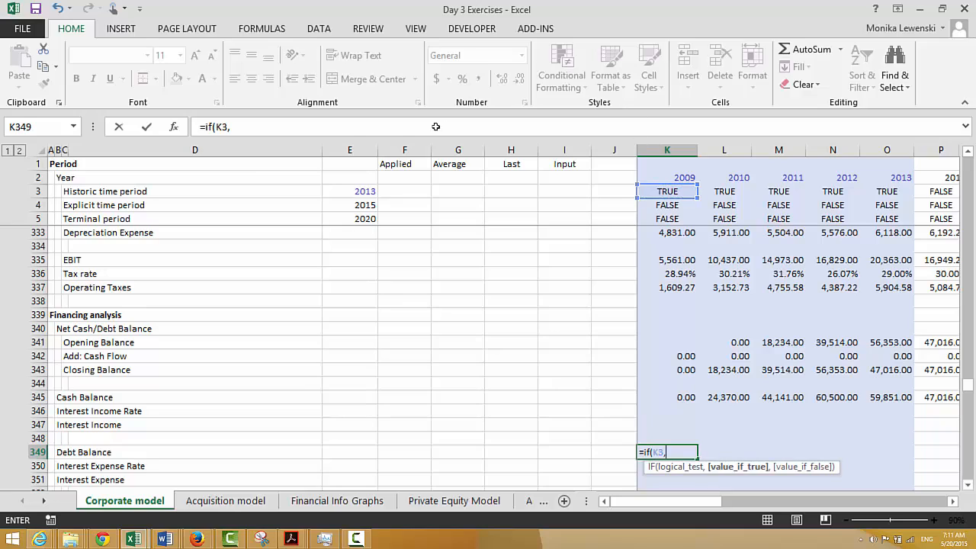
# Use the Historic Debt cell K244 from the financing assumptions as the Debt Balance formula's value when true
pyautogui.press('Up')
pyautogui.press('Up')
pyautogui.press('Up')
pyautogui.press('Up')
pyautogui.press('Up')
pyautogui.press('Up')
pyautogui.press('Up')
pyautogui.press('Up')
pyautogui.press('Up')
pyautogui.press('Up')
pyautogui.press('Up')
pyautogui.press('Up')
pyautogui.press('Up')
pyautogui.press('Up')
pyautogui.press('Up')
pyautogui.press('Up')
pyautogui.press('Up')
pyautogui.press('Up')
pyautogui.press('Up')
pyautogui.press('Up')
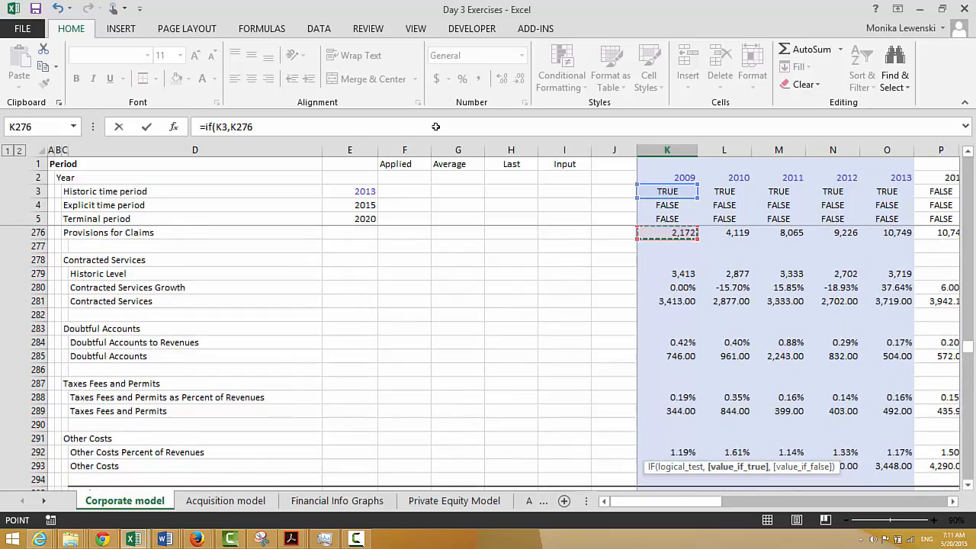
pyautogui.press('Up')
pyautogui.press('Up')
pyautogui.press('Up')
pyautogui.press('Up')
pyautogui.press('Up')
pyautogui.press('Up')
pyautogui.press('Up')
pyautogui.press('Up')
pyautogui.press('Up')
pyautogui.press('Up')
pyautogui.press('Up')
pyautogui.press('Up')
pyautogui.press('Up')
pyautogui.press('Up')
pyautogui.press('Up')
pyautogui.press('Up')
pyautogui.press('Up')
pyautogui.press('Up')
pyautogui.press('Up')
pyautogui.press('Down')
pyautogui.press('Down')
pyautogui.press('Down')
pyautogui.press('Down')
pyautogui.press('Down')
pyautogui.press('Down')
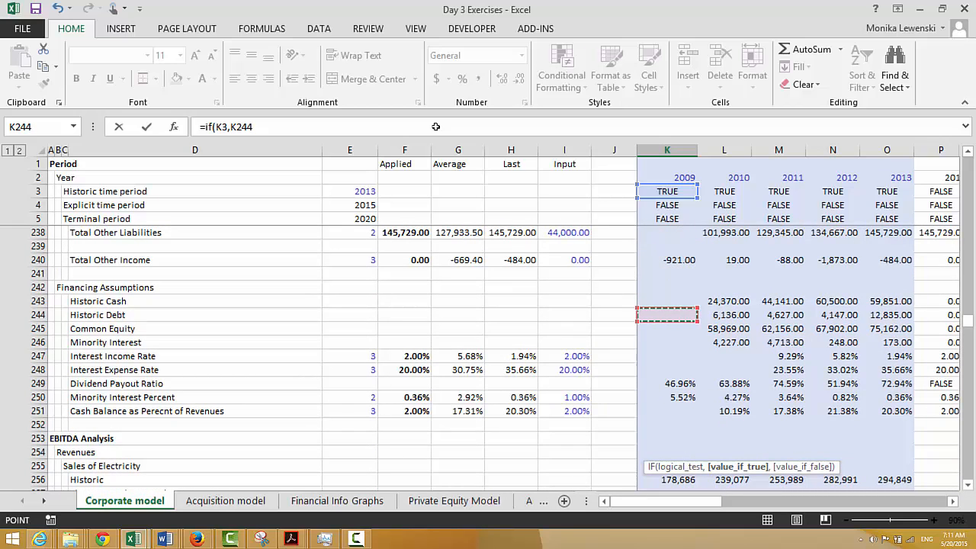
pyautogui.write(',')
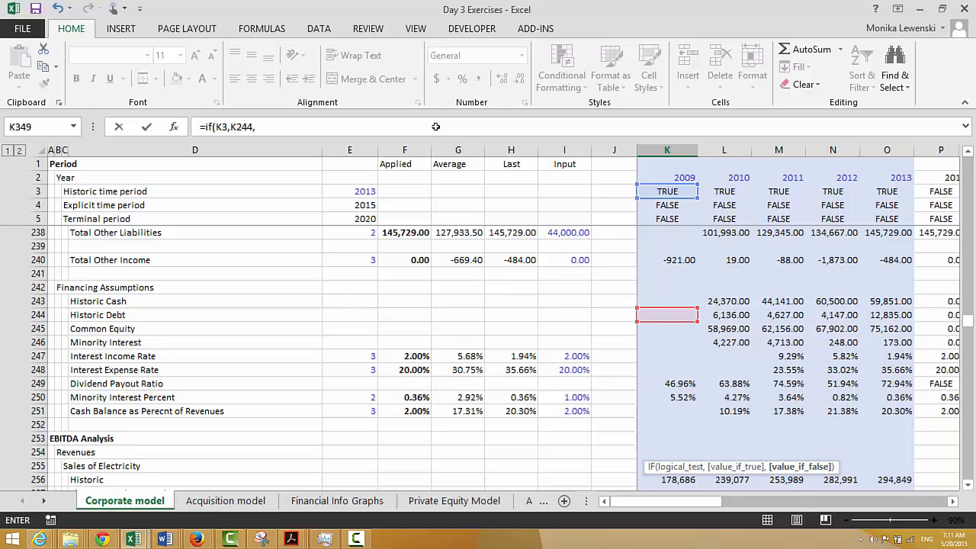
# Complete the Debt Balance formula with MAX(-K343,0), the larger of the negated Closing Balance and zero, as the value when false
pyautogui.write('max(')
pyautogui.press('Up')
pyautogui.press('Up')
pyautogui.press('Up')
pyautogui.press('Up')
pyautogui.press('Up')
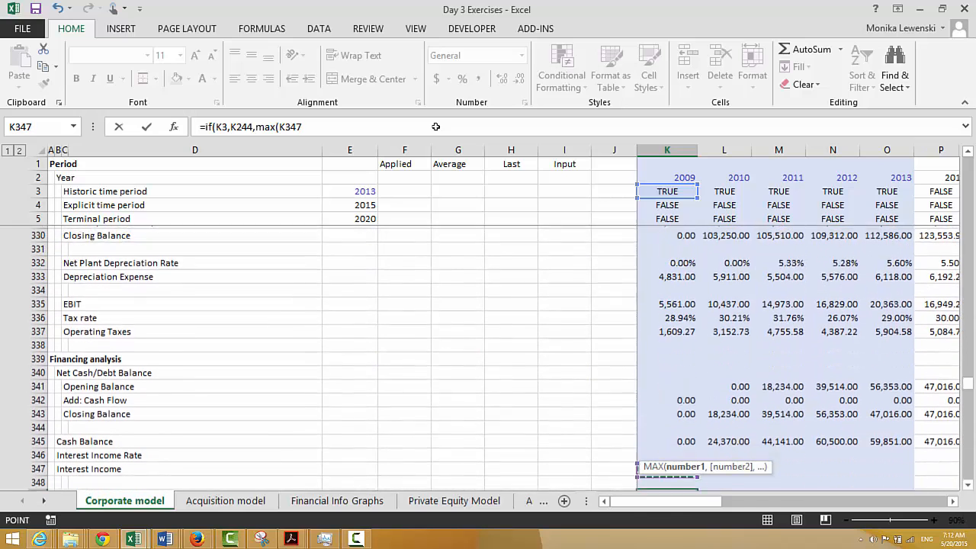
pyautogui.press('Up')
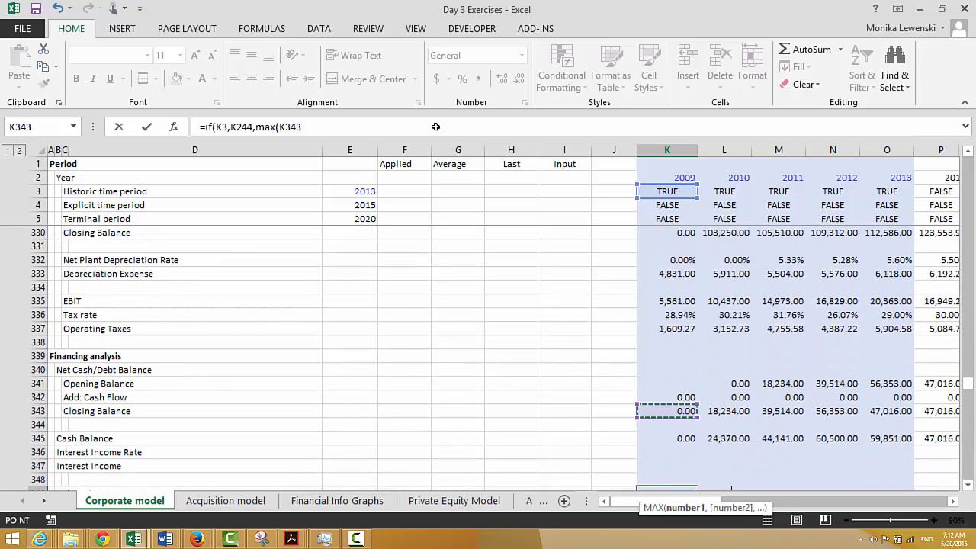
pyautogui.write(',0')
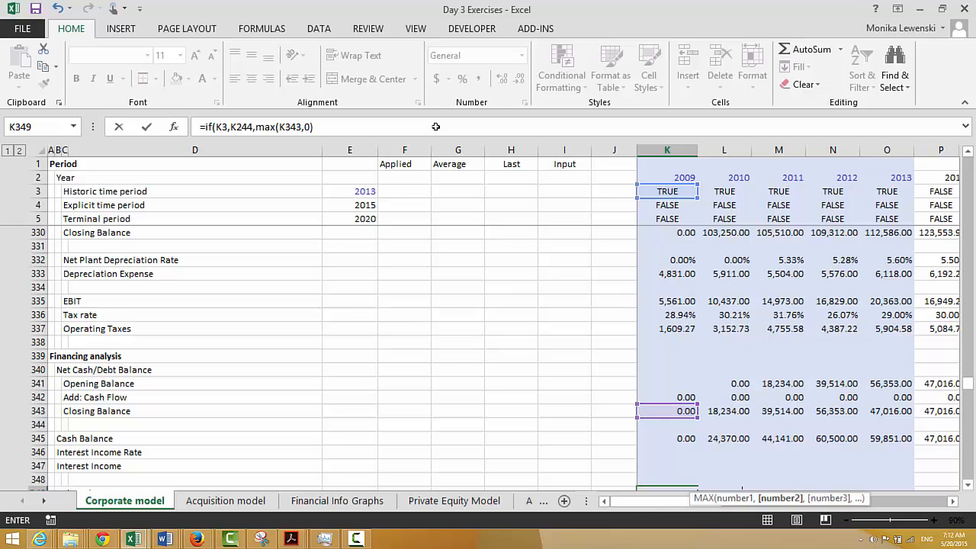
pyautogui.click(278, 127)
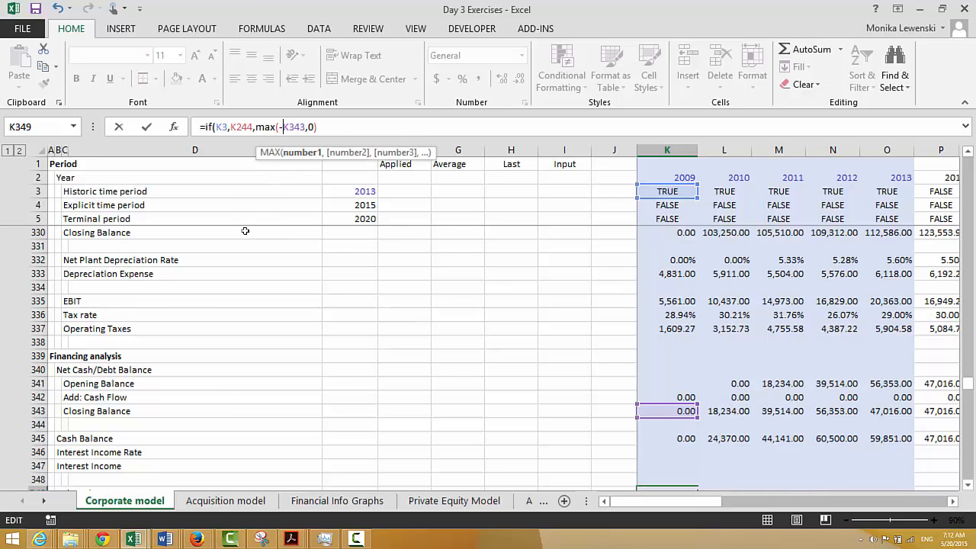
pyautogui.press('Return')
pyautogui.press('Return')
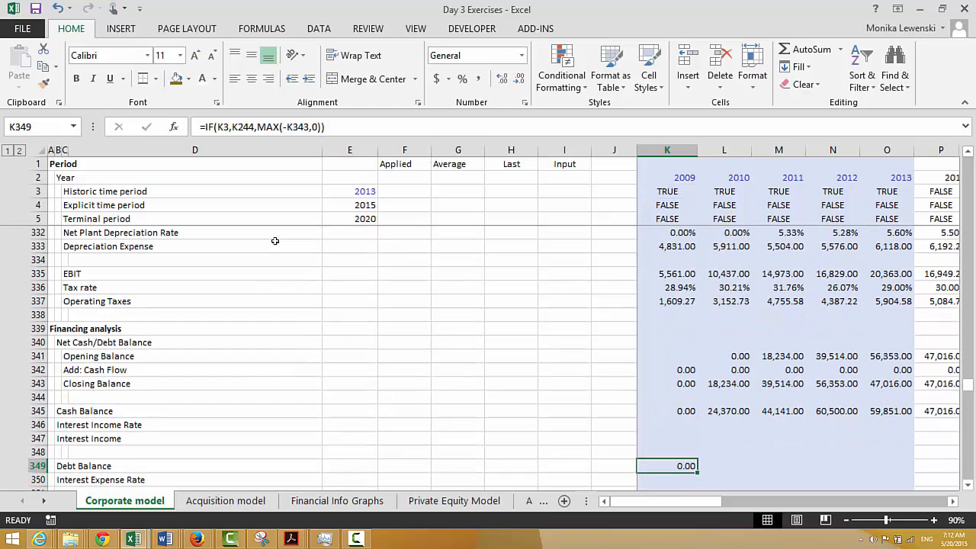
# Copy the 2009 Debt Balance formula in K349 across all the remaining year columns
pyautogui.hotkey('ctrl', 'shift', 'Right')
pyautogui.hotkey('ctrl', 'r')
# Examine the Debt Balance values and formulas in row 349 across the historic and forecast years
pyautogui.press('Right')
pyautogui.press('Right')
pyautogui.press('Right')
pyautogui.press('Right')
pyautogui.press('Right')
pyautogui.press('Right')
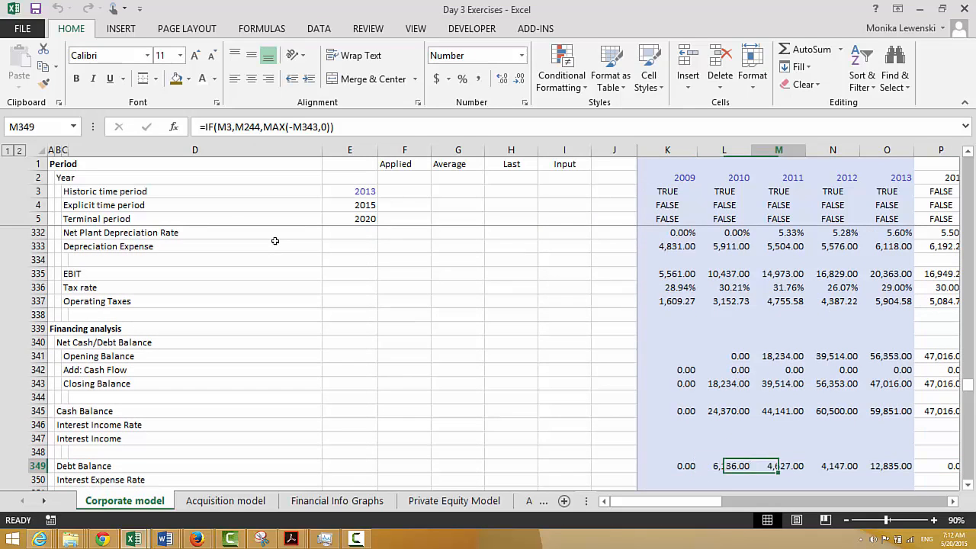
pyautogui.press('Left')
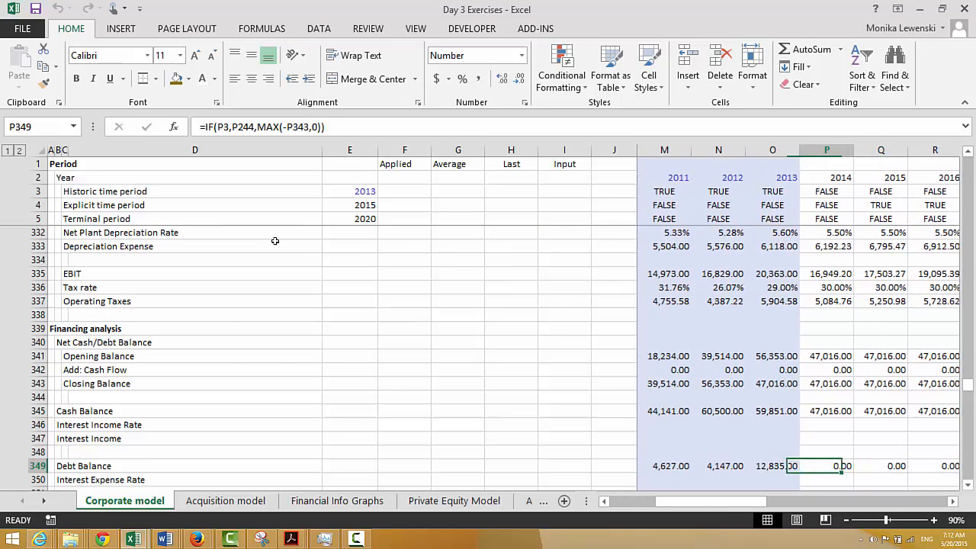
pyautogui.press('Right')
pyautogui.press('Right')
pyautogui.press('Right')
pyautogui.press('Right')
pyautogui.press('Right')
pyautogui.press('Right')
pyautogui.press('Right')
pyautogui.press('Right')
pyautogui.press('Right')
pyautogui.press('Right')
pyautogui.press('Right')
pyautogui.press('Right')
pyautogui.press('Left')
pyautogui.press('Left')
pyautogui.press('Left')
pyautogui.press('Left')
pyautogui.press('Left')
pyautogui.press('Left')
pyautogui.press('Left')
pyautogui.press('Left')
pyautogui.press('Left')
pyautogui.press('Left')
pyautogui.press('Left')
pyautogui.press('Left')
pyautogui.press('Left')
pyautogui.press('Left')
pyautogui.press('Left')
pyautogui.press('Left')
pyautogui.press('Left')
pyautogui.press('Left')
pyautogui.press('Left')
pyautogui.press('Left')
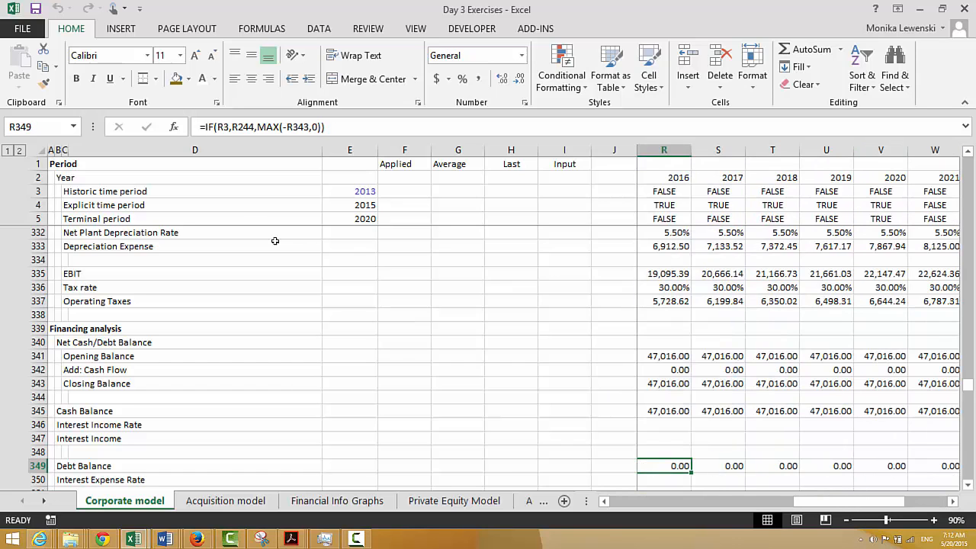
pyautogui.press('Left')
pyautogui.press('Left')
pyautogui.press('Left')
pyautogui.press('Left')
# Link the 2009 Tax Rate cell K354 in the profit and loss statement to the assumptions' Tax Rate in K203
pyautogui.press('Down')
pyautogui.press('Down')
pyautogui.press('Down')
pyautogui.press('Down')
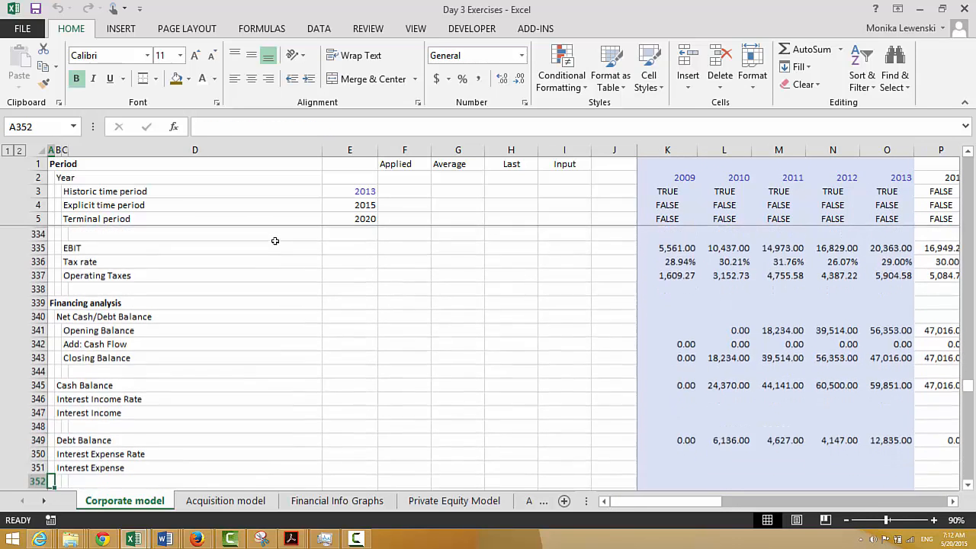
pyautogui.press('Right')
pyautogui.press('Right')
pyautogui.press('Right')
pyautogui.press('Right')
pyautogui.press('Right')
pyautogui.press('Right')
pyautogui.press('Right')
pyautogui.press('Right')
pyautogui.press('Right')
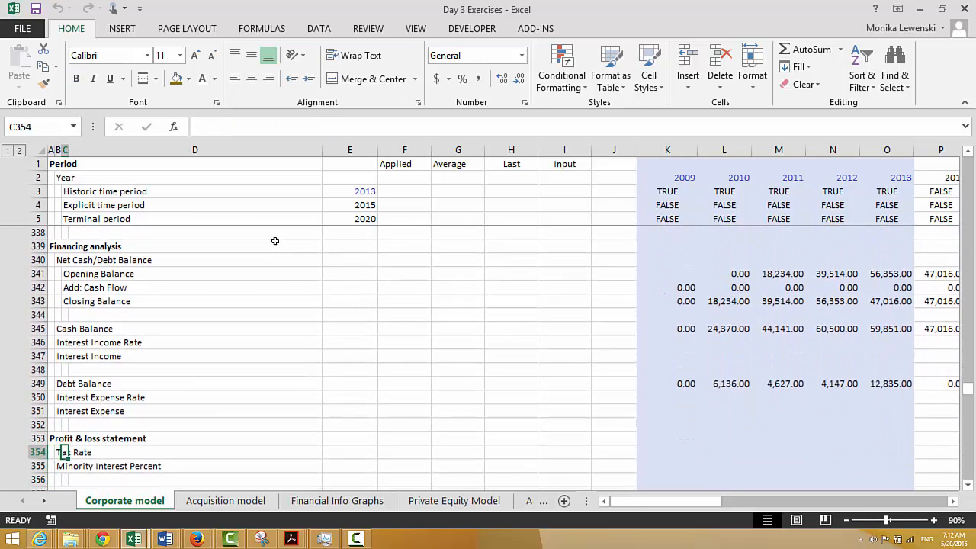
pyautogui.press('Right')
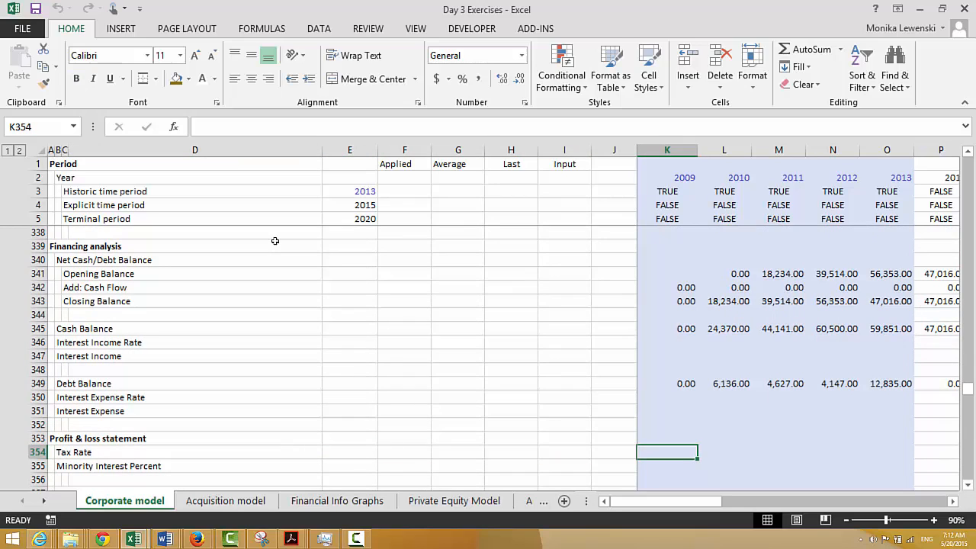
pyautogui.write('=')
pyautogui.press('Up')
pyautogui.press('Up')
pyautogui.press('Up')
pyautogui.press('Up')
pyautogui.press('Up')
pyautogui.press('Up')
pyautogui.press('Up')
pyautogui.press('Up')
pyautogui.press('Up')
pyautogui.press('Up')
pyautogui.press('Up')
pyautogui.press('Up')
pyautogui.press('Up')
pyautogui.press('Up')
pyautogui.press('Up')
pyautogui.press('Up')
pyautogui.press('Up')
pyautogui.press('Up')
pyautogui.press('Up')
pyautogui.press('Up')
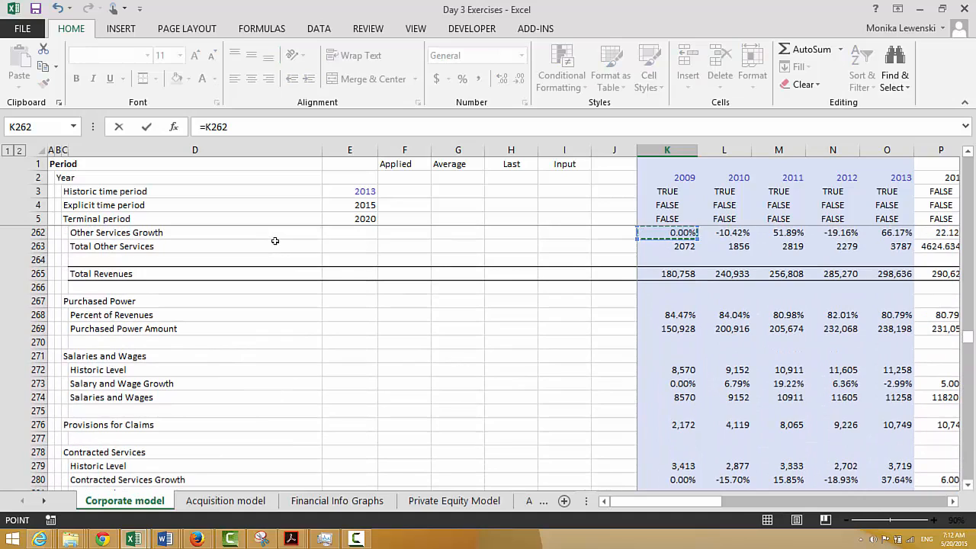
pyautogui.press('Up')
pyautogui.press('Up')
pyautogui.press('Up')
pyautogui.press('Up')
pyautogui.press('Up')
pyautogui.press('Up')
pyautogui.press('Up')
pyautogui.press('Up')
pyautogui.press('Up')
pyautogui.press('Up')
pyautogui.press('Up')
pyautogui.press('Up')
pyautogui.press('Up')
pyautogui.press('Up')
pyautogui.press('Up')
pyautogui.press('Up')
pyautogui.press('Up')
pyautogui.press('Up')
pyautogui.press('Up')
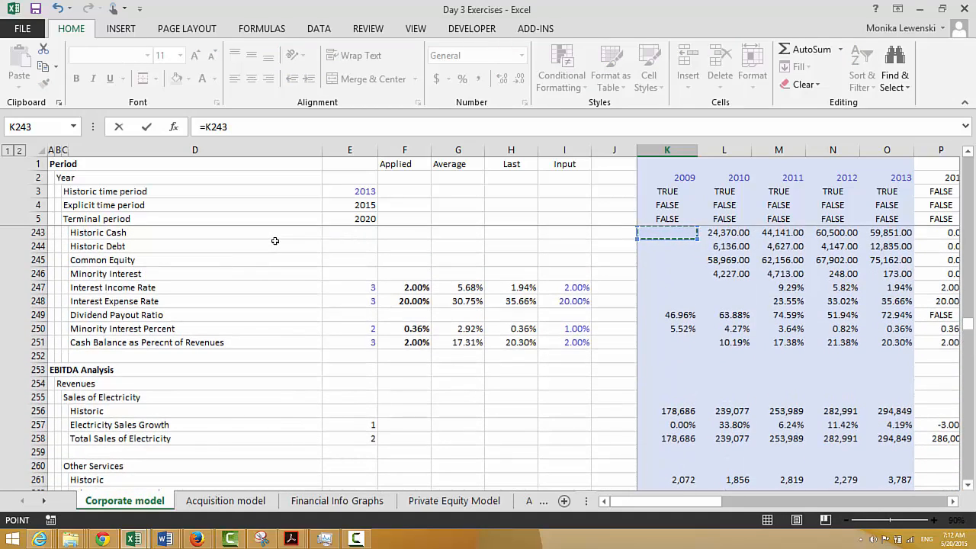
pyautogui.press('Up')
pyautogui.press('Up')
pyautogui.press('Up')
pyautogui.press('Up')
pyautogui.press('Up')
pyautogui.press('Up')
pyautogui.press('Up')
pyautogui.press('Up')
pyautogui.press('Up')
pyautogui.press('Up')
pyautogui.press('Up')
pyautogui.press('Up')
pyautogui.press('Up')
pyautogui.press('Up')
pyautogui.press('Up')
pyautogui.press('Up')
pyautogui.press('Up')
pyautogui.press('Up')
pyautogui.press('Up')
pyautogui.press('Up')
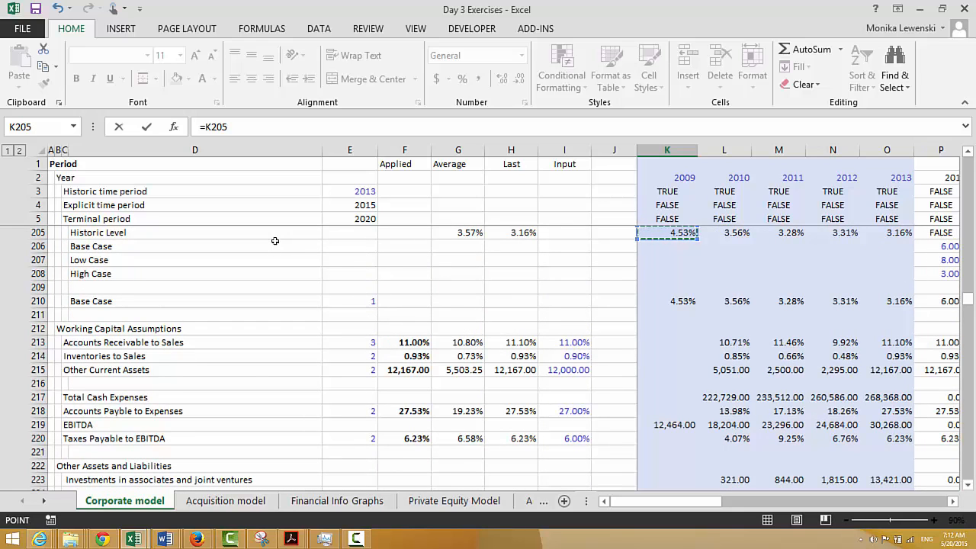
pyautogui.press('Up')
pyautogui.press('Up')
pyautogui.press('Up')
pyautogui.press('Up')
pyautogui.press('Up')
pyautogui.press('Up')
pyautogui.press('Up')
pyautogui.press('Up')
pyautogui.press('Up')
pyautogui.press('Up')
pyautogui.press('Up')
pyautogui.press('Up')
pyautogui.press('Up')
pyautogui.press('Up')
pyautogui.press('Up')
pyautogui.press('Up')
pyautogui.press('Up')
pyautogui.press('Up')
pyautogui.press('Down')
pyautogui.press('Down')
pyautogui.press('Down')
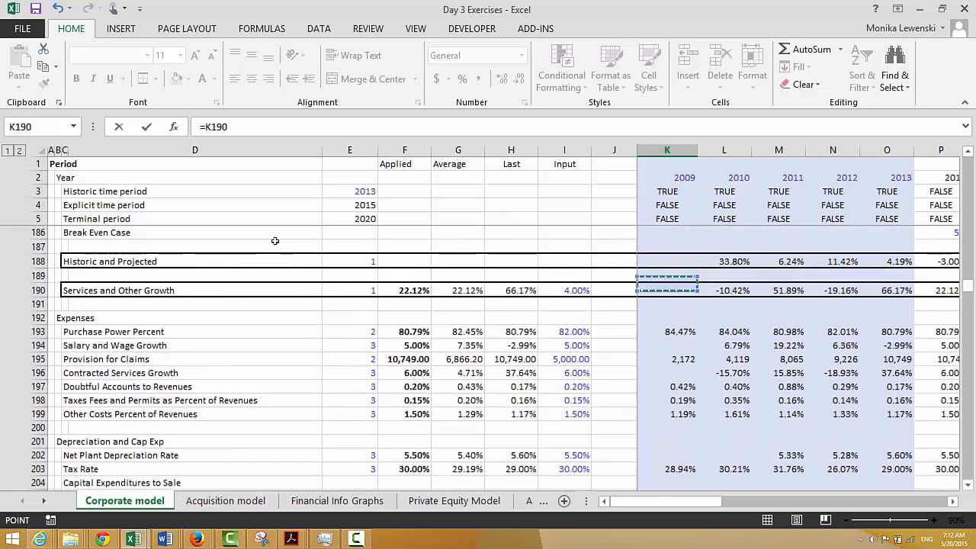
pyautogui.press('Down')
pyautogui.press('Down')
pyautogui.press('Down')
pyautogui.press('Down')
pyautogui.press('Down')
pyautogui.press('Down')
pyautogui.press('Down')
pyautogui.press('Down')
pyautogui.press('Down')
pyautogui.press('Down')
pyautogui.press('Down')
pyautogui.press('Down')
pyautogui.press('Down')
pyautogui.press('Down')
pyautogui.press('Down')
pyautogui.press('Down')
pyautogui.press('Down')
pyautogui.press('Down')
pyautogui.press('Down')
pyautogui.press('Down')
pyautogui.press('Up')
pyautogui.press('Up')
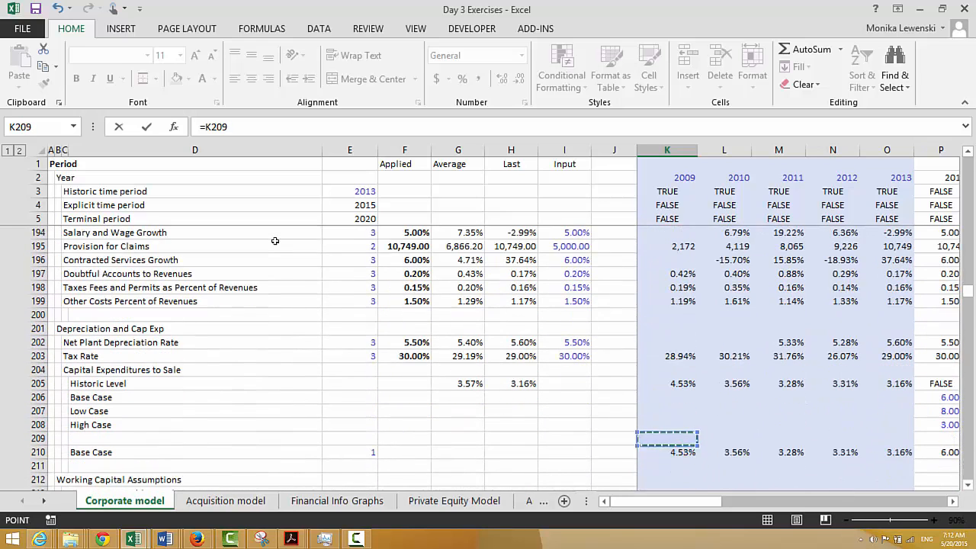
pyautogui.press('Up')
pyautogui.press('Up')
pyautogui.press('Up')
pyautogui.press('Up')
pyautogui.press('Up')
pyautogui.press('Up')
pyautogui.press('Return')
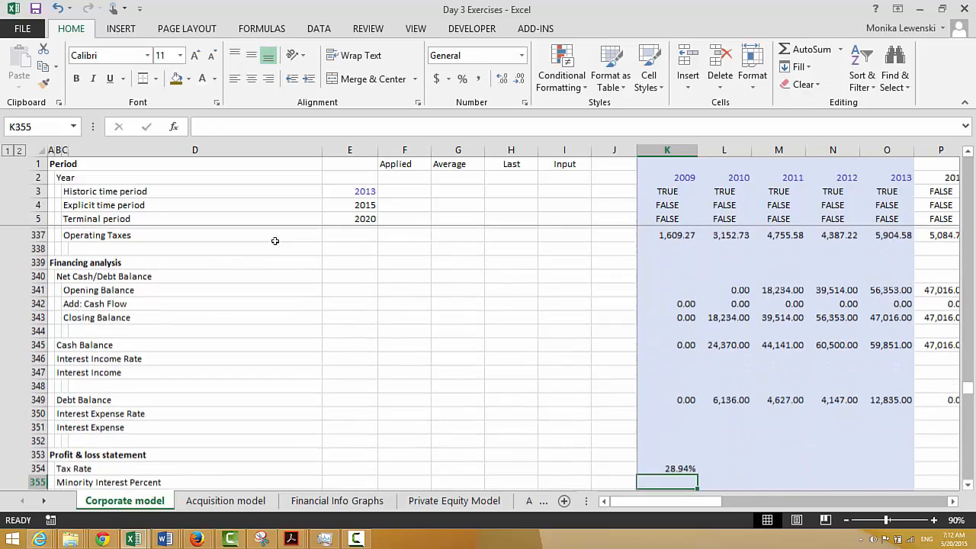
# Link the 2009 Minority Interest Percent cell K355 in the profit and loss statement to the financing assumptions' Minority Interest Percent in K250
pyautogui.write('=')
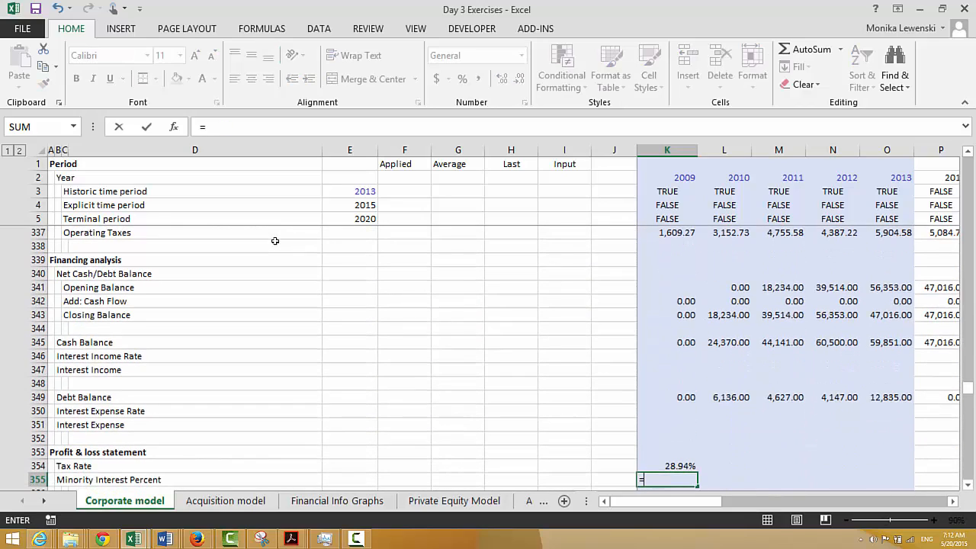
pyautogui.press('Up')
pyautogui.press('Up')
pyautogui.press('Up')
pyautogui.press('Up')
pyautogui.press('Up')
pyautogui.press('Up')
pyautogui.press('Up')
pyautogui.press('Up')
pyautogui.press('Up')
pyautogui.press('Up')
pyautogui.press('Up')
pyautogui.press('Up')
pyautogui.press('Up')
pyautogui.press('Up')
pyautogui.press('Up')
pyautogui.press('Up')
pyautogui.press('Up')
pyautogui.press('Up')
pyautogui.press('Up')
pyautogui.press('Up')
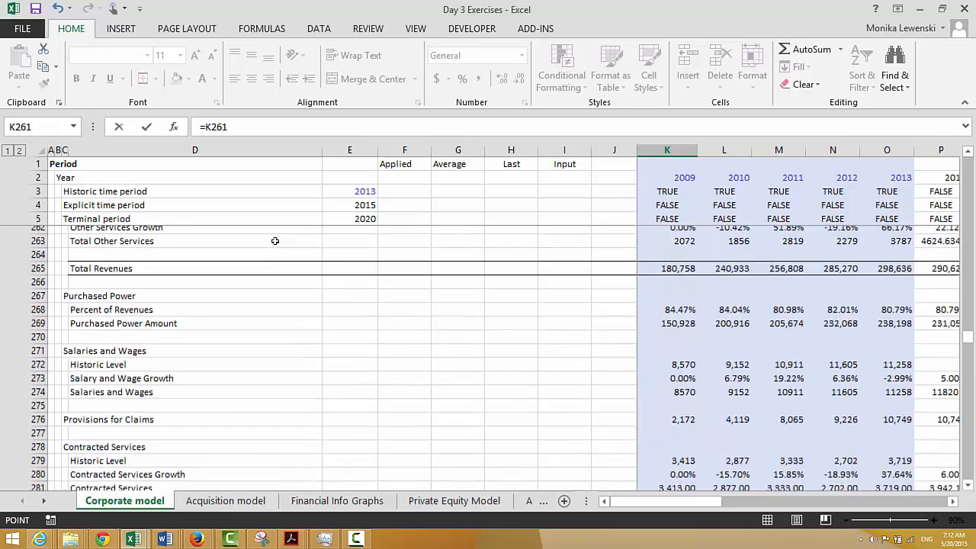
pyautogui.press('Down')
pyautogui.press('Down')
pyautogui.press('Down')
pyautogui.press('Down')
pyautogui.press('Down')
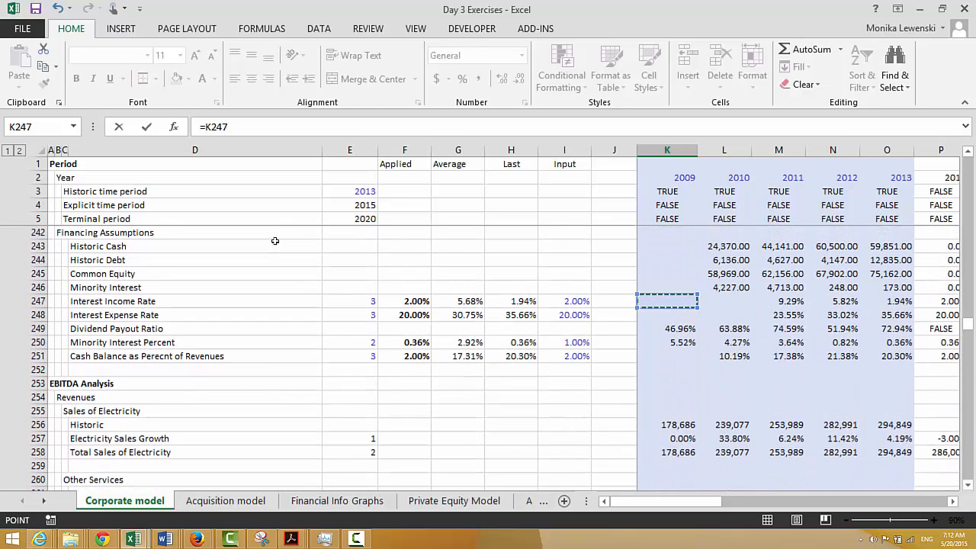
pyautogui.press('Down')
pyautogui.press('Down')
pyautogui.press('Down')
pyautogui.press('Down')
pyautogui.press('Up')
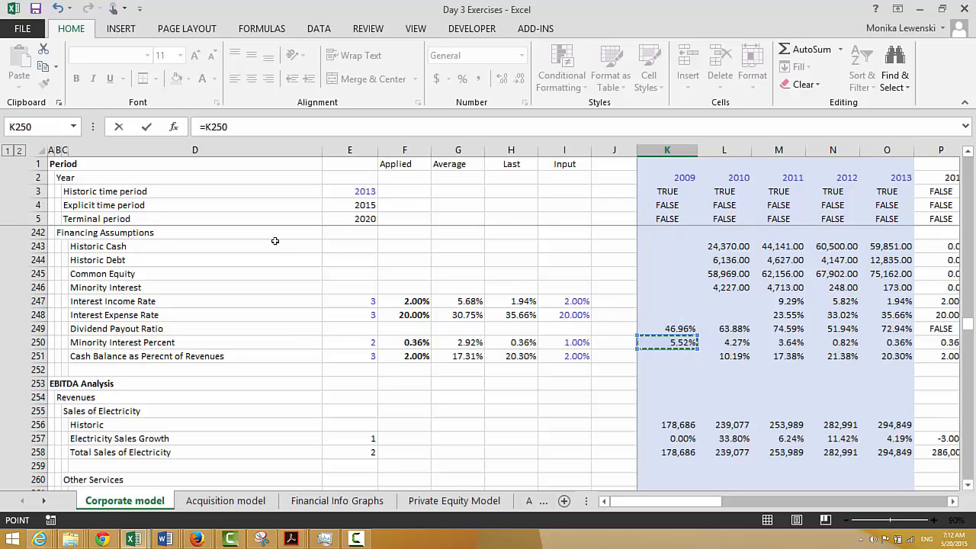
pyautogui.press('Return')
# Link the 2009 Revenues cell K357 in the profit and loss statement to Total Revenues in K265
pyautogui.press('Down')
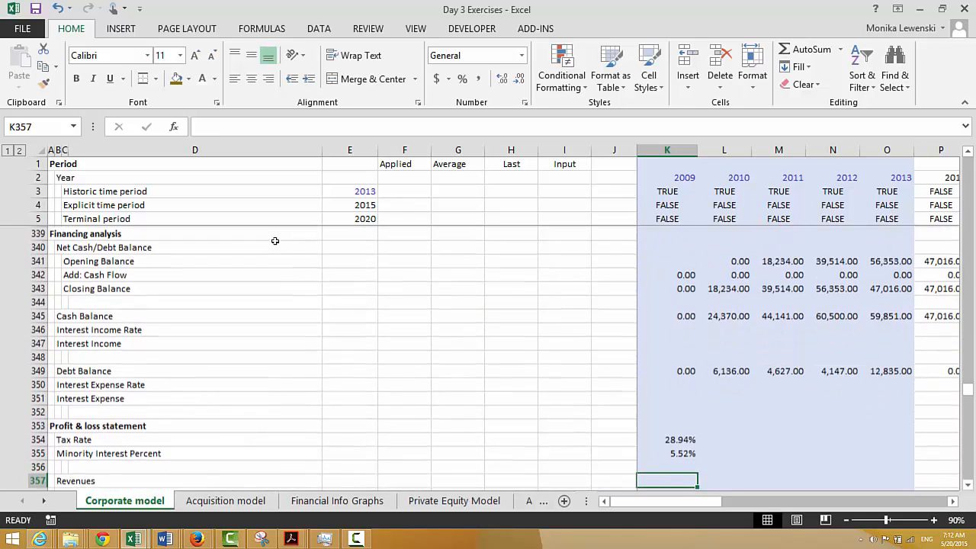
pyautogui.press('Down')
pyautogui.press('Down')
pyautogui.press('Up')
pyautogui.press('Up')
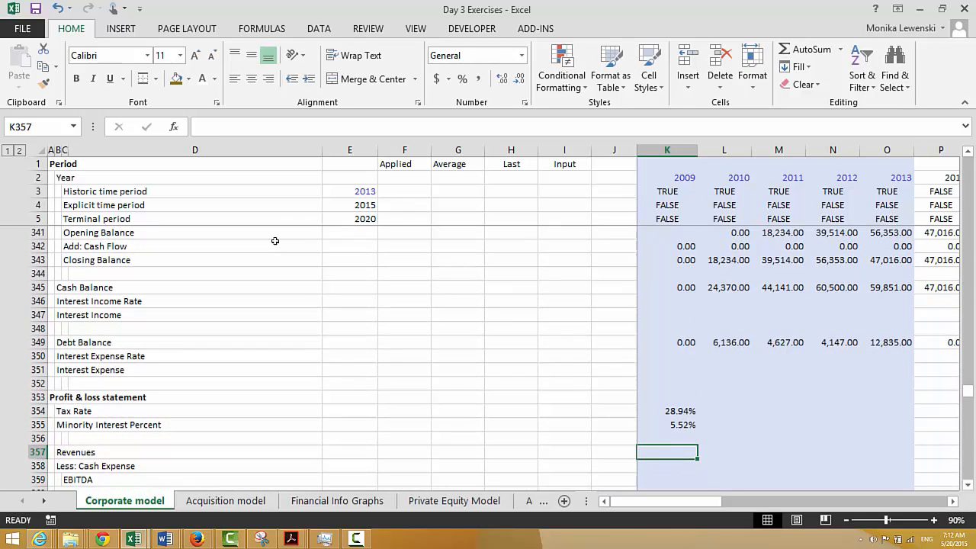
pyautogui.write('=')
pyautogui.press('Up')
pyautogui.press('Up')
pyautogui.press('Up')
pyautogui.press('Up')
pyautogui.press('Up')
pyautogui.press('Up')
pyautogui.press('Up')
pyautogui.press('Up')
pyautogui.press('Up')
pyautogui.press('Up')
pyautogui.press('Up')
pyautogui.press('Up')
pyautogui.press('Up')
pyautogui.press('Up')
pyautogui.press('Up')
pyautogui.press('Up')
pyautogui.press('Up')
pyautogui.press('Up')
pyautogui.press('Up')
pyautogui.press('Up')
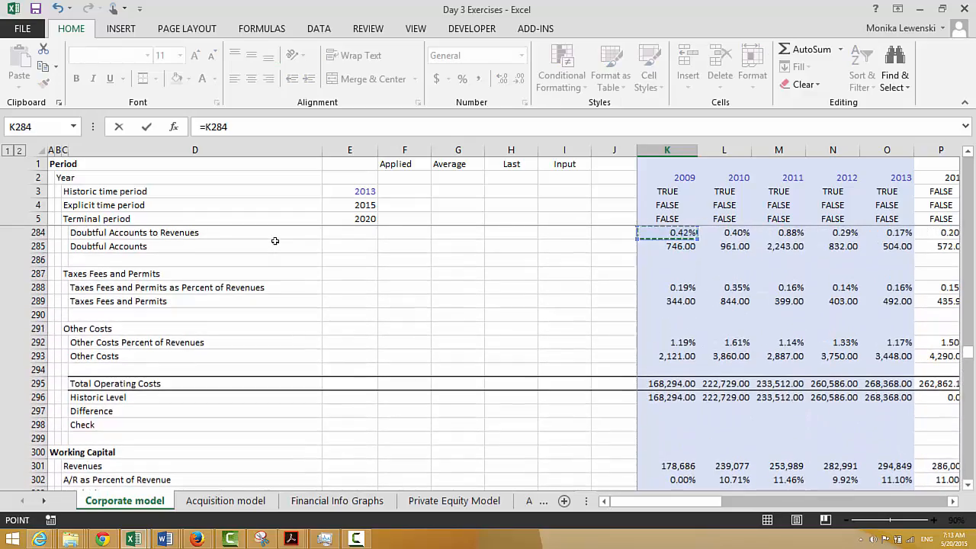
pyautogui.press('Up')
pyautogui.press('Up')
pyautogui.press('Up')
pyautogui.press('Up')
pyautogui.press('Up')
pyautogui.press('Up')
pyautogui.press('Up')
pyautogui.press('Up')
pyautogui.press('Up')
pyautogui.press('Up')
pyautogui.press('Up')
pyautogui.press('Up')
pyautogui.press('Up')
pyautogui.press('Up')
pyautogui.press('Up')
pyautogui.press('Up')
pyautogui.press('Up')
pyautogui.press('Up')
pyautogui.press('Up')
pyautogui.press('Up')
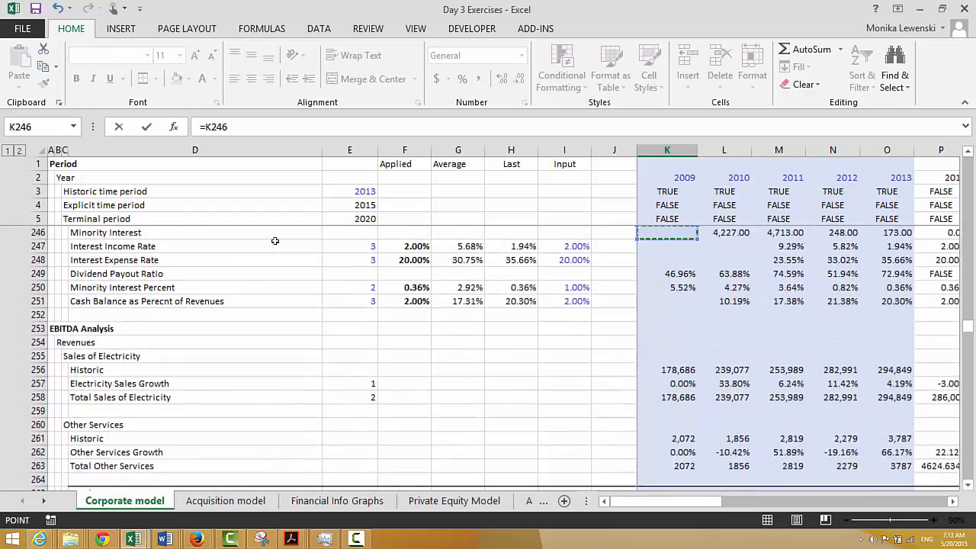
pyautogui.press('Down')
pyautogui.press('Down')
pyautogui.press('Down')
pyautogui.press('Down')
pyautogui.press('Down')
pyautogui.press('Down')
pyautogui.press('Down')
pyautogui.press('Down')
pyautogui.press('Down')
pyautogui.press('Down')
pyautogui.press('Down')
pyautogui.press('Down')
pyautogui.press('Down')
pyautogui.press('Down')
pyautogui.press('Down')
pyautogui.press('Down')
pyautogui.press('Down')
pyautogui.press('Down')
pyautogui.press('Down')
pyautogui.press('Return')
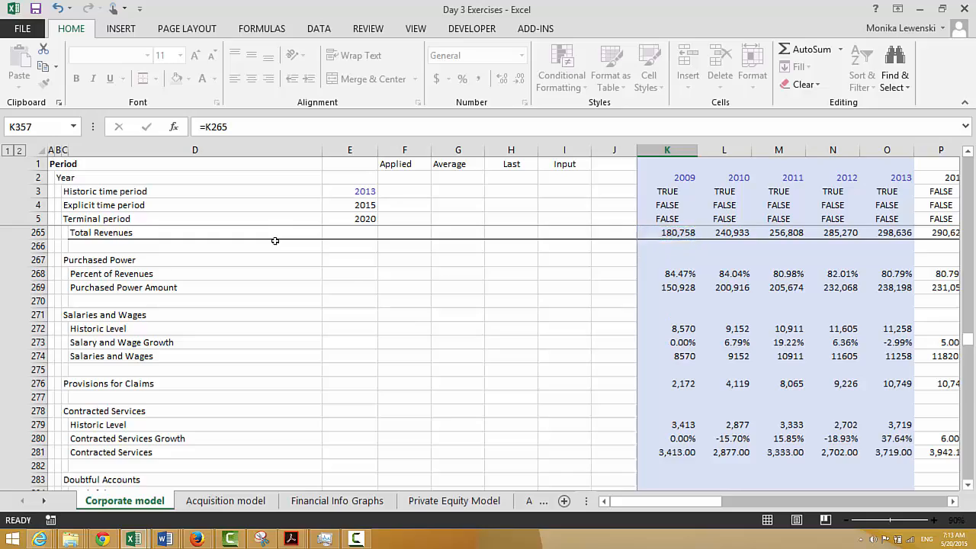
# Link the 2009 Less: Cash Expense cell K358 in the profit and loss statement to Total Operating Costs in K295
pyautogui.write('=')
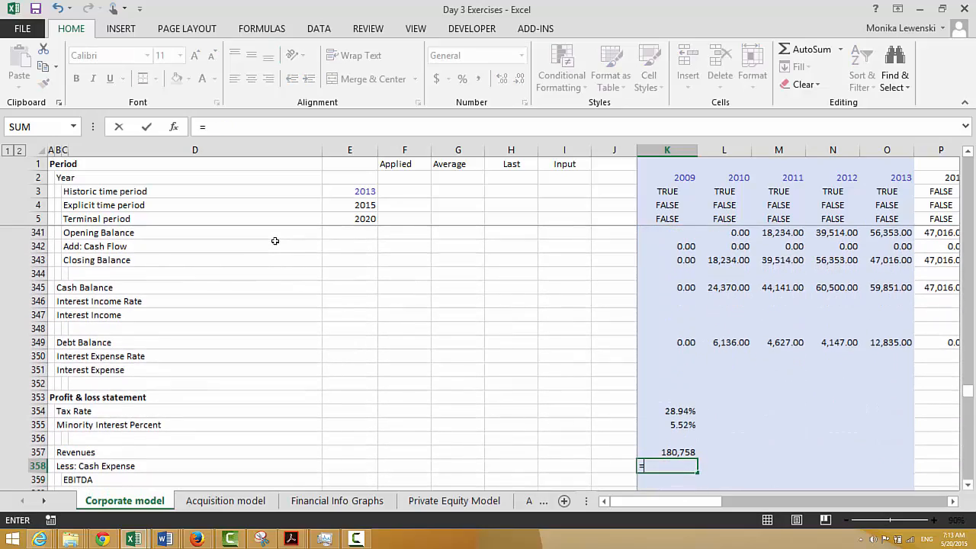
pyautogui.press('Up')
pyautogui.press('Up')
pyautogui.press('Up')
pyautogui.press('Up')
pyautogui.press('Up')
pyautogui.press('Up')
pyautogui.press('Up')
pyautogui.press('Up')
pyautogui.press('Up')
pyautogui.press('Up')
pyautogui.press('Up')
pyautogui.press('Up')
pyautogui.press('Up')
pyautogui.press('Up')
pyautogui.press('Up')
pyautogui.press('Up')
pyautogui.press('Up')
pyautogui.press('Up')
pyautogui.press('Up')
pyautogui.press('Up')
pyautogui.press('Up')
pyautogui.press('Up')
pyautogui.press('Up')
pyautogui.press('Up')
pyautogui.press('Up')
pyautogui.press('Up')
pyautogui.press('Up')
pyautogui.press('Up')
pyautogui.press('Up')
pyautogui.press('Up')
pyautogui.press('Up')
pyautogui.press('Up')
pyautogui.press('Up')
pyautogui.press('Up')
pyautogui.press('Up')
pyautogui.press('Up')
pyautogui.press('Up')
pyautogui.press('Up')
pyautogui.press('Up')
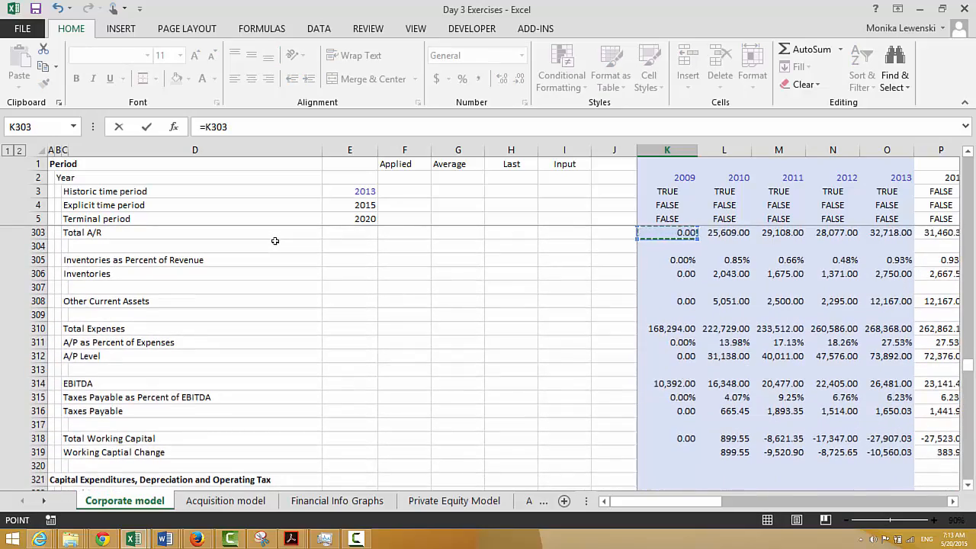
pyautogui.press('pageup')
pyautogui.press('pagedown')
pyautogui.press('pageup')
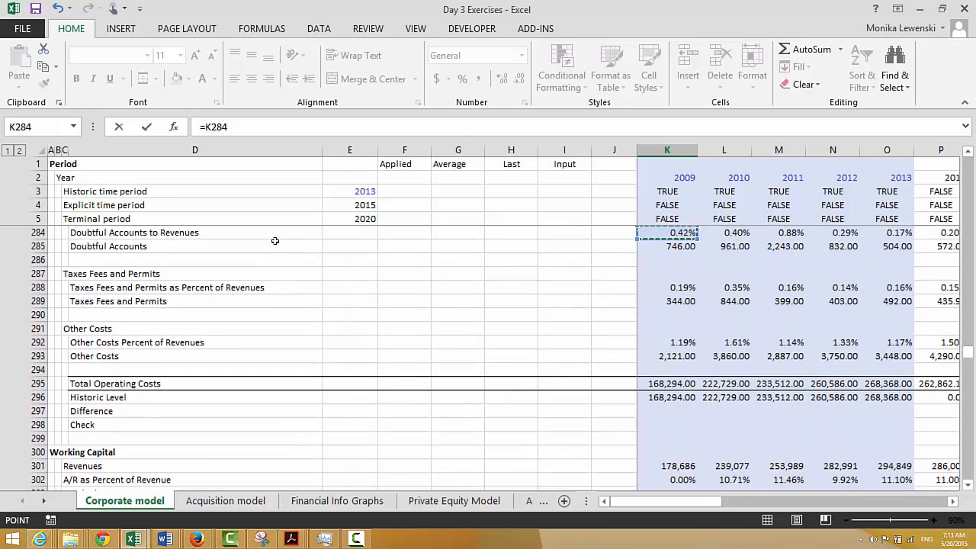
pyautogui.press('Down')
pyautogui.press('Down')
pyautogui.press('Down')
pyautogui.press('Down')
pyautogui.press('Down')
pyautogui.press('Down')
pyautogui.press('Down')
pyautogui.press('Down')
pyautogui.press('Down')
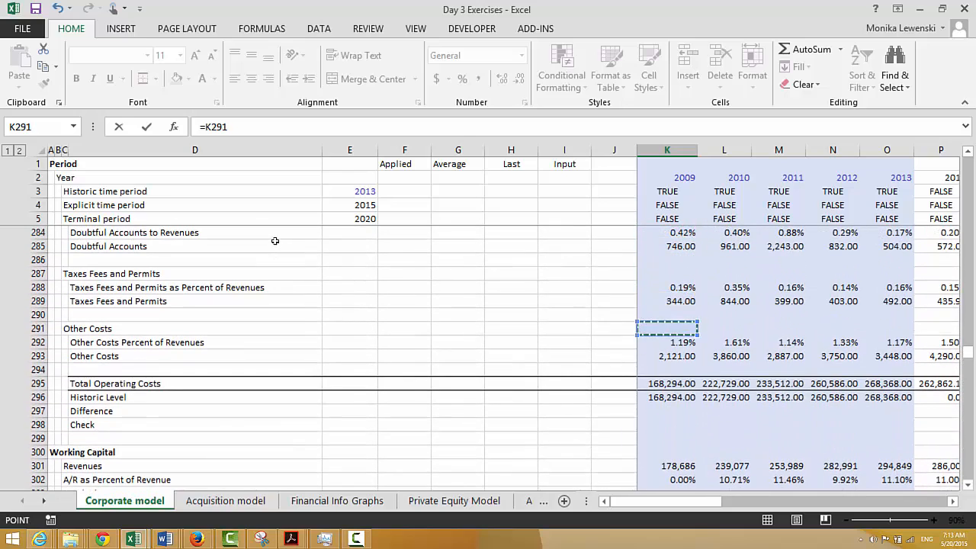
pyautogui.press('Down')
pyautogui.press('Down')
pyautogui.press('Return')
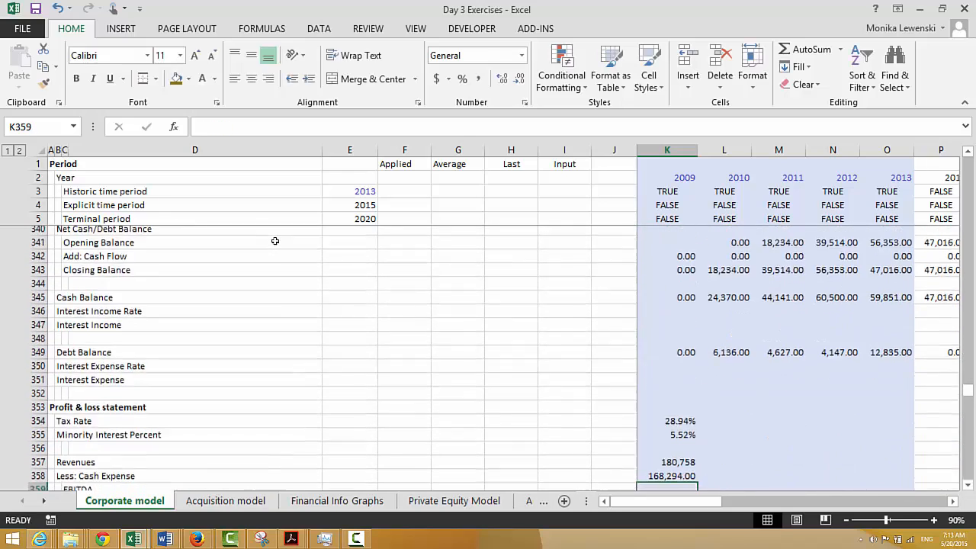
# Format the 2009 Revenues and Less: Cash Expense cells K357:K358 as numbers with thousands separators and two decimals
pyautogui.press('Up')
pyautogui.press('Up')
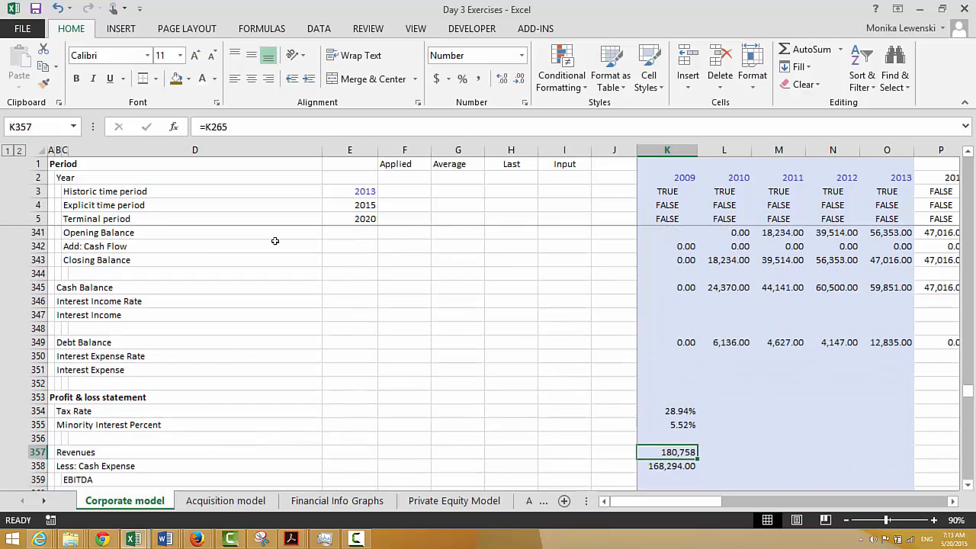
pyautogui.hotkey('shift', 'Down')
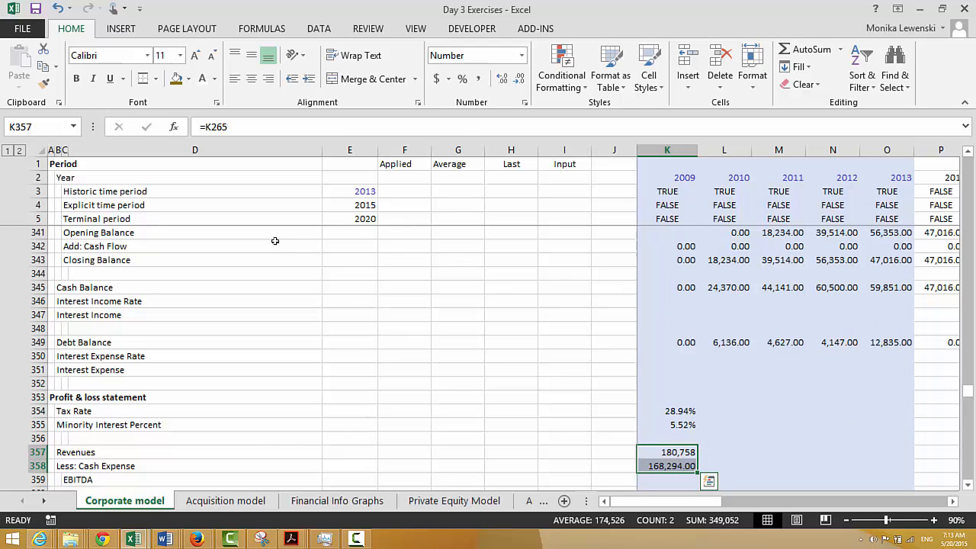
pyautogui.hotkey('ctrl', 'shift', '1')
# Calculate 2009 EBITDA in K359 of the profit and loss statement as Revenues minus Cash Expense, =K357-K358
pyautogui.press('Down')
pyautogui.press('Down')
pyautogui.press('Down')
pyautogui.press('Down')
pyautogui.press('Up')
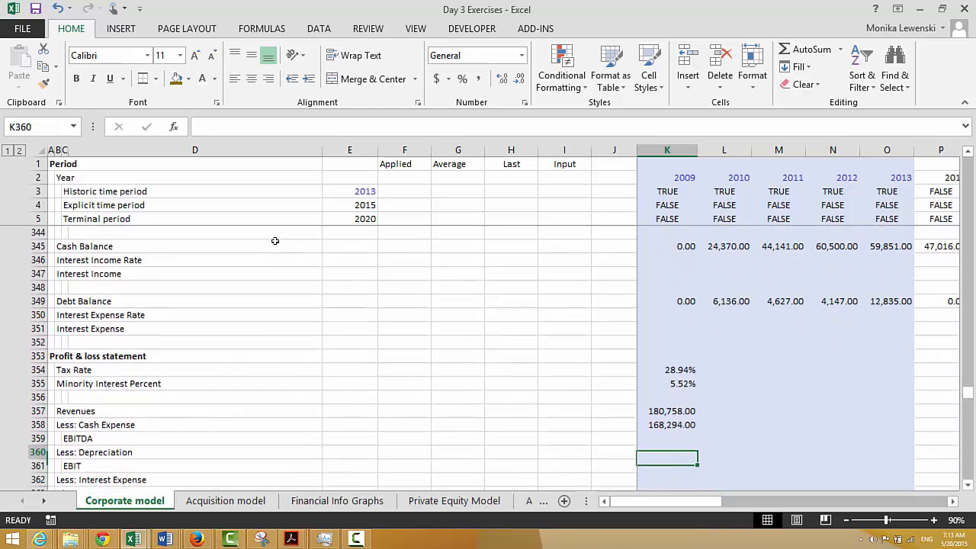
pyautogui.press('Up')
pyautogui.write('=')
pyautogui.press('Up')
pyautogui.press('Up')
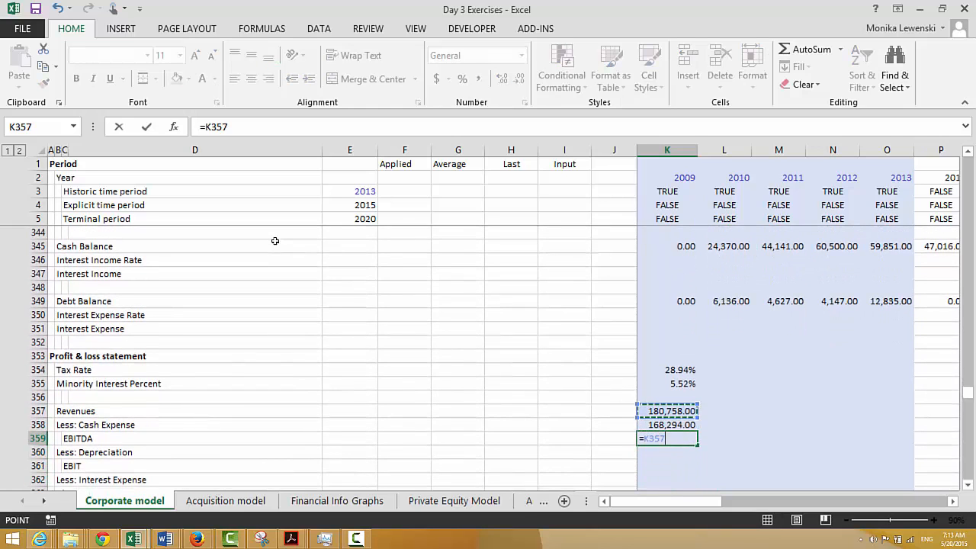
pyautogui.write('-')
pyautogui.press('Up')
pyautogui.press('Return')
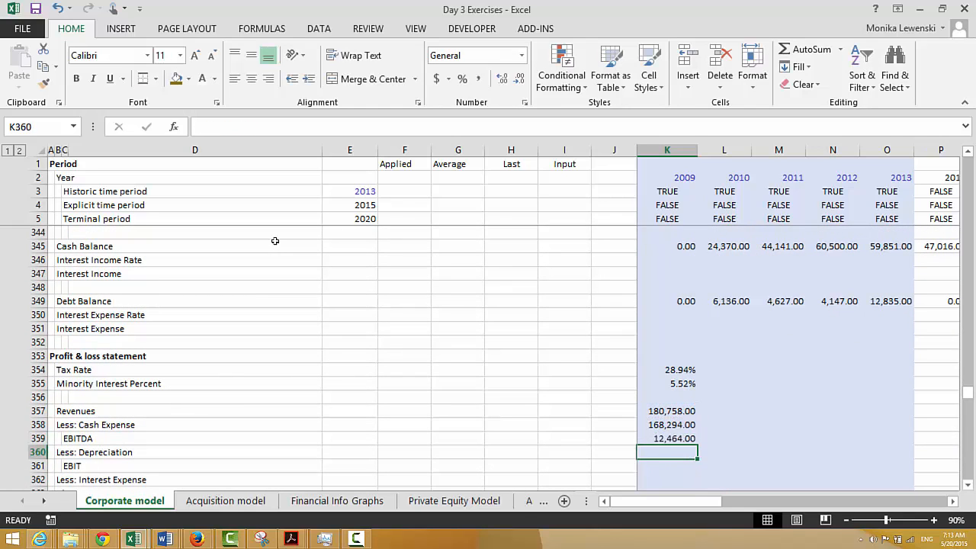
pyautogui.press('Down')
pyautogui.press('Down')
pyautogui.press('Down')
pyautogui.press('Down')
pyautogui.press('Up')
pyautogui.press('Up')
pyautogui.press('Up')
pyautogui.press('Up')
pyautogui.press('Up')
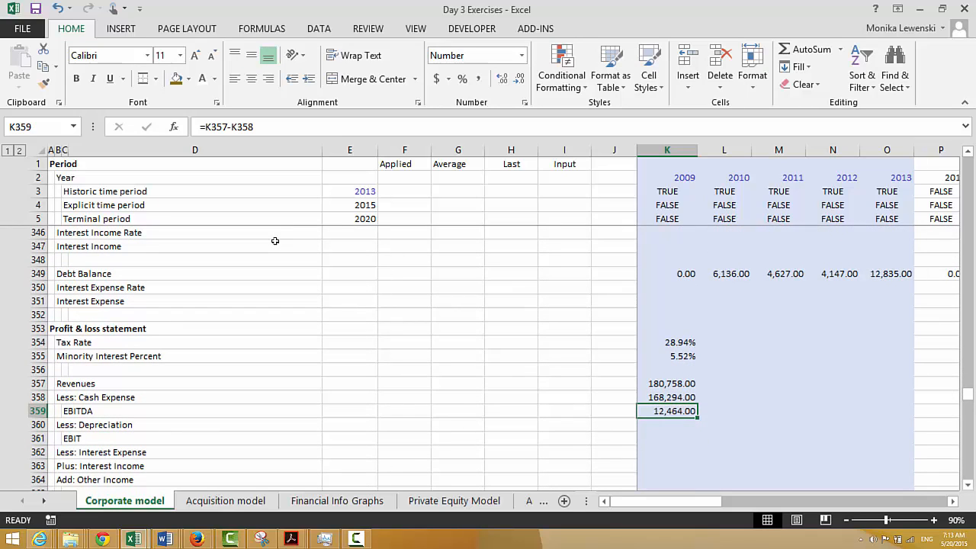
pyautogui.press('Down')
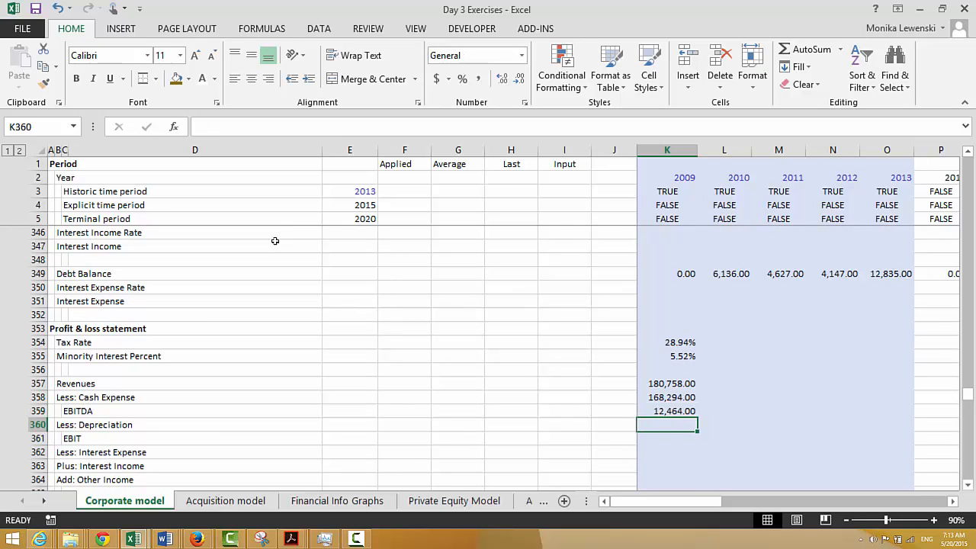
pyautogui.write('=')
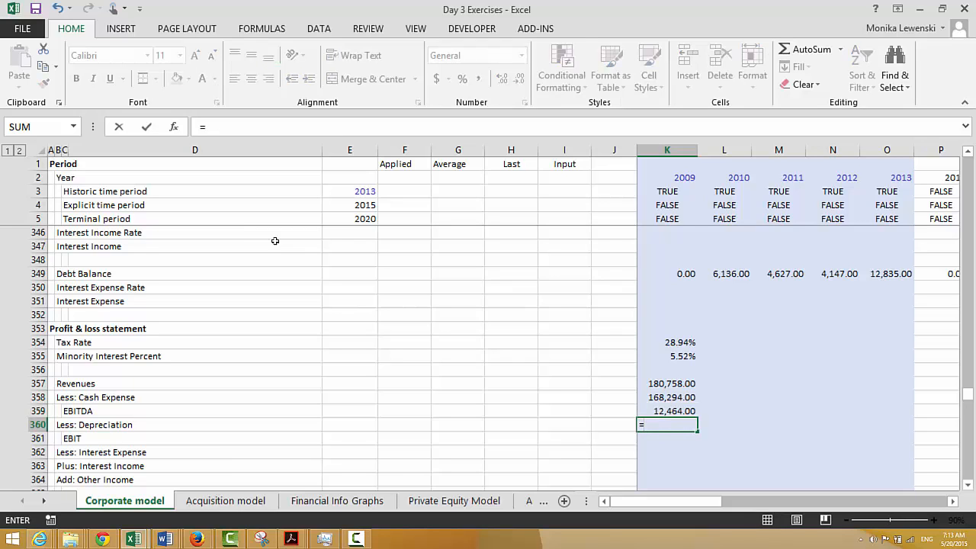
pyautogui.press('Escape')
pyautogui.press('Up')
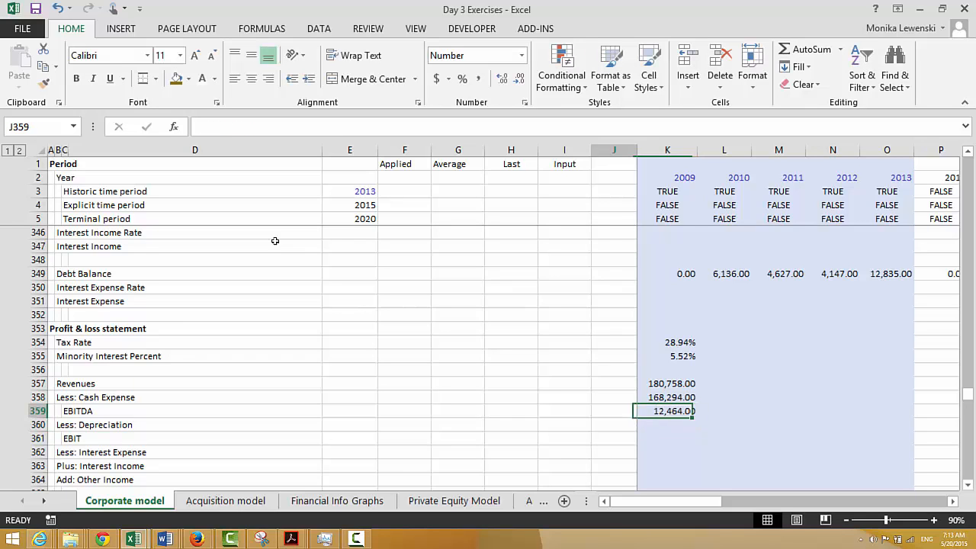
pyautogui.press('Left')
pyautogui.press('Left')
pyautogui.press('Left')
pyautogui.press('Left')
pyautogui.press('Left')
pyautogui.press('Left')
pyautogui.press('Left')
pyautogui.press('Left')
pyautogui.press('Left')
pyautogui.press('Down')
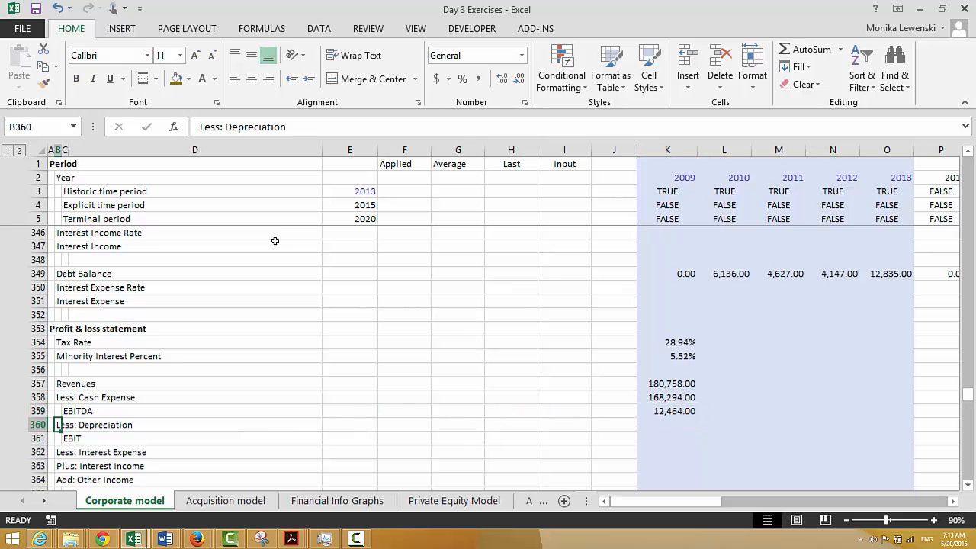
pyautogui.press('Right')
pyautogui.press('Right')
pyautogui.press('Right')
pyautogui.press('Right')
pyautogui.press('Right')
pyautogui.press('Right')
pyautogui.press('Right')
pyautogui.press('Right')
pyautogui.press('Right')
# Link the 2009 Less: Depreciation cell K360 in the profit and loss statement to Depreciation Expense in K333
pyautogui.write('=')
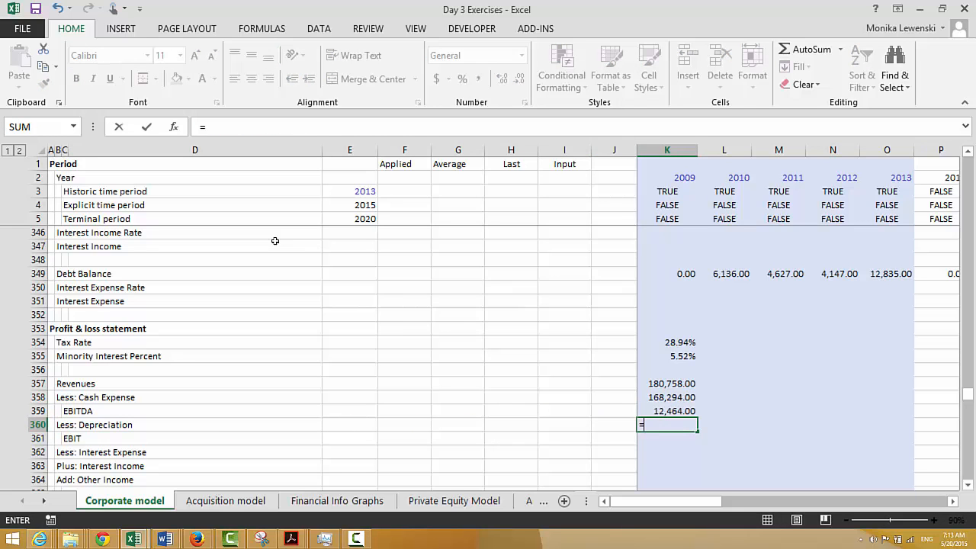
pyautogui.press('Up')
pyautogui.press('Up')
pyautogui.press('Up')
pyautogui.press('Up')
pyautogui.press('Up')
pyautogui.press('Up')
pyautogui.press('Up')
pyautogui.press('Up')
pyautogui.press('Up')
pyautogui.press('Up')
pyautogui.press('Up')
pyautogui.press('Up')
pyautogui.press('Up')
pyautogui.press('Up')
pyautogui.press('Up')
pyautogui.press('Up')
pyautogui.press('Up')
pyautogui.press('Up')
pyautogui.press('Up')
pyautogui.press('Up')
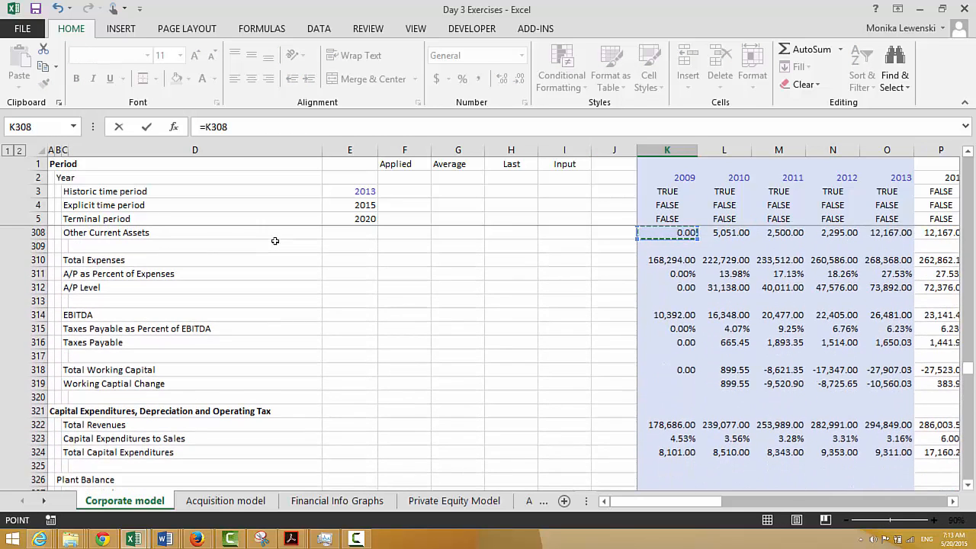
pyautogui.press('Down')
pyautogui.press('Down')
pyautogui.press('Down')
pyautogui.press('Down')
pyautogui.press('Down')
pyautogui.press('Down')
pyautogui.press('Down')
pyautogui.press('Down')
pyautogui.press('Down')
pyautogui.press('Down')
pyautogui.press('Down')
pyautogui.press('Down')
pyautogui.press('Down')
pyautogui.press('Down')
pyautogui.press('Down')
pyautogui.press('Up')
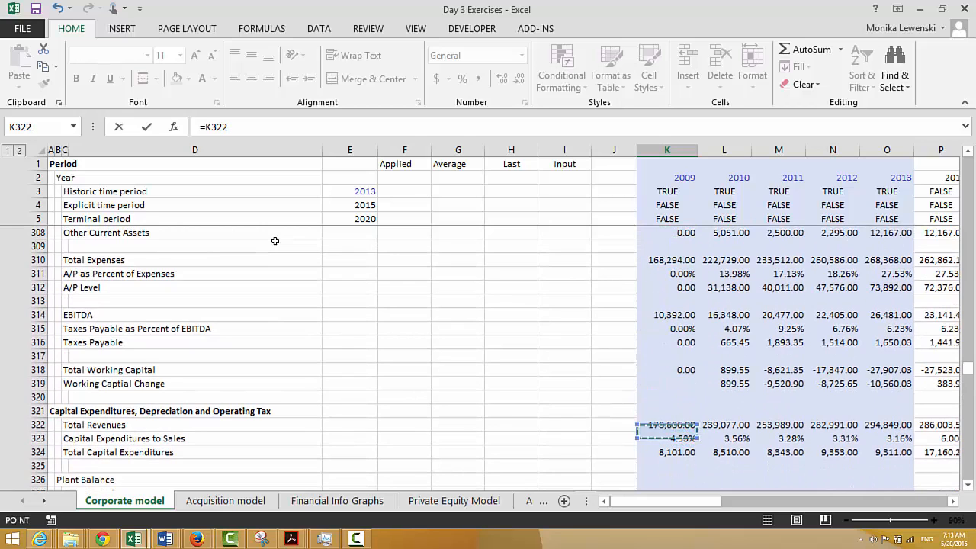
pyautogui.press('Down')
pyautogui.press('Down')
pyautogui.press('Down')
pyautogui.press('Down')
pyautogui.press('Down')
pyautogui.press('Down')
pyautogui.press('Down')
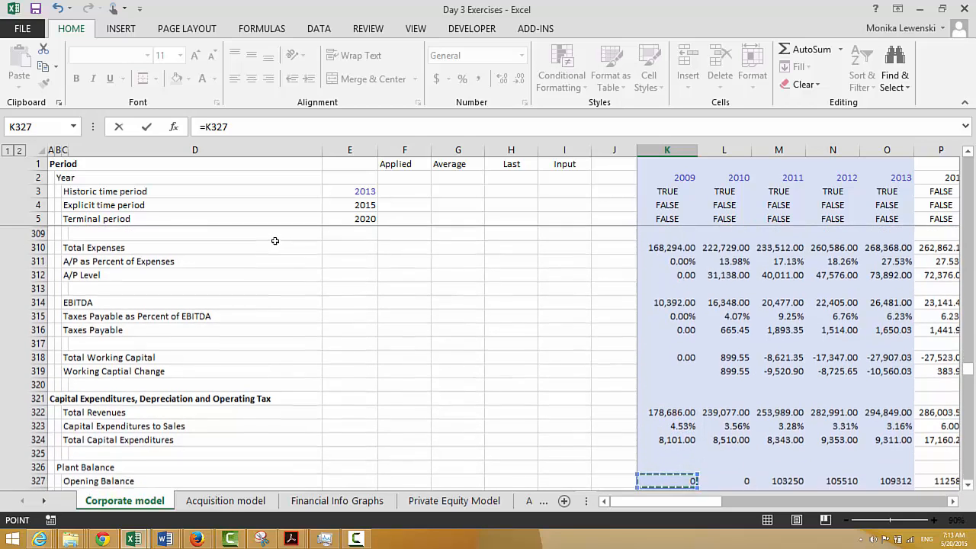
pyautogui.press('Down')
pyautogui.press('Down')
pyautogui.press('Down')
pyautogui.press('Down')
pyautogui.press('Down')
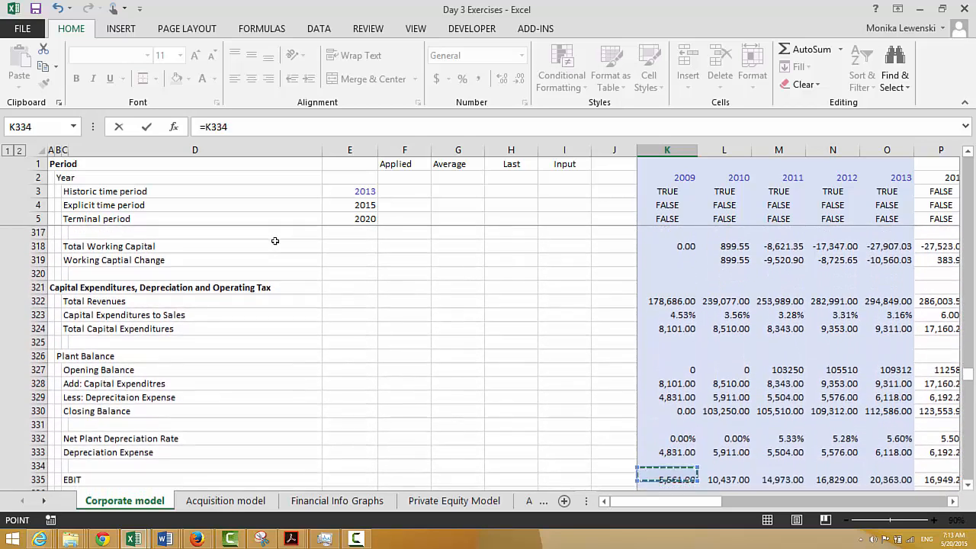
pyautogui.press('Up')
pyautogui.press('Return')
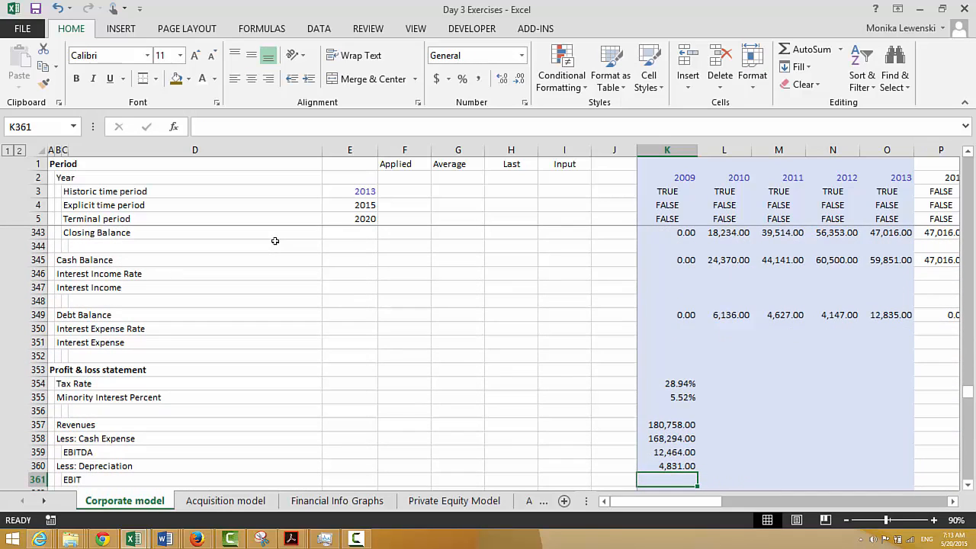
# Calculate 2009 EBIT in K361 of the profit and loss statement as EBITDA minus Depreciation, =K359-K360
pyautogui.write('=')
pyautogui.press('Up')
pyautogui.press('Up')
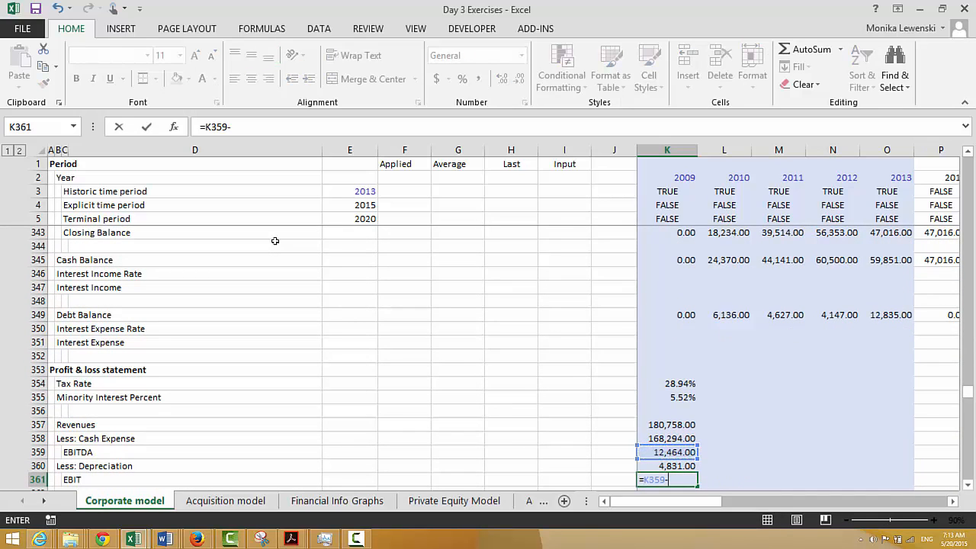
pyautogui.write('-')
pyautogui.press('Up')
pyautogui.press('Return')
# Link the 2009 Less: Interest Expense cell K362 in the profit and loss statement to the debt section's Interest Expense in K351
pyautogui.press('Down')
pyautogui.press('Down')
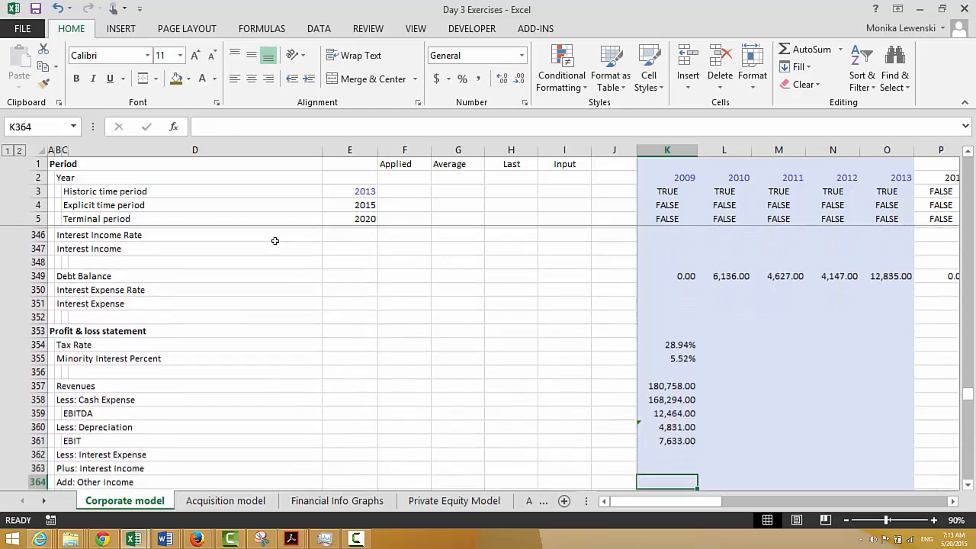
pyautogui.press('Up')
pyautogui.press('Up')
pyautogui.write('=')
pyautogui.press('Up')
pyautogui.press('Up')
pyautogui.press('Up')
pyautogui.press('Up')
pyautogui.press('Up')
pyautogui.press('Up')
pyautogui.press('Up')
pyautogui.press('Up')
pyautogui.press('Up')
pyautogui.press('Up')
pyautogui.press('Up')
pyautogui.press('Up')
pyautogui.press('Up')
pyautogui.press('Up')
pyautogui.press('Up')
pyautogui.press('Up')
pyautogui.press('Up')
pyautogui.press('Up')
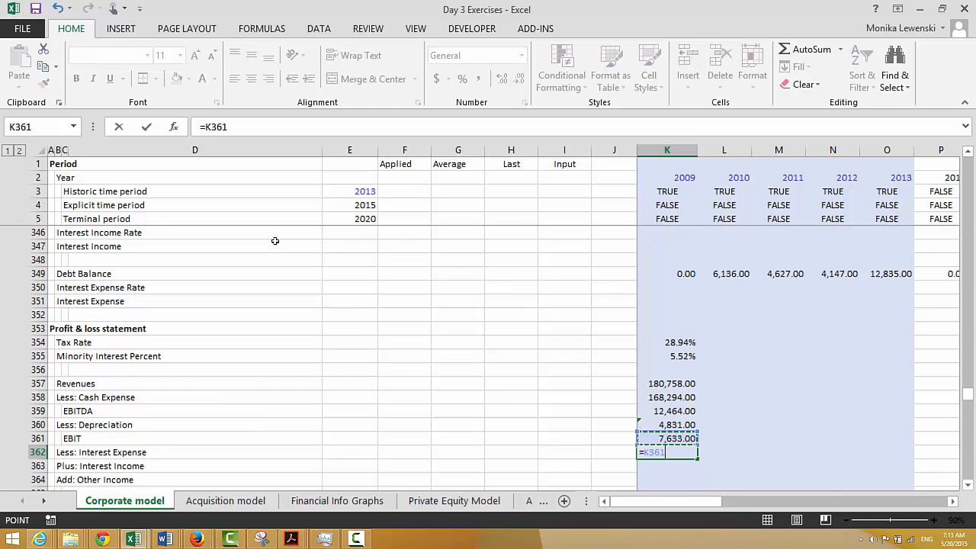
pyautogui.press('Down')
pyautogui.press('Down')
pyautogui.press('Down')
pyautogui.press('Down')
pyautogui.press('Down')
pyautogui.press('Down')
pyautogui.press('Down')
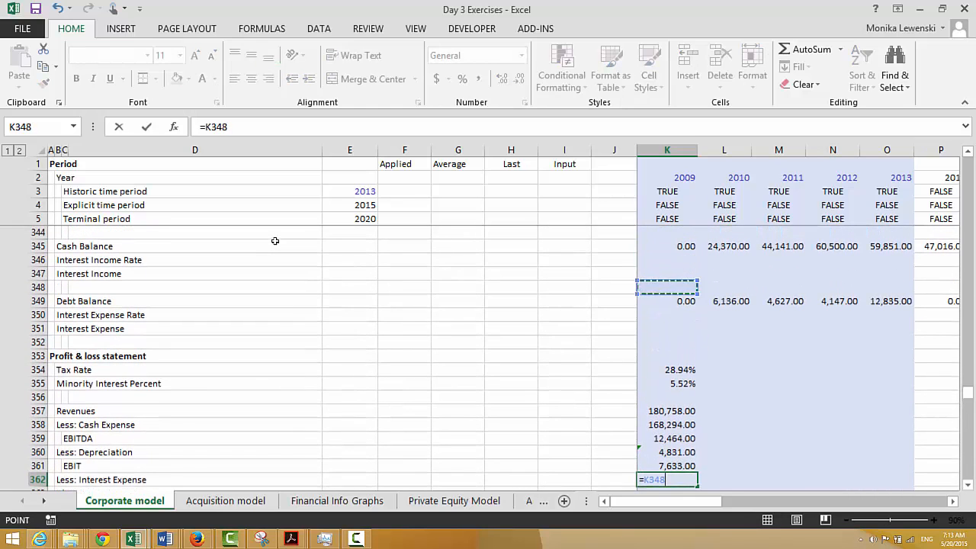
pyautogui.press('Return')
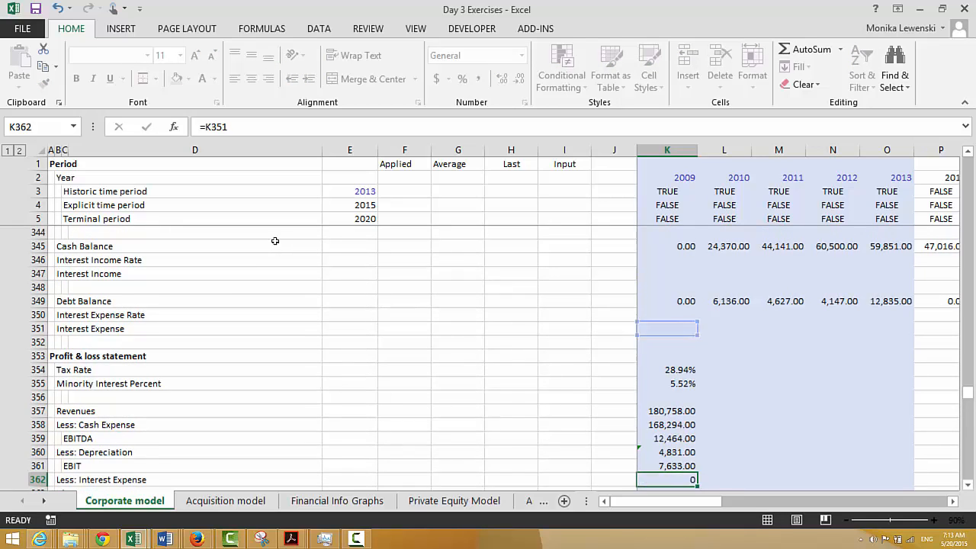
# Link the 2009 Plus: Interest Income cell K363 in the profit and loss statement to Interest Income in K347
pyautogui.write('=')
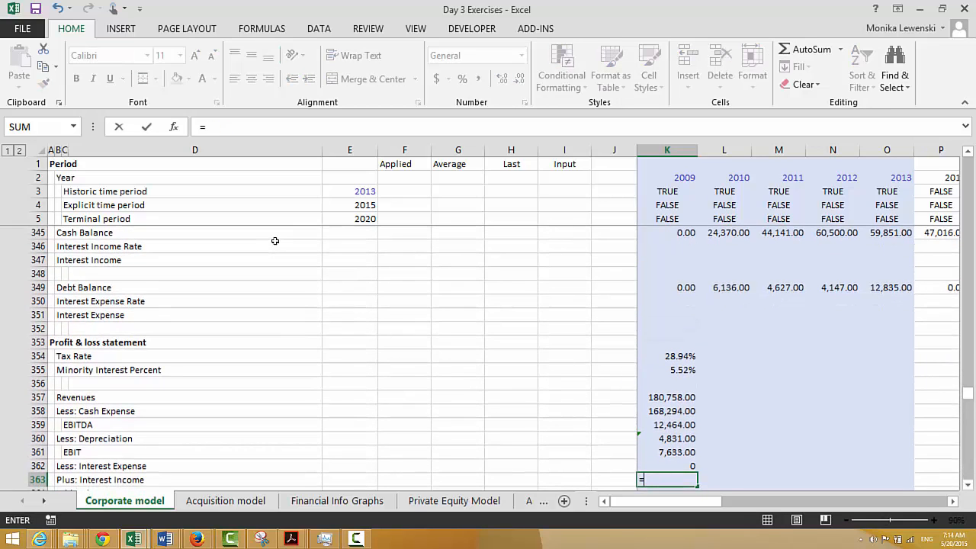
pyautogui.press('Up')
pyautogui.press('Up')
pyautogui.press('Up')
pyautogui.press('Up')
pyautogui.press('Up')
pyautogui.press('Up')
pyautogui.press('Up')
pyautogui.press('Up')
pyautogui.press('Up')
pyautogui.press('Up')
pyautogui.press('Up')
pyautogui.press('Up')
pyautogui.press('Up')
pyautogui.press('Up')
pyautogui.press('Up')
pyautogui.press('Up')
pyautogui.press('Up')
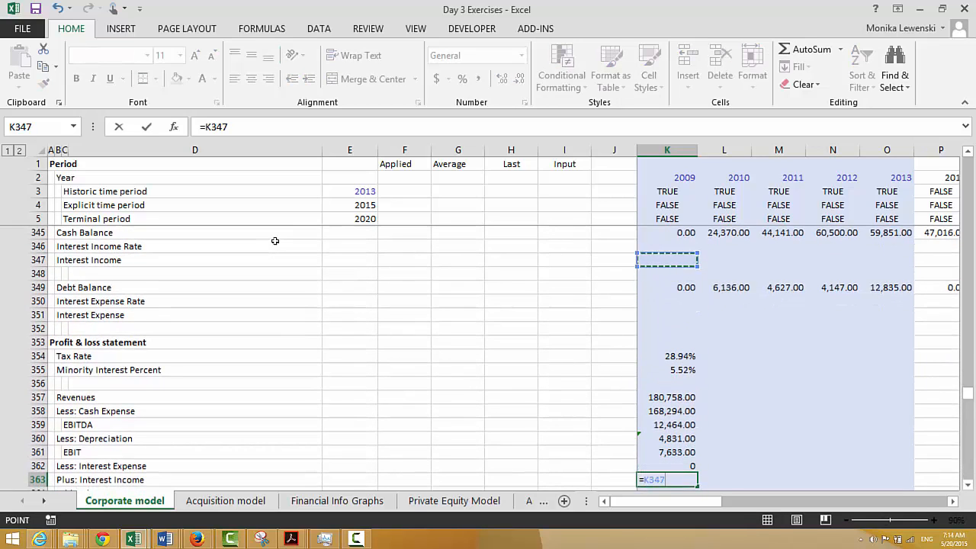
pyautogui.press('Down')
pyautogui.press('Return')
# Link the 2009 Add: Other Income cell K364 in the profit and loss statement to Total Other Income in K240
pyautogui.write('=')
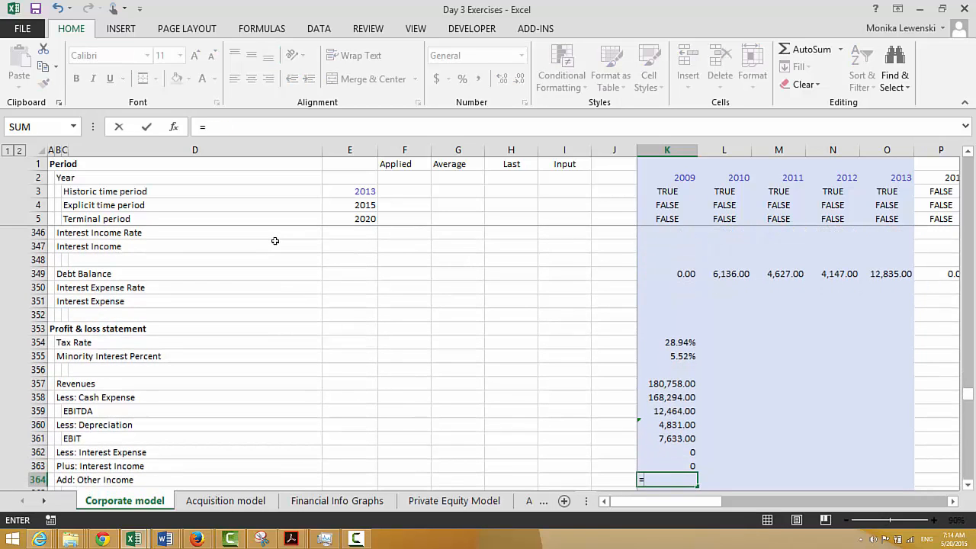
pyautogui.press('Up')
pyautogui.press('Up')
pyautogui.press('Up')
pyautogui.press('Up')
pyautogui.press('Up')
pyautogui.press('Up')
pyautogui.press('Up')
pyautogui.press('Up')
pyautogui.press('Up')
pyautogui.press('Up')
pyautogui.press('Up')
pyautogui.press('Up')
pyautogui.press('Up')
pyautogui.press('Up')
pyautogui.press('Up')
pyautogui.press('Up')
pyautogui.press('Up')
pyautogui.press('Up')
pyautogui.press('Up')
pyautogui.press('Up')
pyautogui.press('Up')
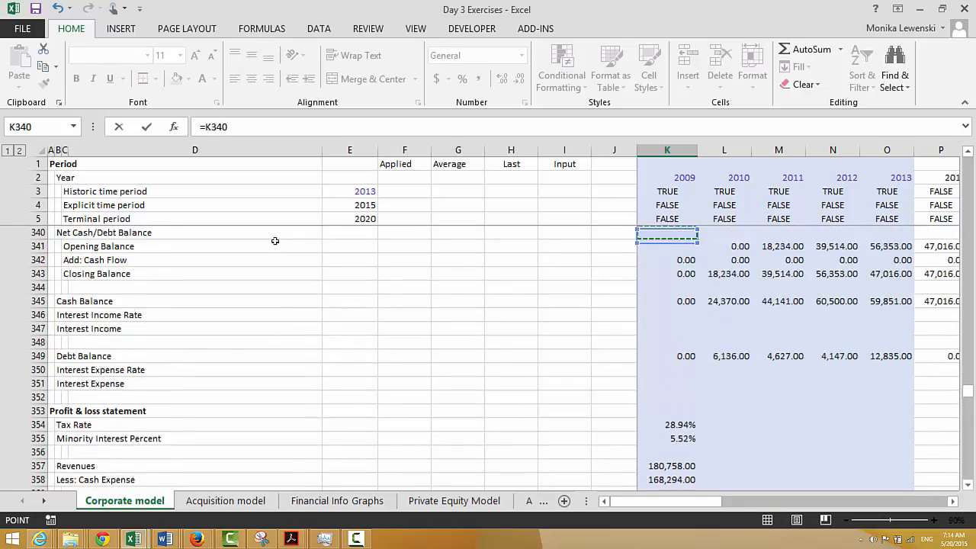
pyautogui.press('Up')
pyautogui.press('Up')
pyautogui.press('Up')
pyautogui.press('Up')
pyautogui.press('Up')
pyautogui.press('Up')
pyautogui.press('Up')
pyautogui.press('Up')
pyautogui.press('Up')
pyautogui.press('Up')
pyautogui.press('Up')
pyautogui.press('Up')
pyautogui.press('Up')
pyautogui.press('Up')
pyautogui.press('Up')
pyautogui.press('Up')
pyautogui.press('Up')
pyautogui.press('Up')
pyautogui.press('Up')
pyautogui.press('Up')
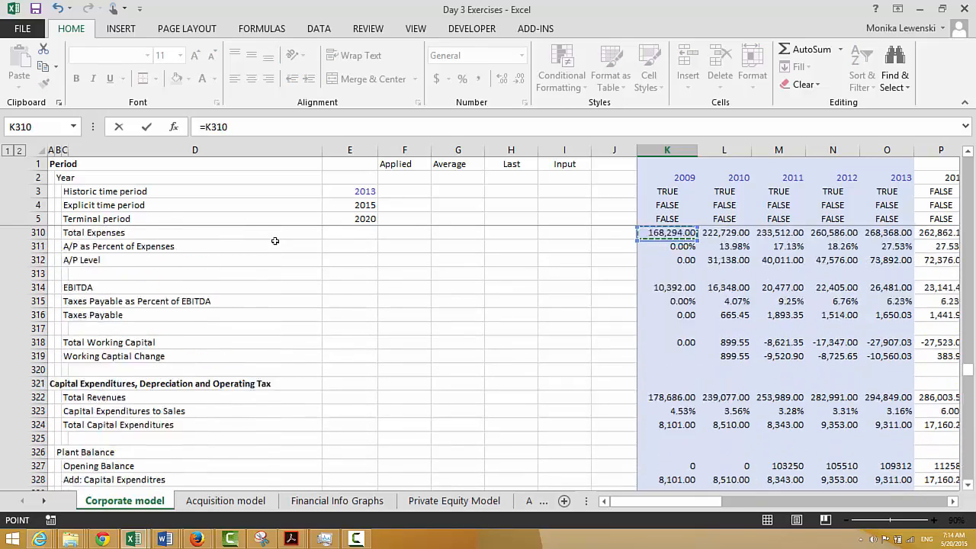
pyautogui.press('Up')
pyautogui.press('Up')
pyautogui.press('Up')
pyautogui.press('Up')
pyautogui.press('Up')
pyautogui.press('Up')
pyautogui.press('Up')
pyautogui.press('Up')
pyautogui.press('Up')
pyautogui.press('Up')
pyautogui.press('Up')
pyautogui.press('Up')
pyautogui.press('Up')
pyautogui.press('Up')
pyautogui.press('Up')
pyautogui.press('Up')
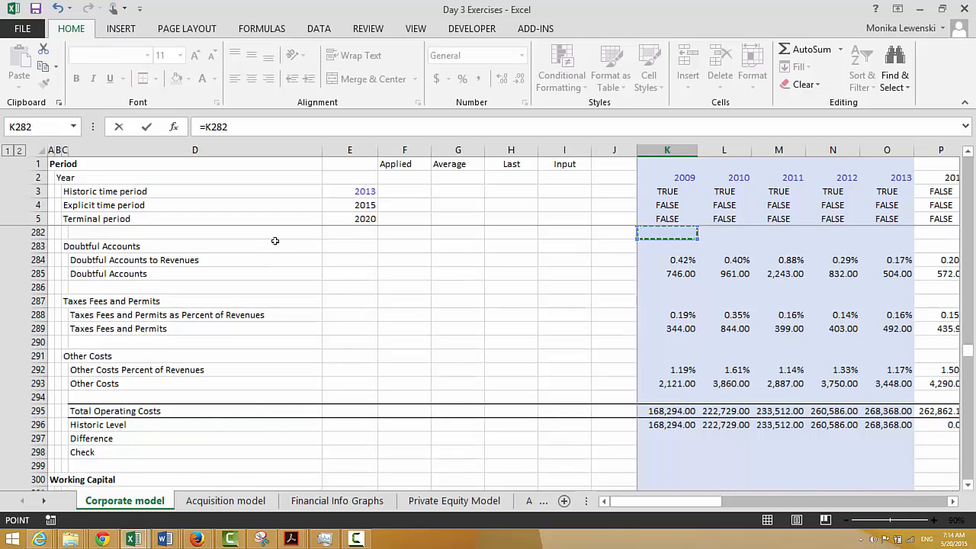
pyautogui.press('Up')
pyautogui.press('Up')
pyautogui.press('Up')
pyautogui.press('Up')
pyautogui.press('Up')
pyautogui.press('Up')
pyautogui.press('Up')
pyautogui.press('Up')
pyautogui.press('Up')
pyautogui.press('Up')
pyautogui.press('Up')
pyautogui.press('Up')
pyautogui.press('Up')
pyautogui.press('Up')
pyautogui.press('Up')
pyautogui.press('Up')
pyautogui.press('Up')
pyautogui.press('Up')
pyautogui.press('Up')
pyautogui.press('Up')
pyautogui.press('Up')
pyautogui.press('Up')
pyautogui.press('Up')
pyautogui.press('Up')
pyautogui.press('Up')
pyautogui.press('Up')
pyautogui.press('Up')
pyautogui.press('Up')
pyautogui.press('Up')
pyautogui.press('Up')
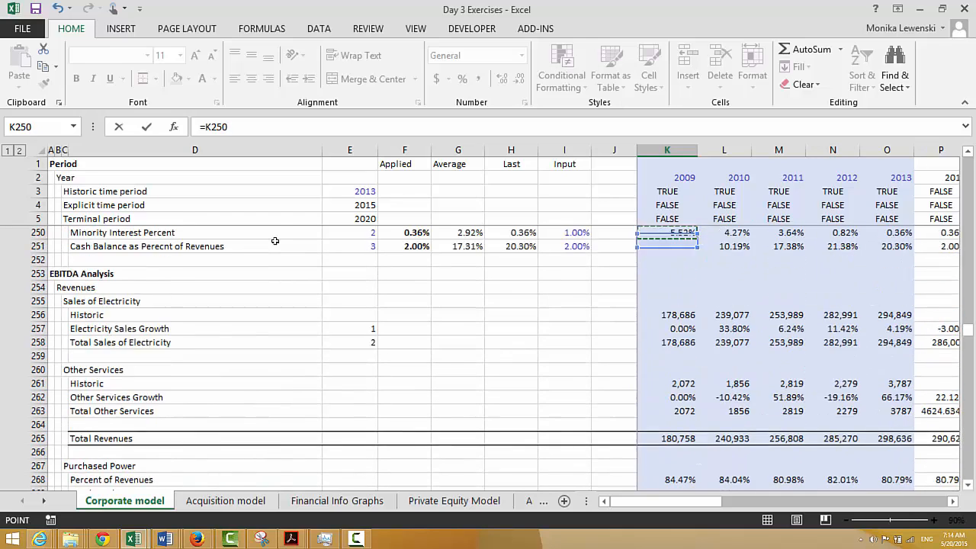
pyautogui.press('Up')
pyautogui.press('Up')
pyautogui.press('Up')
pyautogui.press('Up')
pyautogui.press('Up')
pyautogui.press('Up')
pyautogui.press('Up')
pyautogui.press('Up')
pyautogui.press('Up')
pyautogui.press('Up')
pyautogui.press('Up')
pyautogui.press('Up')
pyautogui.press('Up')
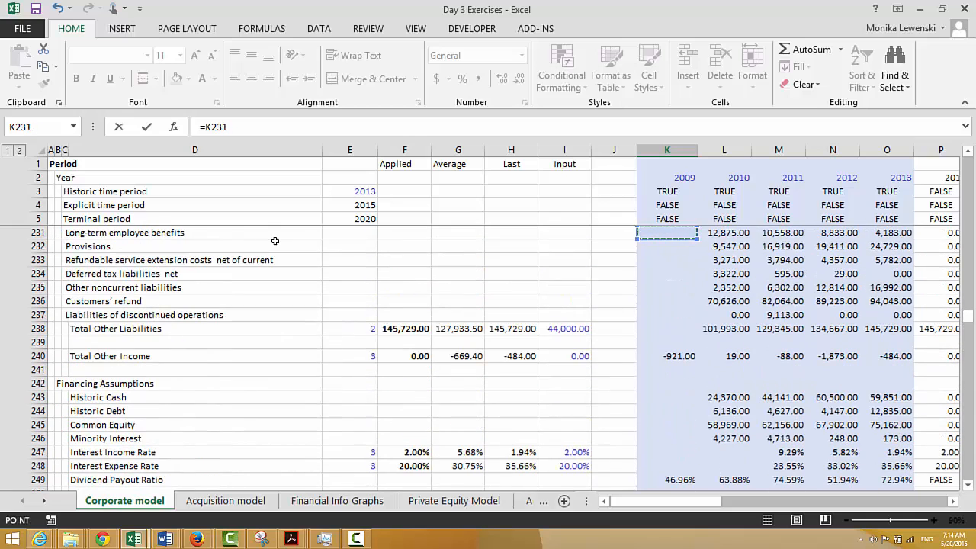
pyautogui.press('Down')
pyautogui.press('Down')
pyautogui.press('Down')
pyautogui.press('Down')
pyautogui.press('Down')
pyautogui.press('Down')
pyautogui.press('Down')
pyautogui.press('Down')
pyautogui.press('Down')
pyautogui.press('Return')
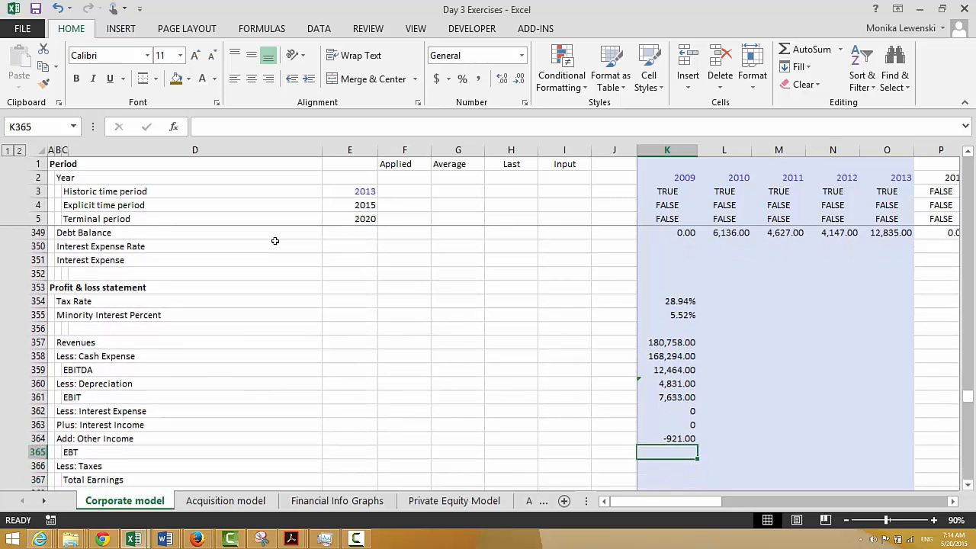
pyautogui.write('=')
pyautogui.press('Up')
pyautogui.press('Up')
pyautogui.press('Up')
pyautogui.press('Up')
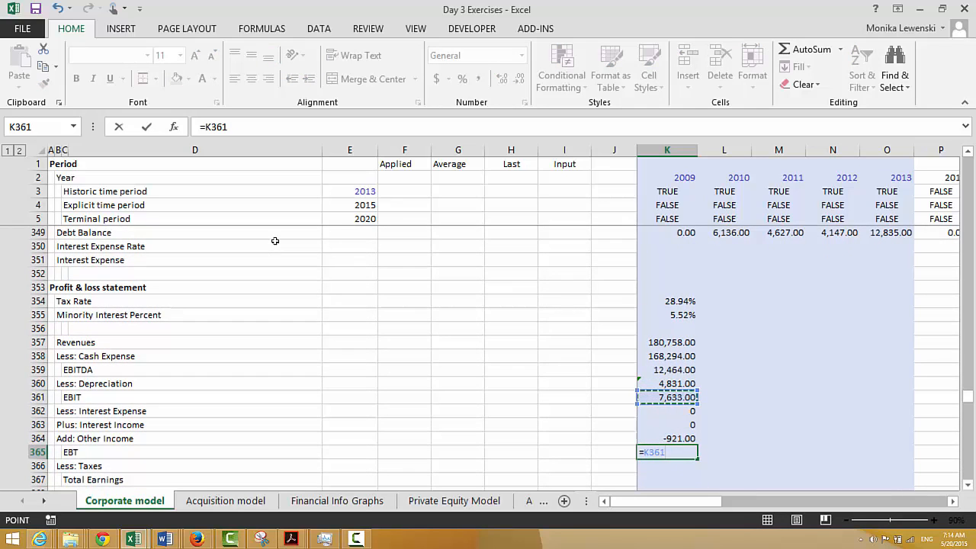
pyautogui.write('-')
pyautogui.press('Up')
pyautogui.press('Up')
pyautogui.press('Up')
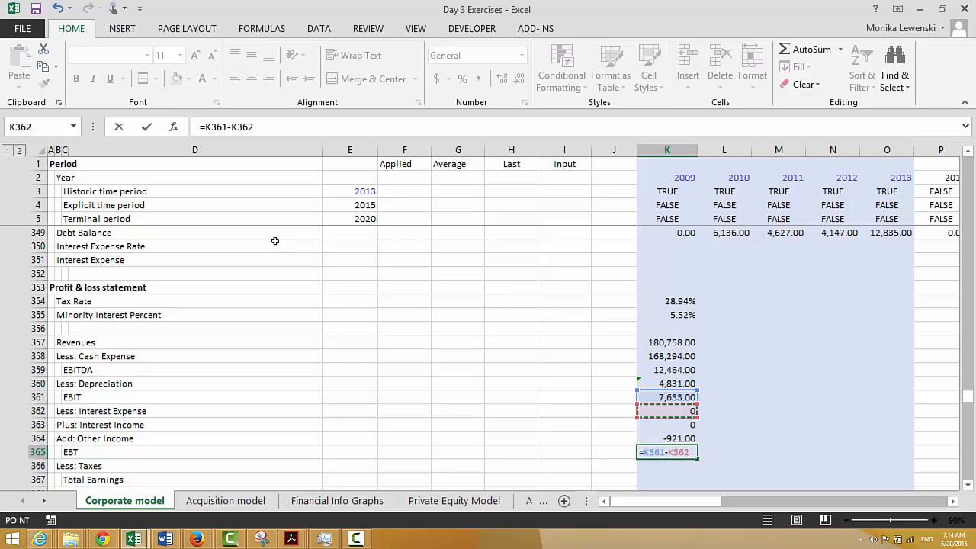
pyautogui.press('F9')
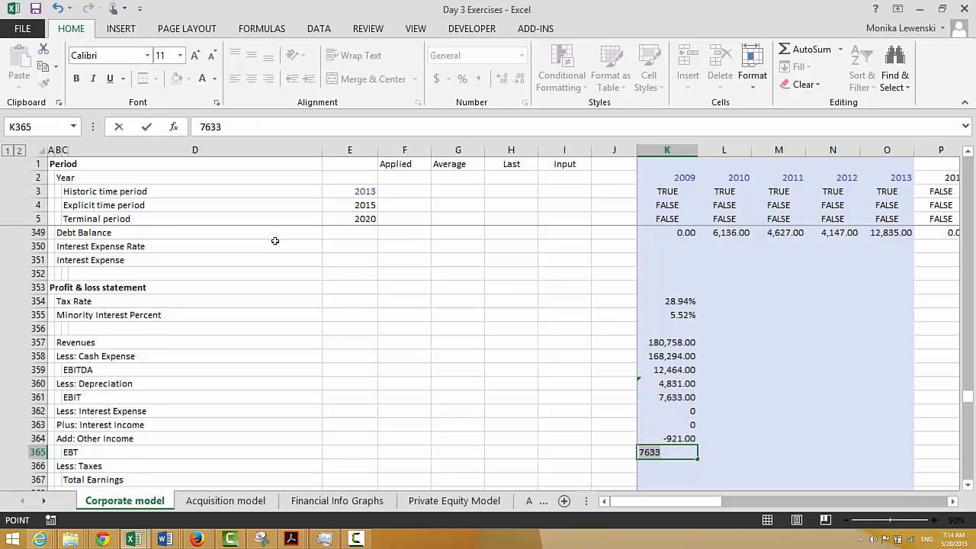
pyautogui.press('Escape')
# Calculate 2009 EBT in K365 as EBIT minus Interest Expense plus Interest Income plus Other Income, =K361-K362+K363+K364
pyautogui.write('=')
pyautogui.press('Up')
pyautogui.press('Up')
pyautogui.press('Up')
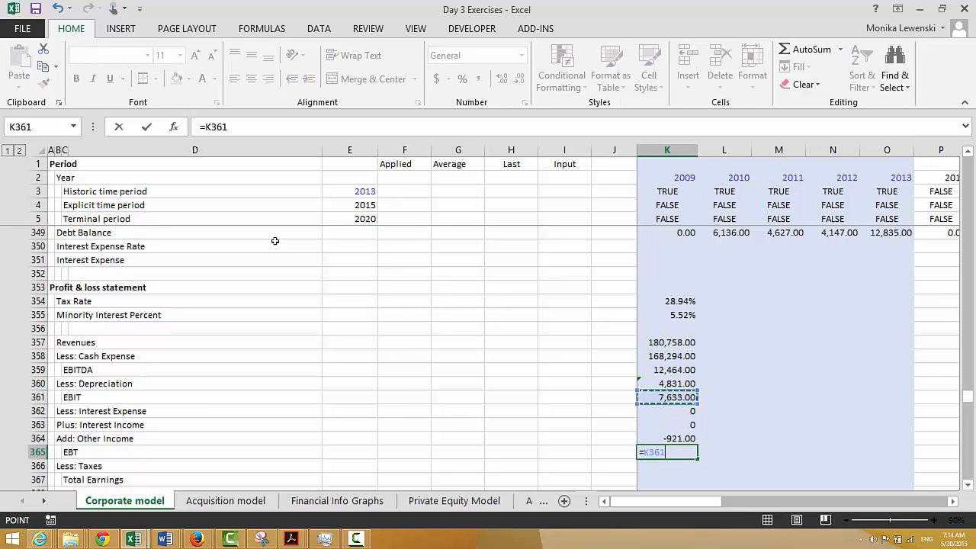
pyautogui.write('-')
pyautogui.press('Up')
pyautogui.press('Up')
pyautogui.press('Up')
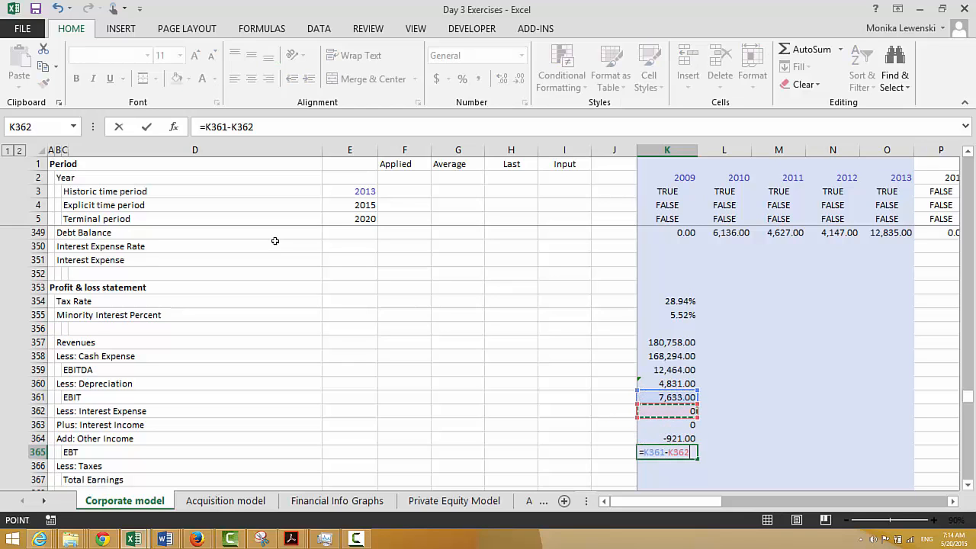
pyautogui.write('+')
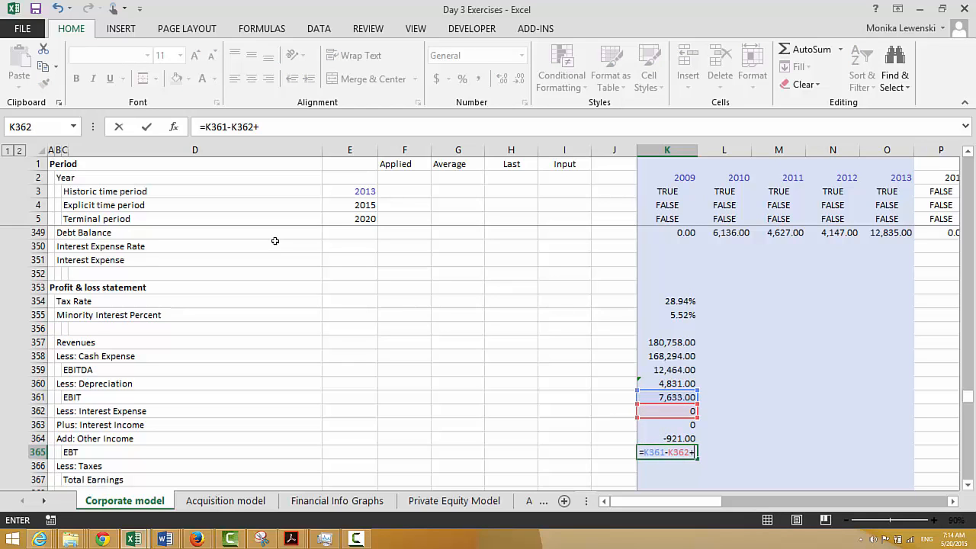
pyautogui.press('Up')
pyautogui.press('Up')
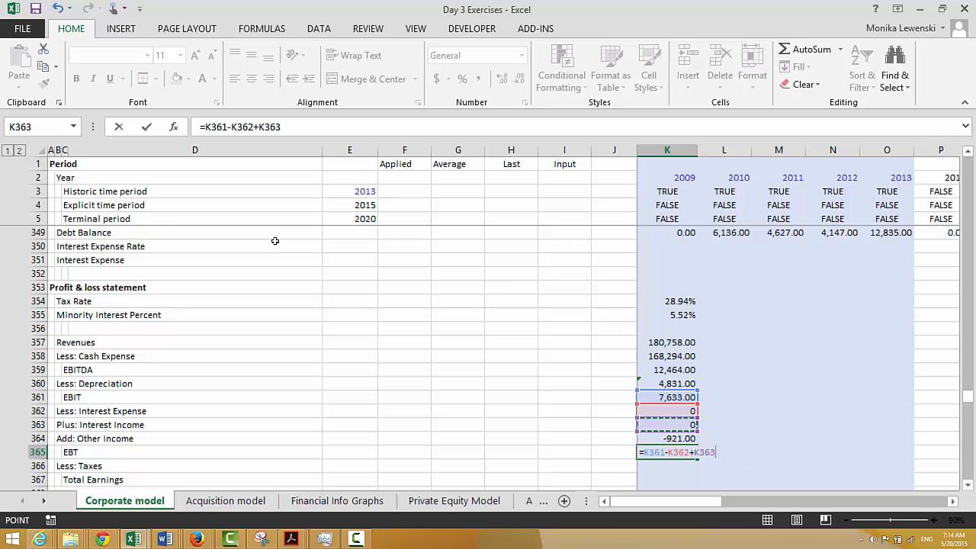
pyautogui.write('_')
pyautogui.press('BackSpace')
pyautogui.press('Up')
pyautogui.press('Return')
pyautogui.press('Return')
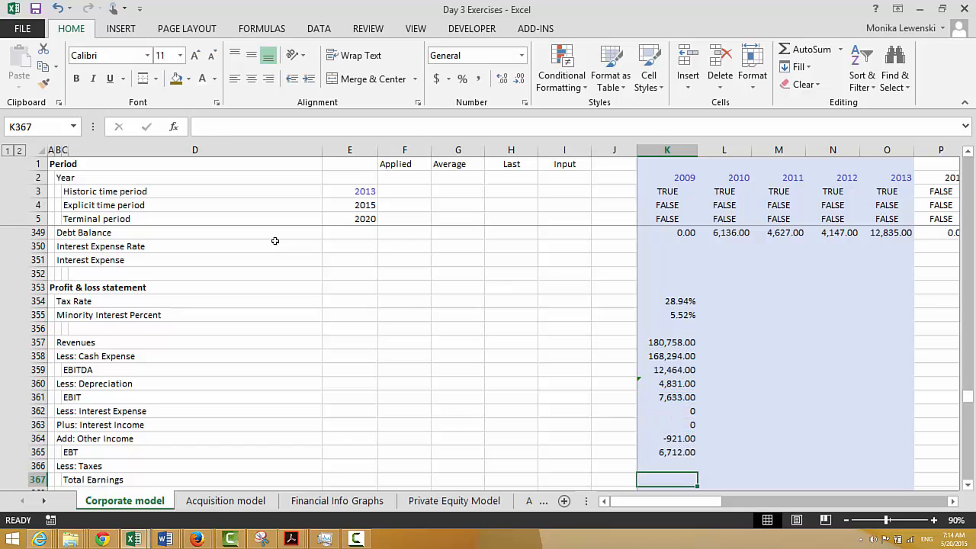
# Calculate 2009 Less: Taxes in K366 as EBT times Tax Rate, =K365*K354, formatted as a number with thousands separator and two decimals
pyautogui.press('Up')
pyautogui.write('=')
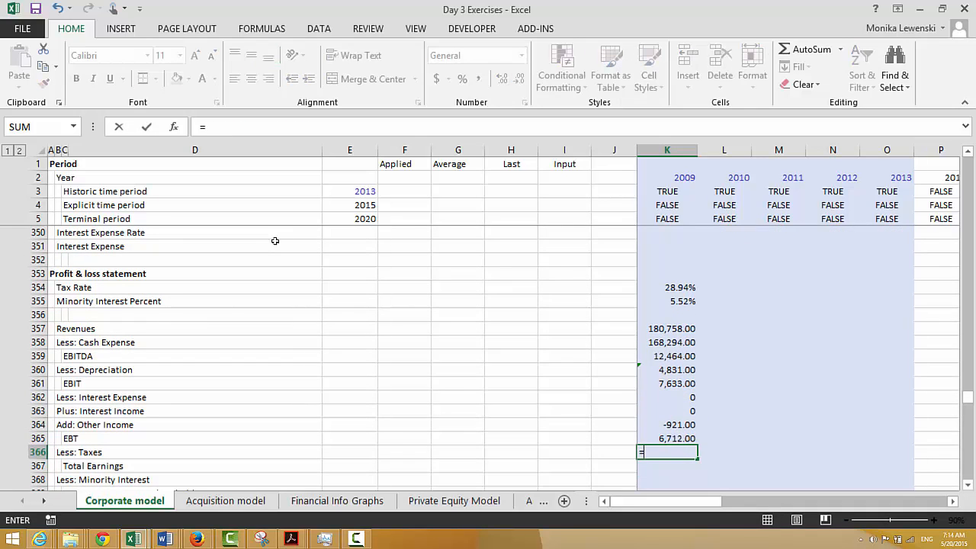
pyautogui.press('Up')
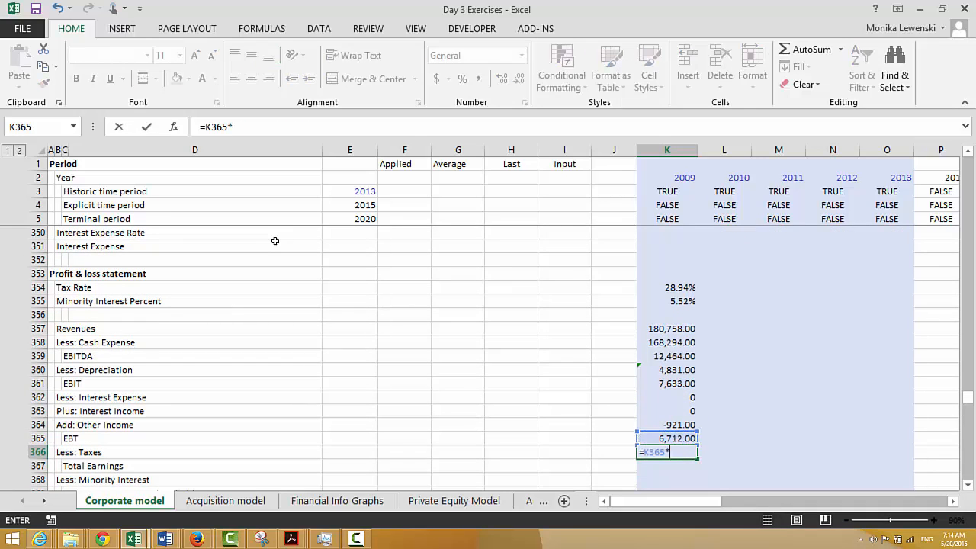
pyautogui.write('*')
pyautogui.press('Up')
pyautogui.press('Up')
pyautogui.press('Up')
pyautogui.press('Up')
pyautogui.press('Up')
pyautogui.press('Up')
pyautogui.press('Up')
pyautogui.press('Up')
pyautogui.press('Up')
pyautogui.press('Up')
pyautogui.press('Up')
pyautogui.press('Up')
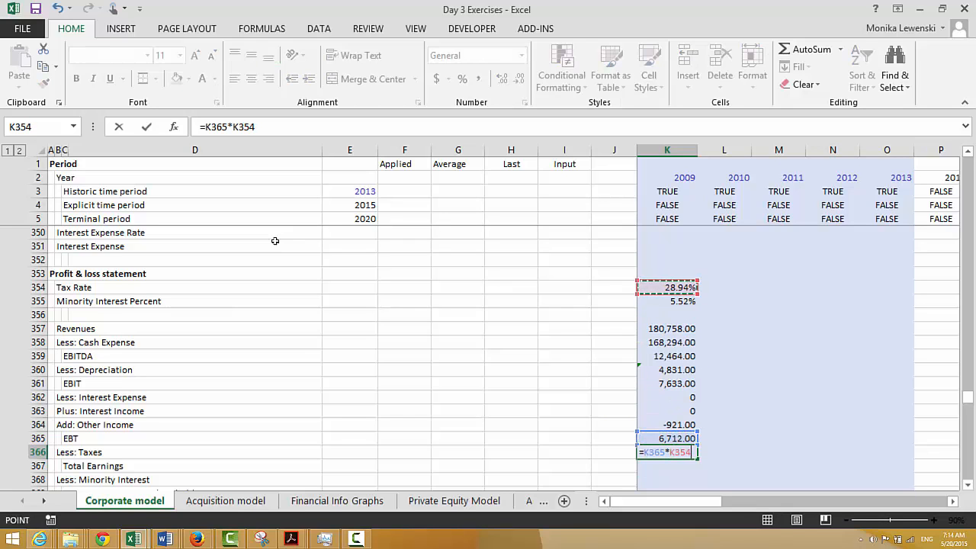
pyautogui.press('Return')
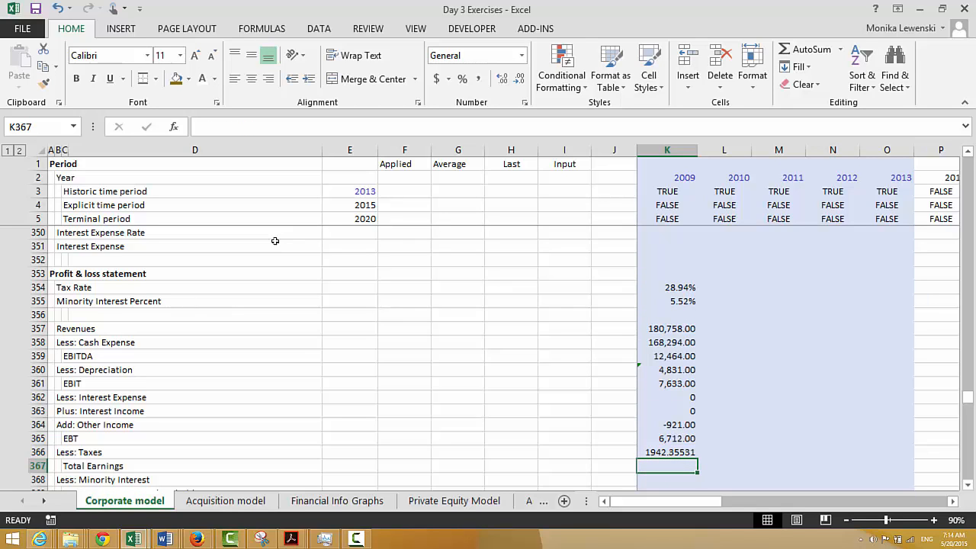
pyautogui.press('Up')
pyautogui.press('Down')
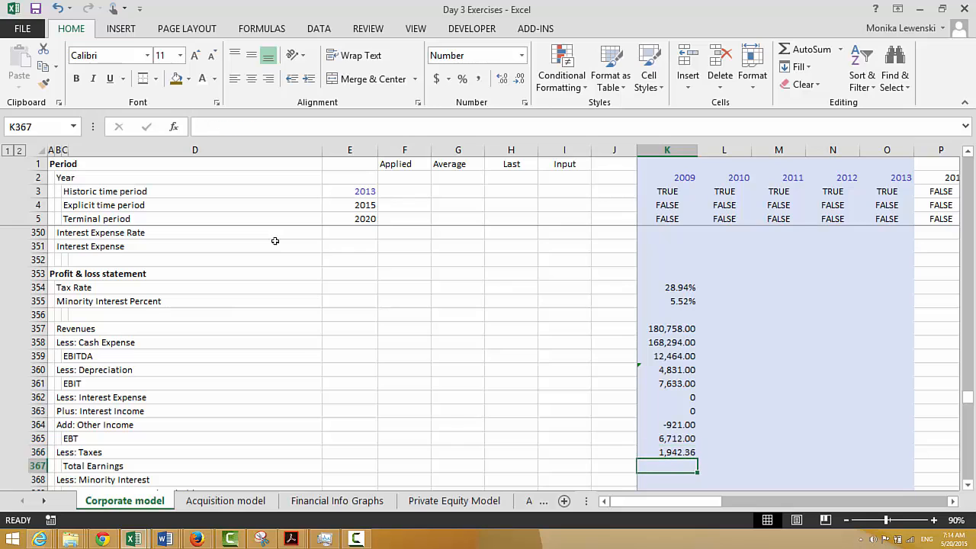
pyautogui.write('=')
pyautogui.press('Up')
pyautogui.press('Up')
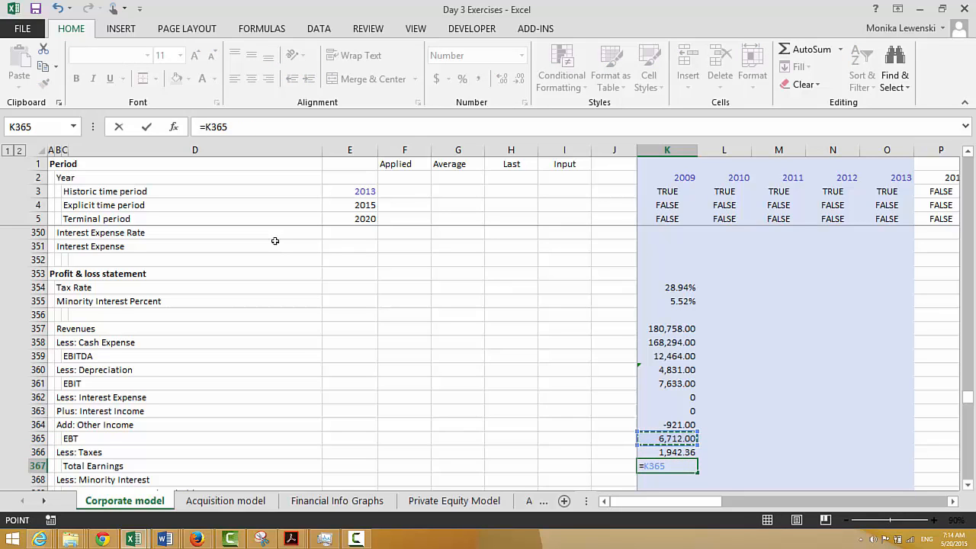
pyautogui.press('Escape')
# Add top and bottom borders to the EBITDA row of the profit and loss statement, C359 to K359
pyautogui.press('Up')
pyautogui.press('Up')
pyautogui.press('Up')
pyautogui.press('Up')
pyautogui.press('Up')
pyautogui.press('Up')
pyautogui.press('Up')
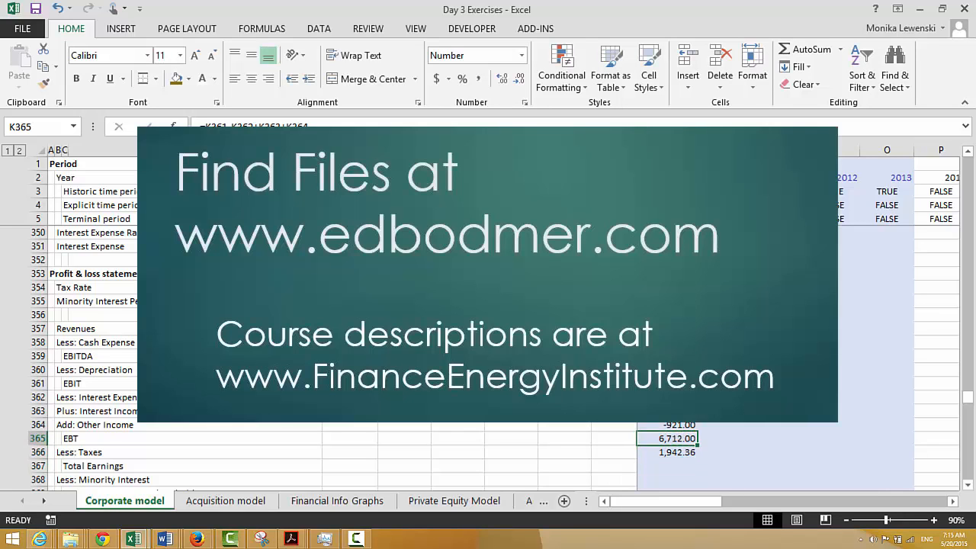
pyautogui.press('Up')
pyautogui.press('Left')
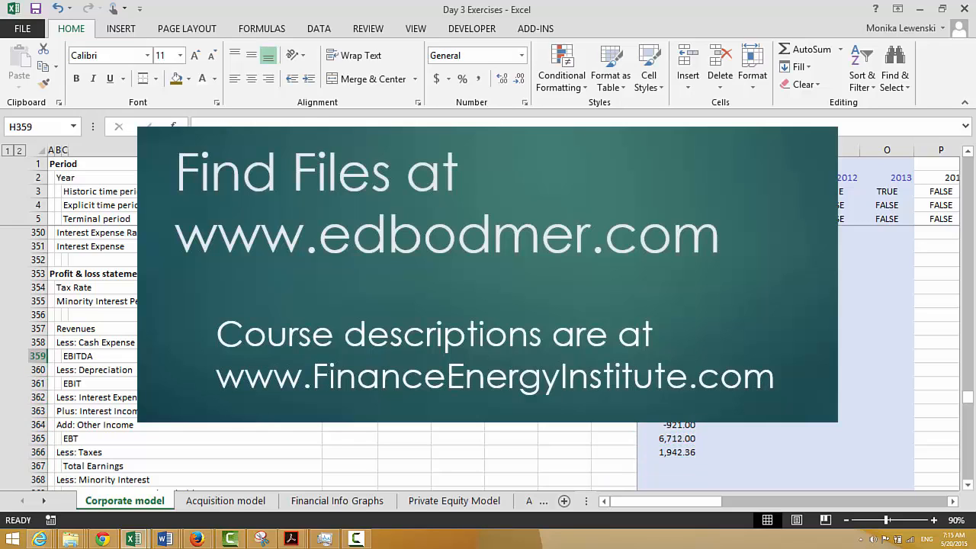
pyautogui.press('Left')
pyautogui.press('Left')
pyautogui.press('Left')
pyautogui.press('Left')
pyautogui.hotkey('shift', 'Right')
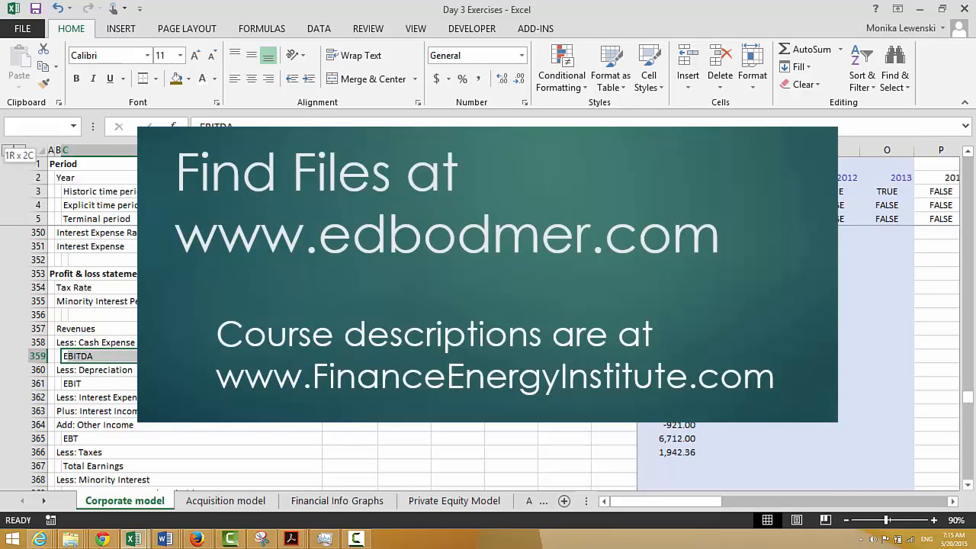
pyautogui.hotkey('shift', 'Right')
pyautogui.hotkey('shift', 'Right')
pyautogui.hotkey('shift', 'Right')
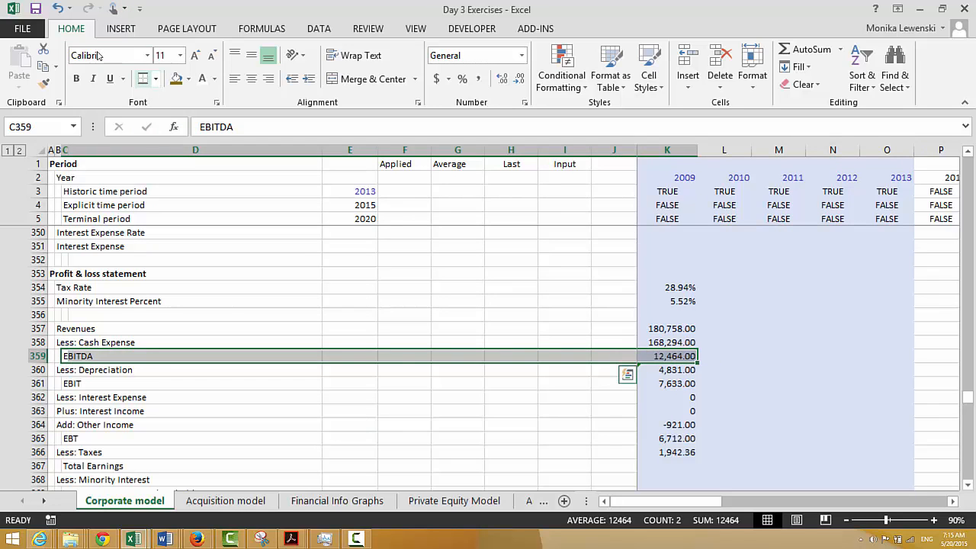
# Apply the same top and bottom borders to the EBIT row, C361 to K361
pyautogui.press('Down')
pyautogui.press('Down')
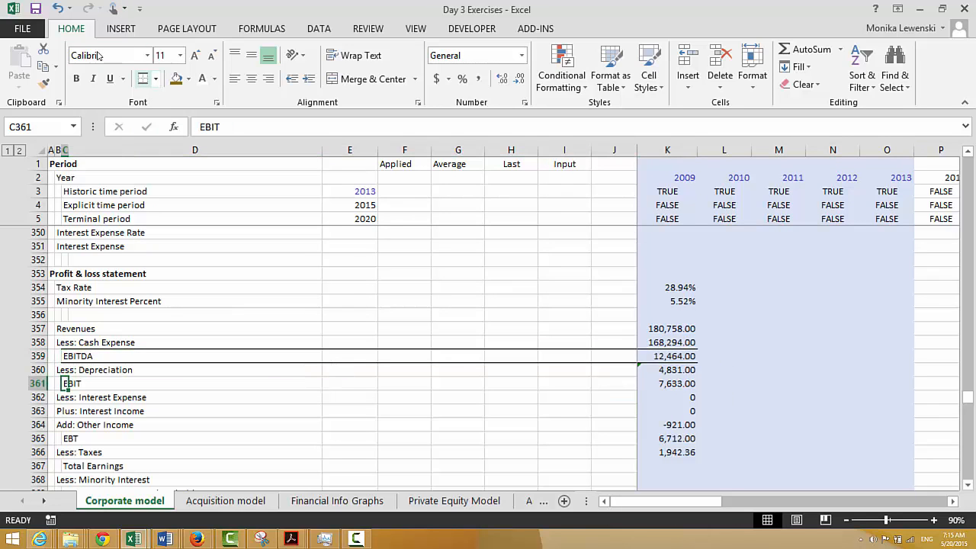
pyautogui.hotkey('shift', 'Right')
pyautogui.hotkey('shift', 'Right')
pyautogui.hotkey('shift', 'Right')
pyautogui.hotkey('shift', 'Right')
pyautogui.hotkey('shift', 'Right')
pyautogui.hotkey('shift', 'Right')
pyautogui.hotkey('shift', 'Right')
pyautogui.hotkey('shift', 'Right')
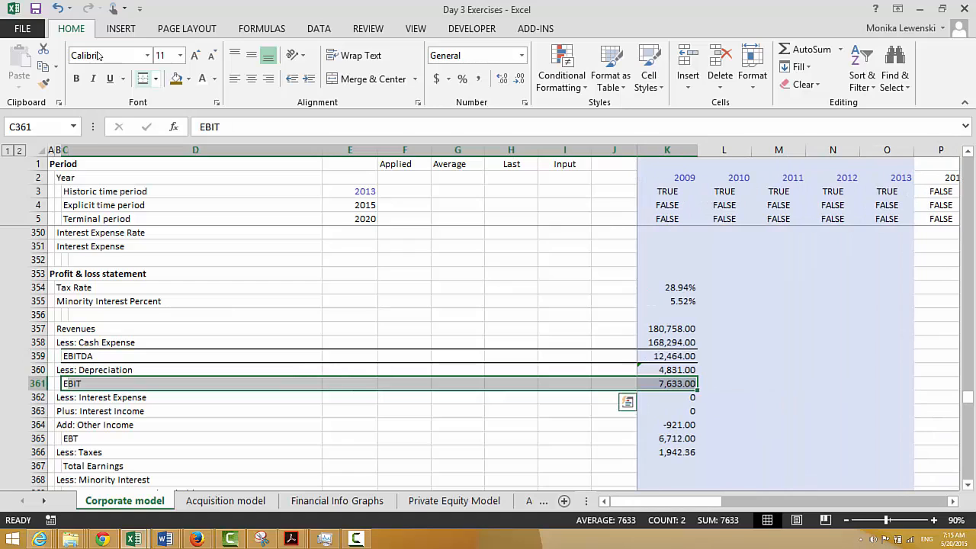
# Apply the same top and bottom borders to the EBT row, C365 to K365
pyautogui.press('Down')
pyautogui.press('Down')
pyautogui.press('Down')
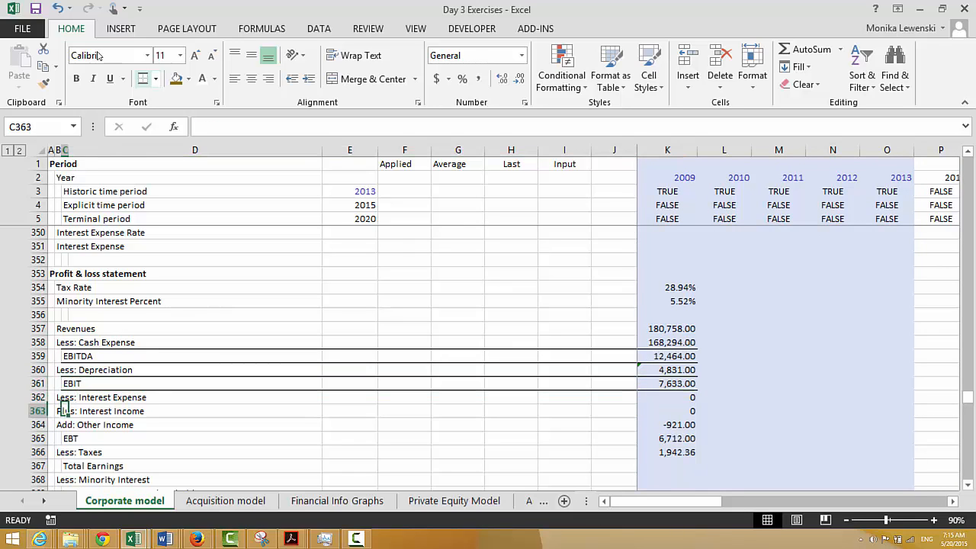
pyautogui.press('Down')
pyautogui.hotkey('shift', 'Right')
pyautogui.hotkey('shift', 'Right')
pyautogui.hotkey('shift', 'Right')
pyautogui.hotkey('shift', 'Right')
pyautogui.hotkey('shift', 'Right')
pyautogui.hotkey('shift', 'Right')
pyautogui.hotkey('shift', 'Right')
pyautogui.hotkey('shift', 'Right')
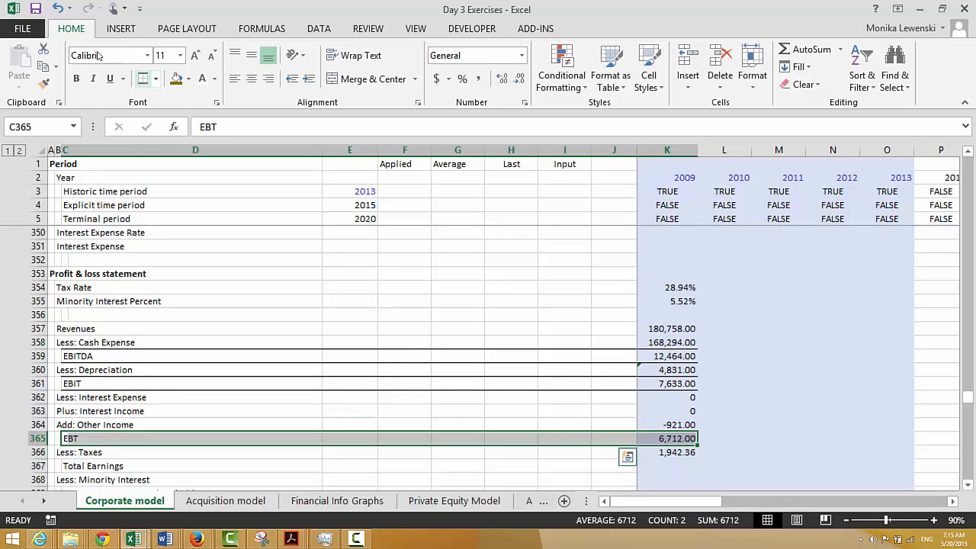
# Calculate 2009 Total Earnings in K367 as EBT minus Taxes, =K365-K366
pyautogui.press('Down')
pyautogui.press('Down')
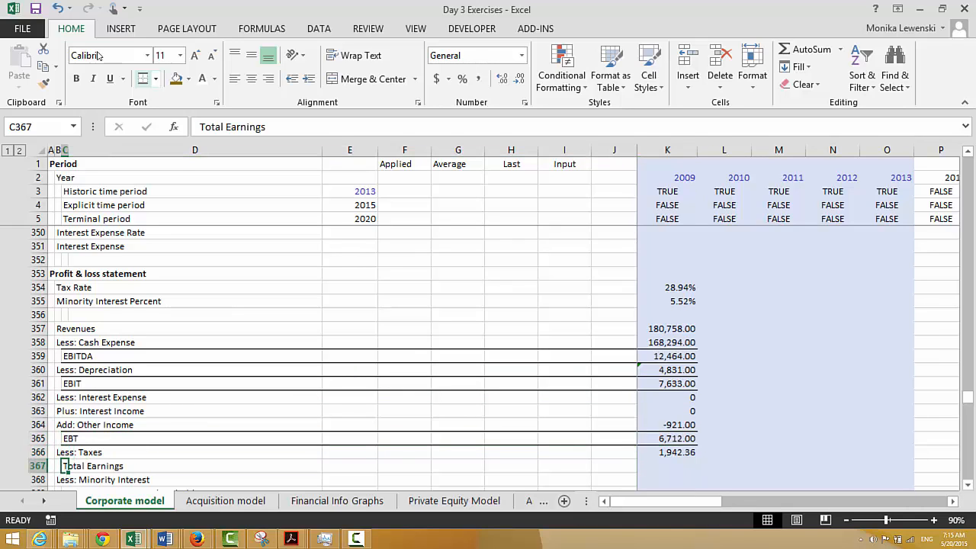
pyautogui.press('Right')
pyautogui.press('Right')
pyautogui.press('Right')
pyautogui.press('Right')
pyautogui.press('Right')
pyautogui.press('Right')
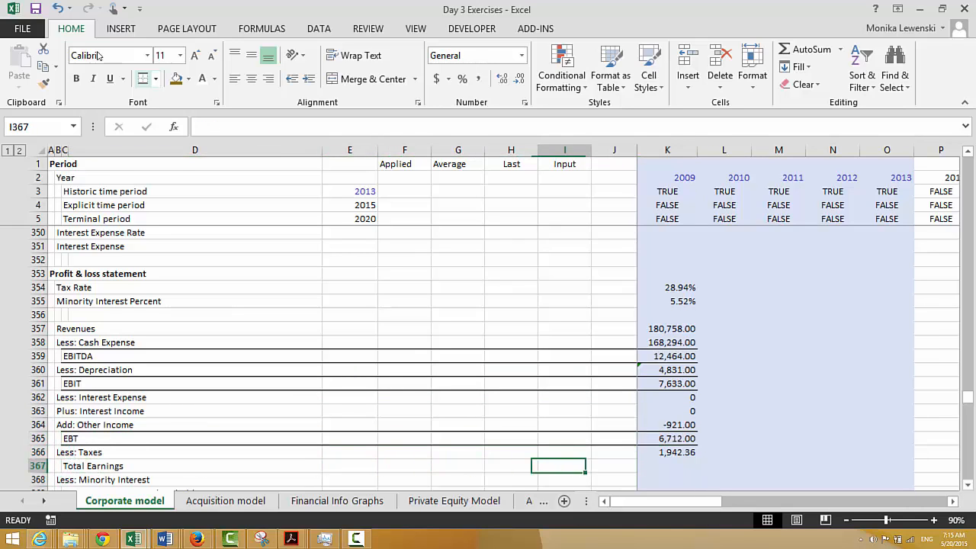
pyautogui.press('Right')
pyautogui.press('Right')
pyautogui.write('=')
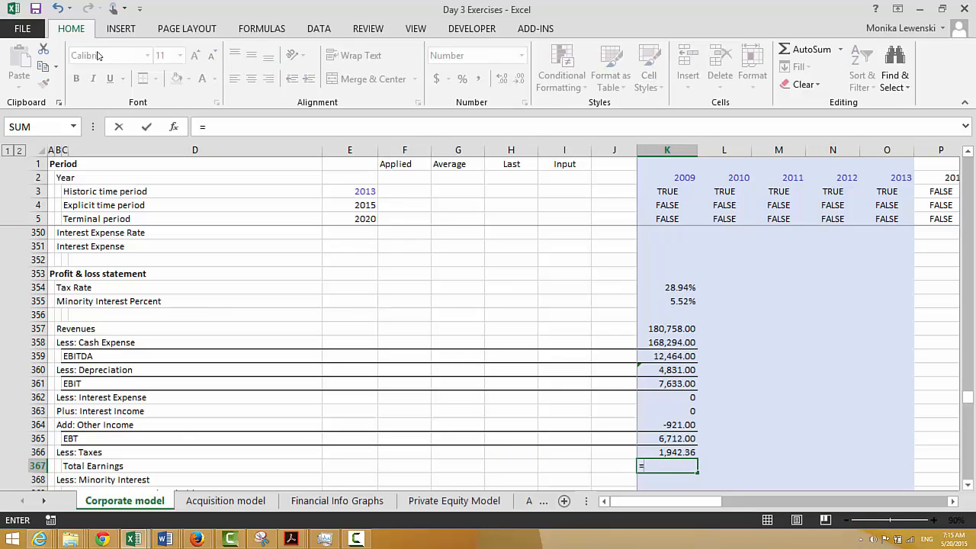
pyautogui.press('Up')
pyautogui.press('Up')
pyautogui.write('-')
pyautogui.press('Up')
pyautogui.press('Return')
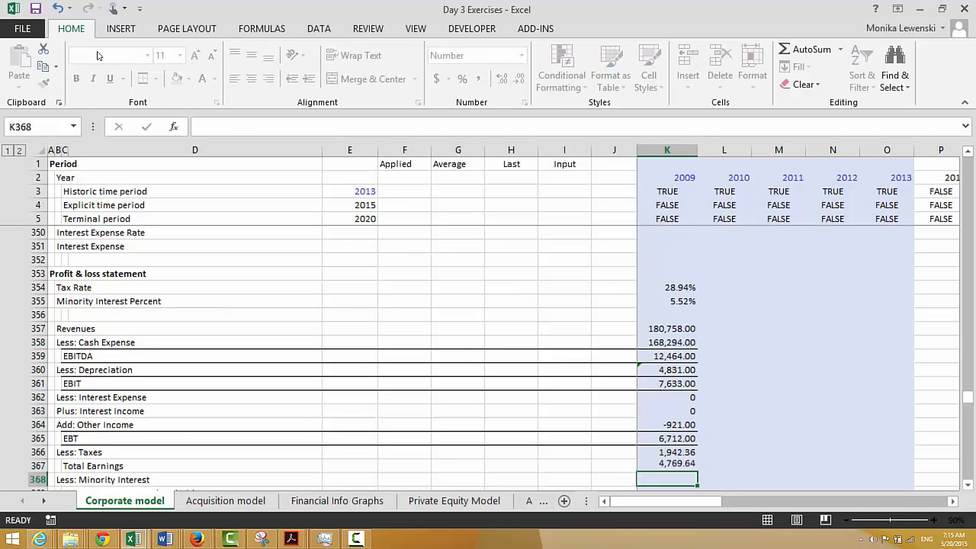
# Apply top and bottom borders to the Total Earnings row, C367 to K367
pyautogui.press('Up')
pyautogui.press('Left')
pyautogui.press('Left')
pyautogui.press('Left')
pyautogui.press('Left')
pyautogui.press('Left')
pyautogui.press('Left')
pyautogui.press('Left')
pyautogui.press('Left')
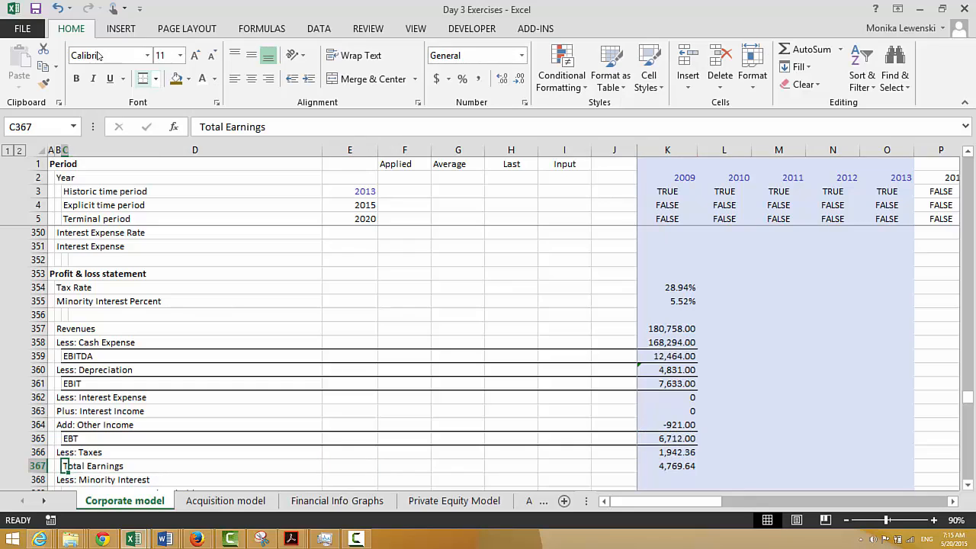
pyautogui.hotkey('ctrl', 'shift', 'Right')
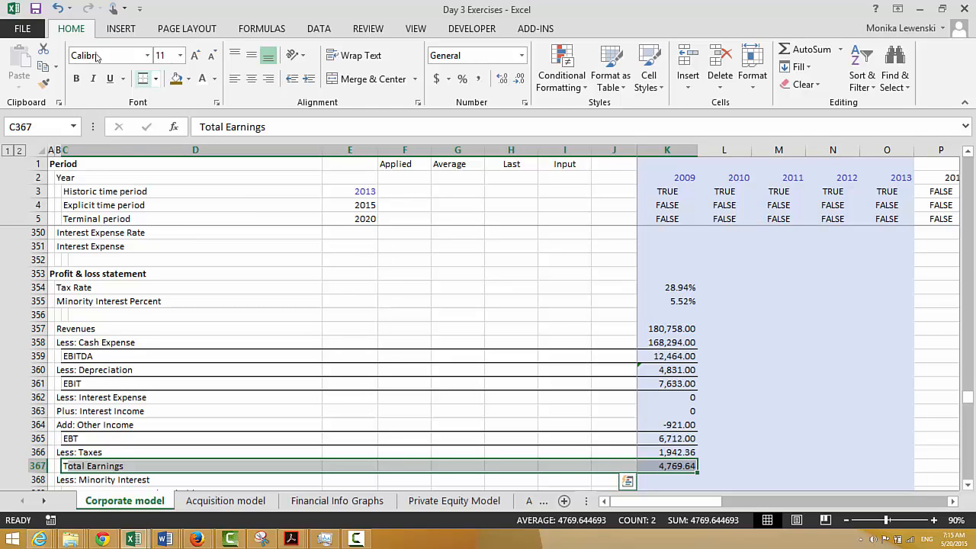
# Calculate 2009 Less: Minority Interest in K368 as Total Earnings times Minority Interest Percent, =K367*K355, formatted as a number with two decimals
pyautogui.press('Down')
pyautogui.press('Right')
pyautogui.press('Right')
pyautogui.press('Right')
pyautogui.press('Right')
pyautogui.press('Right')
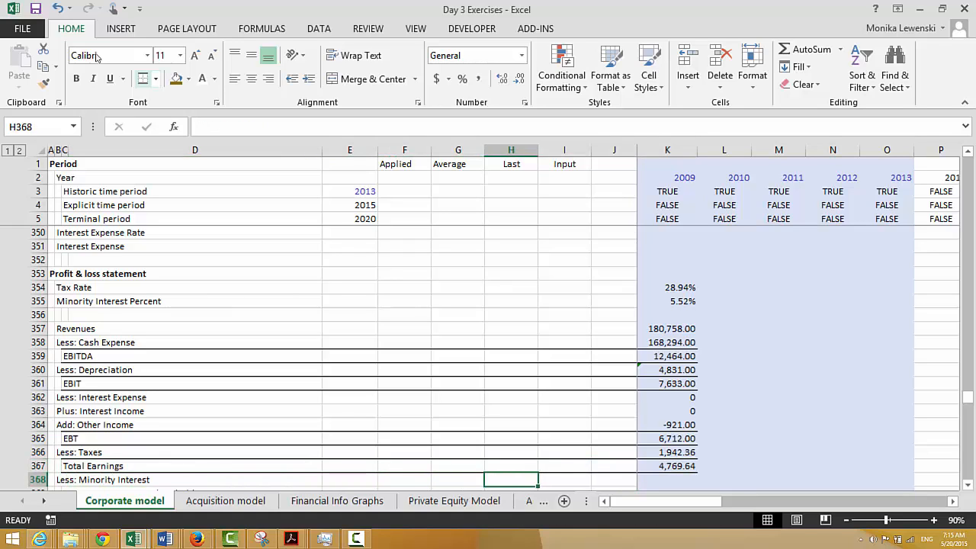
pyautogui.press('Right')
pyautogui.press('Right')
pyautogui.press('Right')
pyautogui.write('=')
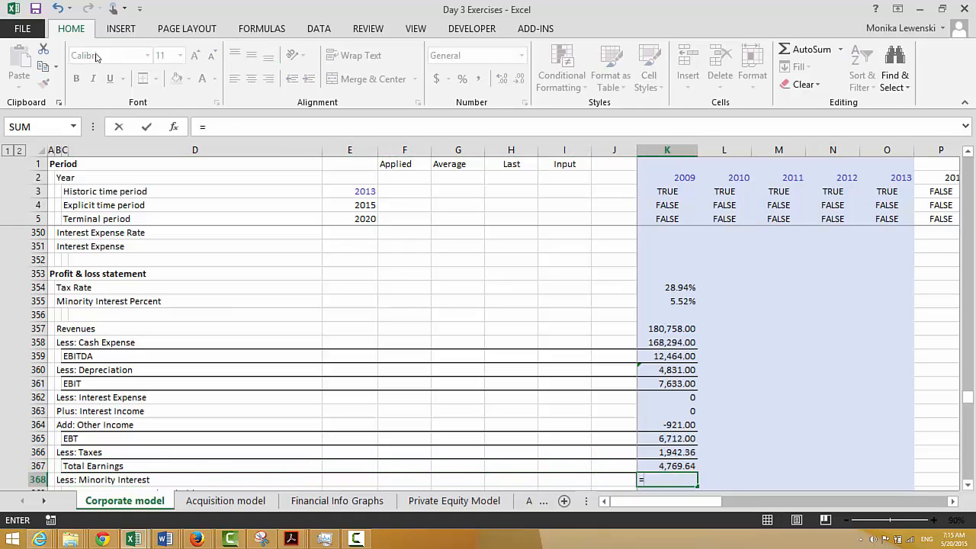
pyautogui.press('Up')
pyautogui.write('*')
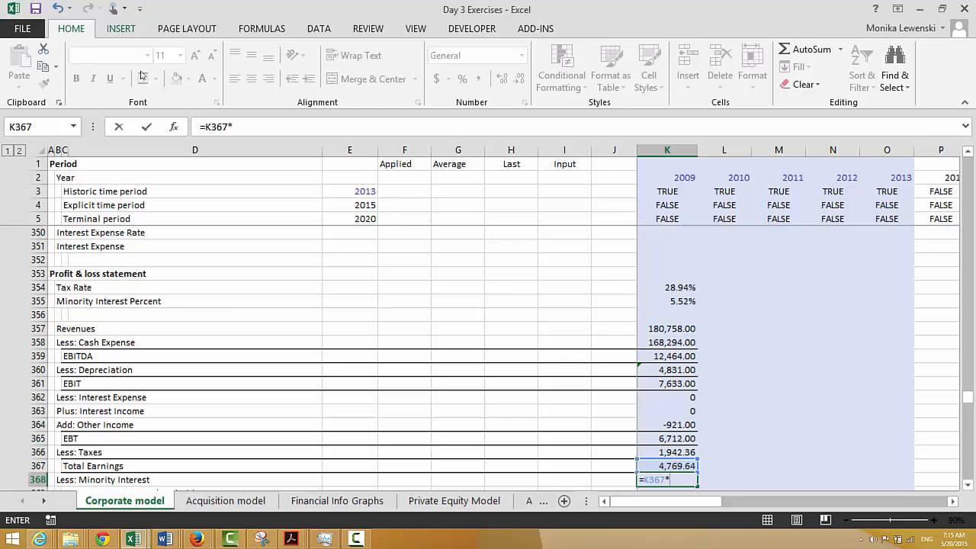
pyautogui.click(694, 303)
pyautogui.press('Return')
pyautogui.press('Up')
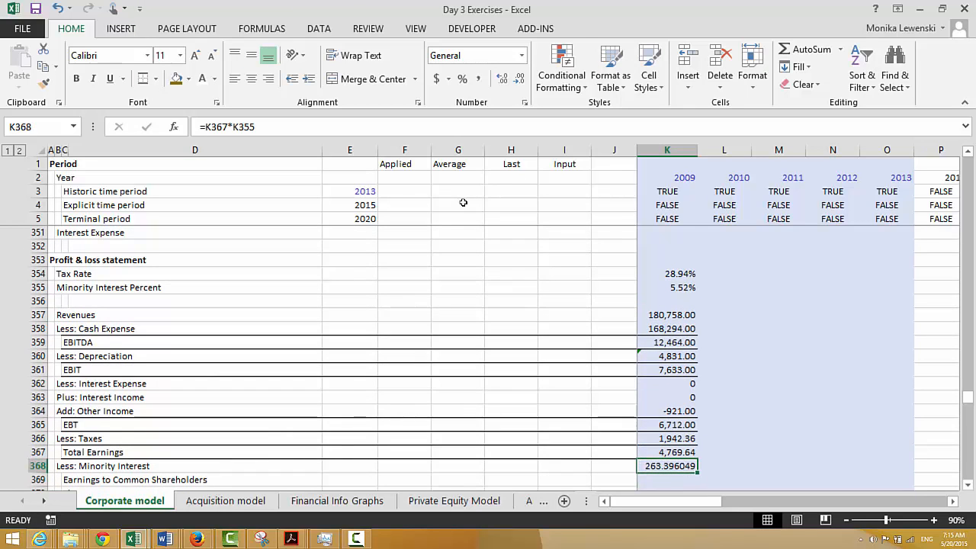
pyautogui.hotkey('ctrl', 'shift', '1')
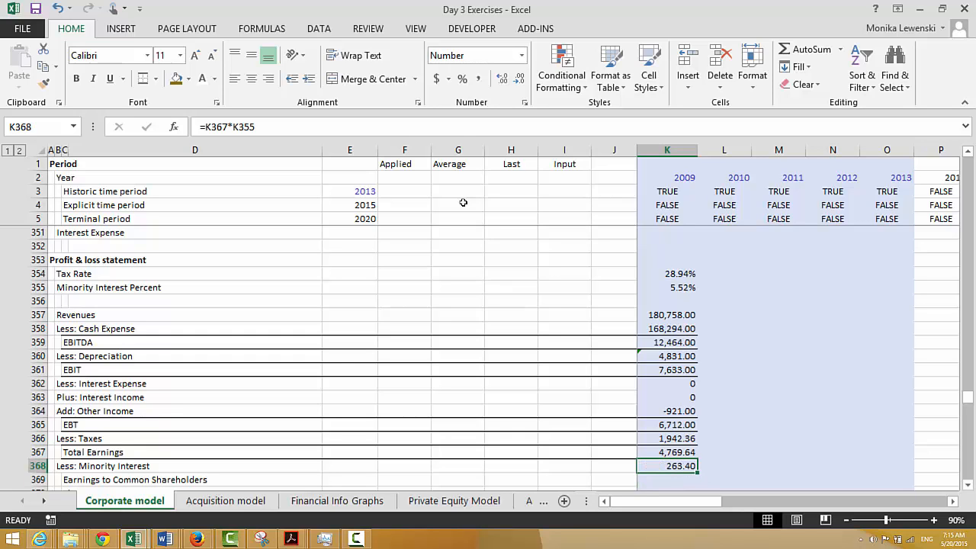
# Calculate 2009 Earnings to Common Shareholders in K369 as Total Earnings minus Minority Interest, =K367-K368
pyautogui.press('Down')
pyautogui.write('=')
pyautogui.press('Up')
pyautogui.press('Up')
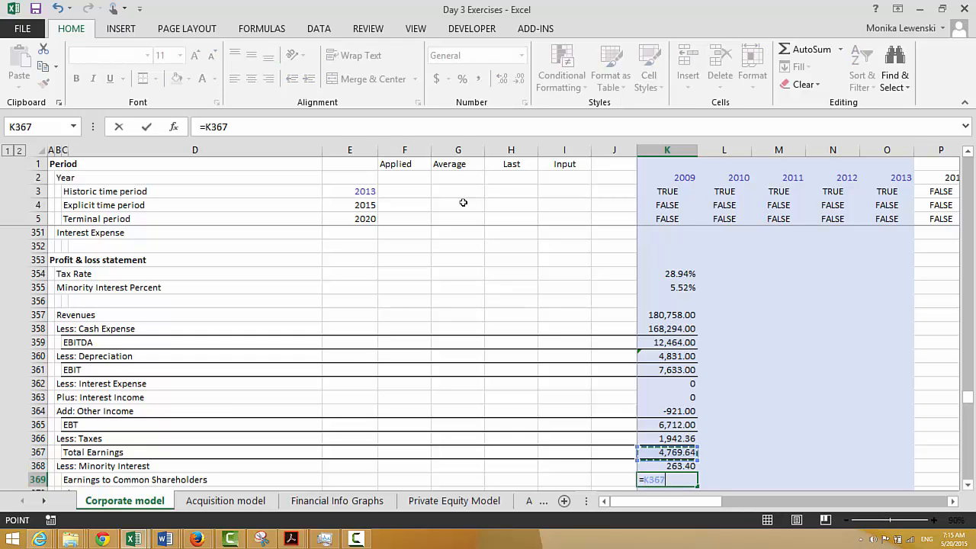
pyautogui.write('-')
pyautogui.press('Up')
pyautogui.press('Return')
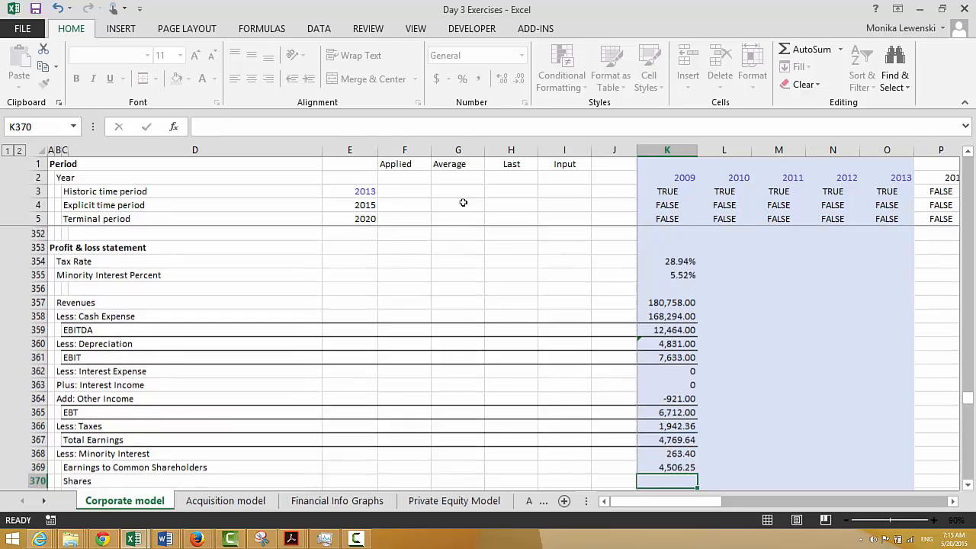
# Apply top and bottom borders to the Earnings to Common Shareholders row, C369 to K369
pyautogui.press('Up')
pyautogui.press('Left')
pyautogui.press('Left')
pyautogui.press('Left')
pyautogui.press('Left')
pyautogui.press('Left')
pyautogui.press('Left')
pyautogui.press('Left')
pyautogui.press('Left')
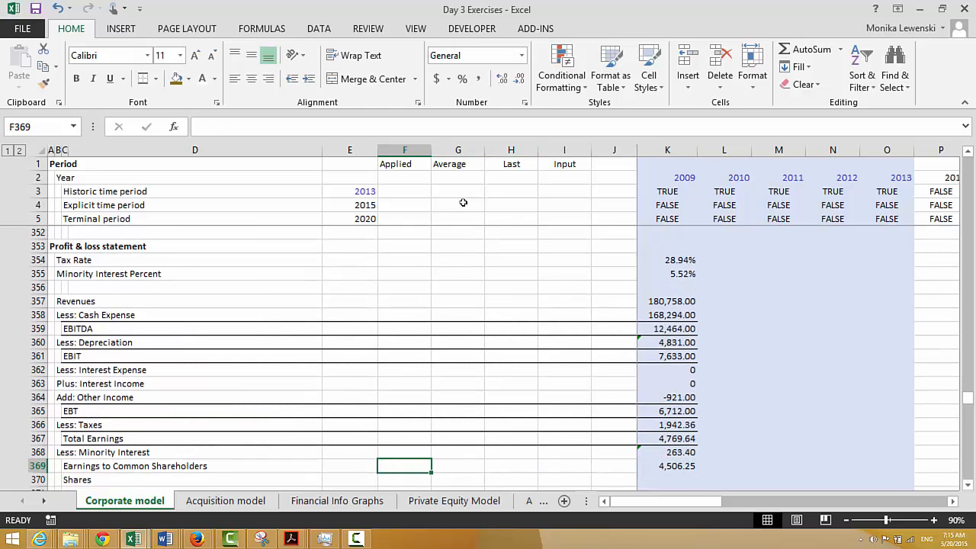
pyautogui.hotkey('ctrl', 'shift', 'Right')
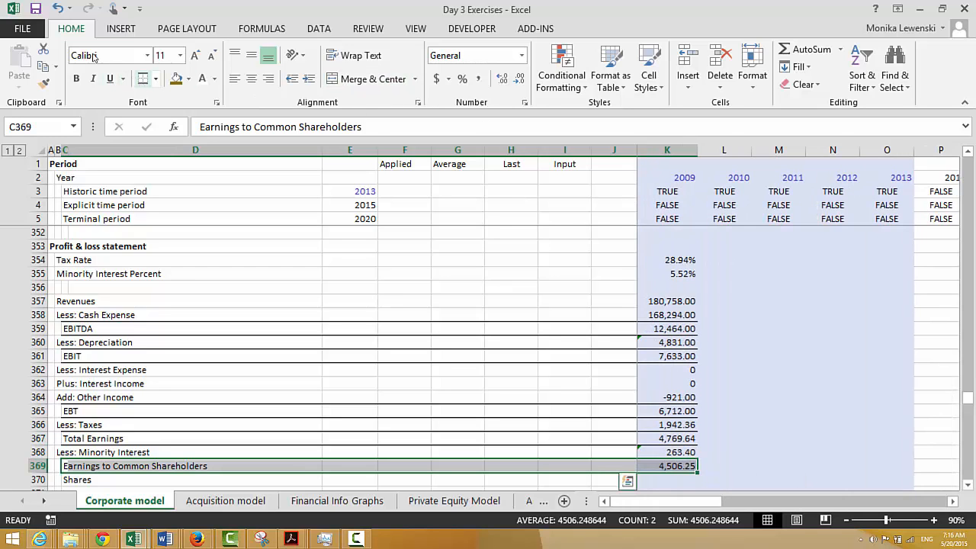
pyautogui.press('Down')
pyautogui.press('Down')
pyautogui.press('Down')
pyautogui.press('Up')
pyautogui.press('Up')
pyautogui.press('Right')
pyautogui.press('Right')
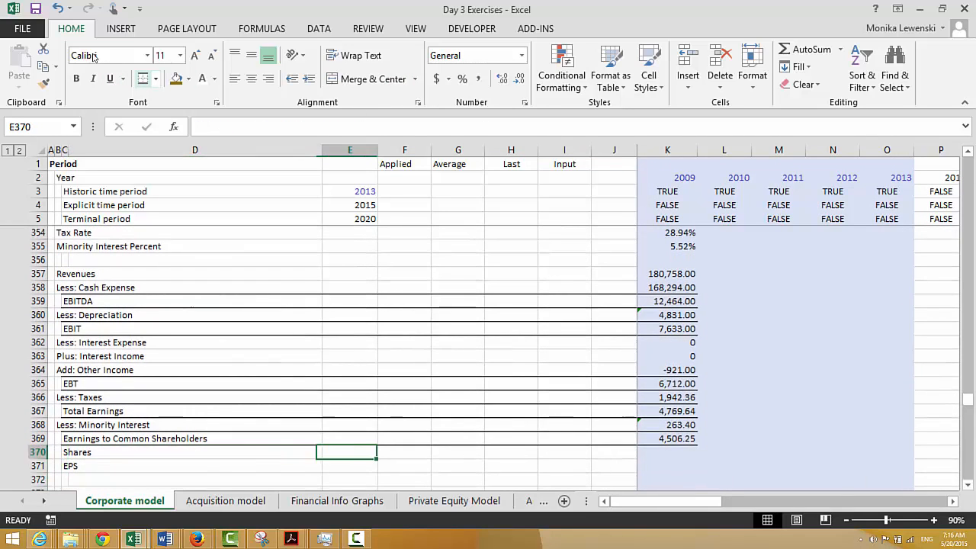
pyautogui.press('Right')
pyautogui.press('Right')
pyautogui.press('Right')
pyautogui.press('Right')
pyautogui.press('Right')
pyautogui.press('Right')
pyautogui.write('=')
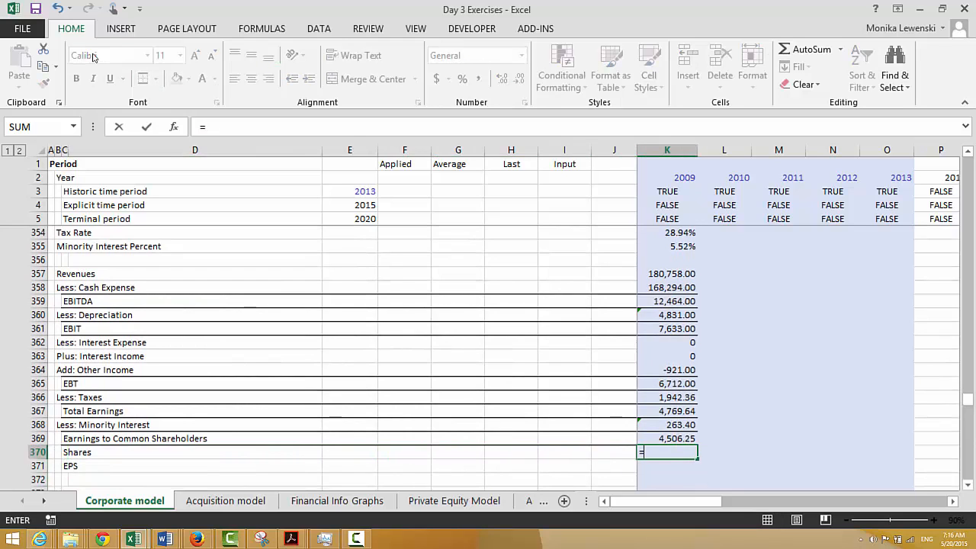
pyautogui.press('Escape')
pyautogui.press('Down')
pyautogui.press('Down')
pyautogui.press('Down')
pyautogui.press('Down')
pyautogui.press('Down')
pyautogui.press('Down')
pyautogui.press('Down')
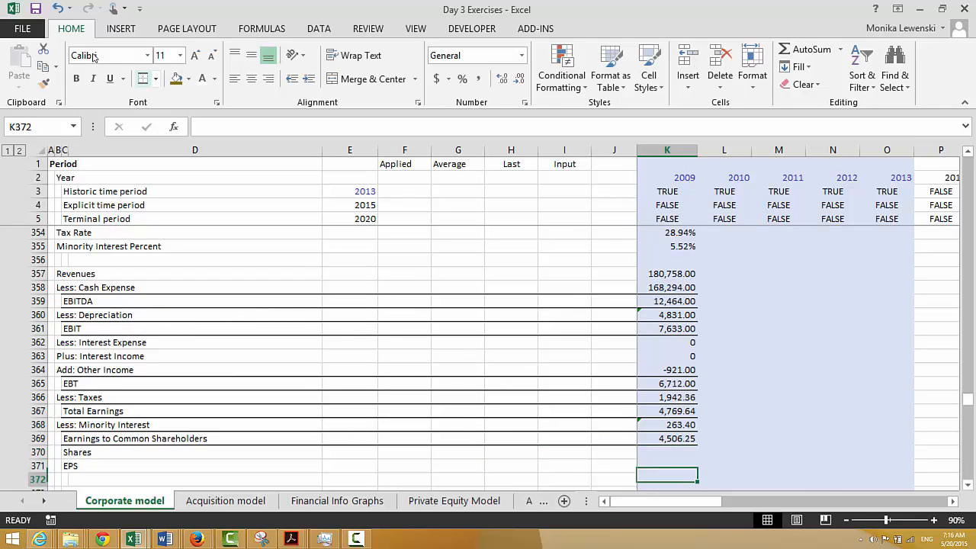
# Link the 2009 Dividend Payout Ratio of the cash flow statement in K378 to the ratio in the assumptions, =K249
pyautogui.press('Up')
pyautogui.press('Up')
pyautogui.press('Up')
pyautogui.press('Up')
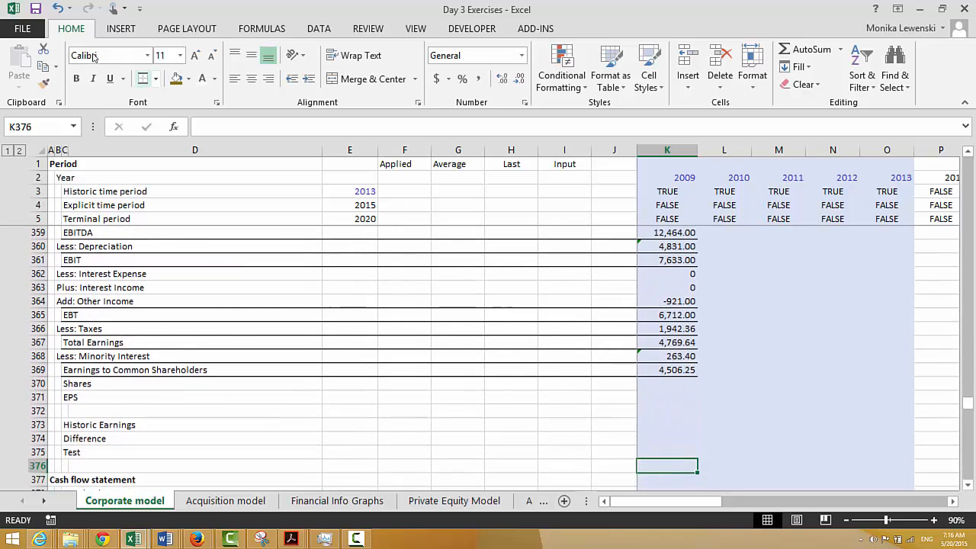
pyautogui.press('Down')
pyautogui.press('Down')
pyautogui.press('Down')
pyautogui.press('Down')
pyautogui.press('Down')
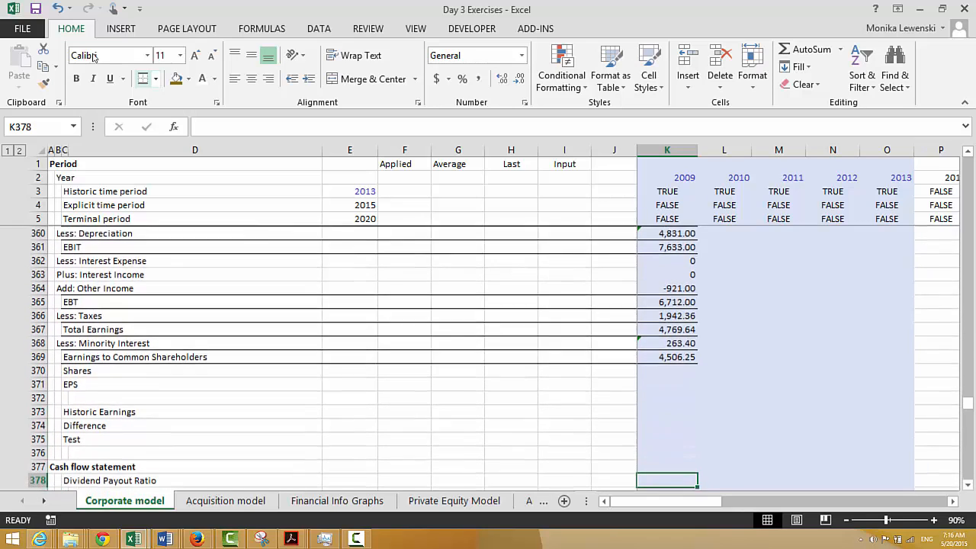
pyautogui.write('=')
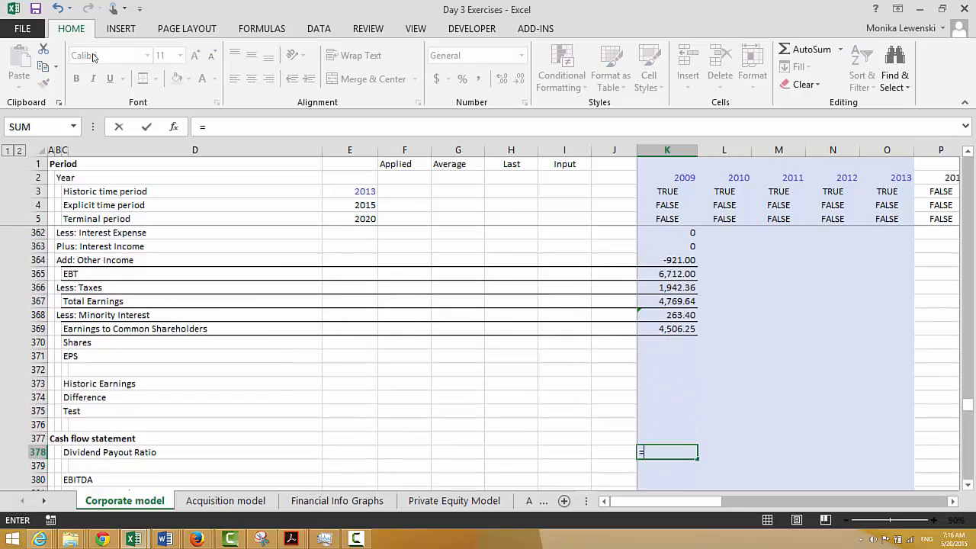
pyautogui.press('Up')
pyautogui.press('Up')
pyautogui.press('Up')
pyautogui.press('Up')
pyautogui.press('Up')
pyautogui.press('Up')
pyautogui.press('Up')
pyautogui.press('Up')
pyautogui.press('Up')
pyautogui.press('Up')
pyautogui.press('Up')
pyautogui.press('Up')
pyautogui.press('Up')
pyautogui.press('Up')
pyautogui.press('Up')
pyautogui.press('Up')
pyautogui.press('Up')
pyautogui.press('Up')
pyautogui.press('Up')
pyautogui.press('Up')
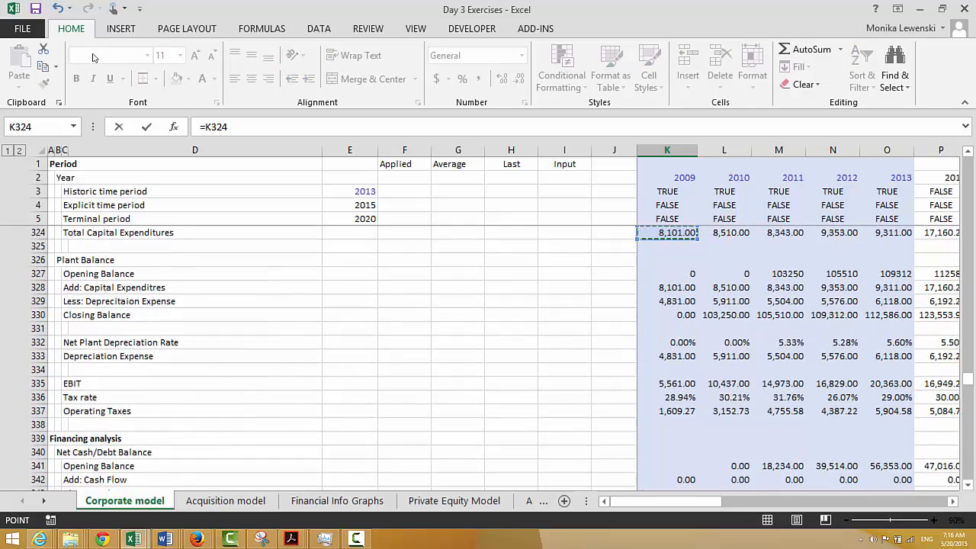
pyautogui.press('Up')
pyautogui.press('Up')
pyautogui.press('Up')
pyautogui.press('Up')
pyautogui.press('Up')
pyautogui.press('Up')
pyautogui.press('Up')
pyautogui.press('Up')
pyautogui.press('Up')
pyautogui.press('Up')
pyautogui.press('Up')
pyautogui.press('Up')
pyautogui.press('Up')
pyautogui.press('Up')
pyautogui.press('Up')
pyautogui.press('Up')
pyautogui.press('Up')
pyautogui.press('Up')
pyautogui.press('Up')
pyautogui.press('Up')
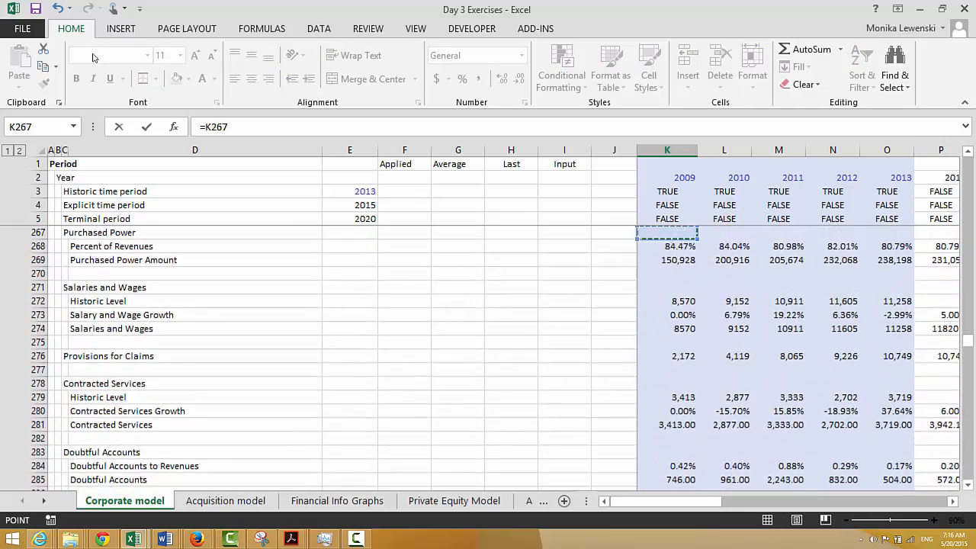
pyautogui.press('Up')
pyautogui.press('Up')
pyautogui.press('Up')
pyautogui.press('Up')
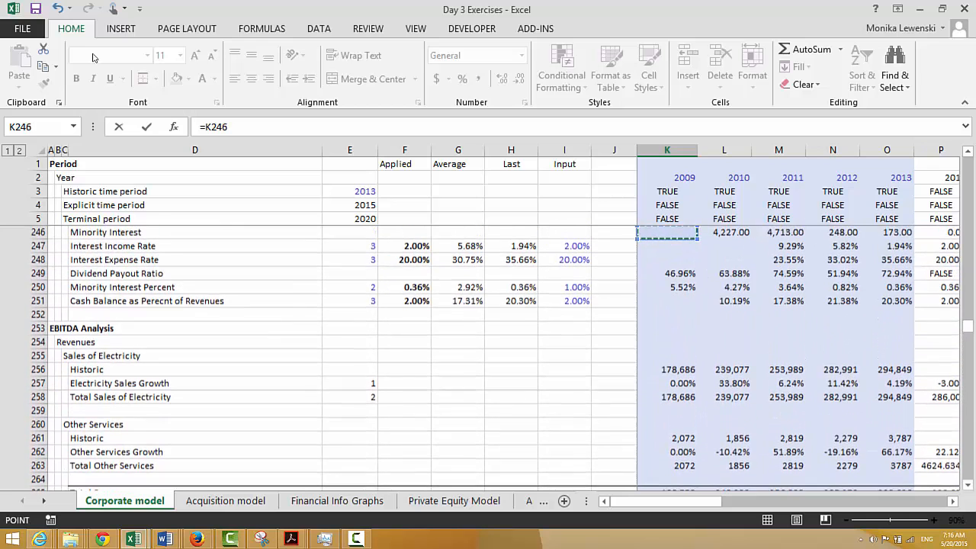
pyautogui.press('Down')
pyautogui.press('Down')
pyautogui.press('Down')
pyautogui.press('Down')
pyautogui.press('Down')
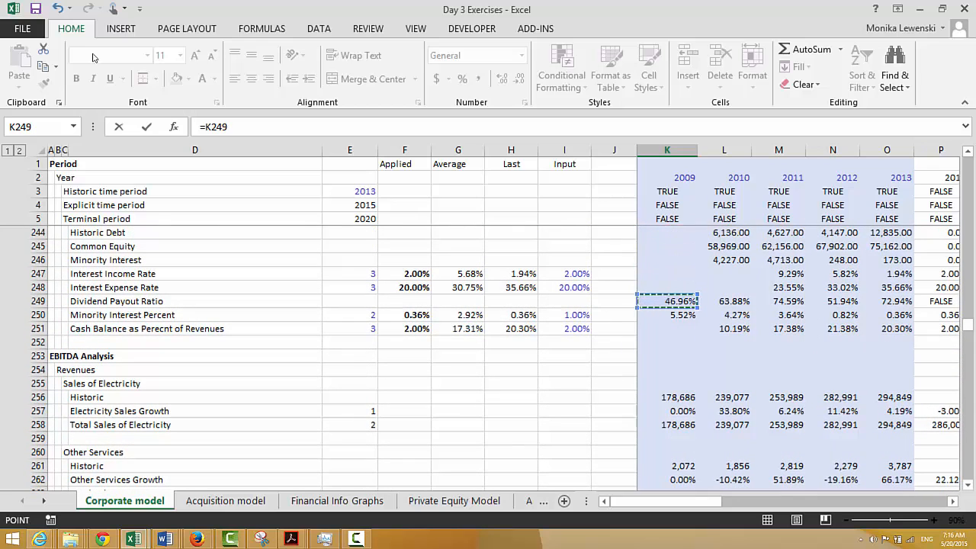
pyautogui.press('Return')
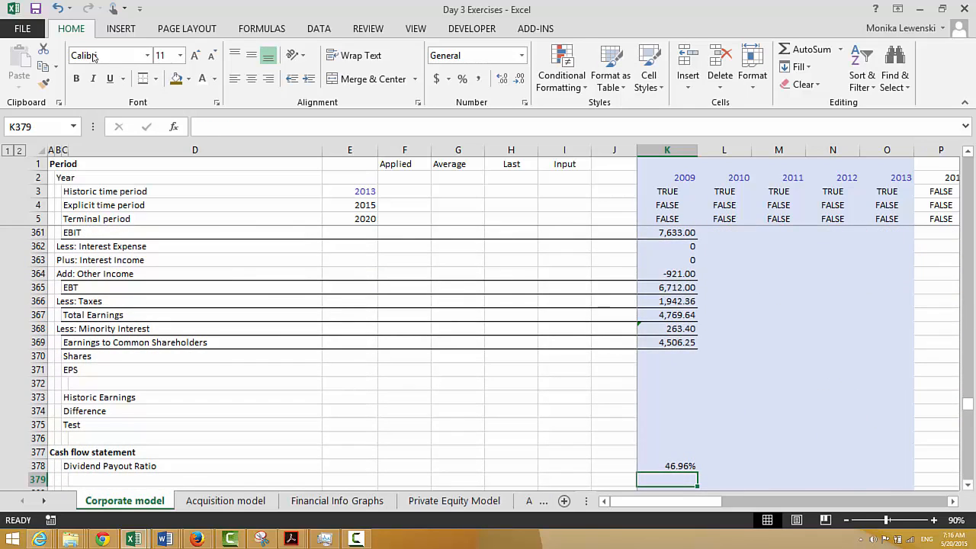
# Link the cash flow statement's 2009 EBITDA in K380 to the EBITDA of the profit and loss statement, =K359
pyautogui.press('Down')
pyautogui.press('Down')
pyautogui.press('Up')
pyautogui.write('=')
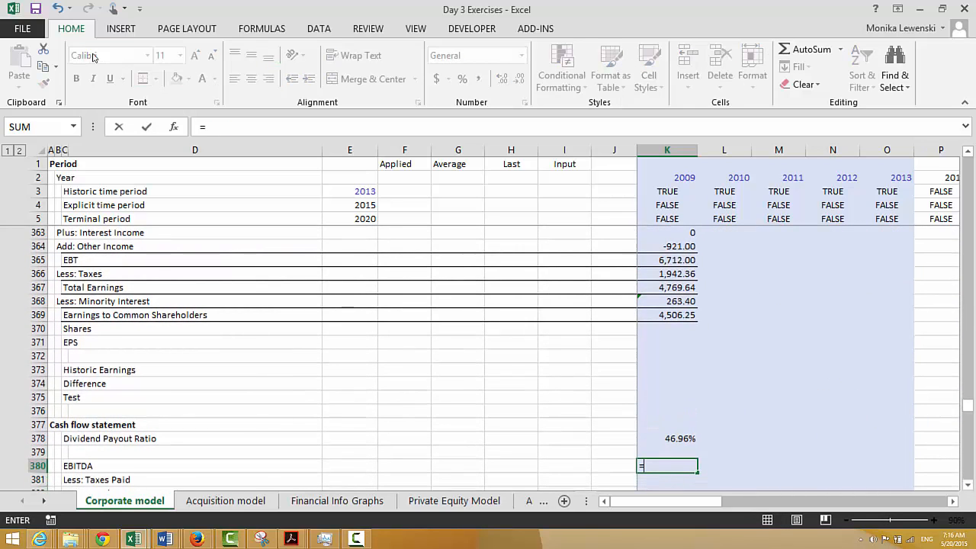
pyautogui.press('Up')
pyautogui.press('Up')
pyautogui.press('Up')
pyautogui.press('Up')
pyautogui.press('Up')
pyautogui.press('Up')
pyautogui.press('Up')
pyautogui.press('Up')
pyautogui.press('Up')
pyautogui.press('Up')
pyautogui.press('Up')
pyautogui.press('Up')
pyautogui.press('Up')
pyautogui.press('Up')
pyautogui.press('Up')
pyautogui.press('Up')
pyautogui.press('Up')
pyautogui.press('Up')
pyautogui.press('Up')
pyautogui.press('Up')
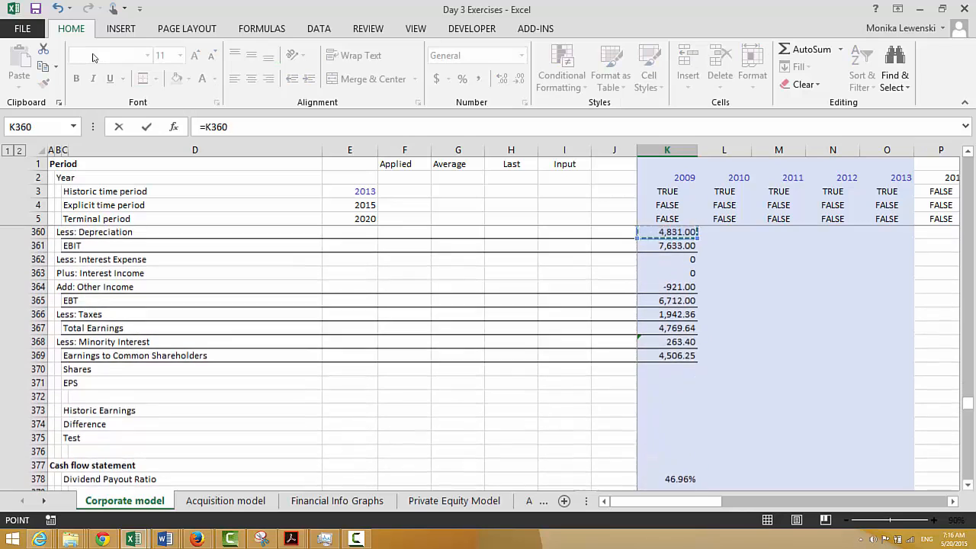
pyautogui.press('Up')
pyautogui.press('Return')
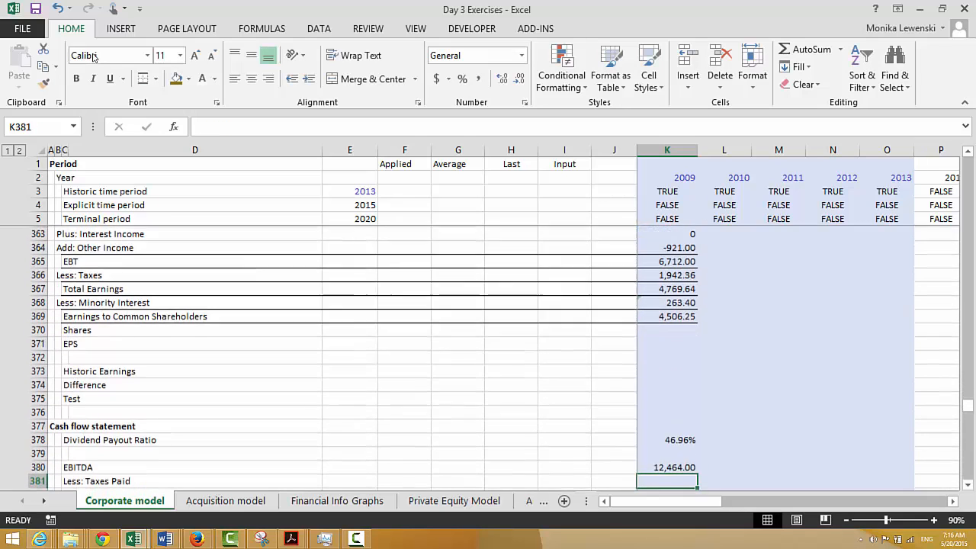
# Link 2009 Less: Taxes Paid in K381 to Less: Taxes in the profit and loss statement, =K366
pyautogui.press('Down')
pyautogui.press('Up')
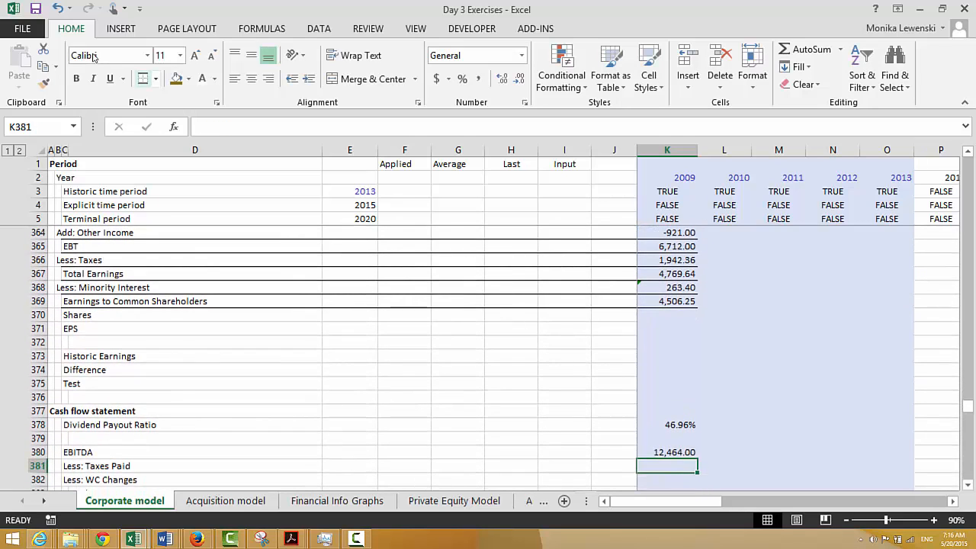
pyautogui.write('=')
pyautogui.press('Up')
pyautogui.press('Up')
pyautogui.press('Up')
pyautogui.press('Up')
pyautogui.press('Up')
pyautogui.press('Up')
pyautogui.press('Up')
pyautogui.press('Up')
pyautogui.press('Up')
pyautogui.press('Up')
pyautogui.press('Up')
pyautogui.press('Up')
pyautogui.press('Up')
pyautogui.press('Up')
pyautogui.press('Up')
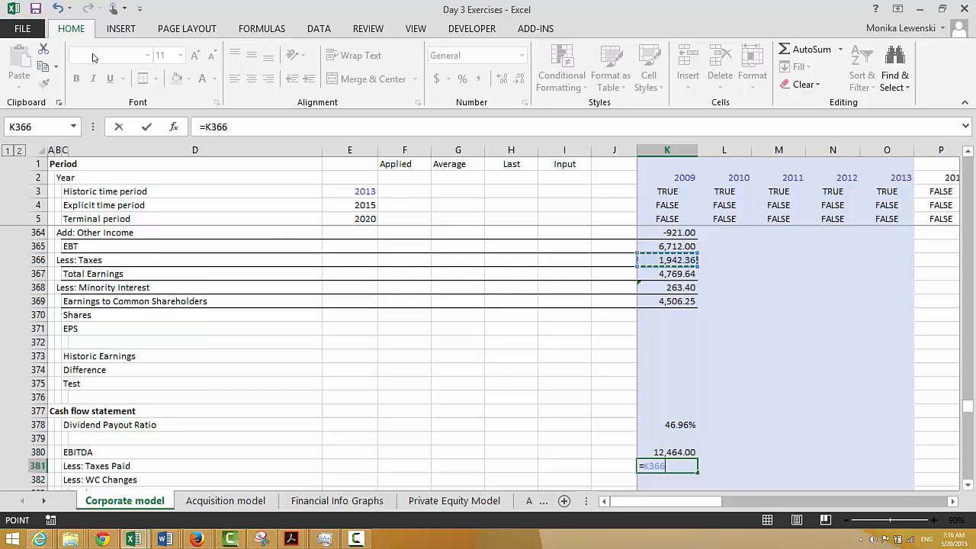
pyautogui.press('Return')
# Link 2009 Less: WC Changes in K382 to the 2009 column of the working capital section above the capital expenditures analysis
pyautogui.write('=')
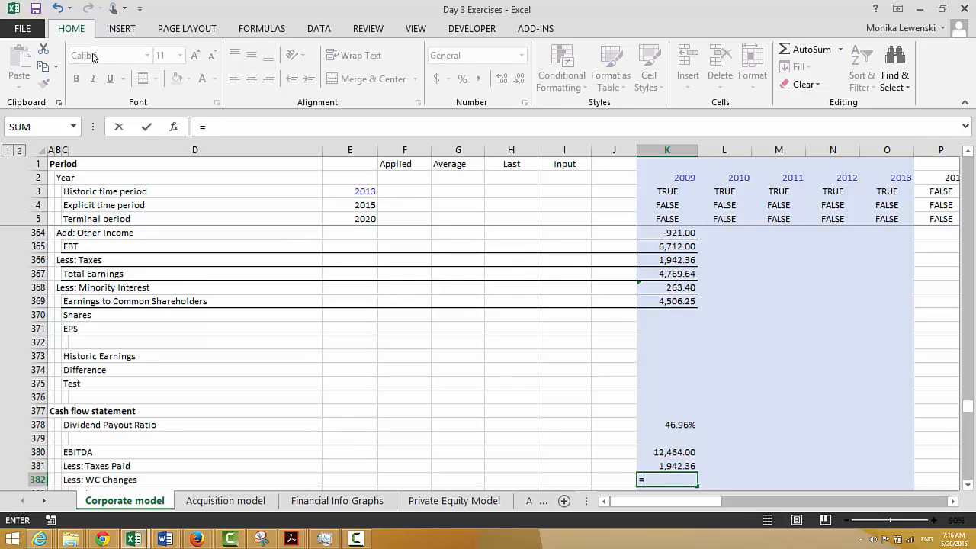
pyautogui.press('Up')
pyautogui.press('Up')
pyautogui.press('Up')
pyautogui.press('Up')
pyautogui.press('Up')
pyautogui.press('Up')
pyautogui.press('Up')
pyautogui.press('Up')
pyautogui.press('Up')
pyautogui.press('Up')
pyautogui.press('Up')
pyautogui.press('Up')
pyautogui.press('Up')
pyautogui.press('Up')
pyautogui.press('Up')
pyautogui.press('Up')
pyautogui.press('Up')
pyautogui.press('Up')
pyautogui.press('Up')
pyautogui.press('Up')
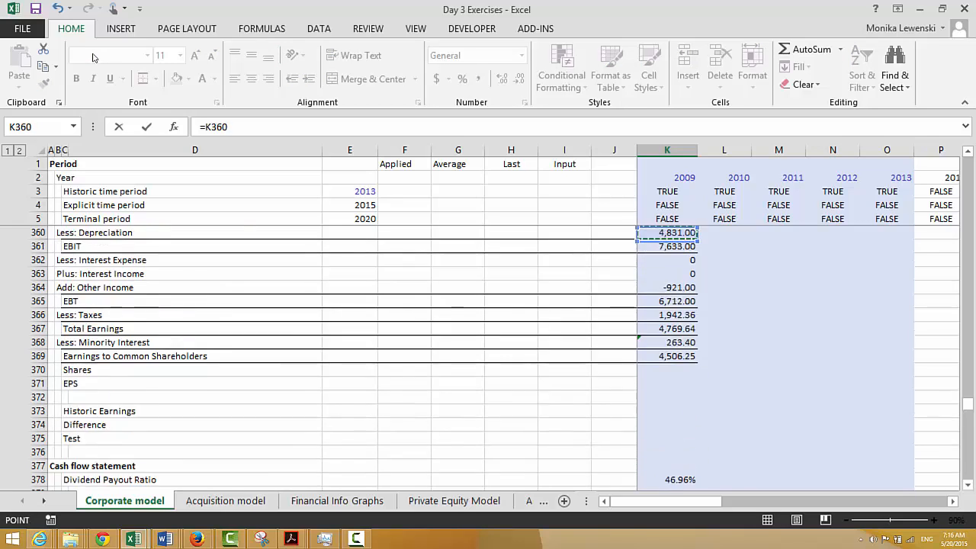
pyautogui.press('Up')
pyautogui.press('Up')
pyautogui.press('Up')
pyautogui.press('Up')
pyautogui.press('Up')
pyautogui.press('Up')
pyautogui.press('Up')
pyautogui.press('Up')
pyautogui.press('Up')
pyautogui.press('Up')
pyautogui.press('Up')
pyautogui.press('Up')
pyautogui.press('Up')
pyautogui.press('Up')
pyautogui.press('Up')
pyautogui.press('Up')
pyautogui.press('Up')
pyautogui.press('Up')
pyautogui.press('Up')
pyautogui.press('Up')
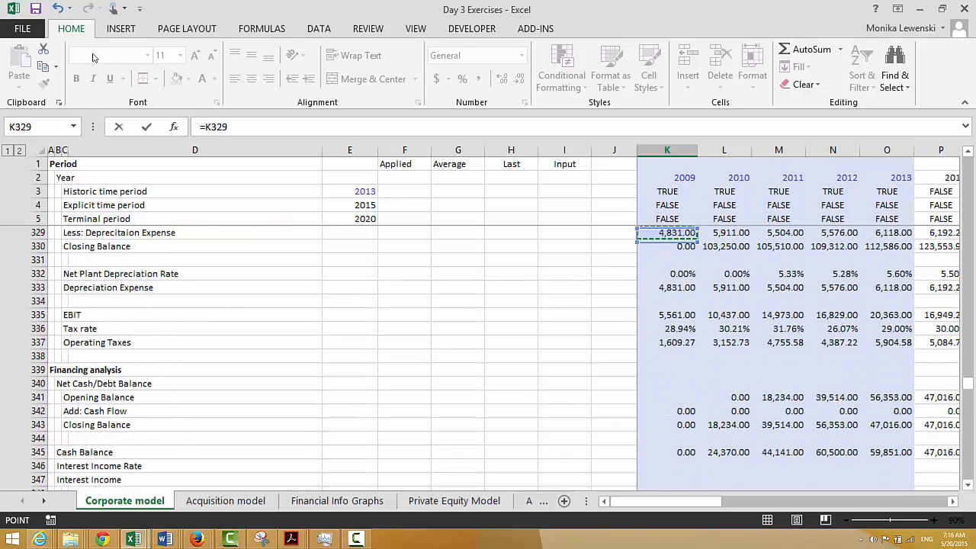
pyautogui.press('Up')
pyautogui.press('Up')
pyautogui.press('Up')
pyautogui.press('Up')
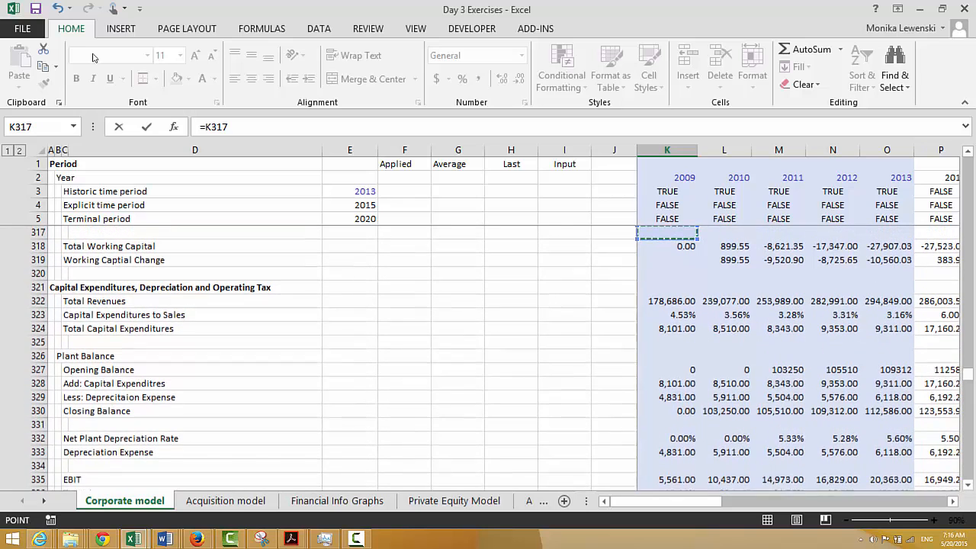
pyautogui.press('Down')
pyautogui.press('Return')
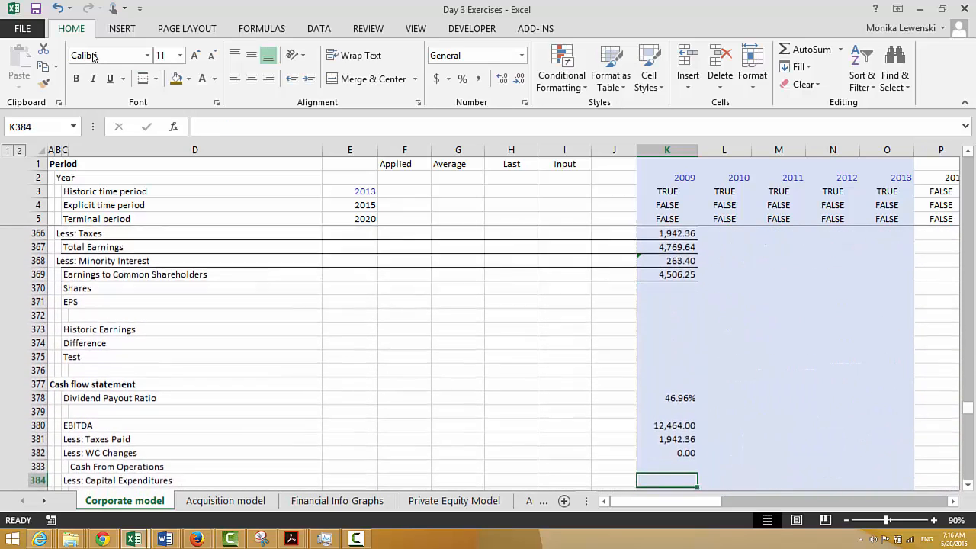
# Calculate 2009 Cash From Operations in K383 as =K380-K381-K382 and add top and bottom borders from its label through K383
pyautogui.write('=')
pyautogui.press('Up')
pyautogui.press('Up')
pyautogui.press('Up')
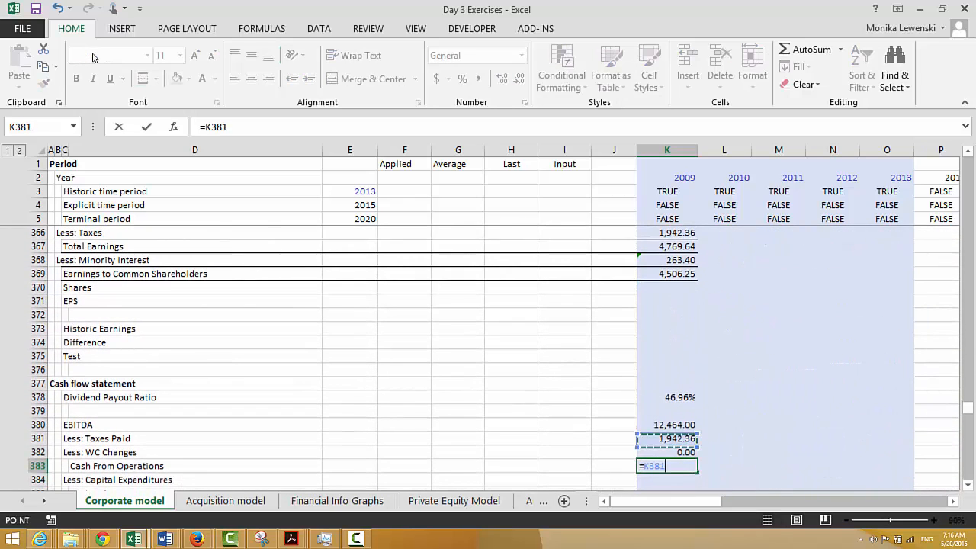
pyautogui.write('-')
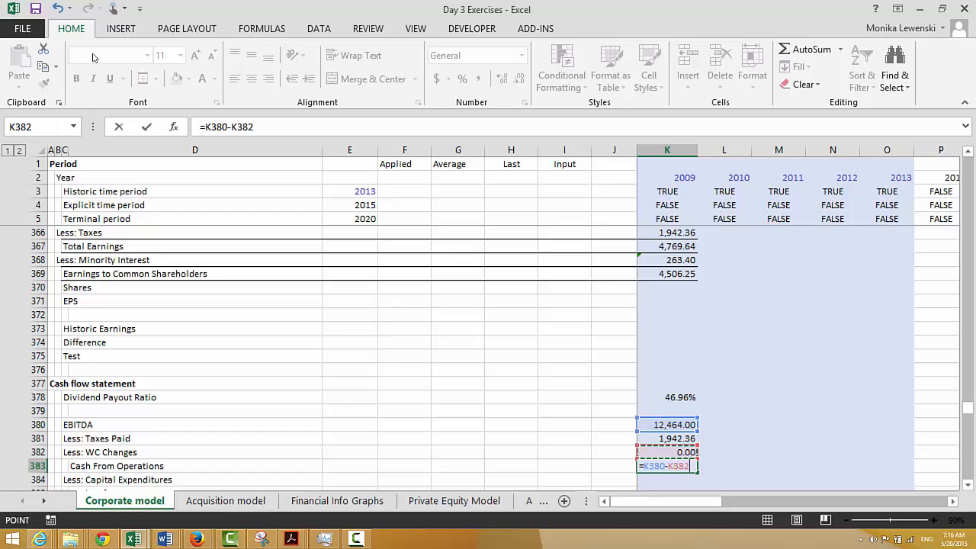
pyautogui.press('Up')
pyautogui.press('Up')
pyautogui.press('Return')
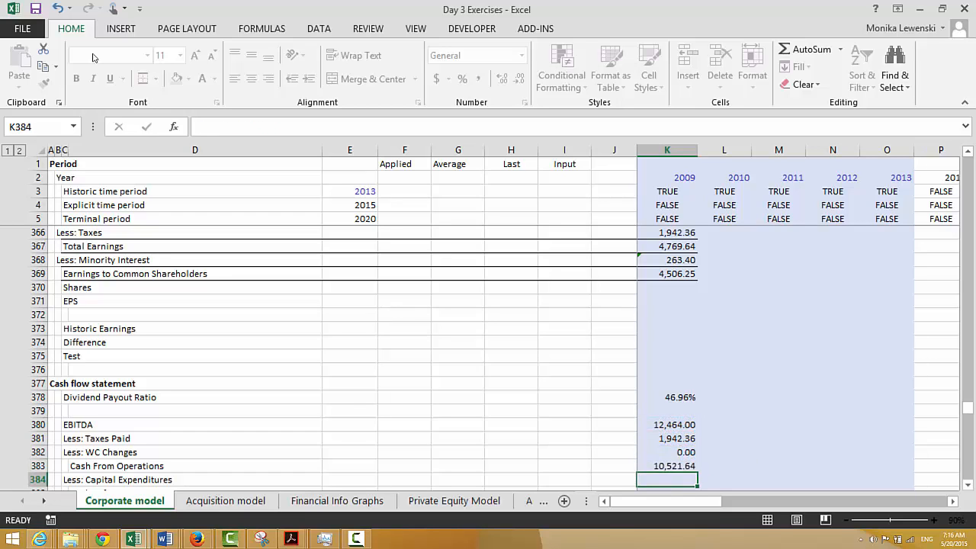
pyautogui.press('Up')
pyautogui.hotkey('ctrl', 'shift', 'Left')
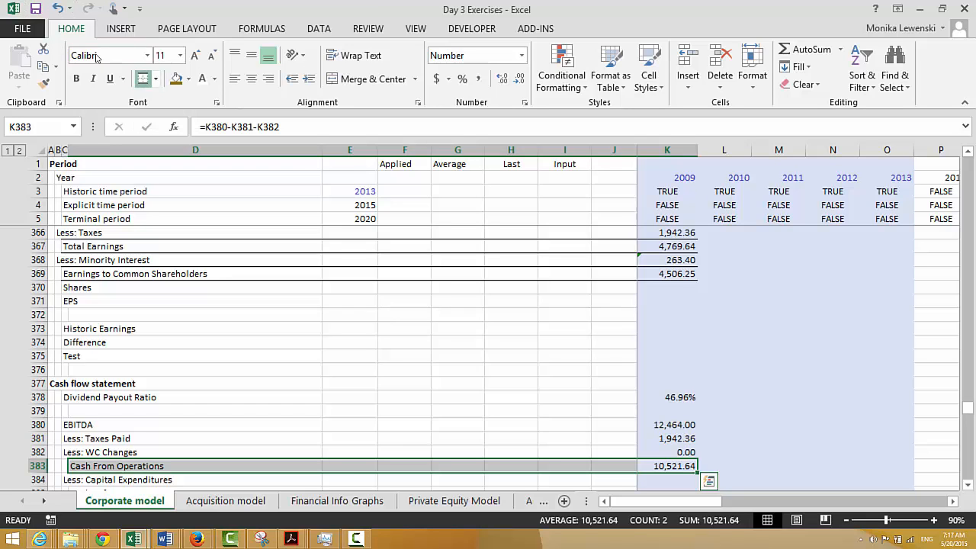
# Link 2009 Less: Capital Expenditures in K384 to the 2009 capital expenditures figure just above the Plant Balance section
pyautogui.press('Down')
pyautogui.press('Down')
pyautogui.press('Down')
pyautogui.press('Down')
pyautogui.press('Up')
pyautogui.press('Up')
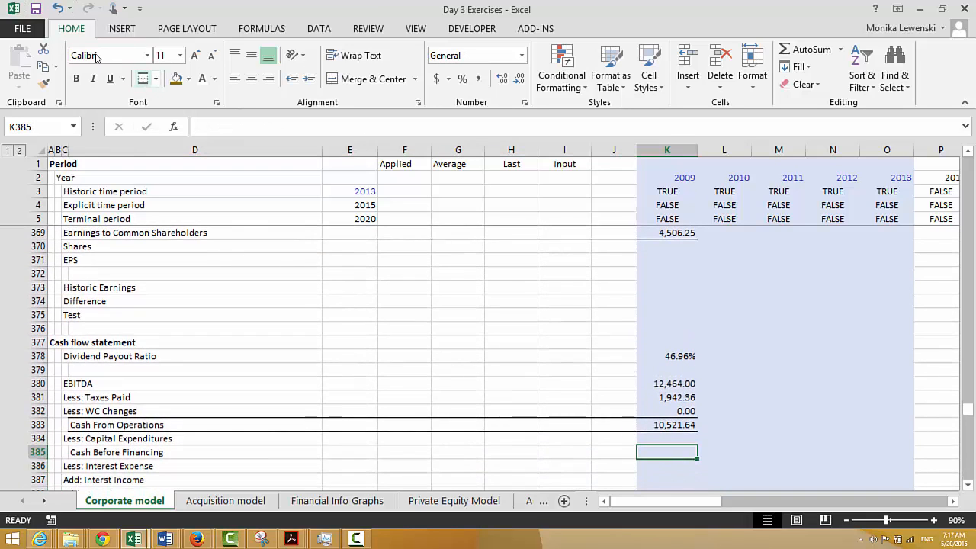
pyautogui.press('Up')
pyautogui.write('=')
pyautogui.press('Up')
pyautogui.press('Up')
pyautogui.press('Up')
pyautogui.press('Up')
pyautogui.press('Up')
pyautogui.press('Up')
pyautogui.press('Up')
pyautogui.press('Up')
pyautogui.press('Up')
pyautogui.press('Up')
pyautogui.press('Up')
pyautogui.press('Up')
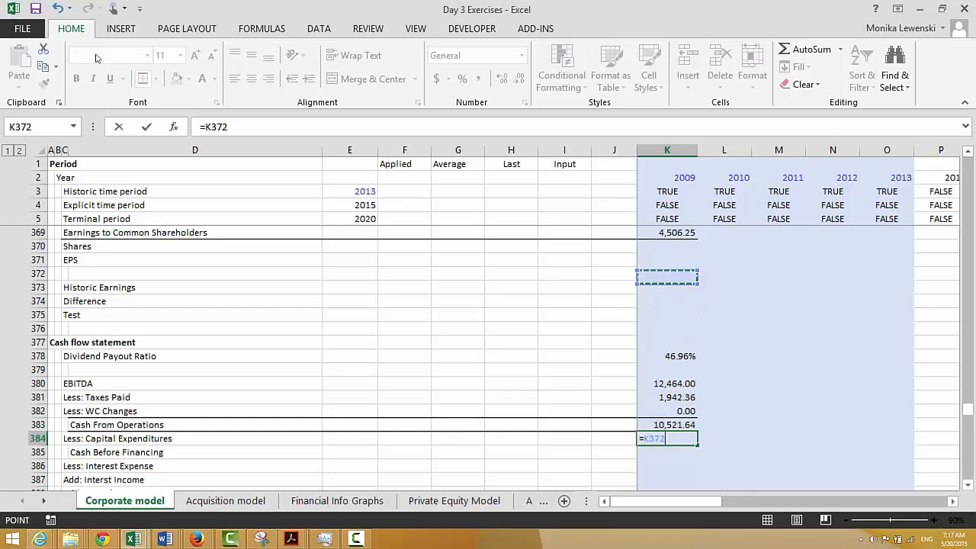
pyautogui.press('Up')
pyautogui.press('Up')
pyautogui.press('Up')
pyautogui.press('Up')
pyautogui.press('Up')
pyautogui.press('Up')
pyautogui.press('Up')
pyautogui.press('Up')
pyautogui.press('Up')
pyautogui.press('Up')
pyautogui.press('Up')
pyautogui.press('Up')
pyautogui.press('Up')
pyautogui.press('Up')
pyautogui.press('Up')
pyautogui.press('Up')
pyautogui.press('Up')
pyautogui.press('Up')
pyautogui.press('Up')
pyautogui.press('Up')
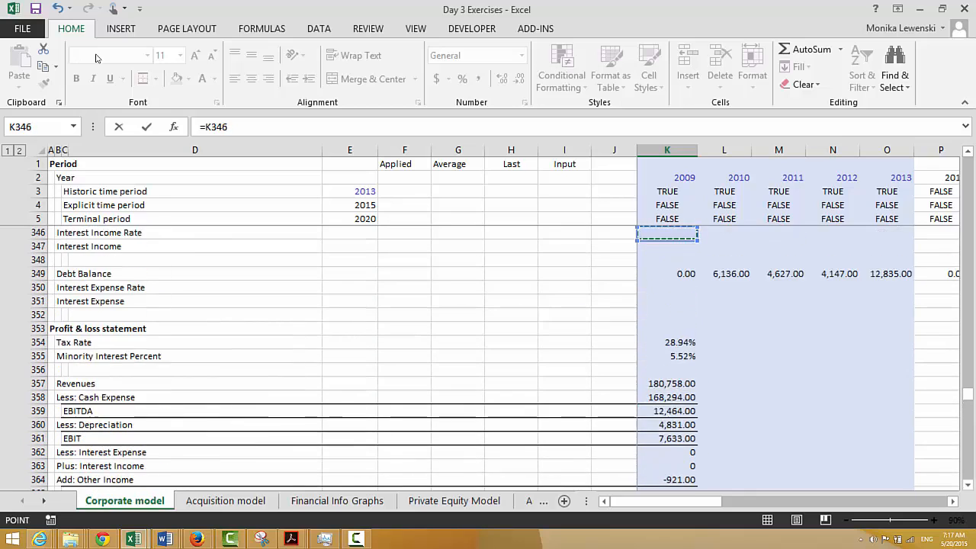
pyautogui.press('Up')
pyautogui.press('Up')
pyautogui.press('Up')
pyautogui.press('Up')
pyautogui.press('Up')
pyautogui.press('Up')
pyautogui.press('Up')
pyautogui.press('Up')
pyautogui.press('Up')
pyautogui.press('Up')
pyautogui.press('Up')
pyautogui.press('Up')
pyautogui.press('Up')
pyautogui.press('Up')
pyautogui.press('Up')
pyautogui.press('Up')
pyautogui.press('Up')
pyautogui.press('Up')
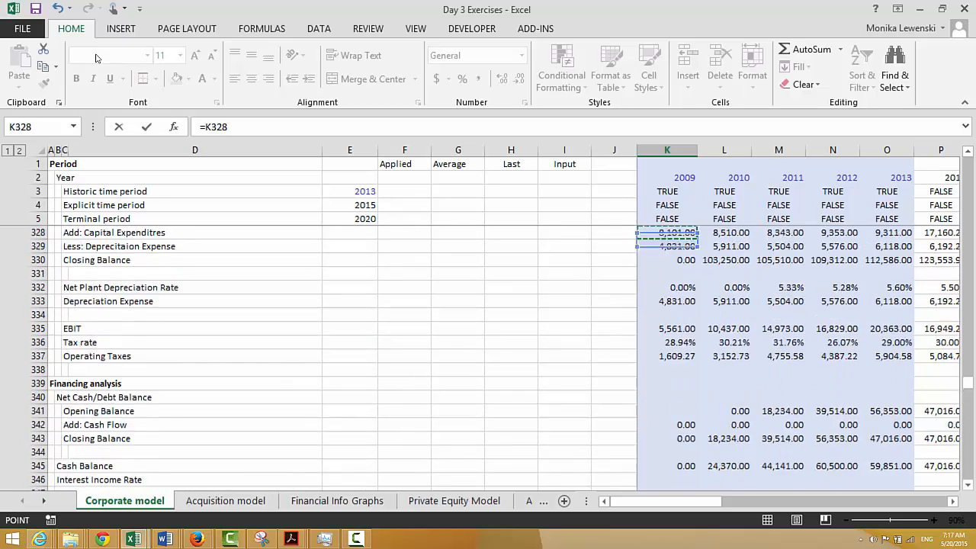
pyautogui.press('Up')
pyautogui.press('Up')
pyautogui.press('Up')
pyautogui.press('Down')
pyautogui.press('Down')
pyautogui.press('Down')
pyautogui.press('Up')
pyautogui.press('Up')
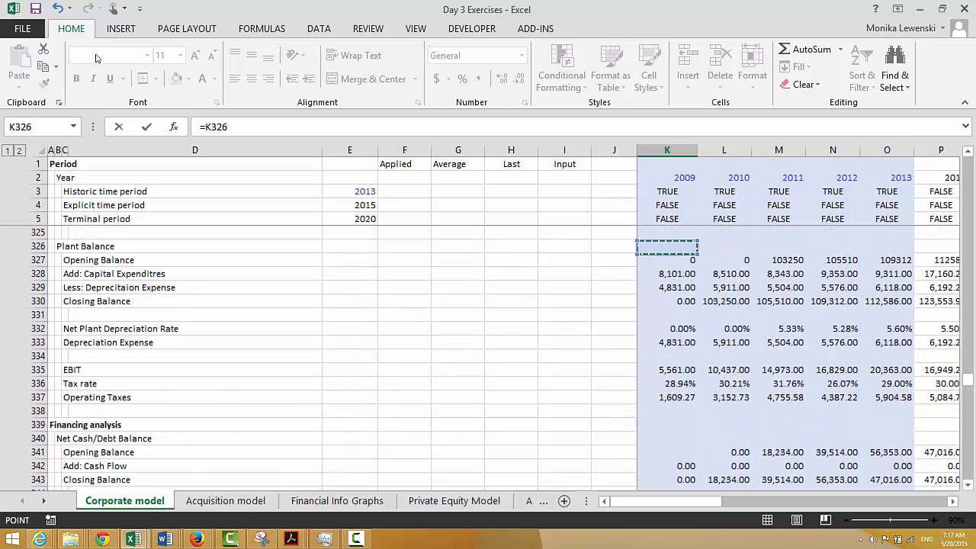
pyautogui.press('Up')
pyautogui.press('Up')
pyautogui.press('Up')
pyautogui.press('Down')
pyautogui.press('Return')
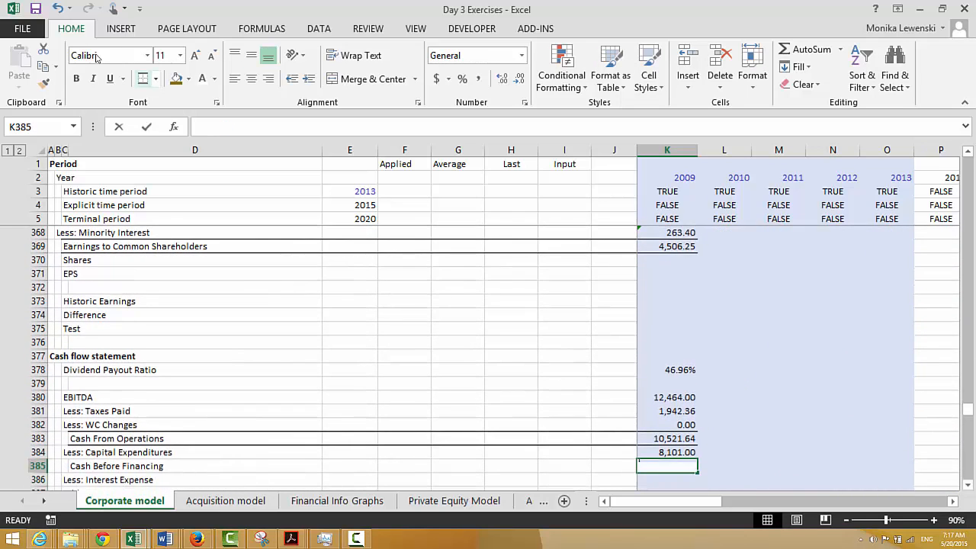
# Calculate 2009 Cash Before Financing in K385 as =K383-K384 and add top and bottom borders from its label through K385
pyautogui.write('=')
pyautogui.press('Up')
pyautogui.press('Up')
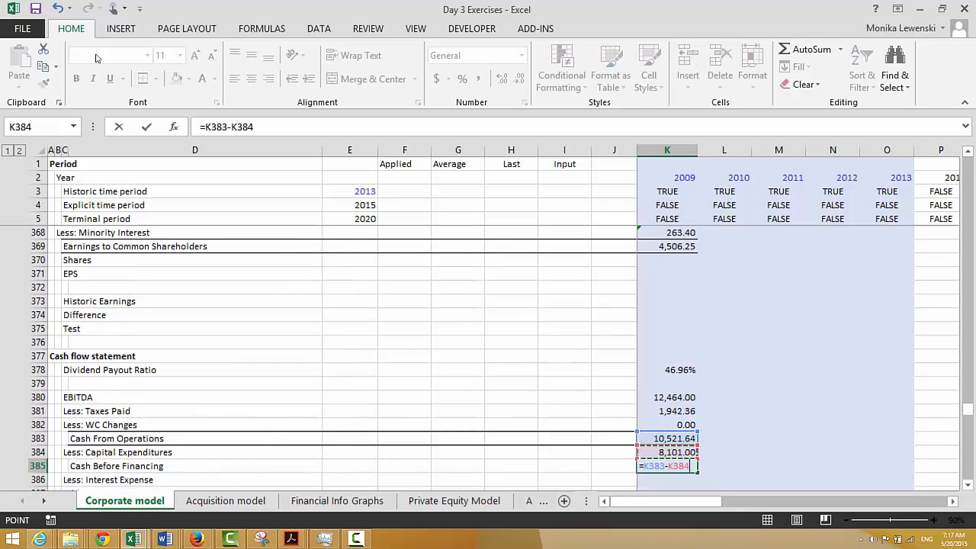
pyautogui.press('Return')
pyautogui.press('Up')
pyautogui.hotkey('shift', 'space')
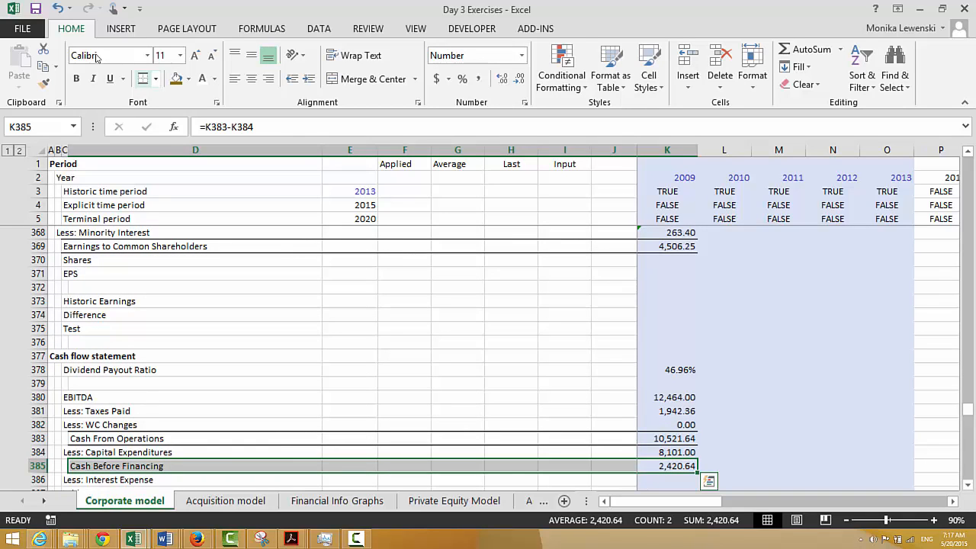
pyautogui.click(142, 80)
# Link 2009 Less: Interest Expense in K386 to the interest expense of the profit and loss statement, =K362
pyautogui.press('Down')
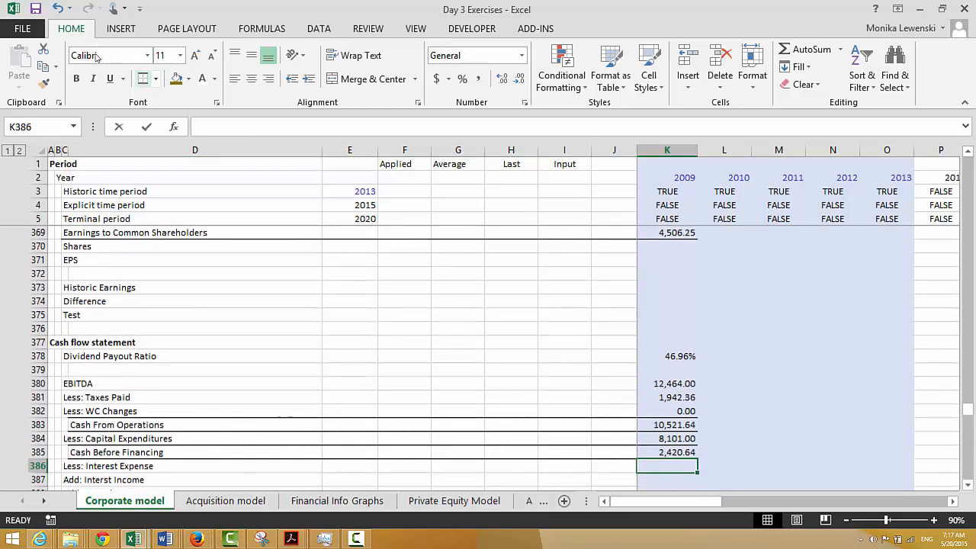
pyautogui.write('=')
pyautogui.press('Up')
pyautogui.press('Up')
pyautogui.press('Up')
pyautogui.press('Up')
pyautogui.press('Up')
pyautogui.press('Up')
pyautogui.press('Up')
pyautogui.press('Up')
pyautogui.press('Up')
pyautogui.press('Up')
pyautogui.press('Up')
pyautogui.press('Up')
pyautogui.press('Up')
pyautogui.press('Up')
pyautogui.press('Up')
pyautogui.press('Up')
pyautogui.press('Up')
pyautogui.press('Up')
pyautogui.press('Up')
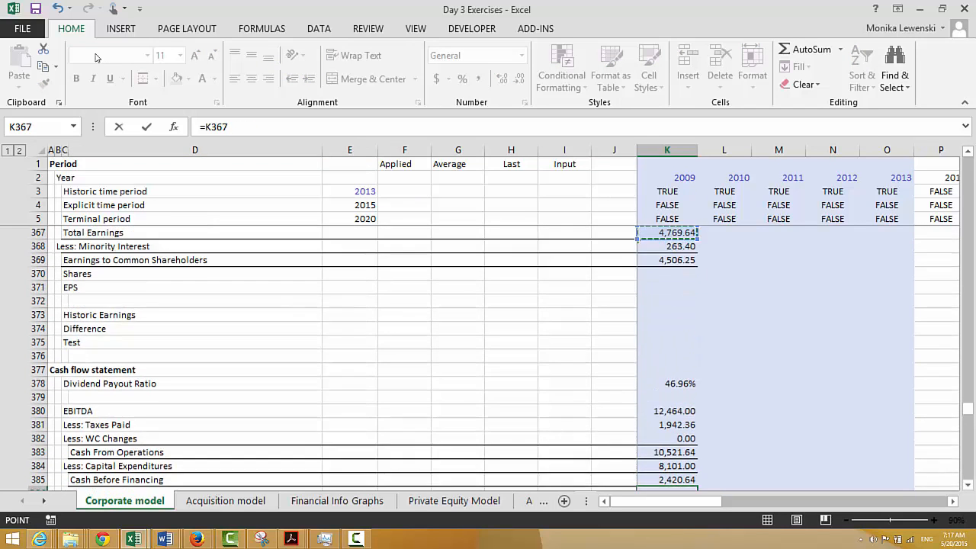
pyautogui.press('Up')
pyautogui.press('Up')
pyautogui.press('Up')
pyautogui.press('Up')
pyautogui.press('Up')
pyautogui.press('Up')
pyautogui.press('Down')
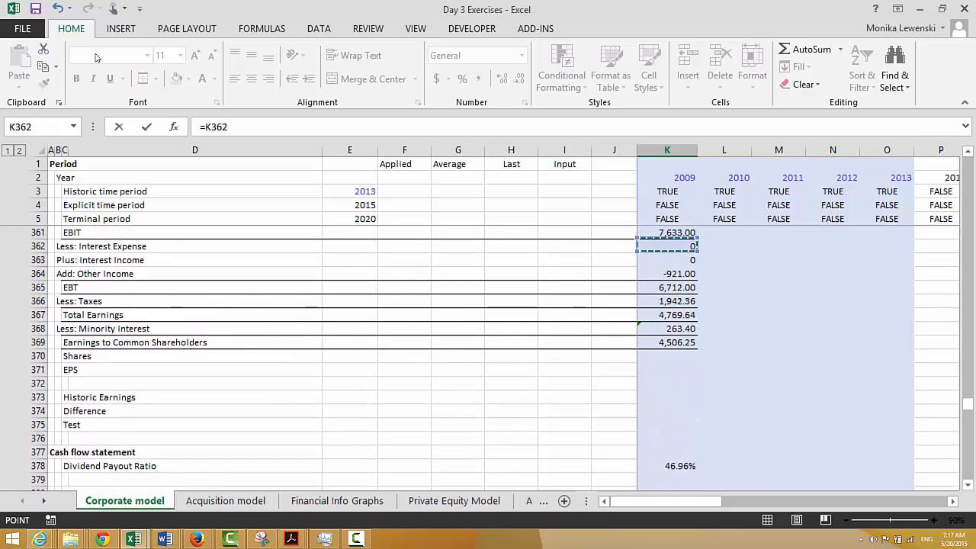
pyautogui.press('Return')
# Link 2009 Add: Interst Income in K387 to Plus: Interest Income in the profit and loss statement, =K363
pyautogui.write('=')
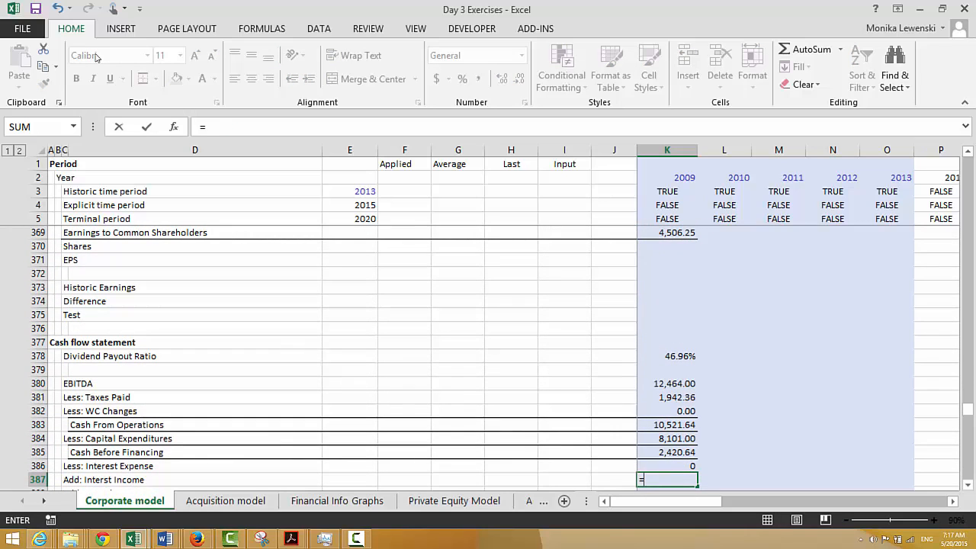
pyautogui.press('Up')
pyautogui.press('Up')
pyautogui.press('Up')
pyautogui.press('Up')
pyautogui.press('Up')
pyautogui.press('Up')
pyautogui.press('Up')
pyautogui.press('Up')
pyautogui.press('Up')
pyautogui.press('Up')
pyautogui.press('Up')
pyautogui.press('Up')
pyautogui.press('Up')
pyautogui.press('Up')
pyautogui.press('Up')
pyautogui.press('Up')
pyautogui.press('Up')
pyautogui.press('Up')
pyautogui.press('Up')
pyautogui.press('Up')
pyautogui.press('Up')
pyautogui.press('Up')
pyautogui.press('Up')
pyautogui.press('Up')
pyautogui.press('Up')
pyautogui.press('Up')
pyautogui.press('Up')
pyautogui.press('Up')
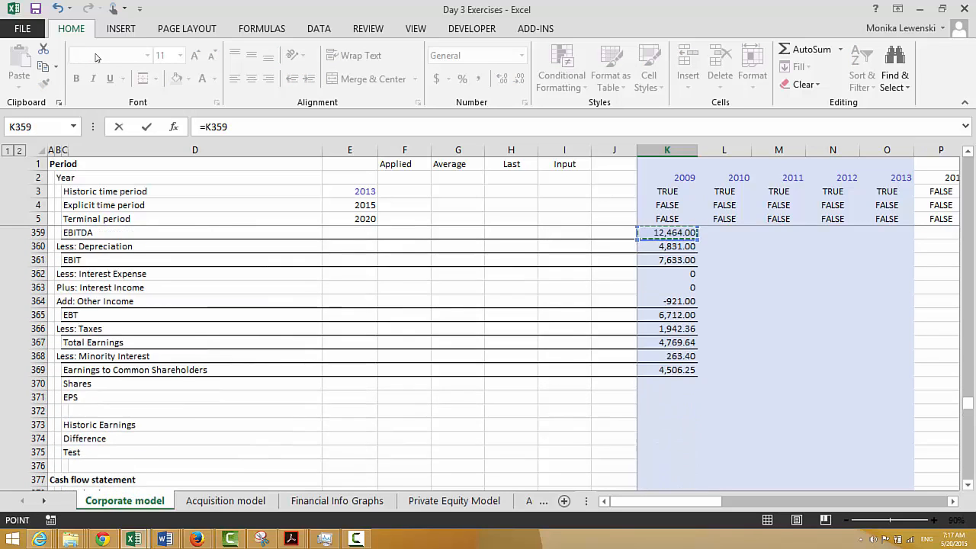
pyautogui.press('Down')
pyautogui.press('Down')
pyautogui.press('Down')
pyautogui.press('Down')
pyautogui.press('Return')
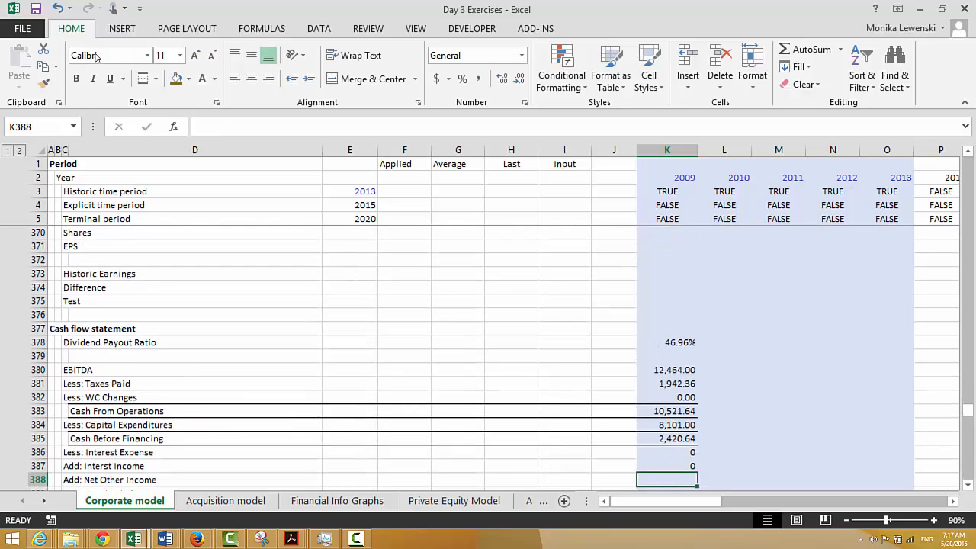
# Link 2009 Add: Net Other Income in K388 to Add: Other Income in the profit and loss statement, =K364
pyautogui.write('=')
pyautogui.press('Up')
pyautogui.press('Up')
pyautogui.press('Up')
pyautogui.press('Up')
pyautogui.press('Up')
pyautogui.press('Up')
pyautogui.press('Up')
pyautogui.press('Up')
pyautogui.press('Up')
pyautogui.press('Up')
pyautogui.press('Up')
pyautogui.press('Up')
pyautogui.press('Up')
pyautogui.press('Up')
pyautogui.press('Up')
pyautogui.press('Up')
pyautogui.press('Up')
pyautogui.press('Up')
pyautogui.press('Up')
pyautogui.press('Up')
pyautogui.press('Up')
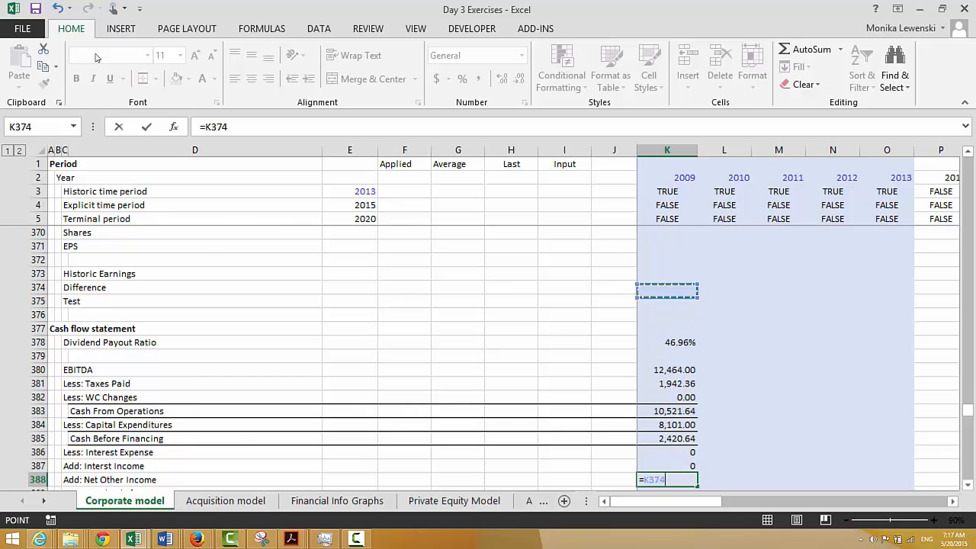
pyautogui.press('Down')
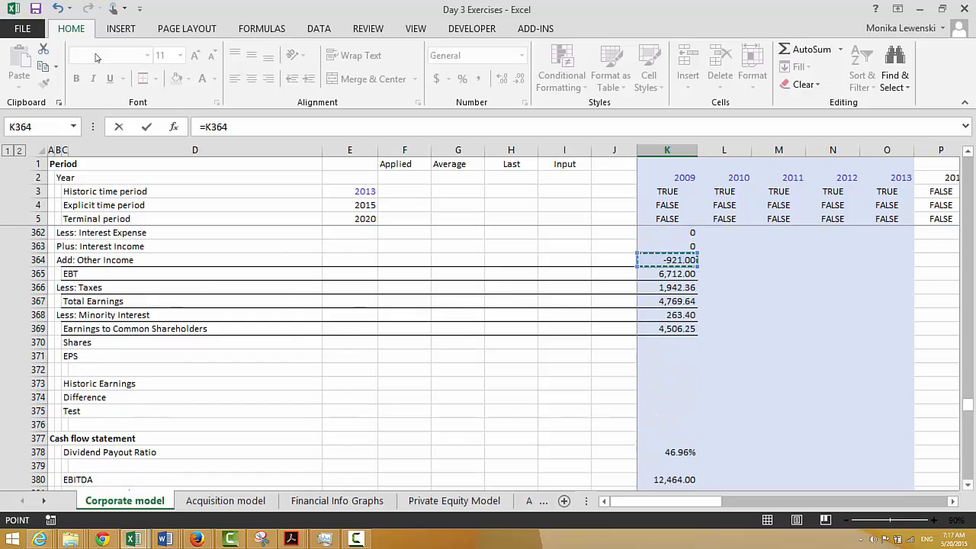
pyautogui.press('Return')
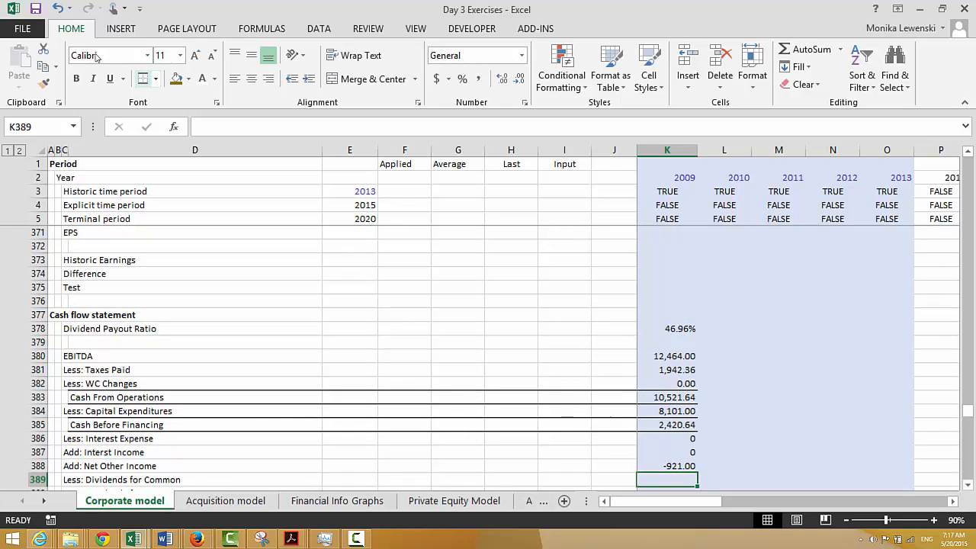
# Calculate 2009 Less: Dividends for Common in K389 as payout ratio times Earnings to Common Shareholders, =K378*K369, formatted with thousands separators and two decimals
pyautogui.write('=')
pyautogui.press('Up')
pyautogui.press('Up')
pyautogui.press('Up')
pyautogui.press('Up')
pyautogui.press('Up')
pyautogui.press('Up')
pyautogui.press('Up')
pyautogui.press('Up')
pyautogui.press('Up')
pyautogui.press('Up')
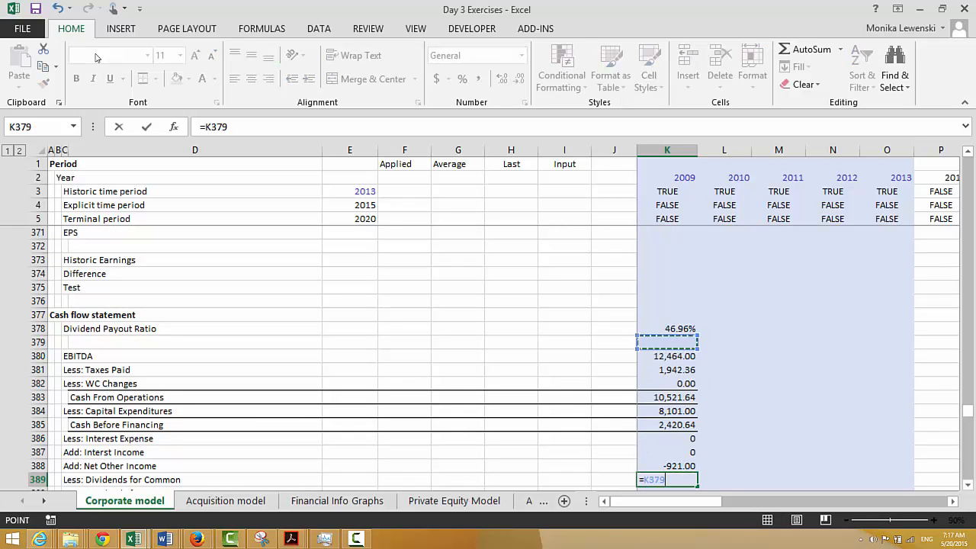
pyautogui.press('Up')
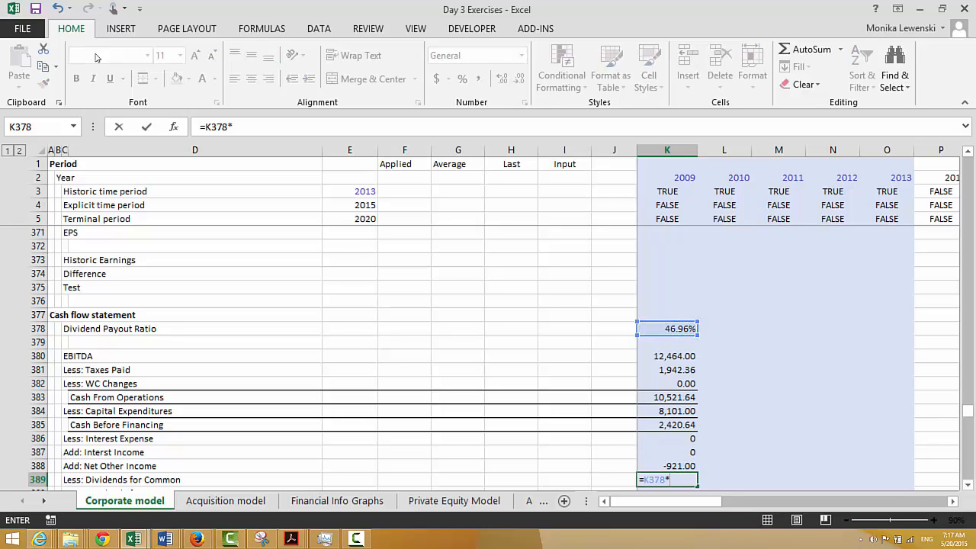
pyautogui.write('*')
pyautogui.press('Up')
pyautogui.press('Up')
pyautogui.press('Up')
pyautogui.press('Up')
pyautogui.press('Up')
pyautogui.press('Up')
pyautogui.press('Up')
pyautogui.press('Up')
pyautogui.press('Up')
pyautogui.press('Up')
pyautogui.press('Up')
pyautogui.press('Up')
pyautogui.press('Up')
pyautogui.press('Up')
pyautogui.press('Up')
pyautogui.press('Up')
pyautogui.press('Up')
pyautogui.press('Up')
pyautogui.press('Up')
pyautogui.press('Up')
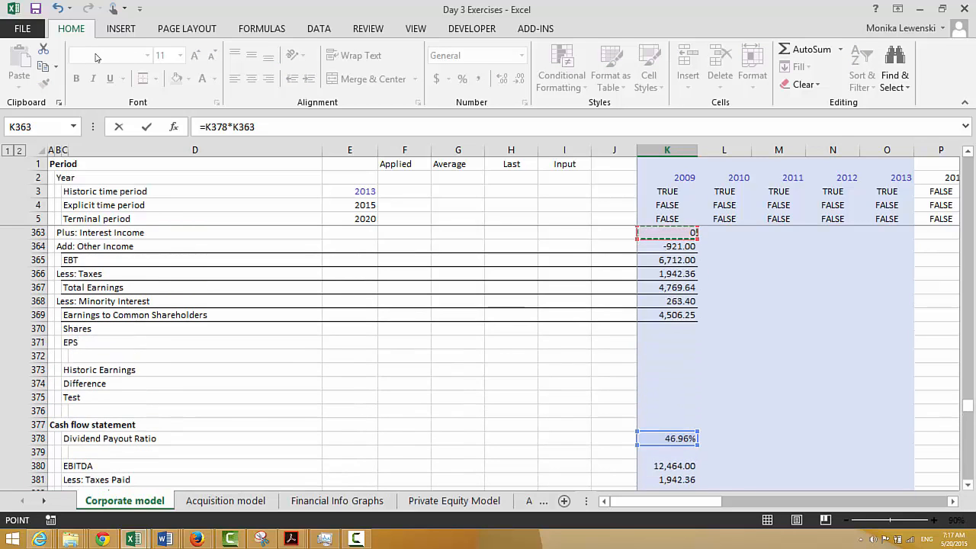
pyautogui.press('Down')
pyautogui.press('Down')
pyautogui.press('Down')
pyautogui.press('Down')
pyautogui.press('Down')
pyautogui.press('Down')
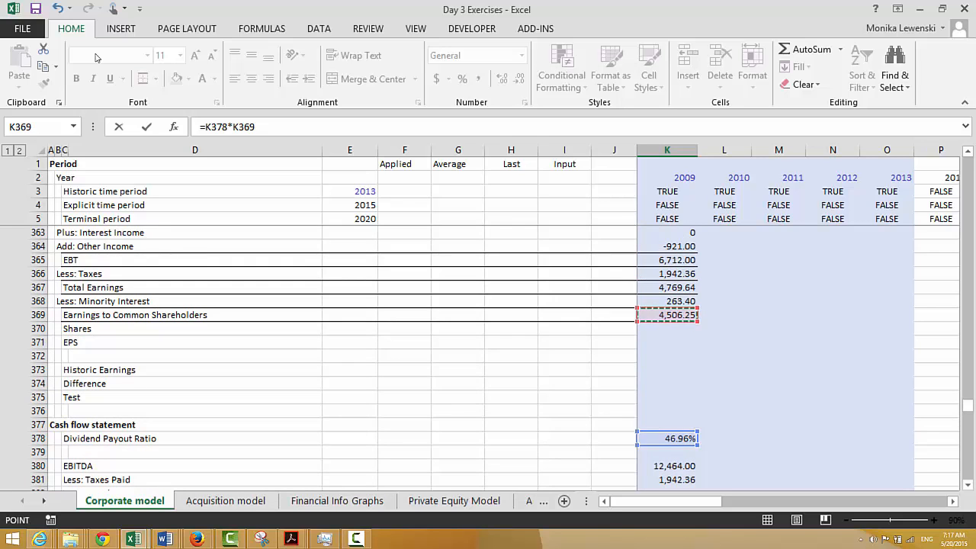
pyautogui.press('Return')
pyautogui.press('Up')
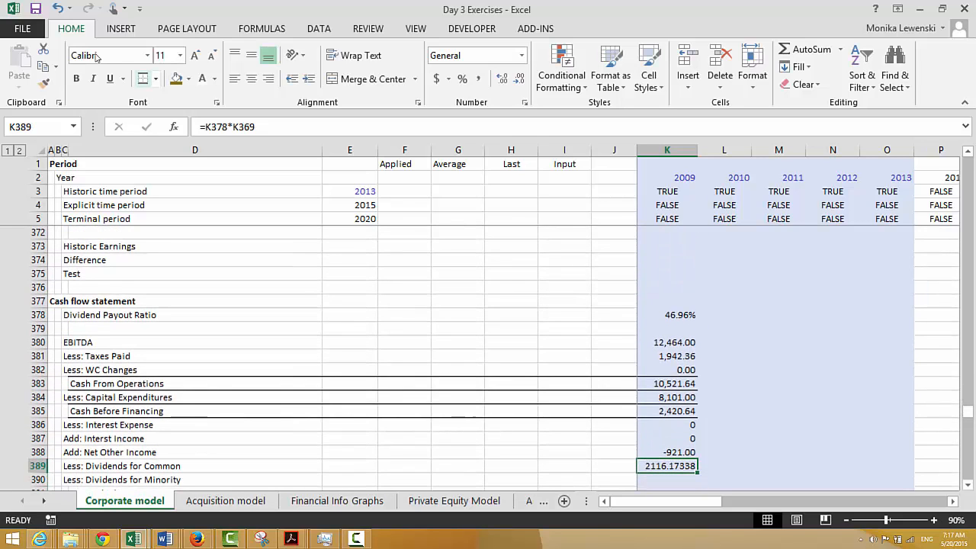
pyautogui.hotkey('ctrl', 'shift', '1')
# Calculate 2009 Less: Dividends for Minority in K390 as payout ratio times minority interest, =K378*K368, formatted to two decimals
pyautogui.press('Down')
pyautogui.write('=')
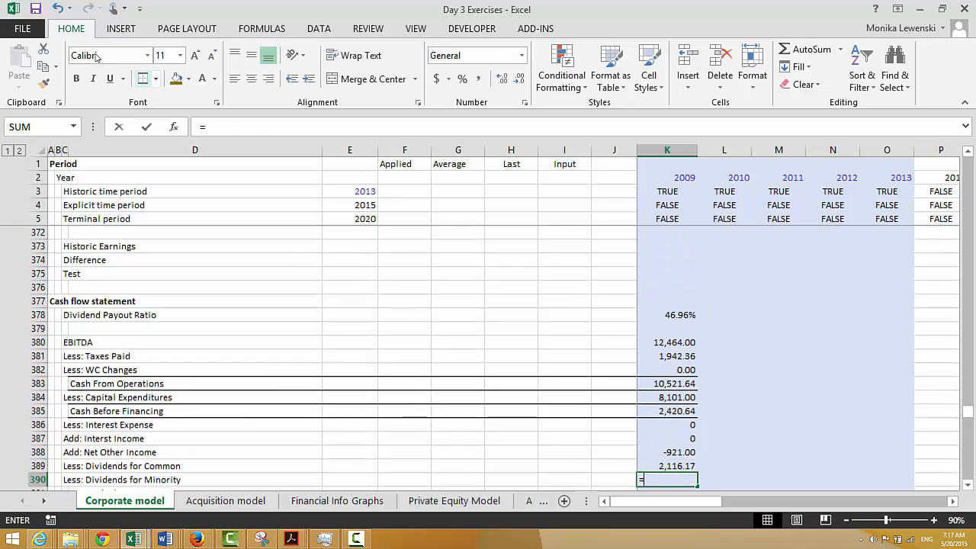
pyautogui.press('Up')
pyautogui.press('Up')
pyautogui.press('Up')
pyautogui.press('Up')
pyautogui.press('Up')
pyautogui.press('Up')
pyautogui.press('Up')
pyautogui.press('Up')
pyautogui.press('Up')
pyautogui.press('Up')
pyautogui.press('Up')
pyautogui.press('Up')
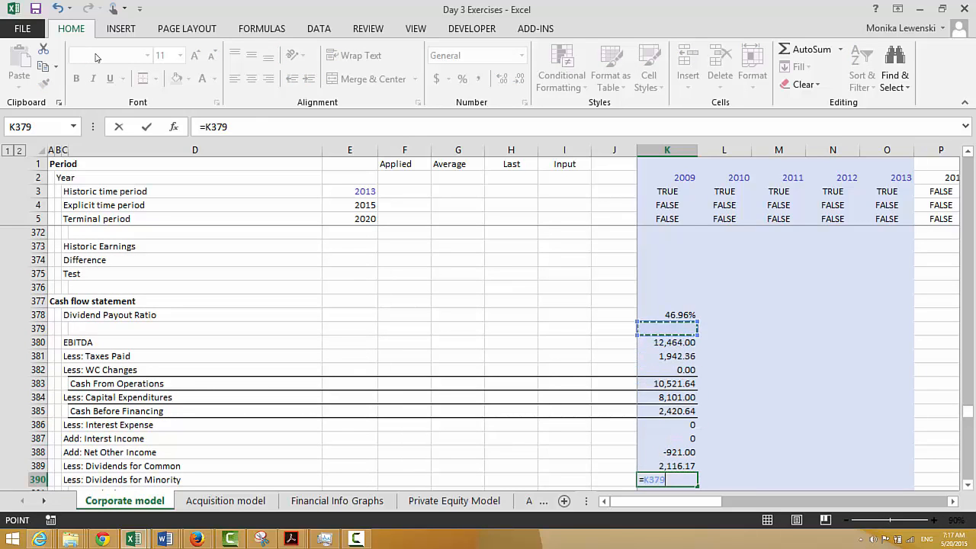
pyautogui.write('*')
pyautogui.press('Up')
pyautogui.press('Up')
pyautogui.press('Up')
pyautogui.press('Up')
pyautogui.press('Up')
pyautogui.press('Up')
pyautogui.press('Up')
pyautogui.press('Up')
pyautogui.press('Up')
pyautogui.press('Up')
pyautogui.press('Up')
pyautogui.press('Up')
pyautogui.press('Up')
pyautogui.press('Up')
pyautogui.press('Up')
pyautogui.press('Up')
pyautogui.press('Up')
pyautogui.press('Up')
pyautogui.press('Up')
pyautogui.press('Up')
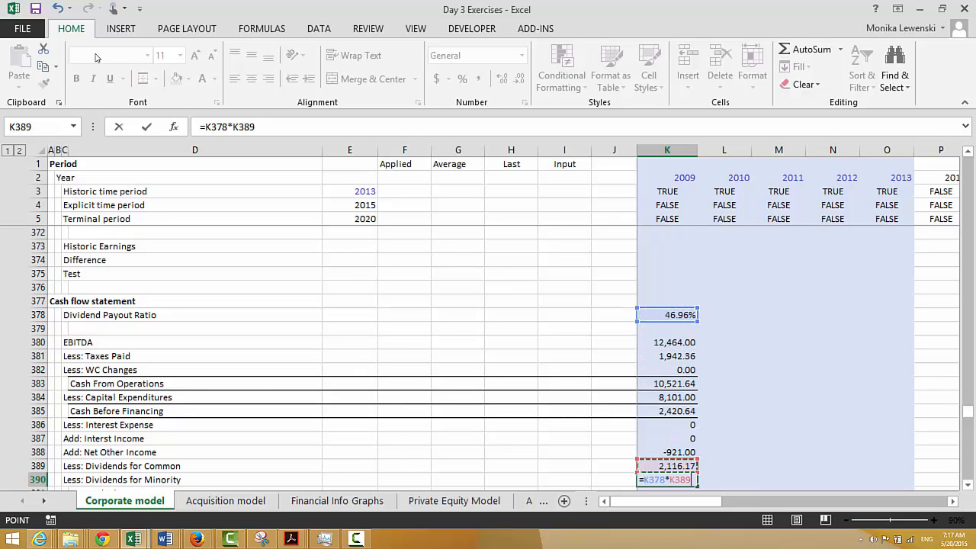
pyautogui.press('Up')
pyautogui.press('Up')
pyautogui.press('Up')
pyautogui.press('Up')
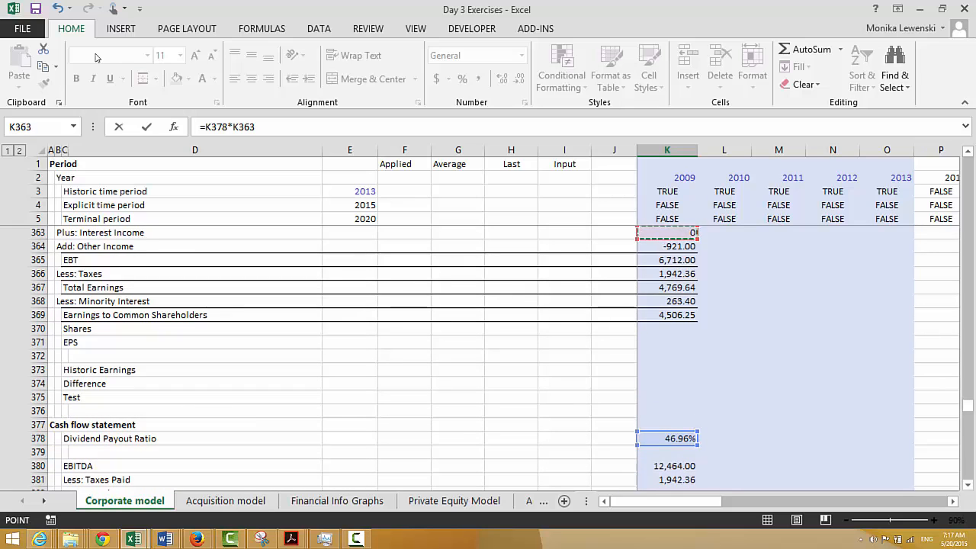
pyautogui.press('Down')
pyautogui.press('Down')
pyautogui.press('Down')
pyautogui.press('Down')
pyautogui.press('Down')
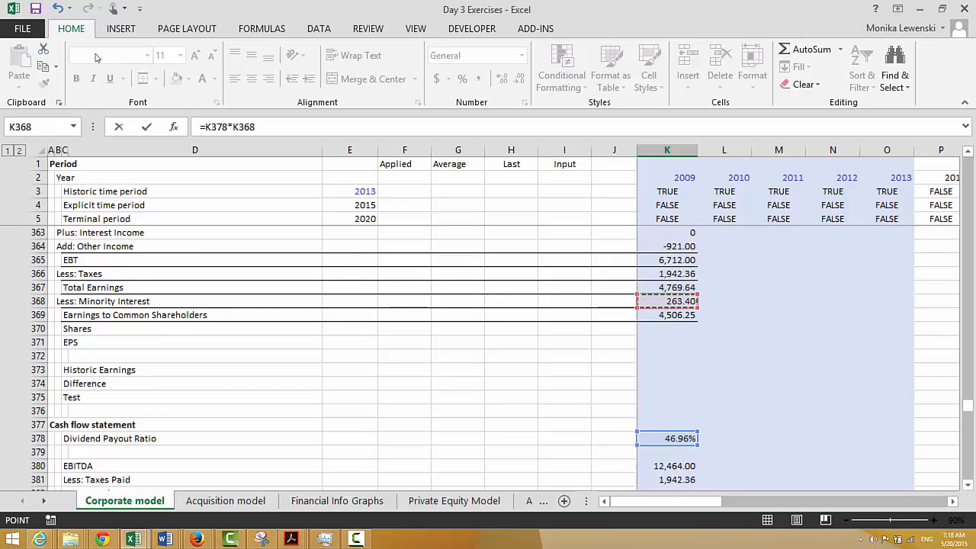
pyautogui.press('Return')
pyautogui.press('Up')
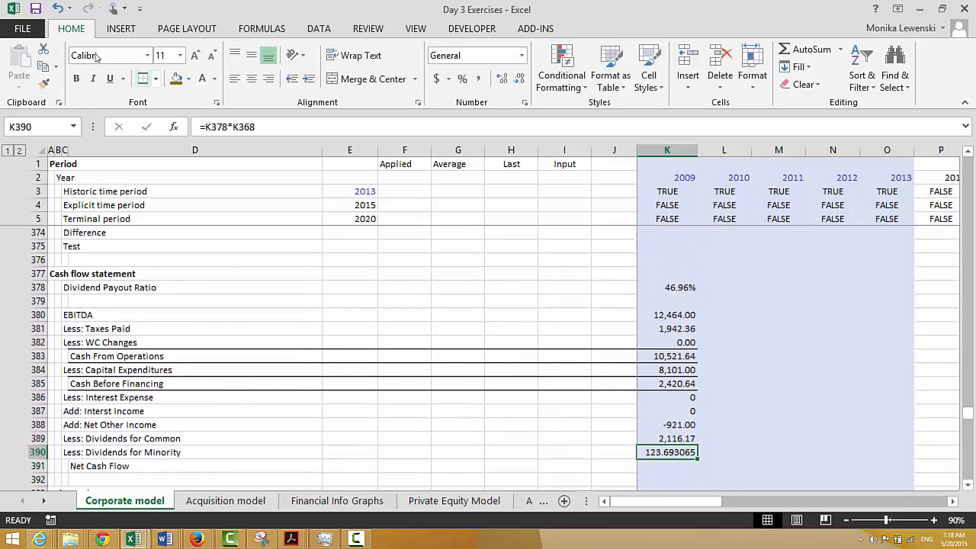
pyautogui.press('Down')
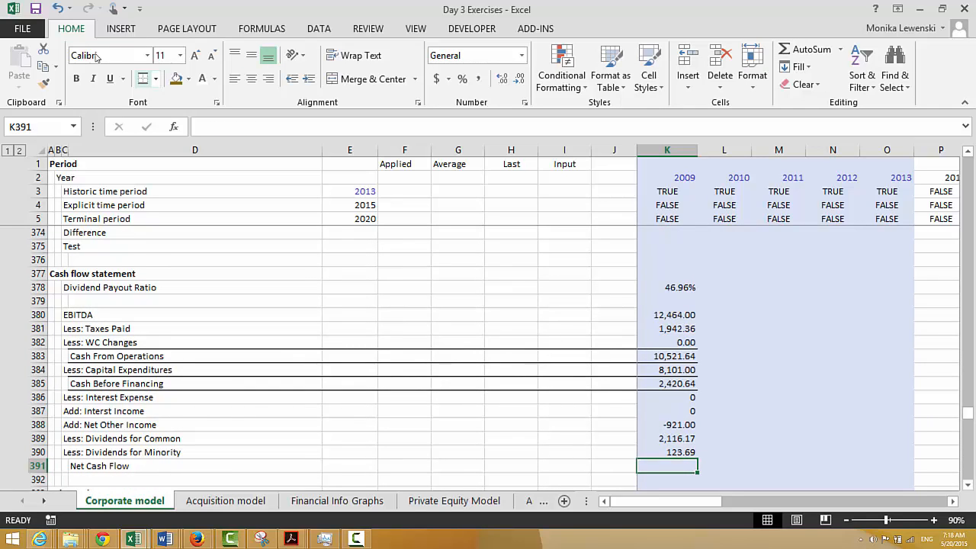
pyautogui.press('Left')
pyautogui.press('Left')
pyautogui.press('Left')
pyautogui.press('Left')
pyautogui.press('Left')
pyautogui.press('Left')
pyautogui.press('Left')
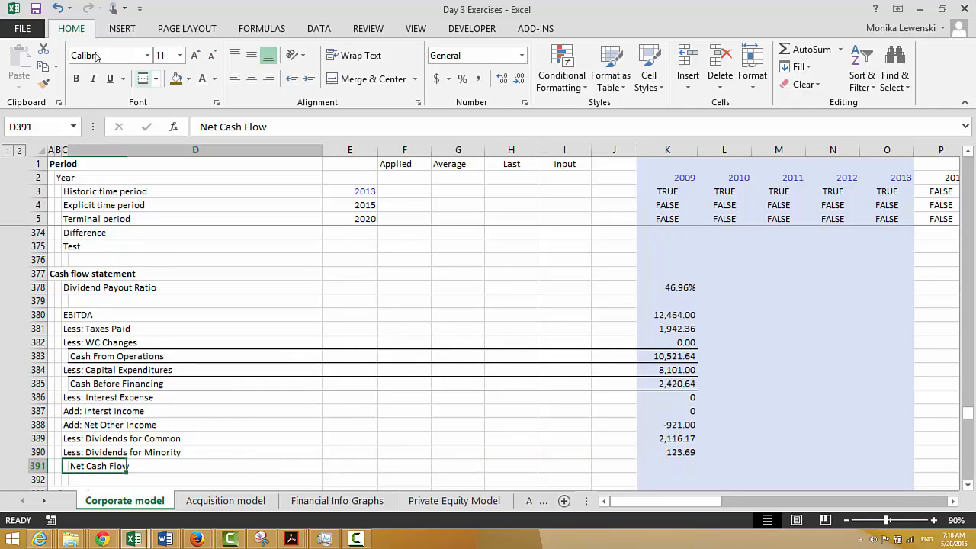
pyautogui.hotkey('ctrl', 'Right')
pyautogui.hotkey('ctrl', 'Left')
pyautogui.press('Right')
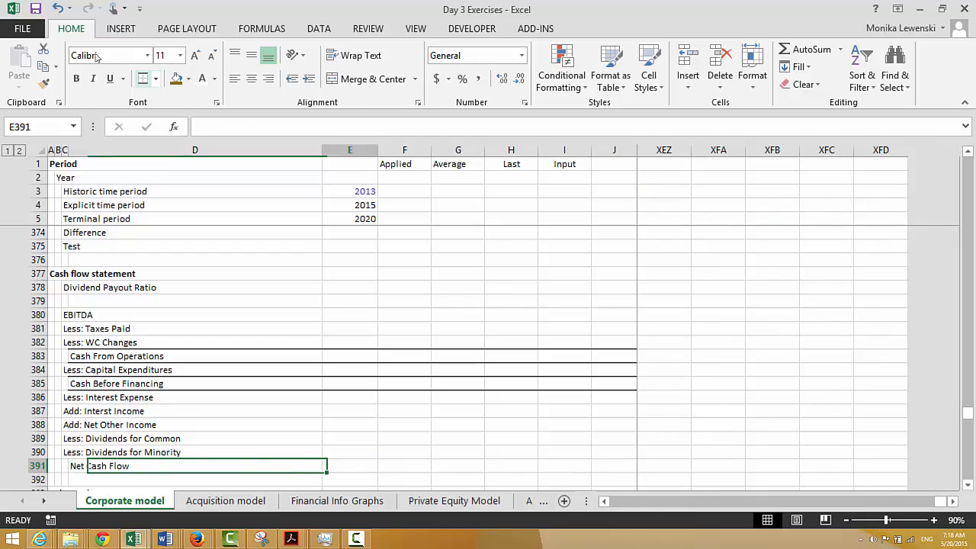
pyautogui.press('Left')
pyautogui.hotkey('ctrl', 'Right')
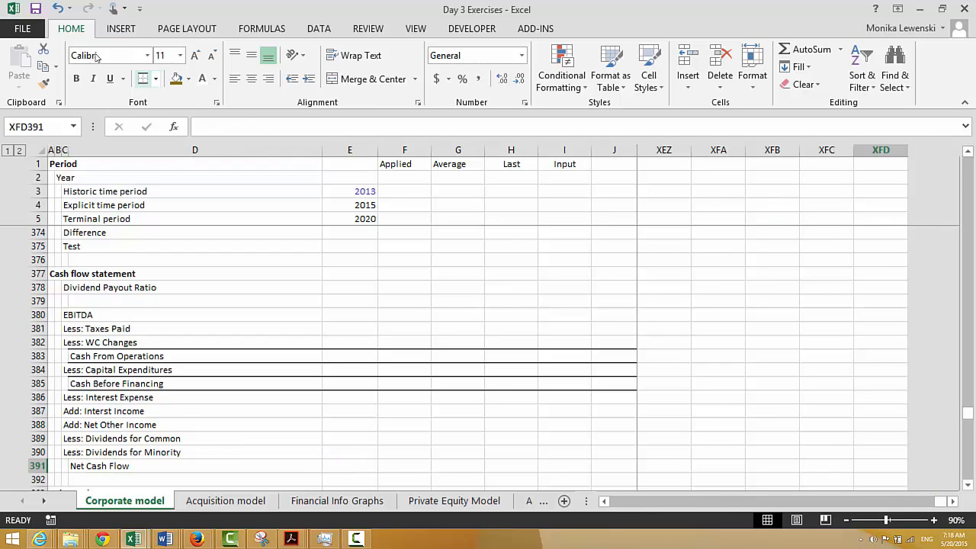
pyautogui.press('Left')
pyautogui.press('Left')
pyautogui.press('Left')
pyautogui.press('Left')
pyautogui.press('Left')
pyautogui.press('Left')
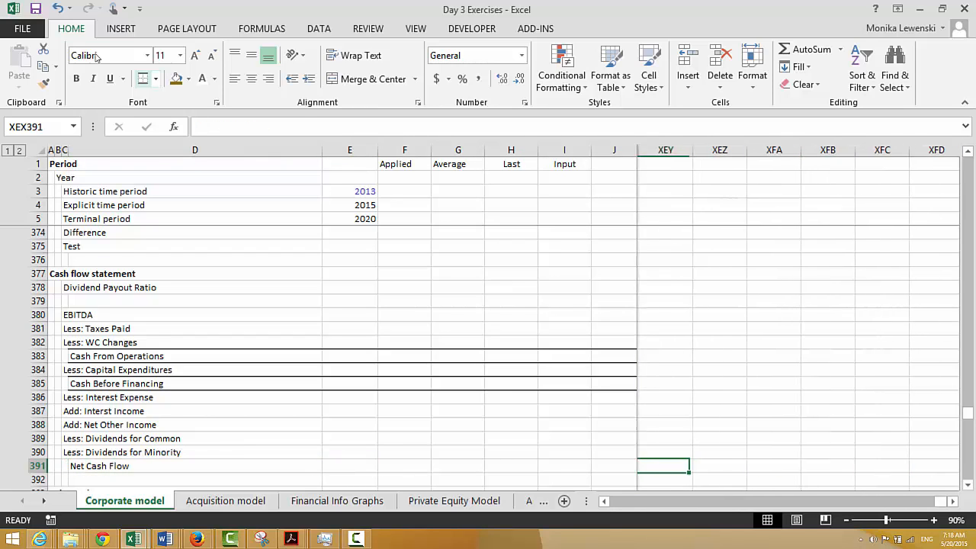
pyautogui.press('Up')
pyautogui.hotkey('ctrl', 'Left')
pyautogui.press('Right')
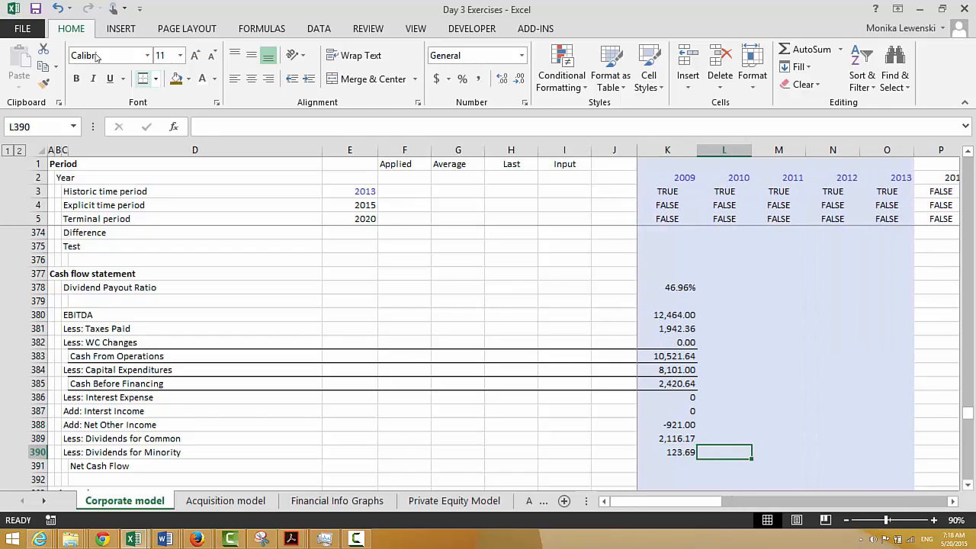
# Calculate 2009 Net Cash Flow in K391 from cash before financing, interest, other income and dividends, =K385-K386+K387+K388-K389-K390
pyautogui.press('Down')
pyautogui.press('Left')
pyautogui.write('=')
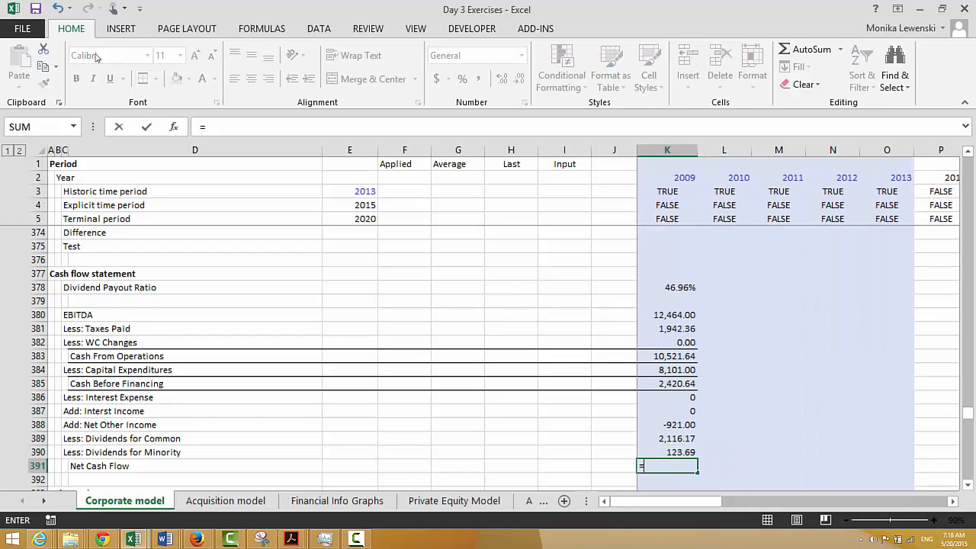
pyautogui.press('Up')
pyautogui.press('Up')
pyautogui.press('Up')
pyautogui.press('Up')
pyautogui.press('Up')
pyautogui.press('Up')
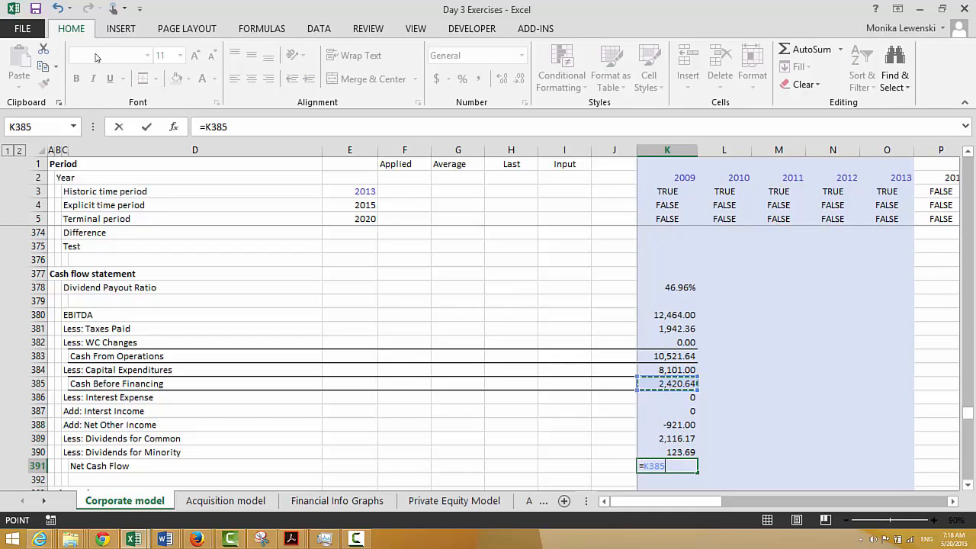
pyautogui.write('-')
pyautogui.press('Up')
pyautogui.press('Up')
pyautogui.press('Up')
pyautogui.press('Up')
pyautogui.press('Up')
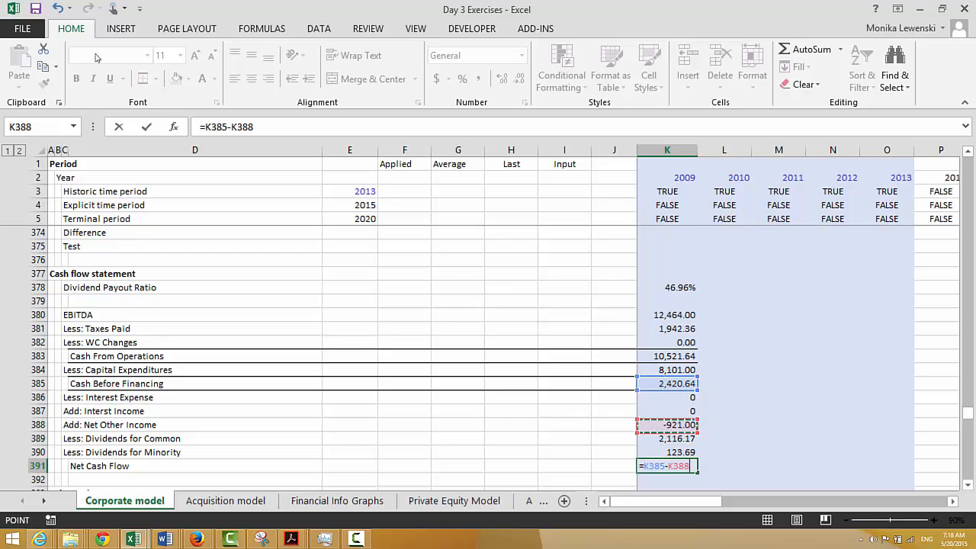
pyautogui.write('+')
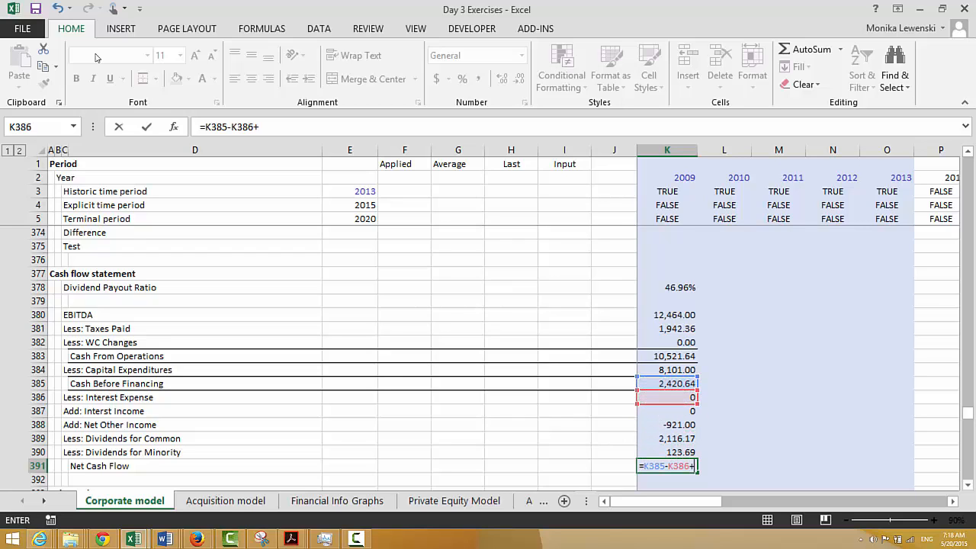
pyautogui.press('Up')
pyautogui.press('Up')
pyautogui.press('Up')
pyautogui.press('Up')
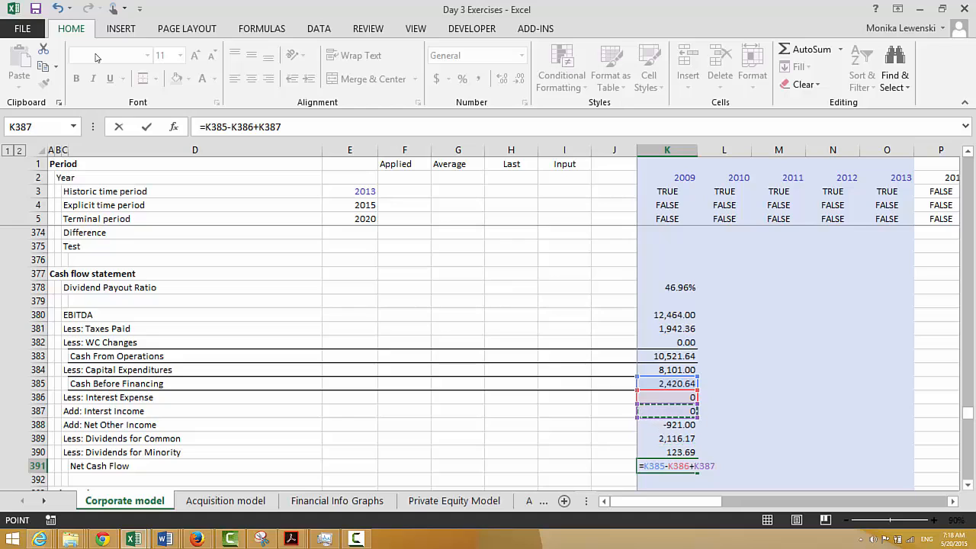
pyautogui.write('+')
pyautogui.press('Up')
pyautogui.press('Up')
pyautogui.press('Up')
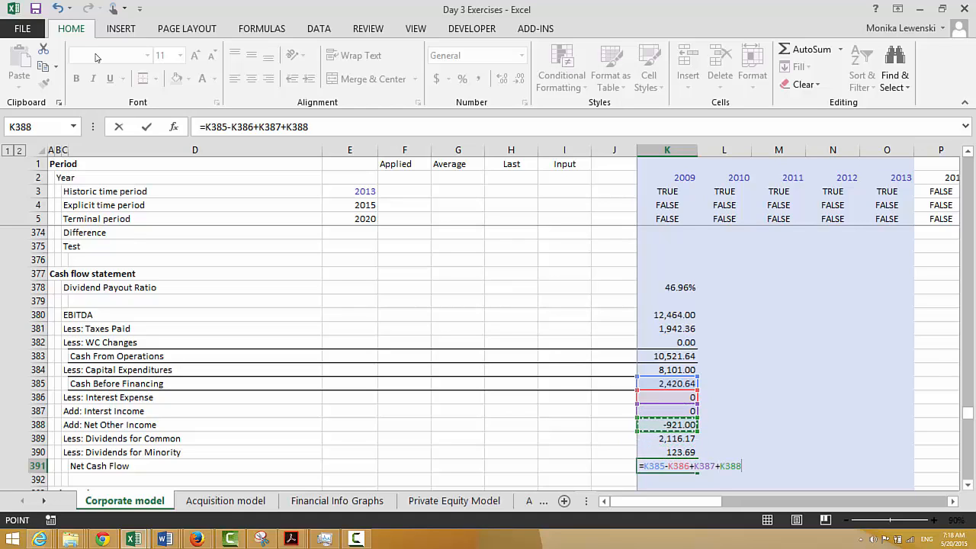
pyautogui.write('-')
pyautogui.press('Up')
pyautogui.press('Up')
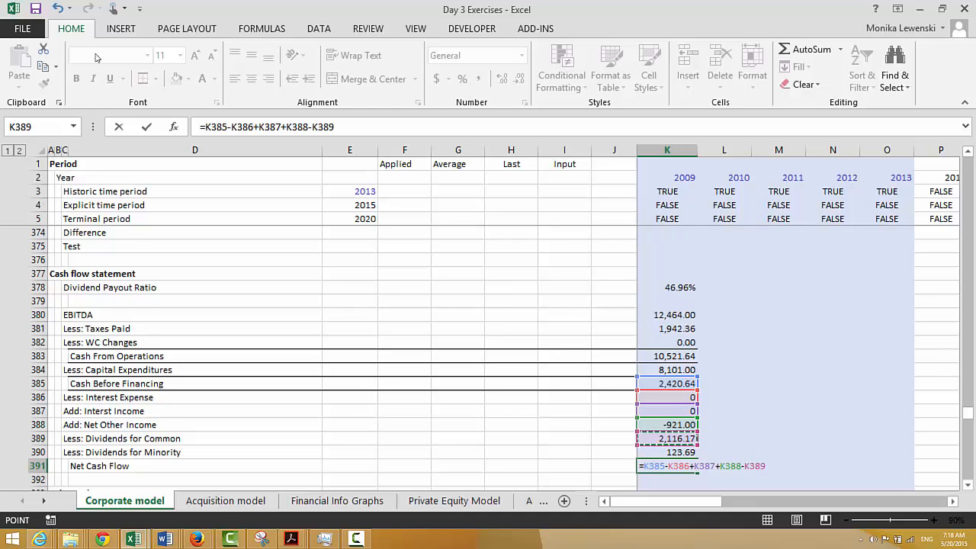
pyautogui.write('-')
pyautogui.press('Up')
pyautogui.hotkey('ctrl', 'Return')
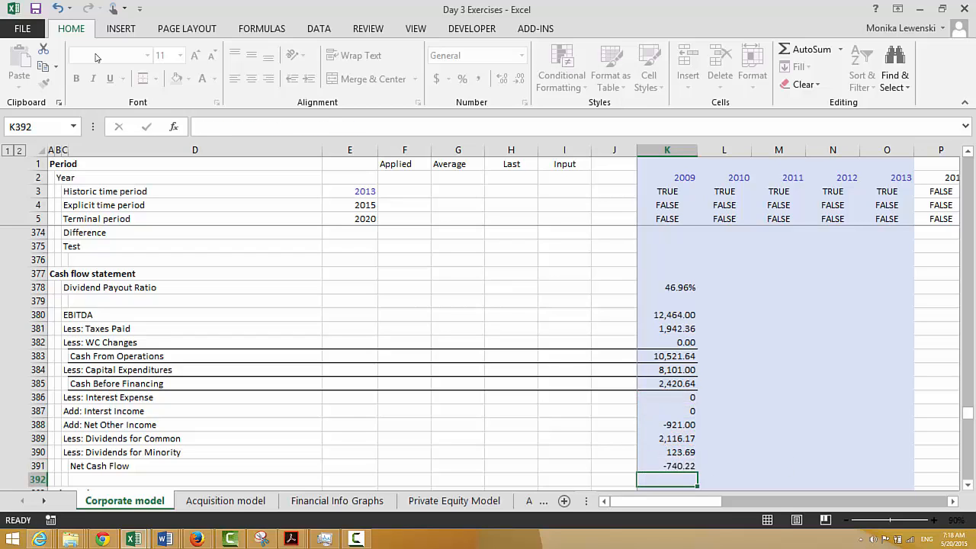
# Add top and bottom borders to the Net Cash Flow row from its label in D391 across to K391
pyautogui.hotkey('ctrl', 'shift', 'Left')
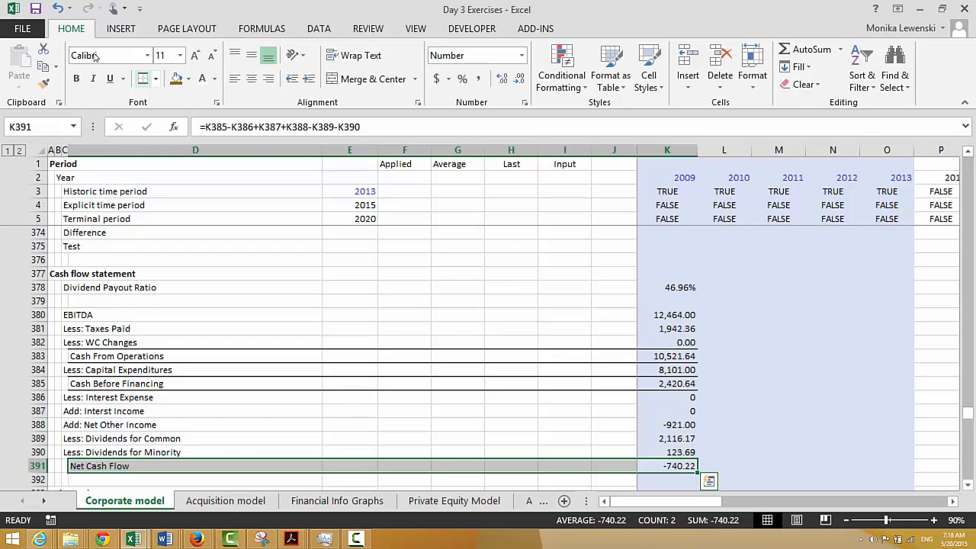
pyautogui.press('Down')
pyautogui.press('Down')
pyautogui.press('Down')
pyautogui.press('Down')
pyautogui.press('Down')
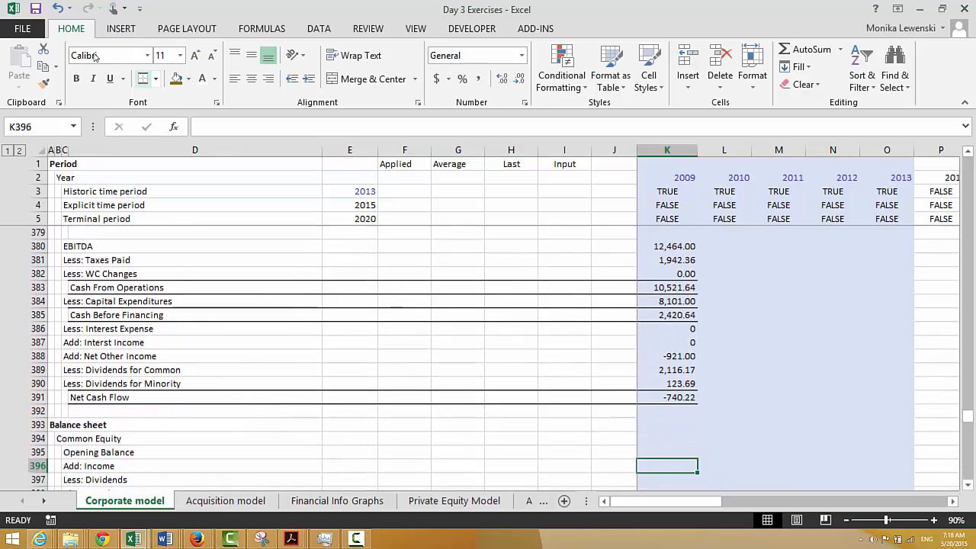
# Review the 2009 column of the cash flow statement, the profit and loss statement and the financing analysis above them
pyautogui.press('Up')
pyautogui.press('Up')
pyautogui.press('Up')
pyautogui.press('Up')
pyautogui.press('Up')
pyautogui.press('Up')
pyautogui.press('Up')
pyautogui.press('Up')
pyautogui.press('Up')
pyautogui.press('Up')
pyautogui.press('Up')
pyautogui.press('Up')
pyautogui.press('Up')
pyautogui.press('Up')
pyautogui.press('Up')
pyautogui.press('Up')
pyautogui.press('Up')
pyautogui.press('Up')
pyautogui.press('Up')
pyautogui.press('Up')
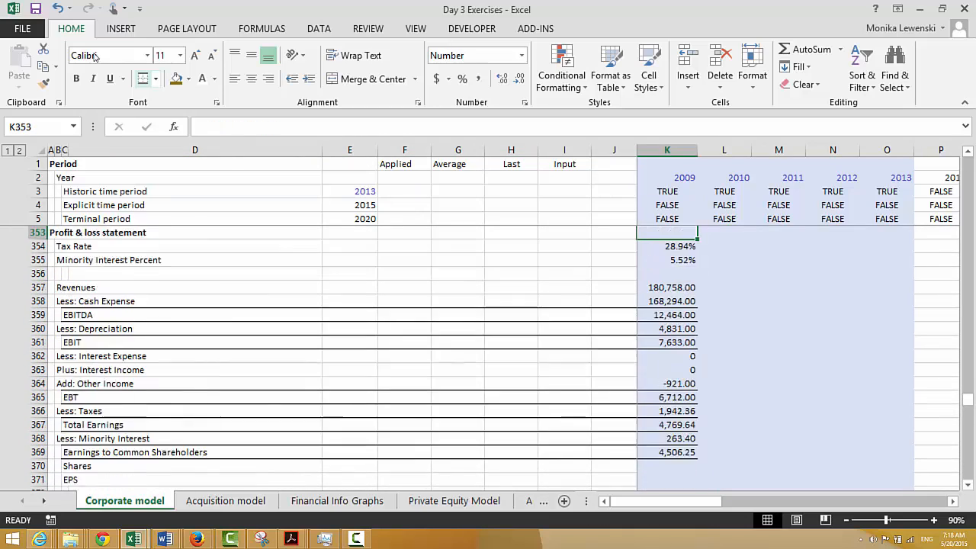
pyautogui.press('Up')
pyautogui.press('Up')
pyautogui.press('Up')
pyautogui.press('Up')
pyautogui.press('Up')
pyautogui.press('Up')
pyautogui.press('Up')
pyautogui.press('Up')
pyautogui.press('Up')
pyautogui.press('Up')
pyautogui.press('Up')
pyautogui.press('Up')
pyautogui.press('Up')
pyautogui.press('Up')
pyautogui.press('Up')
pyautogui.press('Up')
pyautogui.press('Up')
pyautogui.press('Down')
pyautogui.press('Down')
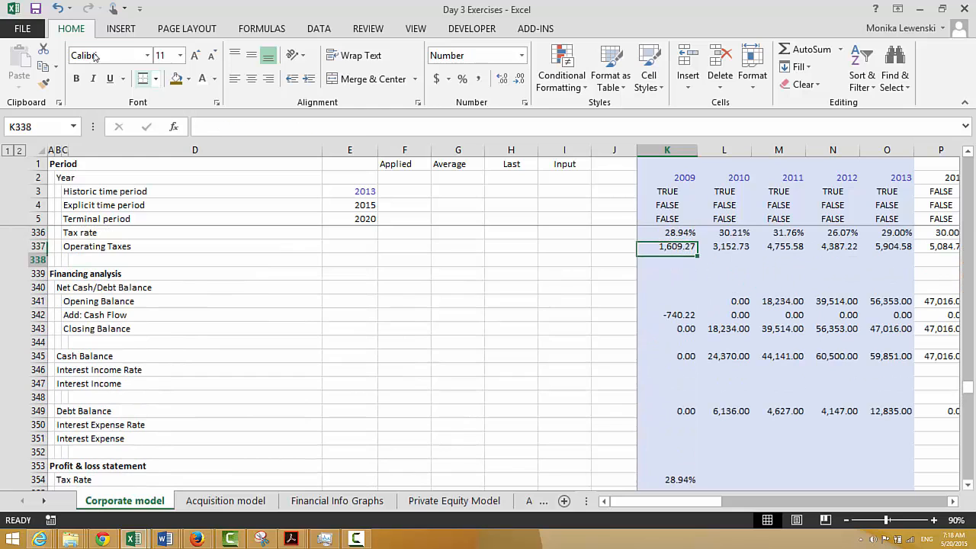
pyautogui.press('Down')
pyautogui.press('Down')
pyautogui.press('Down')
pyautogui.press('Down')
pyautogui.press('Down')
pyautogui.press('Down')
pyautogui.press('Down')
pyautogui.press('Down')
pyautogui.press('Down')
pyautogui.press('Down')
pyautogui.press('Down')
pyautogui.press('Down')
pyautogui.press('Down')
pyautogui.press('Down')
pyautogui.press('Down')
pyautogui.press('Down')
pyautogui.press('Down')
pyautogui.press('Down')
pyautogui.press('Down')
pyautogui.press('Down')
pyautogui.press('Up')
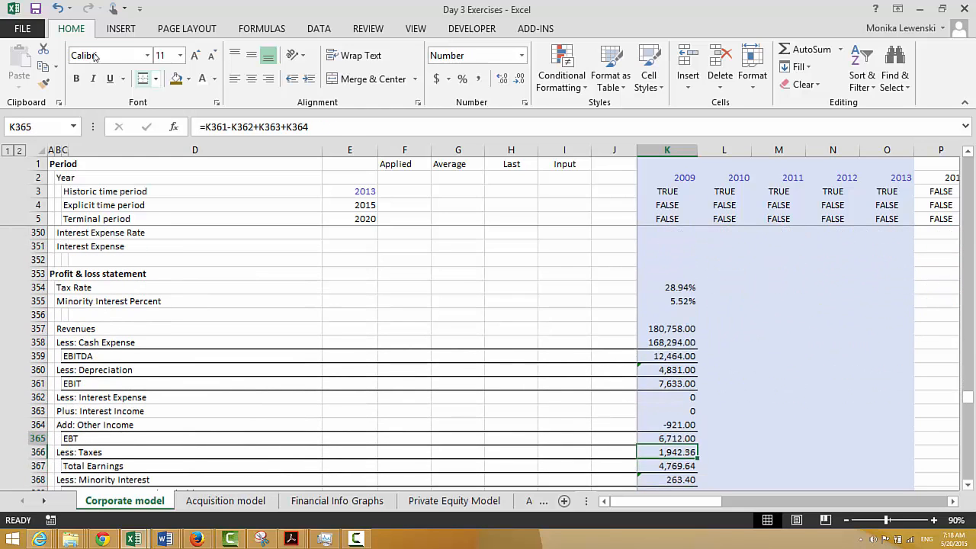
# Copy the 2009 formulas of the profit and loss and cash flow statements, Tax Rate through Net Cash Flow, across the remaining year columns
pyautogui.press('Up')
pyautogui.press('Up')
pyautogui.press('Up')
pyautogui.press('Up')
pyautogui.press('Up')
pyautogui.press('Up')
pyautogui.press('Up')
pyautogui.press('Up')
pyautogui.press('Up')
pyautogui.press('Up')
pyautogui.press('Up')
pyautogui.hotkey('shift', 'Down')
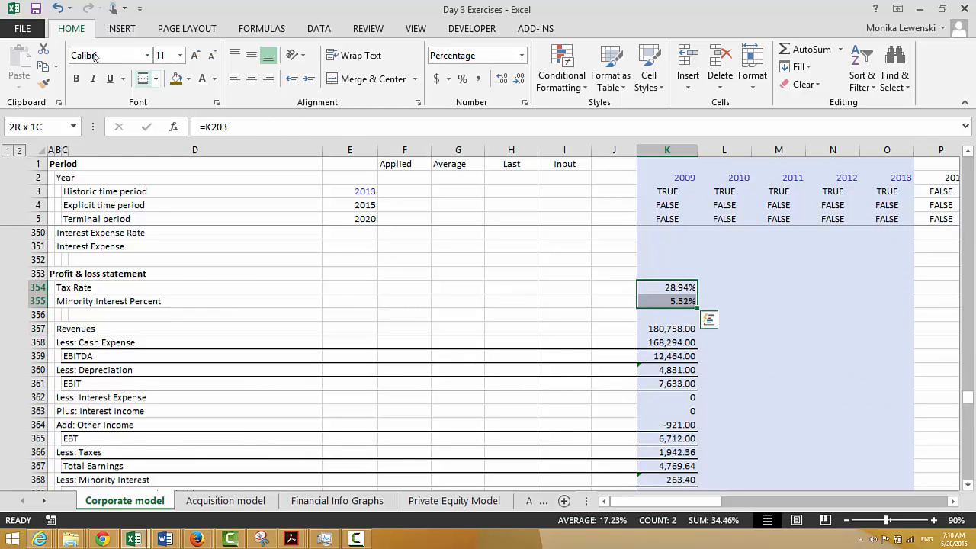
pyautogui.hotkey('shift', 'Down')
pyautogui.hotkey('shift', 'Down')
pyautogui.hotkey('shift', 'Down')
pyautogui.hotkey('shift', 'Down')
pyautogui.hotkey('shift', 'Down')
pyautogui.hotkey('shift', 'Down')
pyautogui.hotkey('shift', 'Down')
pyautogui.hotkey('shift', 'Down')
pyautogui.hotkey('shift', 'Down')
pyautogui.hotkey('shift', 'Down')
pyautogui.hotkey('shift', 'Down')
pyautogui.hotkey('shift', 'Down')
pyautogui.hotkey('shift', 'Down')
pyautogui.hotkey('shift', 'Down')
pyautogui.hotkey('shift', 'Down')
pyautogui.hotkey('shift', 'Down')
pyautogui.hotkey('shift', 'Down')
pyautogui.hotkey('shift', 'Down')
pyautogui.hotkey('shift', 'Down')
pyautogui.hotkey('shift', 'Down')
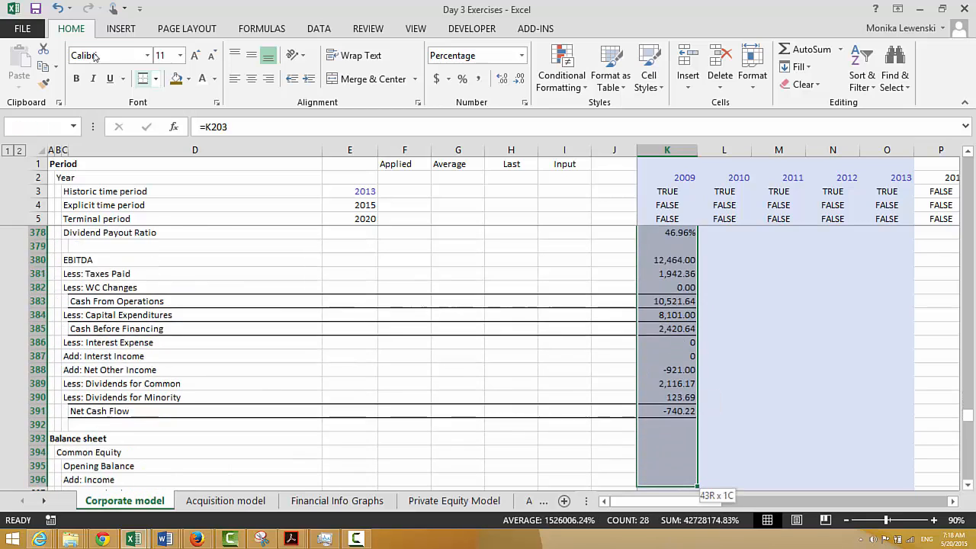
pyautogui.hotkey('shift', 'Down')
pyautogui.hotkey('shift', 'Down')
pyautogui.hotkey('shift', 'Down')
pyautogui.hotkey('shift', 'Down')
pyautogui.hotkey('shift', 'Up')
pyautogui.hotkey('shift', 'Up')
pyautogui.hotkey('shift', 'Up')
pyautogui.hotkey('shift', 'Up')
pyautogui.hotkey('shift', 'Up')
pyautogui.hotkey('shift', 'Up')
pyautogui.hotkey('shift', 'Up')
pyautogui.hotkey('shift', 'Up')
pyautogui.hotkey('shift', 'Up')
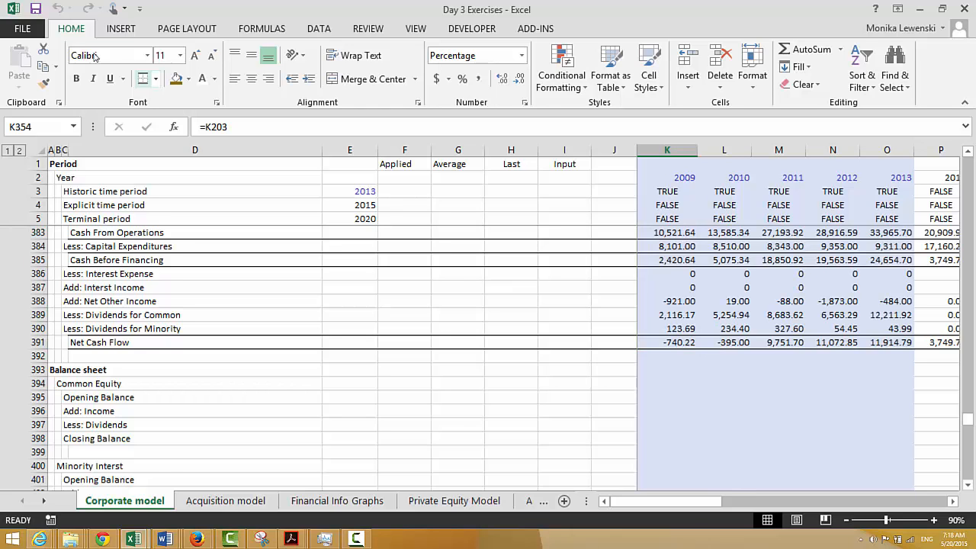
# Check the filled profit and loss statement across the year columns, starting from the Tax Rate row
pyautogui.press('Right')
pyautogui.press('Right')
pyautogui.press('Right')
pyautogui.press('Left')
pyautogui.press('Left')
pyautogui.press('Left')
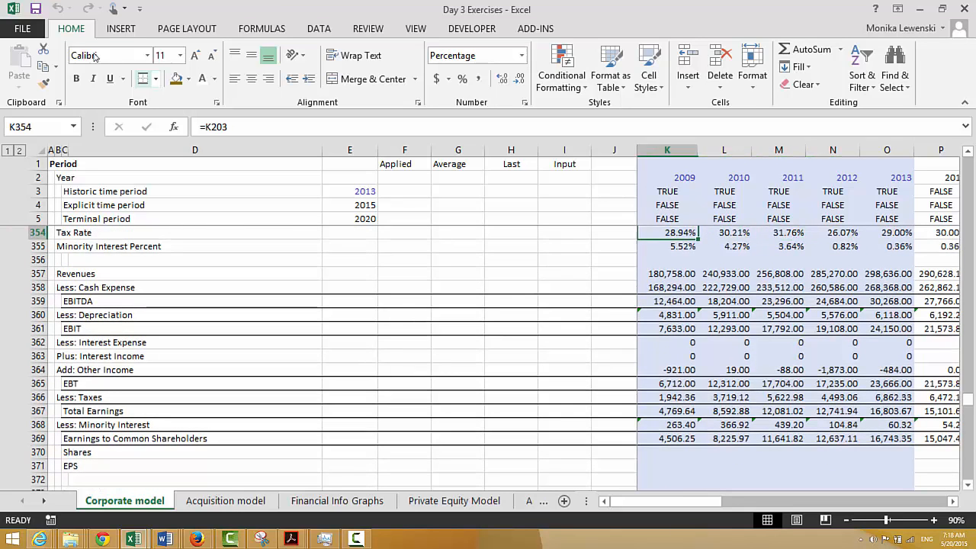
pyautogui.press('Left')
pyautogui.press('Left')
pyautogui.press('Left')
pyautogui.press('Left')
pyautogui.press('Left')
pyautogui.press('Left')
pyautogui.press('Left')
pyautogui.press('Left')
pyautogui.press('Left')
pyautogui.press('Left')
pyautogui.press('Down')
pyautogui.press('Down')
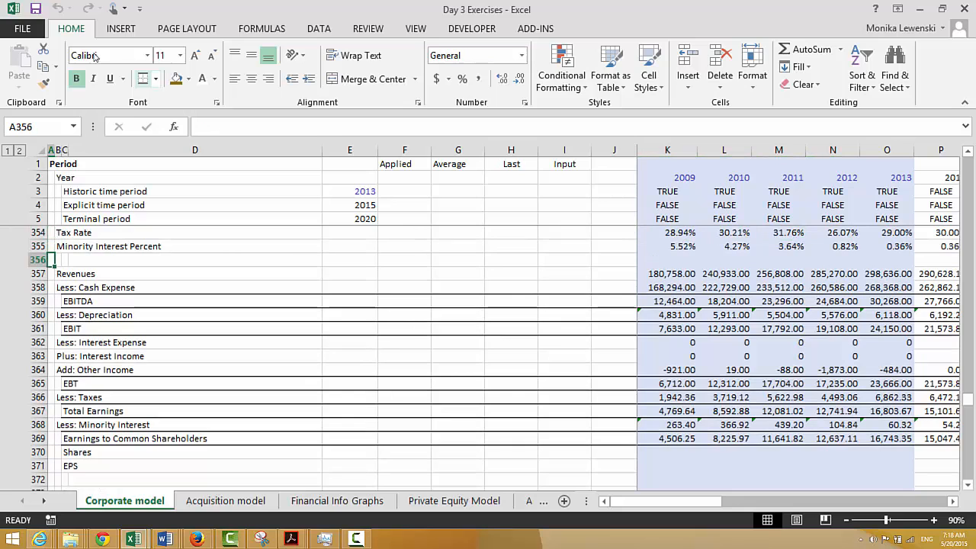
# Examine the filled cash flow statement for the historic years down to the Common Equity and Minority Interest balance sheet sections
pyautogui.press('Down')
pyautogui.press('Down')
pyautogui.press('Down')
pyautogui.press('Down')
pyautogui.press('Down')
pyautogui.press('Down')
pyautogui.press('Down')
pyautogui.press('Down')
pyautogui.press('Down')
pyautogui.press('Down')
pyautogui.press('Down')
pyautogui.press('Down')
pyautogui.press('Down')
pyautogui.press('Down')
pyautogui.press('Down')
pyautogui.press('Down')
pyautogui.press('Down')
pyautogui.press('Down')
pyautogui.press('Down')
pyautogui.press('Down')
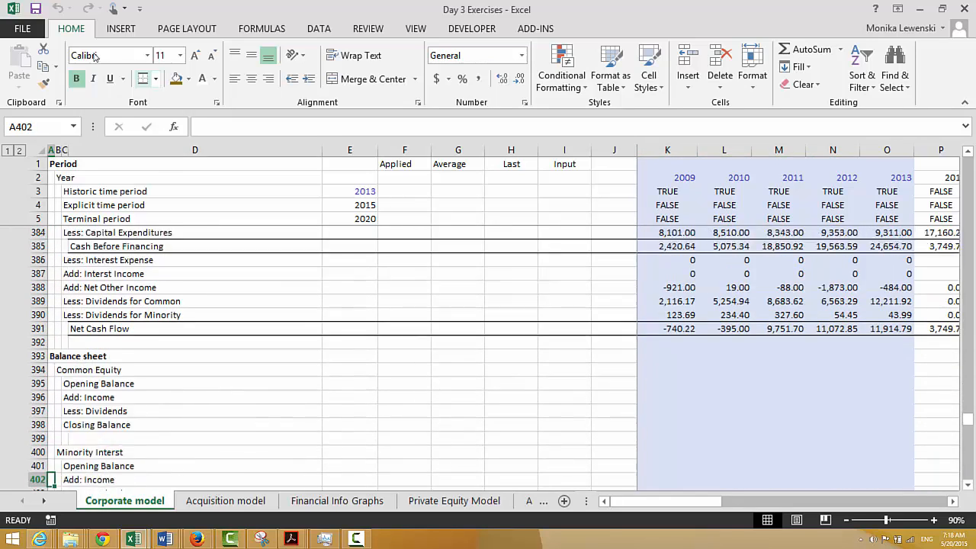
pyautogui.press('Down')
pyautogui.press('Down')
pyautogui.press('Down')
# Check the filled Net Cash Flow row and the financing lines above it across the forecast year columns
pyautogui.press('Right')
pyautogui.press('Right')
pyautogui.press('Right')
pyautogui.press('Right')
pyautogui.press('Right')
pyautogui.press('Right')
pyautogui.press('Right')
pyautogui.press('Right')
pyautogui.press('Right')
pyautogui.press('Right')
pyautogui.press('Right')
pyautogui.press('Right')
pyautogui.press('Right')
pyautogui.press('Right')
pyautogui.press('Right')
pyautogui.press('Right')
pyautogui.press('Right')
pyautogui.press('Right')
pyautogui.press('Right')
pyautogui.press('Right')
pyautogui.press('Right')
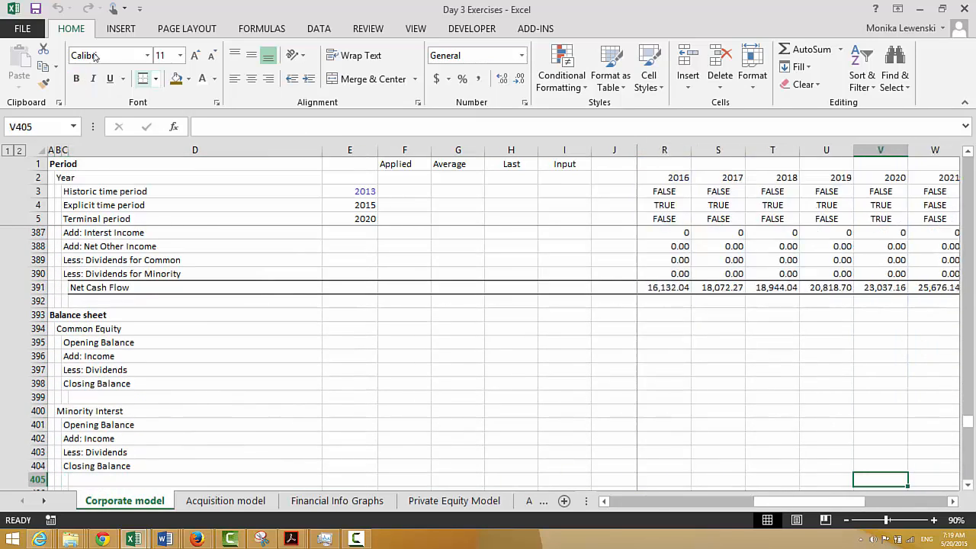
pyautogui.press('Left')
pyautogui.press('Left')
pyautogui.press('Left')
pyautogui.press('Left')
pyautogui.press('Left')
pyautogui.press('Left')
pyautogui.press('Left')
pyautogui.press('Left')
pyautogui.press('Left')
pyautogui.press('Left')
pyautogui.press('Left')
pyautogui.press('Left')
pyautogui.press('Left')
pyautogui.press('Left')
pyautogui.press('Left')
pyautogui.press('Left')
pyautogui.press('Left')
pyautogui.press('Left')
pyautogui.press('Left')
pyautogui.press('Left')
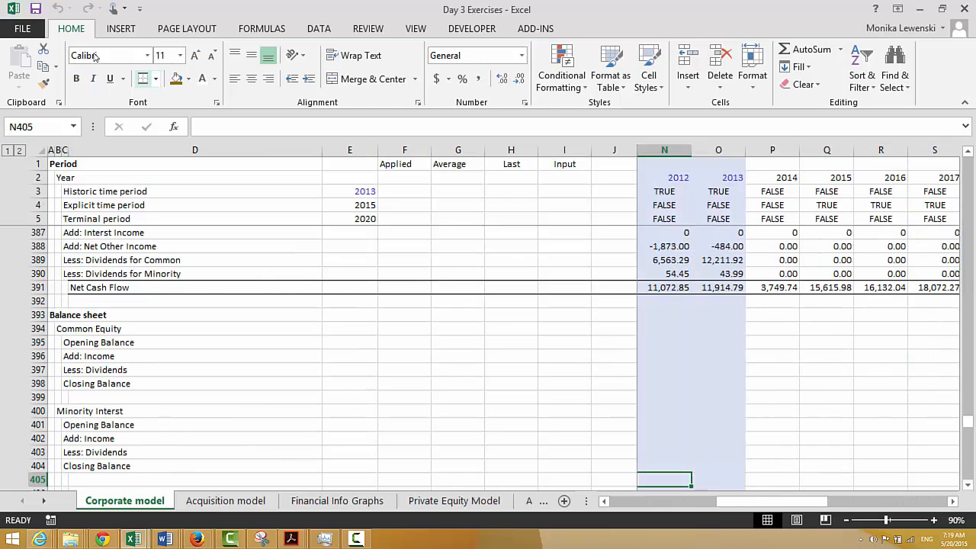
# Start the 2009 Common Equity Closing Balance formula in K398 as an IF on historic flag K3, seeking its value-if-true reference further up column K
pyautogui.press('Up')
pyautogui.press('Up')
pyautogui.press('Up')
pyautogui.press('Up')
pyautogui.press('Up')
pyautogui.press('Up')
pyautogui.press('Up')
pyautogui.press('Up')
pyautogui.press('Up')
pyautogui.press('Up')
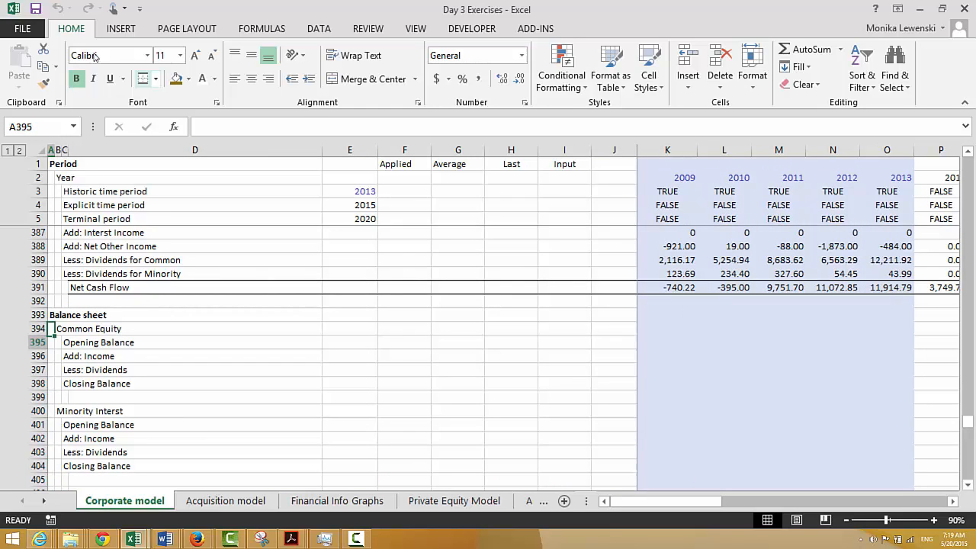
pyautogui.press('Right')
pyautogui.press('Right')
pyautogui.press('Right')
pyautogui.press('Right')
pyautogui.press('Right')
pyautogui.press('Right')
pyautogui.press('Right')
pyautogui.press('Right')
pyautogui.press('Right')
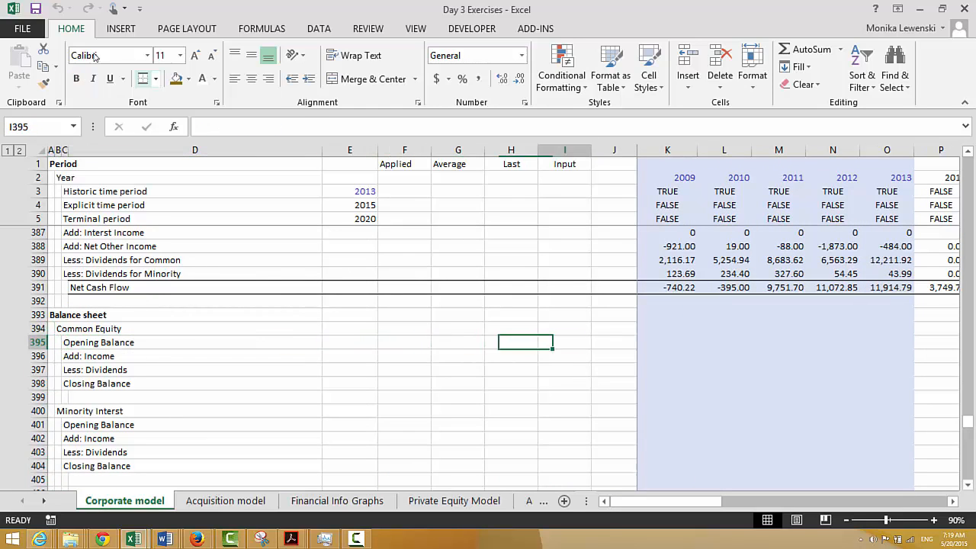
pyautogui.press('Down')
pyautogui.press('Down')
pyautogui.press('Down')
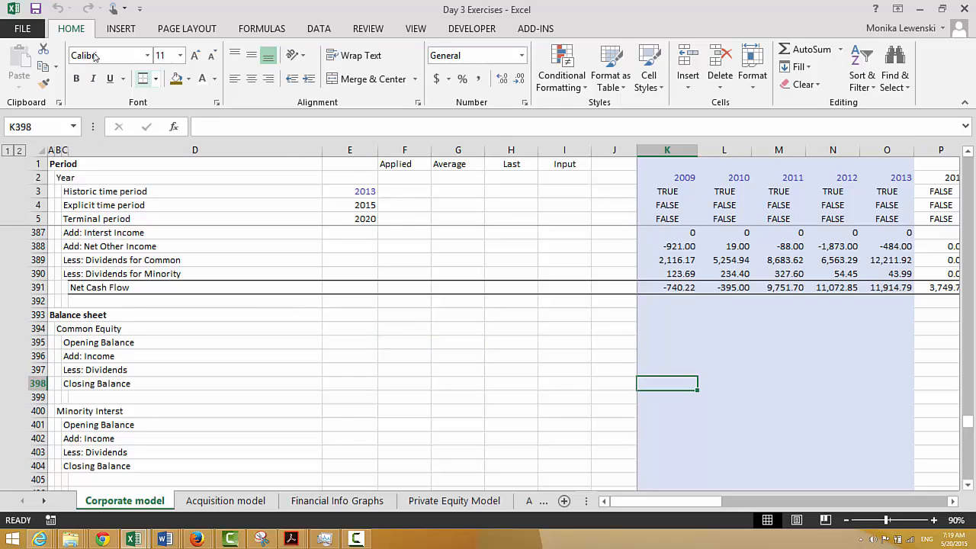
pyautogui.write('=')
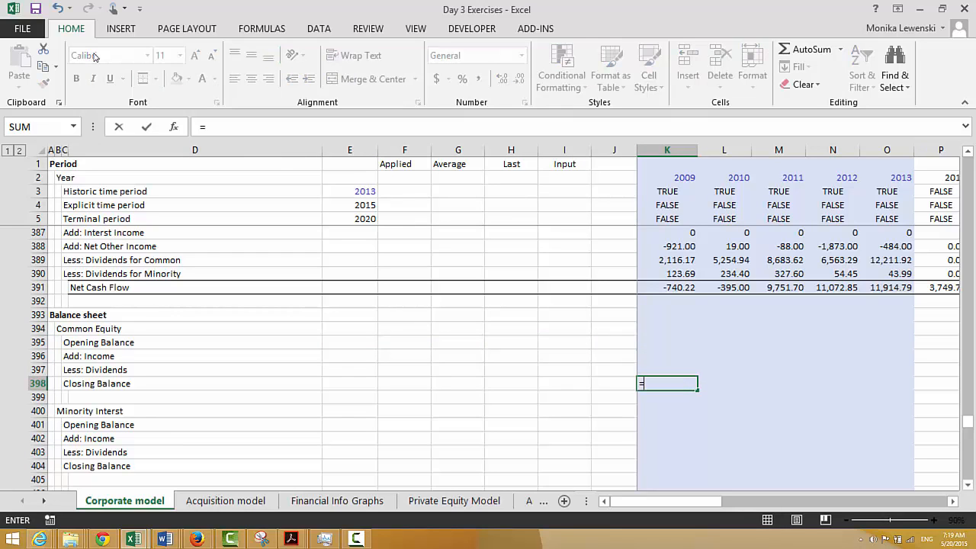
pyautogui.write('if(')
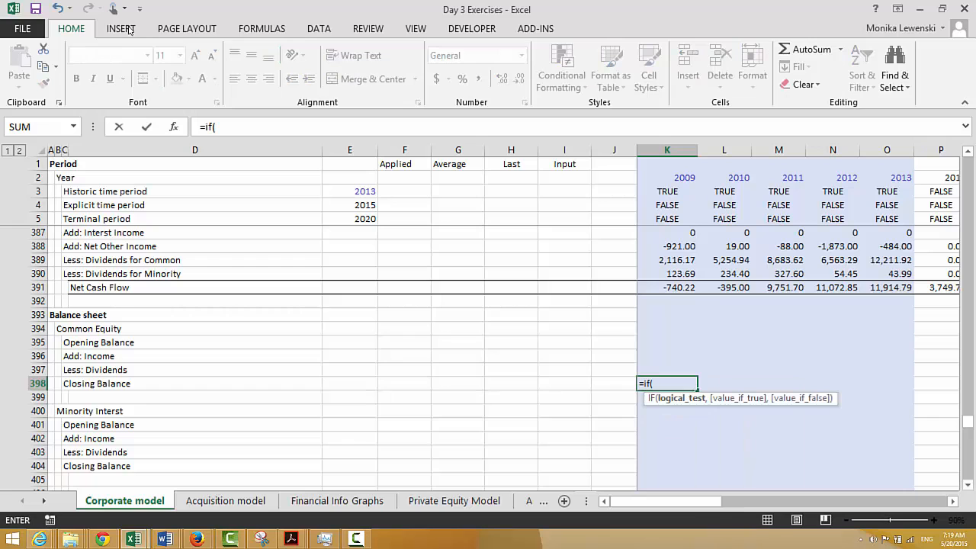
pyautogui.click(655, 190)
pyautogui.write(',')
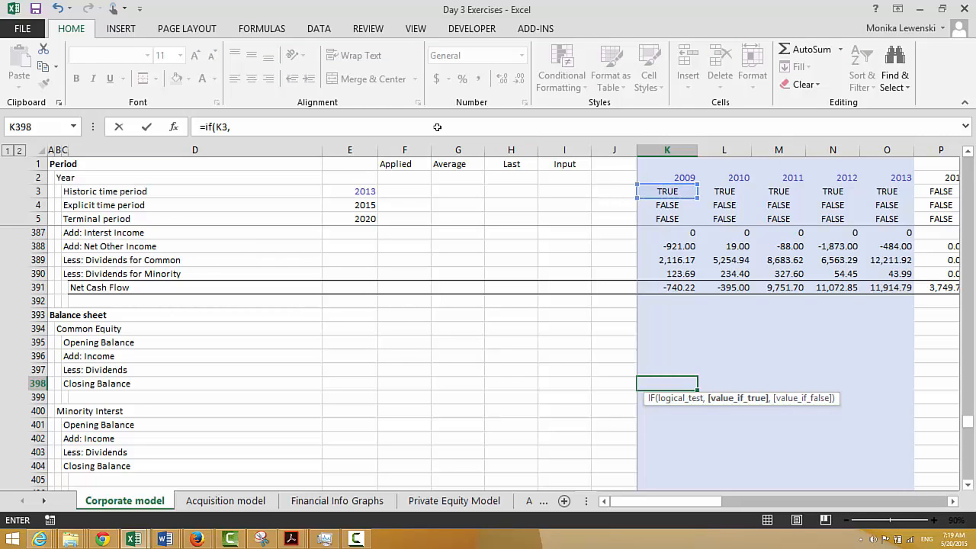
pyautogui.press('Up')
pyautogui.press('Up')
pyautogui.press('Up')
pyautogui.press('Up')
pyautogui.press('Up')
pyautogui.press('Up')
pyautogui.press('Up')
pyautogui.press('Up')
pyautogui.press('Up')
pyautogui.press('Up')
pyautogui.press('Up')
pyautogui.press('Up')
pyautogui.press('Up')
pyautogui.press('Up')
pyautogui.press('Up')
pyautogui.press('Up')
pyautogui.press('Up')
pyautogui.press('Up')
pyautogui.press('Up')
pyautogui.press('Up')
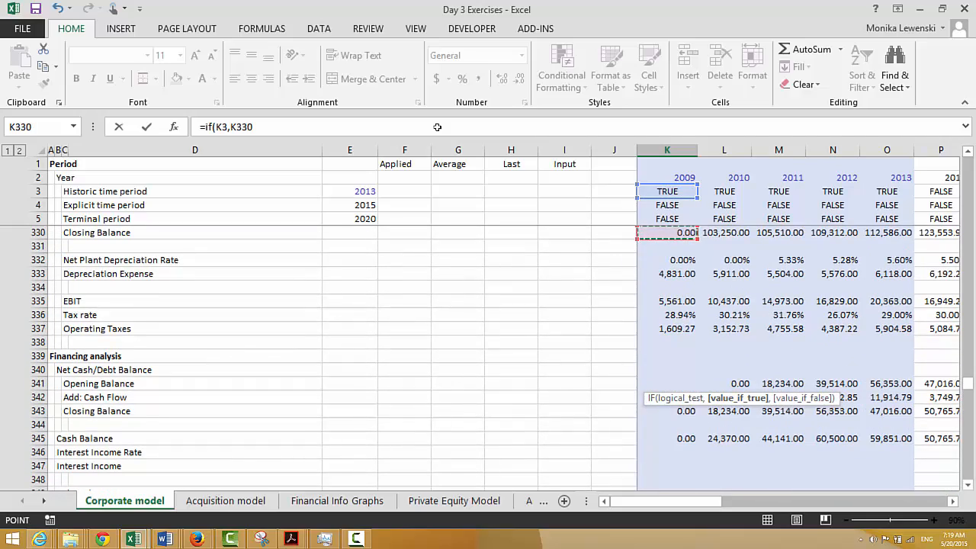
pyautogui.press('Up')
pyautogui.press('Up')
pyautogui.press('Up')
pyautogui.press('Up')
pyautogui.press('Up')
pyautogui.press('Up')
pyautogui.press('Up')
pyautogui.press('Up')
pyautogui.press('Up')
pyautogui.press('Up')
pyautogui.press('Up')
pyautogui.press('Up')
pyautogui.press('Up')
pyautogui.press('Up')
pyautogui.press('Up')
pyautogui.press('Up')
pyautogui.press('Up')
pyautogui.press('Up')
pyautogui.press('Up')
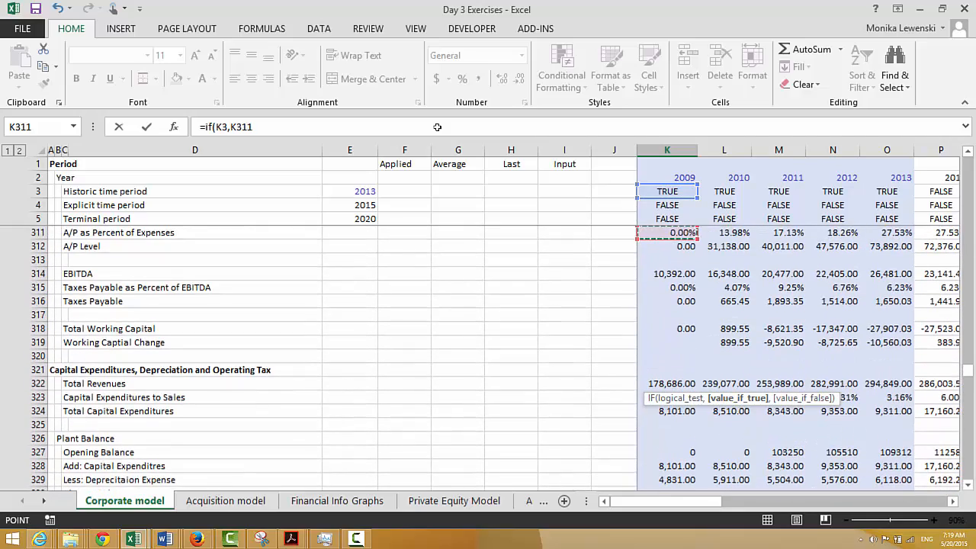
pyautogui.press('Up')
pyautogui.press('Up')
pyautogui.press('Up')
pyautogui.press('Up')
pyautogui.press('Up')
pyautogui.press('Up')
pyautogui.press('Up')
pyautogui.press('Up')
pyautogui.press('Up')
pyautogui.press('Up')
pyautogui.press('Up')
pyautogui.press('Up')
pyautogui.press('Up')
pyautogui.press('Up')
pyautogui.press('Up')
pyautogui.press('Up')
pyautogui.press('Up')
pyautogui.press('Up')
pyautogui.press('Up')
pyautogui.press('Up')
pyautogui.press('Up')
pyautogui.press('Up')
pyautogui.press('Up')
pyautogui.press('Up')
pyautogui.press('Up')
pyautogui.press('Up')
pyautogui.press('Up')
pyautogui.press('Up')
pyautogui.press('Up')
pyautogui.press('Up')
pyautogui.press('Up')
pyautogui.press('Up')
pyautogui.press('Up')
pyautogui.press('Up')
pyautogui.press('Up')
pyautogui.press('Up')
pyautogui.press('Up')
pyautogui.press('Up')
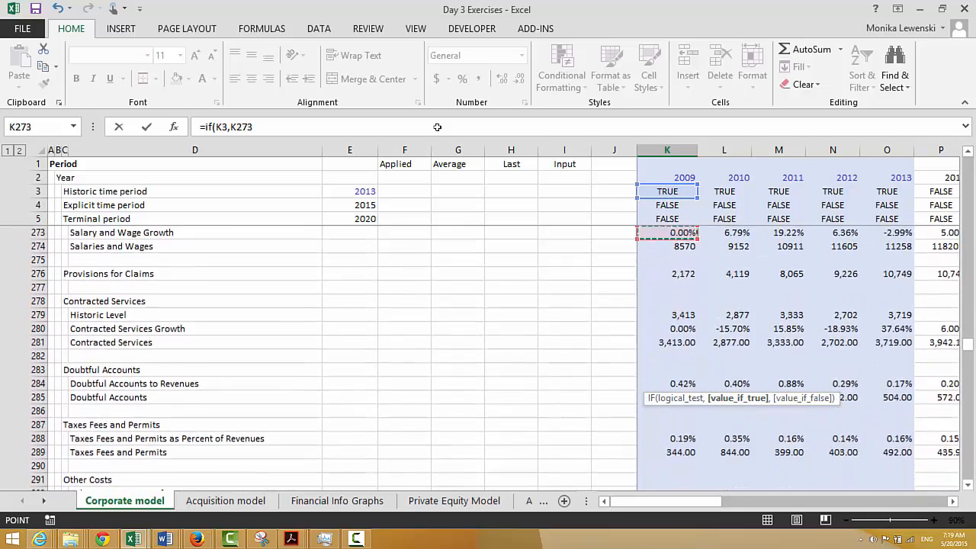
pyautogui.press('pageup')
pyautogui.press('pageup')
pyautogui.press('pageup')
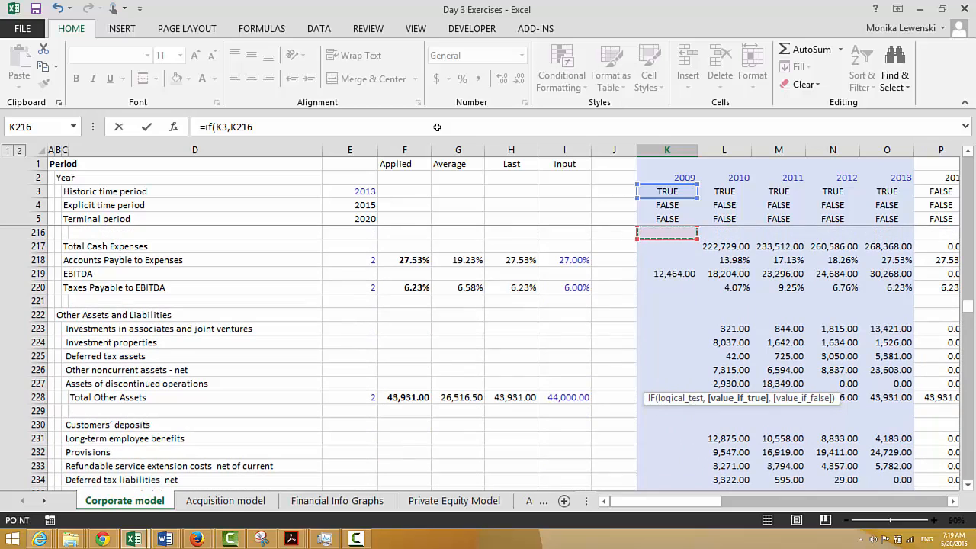
pyautogui.press('Down')
pyautogui.press('Down')
pyautogui.press('Down')
pyautogui.press('Down')
pyautogui.press('Down')
pyautogui.press('Down')
pyautogui.press('Down')
pyautogui.press('Down')
pyautogui.press('Down')
pyautogui.press('Down')
pyautogui.press('Down')
pyautogui.press('Down')
pyautogui.press('Down')
pyautogui.press('Down')
pyautogui.press('Down')
pyautogui.press('Down')
pyautogui.press('Down')
pyautogui.press('Down')
pyautogui.press('Down')
pyautogui.press('Down')
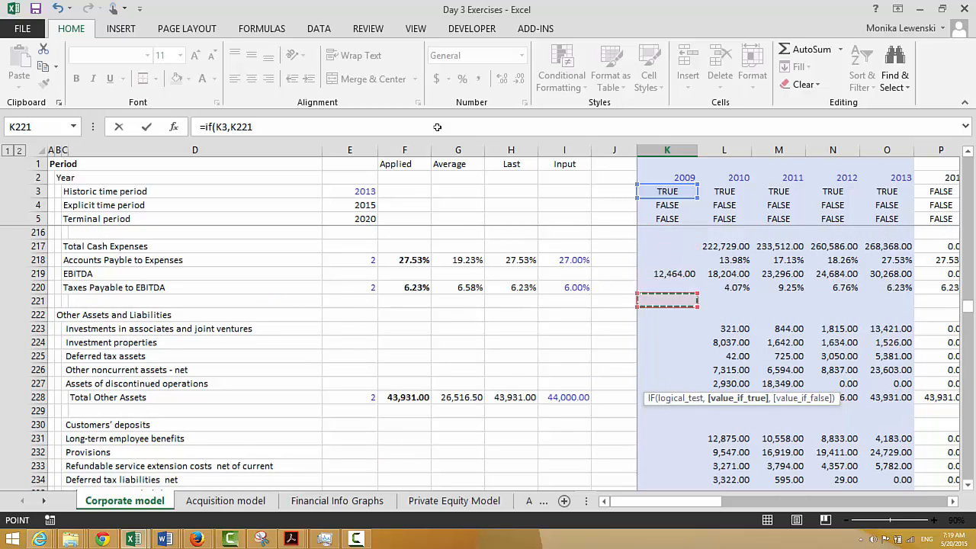
pyautogui.press('Down')
pyautogui.press('Down')
pyautogui.press('Down')
pyautogui.press('Down')
pyautogui.press('Down')
pyautogui.press('Down')
pyautogui.press('Down')
pyautogui.press('Down')
pyautogui.press('Down')
pyautogui.press('Down')
pyautogui.press('Down')
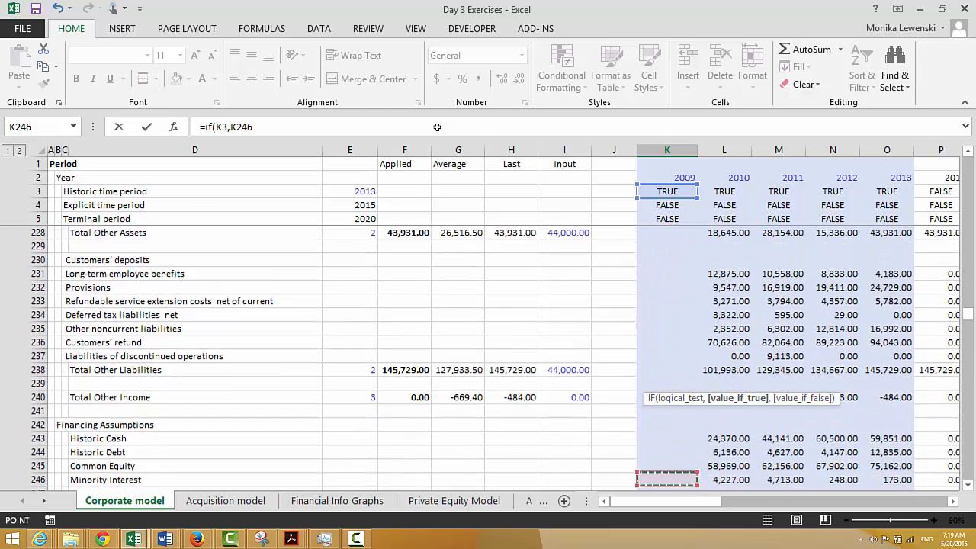
pyautogui.press('Up')
pyautogui.press('Up')
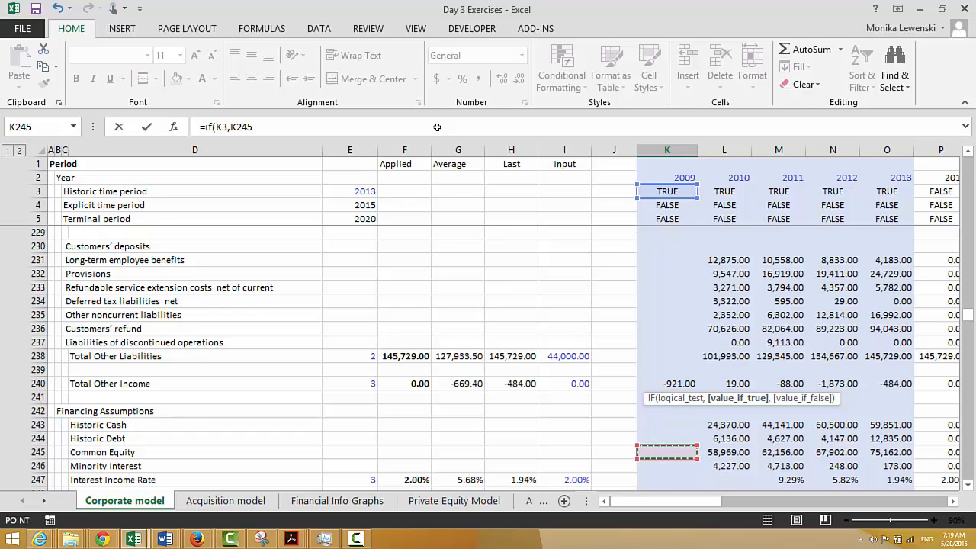
pyautogui.write(',')
pyautogui.press('Up')
pyautogui.press('Up')
pyautogui.press('Up')
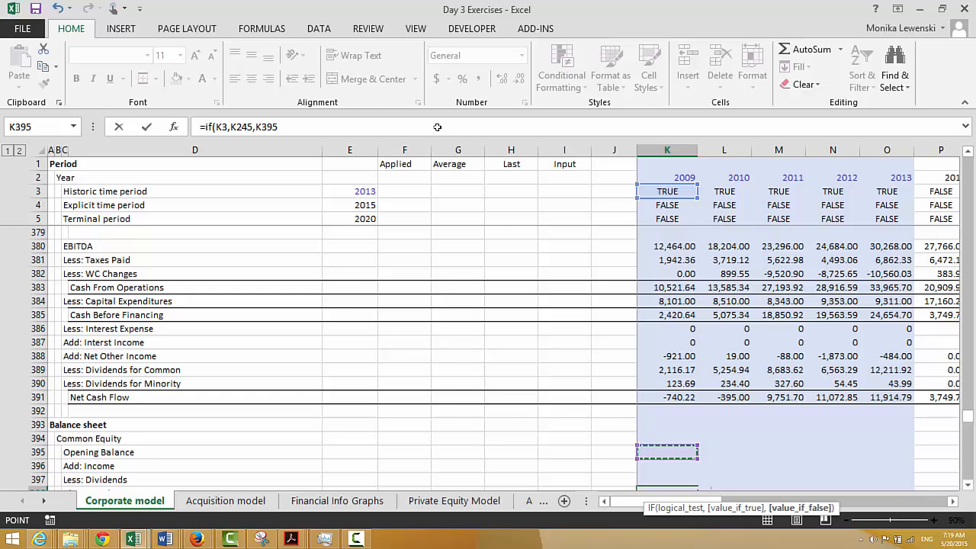
pyautogui.press('Return')
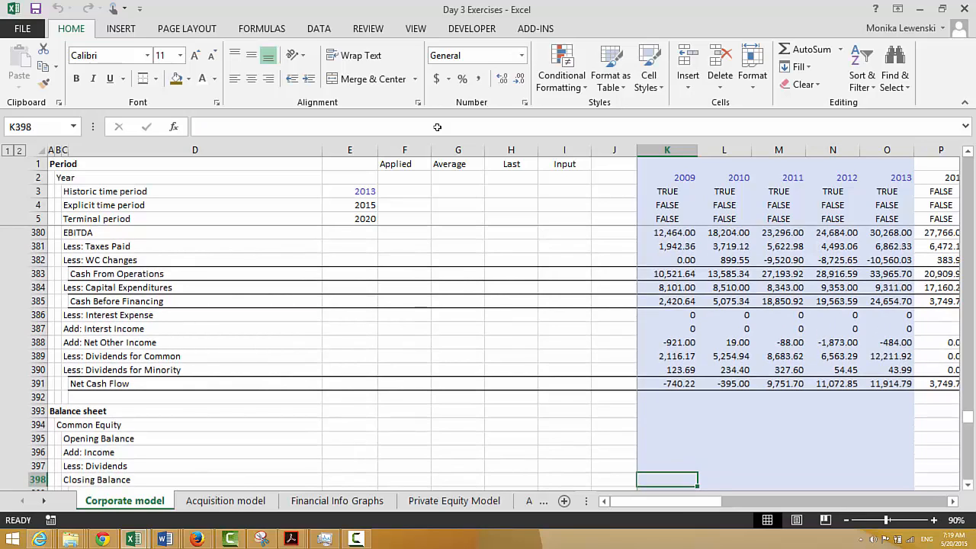
# Start the 2009 Common Equity Closing Balance formula in K398 as an IF on K3, with historic Common Equity K245 as value-if-true
pyautogui.press('Left')
pyautogui.write('=if(')
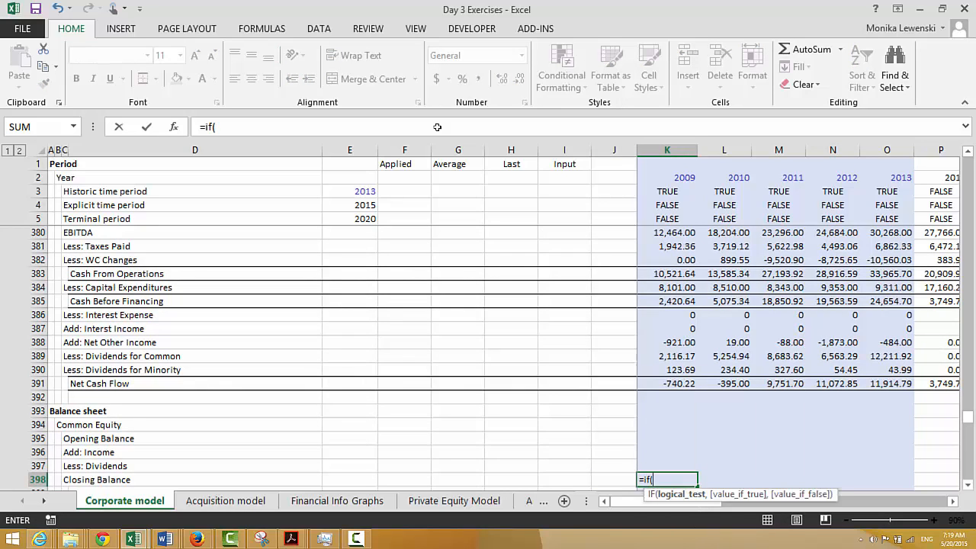
pyautogui.write('K3,')
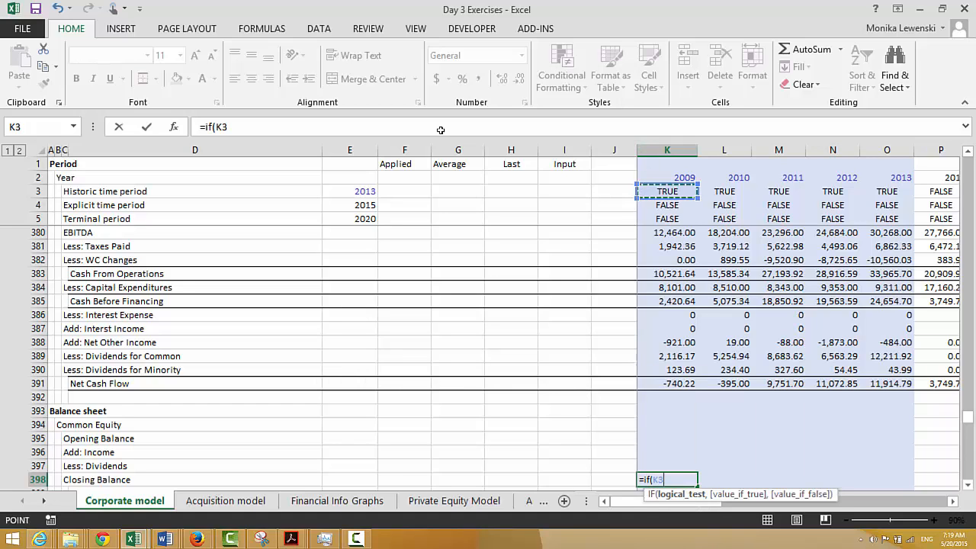
pyautogui.press('Up')
pyautogui.press('Up')
pyautogui.press('Up')
pyautogui.press('Up')
pyautogui.press('Up')
pyautogui.press('Up')
pyautogui.press('Up')
pyautogui.press('Up')
pyautogui.press('Up')
pyautogui.press('Up')
pyautogui.press('Up')
pyautogui.press('Up')
pyautogui.press('Up')
pyautogui.press('Up')
pyautogui.press('Up')
pyautogui.press('Up')
pyautogui.press('Up')
pyautogui.press('Up')
pyautogui.press('Up')
pyautogui.press('Up')
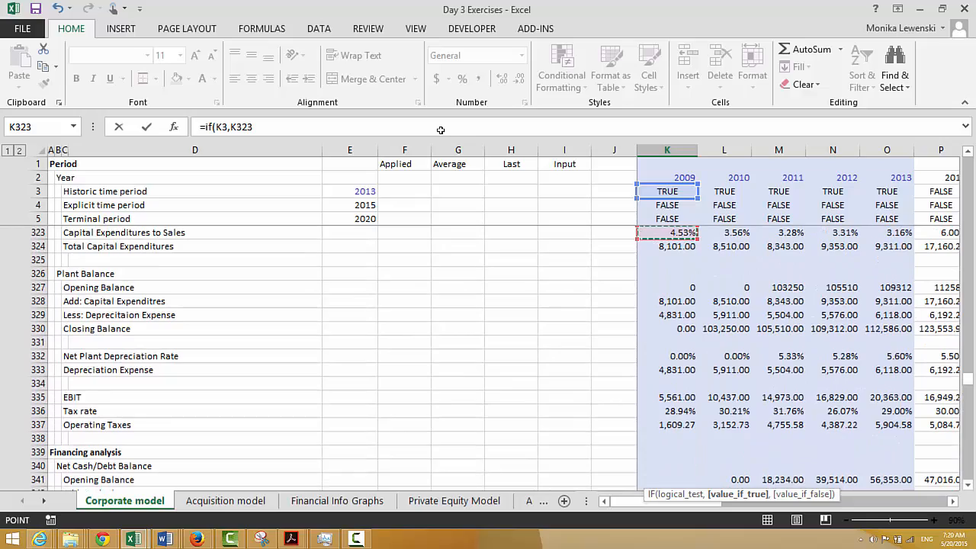
pyautogui.press('Up')
pyautogui.press('Up')
pyautogui.press('Up')
pyautogui.press('Up')
pyautogui.press('Up')
pyautogui.press('Up')
pyautogui.press('Up')
pyautogui.press('Up')
pyautogui.press('Up')
pyautogui.press('Up')
pyautogui.press('Up')
pyautogui.press('Up')
pyautogui.press('Up')
pyautogui.press('Up')
pyautogui.press('Up')
pyautogui.press('Up')
pyautogui.press('Up')
pyautogui.press('Up')
pyautogui.press('Up')
pyautogui.press('Up')
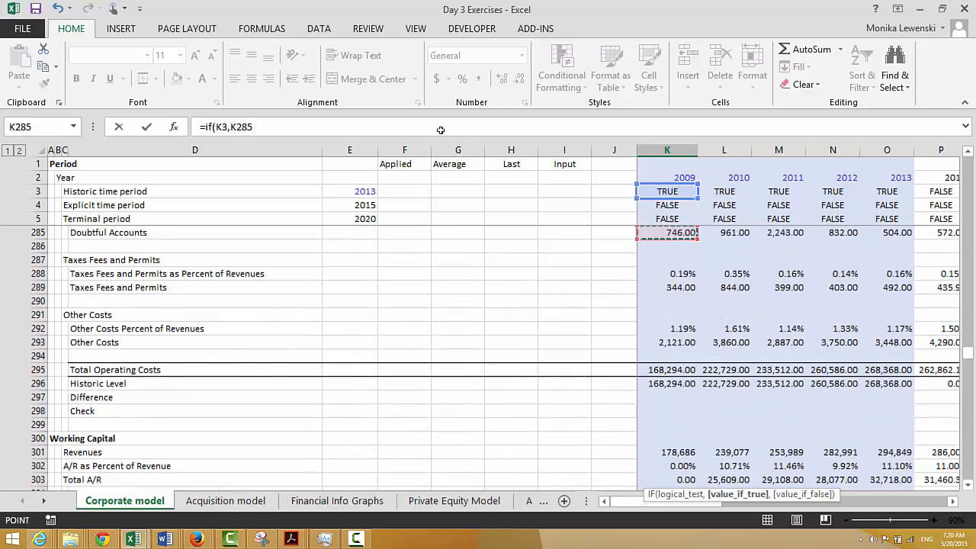
pyautogui.press('Up')
pyautogui.press('Up')
pyautogui.press('Up')
pyautogui.press('Up')
pyautogui.press('Up')
pyautogui.press('Up')
pyautogui.press('Up')
pyautogui.press('Up')
pyautogui.press('Up')
pyautogui.press('Up')
pyautogui.press('Up')
pyautogui.press('Up')
pyautogui.press('Up')
pyautogui.press('Up')
pyautogui.press('Up')
pyautogui.press('Up')
pyautogui.press('Up')
pyautogui.press('Up')
pyautogui.press('Up')
pyautogui.press('Up')
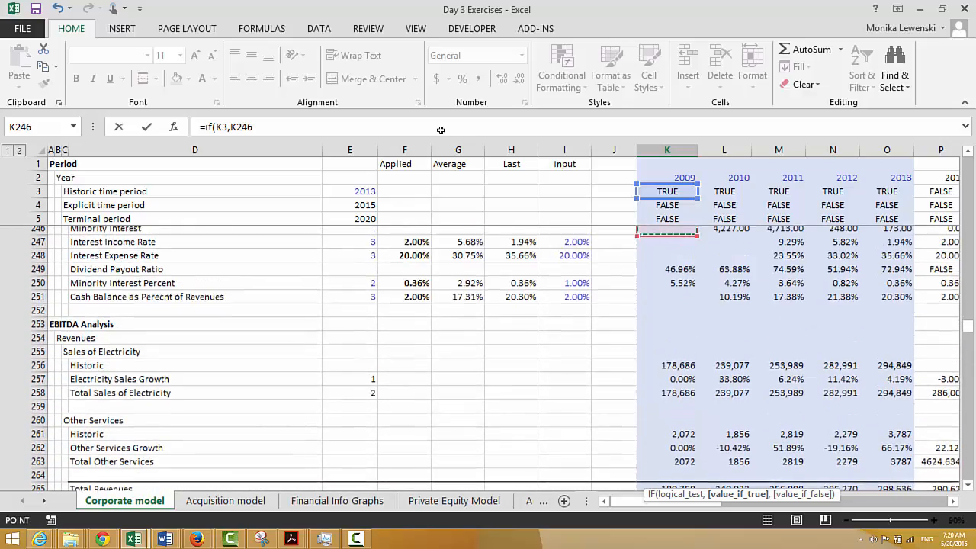
pyautogui.press('Up')
pyautogui.press('Up')
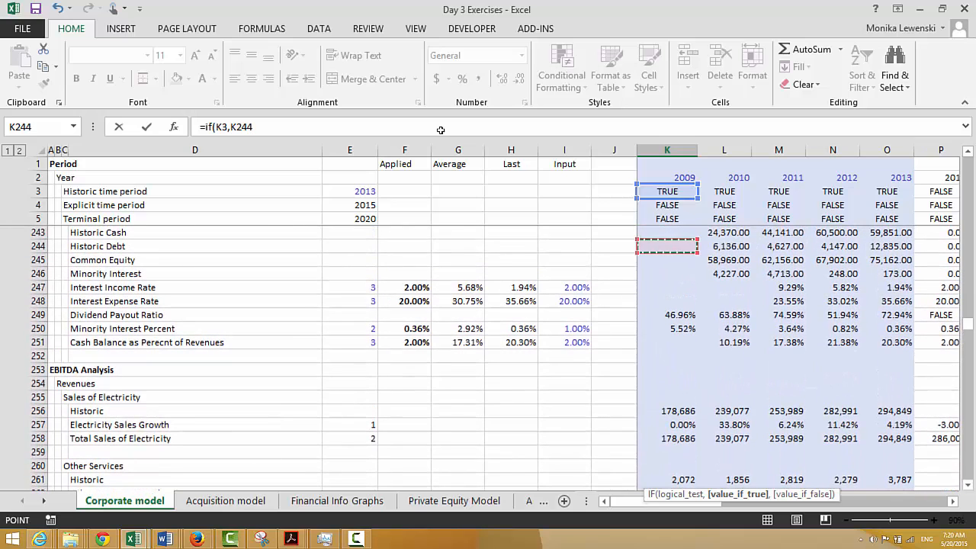
pyautogui.press('Down')
pyautogui.press('Up')
pyautogui.press('Down')
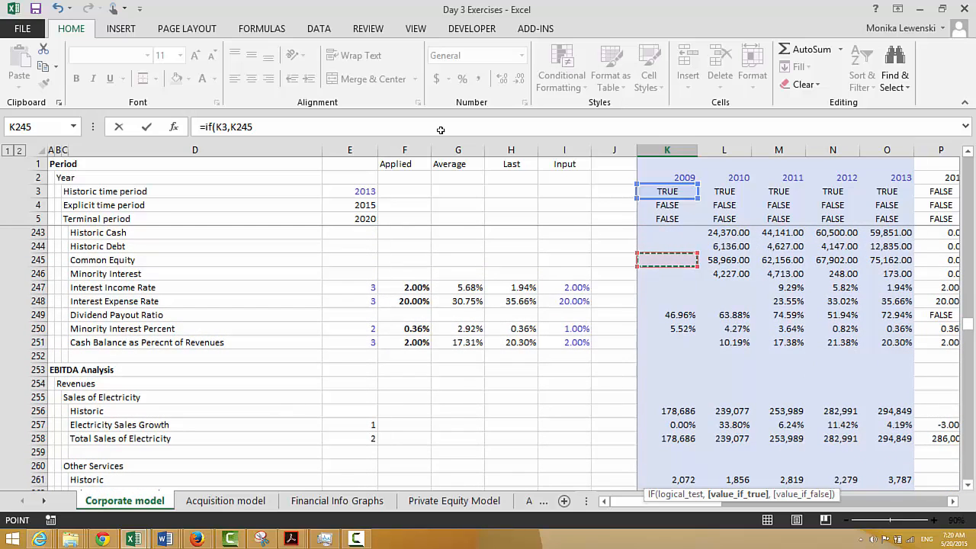
# Complete the K398 formula with opening balance plus income less dividends, K395+K396-K397, as the value-if-false
pyautogui.write(',')
pyautogui.press('Up')
pyautogui.press('Up')
pyautogui.press('Up')
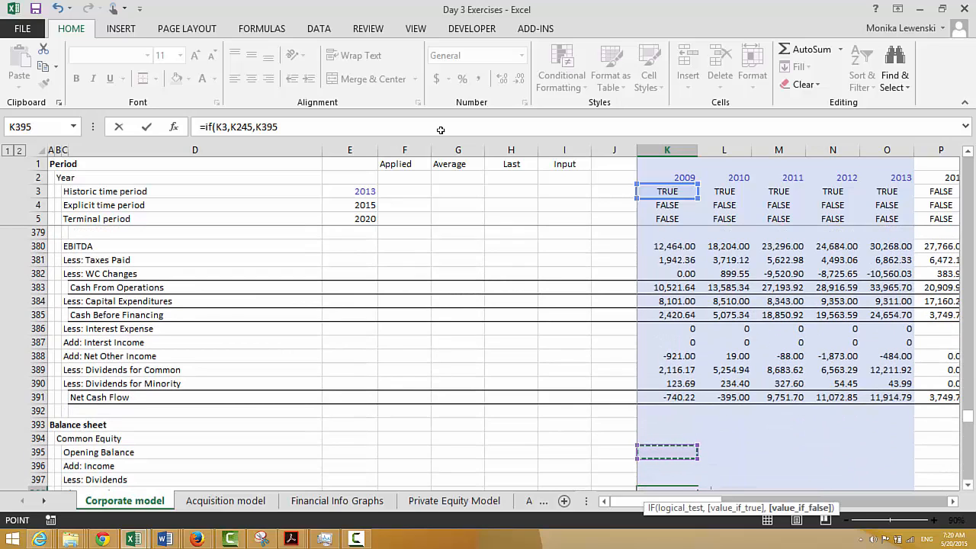
pyautogui.write('+')
pyautogui.press('Down')
pyautogui.press('Down')
pyautogui.press('Up')
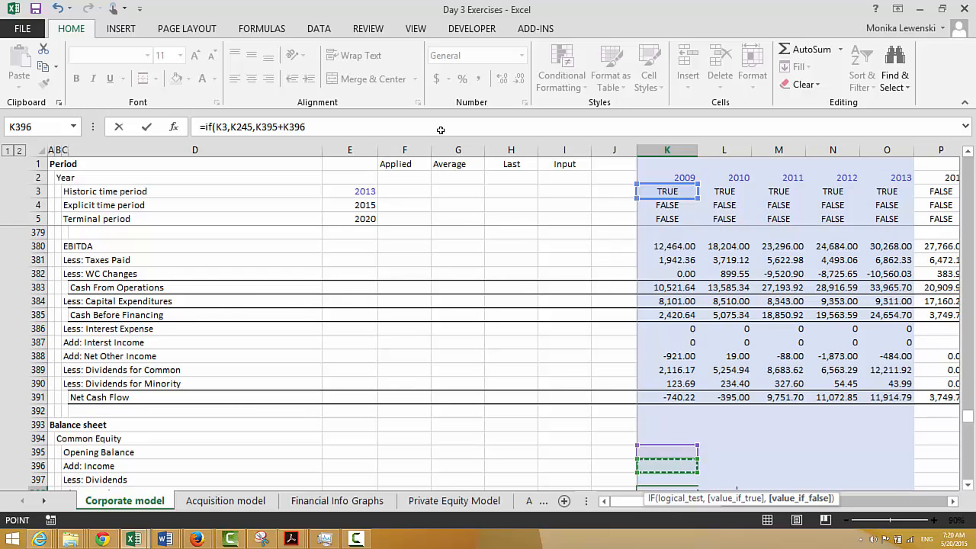
pyautogui.write('0')
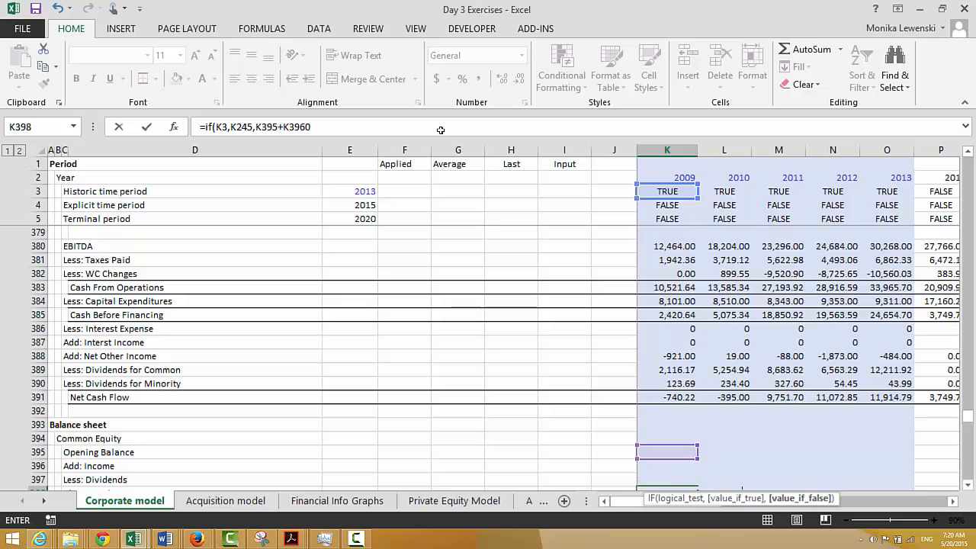
pyautogui.press('BackSpace')
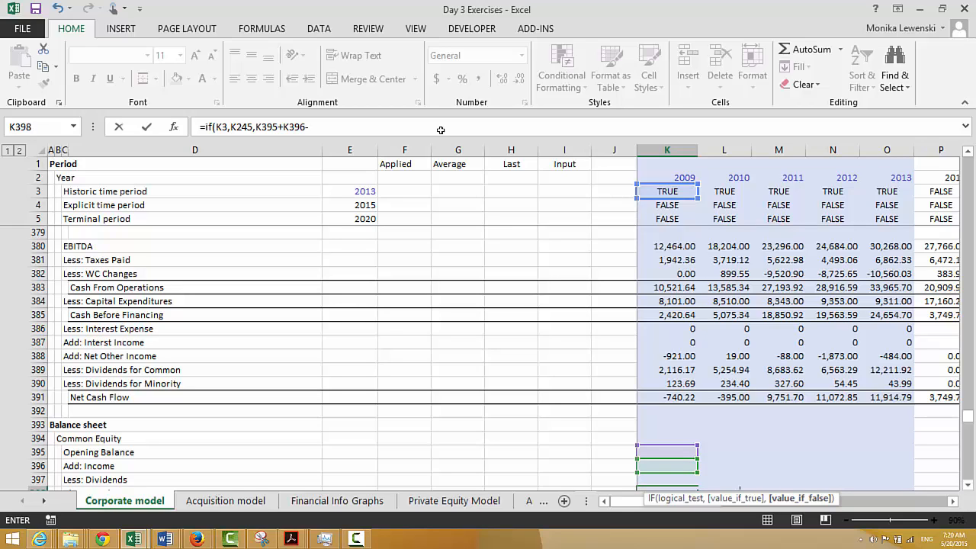
pyautogui.press('Up')
pyautogui.press('Return')
pyautogui.press('Up')
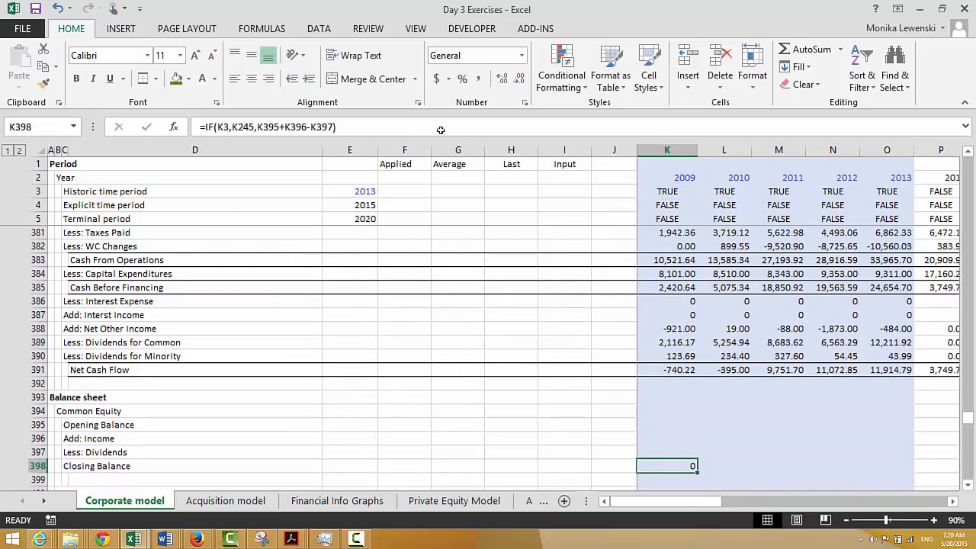
# Fill the Common Equity block K395:K398, including the Closing Balance formula, across all year columns
pyautogui.press('Up')
pyautogui.press('Up')
pyautogui.press('Up')
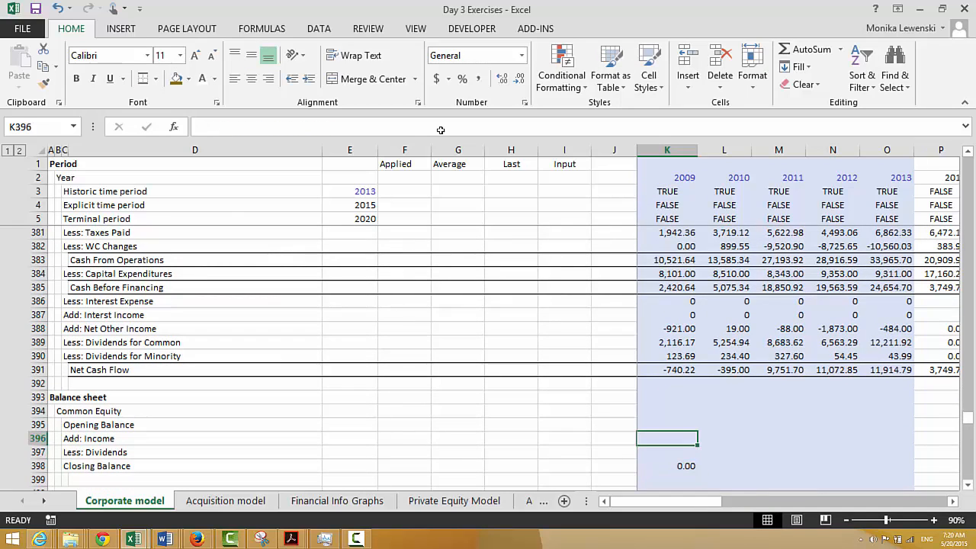
pyautogui.hotkey('shift', 'Down')
pyautogui.hotkey('shift', 'Down')
pyautogui.hotkey('shift', 'Down')
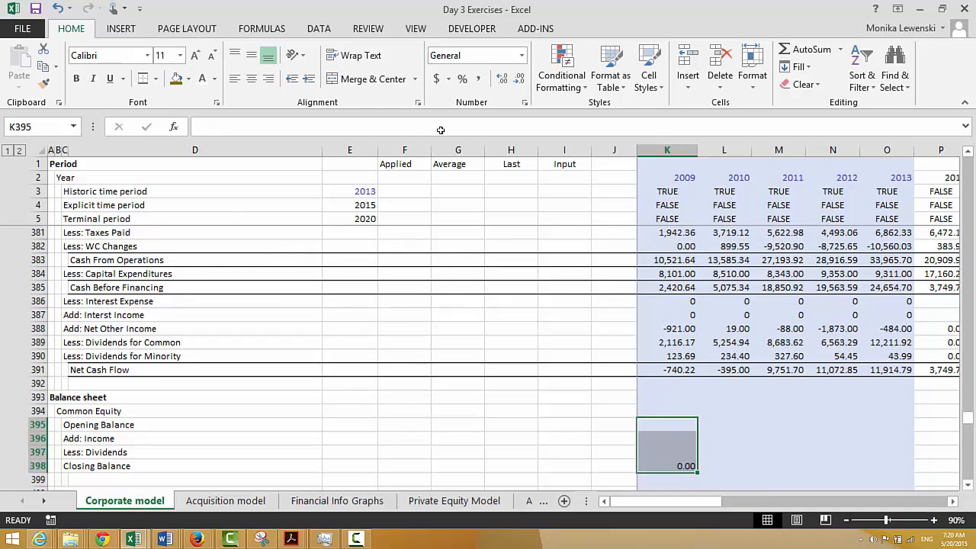
pyautogui.hotkey('ctrl', 'shift', 'r')
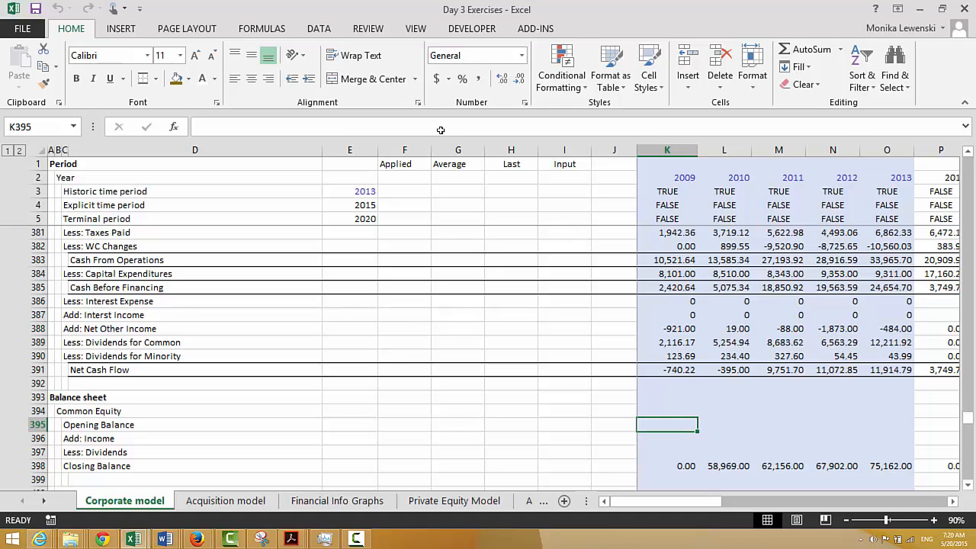
# Link the Common Equity Opening Balance in K395 to the prior year's Closing Balance, J398, and fill it across all years
pyautogui.write('=')
pyautogui.press('Down')
pyautogui.press('Down')
pyautogui.press('Down')
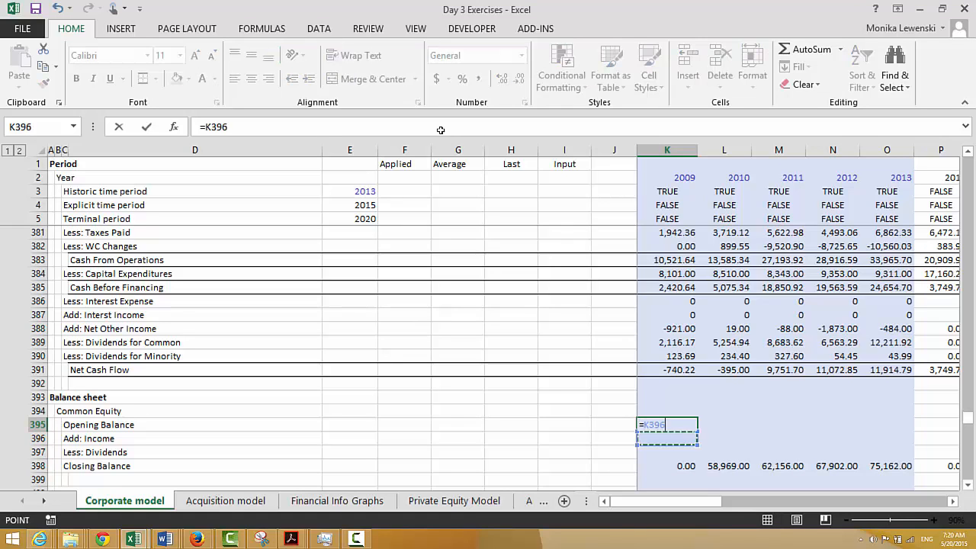
pyautogui.press('Left')
pyautogui.hotkey('ctrl', 'Return')
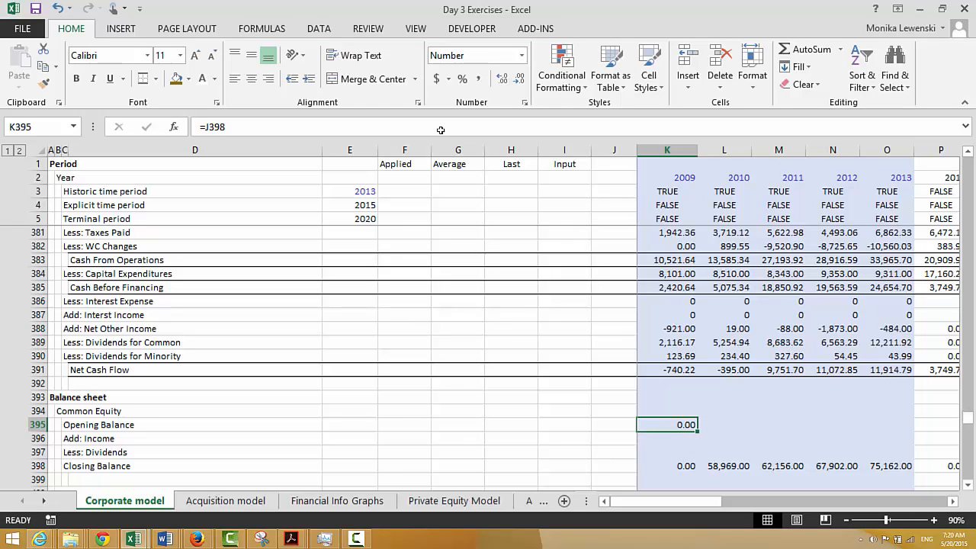
pyautogui.hotkey('ctrl', 'shift', 'Right')
pyautogui.hotkey('ctrl', 'r')
# Link the 2009 Common Equity income line in K396 to Earnings to Common Shareholders in K369
pyautogui.press('Down')
pyautogui.write('=')
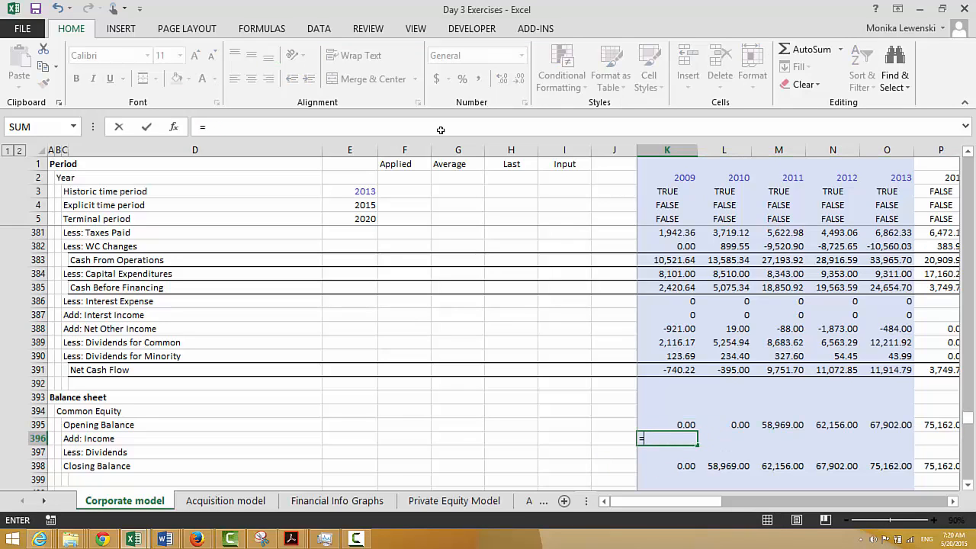
pyautogui.press('Up')
pyautogui.press('Up')
pyautogui.press('Up')
pyautogui.press('Up')
pyautogui.press('Up')
pyautogui.press('Up')
pyautogui.press('Up')
pyautogui.press('Up')
pyautogui.press('Up')
pyautogui.press('Up')
pyautogui.press('Up')
pyautogui.press('Up')
pyautogui.press('Up')
pyautogui.press('Up')
pyautogui.press('Up')
pyautogui.press('Up')
pyautogui.press('Up')
pyautogui.press('Up')
pyautogui.press('Up')
pyautogui.press('Up')
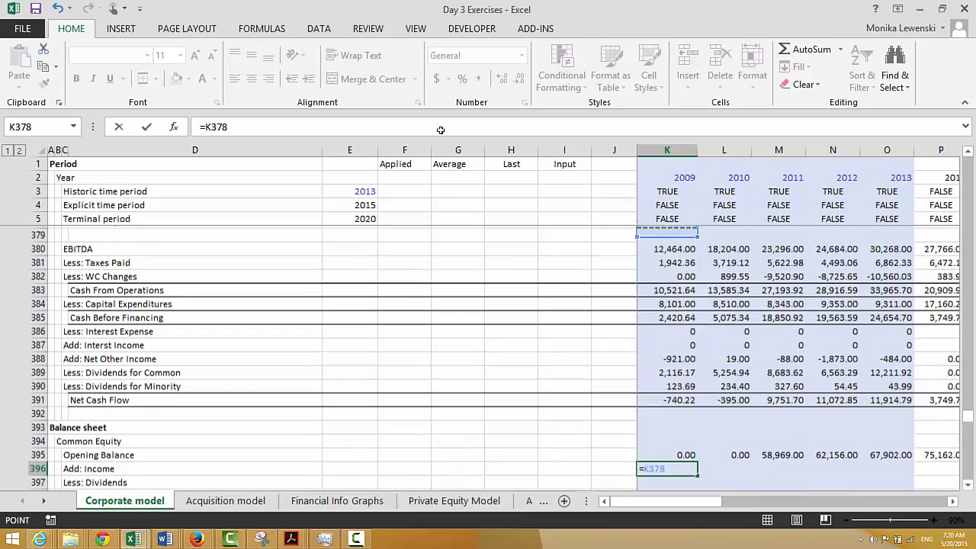
pyautogui.press('Up')
pyautogui.press('Up')
pyautogui.press('Up')
pyautogui.press('Up')
pyautogui.press('Up')
pyautogui.press('Up')
pyautogui.press('Down')
pyautogui.press('Down')
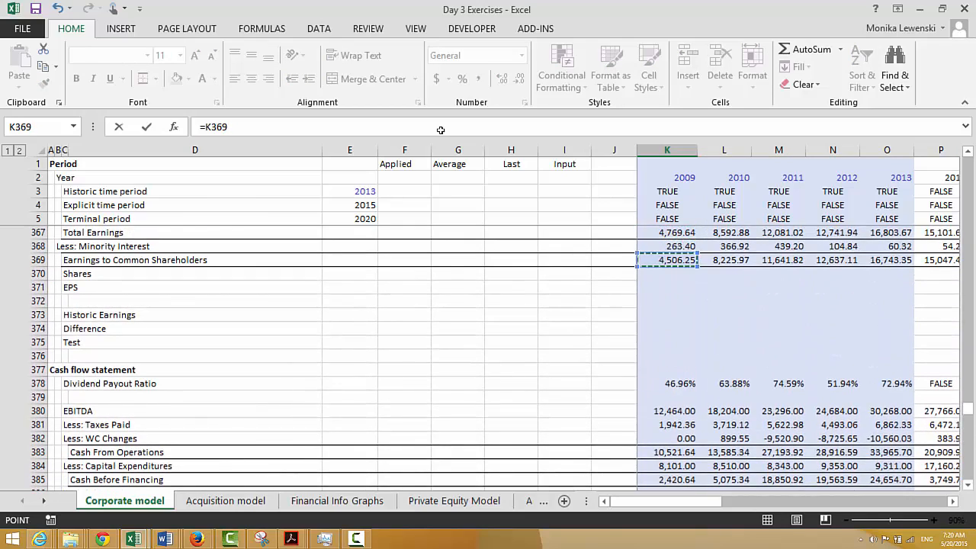
# Link the 2009 Common Equity dividends line in K397 to Dividends for Common in K389
pyautogui.press('Down')
pyautogui.press('Down')
pyautogui.press('Down')
pyautogui.press('Down')
pyautogui.press('Down')
pyautogui.press('Down')
pyautogui.press('Down')
pyautogui.press('Down')
pyautogui.press('Down')
pyautogui.press('Down')
pyautogui.press('Down')
pyautogui.press('Down')
pyautogui.press('Down')
pyautogui.press('Down')
pyautogui.press('Down')
pyautogui.press('Down')
pyautogui.press('Down')
pyautogui.press('Down')
pyautogui.press('Down')
pyautogui.press('Down')
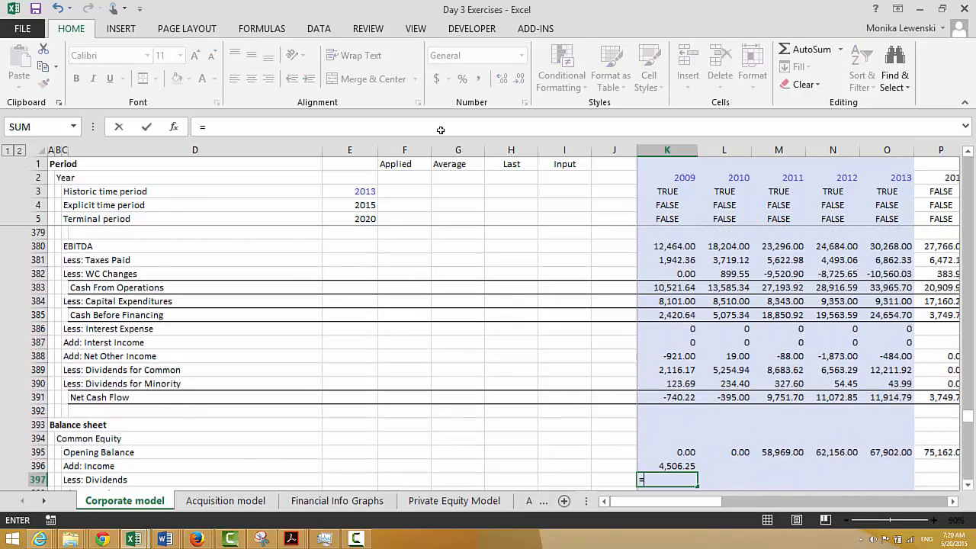
pyautogui.press('Up')
pyautogui.press('Up')
pyautogui.press('Up')
pyautogui.press('Up')
pyautogui.press('Up')
pyautogui.press('Up')
pyautogui.press('Up')
pyautogui.press('Up')
pyautogui.press('Down')
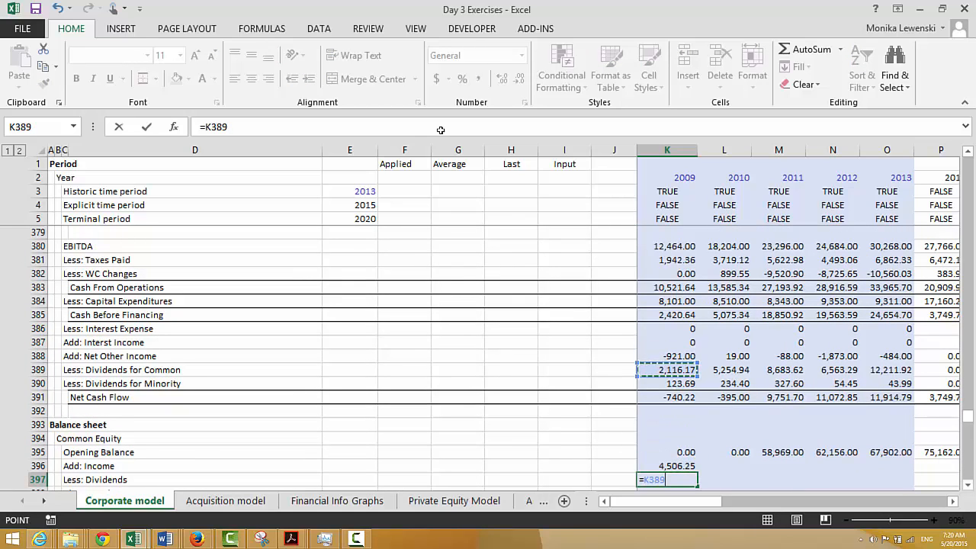
pyautogui.hotkey('ctrl', 'Return')
# Fill the Common Equity income and dividends formulas in K396:K397 across all year columns
pyautogui.press('Return')
pyautogui.press('Up')
pyautogui.hotkey('shift', 'Up')
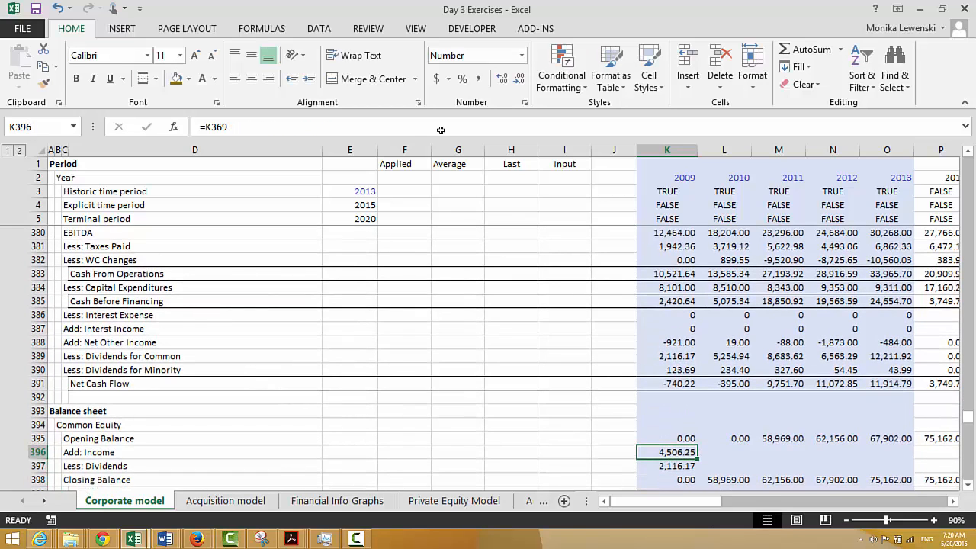
pyautogui.hotkey('ctrl', 'shift', 'r')
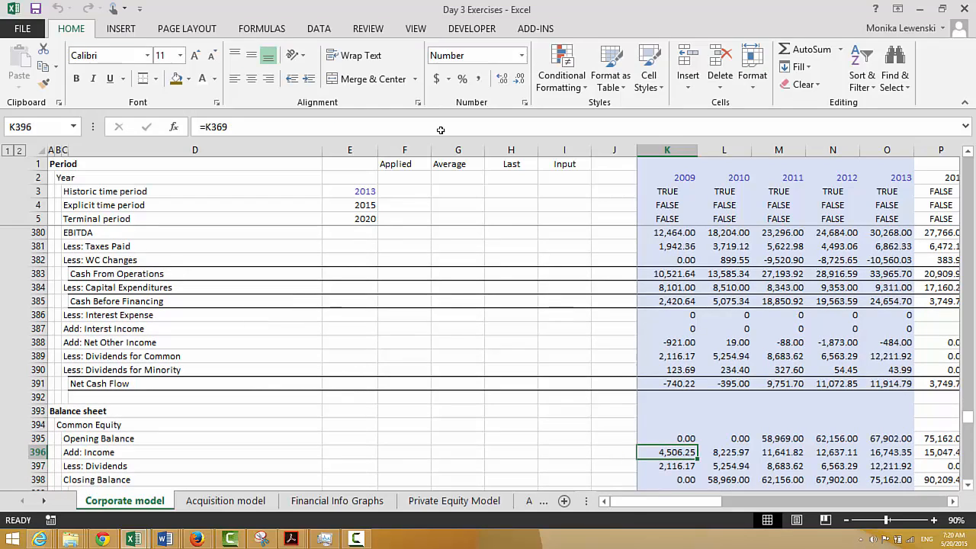
# Check the Common Equity opening balance, income, dividends and closing balance rows across the historic and forecast years
pyautogui.press('Right')
pyautogui.press('Right')
pyautogui.press('Right')
pyautogui.press('Right')
pyautogui.press('Right')
pyautogui.press('Right')
pyautogui.press('Right')
pyautogui.press('Right')
pyautogui.press('Right')
pyautogui.press('Right')
pyautogui.press('Right')
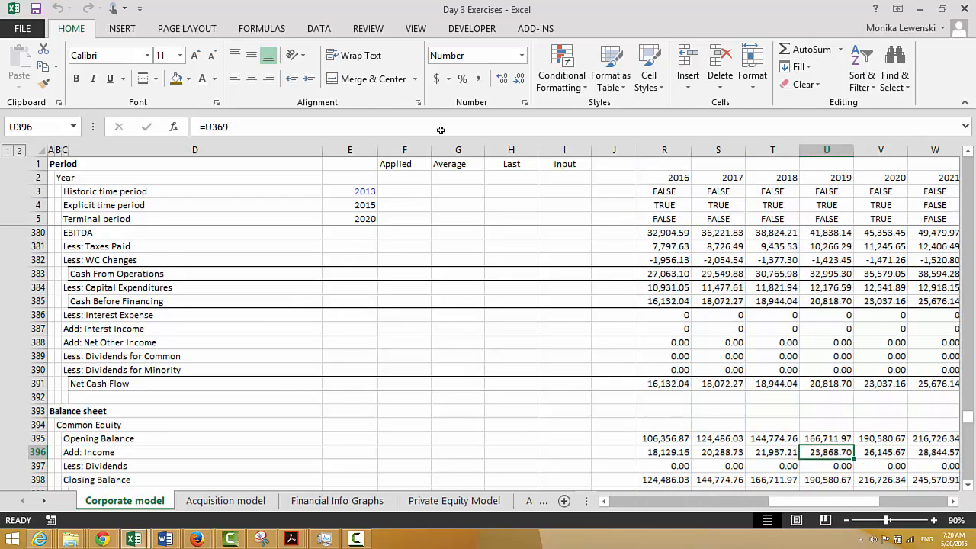
pyautogui.press('Left')
pyautogui.press('Left')
pyautogui.press('Left')
pyautogui.press('Left')
pyautogui.press('Left')
pyautogui.press('Left')
pyautogui.press('Left')
pyautogui.press('Left')
pyautogui.press('Left')
pyautogui.press('Left')
pyautogui.press('Left')
pyautogui.press('Left')
pyautogui.press('Left')
pyautogui.press('Left')
pyautogui.press('Right')
pyautogui.press('Right')
pyautogui.press('Right')
pyautogui.press('Right')
pyautogui.press('Right')
pyautogui.press('Right')
pyautogui.press('Right')
pyautogui.press('Right')
pyautogui.press('Right')
pyautogui.press('Right')
pyautogui.press('Right')
pyautogui.press('Right')
pyautogui.press('Right')
pyautogui.press('Right')
pyautogui.press('Right')
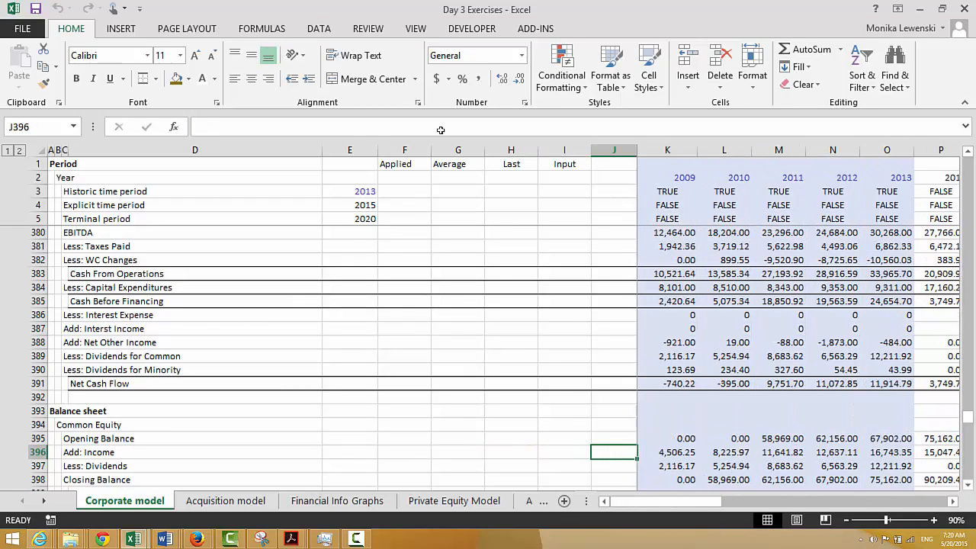
pyautogui.press('Left')
pyautogui.press('Left')
pyautogui.press('Left')
pyautogui.press('Left')
pyautogui.press('Left')
pyautogui.press('Left')
pyautogui.press('Left')
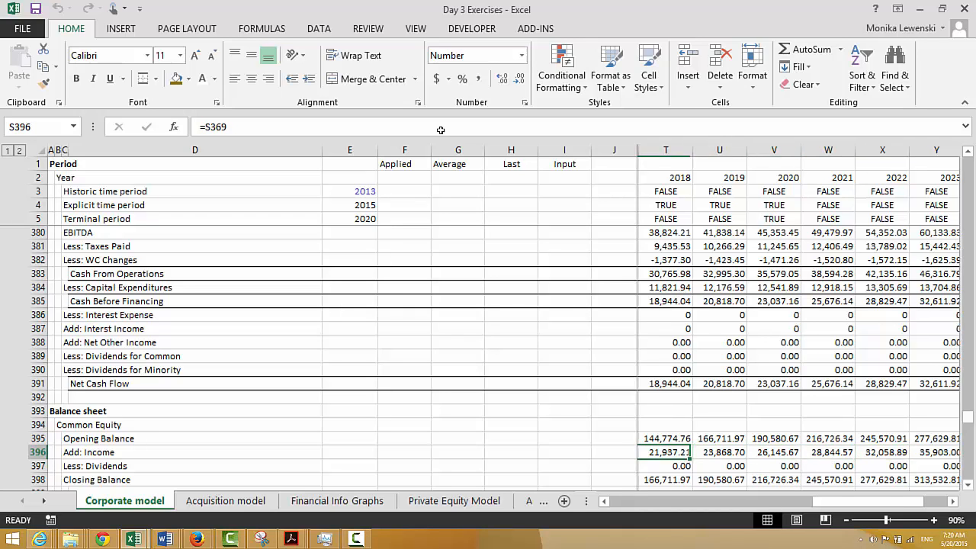
pyautogui.press('Left')
pyautogui.press('Left')
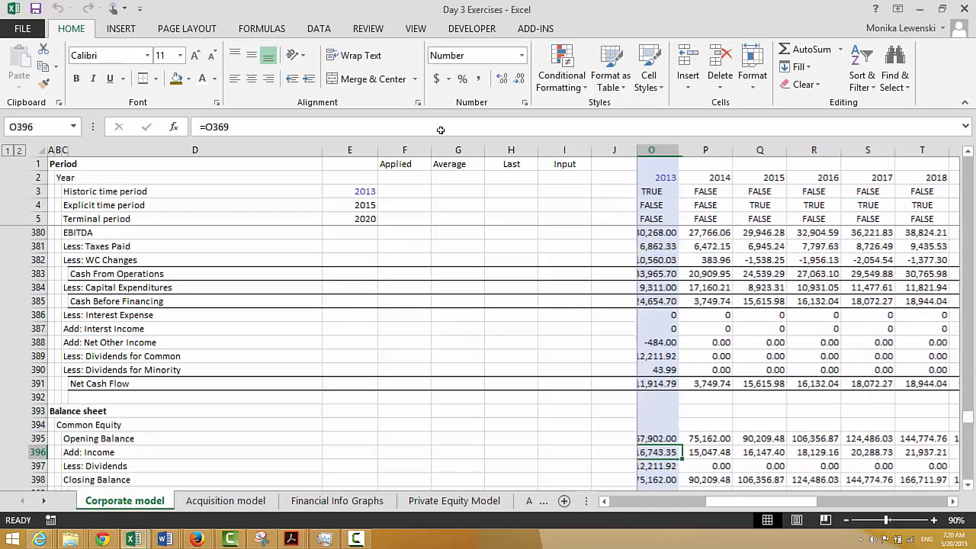
pyautogui.press('Down')
pyautogui.press('Down')
pyautogui.press('Up')
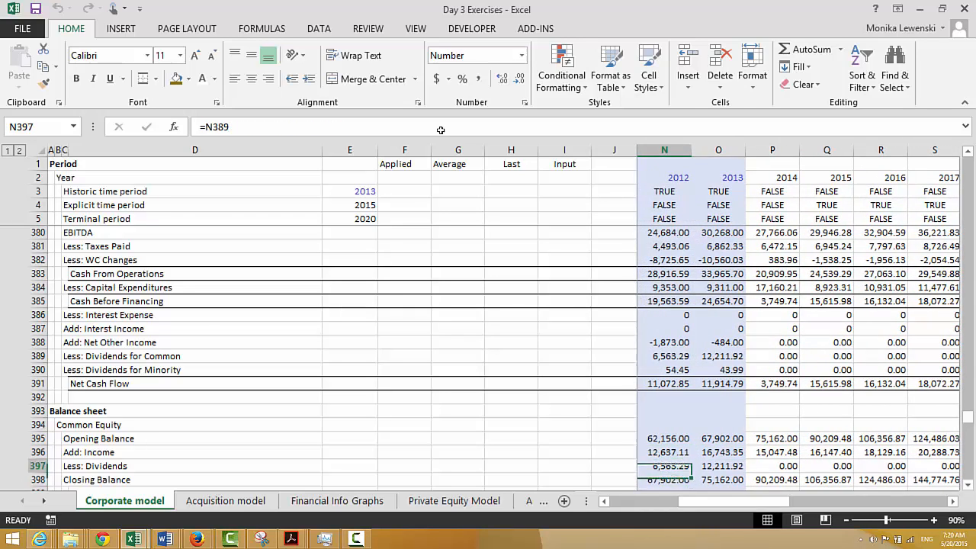
pyautogui.press('Up')
pyautogui.press('Up')
pyautogui.press('Up')
pyautogui.press('Up')
pyautogui.press('Up')
pyautogui.press('Up')
pyautogui.press('Up')
pyautogui.press('Up')
pyautogui.press('Up')
pyautogui.press('Up')
pyautogui.press('Up')
pyautogui.press('Up')
pyautogui.press('Up')
pyautogui.press('Up')
pyautogui.press('Up')
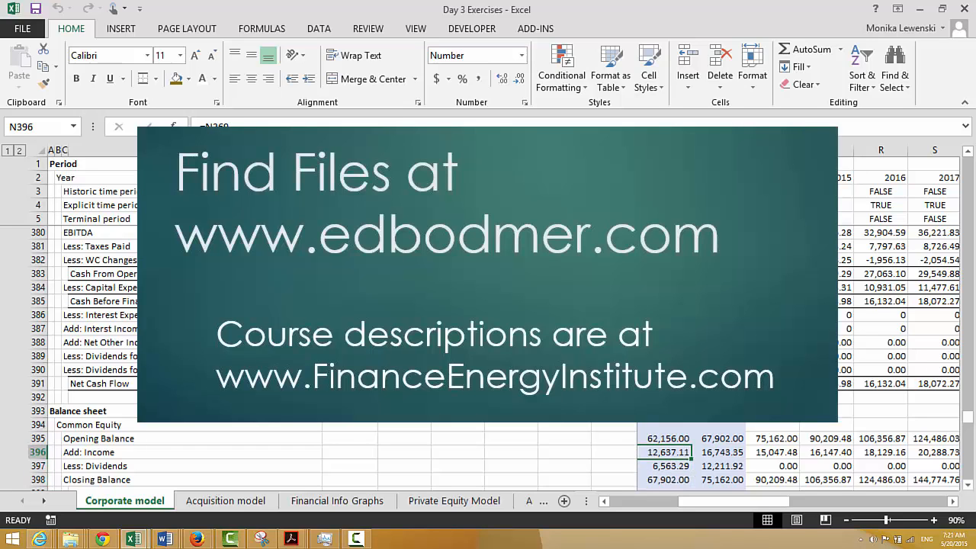
pyautogui.press('Left')
pyautogui.press('Left')
pyautogui.press('Home')
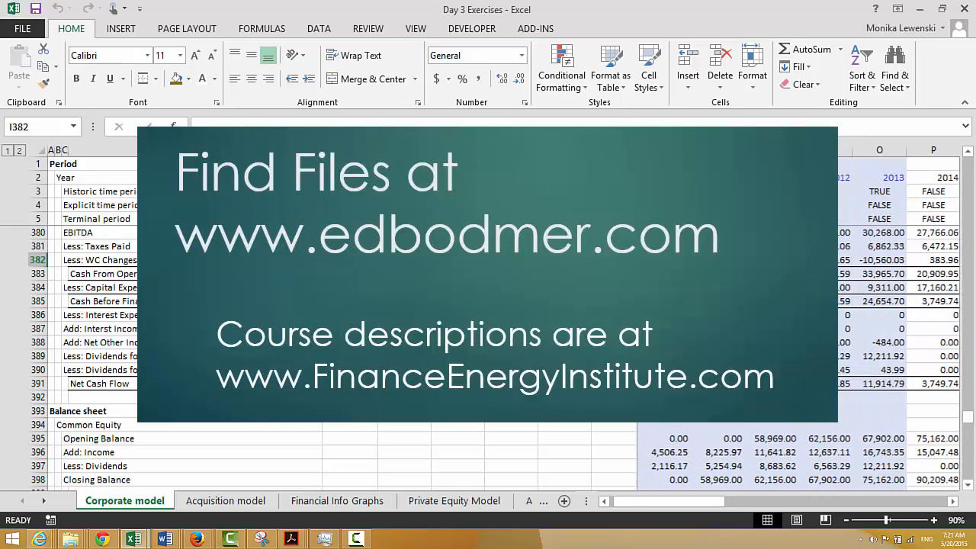
pyautogui.press('Up')
pyautogui.press('Up')
pyautogui.press('Up')
pyautogui.press('Up')
pyautogui.press('Up')
pyautogui.press('Up')
pyautogui.press('Up')
pyautogui.press('Up')
pyautogui.press('Up')
pyautogui.press('Up')
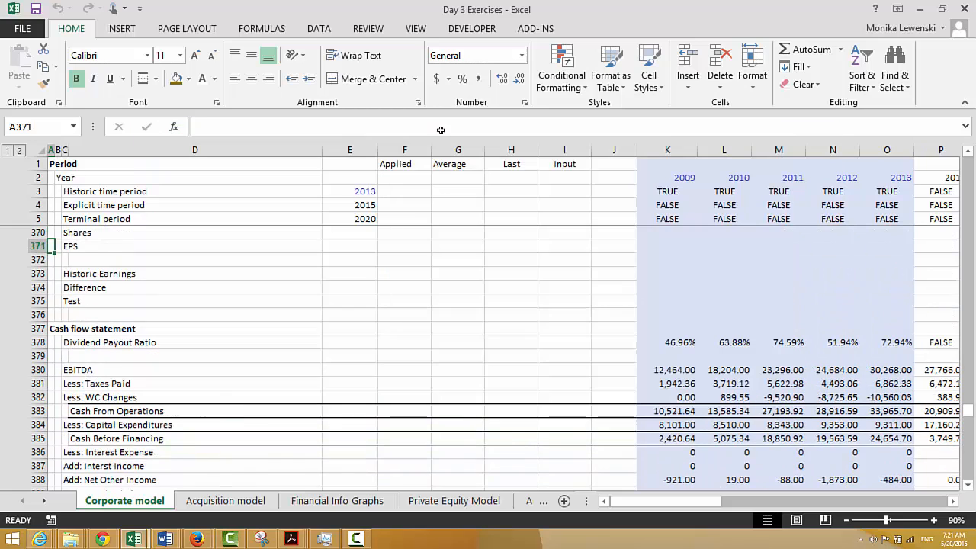
# Examine the profit and loss earnings rows from the historic years into the 2014–2018 forecast
pyautogui.press('Down')
pyautogui.press('Down')
pyautogui.press('Down')
pyautogui.press('Down')
pyautogui.press('Down')
pyautogui.press('Down')
pyautogui.press('Down')
pyautogui.press('Down')
pyautogui.press('Right')
pyautogui.press('Up')
pyautogui.press('Up')
pyautogui.press('Up')
pyautogui.press('Up')
pyautogui.press('Up')
pyautogui.press('Up')
pyautogui.press('Up')
pyautogui.press('Up')
pyautogui.press('Up')
pyautogui.press('Up')
pyautogui.press('Up')
pyautogui.press('Up')
pyautogui.press('Up')
pyautogui.press('Up')
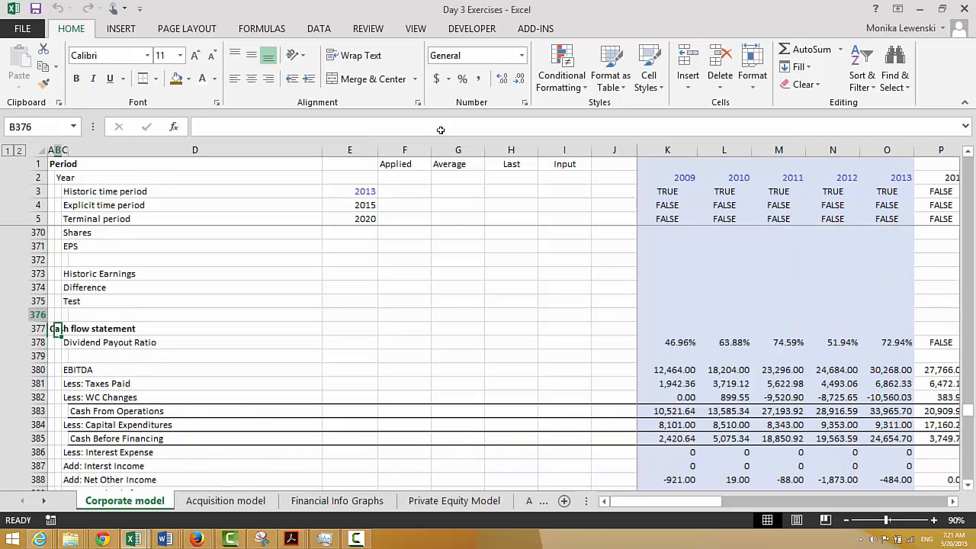
pyautogui.press('Up')
pyautogui.press('Up')
pyautogui.press('Right')
pyautogui.press('Right')
pyautogui.press('Right')
pyautogui.press('Right')
pyautogui.press('Right')
pyautogui.press('Right')
pyautogui.press('Right')
pyautogui.press('Right')
pyautogui.press('Right')
pyautogui.press('Right')
pyautogui.press('Right')
pyautogui.press('Right')
pyautogui.press('Right')
pyautogui.press('Right')
pyautogui.press('Right')
pyautogui.press('Right')
pyautogui.press('Right')
pyautogui.press('Right')
pyautogui.press('Right')
pyautogui.press('Right')
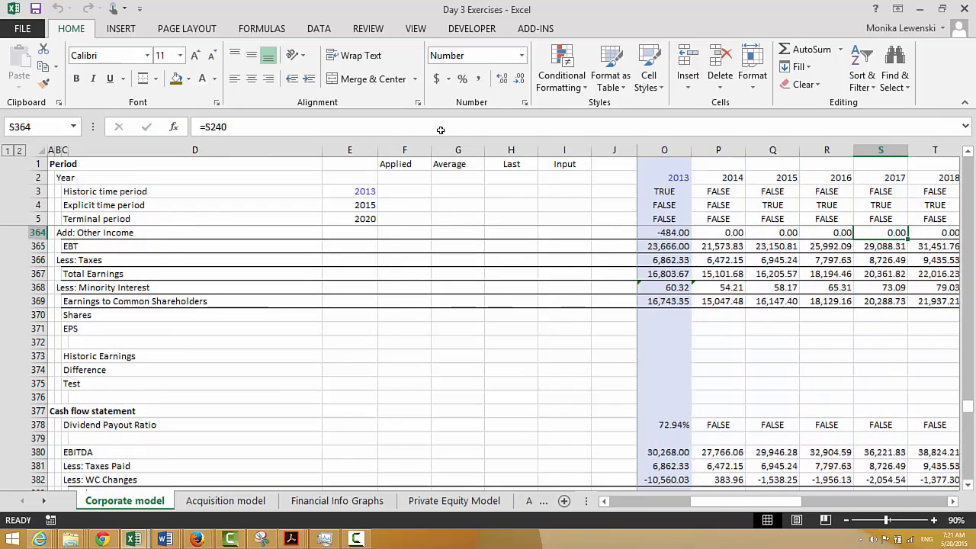
# Examine the cash flow statement rows down to Cash Before Financing for the forecast years 2018 to 2023
pyautogui.press('Down')
pyautogui.press('Down')
pyautogui.press('Down')
pyautogui.press('Down')
pyautogui.press('Down')
pyautogui.press('Down')
pyautogui.press('Down')
pyautogui.press('Down')
pyautogui.press('Down')
pyautogui.press('Down')
pyautogui.press('Down')
pyautogui.press('Down')
pyautogui.press('Down')
pyautogui.press('Down')
pyautogui.press('Down')
pyautogui.press('Down')
pyautogui.press('Down')
pyautogui.press('Down')
pyautogui.press('Down')
pyautogui.press('Down')
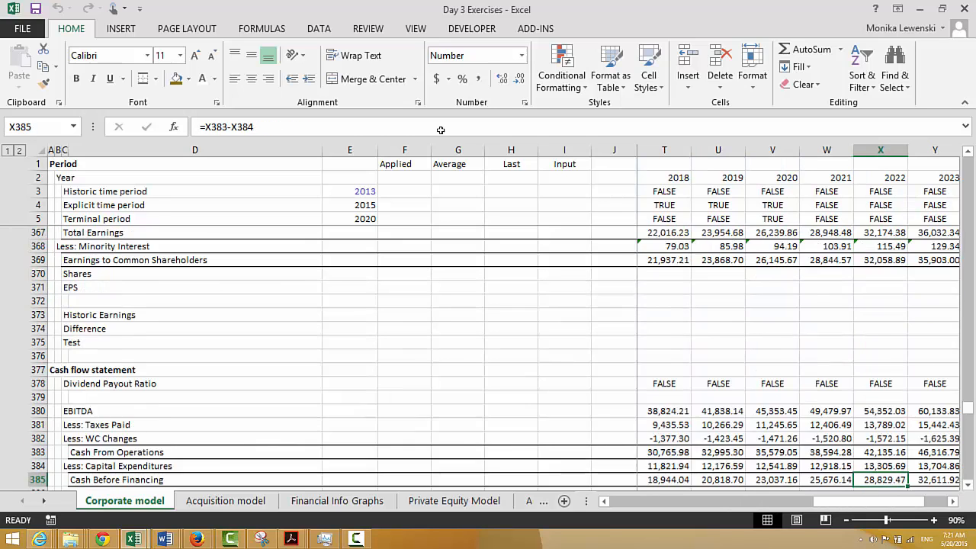
pyautogui.press('Up')
pyautogui.press('Up')
pyautogui.press('Up')
pyautogui.press('Up')
pyautogui.press('Up')
pyautogui.press('Up')
pyautogui.press('Up')
pyautogui.press('Up')
pyautogui.press('Up')
pyautogui.press('Up')
pyautogui.press('Left')
pyautogui.press('Left')
pyautogui.press('Left')
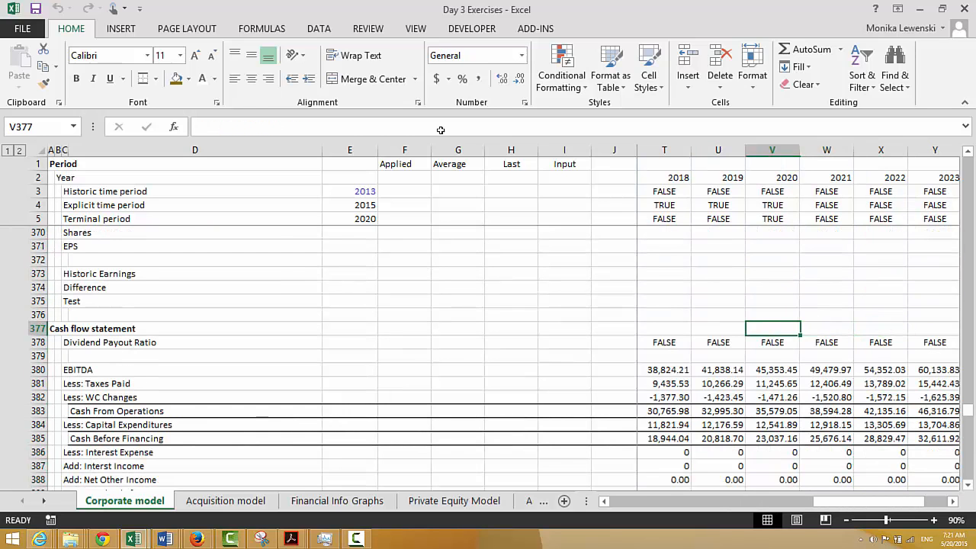
# Review the cash flow statement's Dividend Payout Ratio in row 378 from the forecast years back to 2009
pyautogui.press('Down')
pyautogui.press('Left')
pyautogui.press('Left')
pyautogui.press('Left')
pyautogui.press('Left')
pyautogui.press('Left')
pyautogui.press('Left')
pyautogui.press('Left')
pyautogui.press('Left')
pyautogui.press('Left')
pyautogui.press('Left')
pyautogui.press('Left')
pyautogui.press('Left')
pyautogui.press('Left')
pyautogui.press('Left')
pyautogui.press('Left')
pyautogui.press('Left')
pyautogui.press('Left')
pyautogui.press('Left')
pyautogui.press('Left')
pyautogui.press('Left')
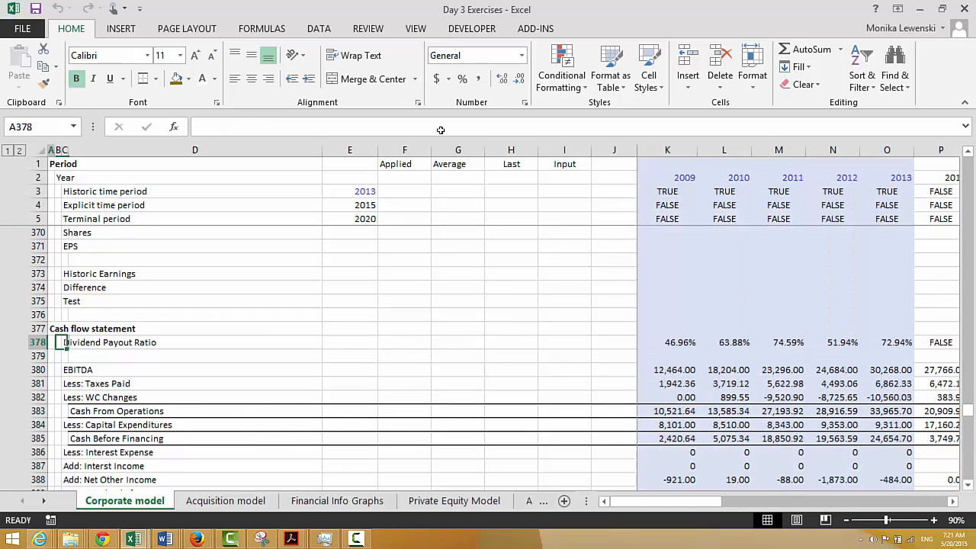
# Look back through the profit and loss, capital expenditure and working capital sections up to the Assumptions section
pyautogui.press('Up')
pyautogui.hotkey('ctrl', 'Up')
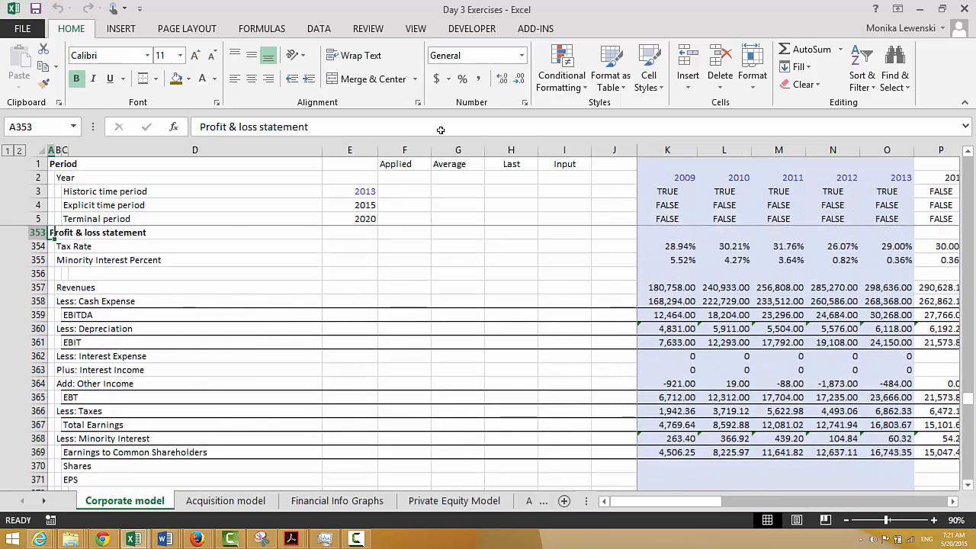
pyautogui.hotkey('ctrl', 'Up')
pyautogui.hotkey('ctrl', 'Up')
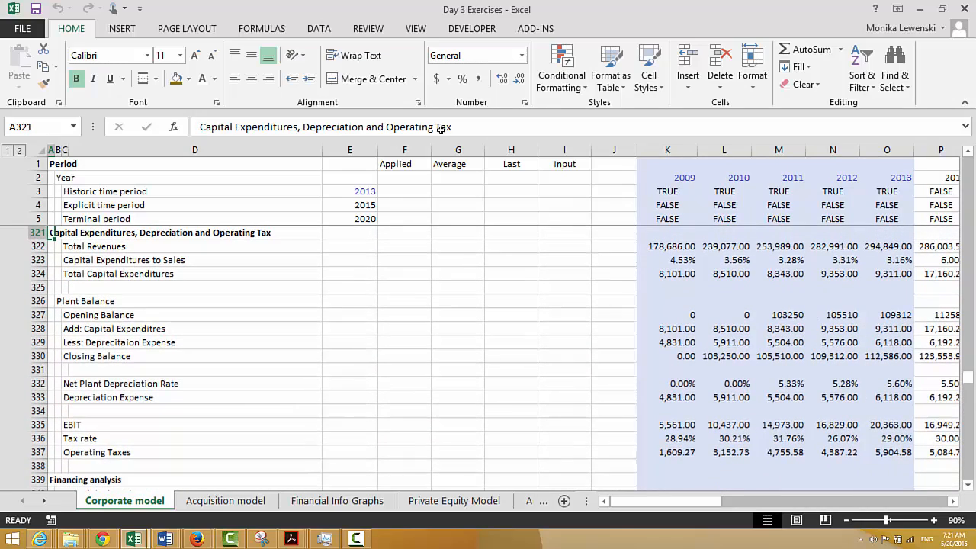
pyautogui.hotkey('ctrl', 'Down')
pyautogui.press('Down')
pyautogui.press('Down')
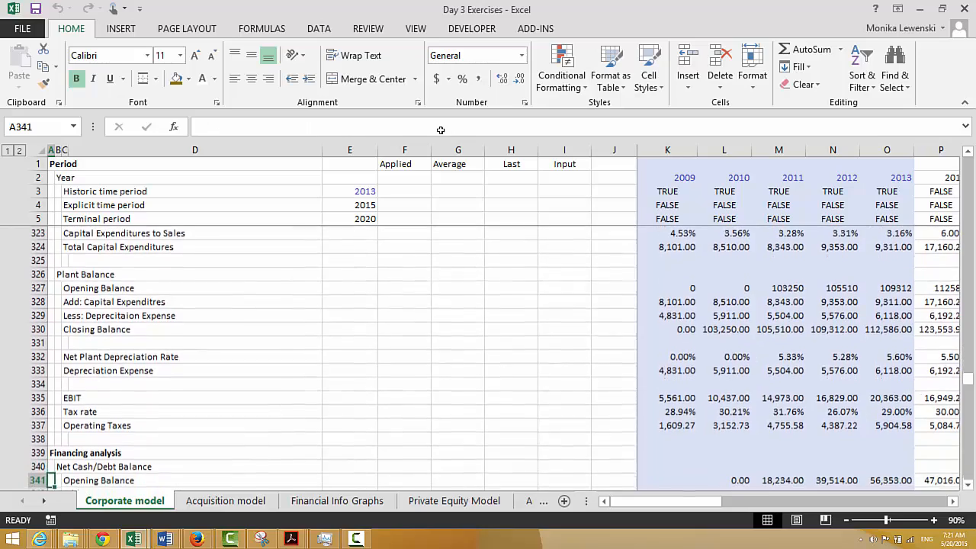
pyautogui.press('Up')
pyautogui.press('Up')
pyautogui.hotkey('ctrl', 'Up')
pyautogui.hotkey('ctrl', 'Up')
pyautogui.hotkey('ctrl', 'Up')
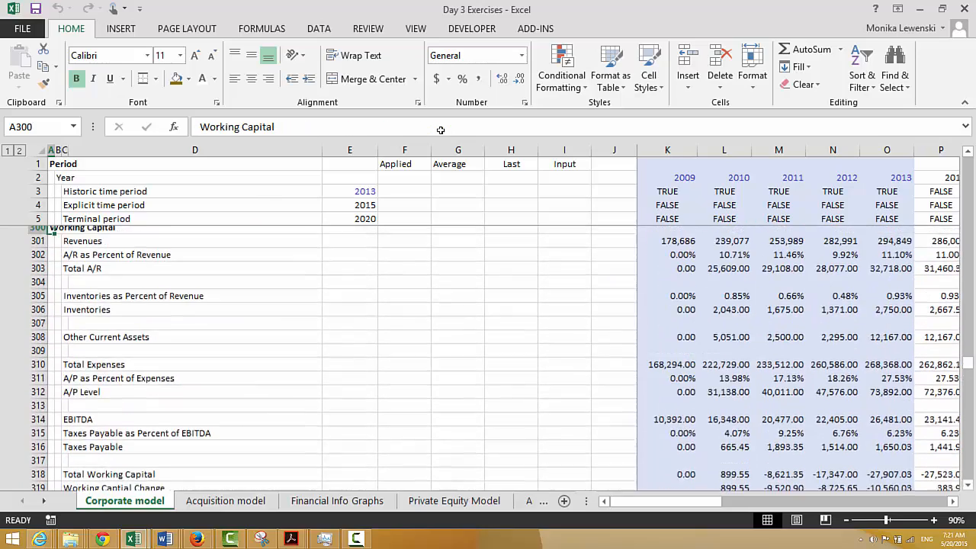
pyautogui.hotkey('ctrl', 'Up')
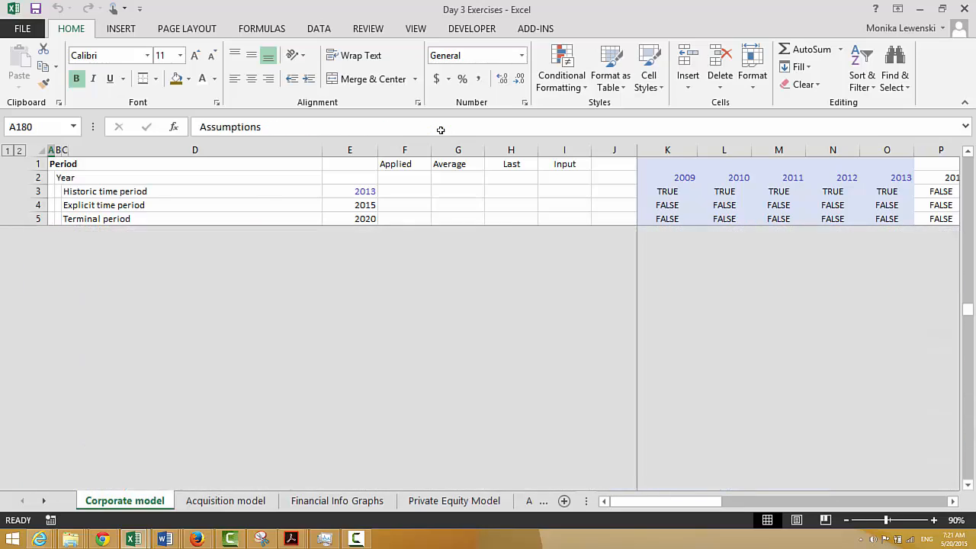
# Look through the Assumptions section for the Financing Assumptions block containing the Dividend Payout Ratio
pyautogui.press('Down')
pyautogui.hotkey('ctrl', 'Down')
pyautogui.hotkey('ctrl', 'Down')
pyautogui.hotkey('ctrl', 'Down')
pyautogui.hotkey('ctrl', 'Down')
pyautogui.hotkey('ctrl', 'Down')
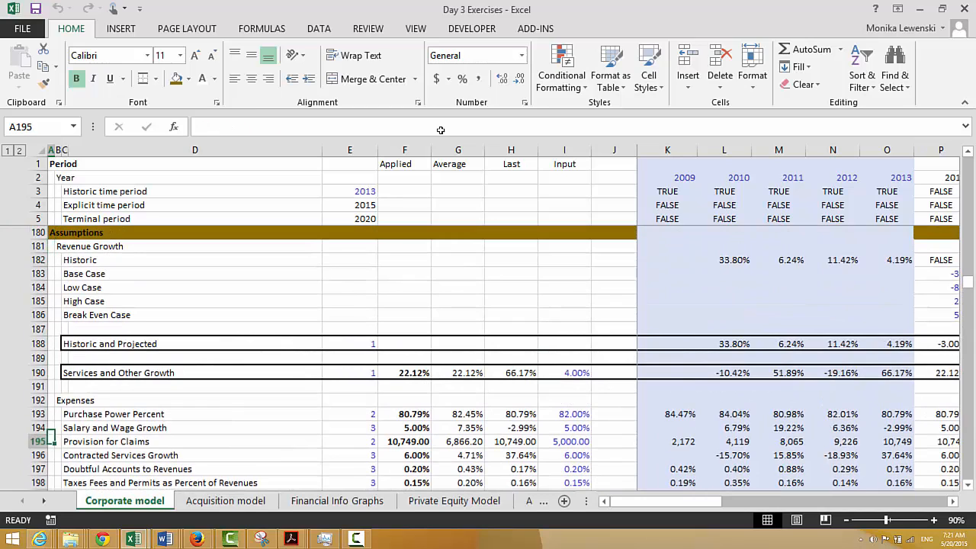
pyautogui.hotkey('ctrl', 'Up')
pyautogui.hotkey('ctrl', 'Up')
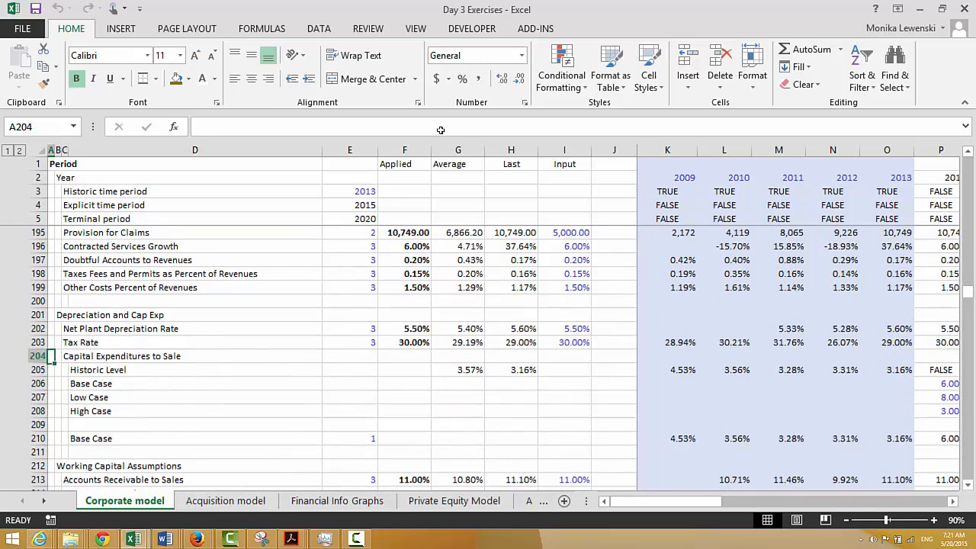
pyautogui.hotkey('ctrl', 'Down')
pyautogui.hotkey('ctrl', 'Down')
pyautogui.hotkey('ctrl', 'Down')
pyautogui.hotkey('ctrl', 'Down')
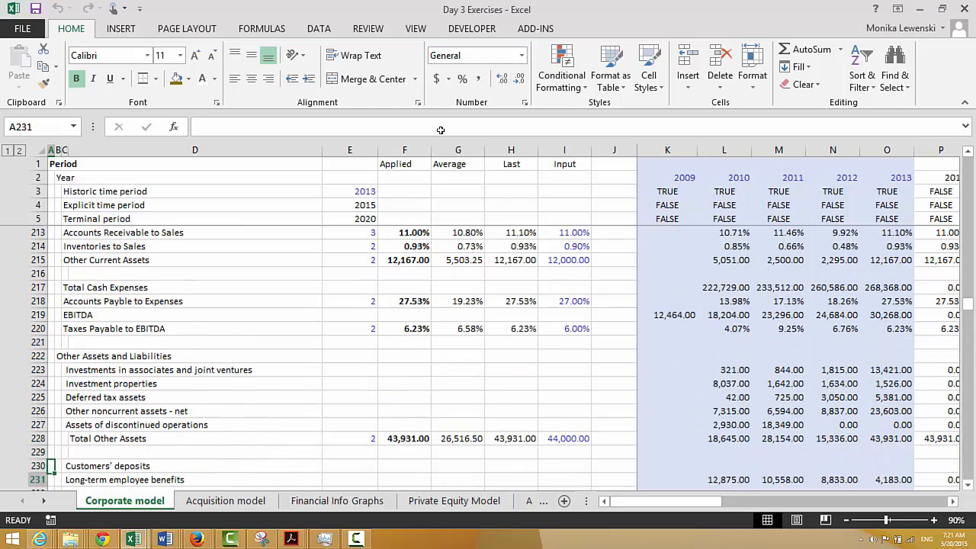
pyautogui.hotkey('ctrl', 'Down')
pyautogui.hotkey('ctrl', 'Down')
pyautogui.press('Down')
pyautogui.press('Down')
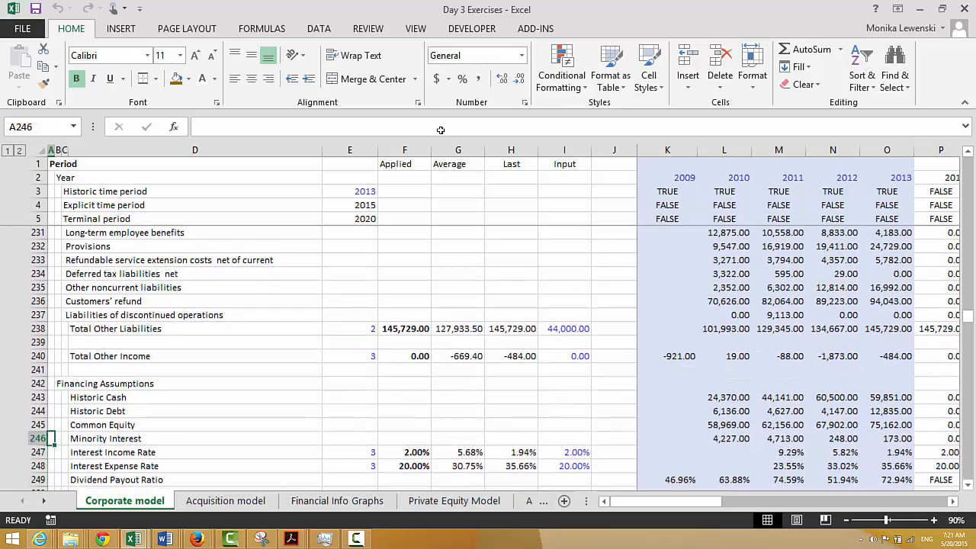
# Check the Interest Expense Rate assumption in row 248 across the historic and forecast years
pyautogui.press('Down')
pyautogui.press('Right')
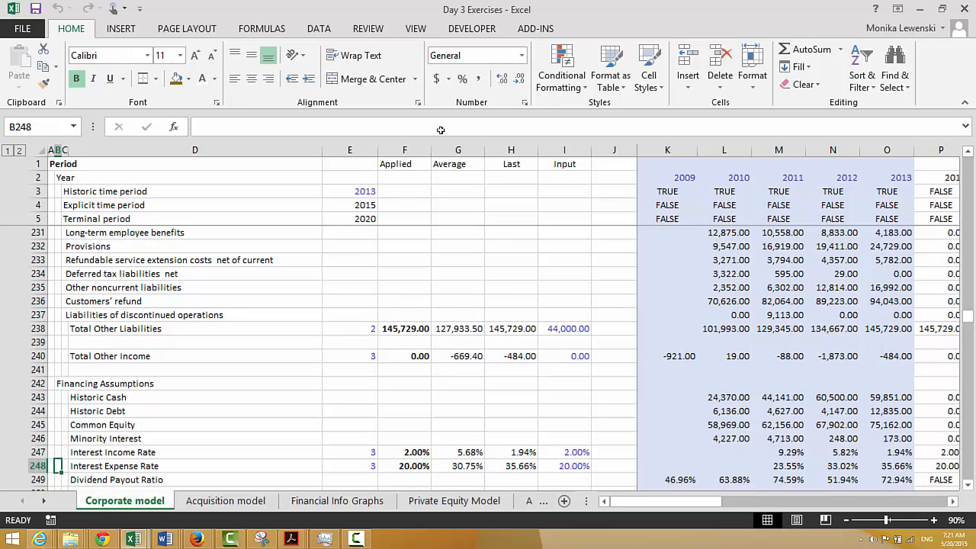
pyautogui.press('Right')
pyautogui.press('Right')
pyautogui.press('Right')
pyautogui.press('Right')
pyautogui.press('Right')
pyautogui.press('Right')
pyautogui.press('Right')
pyautogui.press('Right')
pyautogui.press('Right')
pyautogui.press('Right')
pyautogui.press('Right')
pyautogui.press('Right')
pyautogui.press('Right')
pyautogui.press('Right')
pyautogui.press('Right')
pyautogui.press('Right')
pyautogui.press('Right')
pyautogui.press('Right')
pyautogui.press('Right')
pyautogui.press('Right')
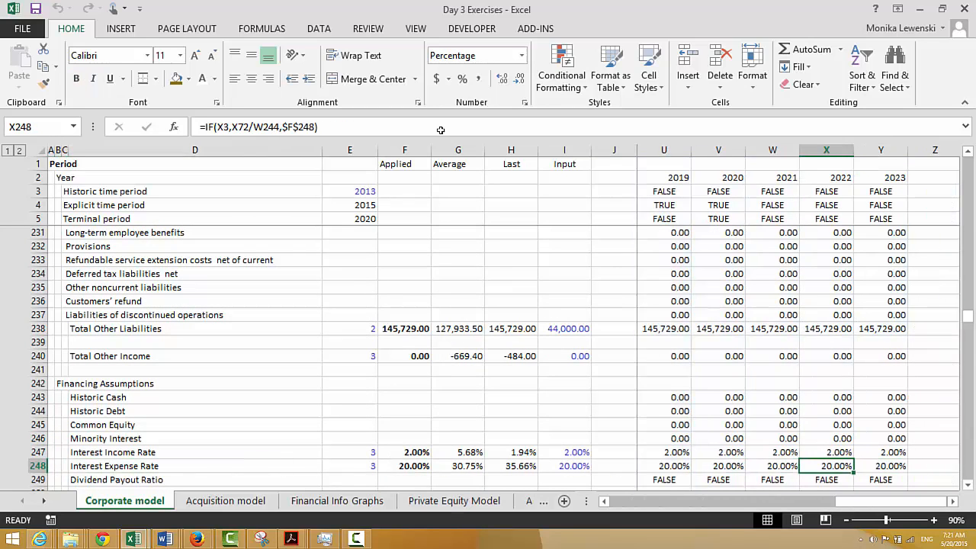
# Check the Dividend Payout Ratio in row 249 from the forecast years back through 2009 to its assumption columns
pyautogui.press('Down')
pyautogui.hotkey('ctrl', 'Left')
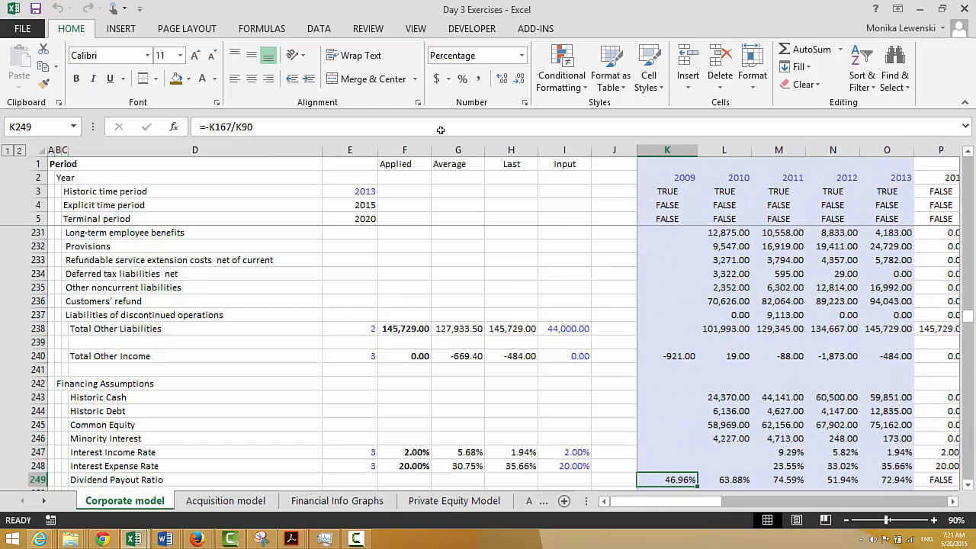
pyautogui.press('Left')
pyautogui.press('Left')
pyautogui.press('Left')
pyautogui.press('Left')
pyautogui.press('Left')
pyautogui.press('Left')
pyautogui.press('Left')
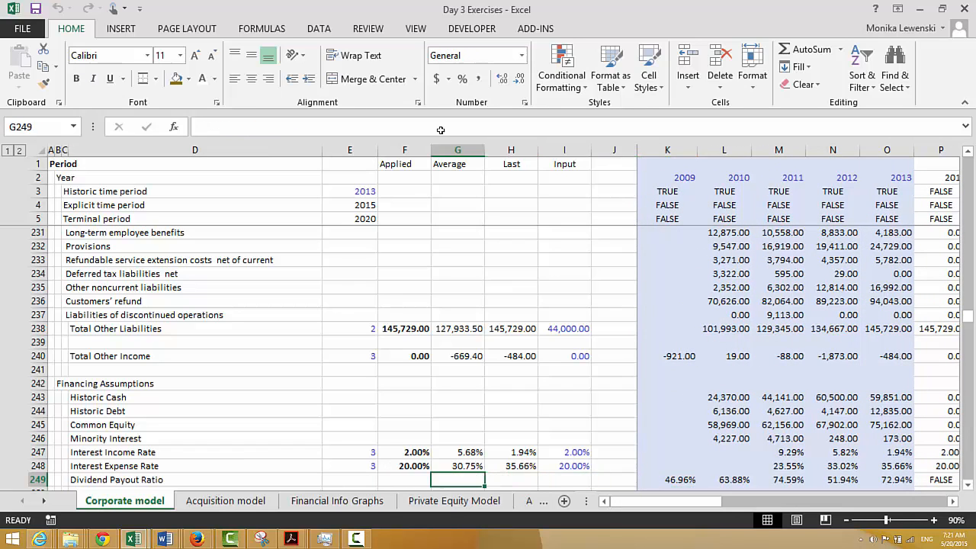
# Review the Interest Expense Rate's code, applied, average, last and input cells in row 248
pyautogui.press('Up')
pyautogui.press('Right')
pyautogui.press('Right')
pyautogui.press('Right')
pyautogui.press('Right')
pyautogui.press('Right')
pyautogui.press('Right')
pyautogui.press('Right')
pyautogui.press('Right')
pyautogui.press('Right')
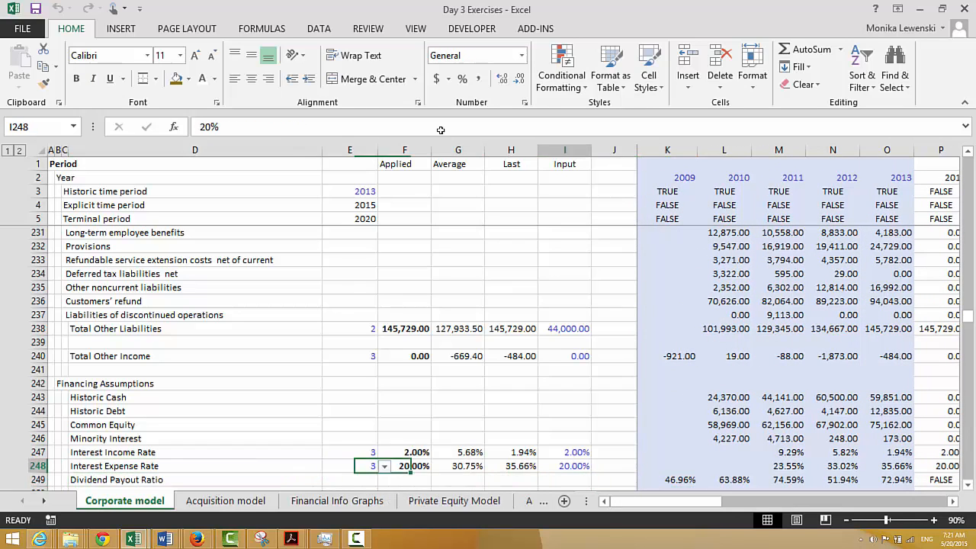
pyautogui.press('Left')
pyautogui.press('Left')
pyautogui.press('Left')
pyautogui.press('Left')
pyautogui.press('Left')
pyautogui.press('Left')
pyautogui.press('Left')
pyautogui.press('Left')
pyautogui.press('Left')
pyautogui.press('Left')
pyautogui.press('Left')
pyautogui.press('Left')
pyautogui.press('Right')
pyautogui.press('Right')
pyautogui.press('Right')
pyautogui.press('Right')
pyautogui.press('Right')
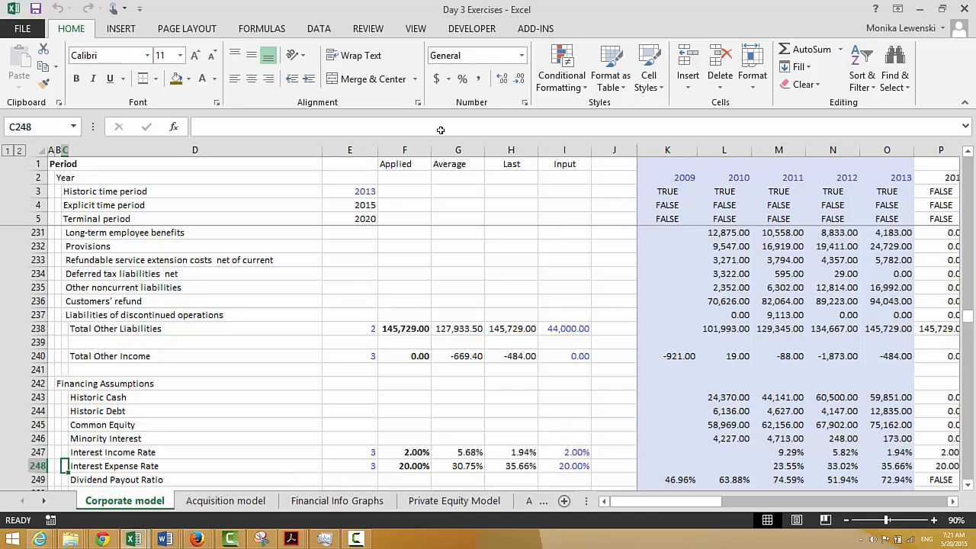
# Fill the Interest Expense Rate's assumption cells E248:I248 down into the Dividend Payout Ratio row
pyautogui.press('Left')
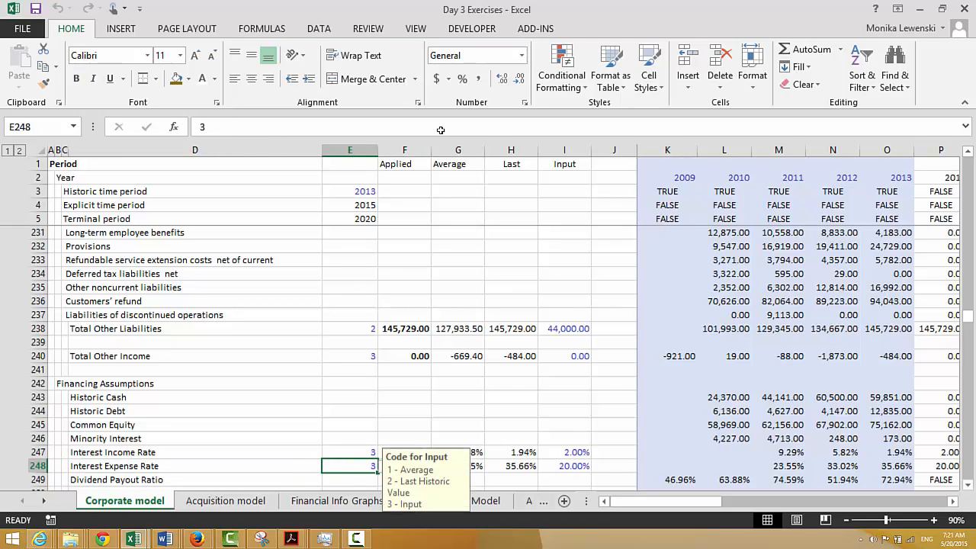
pyautogui.hotkey('shift', 'Right')
pyautogui.hotkey('shift', 'Right')
pyautogui.hotkey('shift', 'Right')
pyautogui.hotkey('shift', 'Right')
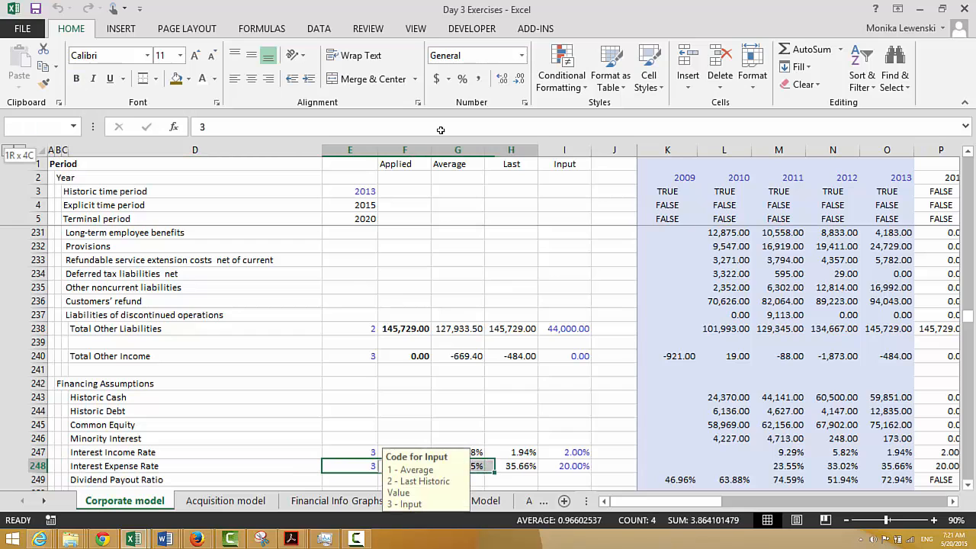
pyautogui.hotkey('shift', 'Down')
pyautogui.hotkey('ctrl', 'd')
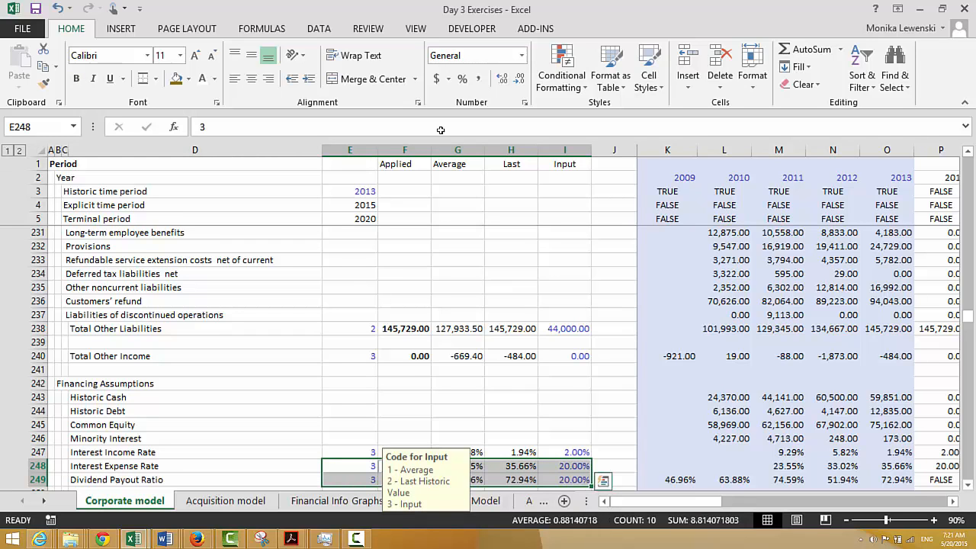
# Check the codes in rows 249 to 251 and the Dividend Payout Ratio's applied formula in F249
pyautogui.press('Down')
pyautogui.press('Down')
pyautogui.press('Down')
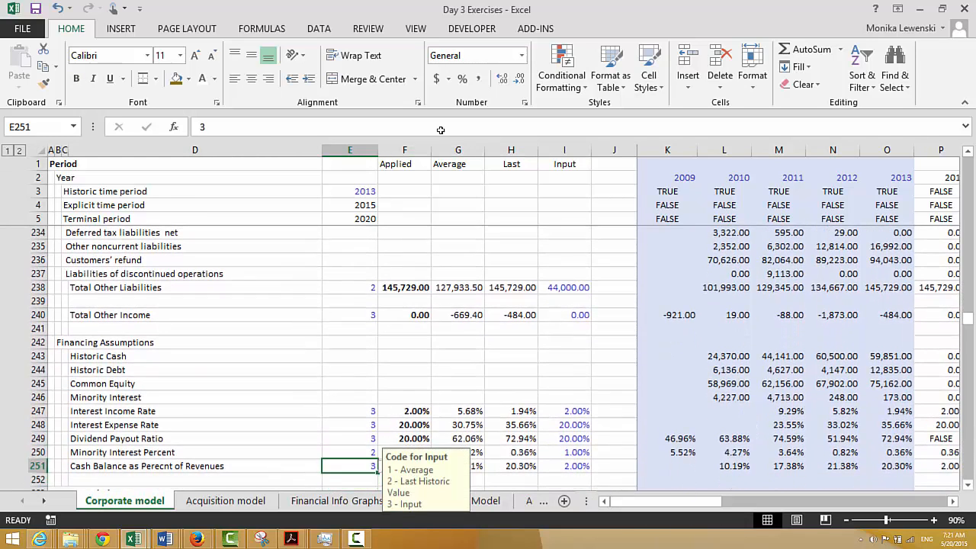
pyautogui.press('Up')
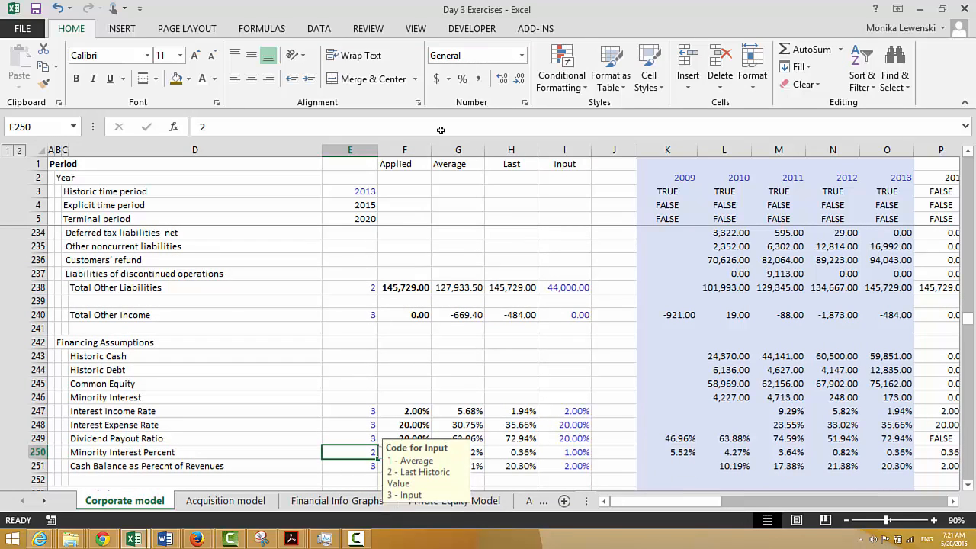
pyautogui.press('Up')
pyautogui.press('Right')
pyautogui.press('Right')
pyautogui.press('Left')
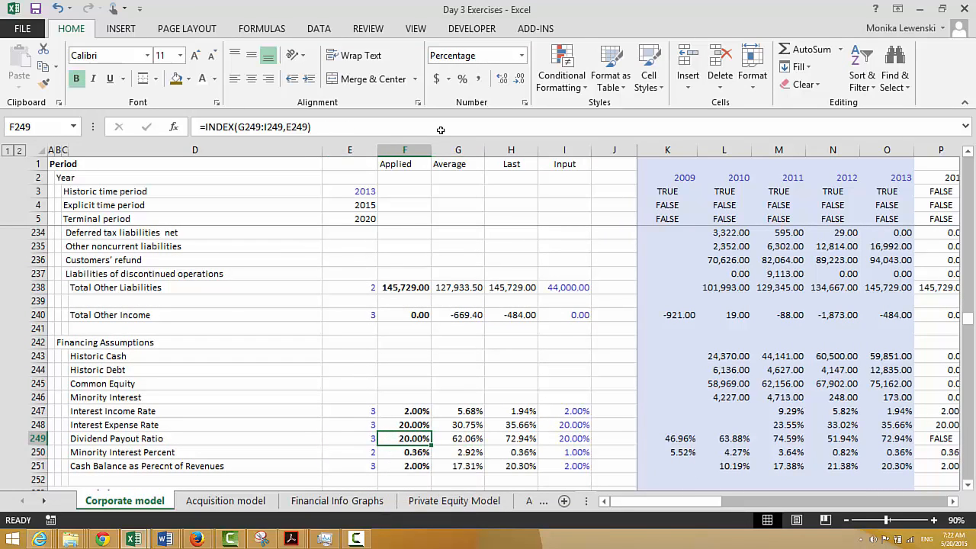
# Set the Dividend Payout Ratio's input assumption in I249 to 70%
pyautogui.press('Right')
pyautogui.press('Right')
pyautogui.press('Right')
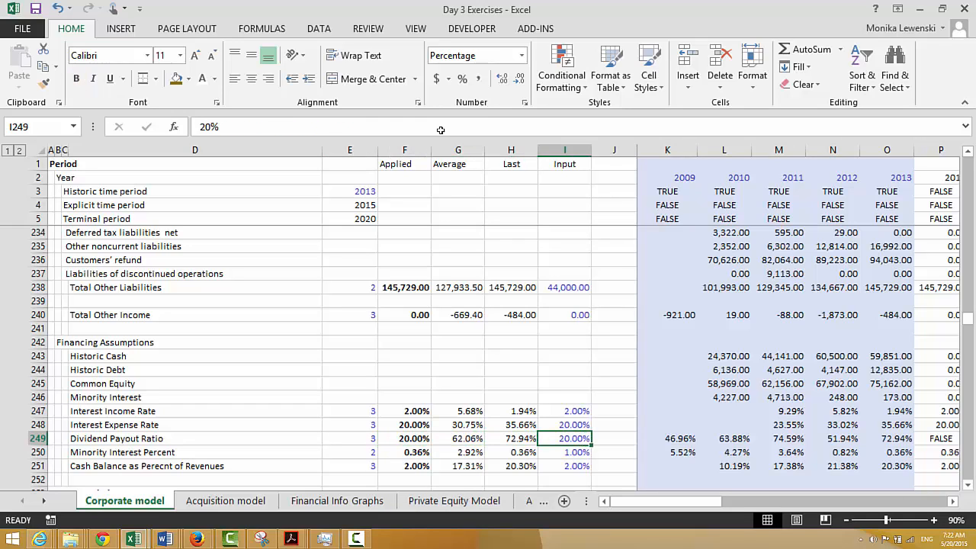
pyautogui.press('Left')
pyautogui.press('Right')
pyautogui.write('70')
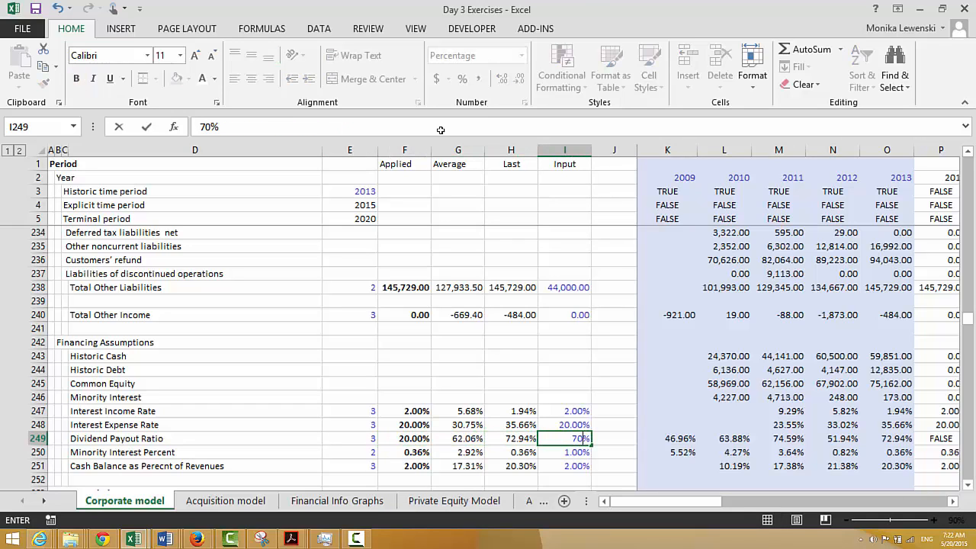
pyautogui.press('Return')
pyautogui.press('Up')
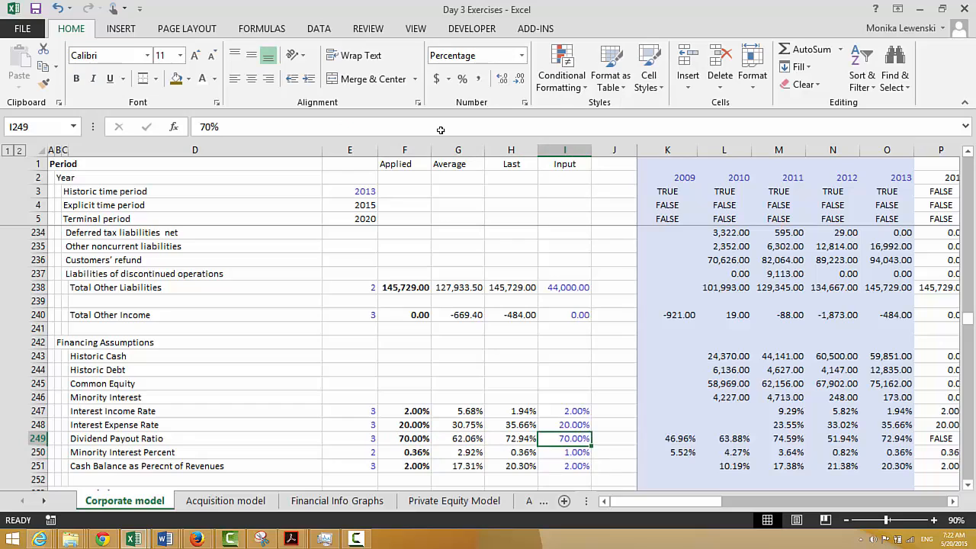
# Rewrite the 2009 dividend payout ratio in K249 as =IF(K3,-K167/K90,$F$249)
pyautogui.press('Right')
pyautogui.press('Right')
pyautogui.press('F2')
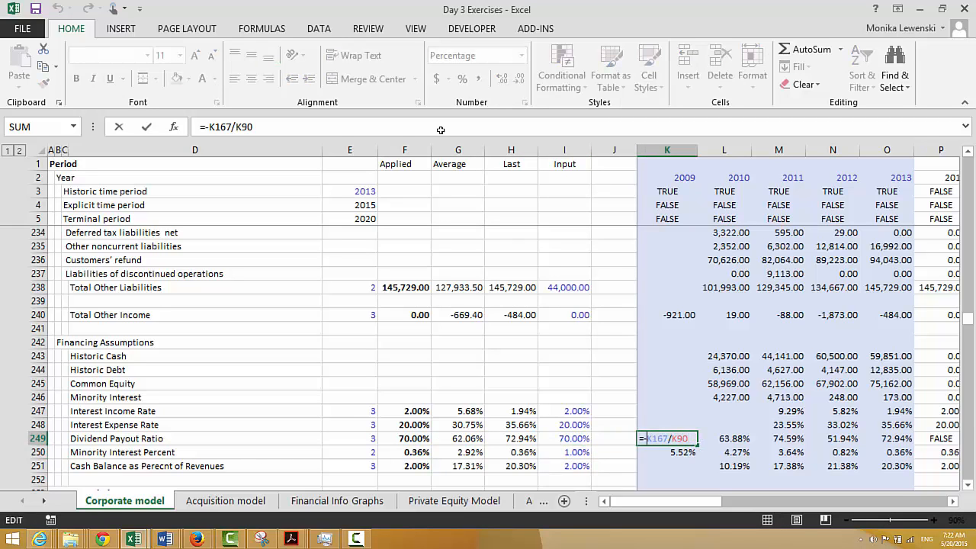
pyautogui.write('if(')
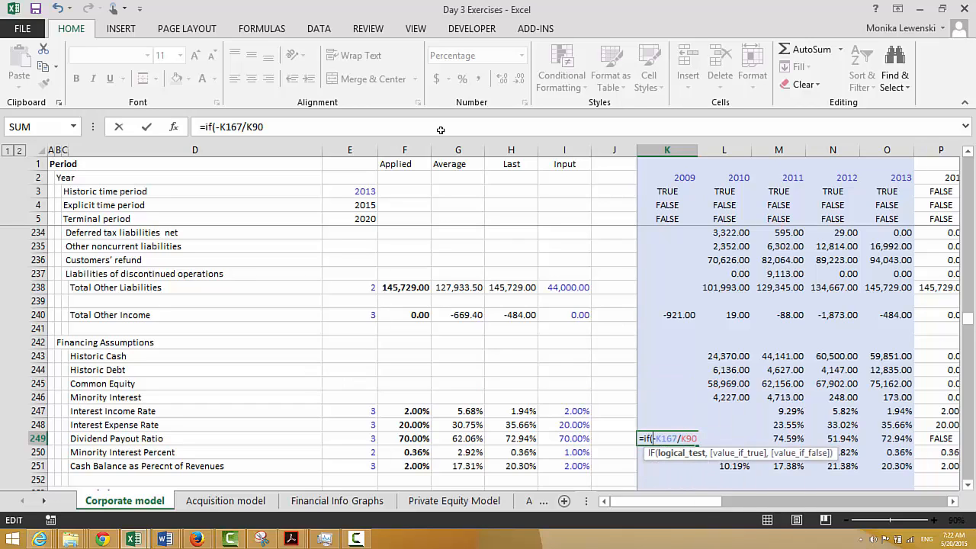
pyautogui.click(668, 191)
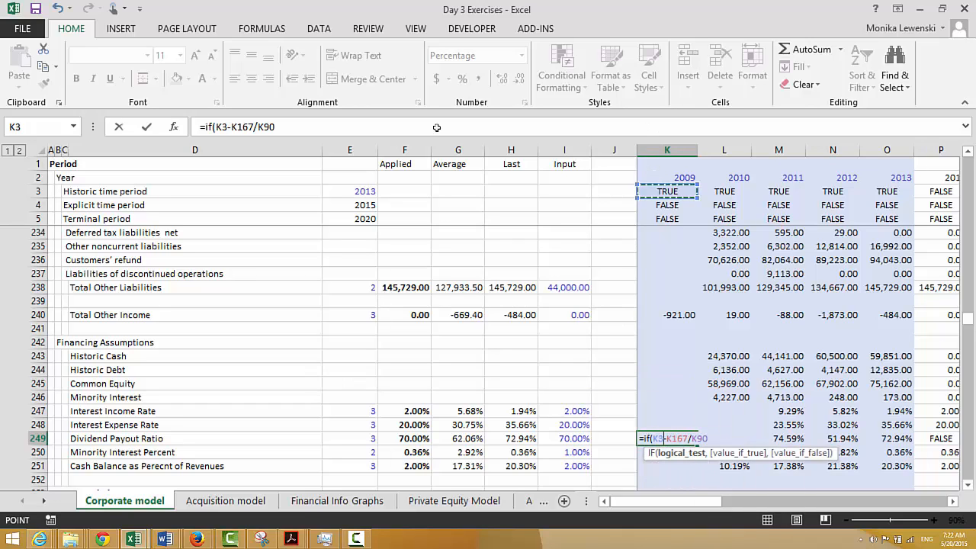
pyautogui.write(',')
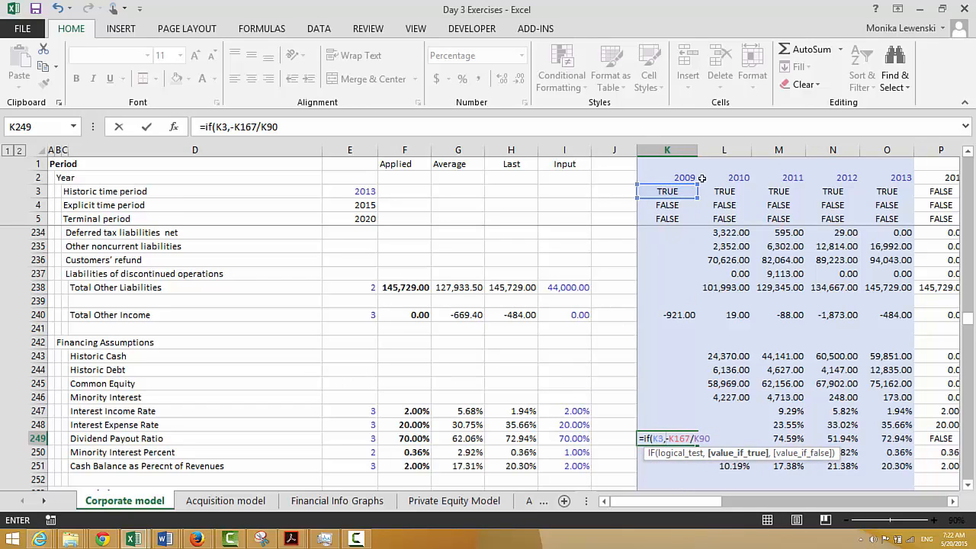
pyautogui.click(422, 124)
pyautogui.write(',')
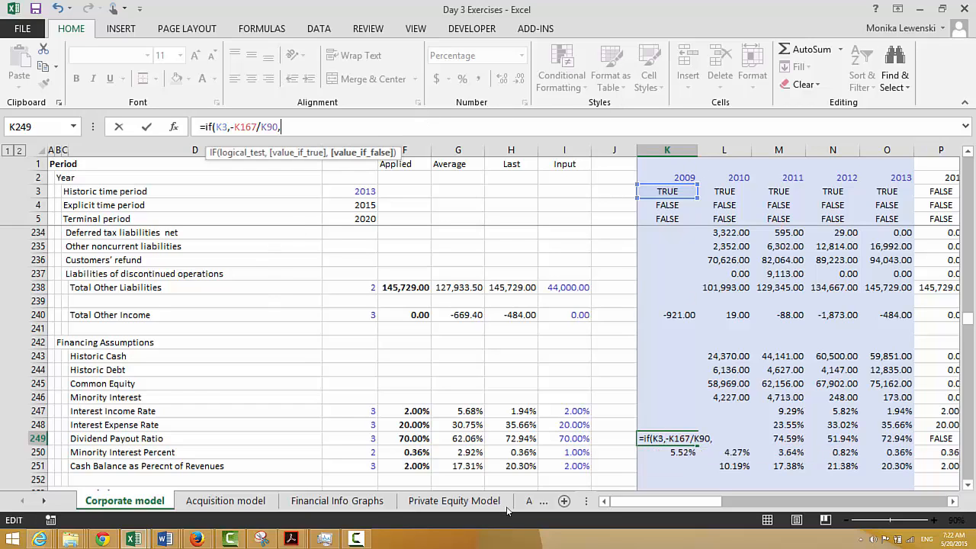
pyautogui.click(401, 436)
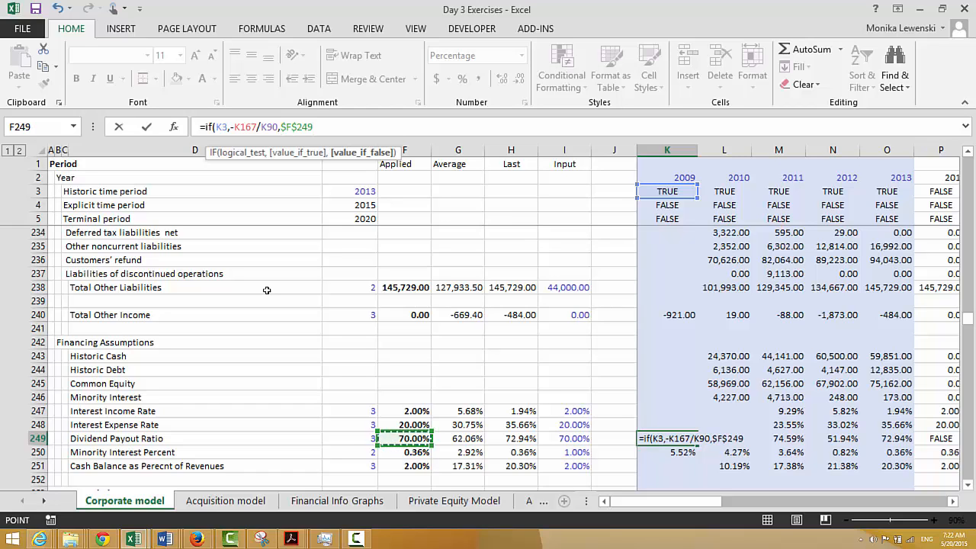
pyautogui.press('Return')
pyautogui.press('Up')
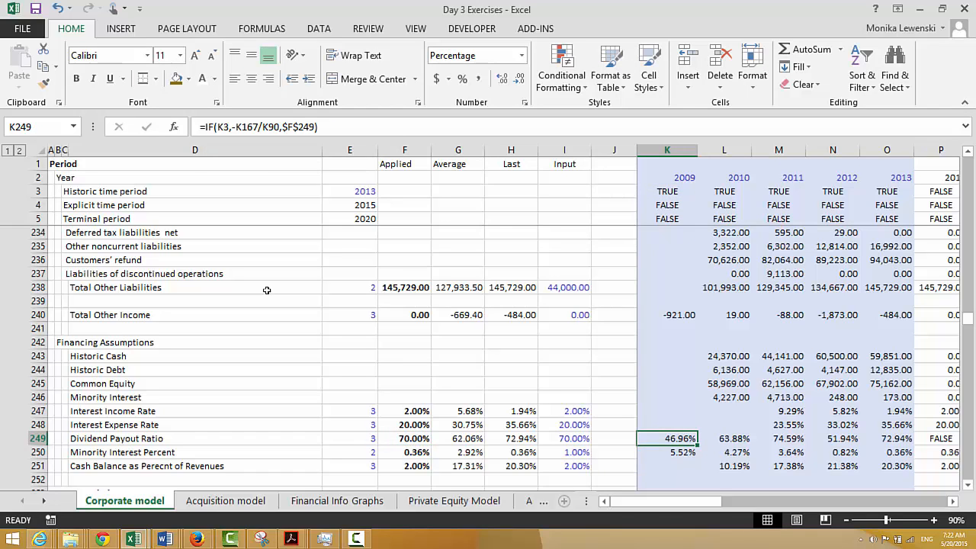
# Copy the dividend payout ratio formula in row 249 across the remaining year columns
pyautogui.hotkey('shift', 'Right')
pyautogui.hotkey('shift', 'Right')
pyautogui.press('Right')
pyautogui.press('Right')
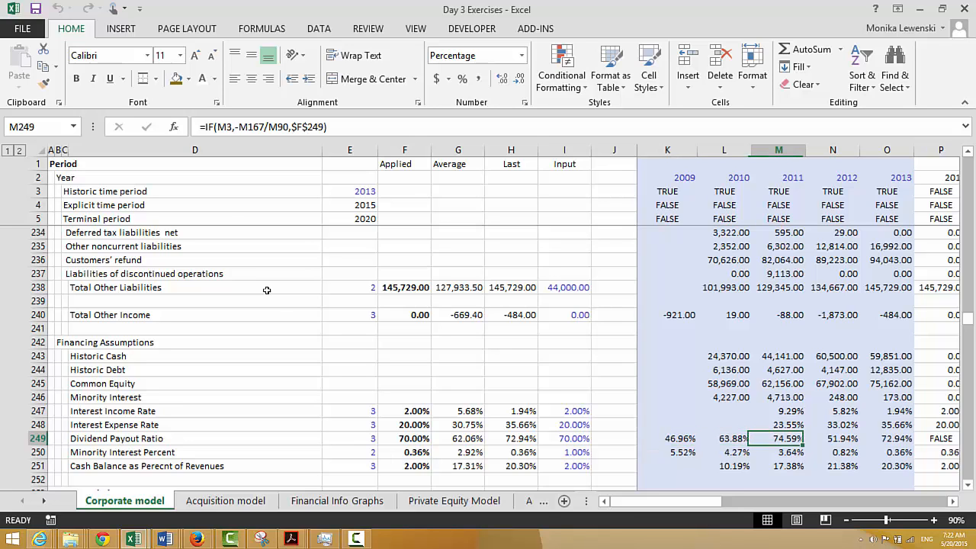
pyautogui.hotkey('ctrl', 'shift', 'Right')
pyautogui.hotkey('ctrl', 'r')
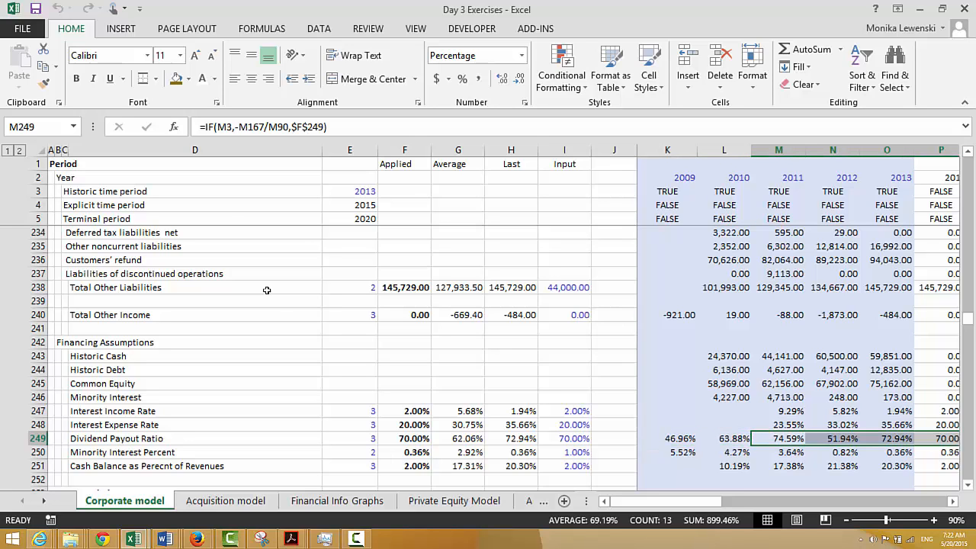
# Review the dividend payout ratio row across the historic and forecast years
pyautogui.press('Right')
pyautogui.press('Right')
pyautogui.press('Right')
pyautogui.press('Right')
pyautogui.press('Right')
pyautogui.press('Right')
pyautogui.press('Right')
pyautogui.press('Right')
pyautogui.press('Left')
pyautogui.press('Left')
pyautogui.press('Left')
pyautogui.press('Left')
pyautogui.press('Left')
pyautogui.press('Left')
pyautogui.press('Left')
pyautogui.press('Left')
pyautogui.press('Left')
pyautogui.press('Left')
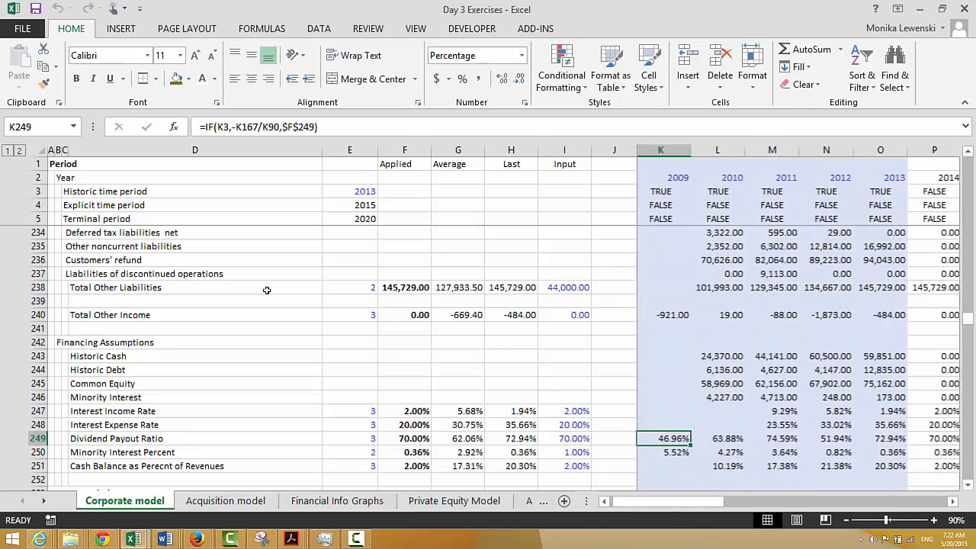
# Go down to the balance sheet section and examine the common equity closing balance across the years through 2023
pyautogui.press('Left')
pyautogui.press('Left')
pyautogui.press('Left')
pyautogui.press('Left')
pyautogui.press('Left')
pyautogui.press('Left')
pyautogui.press('Left')
pyautogui.press('Left')
pyautogui.press('Left')
pyautogui.press('Left')
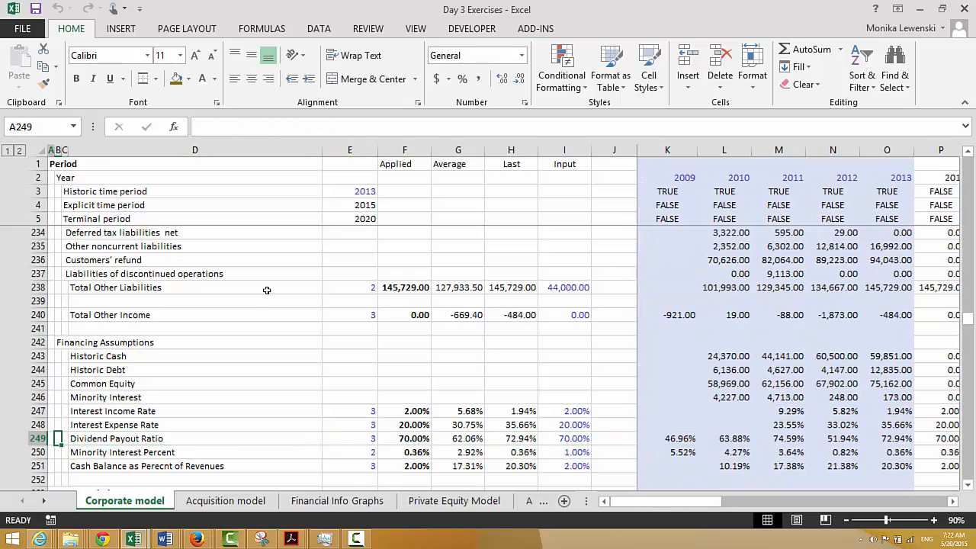
pyautogui.press('pagedown')
pyautogui.press('pagedown')
pyautogui.press('pagedown')
pyautogui.press('pagedown')
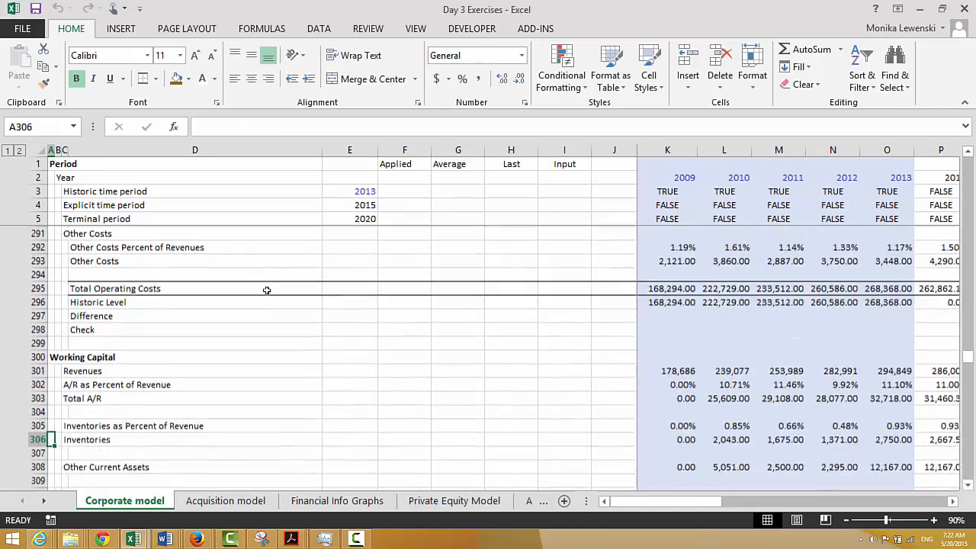
pyautogui.press('pagedown')
pyautogui.press('pagedown')
pyautogui.press('pagedown')
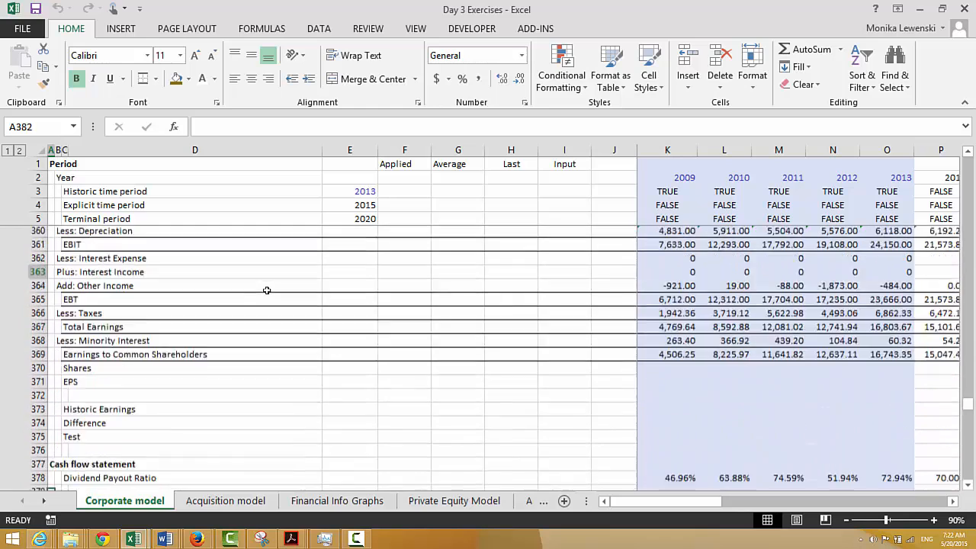
pyautogui.press('pagedown')
pyautogui.press('Up')
pyautogui.press('Up')
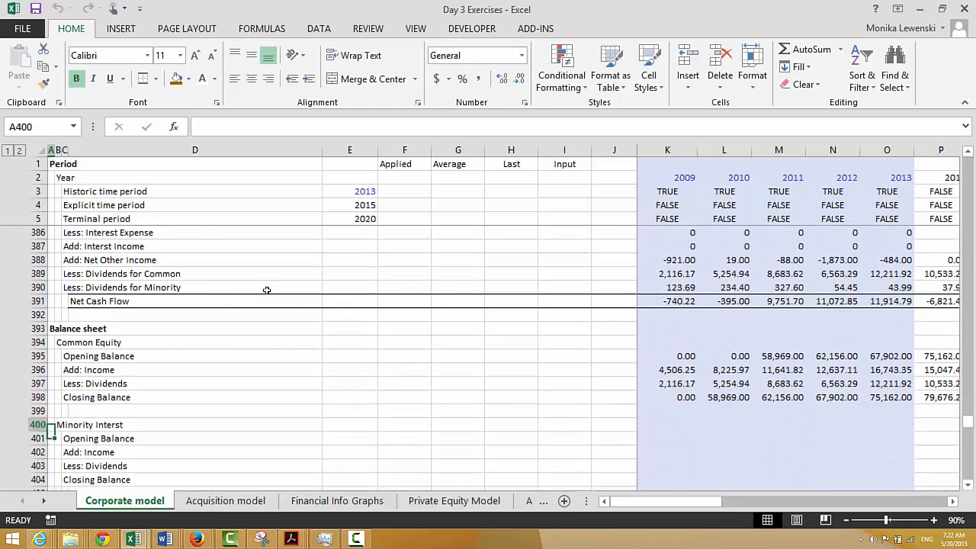
pyautogui.press('Right')
pyautogui.press('Right')
pyautogui.press('Right')
pyautogui.press('Right')
pyautogui.press('Right')
pyautogui.press('Right')
pyautogui.press('Right')
pyautogui.press('Right')
pyautogui.press('Right')
pyautogui.press('Right')
pyautogui.press('Right')
pyautogui.press('Right')
pyautogui.press('Right')
pyautogui.press('Right')
pyautogui.press('Right')
pyautogui.press('Right')
pyautogui.press('Right')
pyautogui.press('Right')
pyautogui.press('Right')
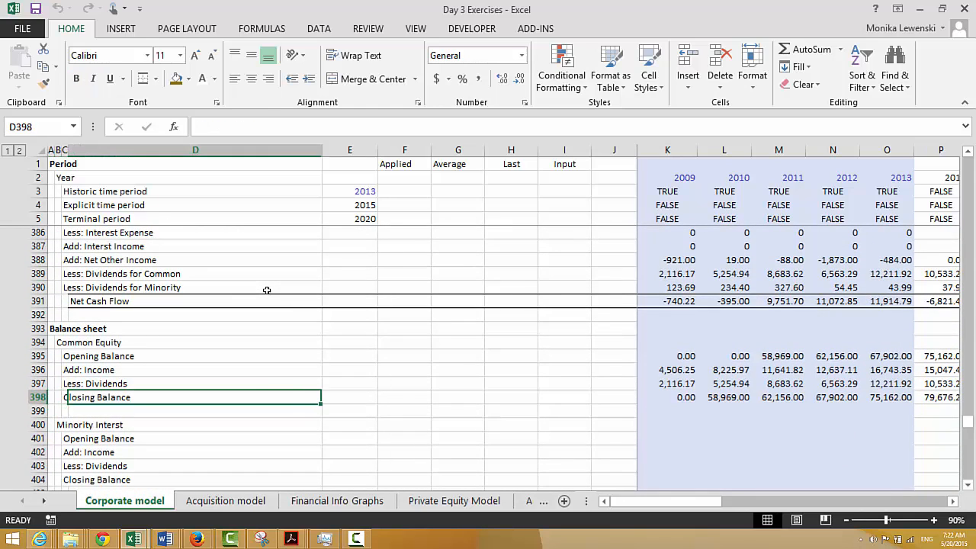
pyautogui.press('Right')
pyautogui.press('Right')
pyautogui.press('Right')
pyautogui.press('Right')
pyautogui.press('Right')
pyautogui.press('Left')
pyautogui.press('Left')
pyautogui.press('Left')
pyautogui.press('Left')
pyautogui.press('Left')
pyautogui.press('Left')
pyautogui.press('Left')
pyautogui.press('Left')
pyautogui.press('Left')
pyautogui.press('Left')
pyautogui.press('Left')
pyautogui.press('Left')
pyautogui.press('Left')
pyautogui.press('Left')
pyautogui.press('Left')
pyautogui.press('Left')
pyautogui.press('Left')
pyautogui.press('Left')
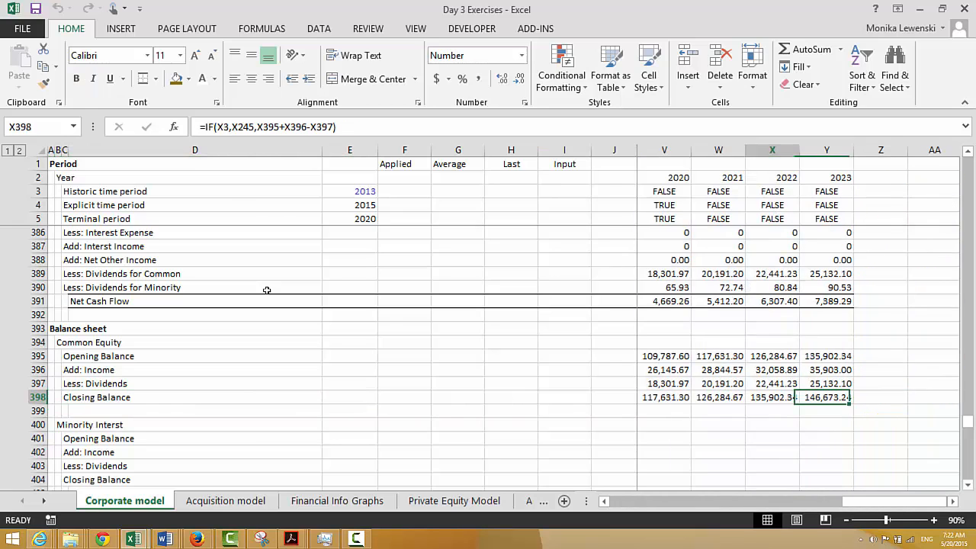
# Link the 2009 minority interest opening balance in K401 to the previous period's closing balance with =J404
pyautogui.press('Down')
pyautogui.press('Down')
pyautogui.press('Down')
pyautogui.press('Right')
pyautogui.press('Right')
pyautogui.press('Right')
pyautogui.press('Right')
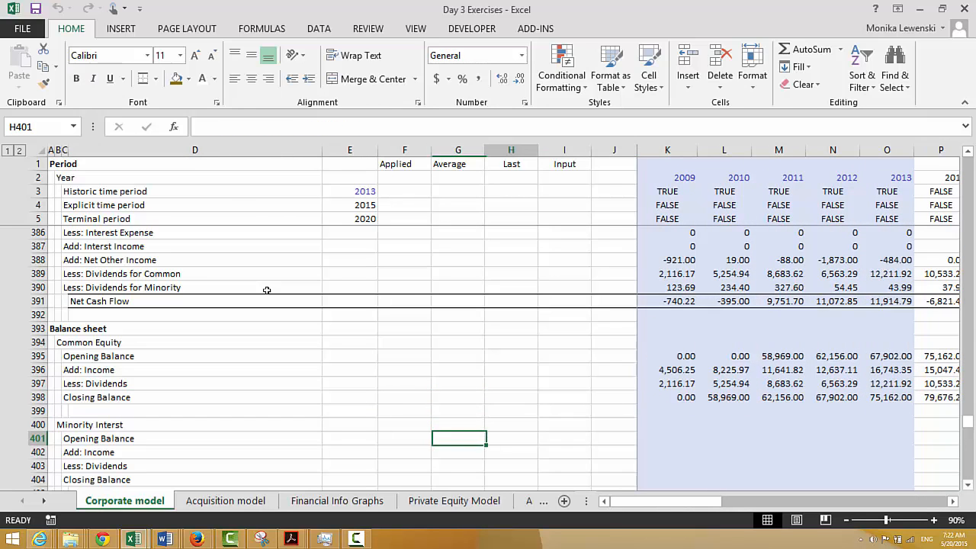
pyautogui.write('=')
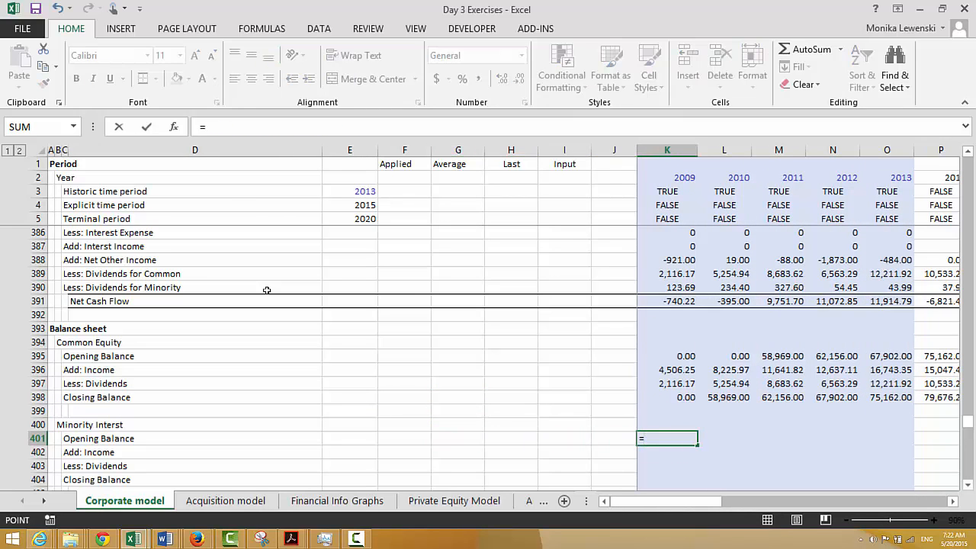
pyautogui.press('Down')
pyautogui.press('Down')
pyautogui.press('Down')
pyautogui.press('Left')
pyautogui.press('Return')
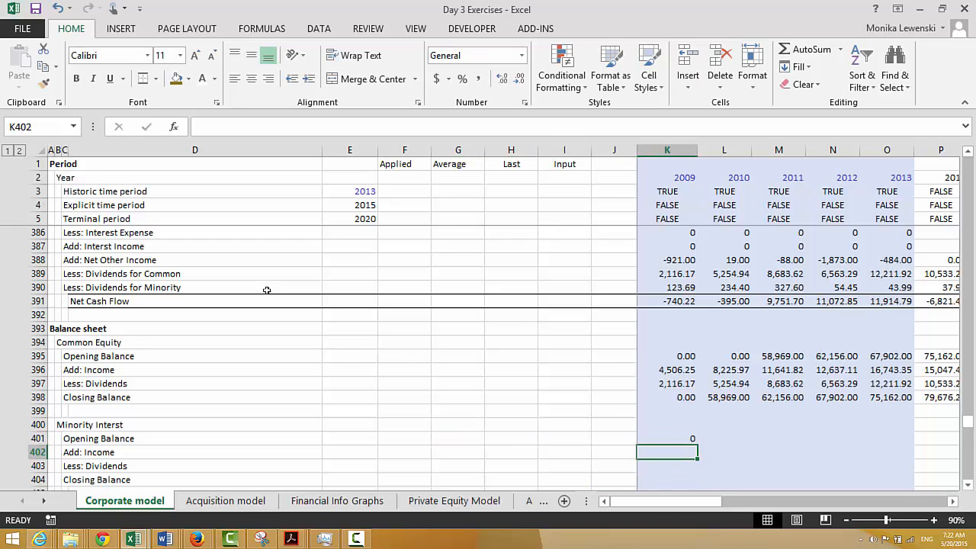
# Format the 2009 minority interest cells K401:K404 as numbers with two decimals
pyautogui.press('Up')
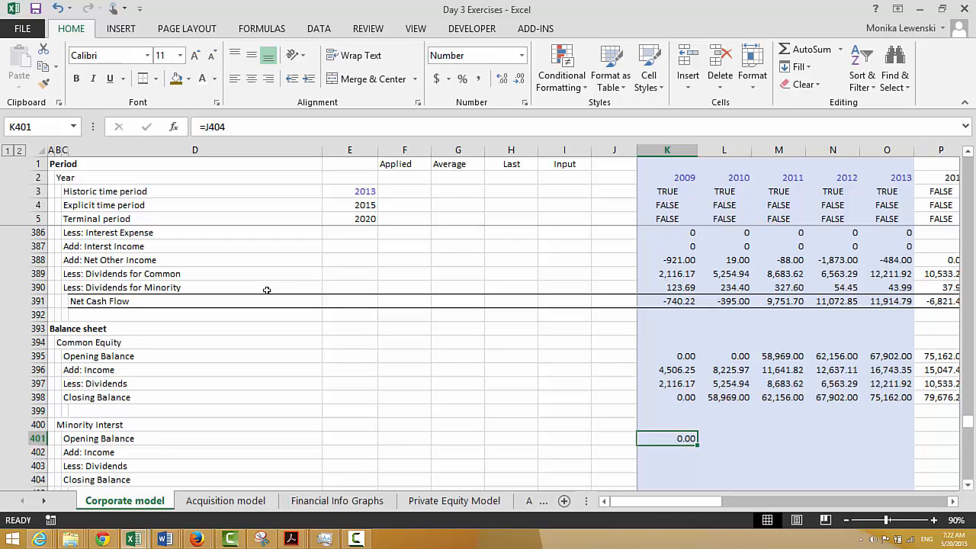
pyautogui.hotkey('shift', 'Down')
pyautogui.hotkey('shift', 'Down')
pyautogui.hotkey('shift', 'Down')
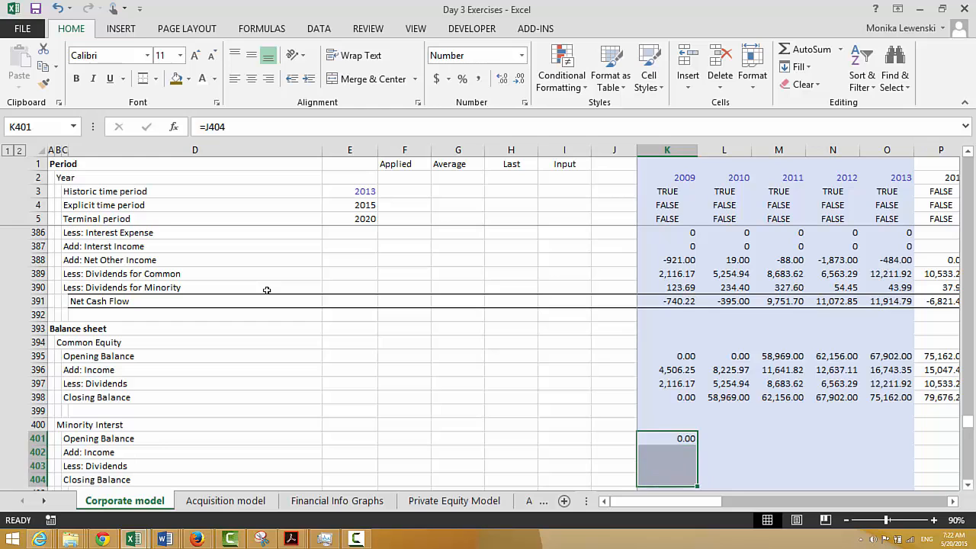
# Link the 2009 minority interest income in K402 to the profit and loss minority interest line with =K368
pyautogui.press('Down')
pyautogui.press('Down')
pyautogui.press('Up')
pyautogui.write('=')
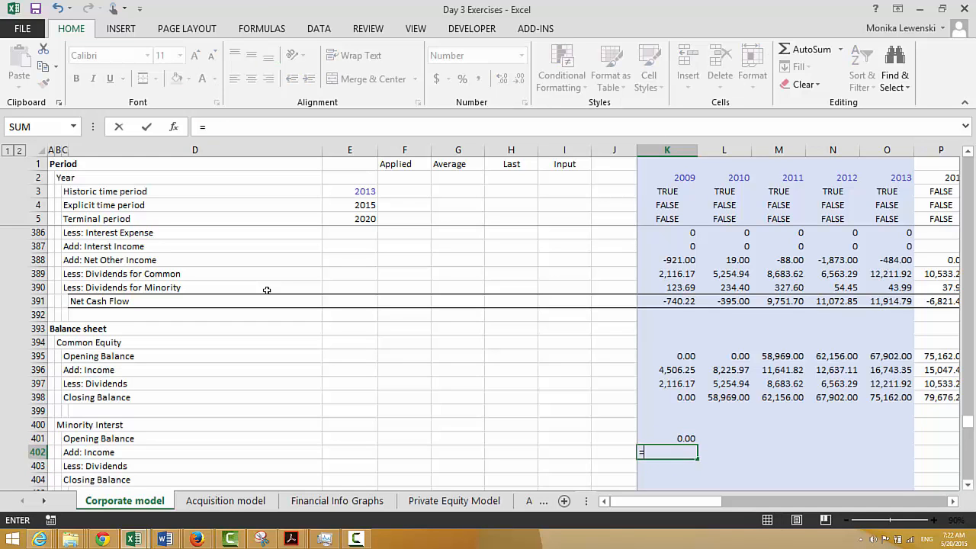
pyautogui.press('Up')
pyautogui.press('Up')
pyautogui.press('Up')
pyautogui.press('Up')
pyautogui.press('Up')
pyautogui.press('Up')
pyautogui.press('Up')
pyautogui.press('Up')
pyautogui.press('Up')
pyautogui.press('Up')
pyautogui.press('Up')
pyautogui.press('Up')
pyautogui.press('Up')
pyautogui.press('Up')
pyautogui.press('Up')
pyautogui.press('Up')
pyautogui.press('Up')
pyautogui.press('Up')
pyautogui.press('Up')
pyautogui.press('Up')
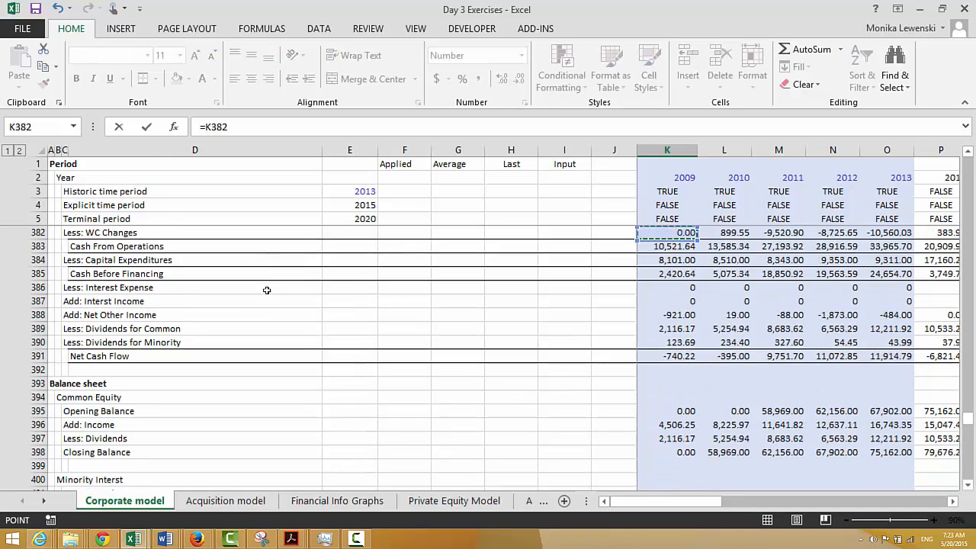
pyautogui.press('Up')
pyautogui.press('Up')
pyautogui.press('Up')
pyautogui.press('Up')
pyautogui.press('Up')
pyautogui.press('Up')
pyautogui.press('Up')
pyautogui.press('Up')
pyautogui.press('Up')
pyautogui.press('Up')
pyautogui.press('Up')
pyautogui.press('Up')
pyautogui.press('Up')
pyautogui.press('Up')
pyautogui.press('Up')
pyautogui.press('Up')
pyautogui.press('Up')
pyautogui.press('Up')
pyautogui.press('Up')
pyautogui.press('Up')
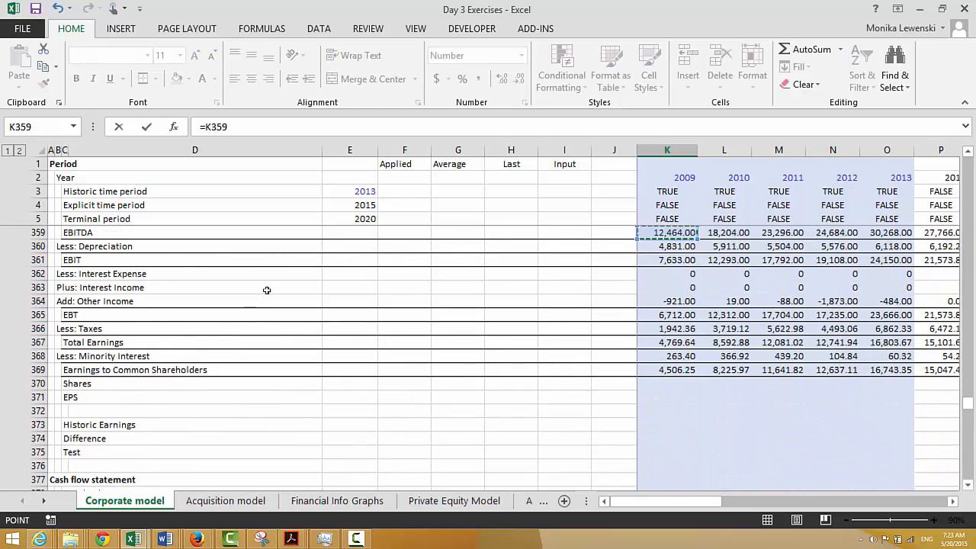
pyautogui.press('Up')
pyautogui.press('Up')
pyautogui.press('Up')
pyautogui.press('Up')
pyautogui.press('Up')
pyautogui.press('Up')
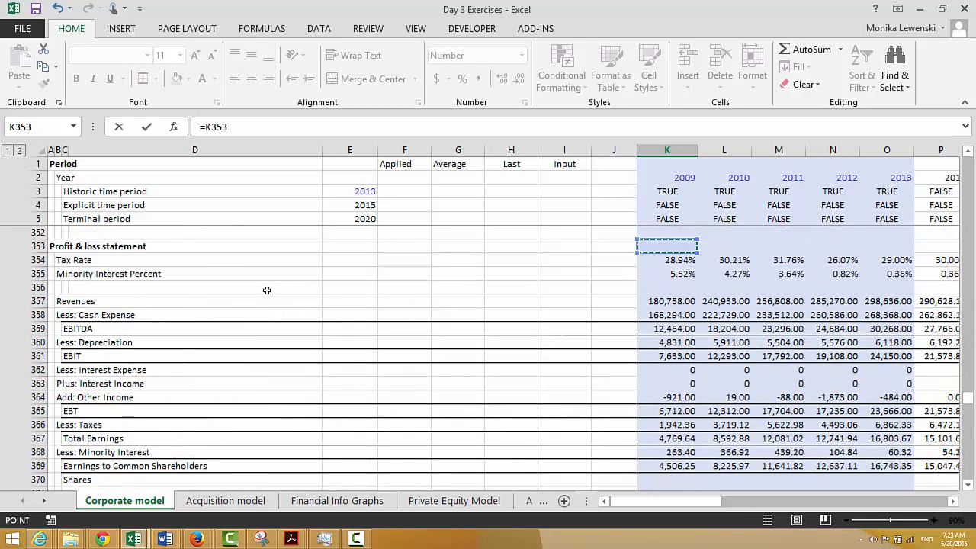
pyautogui.press('Down')
pyautogui.press('Down')
pyautogui.press('Down')
pyautogui.press('Down')
pyautogui.press('Down')
pyautogui.press('Down')
pyautogui.press('Down')
pyautogui.press('Down')
pyautogui.press('Down')
pyautogui.press('Down')
pyautogui.press('Down')
pyautogui.press('Down')
pyautogui.press('Down')
pyautogui.press('Down')
pyautogui.press('Down')
pyautogui.press('Return')
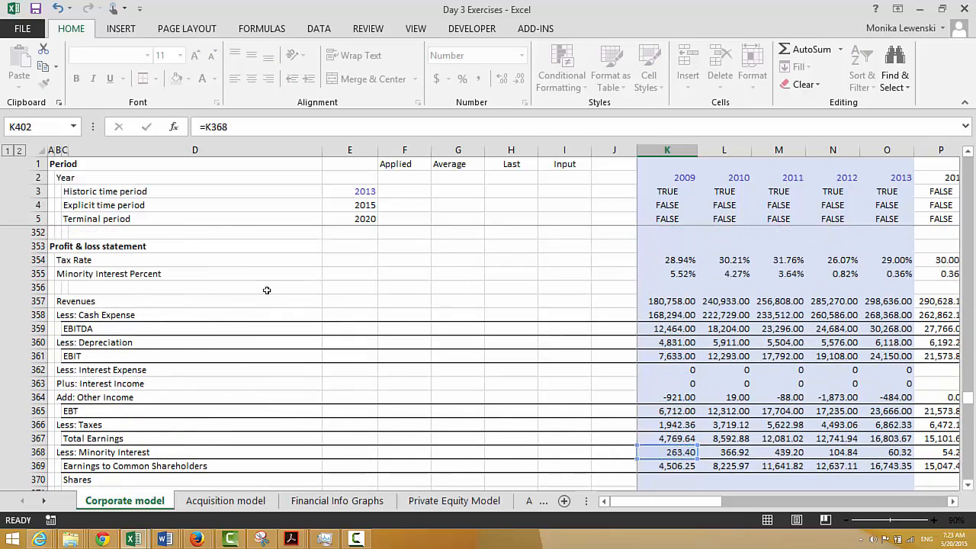
# Link the 2009 minority interest dividends in K403 to the cash flow statement's dividends for minority with =K390
pyautogui.write('=')
pyautogui.press('Up')
pyautogui.press('Up')
pyautogui.press('Up')
pyautogui.press('Up')
pyautogui.press('Up')
pyautogui.press('Up')
pyautogui.press('Up')
pyautogui.press('Up')
pyautogui.press('Up')
pyautogui.press('Up')
pyautogui.press('Up')
pyautogui.press('Up')
pyautogui.press('Up')
pyautogui.press('Up')
pyautogui.press('Up')
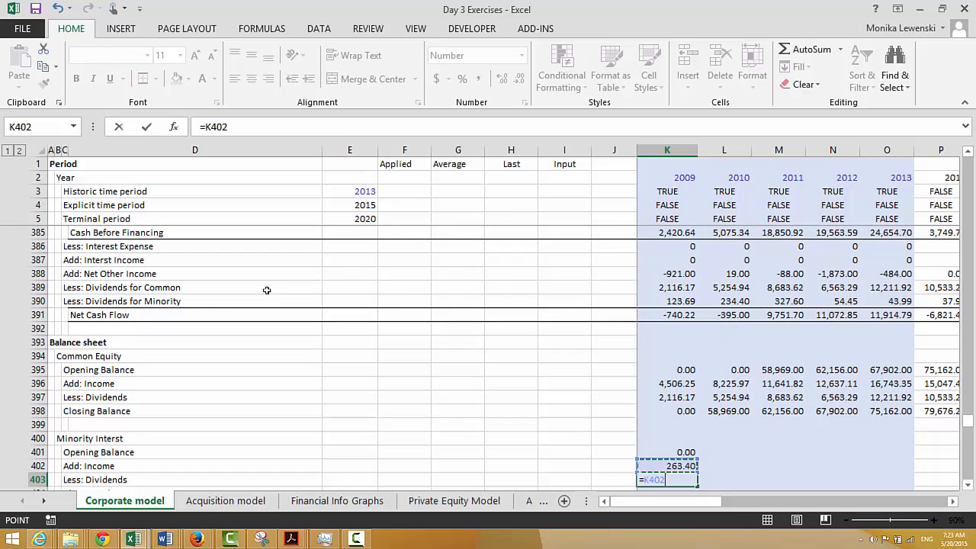
pyautogui.press('Down')
pyautogui.press('Down')
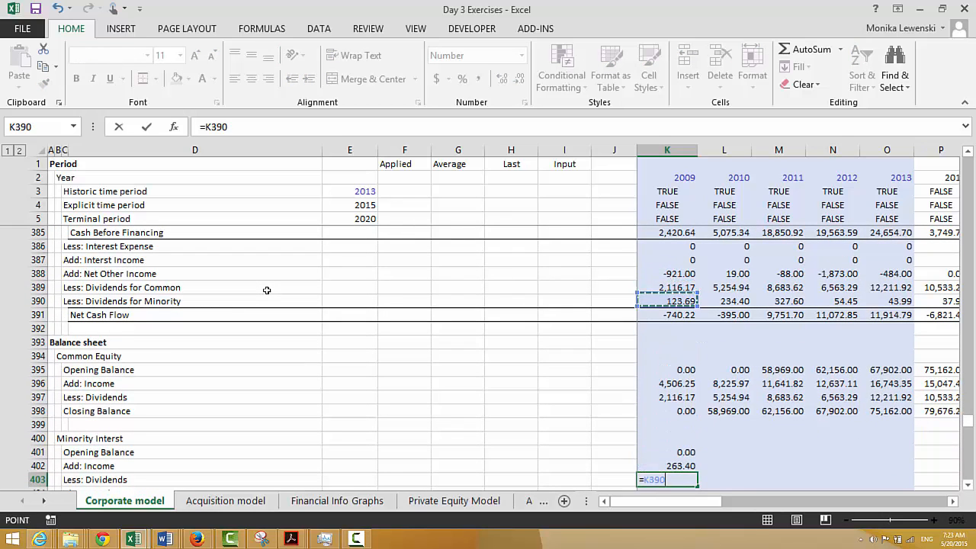
pyautogui.press('Return')
# Begin the 2009 minority interest closing balance in K404 as an IF formula testing K3 and returning K103 when true
pyautogui.write('=')
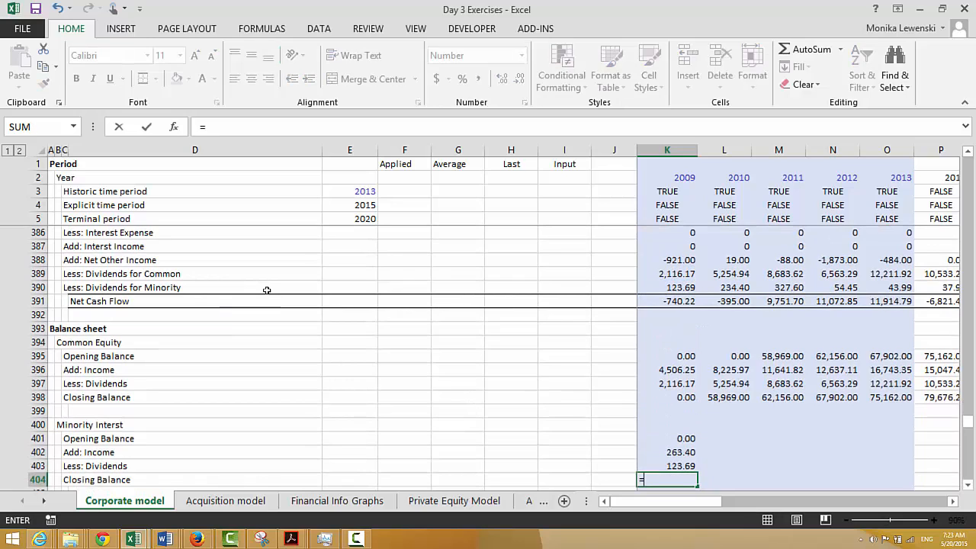
pyautogui.write('if(')
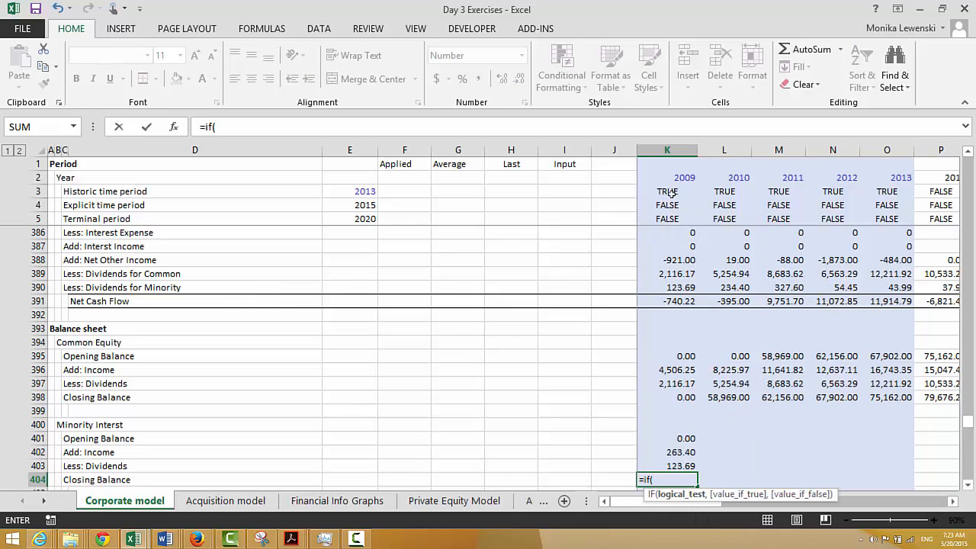
pyautogui.write('K3,')
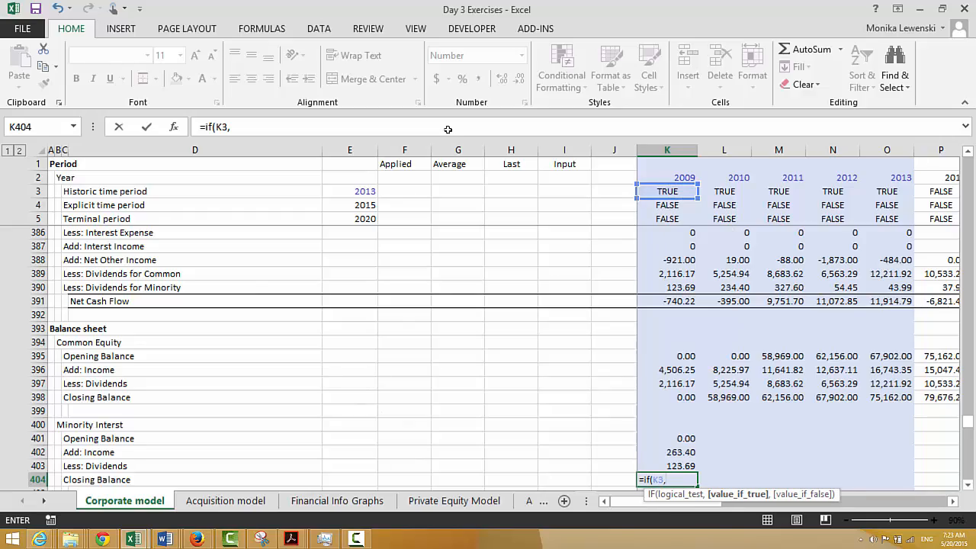
pyautogui.press('Up')
pyautogui.press('Up')
pyautogui.press('Up')
pyautogui.press('Up')
pyautogui.press('Up')
pyautogui.press('Up')
pyautogui.press('Up')
pyautogui.press('Up')
pyautogui.press('Up')
pyautogui.press('Up')
pyautogui.press('Up')
pyautogui.press('Up')
pyautogui.press('Up')
pyautogui.press('Up')
pyautogui.press('Up')
pyautogui.press('Up')
pyautogui.press('Up')
pyautogui.press('Up')
pyautogui.press('Up')
pyautogui.press('Up')
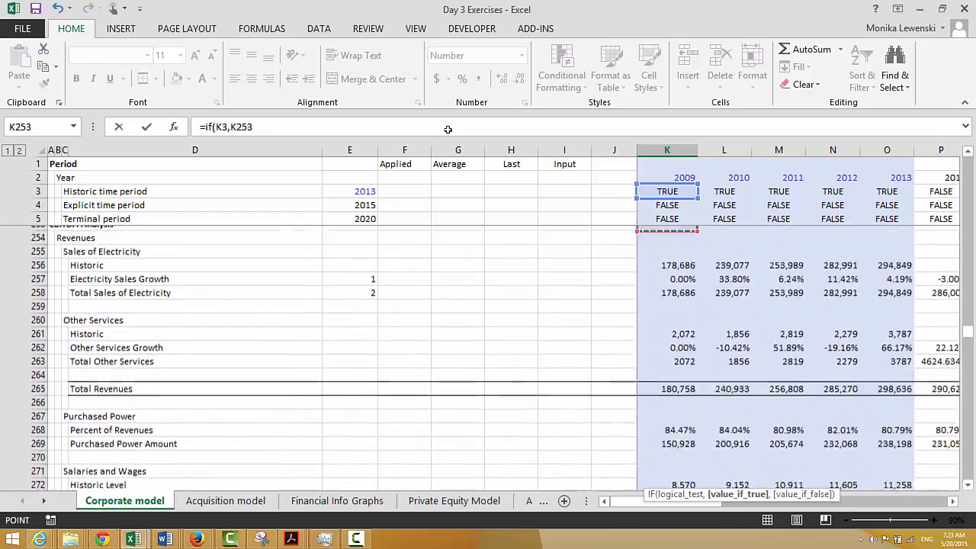
pyautogui.press('Up')
pyautogui.press('Up')
pyautogui.press('Up')
pyautogui.press('Up')
pyautogui.press('Up')
pyautogui.press('Up')
pyautogui.press('Up')
pyautogui.press('Up')
pyautogui.press('Up')
pyautogui.press('Up')
pyautogui.press('Up')
pyautogui.press('Up')
pyautogui.press('Up')
pyautogui.press('Up')
pyautogui.press('Up')
pyautogui.press('Up')
pyautogui.press('Up')
pyautogui.press('Up')
pyautogui.press('Up')
pyautogui.press('Up')
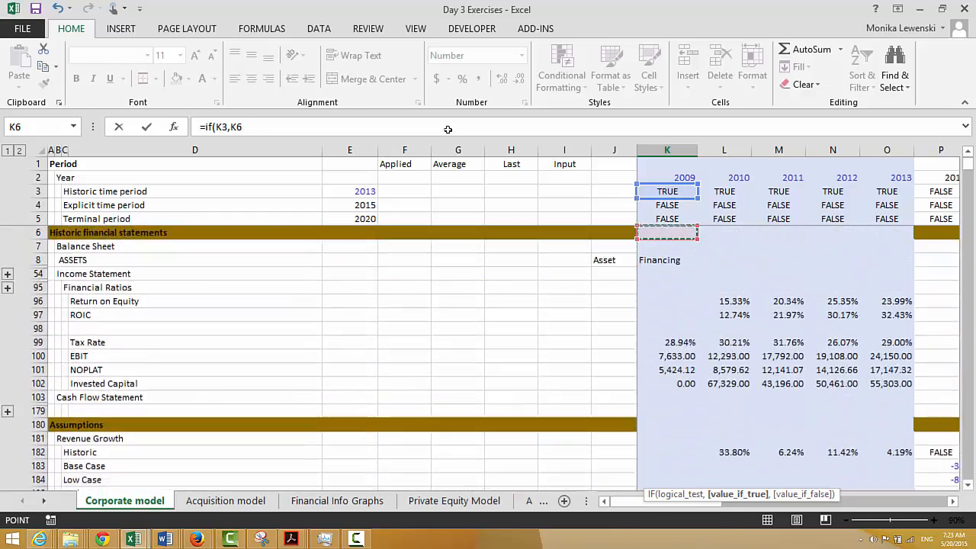
pyautogui.press('Down')
pyautogui.press('Down')
pyautogui.press('Down')
pyautogui.press('Down')
pyautogui.press('Down')
pyautogui.press('Down')
pyautogui.press('Down')
pyautogui.press('Down')
pyautogui.press('Down')
pyautogui.press('Down')
pyautogui.press('Down')
pyautogui.press('Down')
pyautogui.press('Down')
pyautogui.press('Down')
pyautogui.press('Down')
pyautogui.press('Down')
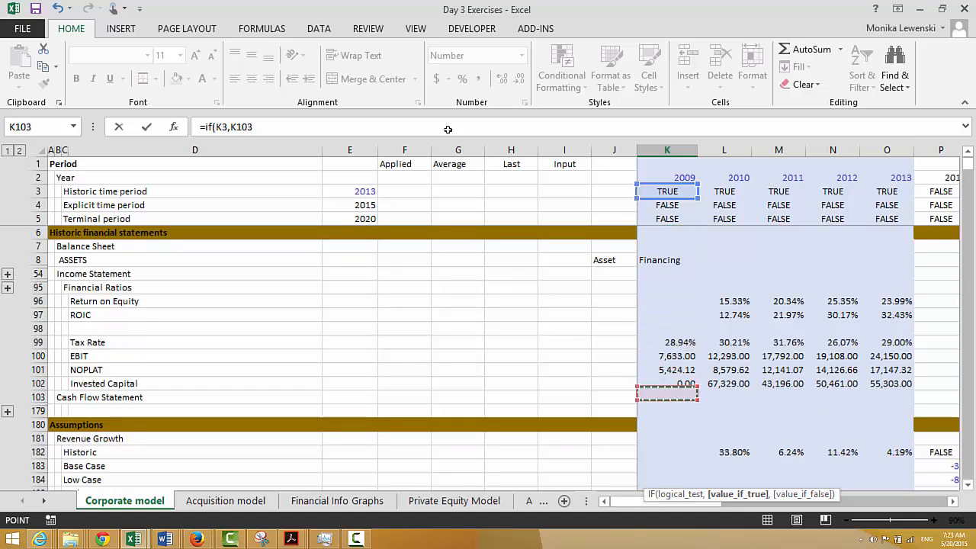
pyautogui.press('Up')
pyautogui.press('Up')
pyautogui.press('Up')
pyautogui.press('Up')
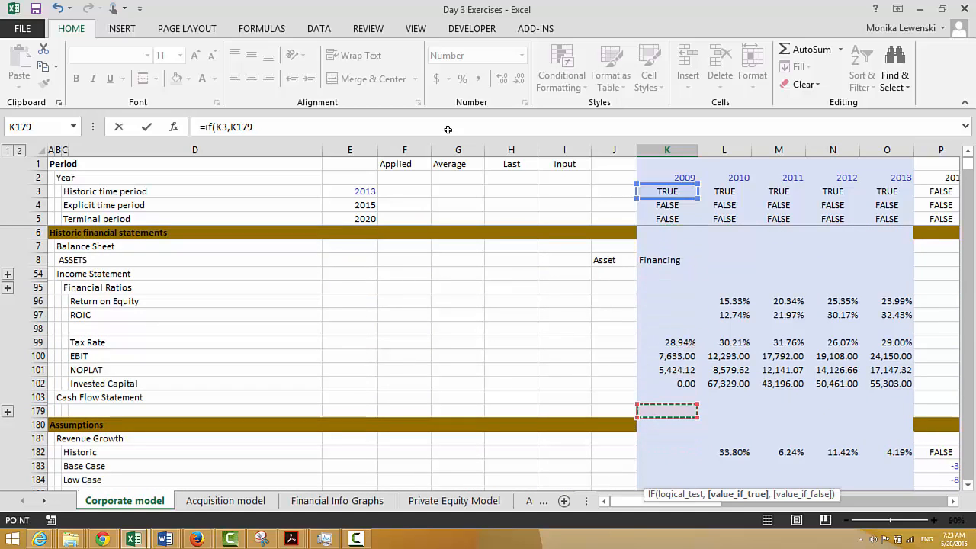
pyautogui.write(',')
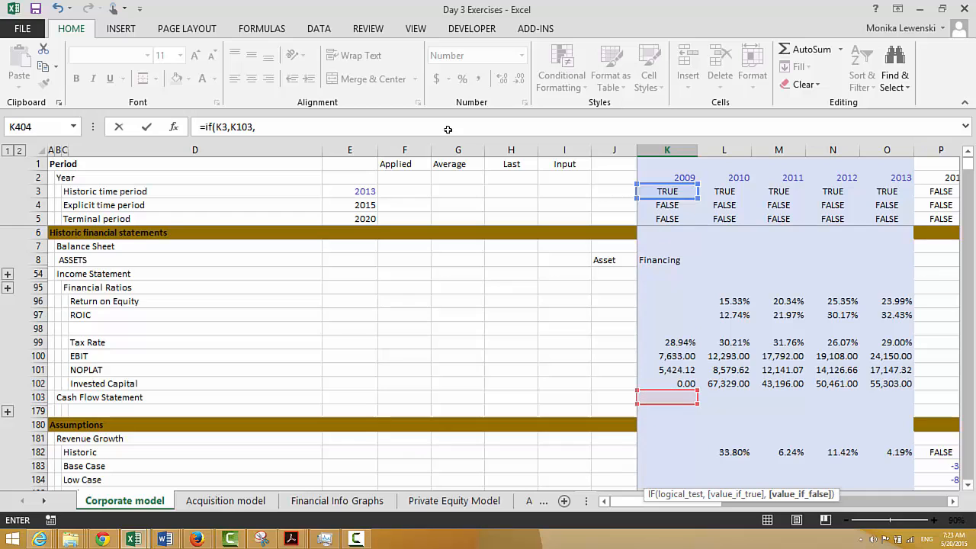
# Complete the K404 closing balance formula with the false result K401+K402-K403, adding income to the opening balance and subtracting dividends
pyautogui.press('Up')
pyautogui.press('Up')
pyautogui.press('Up')
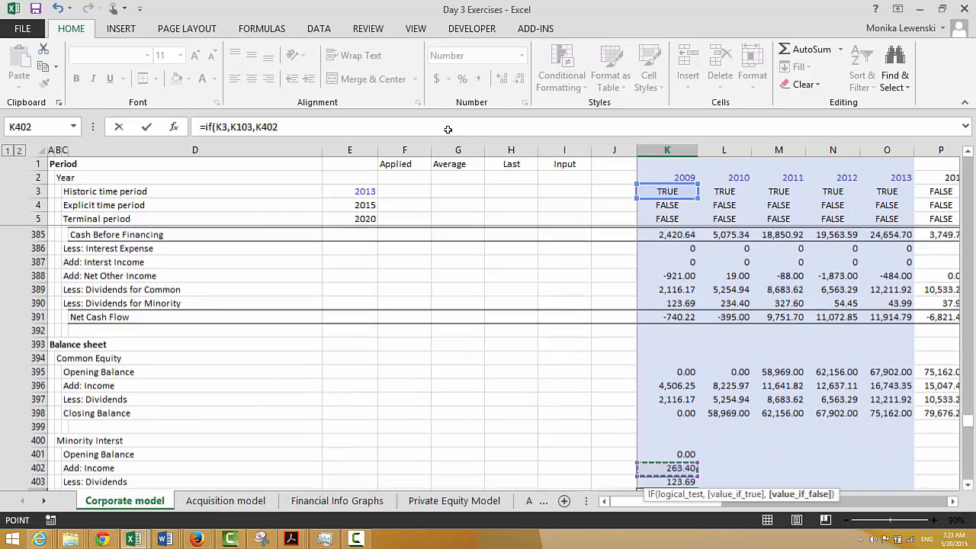
pyautogui.write('+')
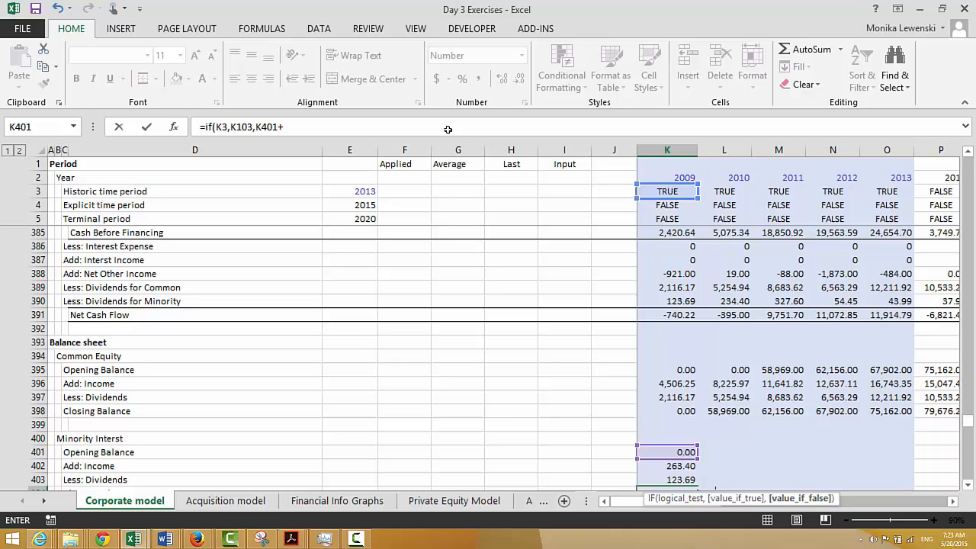
pyautogui.press('Up')
pyautogui.press('Up')
pyautogui.press('Up')
pyautogui.press('Down')
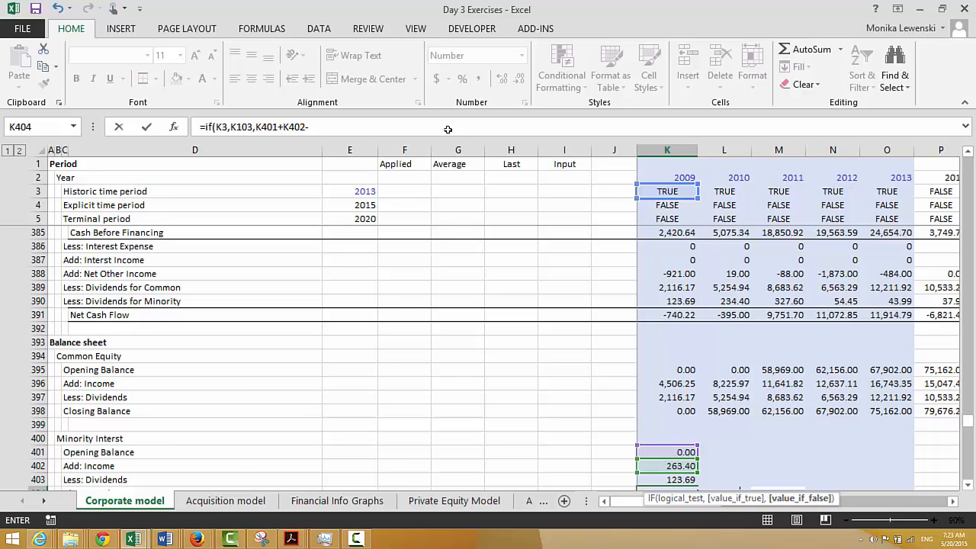
pyautogui.write('-')
pyautogui.press('Down')
pyautogui.press('Return')
# Fill the 2009 minority interest formulas in K401:K404 across the remaining year columns
pyautogui.press('Up')
pyautogui.press('Up')
pyautogui.press('Up')
pyautogui.press('Up')
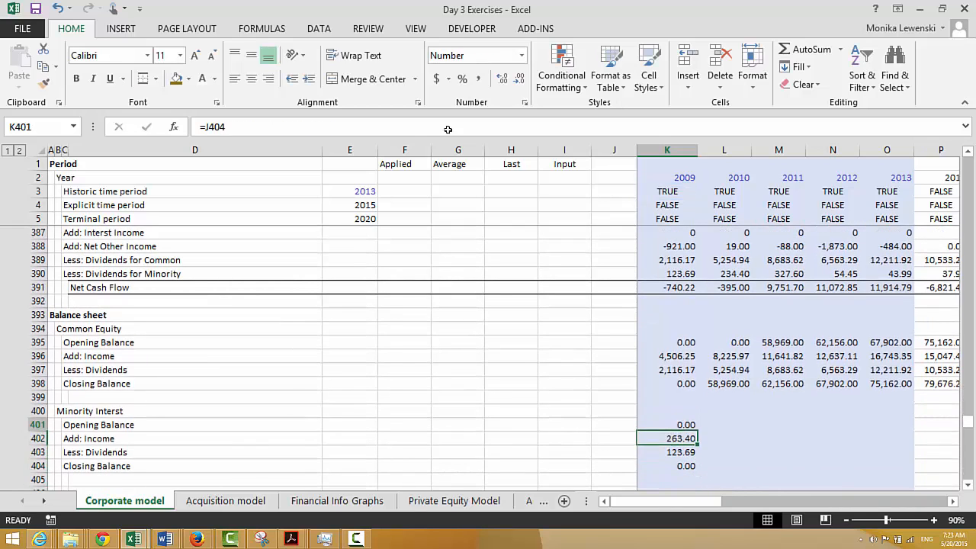
pyautogui.hotkey('shift', 'Down')
pyautogui.hotkey('shift', 'Down')
pyautogui.hotkey('shift', 'Down')
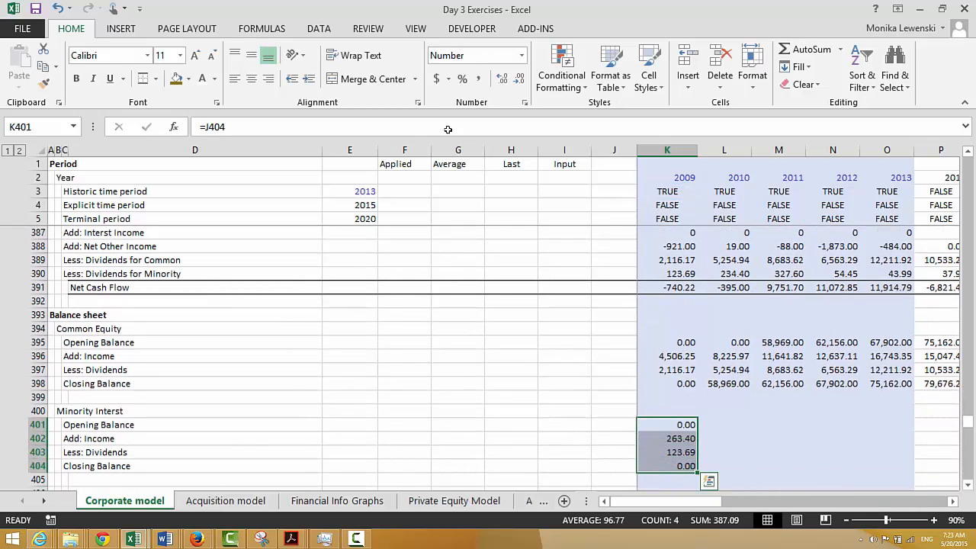
pyautogui.hotkey('ctrl', 'shift', 'r')
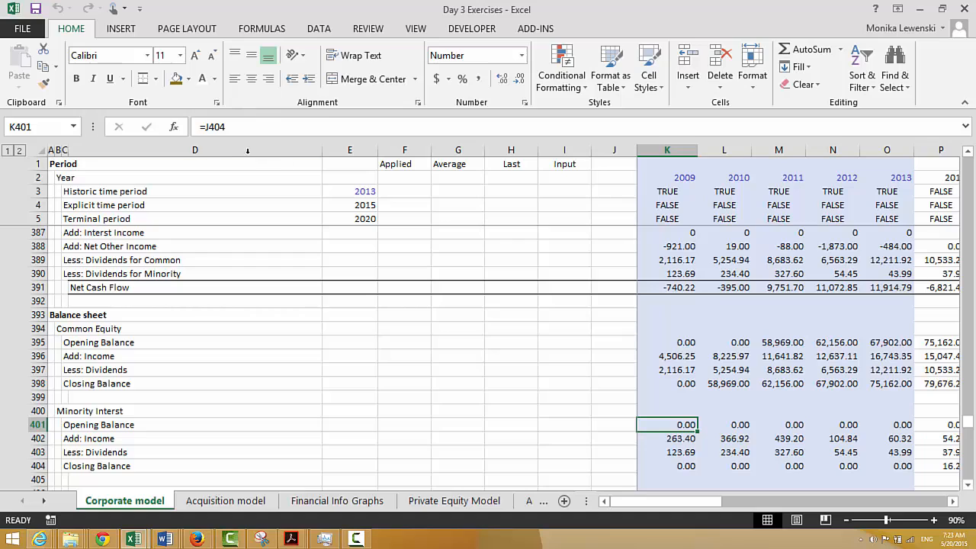
# Return to the historic financial statements and expand the collapsed balance sheet rows above the Income Statement heading
pyautogui.click(239, 302)
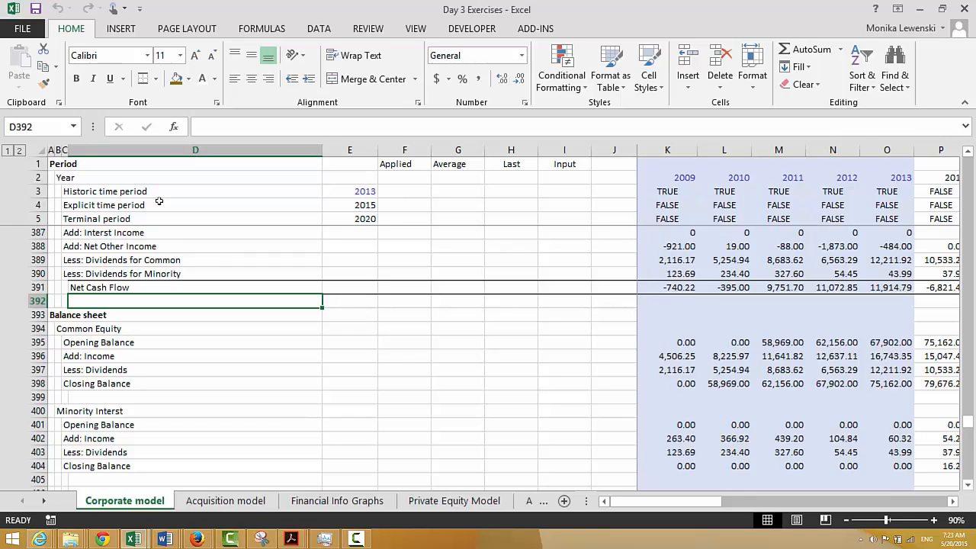
pyautogui.press('pageup')
pyautogui.press('pageup')
pyautogui.press('pageup')
pyautogui.press('pageup')
pyautogui.press('pageup')
pyautogui.press('pageup')
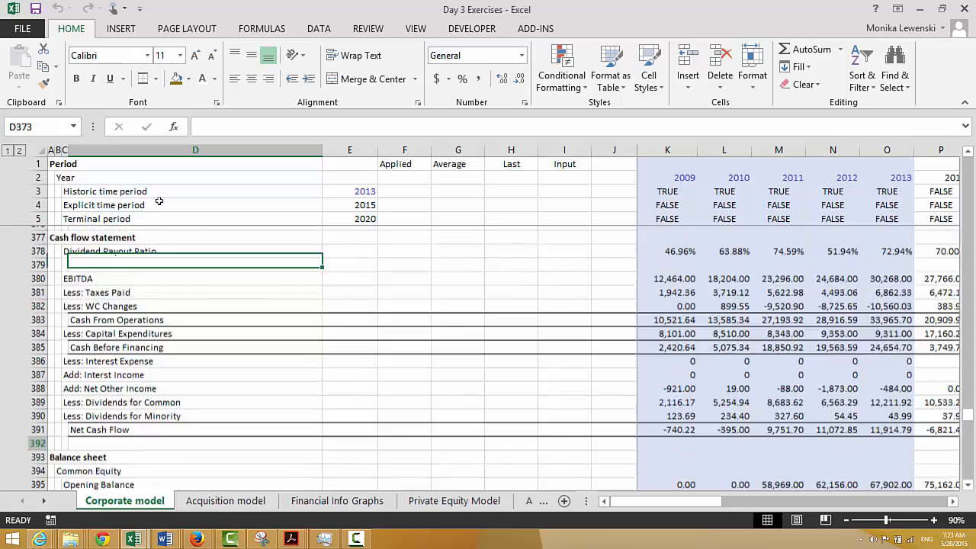
pyautogui.press('pageup')
pyautogui.press('pageup')
pyautogui.press('pageup')
pyautogui.press('pageup')
pyautogui.press('pageup')
pyautogui.press('pageup')
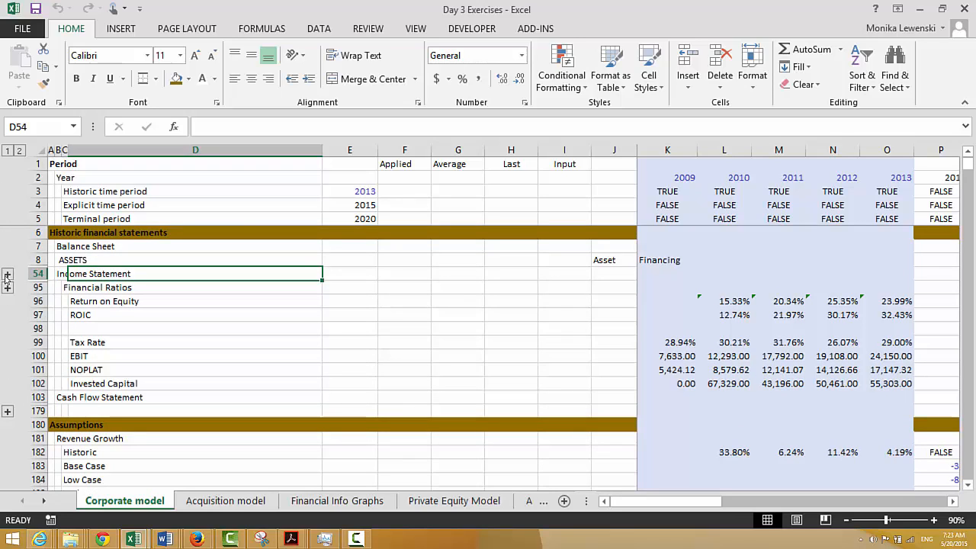
pyautogui.hotkey('alt', 'a')
pyautogui.press('j')
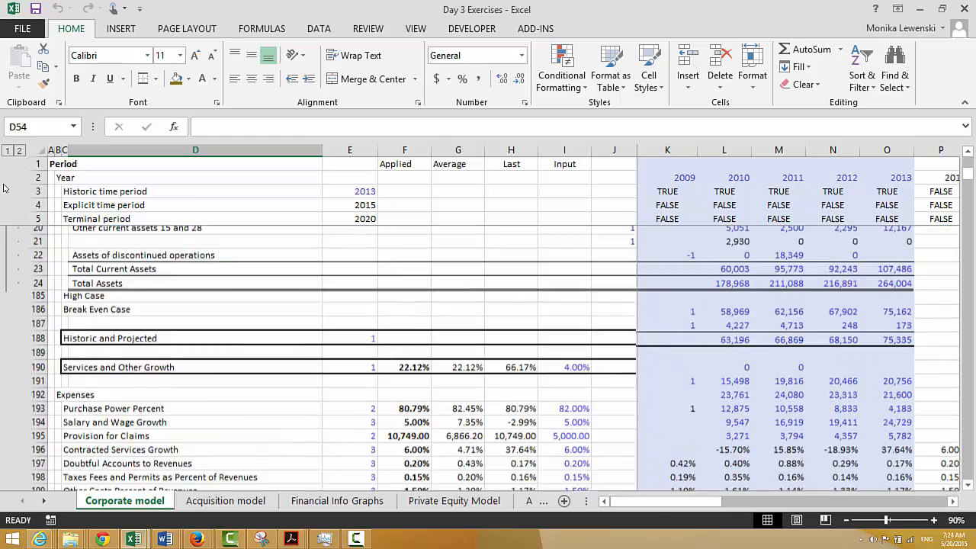
# Look through the historic balance sheet's equity and liabilities rows for the line that corresponds to minority interest
pyautogui.press('Up')
pyautogui.press('Up')
pyautogui.press('Up')
pyautogui.press('Up')
pyautogui.press('Up')
pyautogui.press('Up')
pyautogui.press('Up')
pyautogui.press('Up')
pyautogui.press('Up')
pyautogui.press('Up')
pyautogui.press('Up')
pyautogui.press('Up')
pyautogui.press('Up')
pyautogui.press('Up')
pyautogui.press('Up')
pyautogui.press('Up')
pyautogui.press('Up')
pyautogui.press('Up')
pyautogui.press('Up')
pyautogui.press('Up')
pyautogui.press('Up')
pyautogui.press('Up')
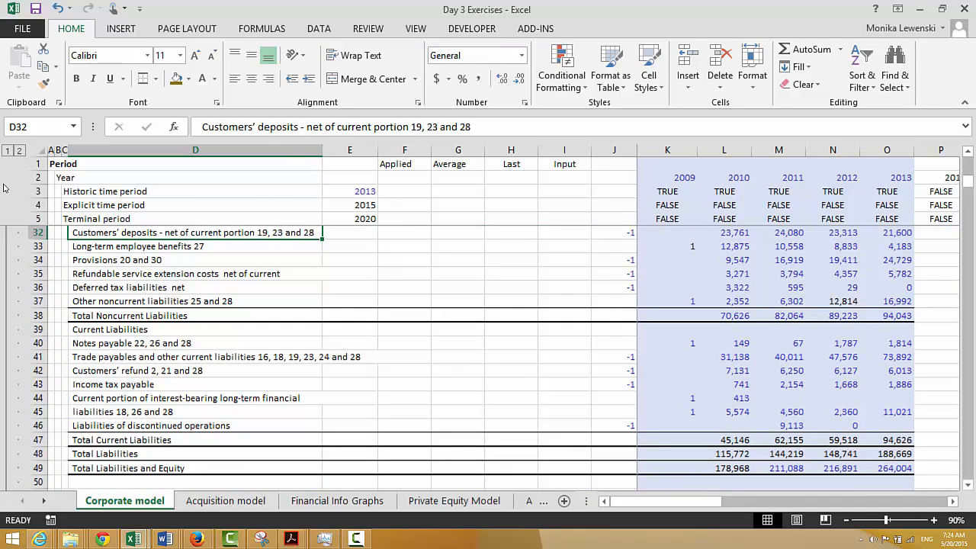
pyautogui.press('Down')
pyautogui.press('Down')
pyautogui.press('Down')
pyautogui.press('Down')
pyautogui.press('Down')
pyautogui.press('Down')
pyautogui.press('Down')
pyautogui.press('Down')
pyautogui.press('Down')
pyautogui.press('Down')
pyautogui.press('Down')
pyautogui.press('Down')
pyautogui.press('Down')
pyautogui.press('Down')
pyautogui.press('Down')
pyautogui.press('Down')
pyautogui.press('Down')
pyautogui.press('Down')
pyautogui.press('Down')
pyautogui.press('Down')
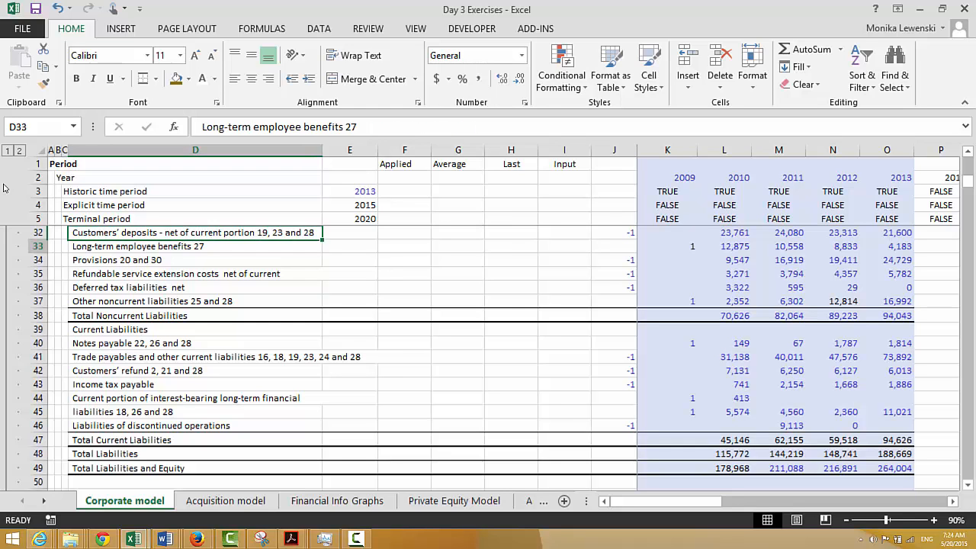
pyautogui.press('Down')
pyautogui.press('Down')
pyautogui.press('Down')
pyautogui.press('Down')
pyautogui.press('Down')
pyautogui.press('Down')
pyautogui.press('Down')
pyautogui.press('Down')
pyautogui.press('Down')
pyautogui.press('Down')
pyautogui.press('Down')
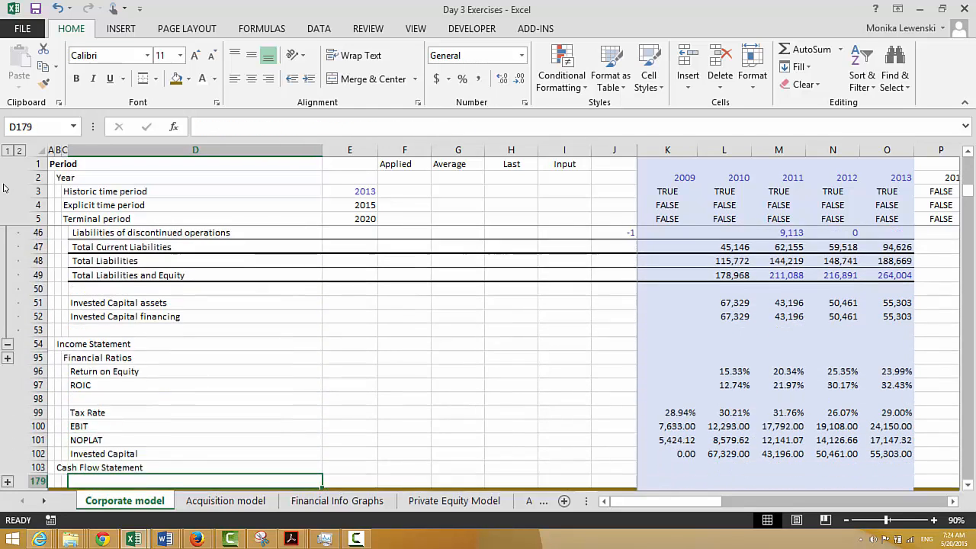
pyautogui.press('Up')
pyautogui.press('Up')
pyautogui.press('Up')
pyautogui.press('Up')
pyautogui.press('Up')
pyautogui.press('Up')
pyautogui.press('Up')
pyautogui.press('Up')
pyautogui.press('Up')
pyautogui.press('Up')
pyautogui.press('Up')
pyautogui.press('Up')
pyautogui.press('Up')
pyautogui.press('Up')
pyautogui.press('Up')
pyautogui.press('Up')
pyautogui.press('Up')
pyautogui.press('Up')
pyautogui.press('Up')
pyautogui.press('Up')
pyautogui.press('Up')
pyautogui.press('Up')
pyautogui.press('Up')
pyautogui.press('Up')
pyautogui.press('Up')
pyautogui.press('Up')
pyautogui.press('Up')
pyautogui.press('Up')
pyautogui.press('Up')
pyautogui.press('Up')
pyautogui.press('Up')
pyautogui.press('Up')
pyautogui.press('Up')
pyautogui.press('Up')
pyautogui.press('Up')
pyautogui.press('Up')
pyautogui.press('Up')
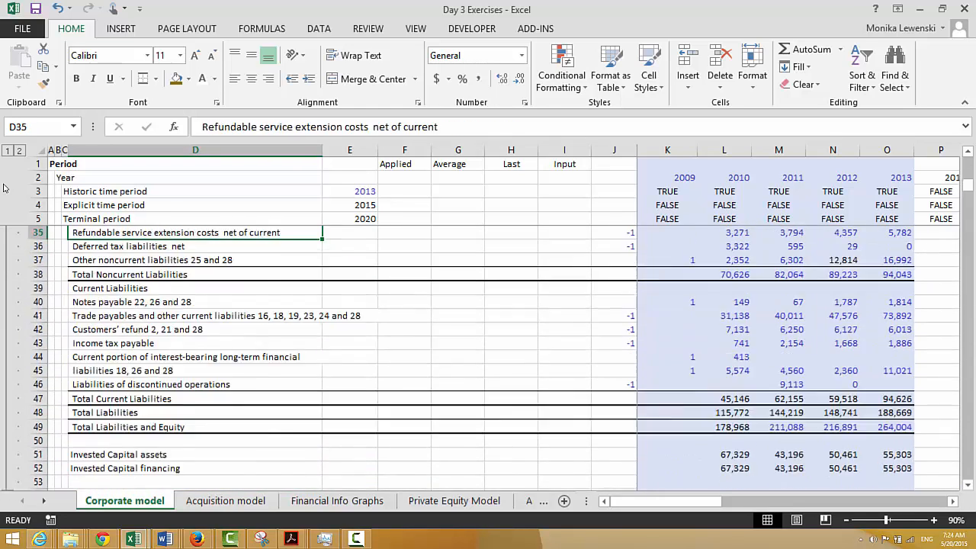
pyautogui.press('Down')
pyautogui.press('Down')
pyautogui.press('Down')
pyautogui.press('Down')
pyautogui.press('Down')
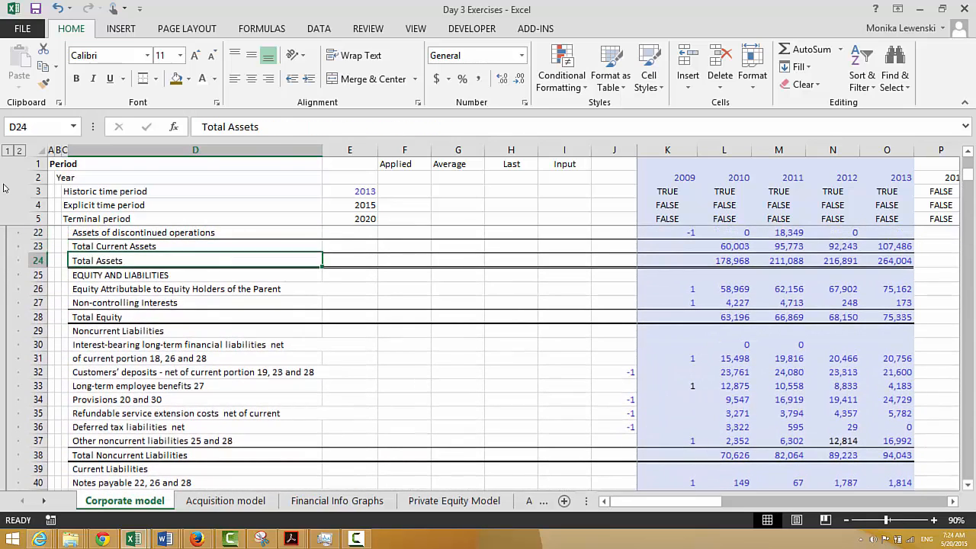
# Examine the 2010 column of the historic balance sheet, from equity attributable to the parent's holders through the noncurrent liabilities
pyautogui.press('Right')
pyautogui.press('Right')
pyautogui.press('Right')
pyautogui.press('Right')
pyautogui.press('Right')
pyautogui.press('Right')
pyautogui.press('Right')
pyautogui.press('Right')
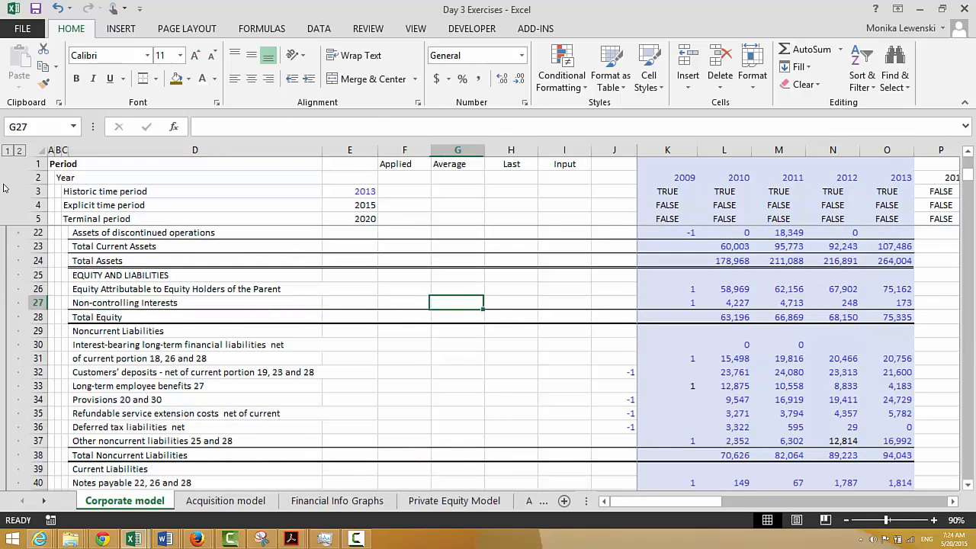
pyautogui.press('Up')
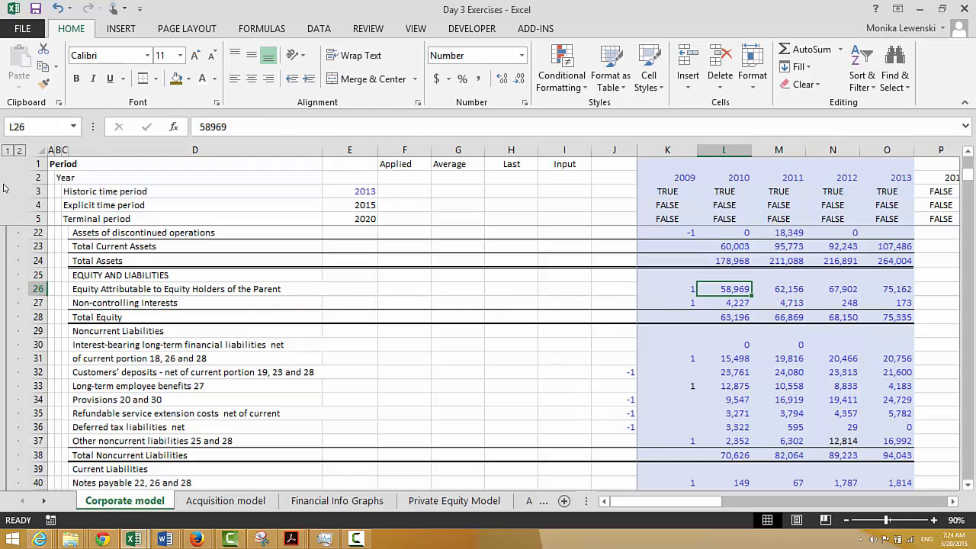
pyautogui.press('Down')
pyautogui.press('Down')
pyautogui.press('Down')
pyautogui.press('Down')
pyautogui.press('Down')
pyautogui.press('Down')
pyautogui.press('Down')
pyautogui.press('Down')
pyautogui.press('Down')
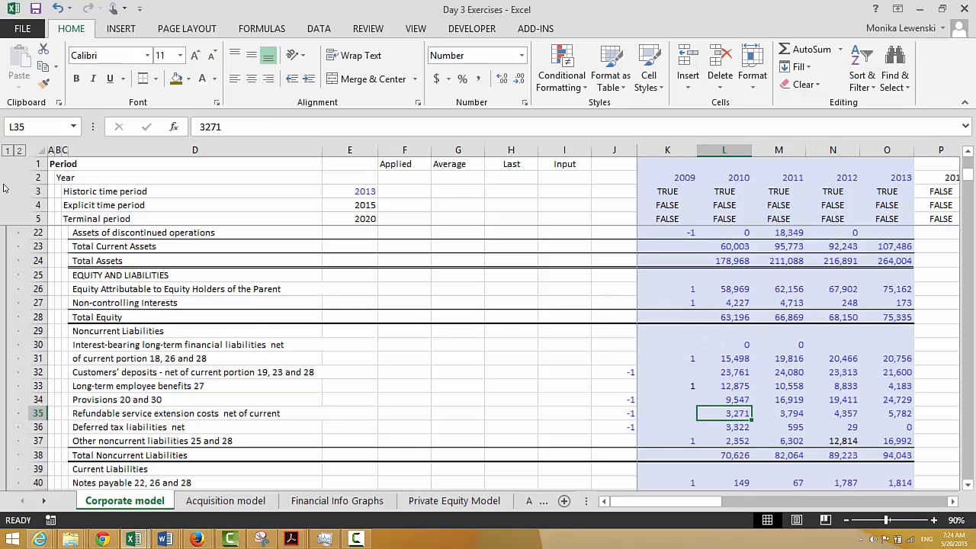
# Return from the historic balance sheet to the minority interest account in the model's Balance sheet section, below the cash flow statement
pyautogui.press('Up')
pyautogui.press('Down')
pyautogui.press('Down')
pyautogui.press('Down')
pyautogui.press('Down')
pyautogui.press('Down')
pyautogui.press('Down')
pyautogui.press('Down')
pyautogui.press('Down')
pyautogui.press('Down')
pyautogui.press('Down')
pyautogui.press('Down')
pyautogui.press('Down')
pyautogui.press('Down')
pyautogui.press('Down')
pyautogui.press('Down')
pyautogui.press('Down')
pyautogui.press('Down')
pyautogui.press('Down')
pyautogui.press('Down')
pyautogui.press('Down')
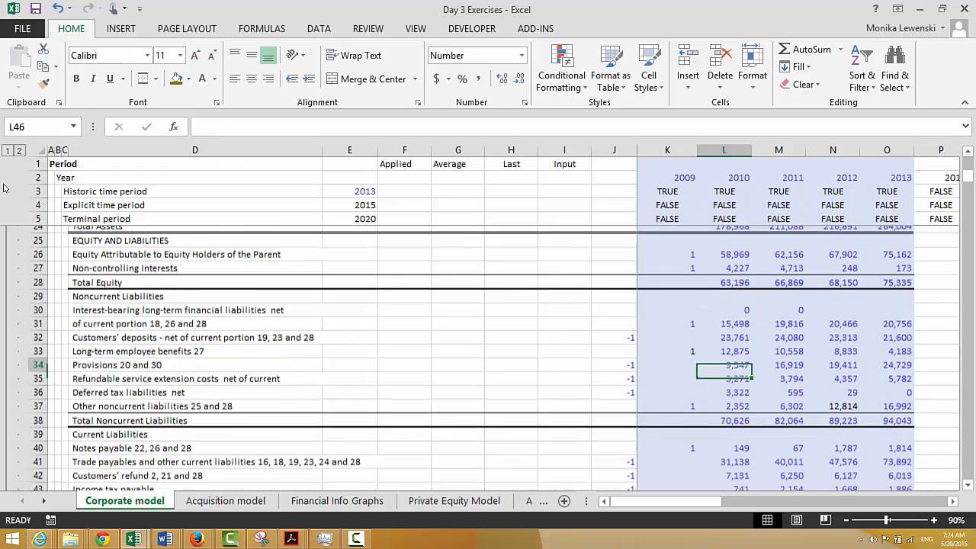
pyautogui.press('Down')
pyautogui.press('Down')
pyautogui.press('Down')
pyautogui.press('Down')
pyautogui.press('Down')
pyautogui.press('Down')
pyautogui.press('Down')
pyautogui.press('Down')
pyautogui.press('Down')
pyautogui.press('Down')
pyautogui.press('Down')
pyautogui.press('Down')
pyautogui.press('Down')
pyautogui.press('Down')
pyautogui.press('Down')
pyautogui.press('Down')
pyautogui.press('Down')
pyautogui.press('Down')
pyautogui.press('Down')
pyautogui.press('Down')
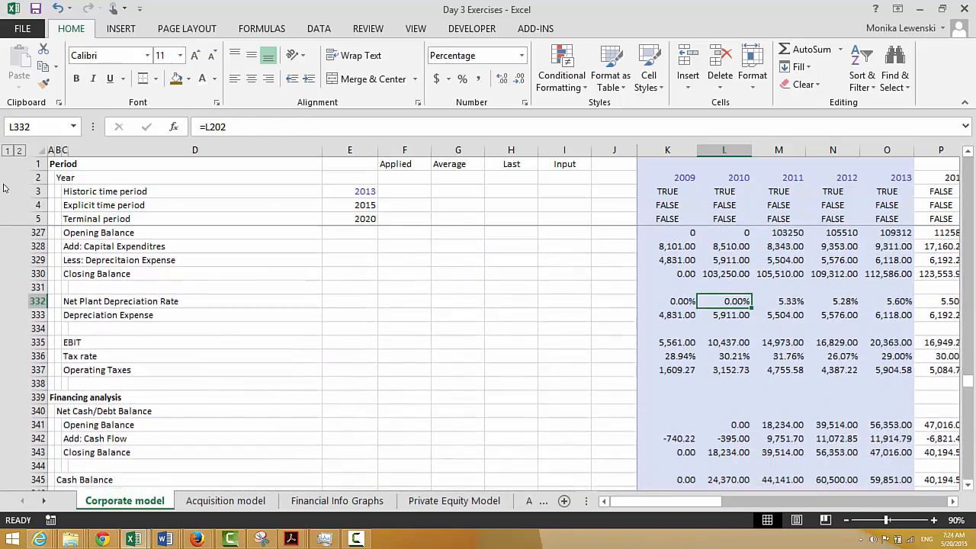
pyautogui.press('Down')
pyautogui.press('Down')
pyautogui.press('Down')
pyautogui.press('Down')
pyautogui.press('Down')
pyautogui.press('Down')
pyautogui.press('Down')
pyautogui.press('Down')
pyautogui.press('Down')
pyautogui.press('Down')
pyautogui.press('Down')
pyautogui.press('Down')
pyautogui.press('Down')
pyautogui.press('Down')
pyautogui.press('Down')
pyautogui.press('Down')
pyautogui.press('Down')
pyautogui.press('Down')
pyautogui.press('Down')
pyautogui.press('Up')
pyautogui.press('Up')
pyautogui.press('Up')
pyautogui.press('Up')
pyautogui.press('Up')
pyautogui.press('Up')
pyautogui.press('Up')
pyautogui.press('Up')
pyautogui.press('Up')
pyautogui.press('Up')
pyautogui.press('Up')
pyautogui.press('Up')
pyautogui.press('Up')
pyautogui.press('Up')
pyautogui.press('Up')
pyautogui.press('Up')
pyautogui.press('Up')
pyautogui.press('Up')
pyautogui.press('Up')
pyautogui.press('Down')
pyautogui.press('Down')
pyautogui.press('Down')
pyautogui.press('Down')
pyautogui.press('Down')
pyautogui.press('Down')
pyautogui.press('Down')
pyautogui.press('Down')
pyautogui.press('Down')
pyautogui.press('Down')
pyautogui.press('Down')
pyautogui.press('Down')
pyautogui.press('Down')
pyautogui.press('Down')
pyautogui.press('Down')
pyautogui.press('Down')
pyautogui.press('Down')
pyautogui.press('Down')
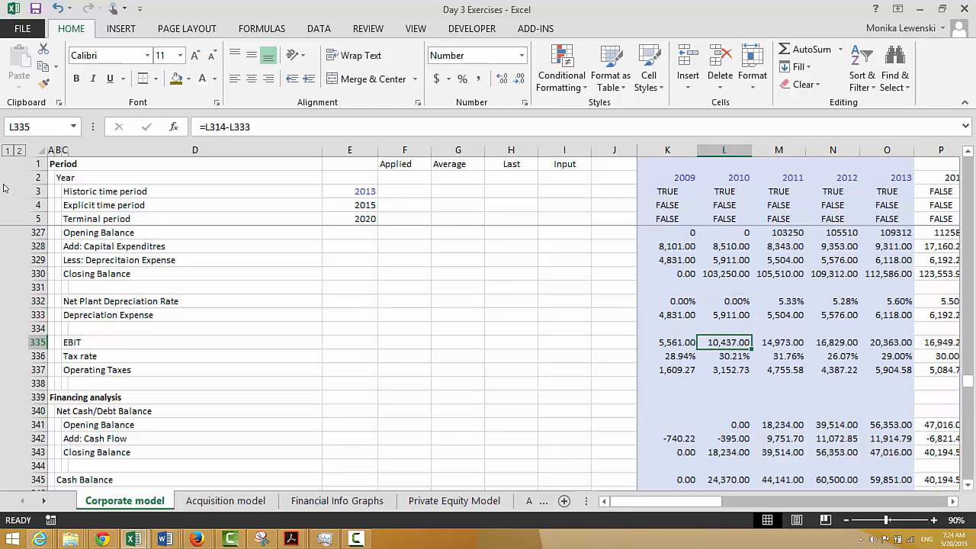
pyautogui.press('Down')
pyautogui.press('Down')
pyautogui.press('Down')
pyautogui.press('Down')
pyautogui.press('Down')
pyautogui.press('Down')
pyautogui.press('Down')
pyautogui.press('Down')
pyautogui.press('Down')
pyautogui.press('Down')
pyautogui.press('Down')
pyautogui.press('Down')
pyautogui.press('Down')
pyautogui.press('Down')
pyautogui.press('Down')
pyautogui.press('Down')
pyautogui.press('Down')
pyautogui.press('Down')
pyautogui.press('Down')
pyautogui.press('Down')
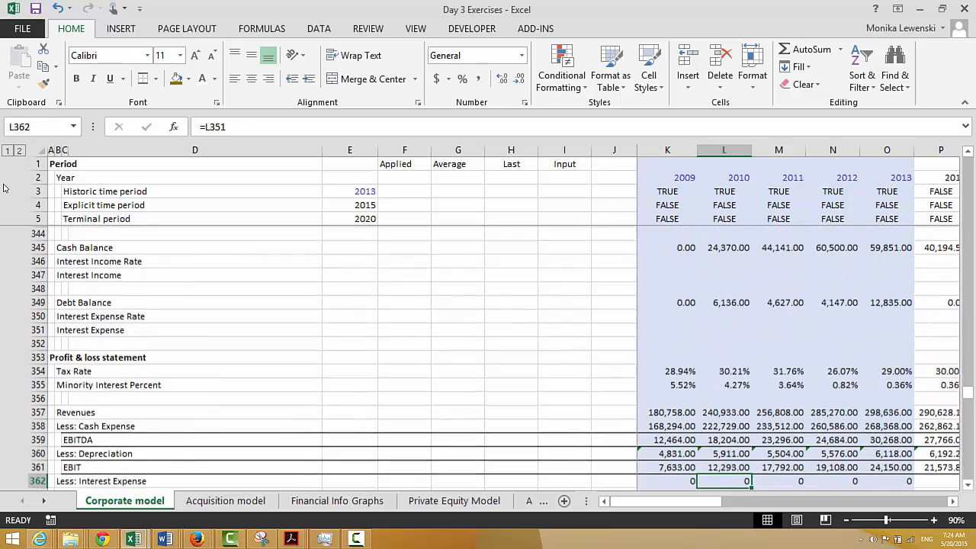
pyautogui.press('Down')
pyautogui.press('Down')
pyautogui.press('Down')
pyautogui.press('Down')
pyautogui.press('Down')
pyautogui.press('Down')
pyautogui.press('Down')
pyautogui.press('Down')
pyautogui.press('Down')
pyautogui.press('Down')
pyautogui.press('Down')
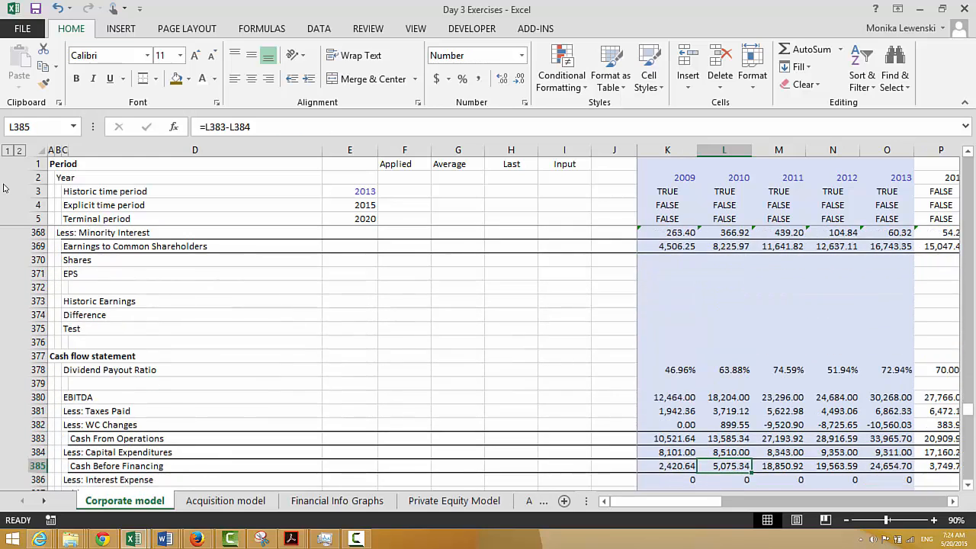
pyautogui.press('Left')
pyautogui.press('Left')
pyautogui.press('Down')
pyautogui.press('Down')
pyautogui.press('Down')
pyautogui.press('Down')
pyautogui.press('Down')
pyautogui.press('Down')
pyautogui.press('Down')
pyautogui.press('Down')
pyautogui.press('Down')
pyautogui.press('Down')
pyautogui.press('Down')
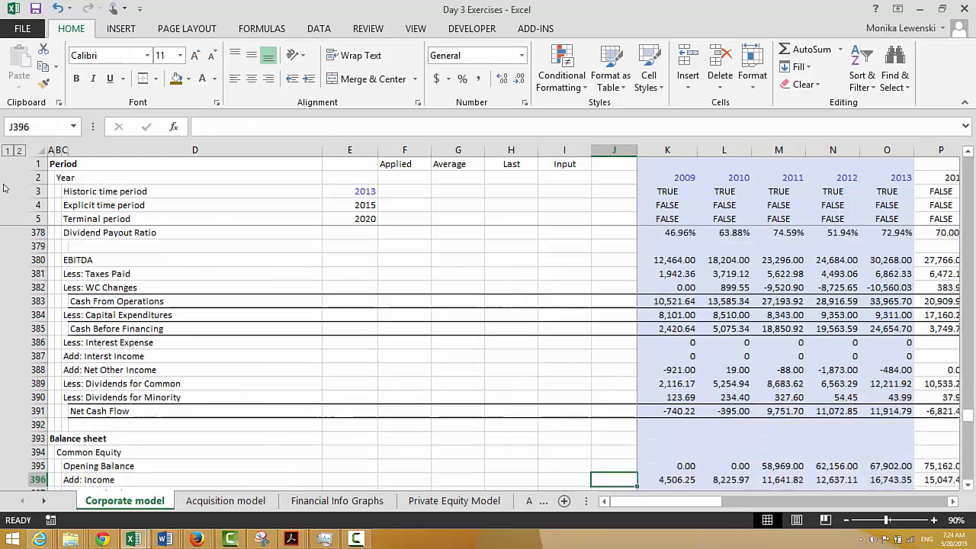
pyautogui.press('Down')
pyautogui.press('Down')
pyautogui.press('Down')
pyautogui.press('Down')
pyautogui.press('Down')
pyautogui.press('Down')
pyautogui.press('Down')
pyautogui.press('Down')
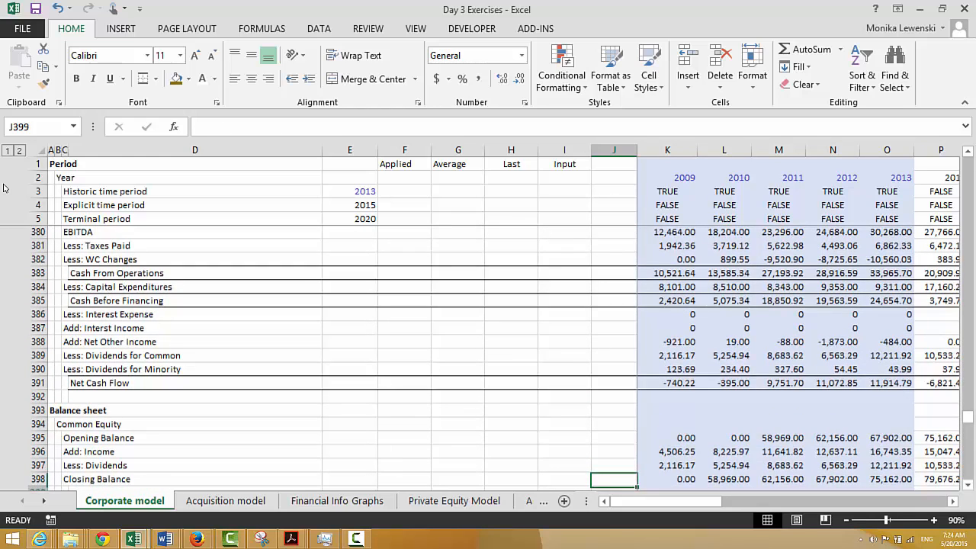
pyautogui.press('Up')
pyautogui.press('Up')
pyautogui.press('Up')
pyautogui.press('Up')
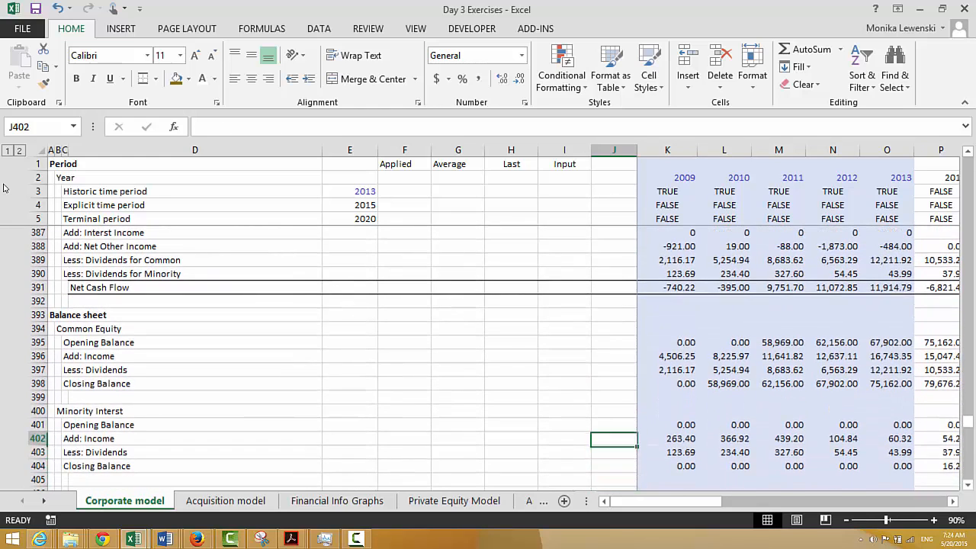
# Remove the K103 reference from the value-if-true argument of the 2009 minority interest closing balance formula in K404
pyautogui.press('Down')
pyautogui.press('Down')
pyautogui.press('Right')
pyautogui.press('Down')
pyautogui.press('F2')
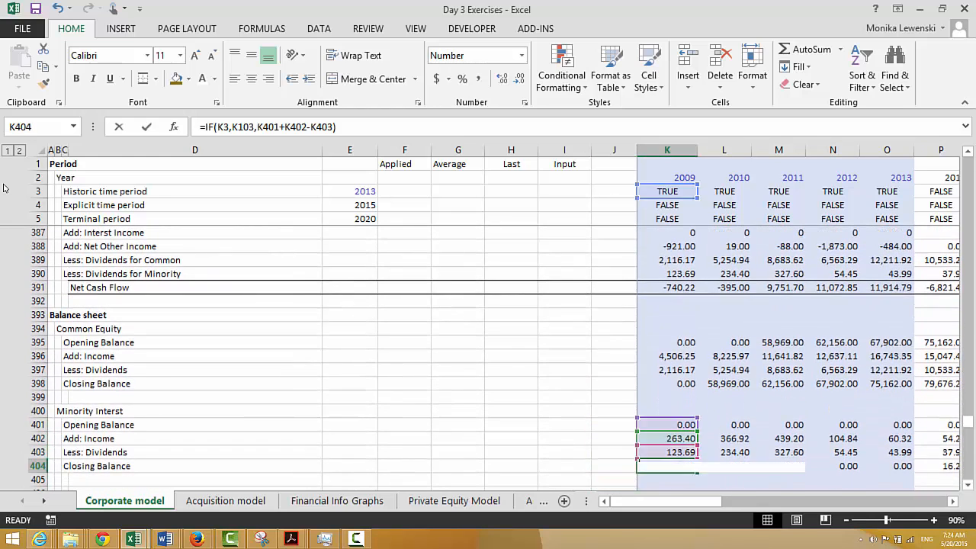
pyautogui.press('Left')
pyautogui.press('Left')
pyautogui.press('Left')
pyautogui.press('Left')
pyautogui.press('Left')
pyautogui.press('Left')
pyautogui.press('Left')
pyautogui.press('Left')
pyautogui.press('Left')
pyautogui.press('Left')
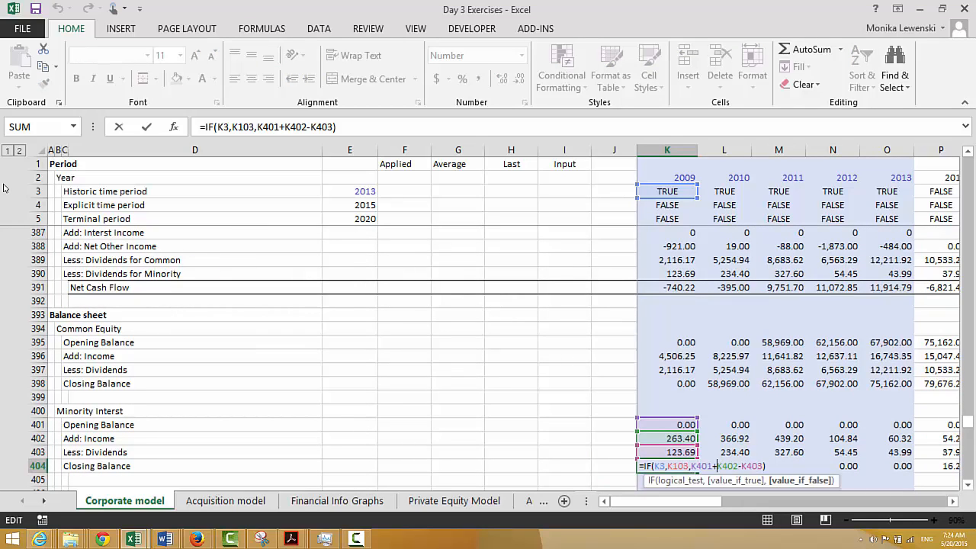
pyautogui.press('BackSpace')
pyautogui.press('BackSpace')
pyautogui.press('BackSpace')
pyautogui.press('BackSpace')
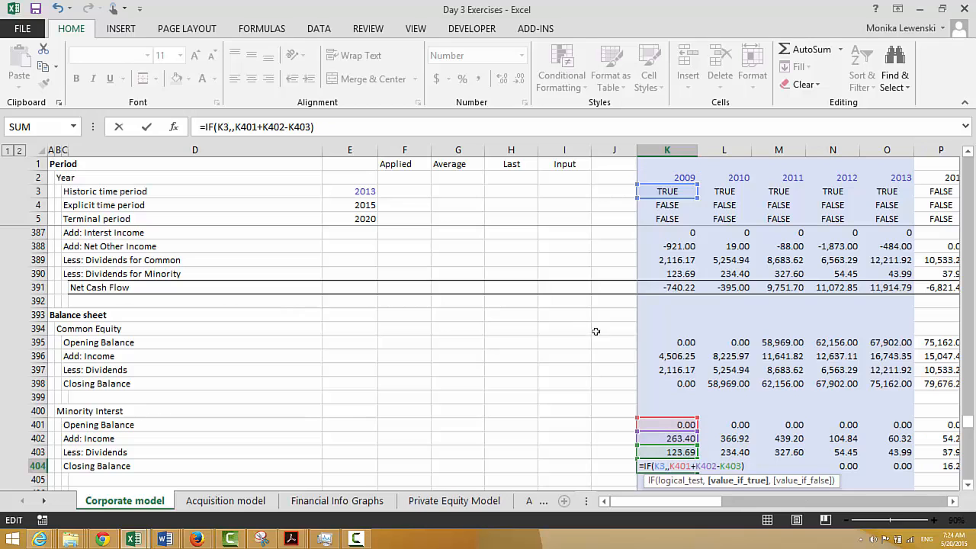
# Point the emptied value-if-true argument up the 2009 column to the non-controlling interests in the historic balance sheet
pyautogui.click(687, 341)
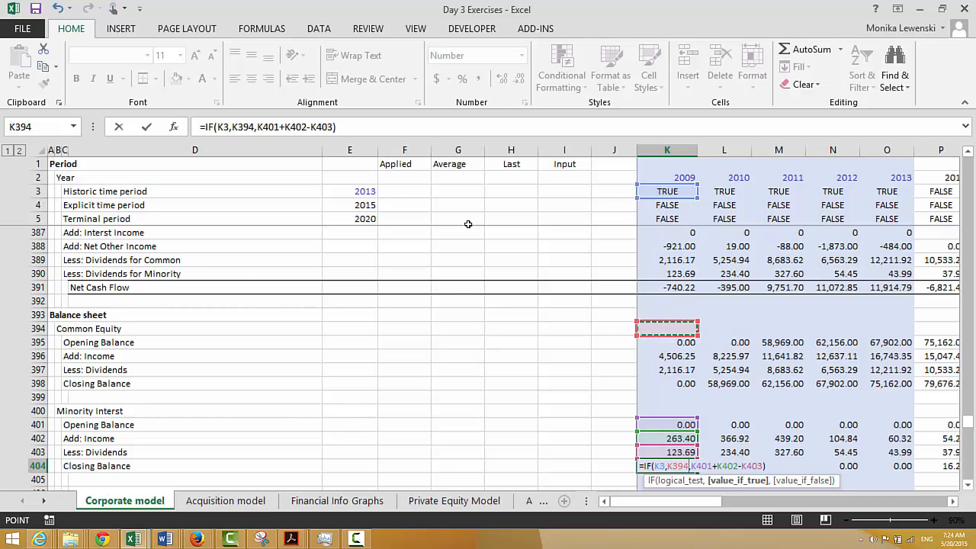
pyautogui.press('Up')
pyautogui.press('Up')
pyautogui.press('Up')
pyautogui.press('Up')
pyautogui.press('Up')
pyautogui.press('Up')
pyautogui.press('Up')
pyautogui.press('Up')
pyautogui.press('Up')
pyautogui.press('Up')
pyautogui.press('Up')
pyautogui.press('Up')
pyautogui.press('Up')
pyautogui.press('Up')
pyautogui.press('Up')
pyautogui.press('Up')
pyautogui.press('Up')
pyautogui.press('Up')
pyautogui.press('Up')
pyautogui.press('Up')
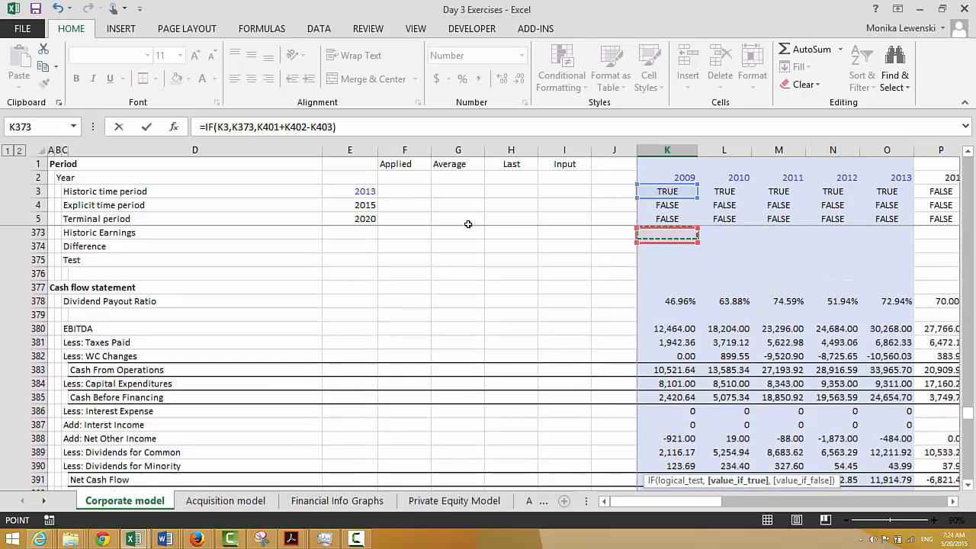
pyautogui.press('Up')
pyautogui.press('Up')
pyautogui.press('Up')
pyautogui.press('Up')
pyautogui.press('Up')
pyautogui.press('Up')
pyautogui.press('Up')
pyautogui.press('Up')
pyautogui.press('Up')
pyautogui.press('Up')
pyautogui.press('Up')
pyautogui.press('Up')
pyautogui.press('Up')
pyautogui.press('Up')
pyautogui.press('Up')
pyautogui.press('Up')
pyautogui.press('Up')
pyautogui.press('Up')
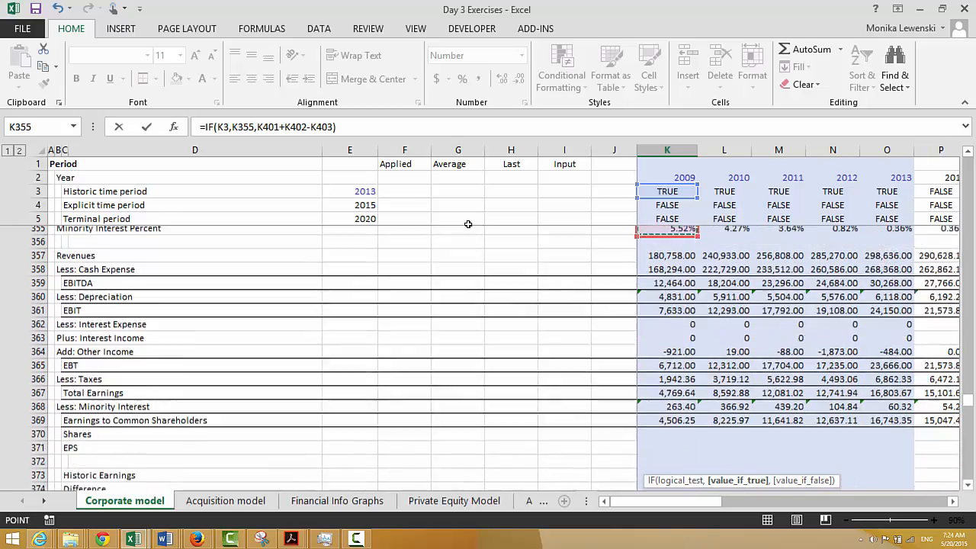
pyautogui.press('Up')
pyautogui.press('Up')
pyautogui.press('Up')
pyautogui.press('Up')
pyautogui.press('Up')
pyautogui.press('Up')
pyautogui.press('Up')
pyautogui.press('Up')
pyautogui.press('Up')
pyautogui.press('Up')
pyautogui.press('Up')
pyautogui.press('Up')
pyautogui.press('Up')
pyautogui.press('Up')
pyautogui.press('Up')
pyautogui.press('Up')
pyautogui.press('Up')
pyautogui.press('Up')
pyautogui.press('Up')
pyautogui.press('Up')
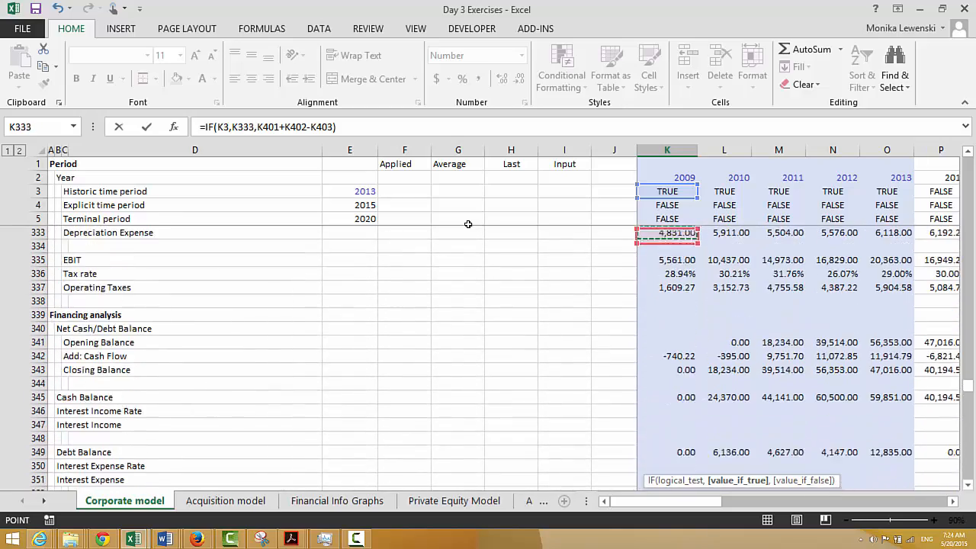
pyautogui.press('Up')
pyautogui.press('Up')
pyautogui.press('Up')
pyautogui.press('Up')
pyautogui.press('Up')
pyautogui.press('Up')
pyautogui.press('Up')
pyautogui.press('Up')
pyautogui.press('Up')
pyautogui.press('Up')
pyautogui.press('Up')
pyautogui.press('Up')
pyautogui.press('Up')
pyautogui.press('Up')
pyautogui.press('Up')
pyautogui.press('Up')
pyautogui.press('Up')
pyautogui.press('Up')
pyautogui.press('Up')
pyautogui.press('Up')
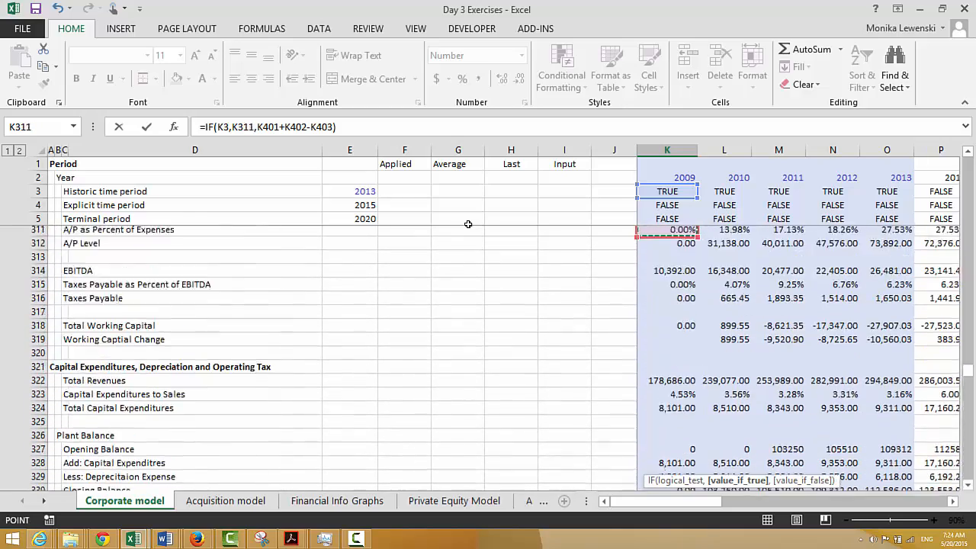
pyautogui.press('Up')
pyautogui.press('Up')
pyautogui.press('Up')
pyautogui.press('Up')
pyautogui.press('Up')
pyautogui.press('Up')
pyautogui.press('Up')
pyautogui.press('Up')
pyautogui.press('Up')
pyautogui.press('Up')
pyautogui.press('Up')
pyautogui.press('Up')
pyautogui.press('Up')
pyautogui.press('Up')
pyautogui.press('Up')
pyautogui.press('Up')
pyautogui.press('Up')
pyautogui.press('Up')
pyautogui.press('Up')
pyautogui.press('Up')
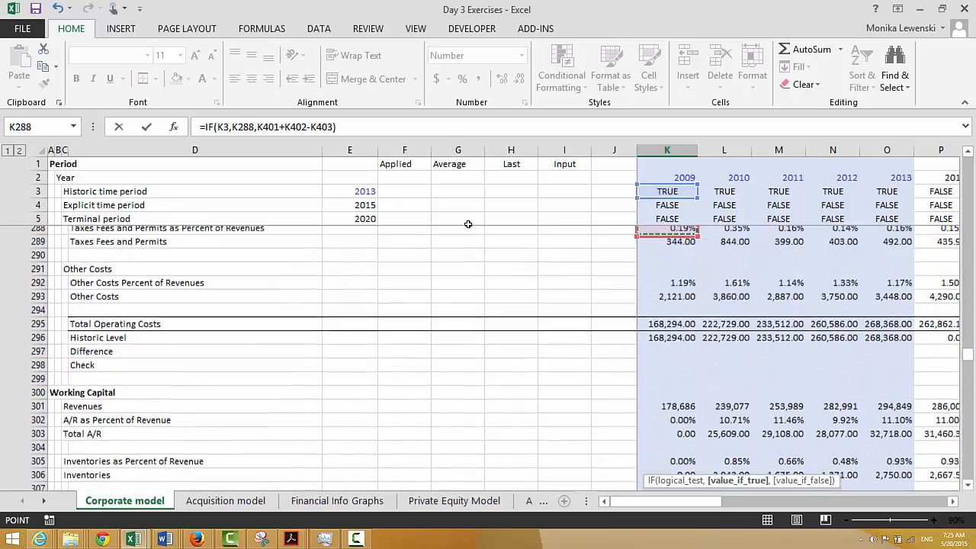
pyautogui.press('Up')
pyautogui.press('Up')
pyautogui.press('Up')
pyautogui.press('Up')
pyautogui.press('Up')
pyautogui.press('Up')
pyautogui.press('Up')
pyautogui.press('Up')
pyautogui.press('Up')
pyautogui.press('Up')
pyautogui.press('Up')
pyautogui.press('Up')
pyautogui.press('Up')
pyautogui.press('Up')
pyautogui.press('Up')
pyautogui.press('Up')
pyautogui.press('Up')
pyautogui.press('Up')
pyautogui.press('Up')
pyautogui.press('Up')
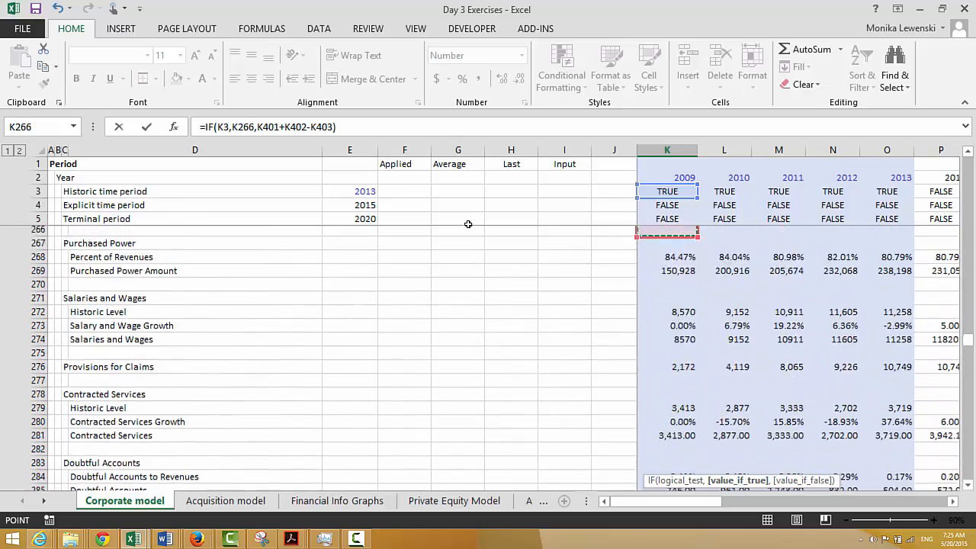
pyautogui.press('Up')
pyautogui.press('Up')
pyautogui.press('Up')
pyautogui.press('Up')
pyautogui.press('Up')
pyautogui.press('Up')
pyautogui.press('Up')
pyautogui.press('Up')
pyautogui.press('Up')
pyautogui.press('Up')
pyautogui.press('Up')
pyautogui.press('Up')
pyautogui.press('Up')
pyautogui.press('Up')
pyautogui.press('Up')
pyautogui.press('Up')
pyautogui.press('Up')
pyautogui.press('Up')
pyautogui.press('Up')
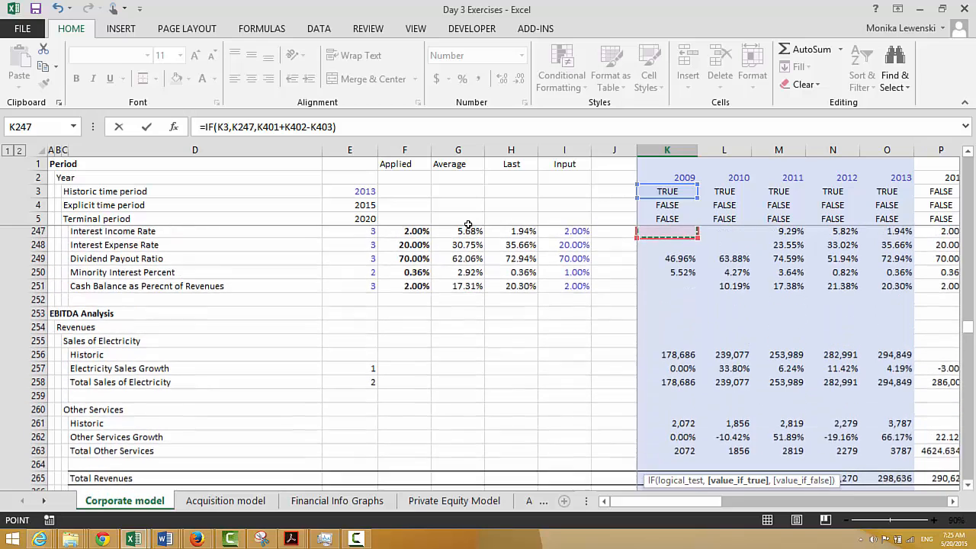
# Set the value-if-true argument of the 2009 minority interest closing balance to K246, the Minority Interest row under Financing Assumptions
pyautogui.press('Up')
pyautogui.press('Up')
pyautogui.press('Up')
pyautogui.press('Up')
pyautogui.press('Up')
pyautogui.press('Down')
pyautogui.press('Down')
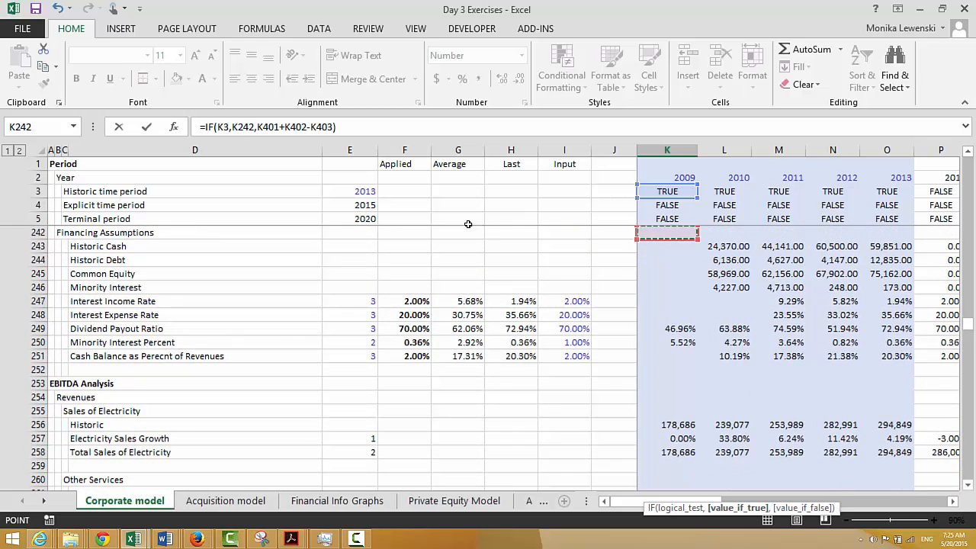
pyautogui.press('Down')
pyautogui.press('Down')
pyautogui.press('Down')
pyautogui.press('Down')
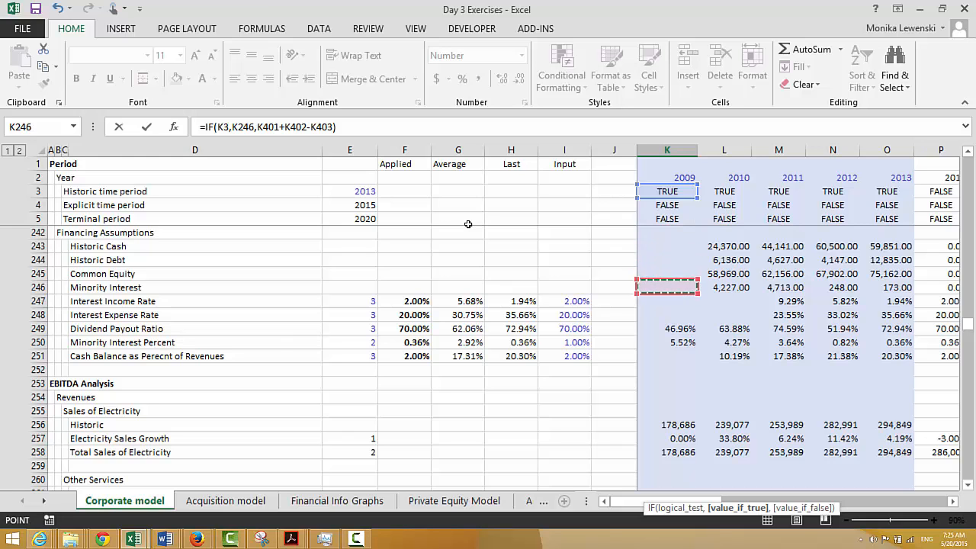
pyautogui.press('Return')
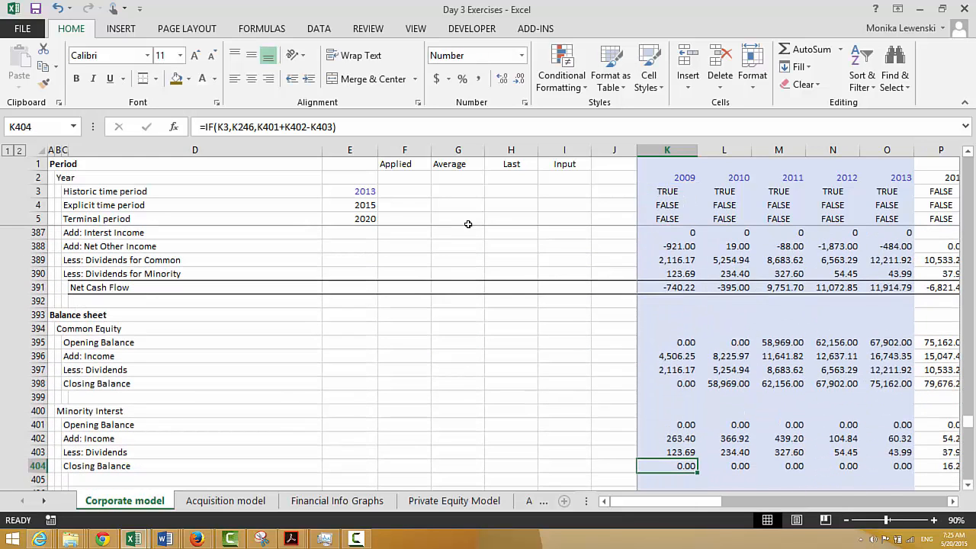
# Try to copy the corrected 2009 minority interest closing balance formula across the following years with the copy-right macro
pyautogui.hotkey('ctrl', 'a')
pyautogui.hotkey('ctrl', 'shift', 'r')
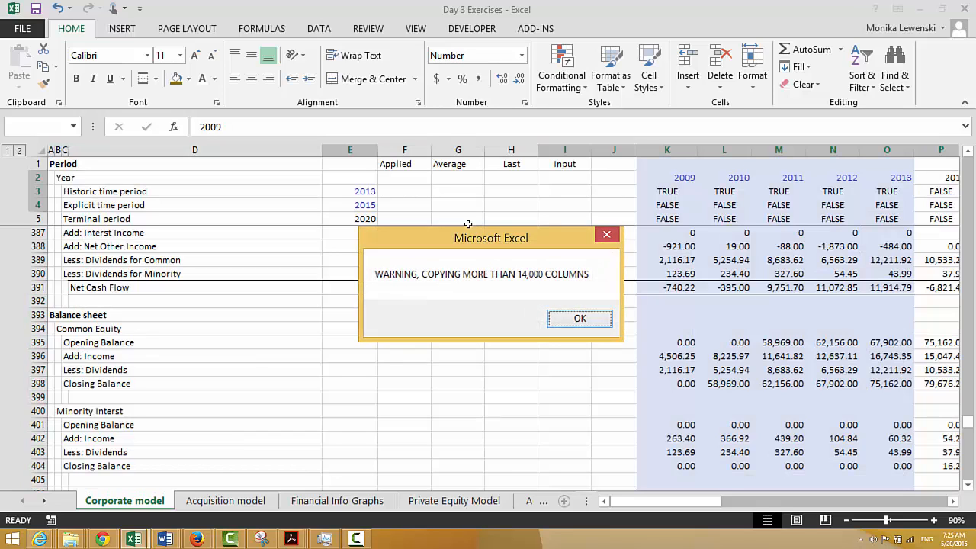
pyautogui.press('Return')
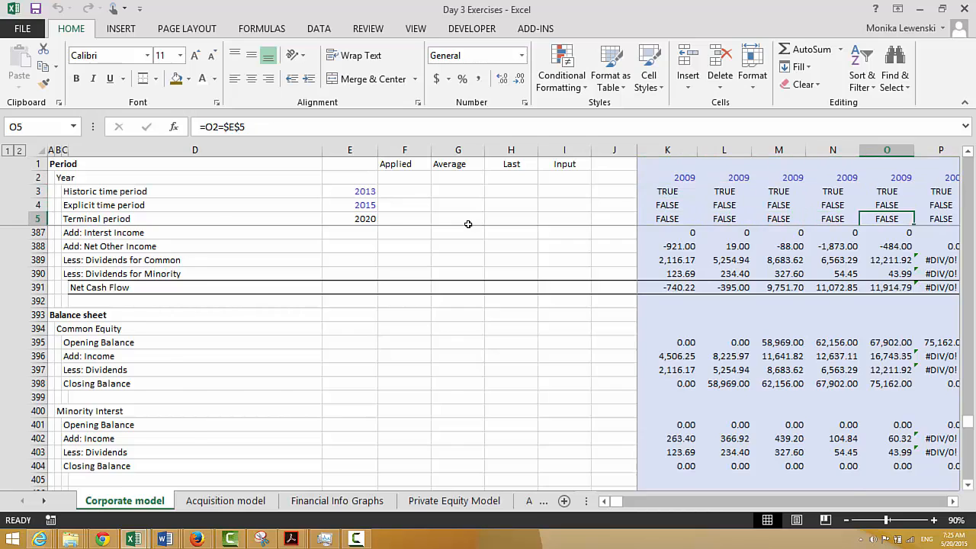
pyautogui.click(468, 224)
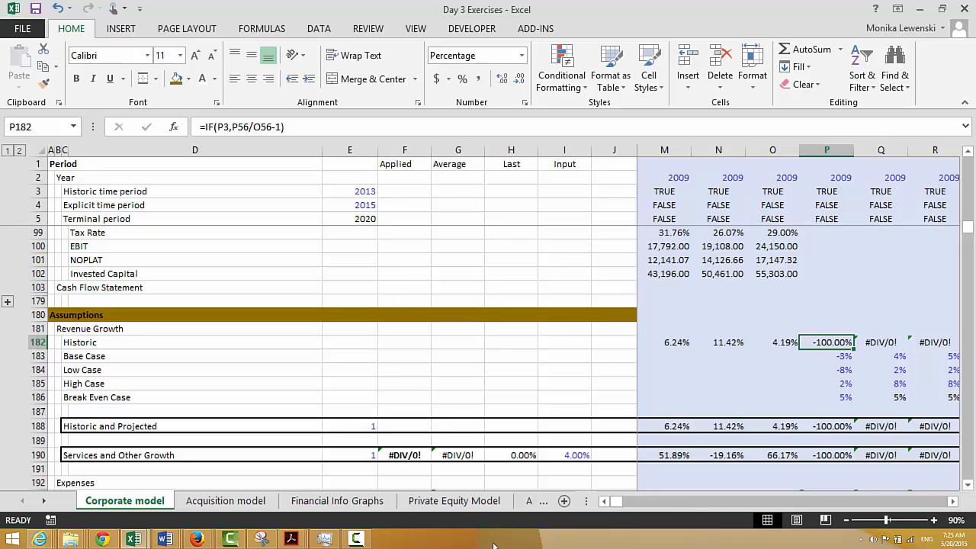
pyautogui.click(349, 540)
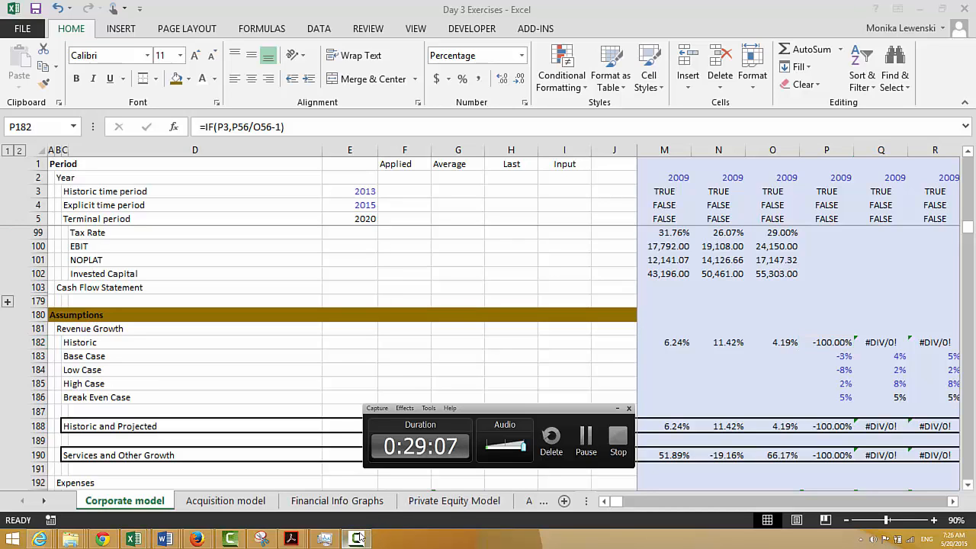
pyautogui.click(593, 436)
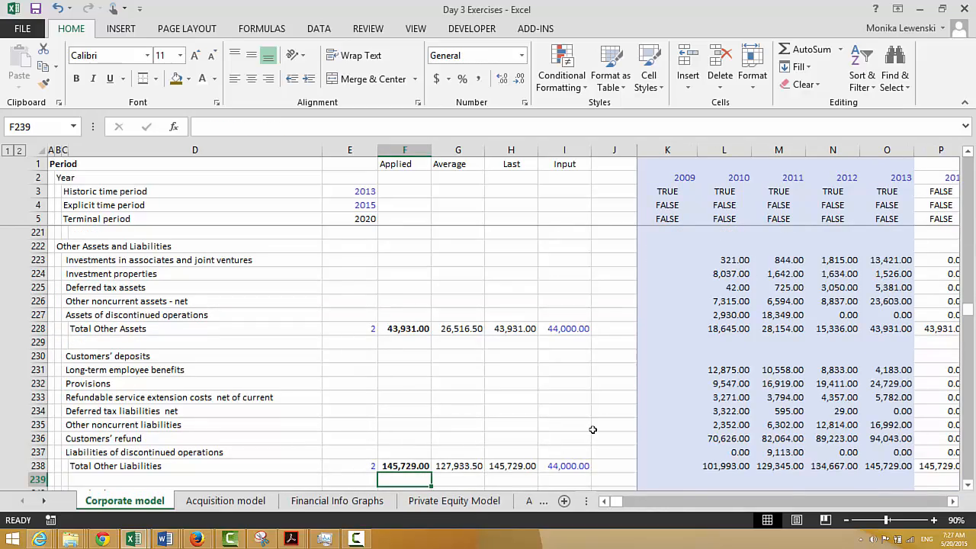
# Return from the Total Other Liabilities assumptions to the minority interest account in the model's Balance sheet section
pyautogui.press('Down')
pyautogui.press('Down')
pyautogui.press('Down')
pyautogui.press('Down')
pyautogui.press('Down')
pyautogui.press('Down')
pyautogui.press('Down')
pyautogui.press('Down')
pyautogui.press('Down')
pyautogui.press('Down')
pyautogui.press('Down')
pyautogui.press('Down')
pyautogui.press('Down')
pyautogui.press('Down')
pyautogui.press('Down')
pyautogui.press('Down')
pyautogui.press('Down')
pyautogui.press('Down')
pyautogui.press('Down')
pyautogui.press('Down')
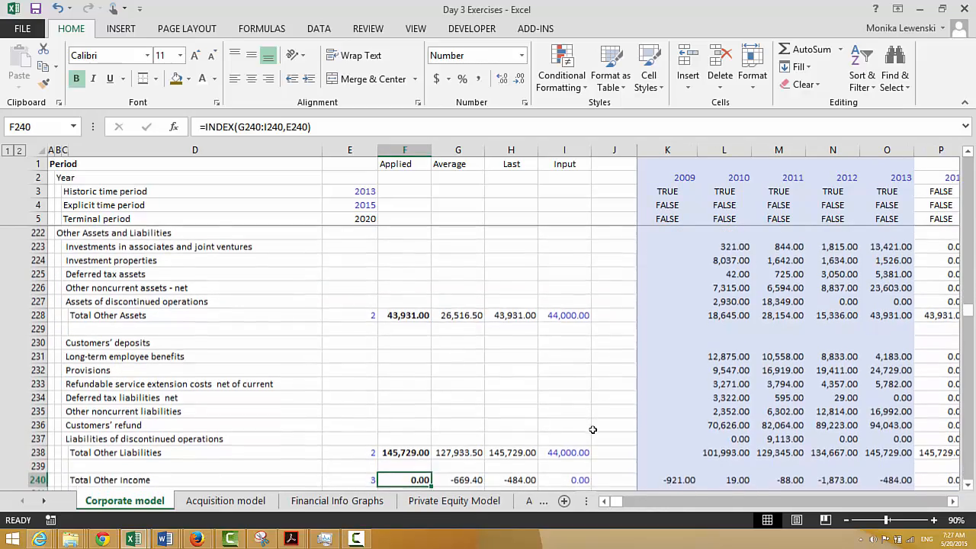
pyautogui.press('Down')
pyautogui.press('Down')
pyautogui.press('Down')
pyautogui.press('Down')
pyautogui.press('Down')
pyautogui.press('Down')
pyautogui.press('Down')
pyautogui.press('Down')
pyautogui.press('Down')
pyautogui.press('Down')
pyautogui.press('Down')
pyautogui.press('Down')
pyautogui.press('Down')
pyautogui.press('Down')
pyautogui.press('Down')
pyautogui.press('Down')
pyautogui.press('Down')
pyautogui.press('Down')
pyautogui.press('Down')
pyautogui.press('Down')
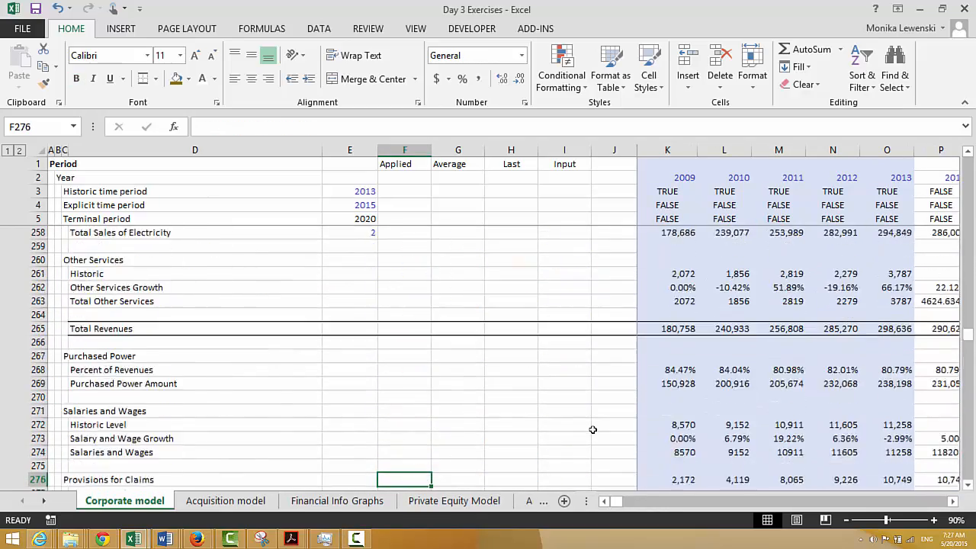
pyautogui.press('Down')
pyautogui.press('Down')
pyautogui.press('Down')
pyautogui.press('Down')
pyautogui.press('Down')
pyautogui.press('Down')
pyautogui.press('Down')
pyautogui.press('Down')
pyautogui.press('Down')
pyautogui.press('Down')
pyautogui.press('Down')
pyautogui.press('Down')
pyautogui.press('Down')
pyautogui.press('Down')
pyautogui.press('Down')
pyautogui.press('Down')
pyautogui.press('Down')
pyautogui.press('Down')
pyautogui.press('Down')
pyautogui.press('Down')
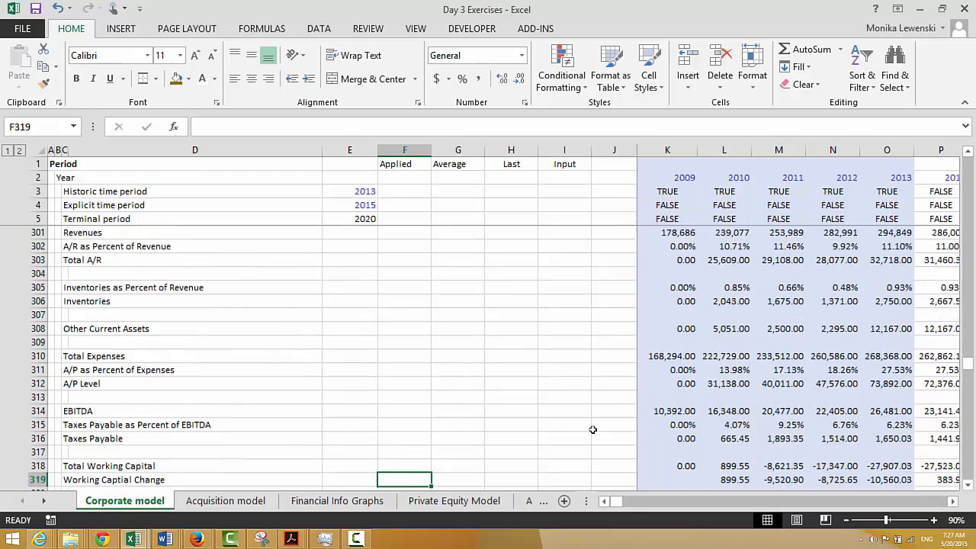
pyautogui.press('Down')
pyautogui.press('Down')
pyautogui.press('Down')
pyautogui.press('Down')
pyautogui.press('Down')
pyautogui.press('Down')
pyautogui.press('Down')
pyautogui.press('Down')
pyautogui.press('Down')
pyautogui.press('Down')
pyautogui.press('Down')
pyautogui.press('Down')
pyautogui.press('Down')
pyautogui.press('Down')
pyautogui.press('Down')
pyautogui.press('Down')
pyautogui.press('Down')
pyautogui.press('Down')
pyautogui.press('Down')
pyautogui.press('Down')
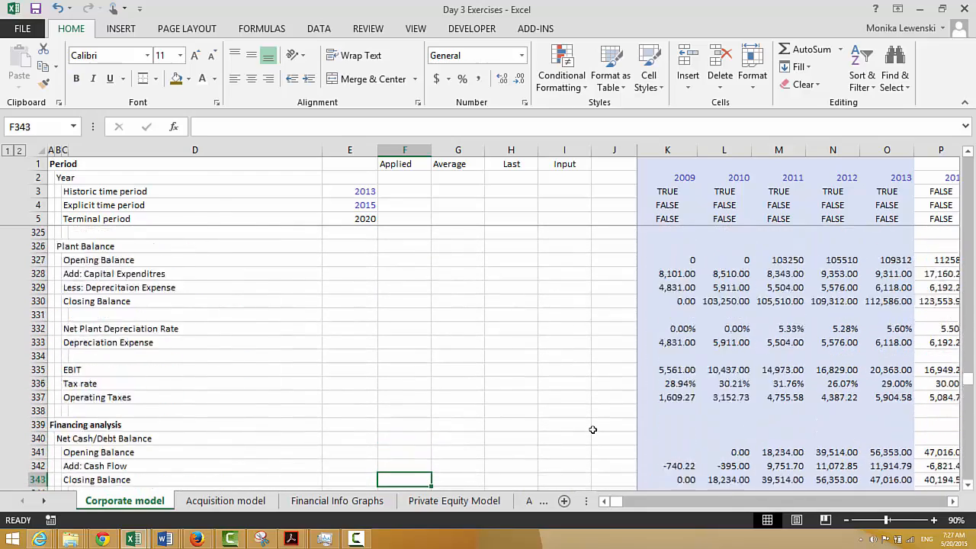
pyautogui.press('Down')
pyautogui.press('Down')
pyautogui.press('Down')
pyautogui.press('Down')
pyautogui.press('Down')
pyautogui.press('Down')
pyautogui.press('Down')
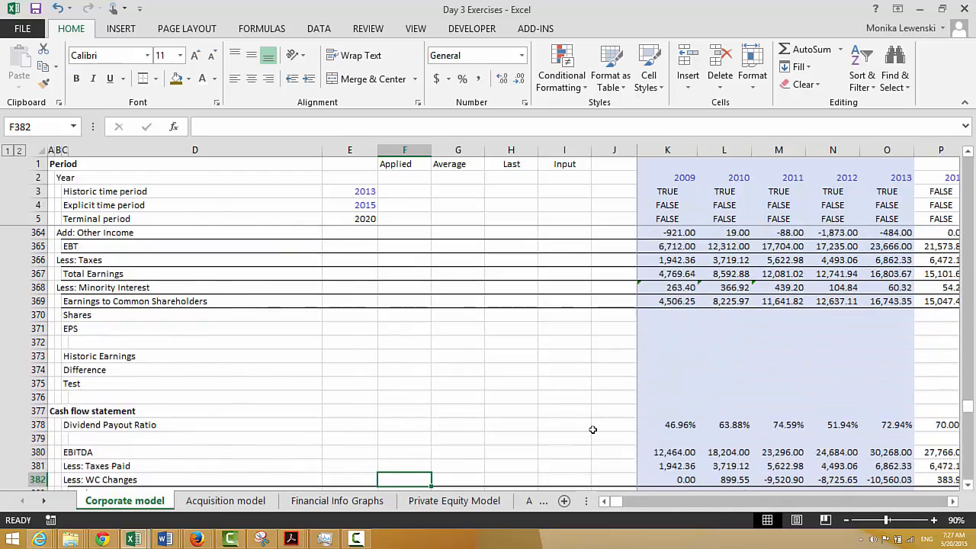
pyautogui.press('Down')
pyautogui.press('Down')
pyautogui.press('Down')
pyautogui.press('Down')
pyautogui.press('Down')
pyautogui.press('Down')
pyautogui.press('Down')
pyautogui.press('Down')
pyautogui.press('Down')
pyautogui.press('Down')
pyautogui.press('Down')
pyautogui.press('Down')
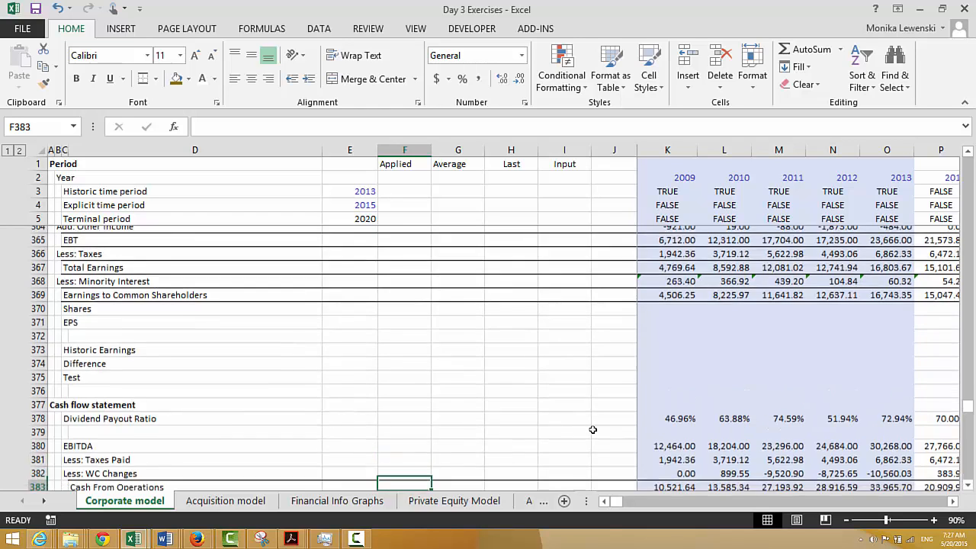
pyautogui.press('Down')
pyautogui.press('Down')
pyautogui.press('Down')
pyautogui.press('Down')
pyautogui.press('Down')
pyautogui.press('Down')
pyautogui.press('Down')
pyautogui.press('Down')
pyautogui.press('Down')
pyautogui.press('Down')
pyautogui.press('Down')
pyautogui.press('Down')
pyautogui.press('Down')
pyautogui.press('Down')
pyautogui.press('Down')
pyautogui.press('Down')
pyautogui.press('Down')
pyautogui.press('Down')
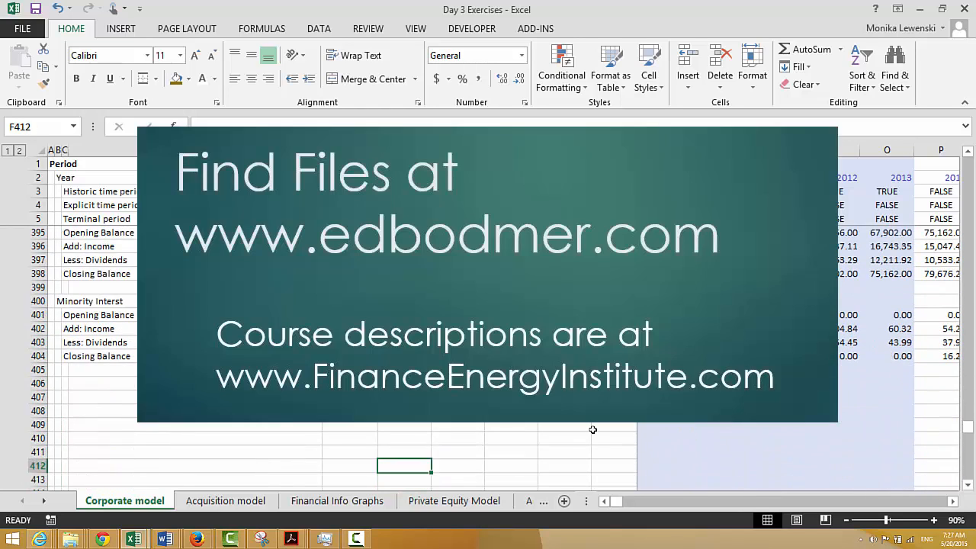
pyautogui.press('Up')
pyautogui.press('Up')
pyautogui.press('Up')
pyautogui.press('Up')
pyautogui.press('Up')
pyautogui.press('Up')
pyautogui.press('Up')
pyautogui.press('Up')
pyautogui.press('Up')
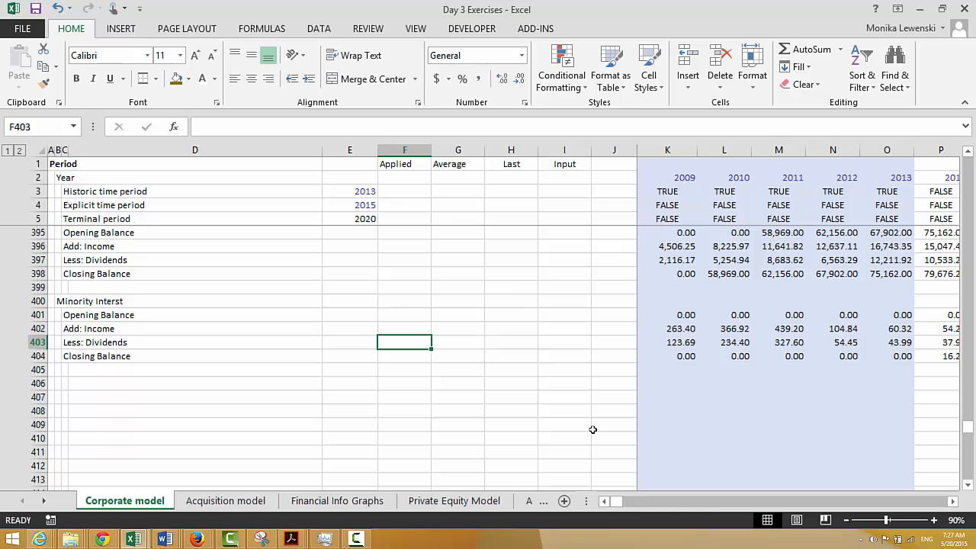
# Check the 2009 minority interest closing balance formula in K404 and compare it with the 2010 formula in L404
pyautogui.press('Down')
pyautogui.press('Right')
pyautogui.press('Right')
pyautogui.press('Right')
pyautogui.press('Right')
pyautogui.press('Right')
pyautogui.press('Right')
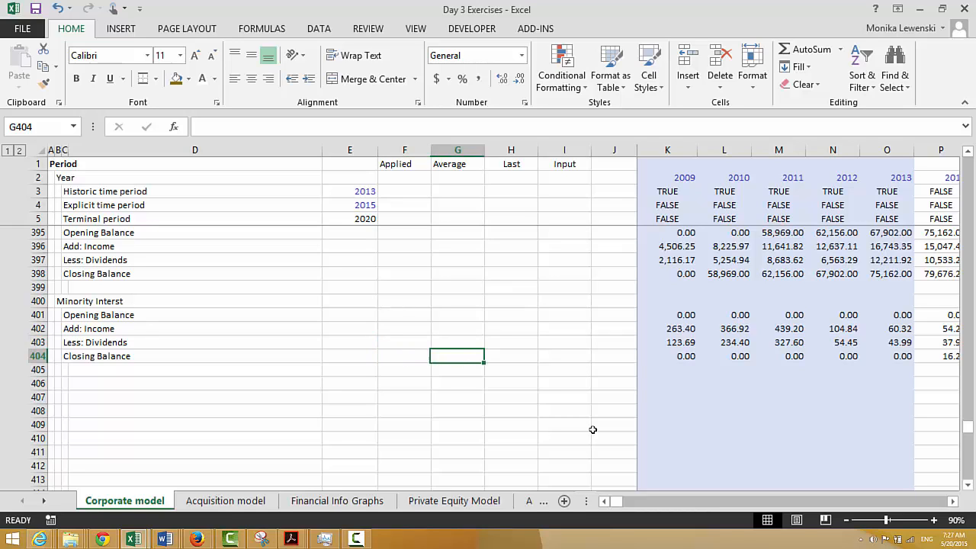
pyautogui.press('Left')
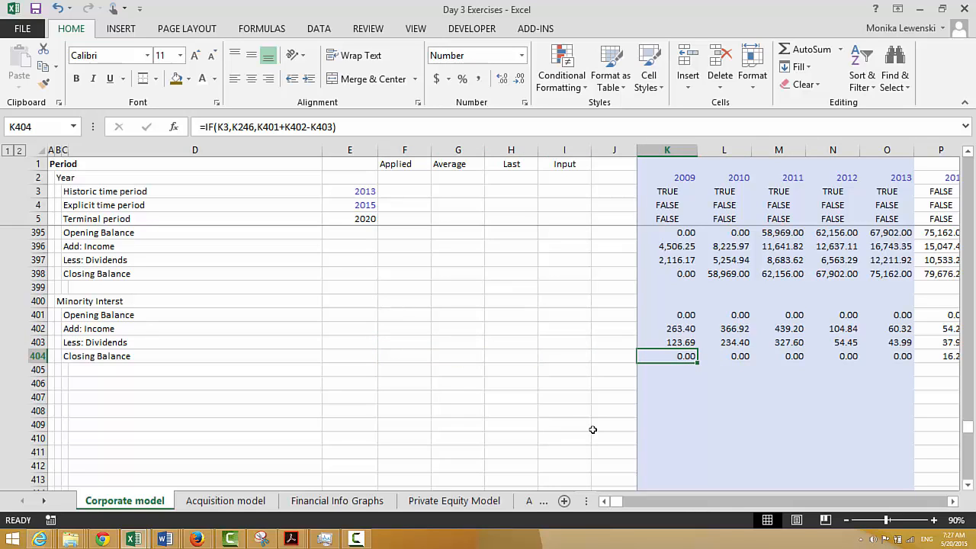
pyautogui.press('F2')
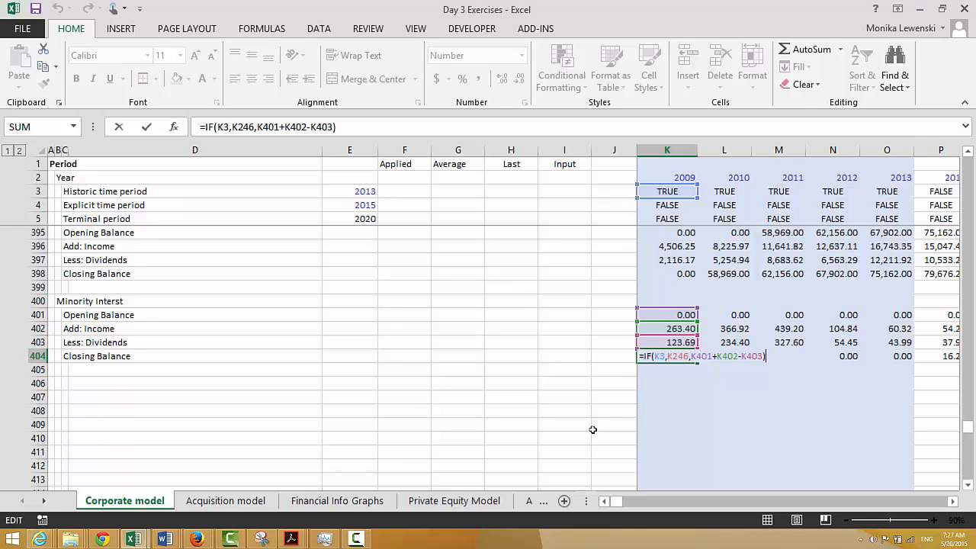
pyautogui.press('Return')
pyautogui.press('Up')
pyautogui.press('Right')
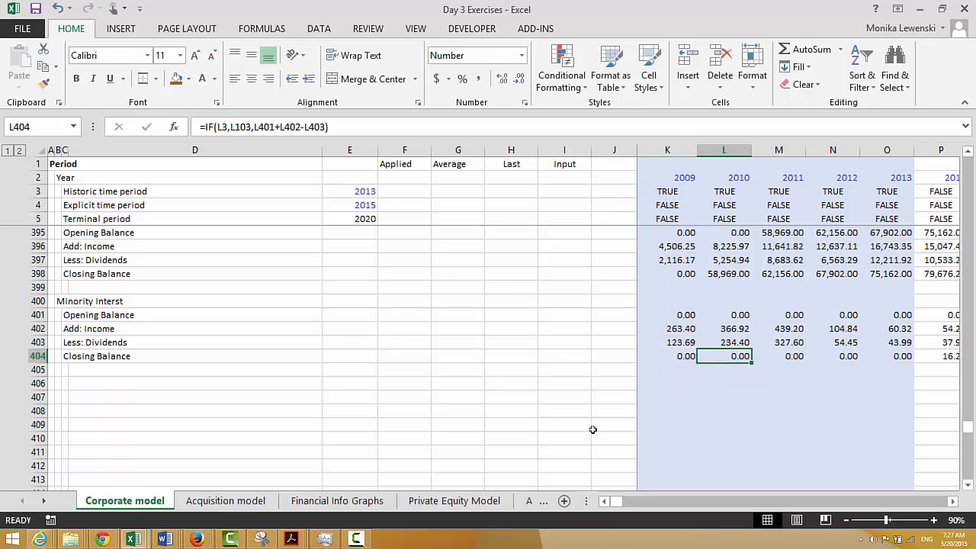
# Fill the 2009 minority interest closing balance formula from K404 across all the following years in row 404
pyautogui.press('Left')
pyautogui.hotkey('ctrl', 'shift', 'Right')
pyautogui.hotkey('ctrl', 'r')
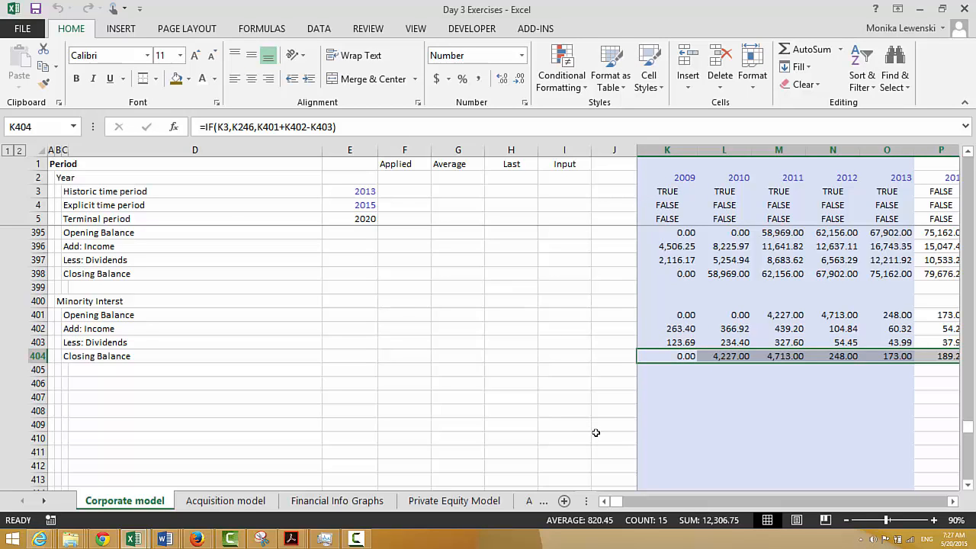
# Review the filled minority interest closing balance formulas across the forecast years in row 404
pyautogui.press('Right')
pyautogui.press('Right')
pyautogui.press('Right')
pyautogui.press('Right')
pyautogui.press('Right')
pyautogui.press('Right')
pyautogui.press('Right')
pyautogui.press('Right')
pyautogui.press('Right')
pyautogui.press('Right')
pyautogui.press('Right')
pyautogui.press('Right')
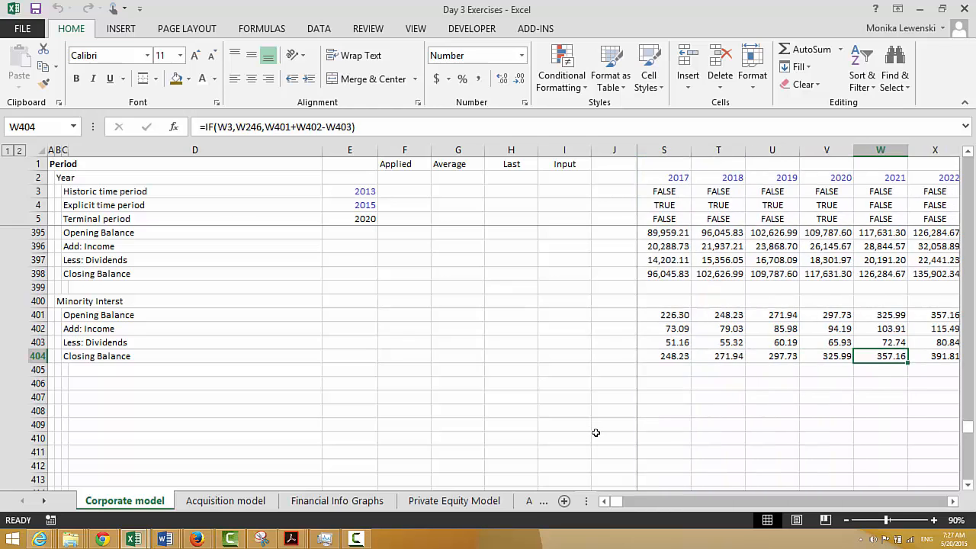
# Add an Assets heading in B406, below the minority interest account
pyautogui.press('Left')
pyautogui.press('Left')
pyautogui.press('Left')
pyautogui.press('Left')
pyautogui.press('Left')
pyautogui.press('Left')
pyautogui.press('Left')
pyautogui.press('Left')
pyautogui.press('Left')
pyautogui.press('Left')
pyautogui.press('Left')
pyautogui.press('Left')
pyautogui.press('Left')
pyautogui.press('Left')
pyautogui.press('Left')
pyautogui.press('Left')
pyautogui.press('Left')
pyautogui.press('Left')
pyautogui.press('Left')
pyautogui.press('Left')
pyautogui.press('Left')
pyautogui.press('Down')
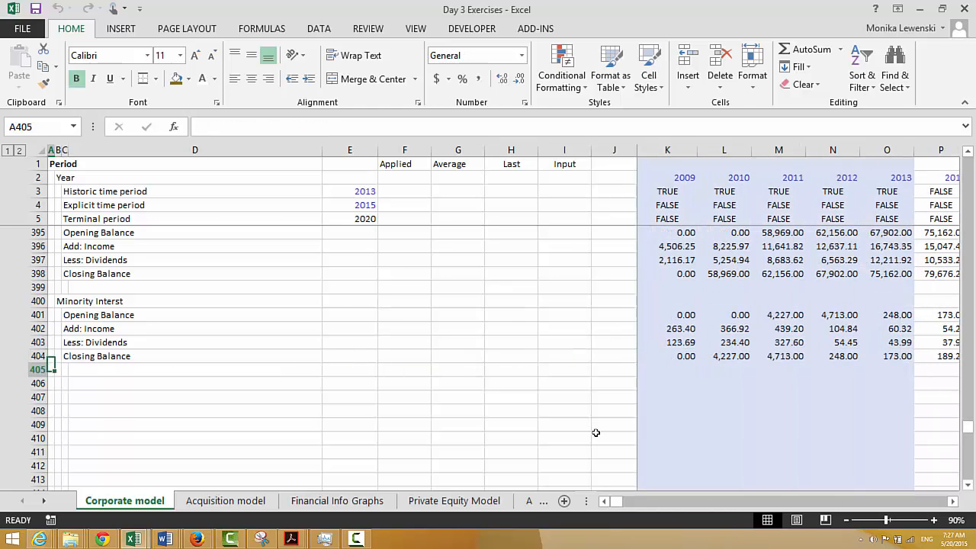
pyautogui.press('Right')
pyautogui.press('Down')
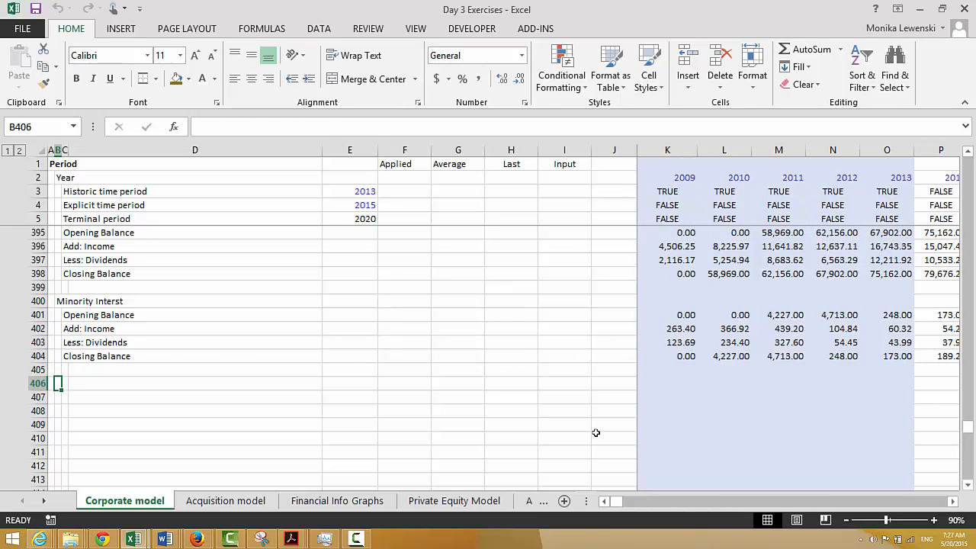
pyautogui.write('Assets')
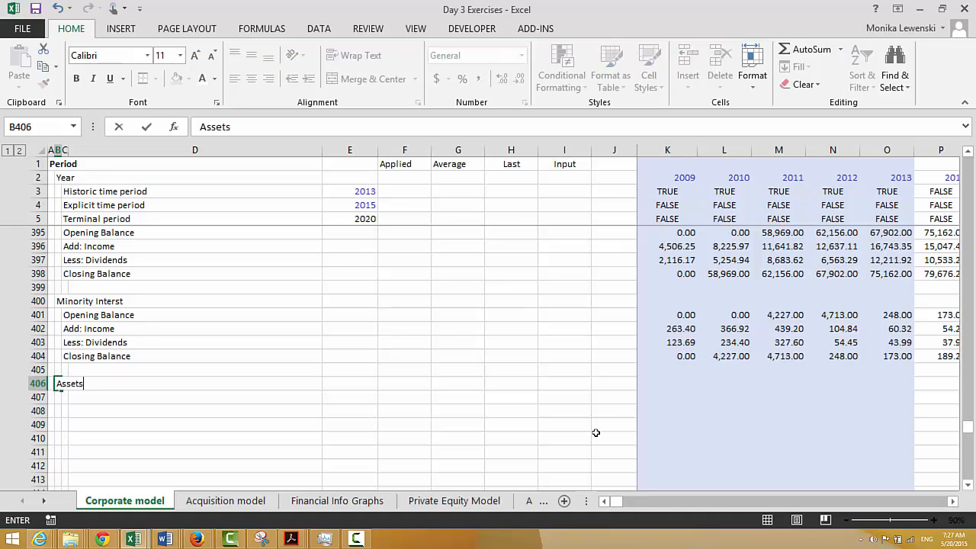
pyautogui.press('Return')
# List the line items Cash, A/R, Inventories and Other CA under the Assets heading in C407:C410
pyautogui.press('Right')
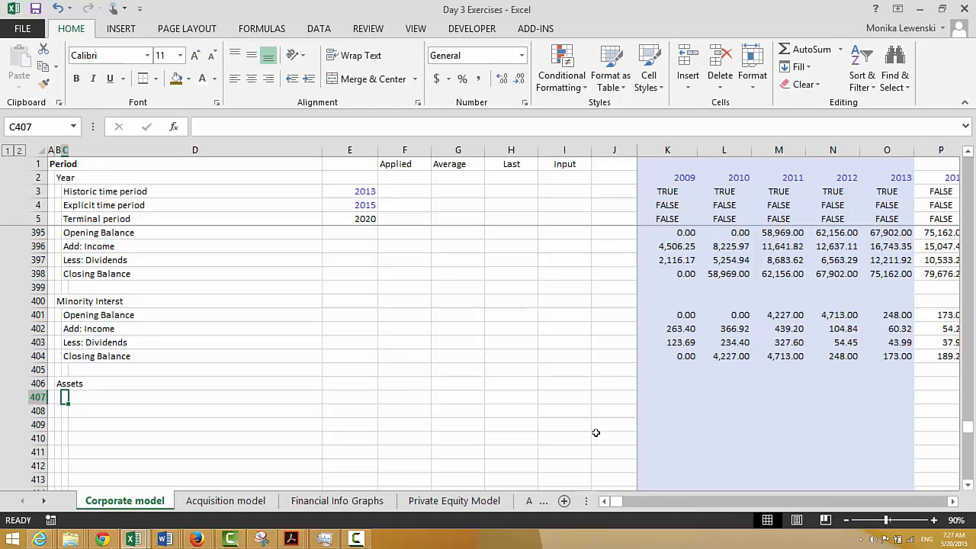
pyautogui.write('c')
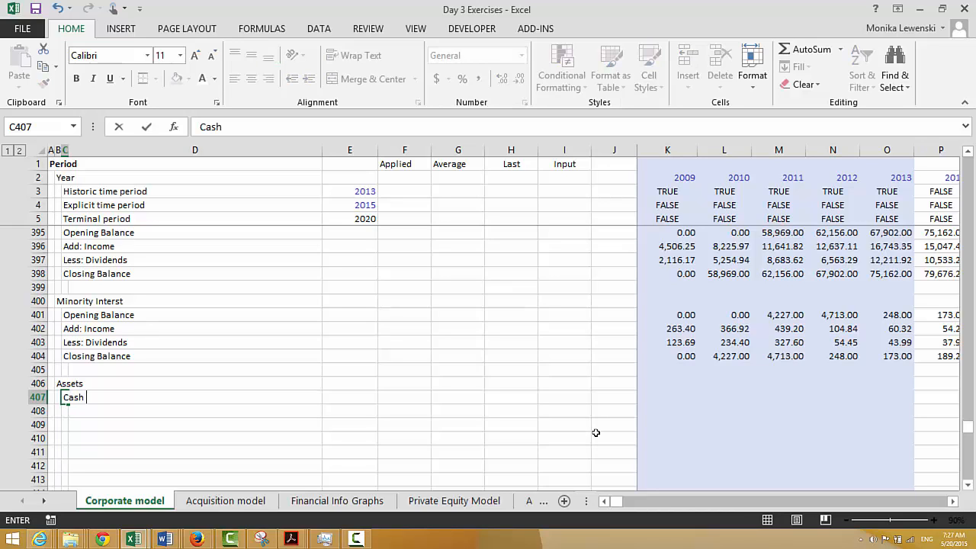
pyautogui.write('ash')
pyautogui.press('Return')
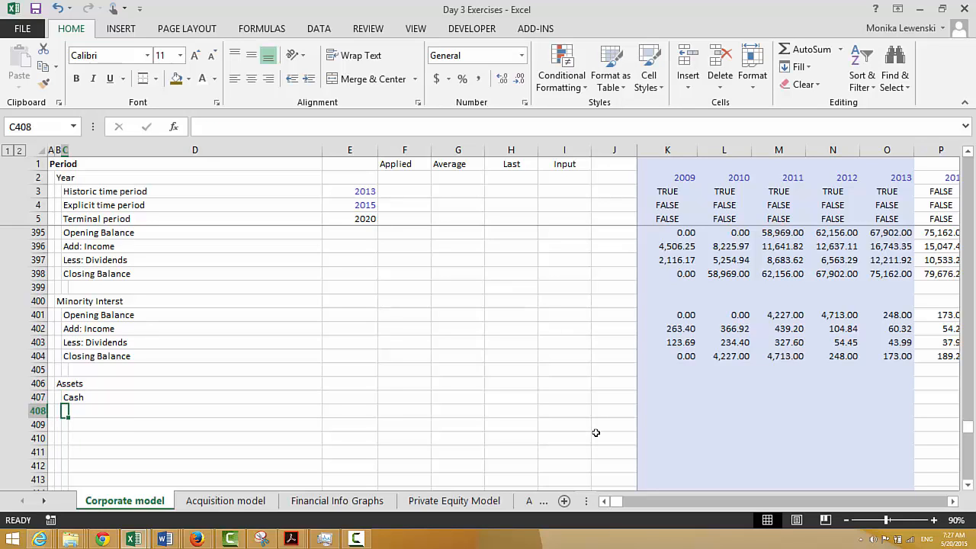
pyautogui.write('A/R')
pyautogui.press('Return')
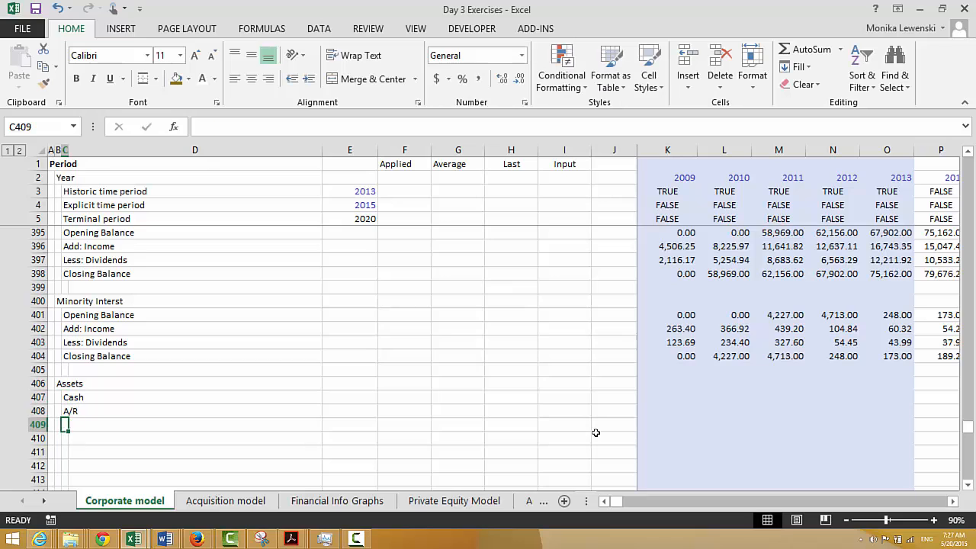
pyautogui.write('Inven')
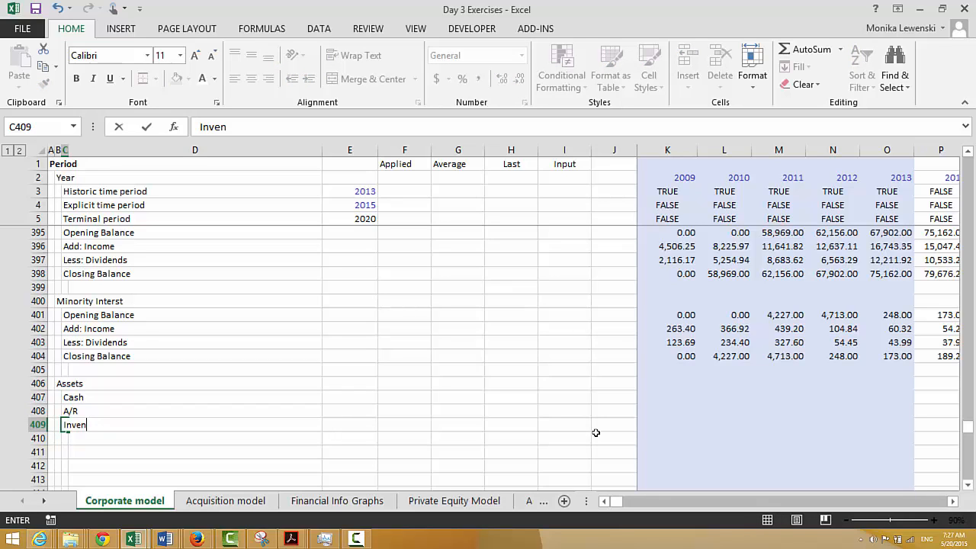
pyautogui.write('tories')
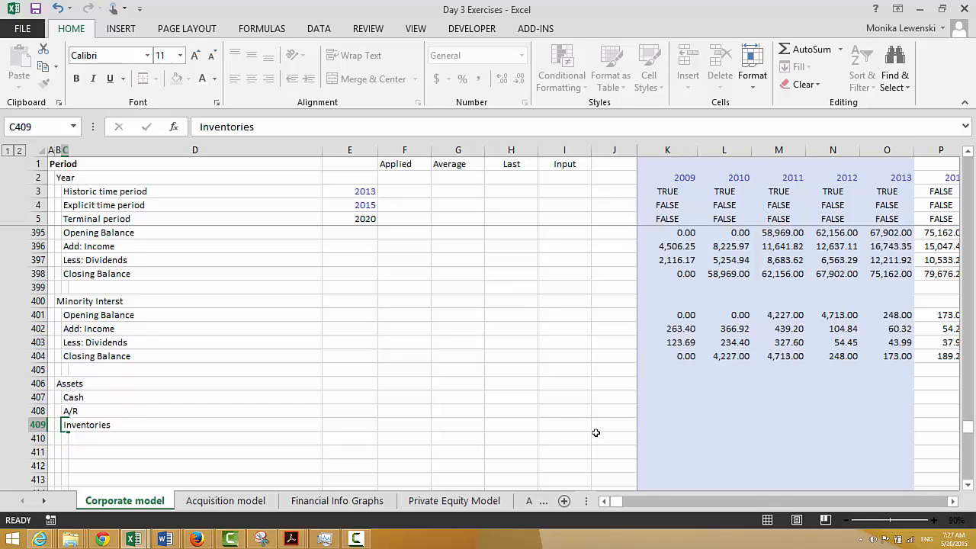
pyautogui.press('Return')
pyautogui.write('Ot')
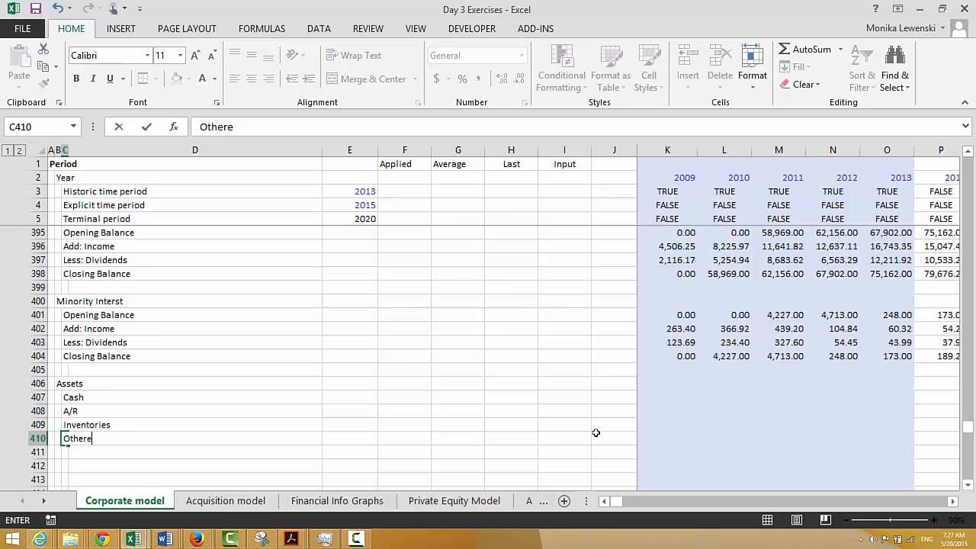
pyautogui.write('her CA')
pyautogui.press('Return')
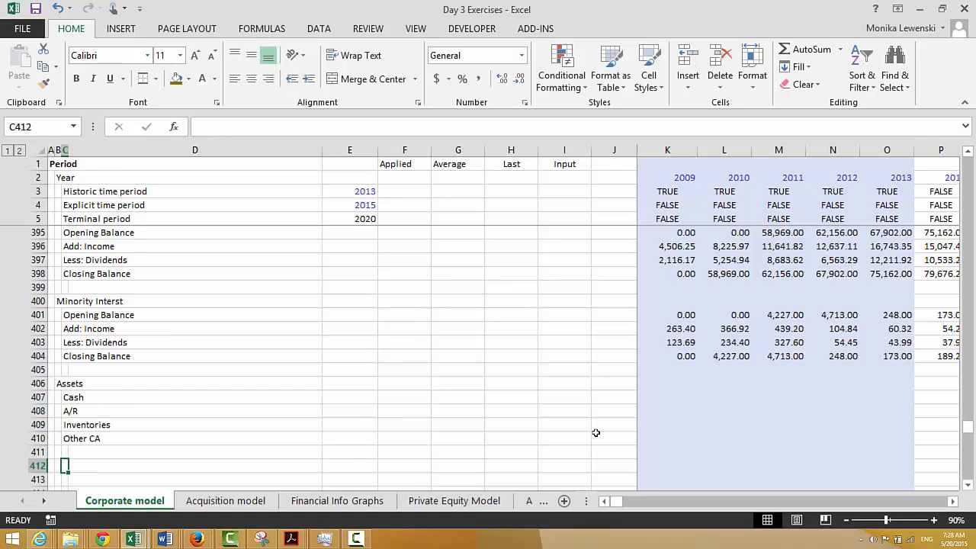
# Add the line items Net Plant in C411 and Other Assets in C412 below Other CA
pyautogui.write('Net ')
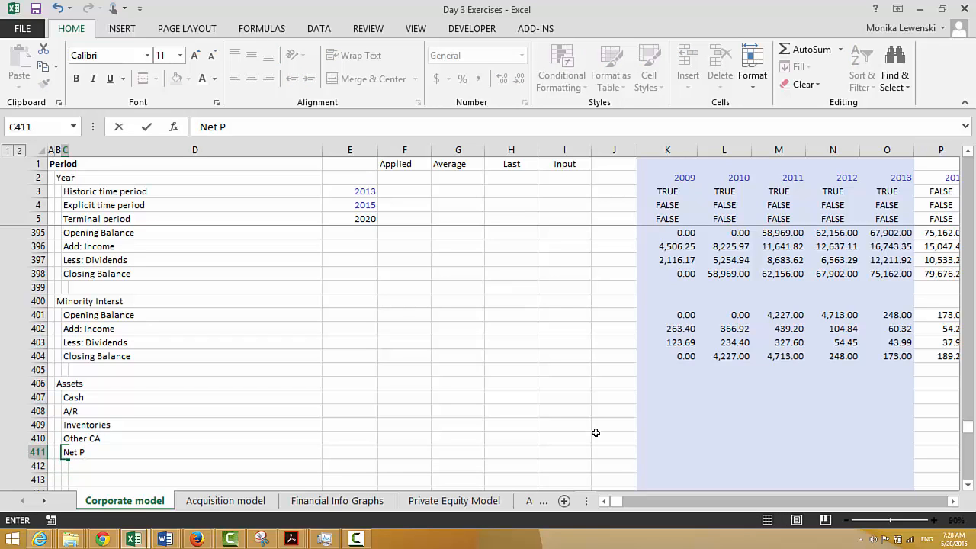
pyautogui.write('Plant')
pyautogui.press('Return')
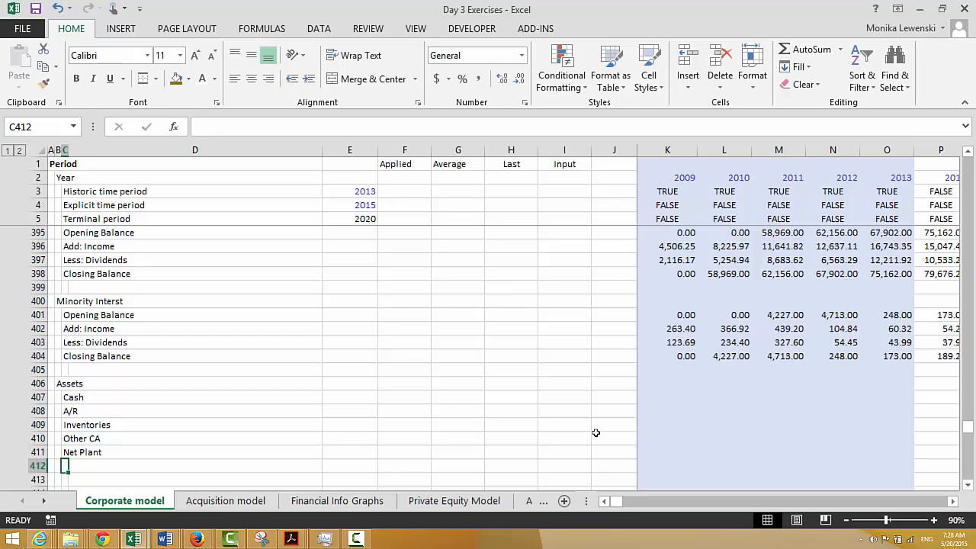
pyautogui.write('O')
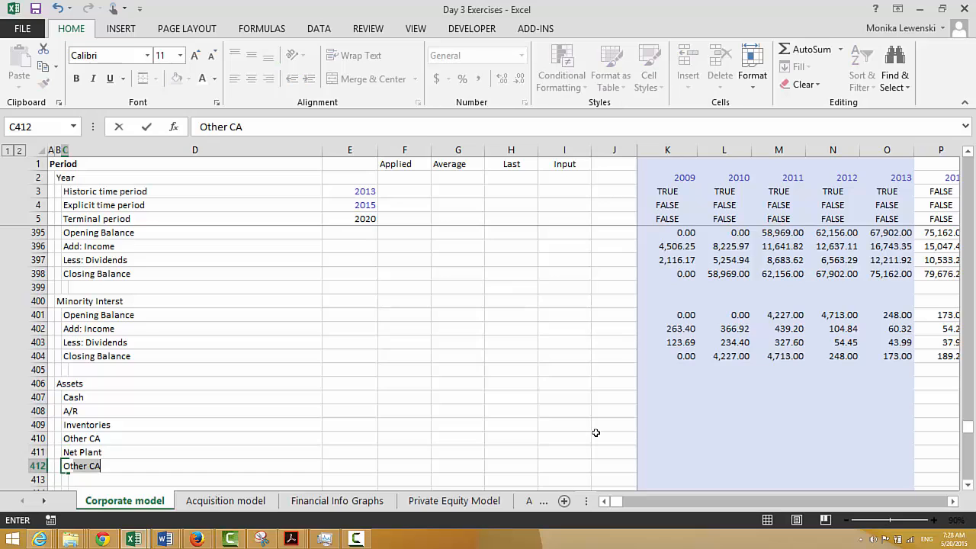
pyautogui.write('t')
pyautogui.write('Othere')
pyautogui.write(' Ass')
pyautogui.write('ets')
pyautogui.press('Return')
# Add an indented Total Assets label in D413 below the asset line items
pyautogui.press('Right')
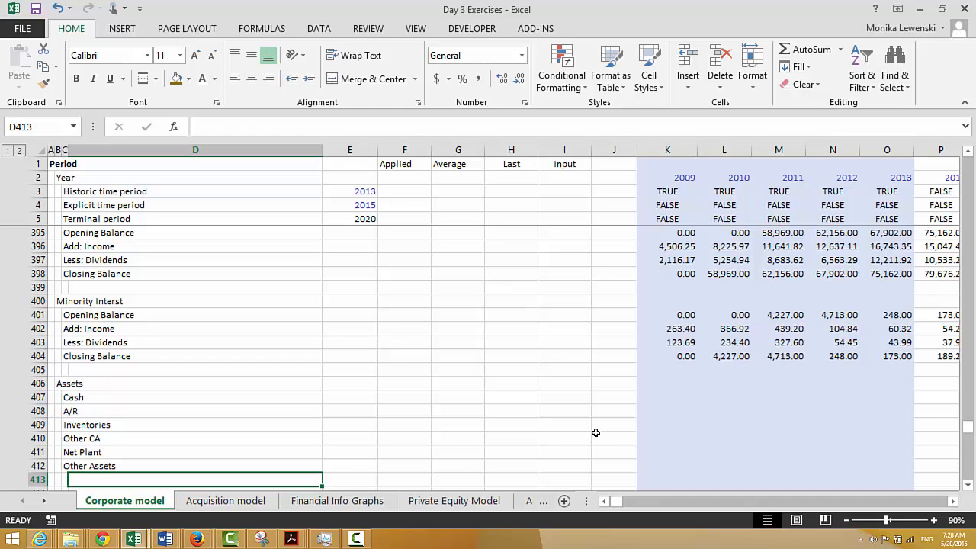
pyautogui.write('Total Asse')
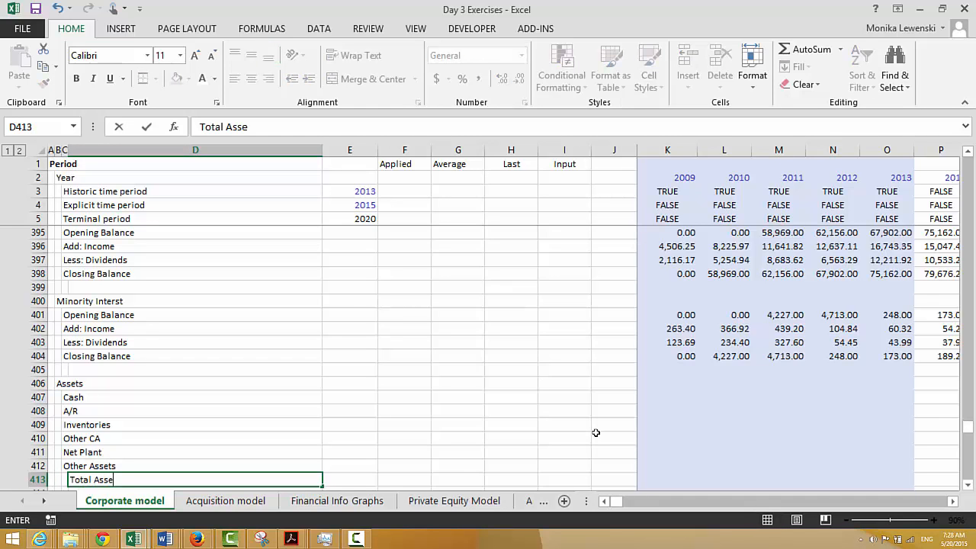
pyautogui.write('ts')
pyautogui.press('Return')
# Insert blank rows at row 415, between Total Assets and the Financial ratios section
pyautogui.press('Down')
pyautogui.press('Down')
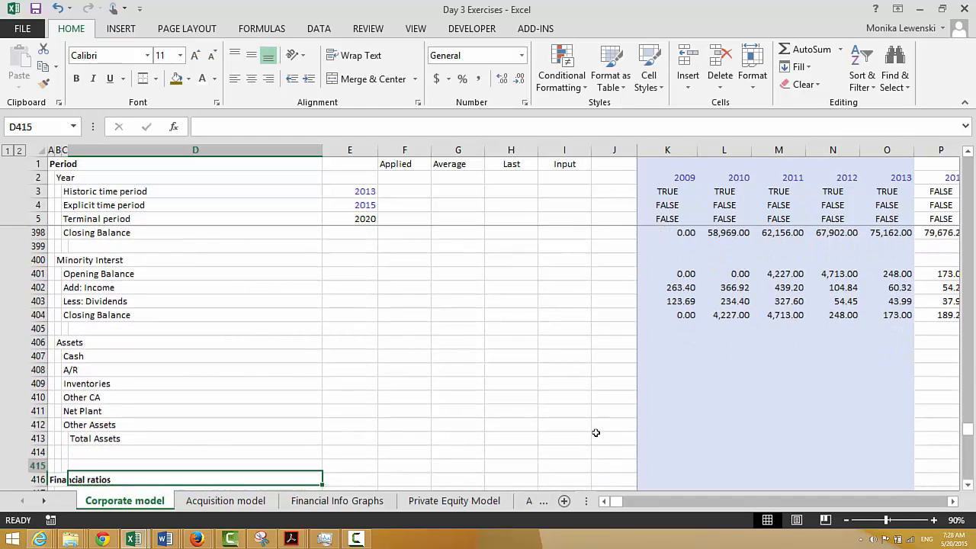
pyautogui.press('Up')
pyautogui.hotkey('shift', 'space')
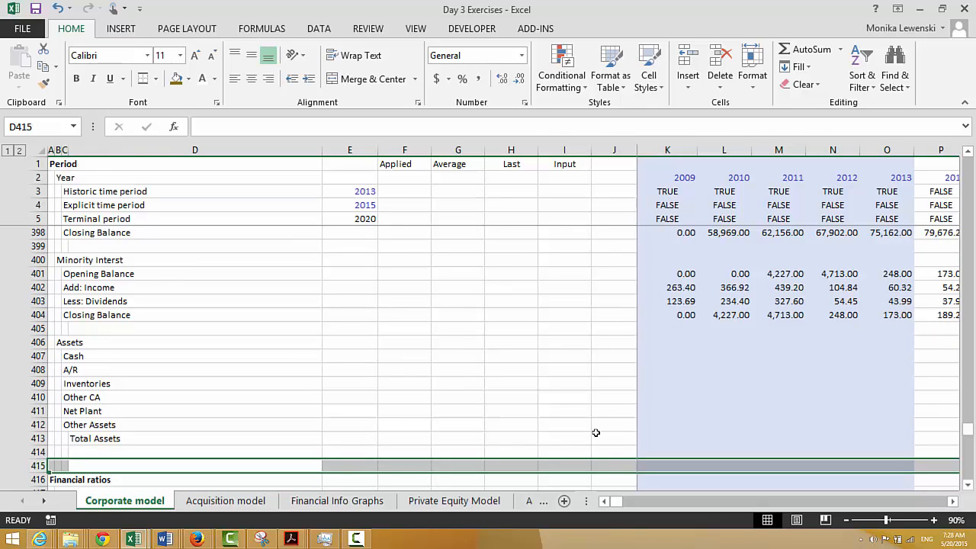
pyautogui.hotkey('ctrl', 'shift', '+')
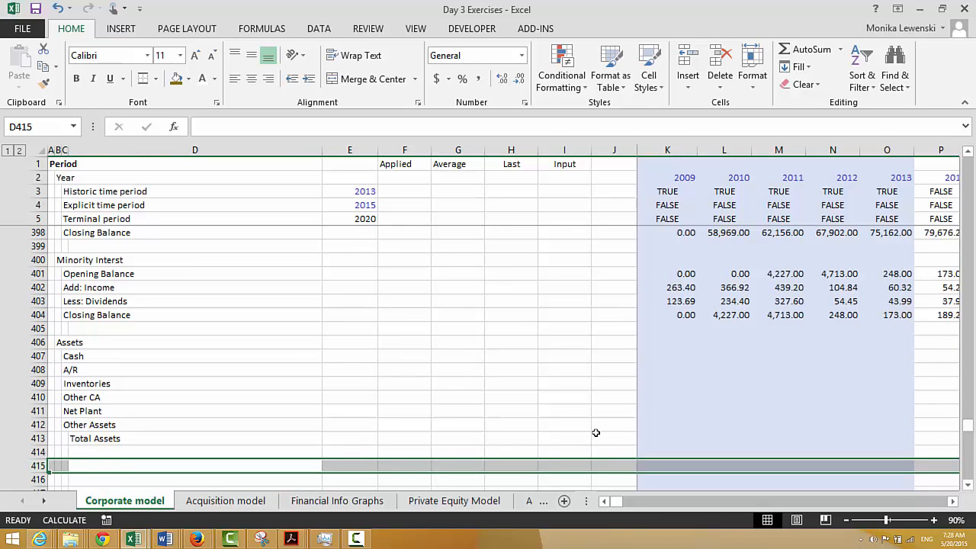
pyautogui.press('Up')
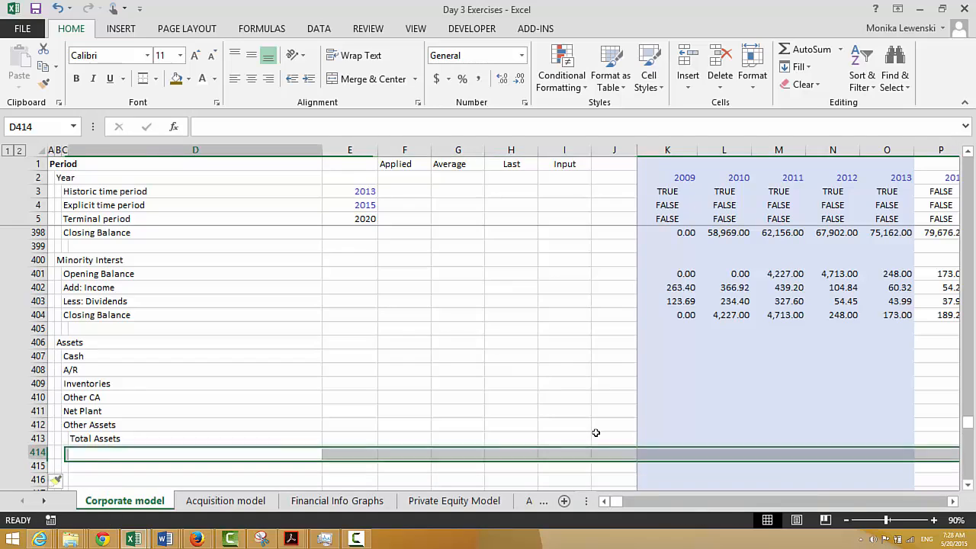
pyautogui.press('Down')
# Label the check rows below Total Assets as Historic Assets in D415 and Difference in D416
pyautogui.write('H')
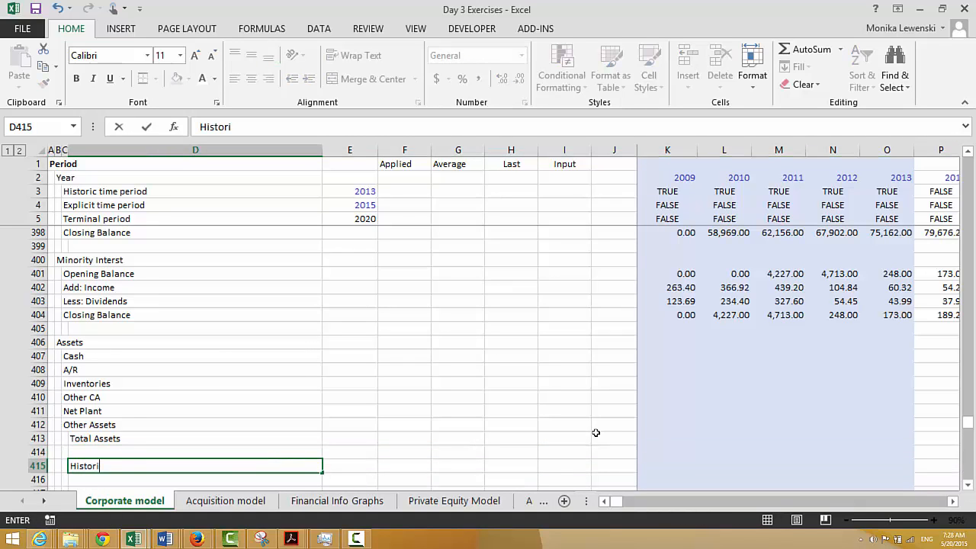
pyautogui.write('istoric Assets')
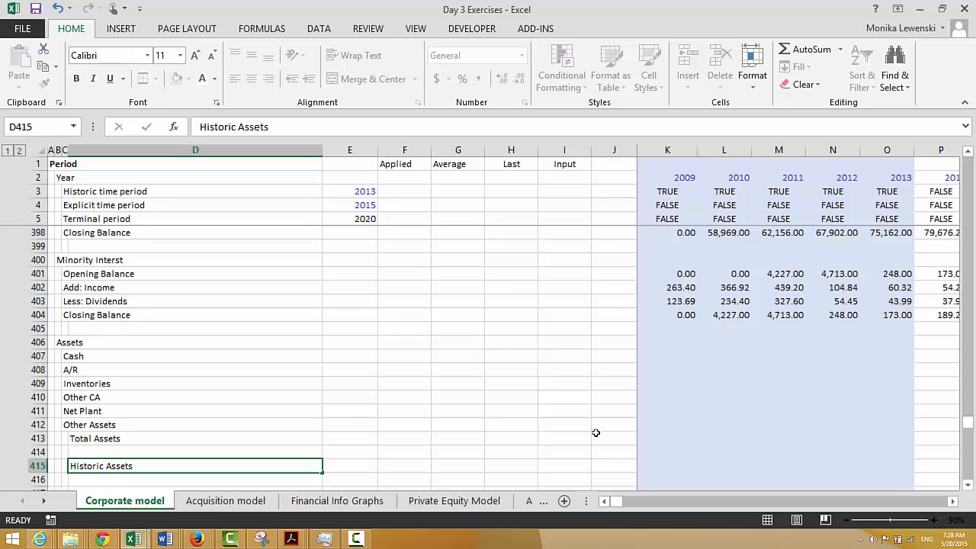
pyautogui.press('Return')
pyautogui.write('Diffe')
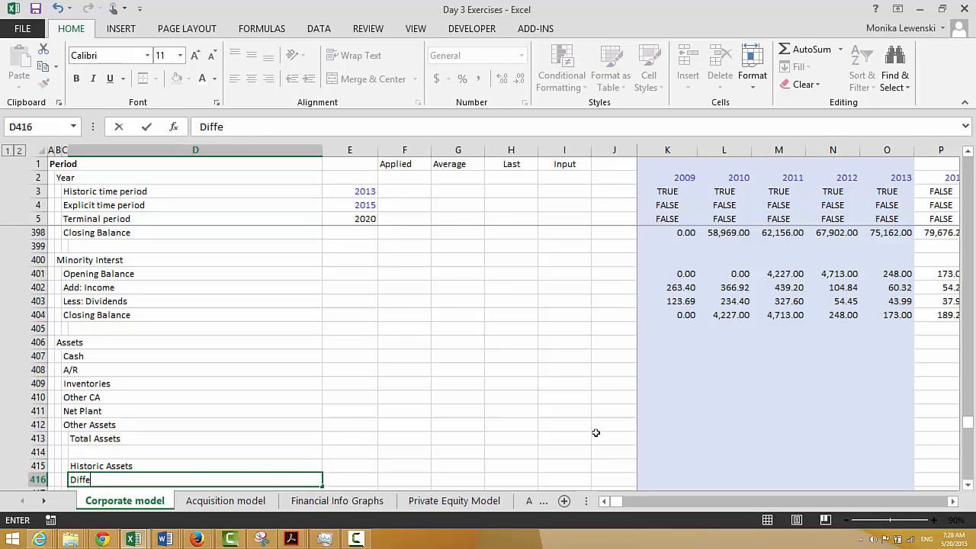
pyautogui.press('Down')
# Link the 2009 Cash line of the Assets section in K407 to the Cash Balance with the formula =K345
pyautogui.press('Up')
pyautogui.press('Up')
pyautogui.press('Up')
pyautogui.press('Up')
pyautogui.press('Up')
pyautogui.press('Up')
pyautogui.press('Up')
pyautogui.press('Up')
pyautogui.press('Up')
pyautogui.press('Up')
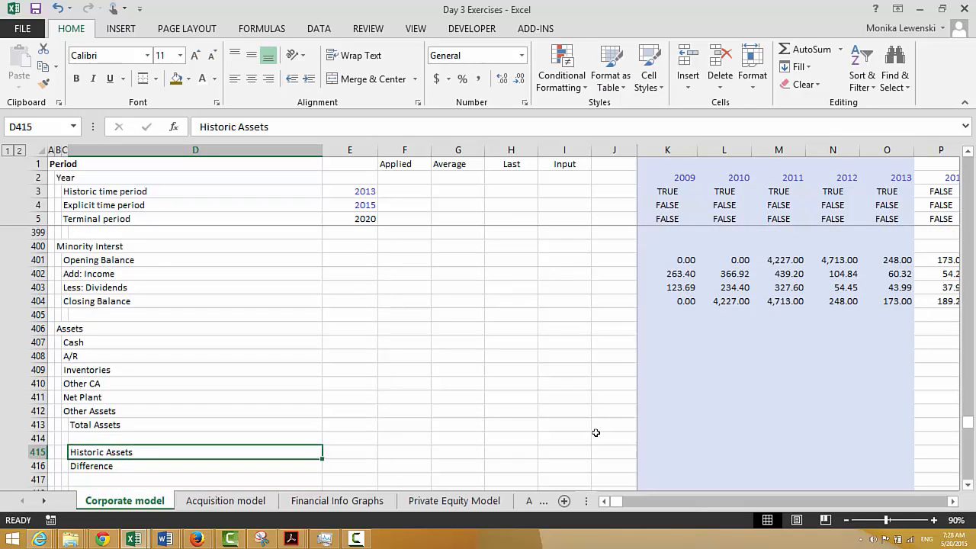
pyautogui.press('Right')
pyautogui.press('Right')
pyautogui.press('Right')
pyautogui.press('Right')
pyautogui.press('Right')
pyautogui.press('Right')
pyautogui.press('Right')
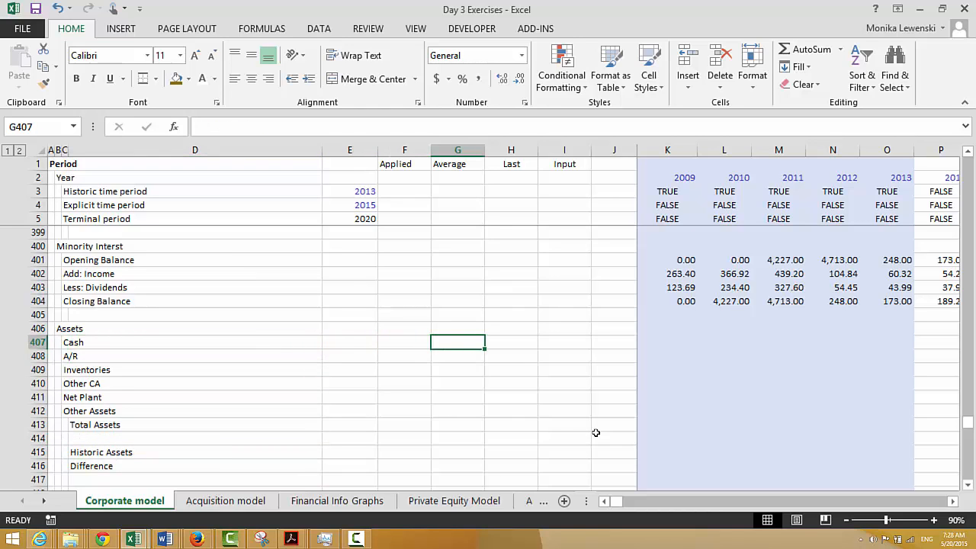
pyautogui.write('=')
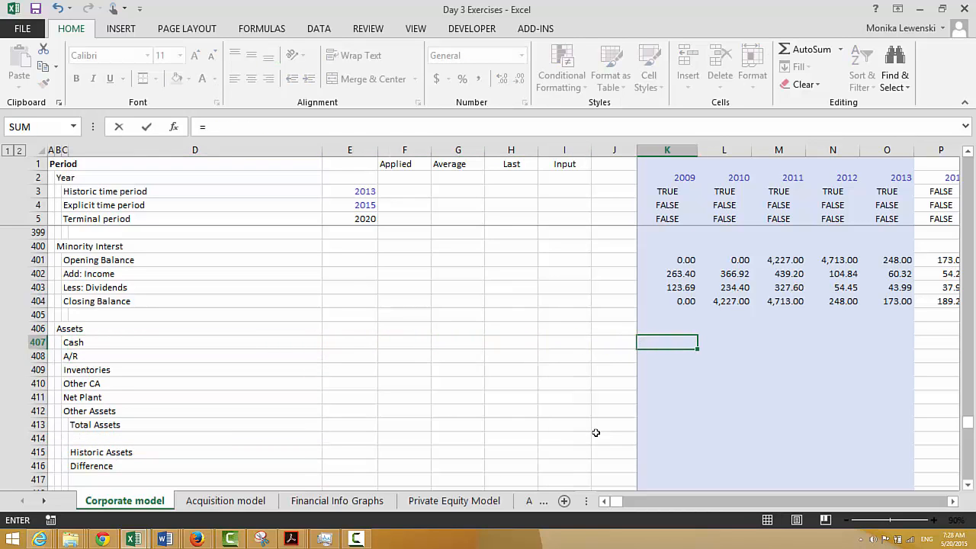
pyautogui.press('Up')
pyautogui.press('Up')
pyautogui.press('Up')
pyautogui.press('Up')
pyautogui.press('Up')
pyautogui.press('Up')
pyautogui.press('Up')
pyautogui.press('Up')
pyautogui.press('Up')
pyautogui.press('Up')
pyautogui.press('Up')
pyautogui.press('Up')
pyautogui.press('Up')
pyautogui.press('Up')
pyautogui.press('Up')
pyautogui.press('Up')
pyautogui.press('Up')
pyautogui.press('Up')
pyautogui.press('Up')
pyautogui.press('Up')
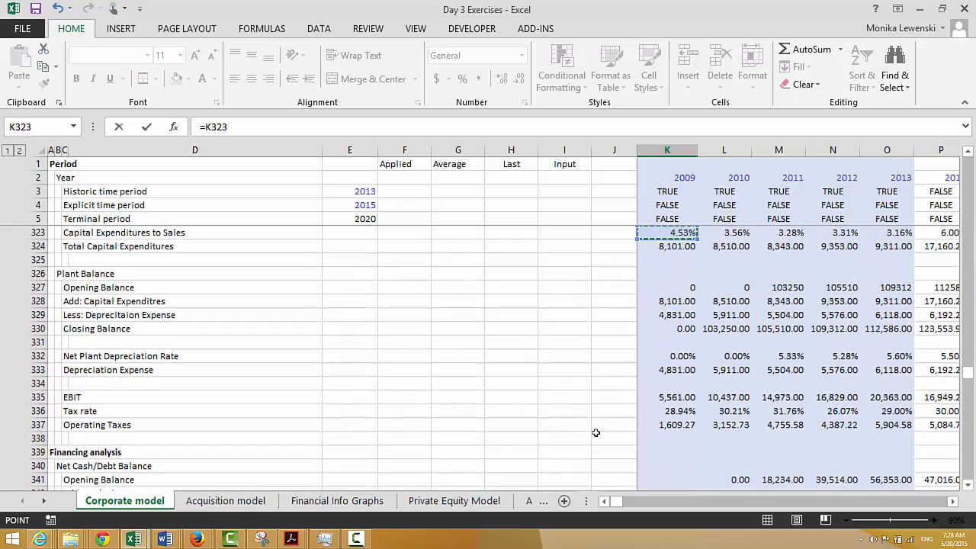
pyautogui.press('Up')
pyautogui.press('Up')
pyautogui.press('Up')
pyautogui.press('Up')
pyautogui.press('Up')
pyautogui.press('Up')
pyautogui.press('Up')
pyautogui.press('Up')
pyautogui.press('Up')
pyautogui.press('Up')
pyautogui.press('Up')
pyautogui.press('Up')
pyautogui.press('Up')
pyautogui.press('Up')
pyautogui.press('Up')
pyautogui.press('Up')
pyautogui.press('Up')
pyautogui.press('Up')
pyautogui.press('Up')
pyautogui.press('Up')
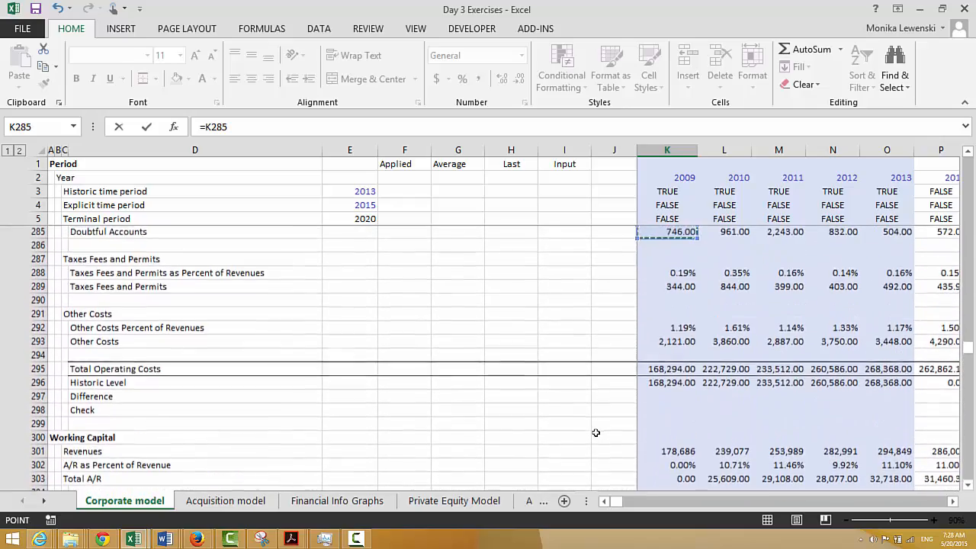
pyautogui.press('Down')
pyautogui.press('Down')
pyautogui.press('Down')
pyautogui.press('Down')
pyautogui.press('Down')
pyautogui.press('Down')
pyautogui.press('Down')
pyautogui.press('Down')
pyautogui.press('Down')
pyautogui.press('Down')
pyautogui.press('Down')
pyautogui.press('Down')
pyautogui.press('Down')
pyautogui.press('Down')
pyautogui.press('Down')
pyautogui.press('Down')
pyautogui.press('Down')
pyautogui.press('Down')
pyautogui.press('Down')
pyautogui.press('Down')
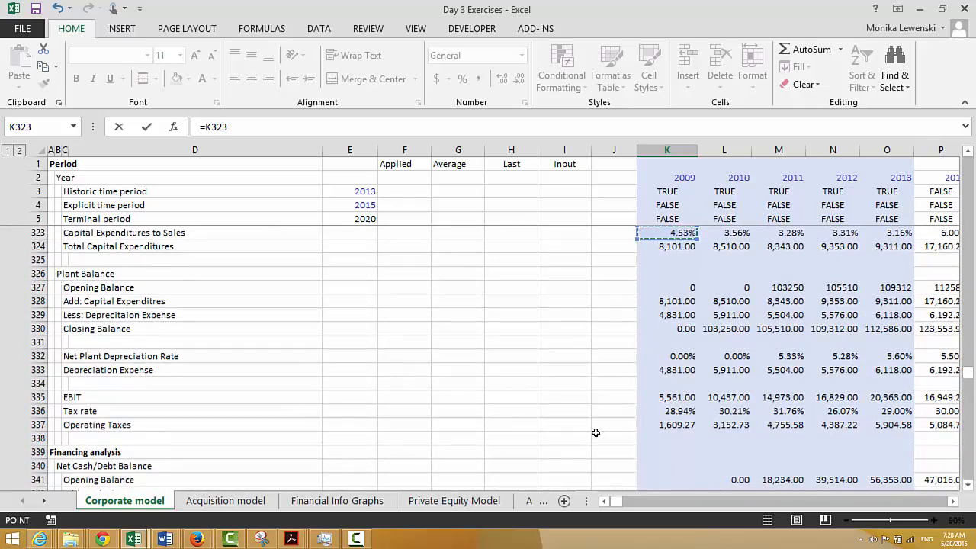
pyautogui.press('Down')
pyautogui.press('Down')
pyautogui.press('Down')
pyautogui.press('Down')
pyautogui.press('Down')
pyautogui.press('Down')
pyautogui.press('Down')
pyautogui.press('Down')
pyautogui.press('Down')
pyautogui.press('Down')
pyautogui.press('Down')
pyautogui.press('Down')
pyautogui.press('Down')
pyautogui.press('Down')
pyautogui.press('Down')
pyautogui.press('Down')
pyautogui.press('Down')
pyautogui.press('Down')
pyautogui.press('Down')
pyautogui.press('Down')
pyautogui.press('Down')
pyautogui.press('Down')
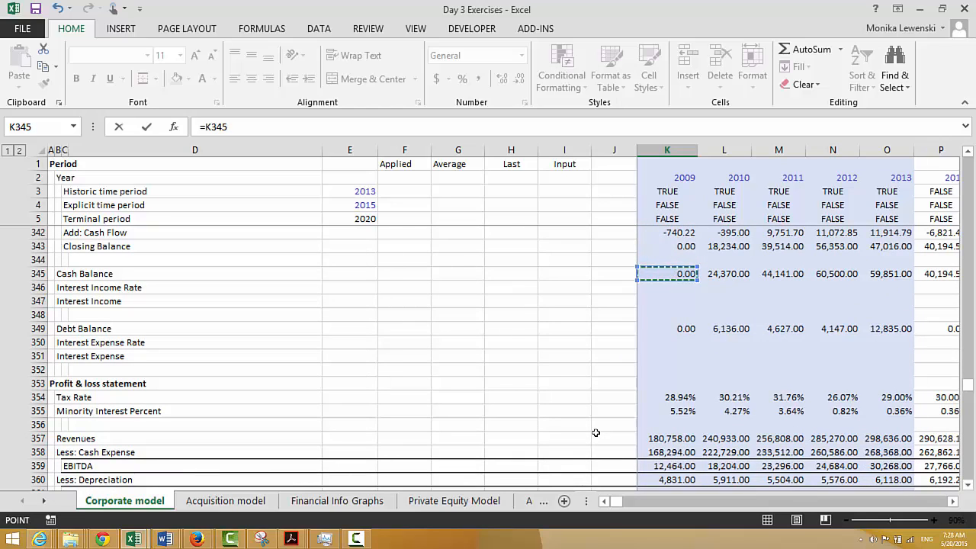
pyautogui.press('Return')
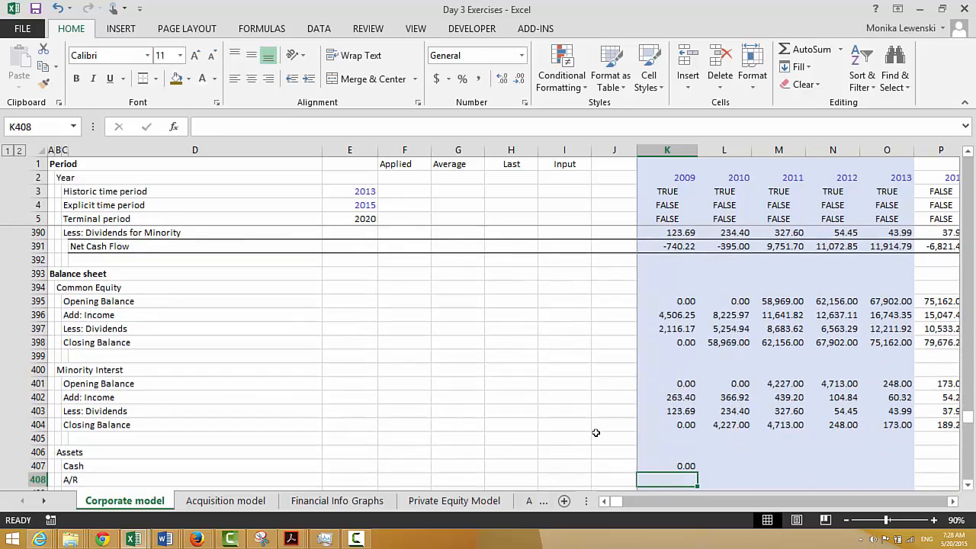
# Link the 2009 A/R line of the Assets section in K408 to Total A/R with the formula =K303
pyautogui.write('=')
pyautogui.press('Up')
pyautogui.press('Up')
pyautogui.press('Up')
pyautogui.press('Up')
pyautogui.press('Up')
pyautogui.press('Up')
pyautogui.press('Up')
pyautogui.press('Up')
pyautogui.press('Up')
pyautogui.press('Up')
pyautogui.press('Up')
pyautogui.press('Up')
pyautogui.press('Up')
pyautogui.press('Up')
pyautogui.press('Up')
pyautogui.press('Up')
pyautogui.press('Up')
pyautogui.press('Up')
pyautogui.press('Up')
pyautogui.press('Up')
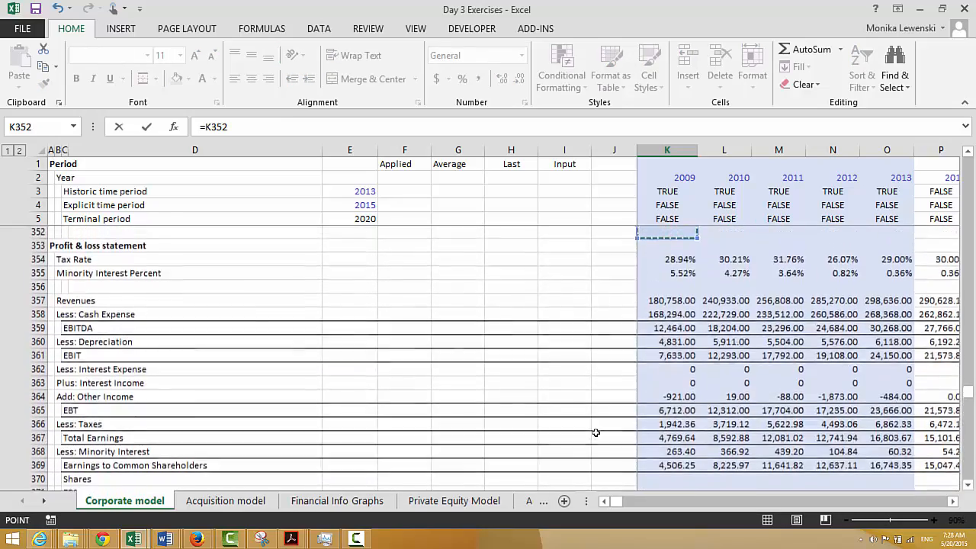
pyautogui.press('Up')
pyautogui.press('Up')
pyautogui.press('Up')
pyautogui.press('Up')
pyautogui.press('Up')
pyautogui.press('Up')
pyautogui.press('Up')
pyautogui.press('Up')
pyautogui.press('Up')
pyautogui.press('Up')
pyautogui.press('Up')
pyautogui.press('Up')
pyautogui.press('Up')
pyautogui.press('Up')
pyautogui.press('Up')
pyautogui.press('Up')
pyautogui.press('Up')
pyautogui.press('Up')
pyautogui.press('Up')
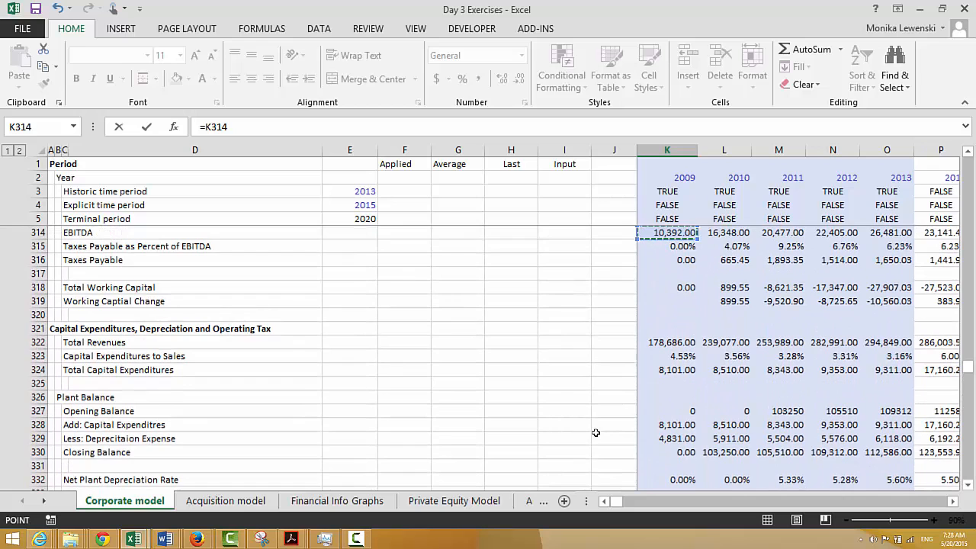
pyautogui.press('Up')
pyautogui.press('Up')
pyautogui.press('Up')
pyautogui.press('Up')
pyautogui.press('Up')
pyautogui.press('Up')
pyautogui.press('Up')
pyautogui.press('Up')
pyautogui.press('Up')
pyautogui.press('Up')
pyautogui.press('Up')
pyautogui.press('Up')
pyautogui.press('Up')
pyautogui.press('Up')
pyautogui.press('Up')
pyautogui.press('Up')
pyautogui.press('Up')
pyautogui.press('Up')
pyautogui.press('Up')
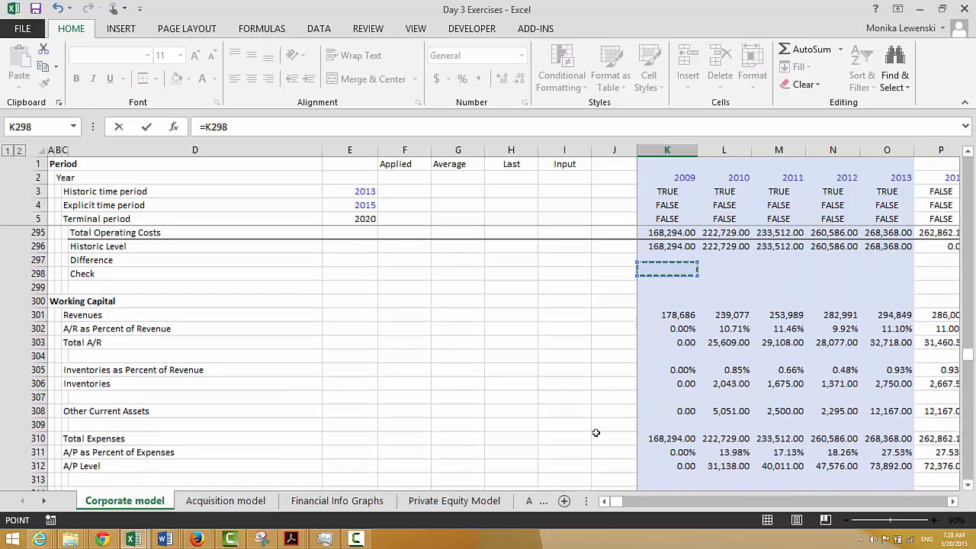
pyautogui.press('Down')
pyautogui.press('Down')
pyautogui.press('Down')
pyautogui.press('Down')
pyautogui.press('Down')
pyautogui.press('Return')
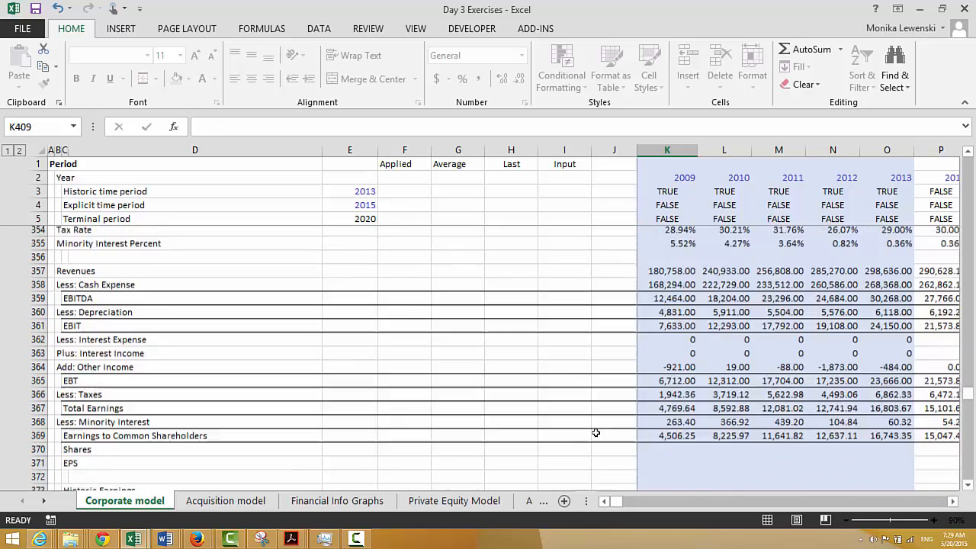
# Link the 2009 Inventories line in K409 to the Working Capital schedule's Inventories with the formula =K306
pyautogui.write('=')
pyautogui.press('pageup')
pyautogui.press('pageup')
pyautogui.press('pageup')
pyautogui.press('pageup')
pyautogui.press('pageup')
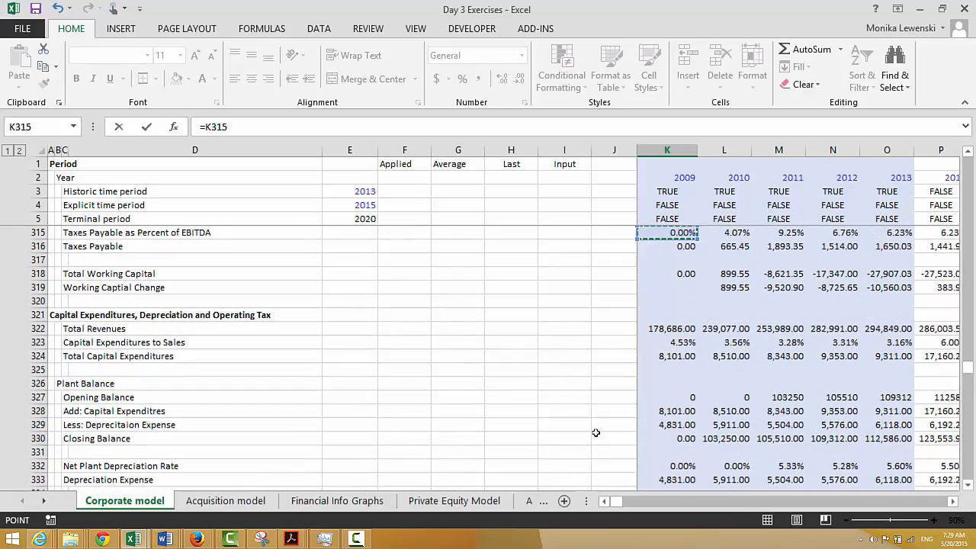
pyautogui.press('pageup')
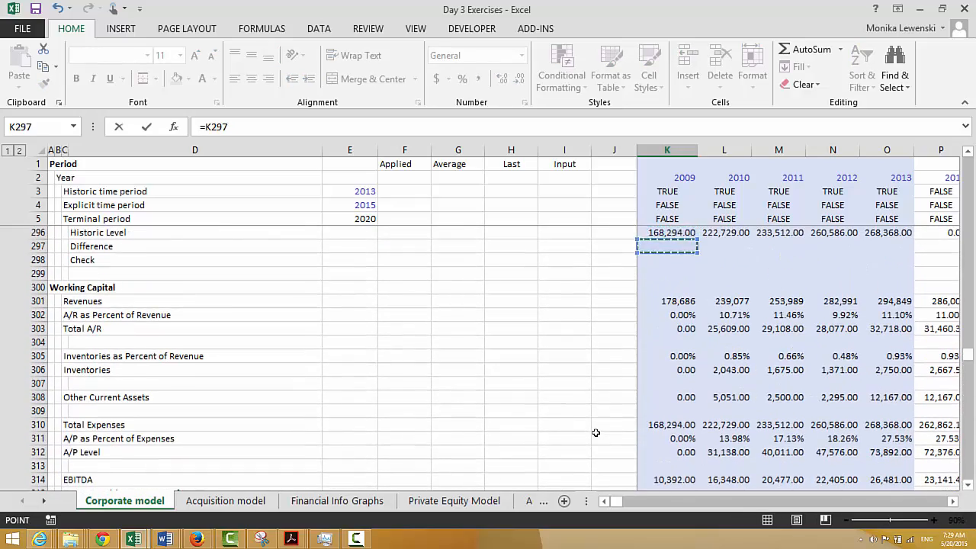
pyautogui.press('Down')
pyautogui.press('Down')
pyautogui.press('Down')
pyautogui.press('Down')
pyautogui.press('Down')
pyautogui.press('Down')
pyautogui.press('Down')
pyautogui.press('Down')
pyautogui.press('Down')
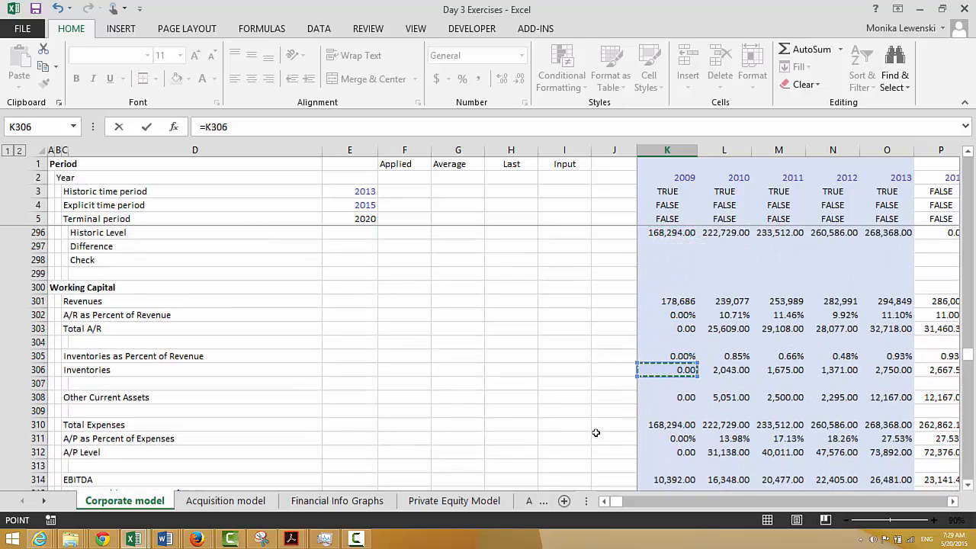
pyautogui.press('BackSpace')
pyautogui.press('BackSpace')
pyautogui.press('BackSpace')
pyautogui.press('BackSpace')
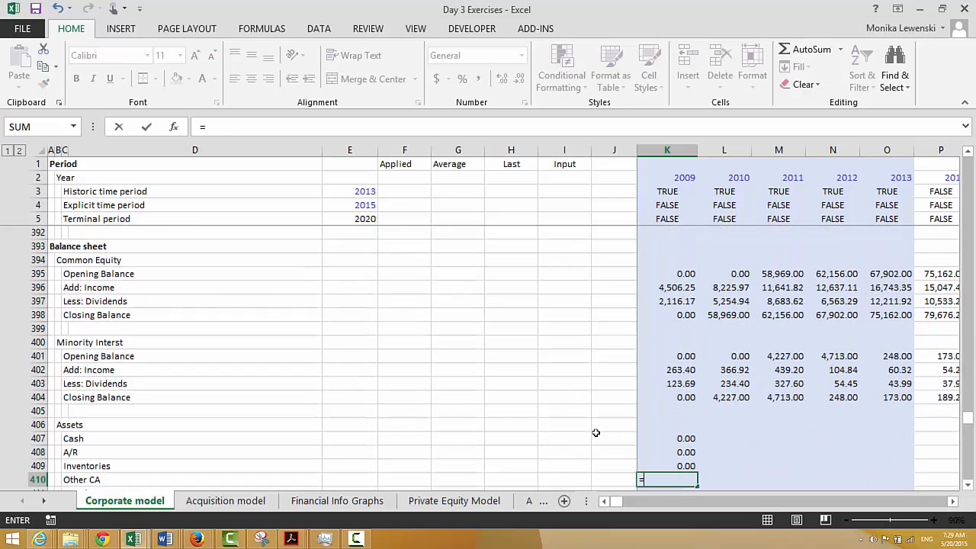
# Link the 2009 Other CA line in K410 to the Working Capital schedule's Other Current Assets with the formula =K308
pyautogui.press('pageup')
pyautogui.press('pageup')
pyautogui.press('pageup')
pyautogui.press('pageup')
pyautogui.press('pageup')
pyautogui.press('pageup')
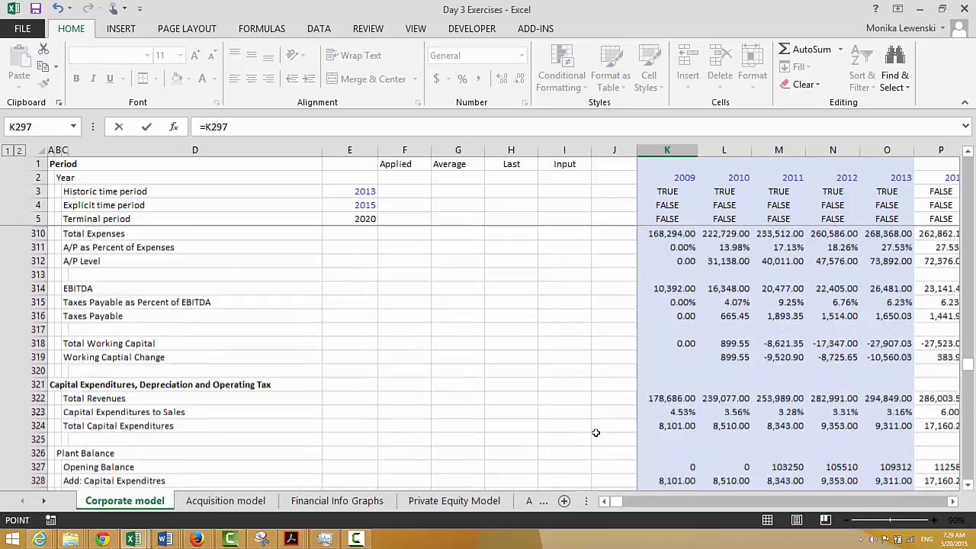
pyautogui.press('Down')
pyautogui.press('Down')
pyautogui.press('Down')
pyautogui.press('Down')
pyautogui.press('Down')
pyautogui.press('Down')
pyautogui.press('Down')
pyautogui.press('Down')
pyautogui.press('Down')
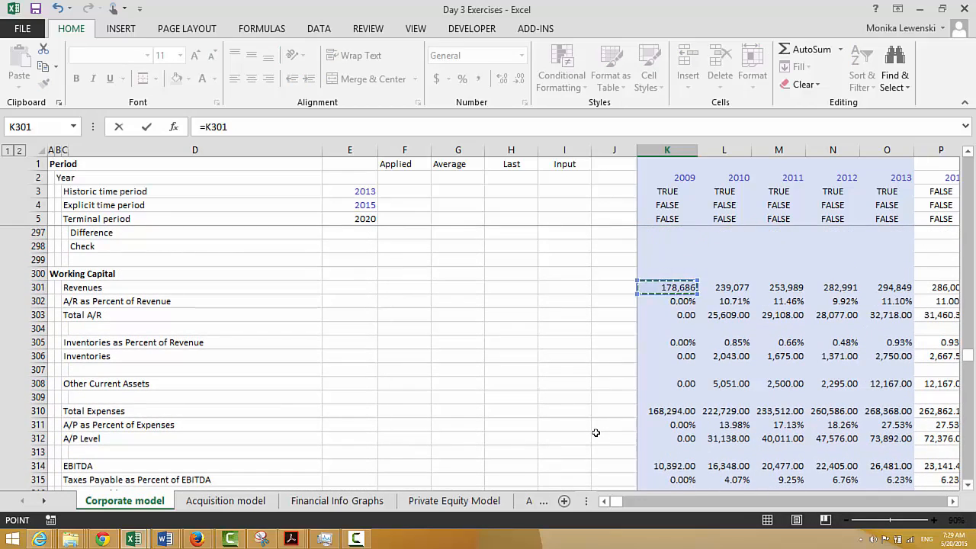
pyautogui.press('Down')
pyautogui.press('Down')
pyautogui.press('Escape')
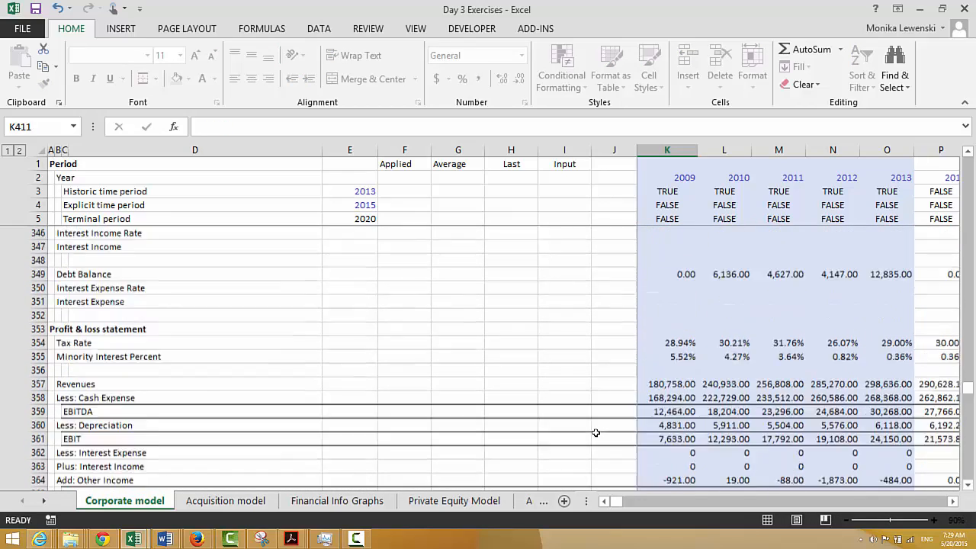
# Link the 2009 Net Plant line in K411 to the Plant Balance's Closing Balance with the formula =K330
pyautogui.write('=')
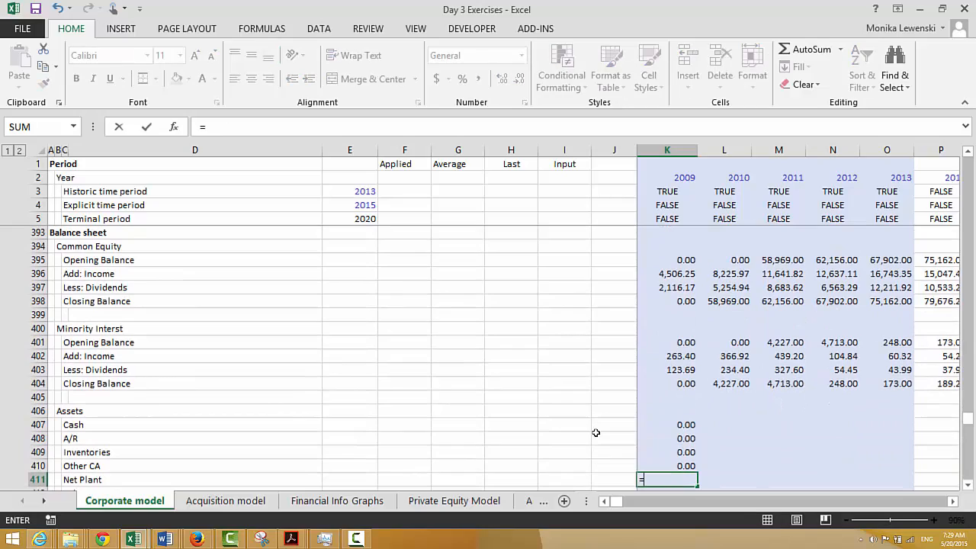
pyautogui.press('pageup')
pyautogui.press('pageup')
pyautogui.press('pageup')
pyautogui.press('pageup')
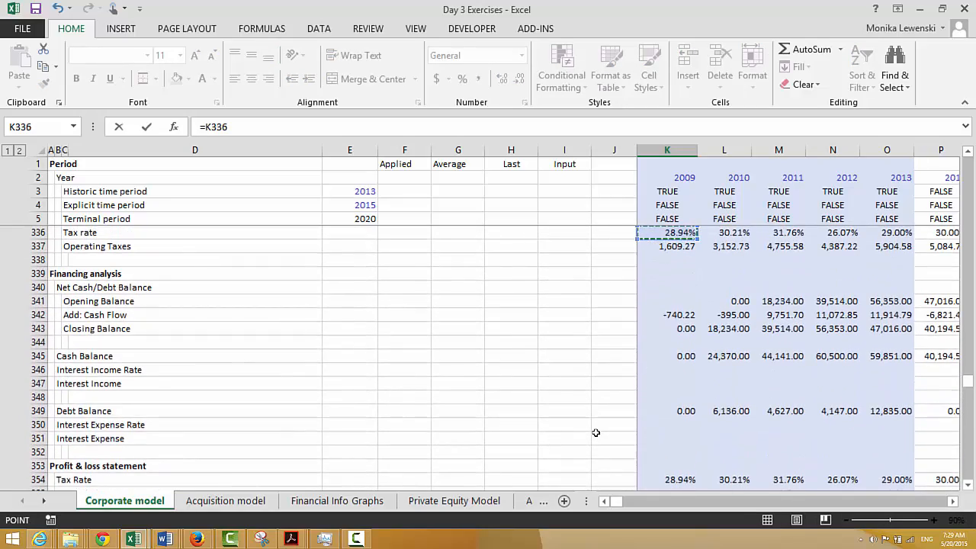
pyautogui.press('pageup')
pyautogui.press('Down')
pyautogui.press('Up')
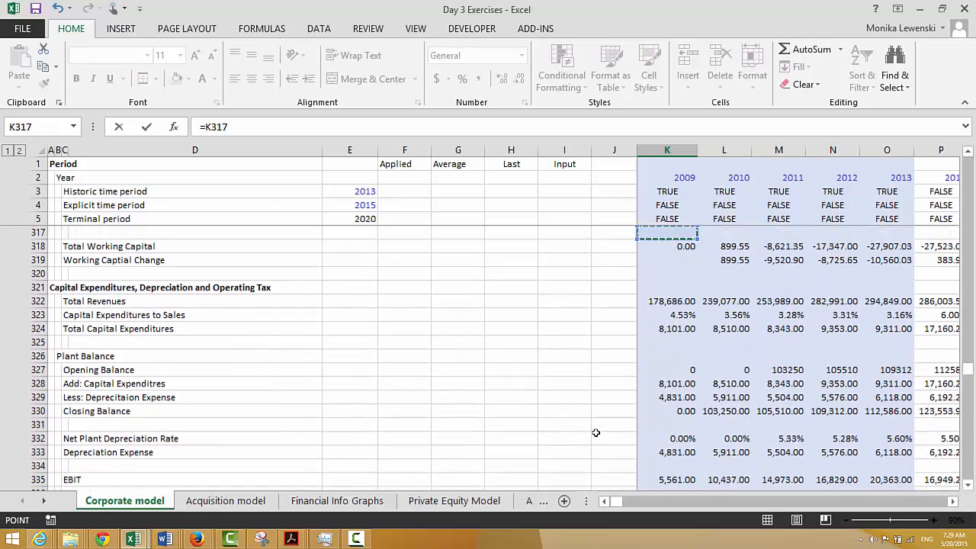
pyautogui.press('Down')
pyautogui.press('Down')
pyautogui.press('Down')
pyautogui.press('Down')
pyautogui.press('Down')
pyautogui.press('Down')
pyautogui.press('Down')
pyautogui.press('Down')
pyautogui.press('Down')
pyautogui.press('Down')
pyautogui.press('Down')
pyautogui.press('Down')
pyautogui.press('Down')
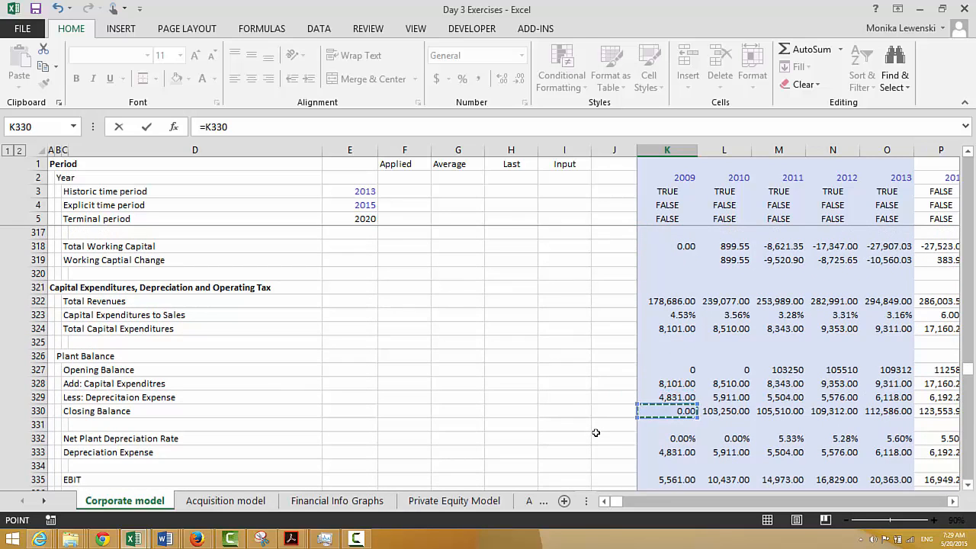
pyautogui.press('Return')
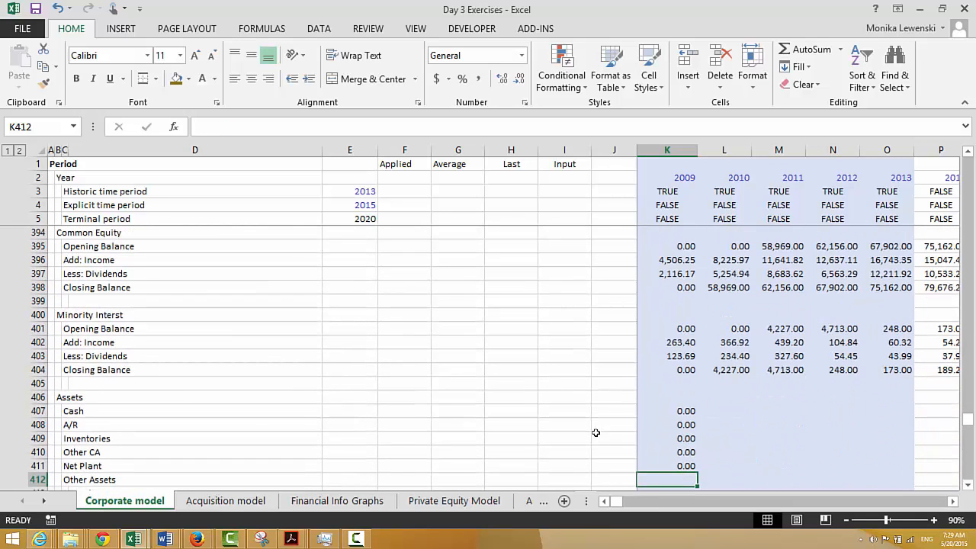
# Link the 2009 Other Assets line in K412 to Total Other Assets with the formula =K228
pyautogui.write('=')
pyautogui.press('pageup')
pyautogui.press('pageup')
pyautogui.press('pageup')
pyautogui.press('pageup')
pyautogui.press('pageup')
pyautogui.press('pageup')
pyautogui.press('pageup')
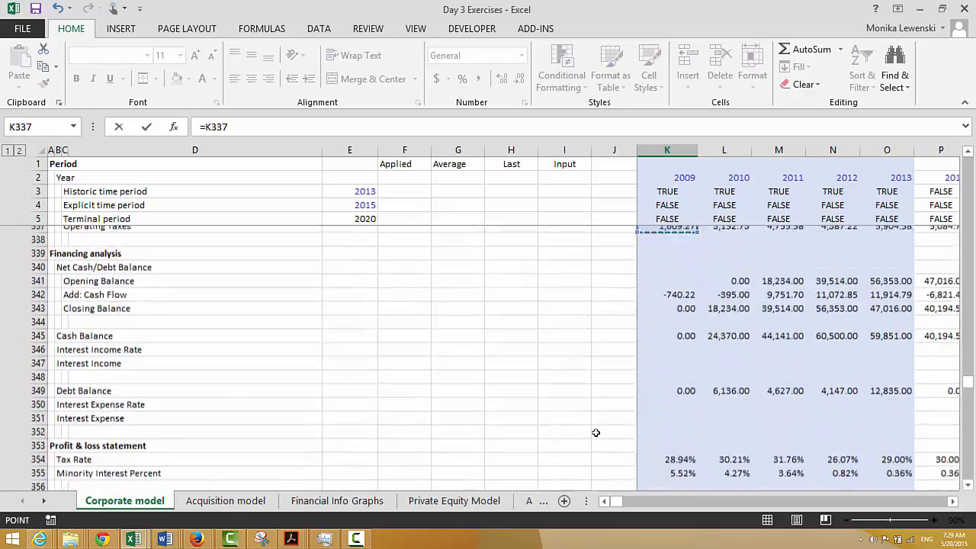
pyautogui.press('pageup')
pyautogui.press('pageup')
pyautogui.press('pageup')
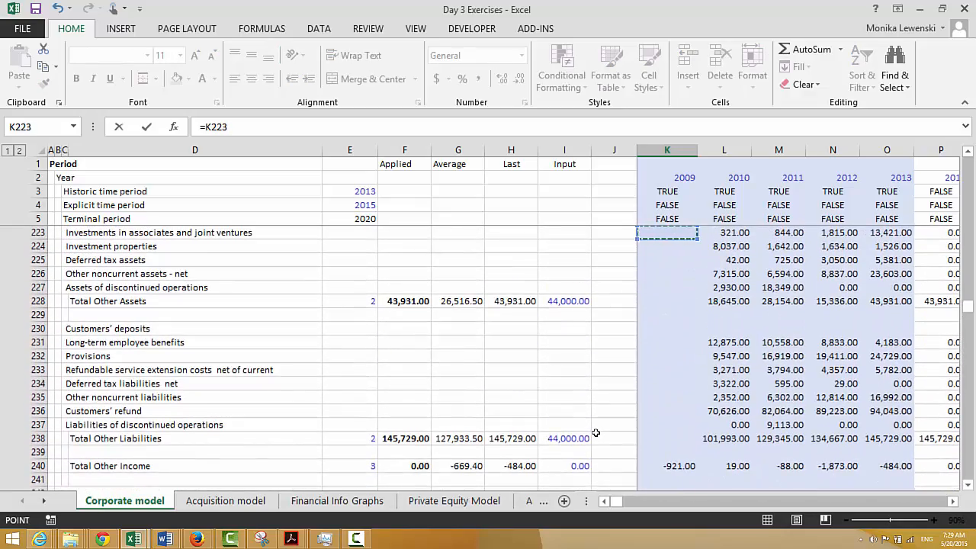
pyautogui.press('Down')
pyautogui.press('Down')
pyautogui.press('Down')
pyautogui.press('Down')
pyautogui.press('Down')
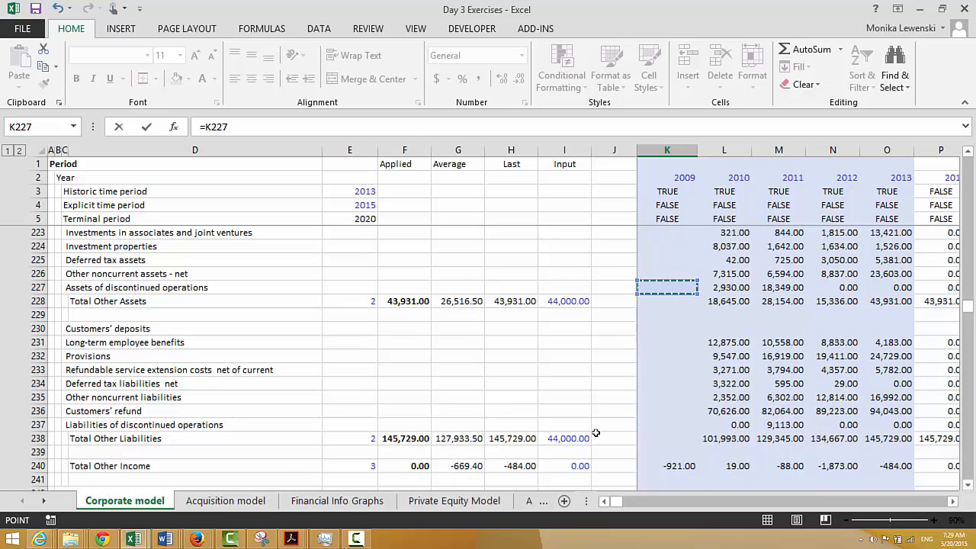
pyautogui.press('Return')
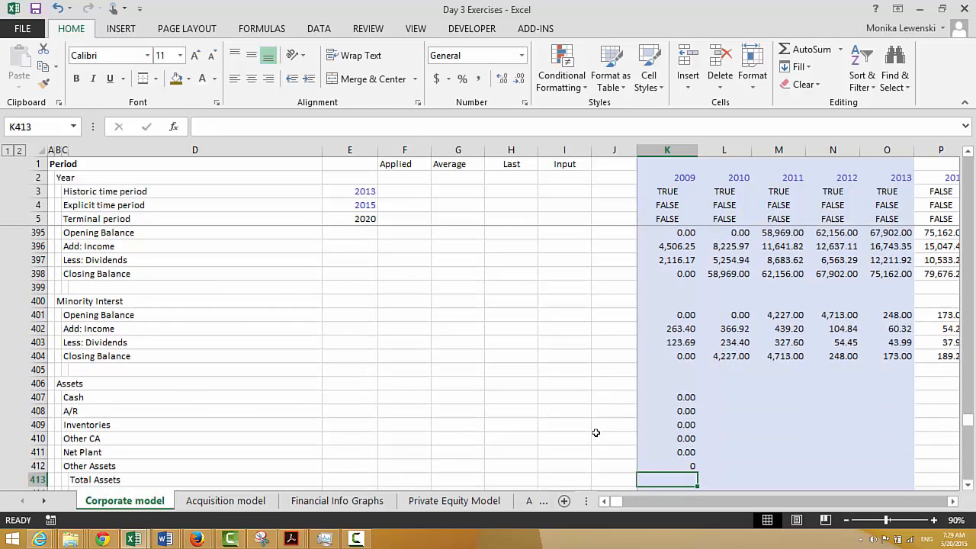
# Sum the 2009 asset line items into Total Assets in K413 with the formula =SUM(K407:K412)
pyautogui.press('Up')
pyautogui.press('Down')
pyautogui.hotkey('alt', '=')
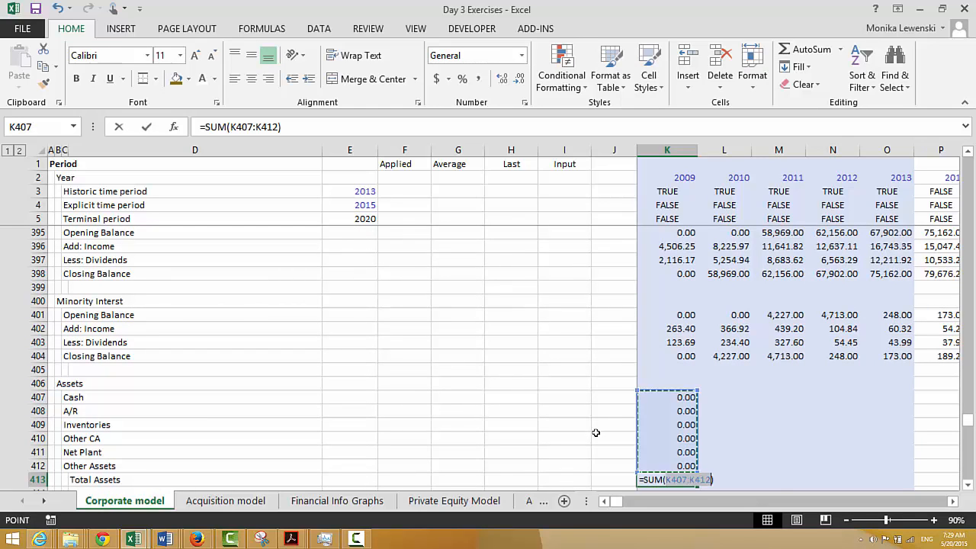
pyautogui.press('Return')
# Copy the 2009 asset formulas in K407:K413, from Cash through Total Assets, across the remaining year columns
pyautogui.press('Up')
pyautogui.press('Up')
pyautogui.press('Up')
pyautogui.press('Up')
pyautogui.press('Up')
pyautogui.press('Up')
pyautogui.press('Up')
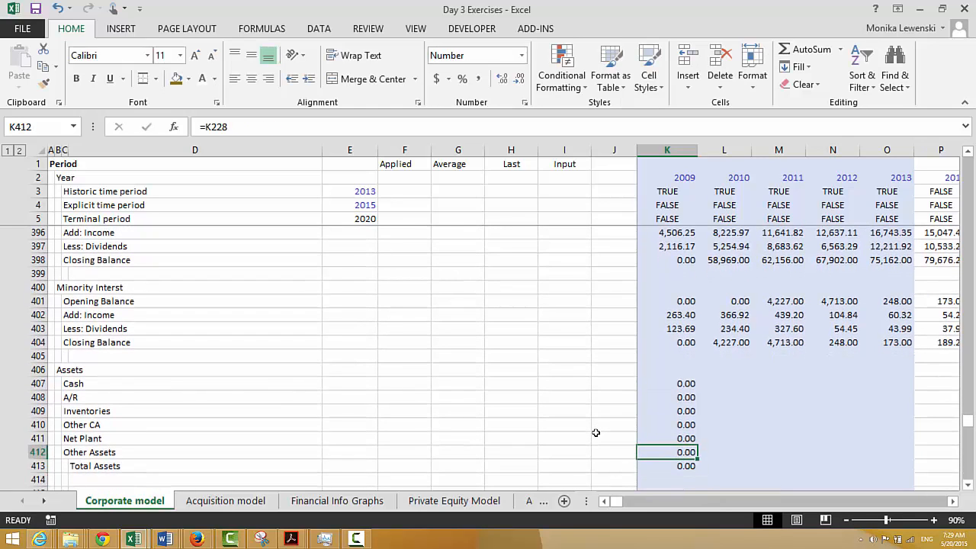
pyautogui.hotkey('shift', 'Down')
pyautogui.hotkey('shift', 'Down')
pyautogui.hotkey('shift', 'Down')
pyautogui.hotkey('shift', 'Down')
pyautogui.hotkey('shift', 'Down')
pyautogui.hotkey('shift', 'Down')
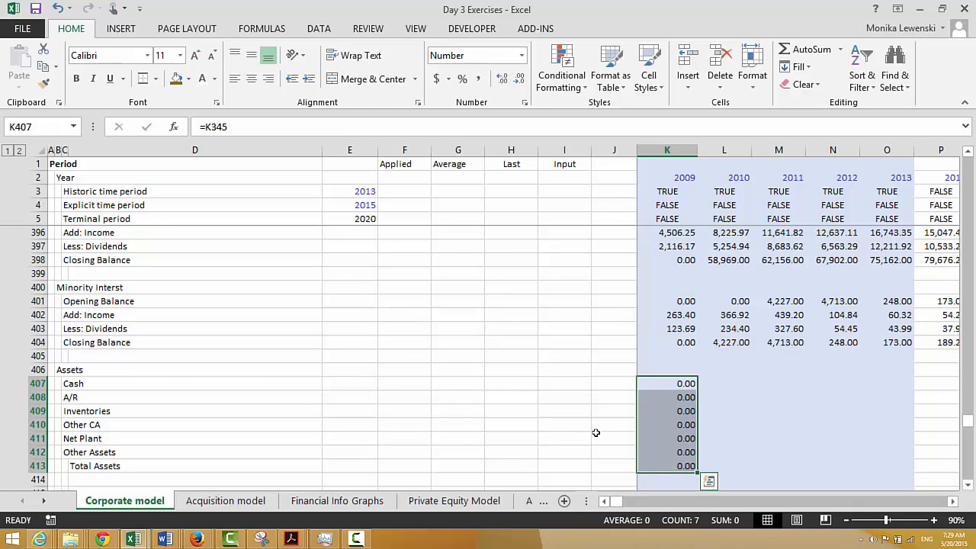
pyautogui.hotkey('ctrl', 'shift', 'r')
# Link the 2010 Historic Assets line in L415 to the historic balance sheet's Total Assets with =L24, formatted to two decimals
pyautogui.press('Down')
pyautogui.press('Down')
pyautogui.press('Down')
pyautogui.press('Down')
pyautogui.press('Down')
pyautogui.press('Down')
pyautogui.press('Down')
pyautogui.press('Down')
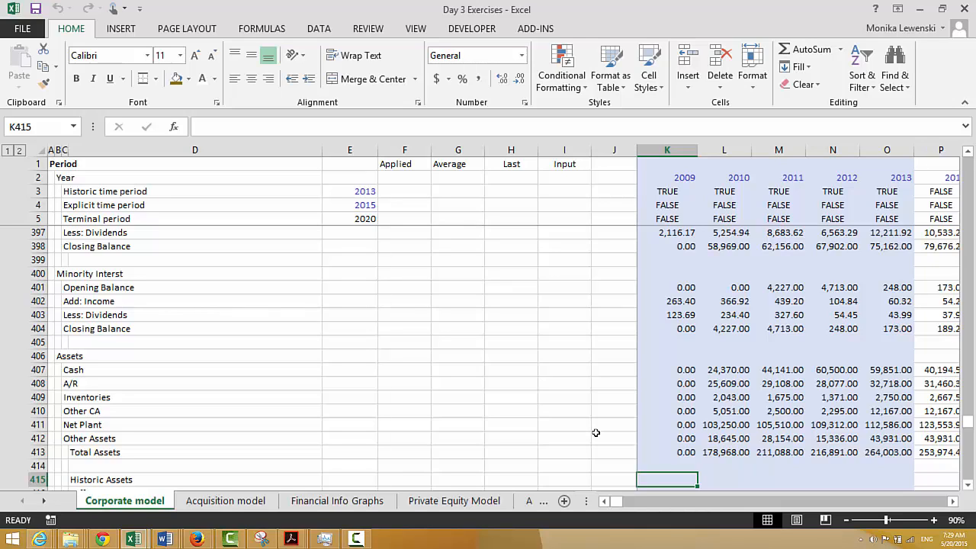
pyautogui.press('Right')
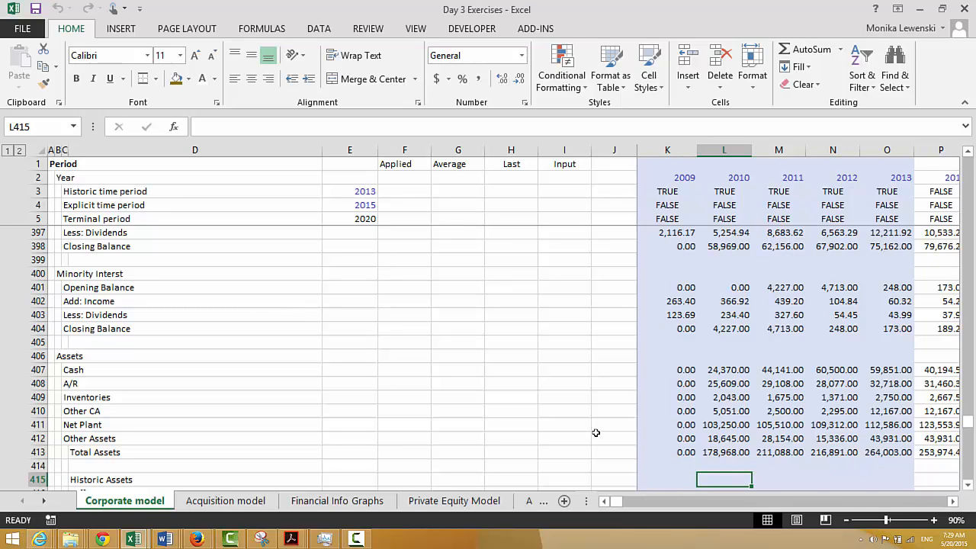
pyautogui.write('=')
pyautogui.press('Up')
pyautogui.press('Up')
pyautogui.press('Up')
pyautogui.press('Up')
pyautogui.press('Up')
pyautogui.press('Up')
pyautogui.press('Up')
pyautogui.press('Up')
pyautogui.press('Up')
pyautogui.press('Up')
pyautogui.press('Up')
pyautogui.press('Up')
pyautogui.press('Up')
pyautogui.press('Up')
pyautogui.press('Up')
pyautogui.press('Up')
pyautogui.press('Up')
pyautogui.press('Up')
pyautogui.press('Up')
pyautogui.press('Up')
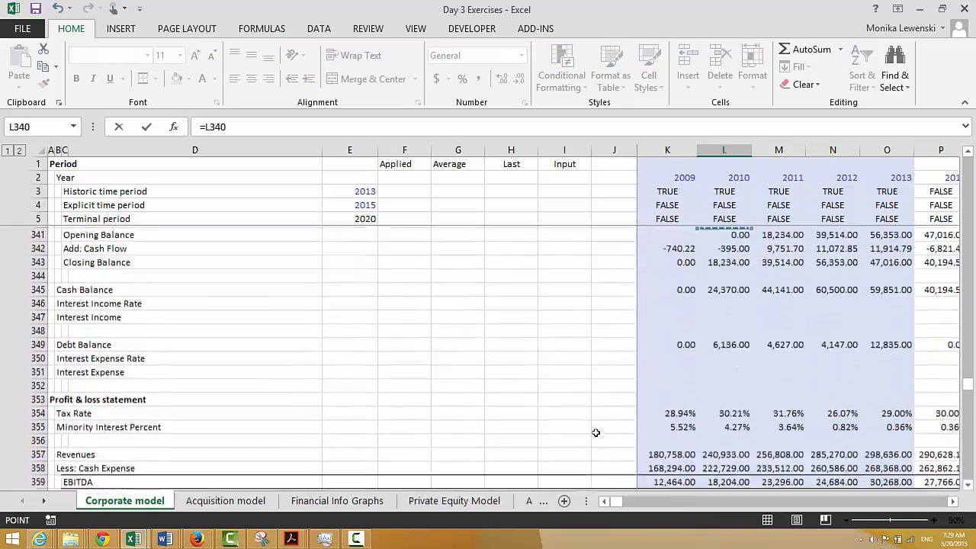
pyautogui.press('Up')
pyautogui.press('Up')
pyautogui.press('Up')
pyautogui.press('Up')
pyautogui.press('Up')
pyautogui.press('Up')
pyautogui.press('Up')
pyautogui.press('Up')
pyautogui.press('Up')
pyautogui.press('Up')
pyautogui.press('Up')
pyautogui.press('Up')
pyautogui.press('Up')
pyautogui.press('Up')
pyautogui.press('Up')
pyautogui.press('Up')
pyautogui.press('Up')
pyautogui.press('Up')
pyautogui.press('Up')
pyautogui.press('Up')
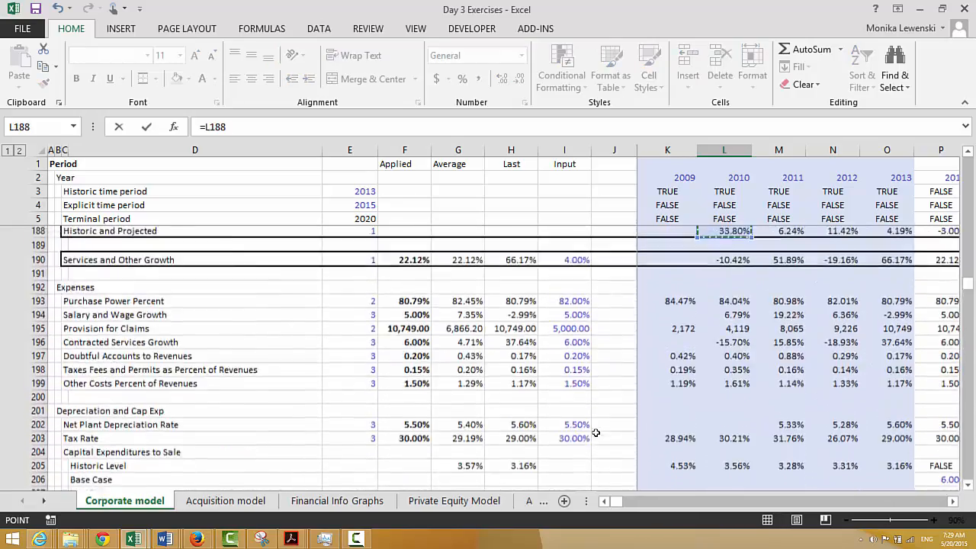
pyautogui.press('Up')
pyautogui.press('Up')
pyautogui.press('Up')
pyautogui.press('Up')
pyautogui.press('Up')
pyautogui.press('Up')
pyautogui.press('Up')
pyautogui.press('Up')
pyautogui.press('Up')
pyautogui.press('Up')
pyautogui.press('Up')
pyautogui.press('Up')
pyautogui.press('Up')
pyautogui.press('Up')
pyautogui.press('Up')
pyautogui.press('Up')
pyautogui.press('Up')
pyautogui.press('Up')
pyautogui.press('Up')
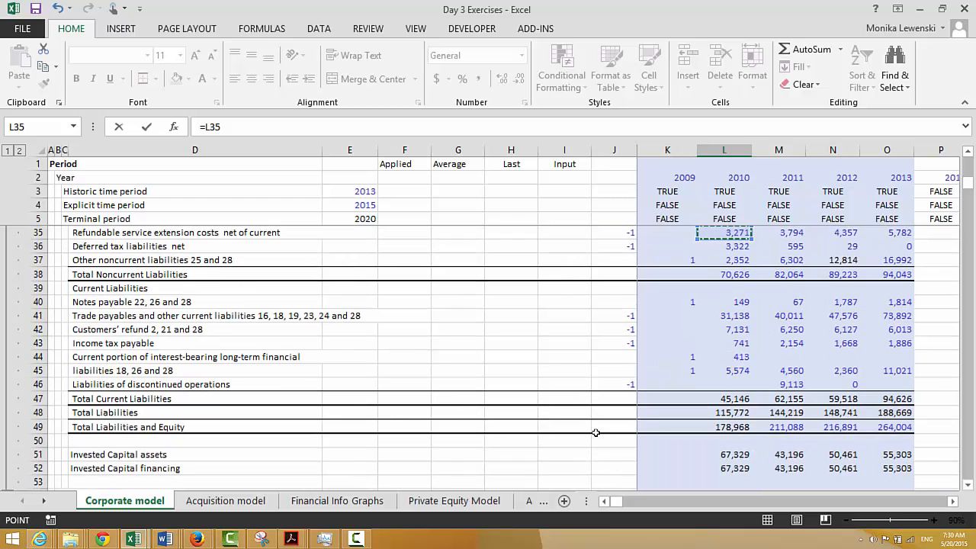
pyautogui.press('Up')
pyautogui.press('Up')
pyautogui.press('Up')
pyautogui.press('Up')
pyautogui.press('Up')
pyautogui.press('Up')
pyautogui.press('Up')
pyautogui.press('Up')
pyautogui.press('Up')
pyautogui.press('Up')
pyautogui.press('Up')
pyautogui.press('Up')
pyautogui.press('Up')
pyautogui.press('Up')
pyautogui.press('Up')
pyautogui.press('Up')
pyautogui.press('Up')
pyautogui.press('Up')
pyautogui.press('Up')
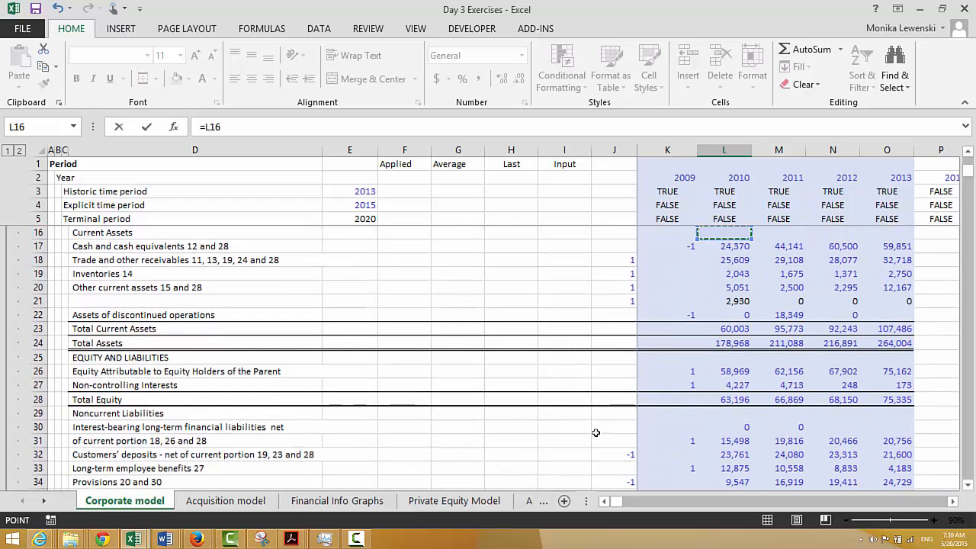
pyautogui.press('Down')
pyautogui.press('Down')
pyautogui.press('Down')
pyautogui.press('Down')
pyautogui.press('Down')
pyautogui.press('Down')
pyautogui.press('Down')
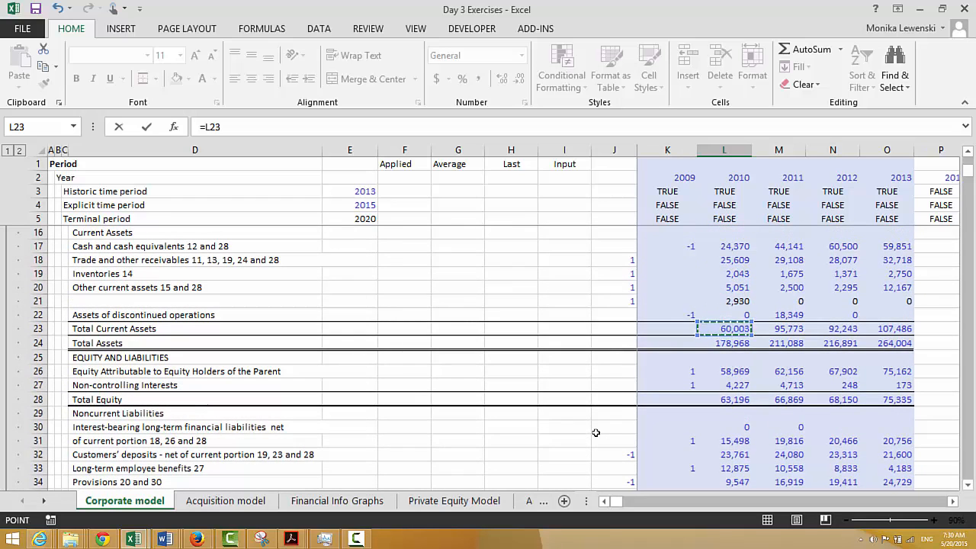
pyautogui.press('Down')
pyautogui.press('Return')
pyautogui.press('Down')
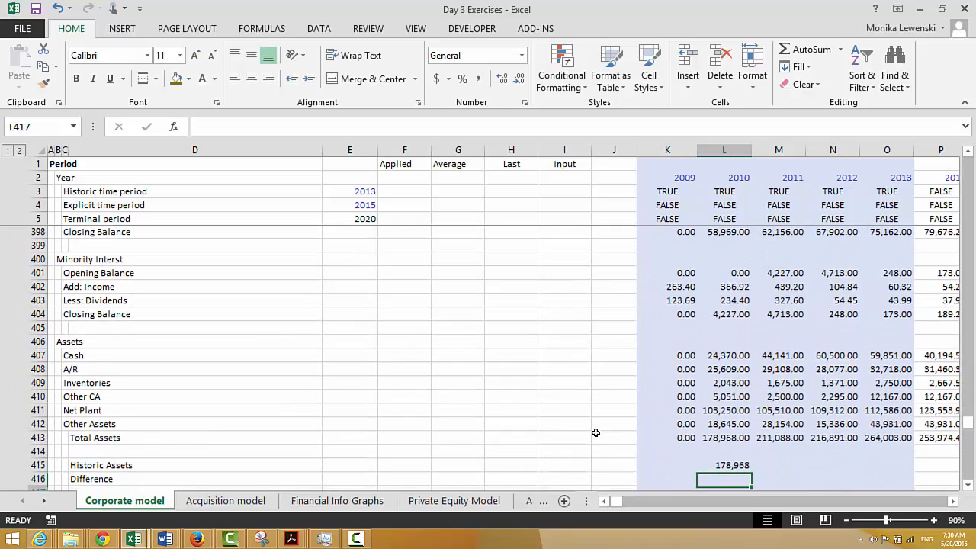
pyautogui.press('Up')
pyautogui.press('Up')
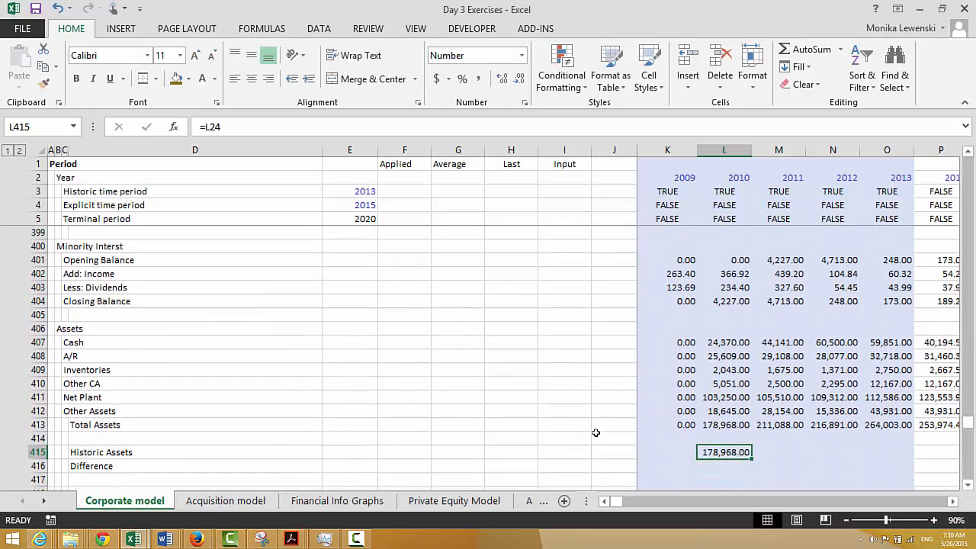
# Calculate the 2010 Difference in L416 as Historic Assets minus Total Assets with the formula =L415-L413
pyautogui.press('Down')
pyautogui.write('=')
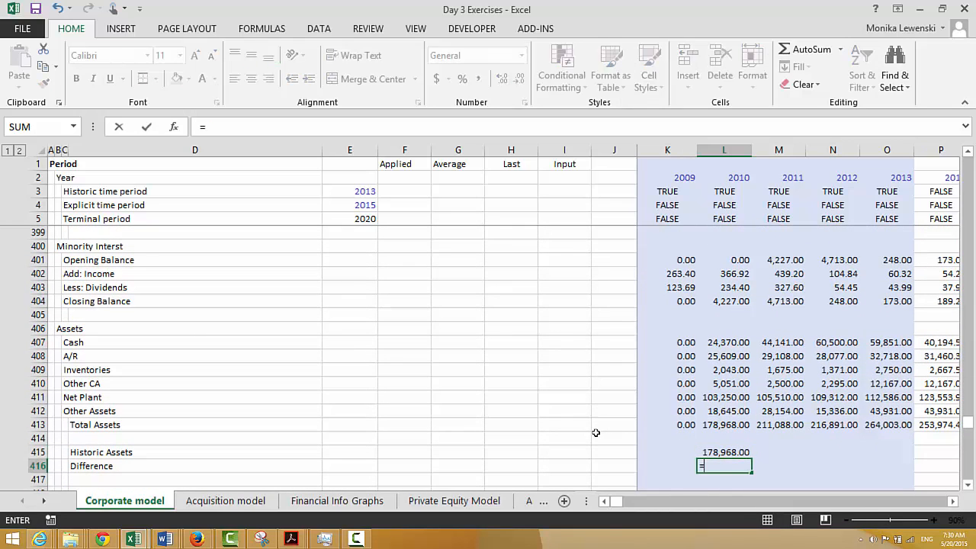
pyautogui.press('Up')
pyautogui.write('-')
pyautogui.press('Up')
pyautogui.press('Up')
pyautogui.press('Up')
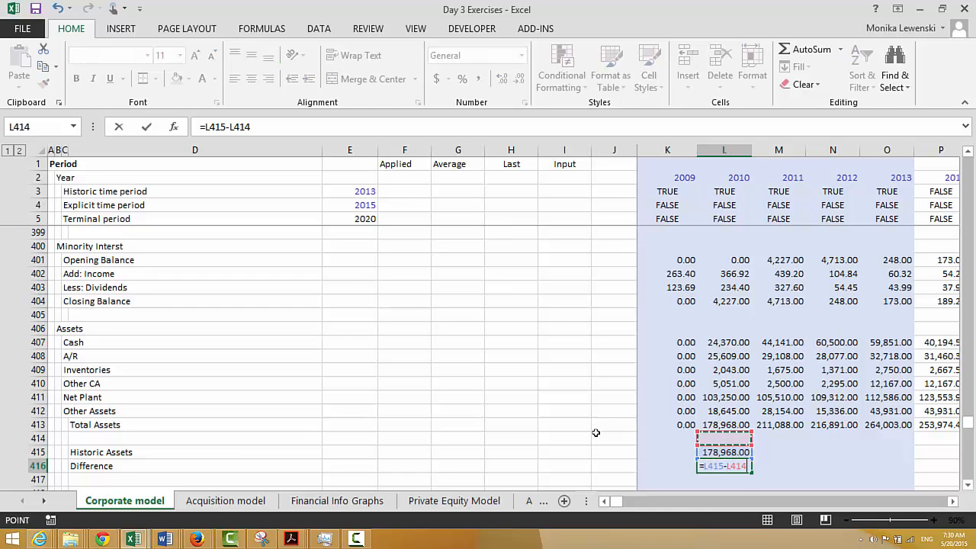
pyautogui.press('Return')
# Copy the Historic Assets and Difference formulas in L415:L416 across the remaining year columns
pyautogui.press('Up')
pyautogui.press('Up')
pyautogui.hotkey('shift', 'Down')
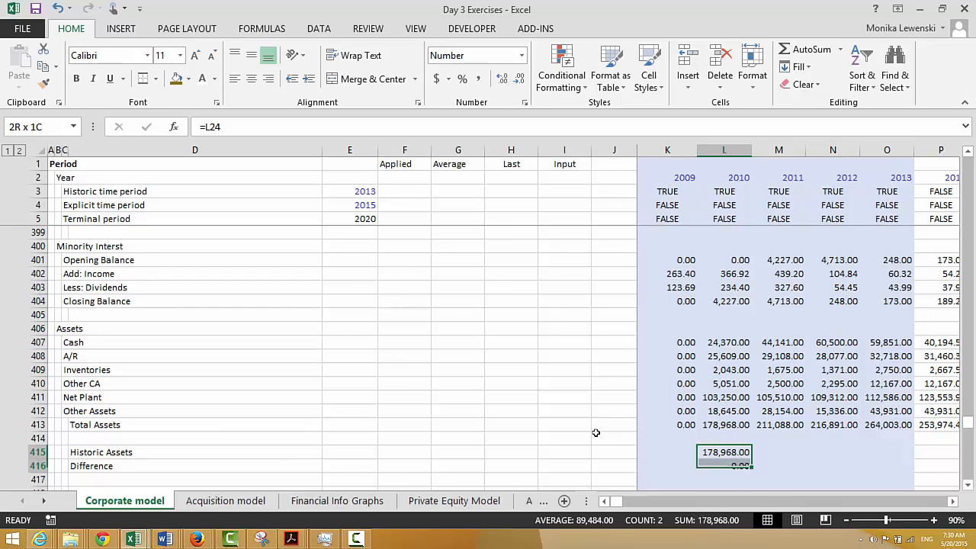
pyautogui.hotkey('ctrl', 'shift', 'r')
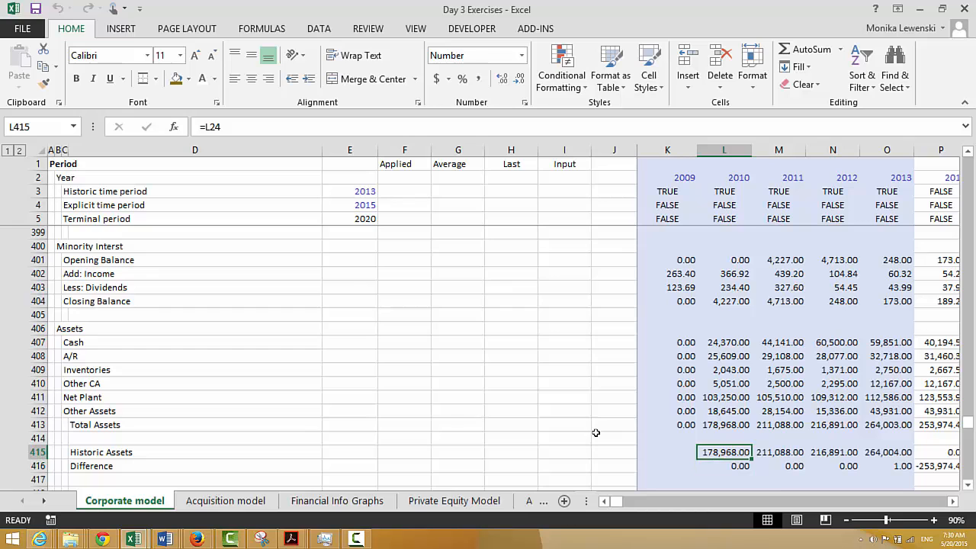
# Trace the 2013 Difference in O416 back to the asset lines and Total Assets of the historic balance sheet
pyautogui.press('Down')
pyautogui.press('Right')
pyautogui.press('Right')
pyautogui.press('Right')
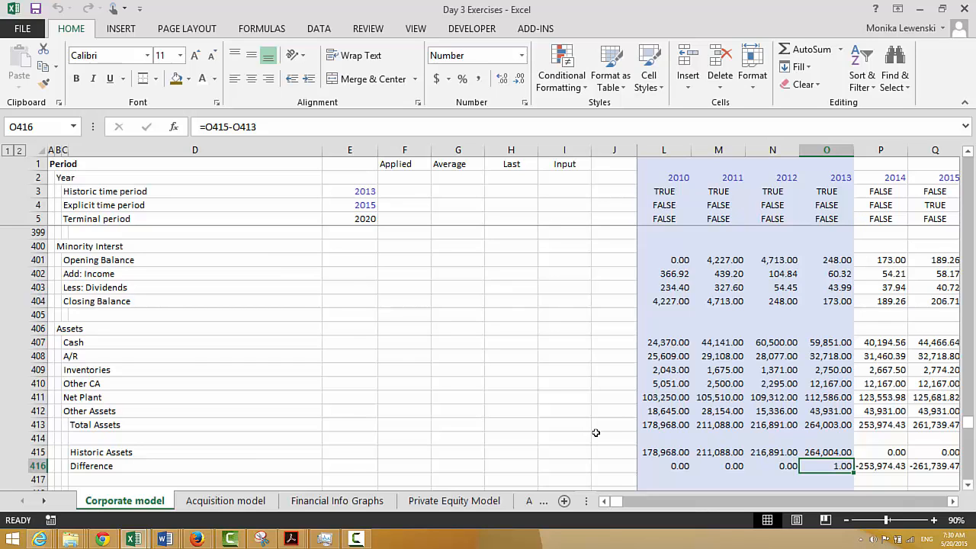
pyautogui.hotkey('ctrl', 'Up')
pyautogui.hotkey('ctrl', 'Up')
pyautogui.hotkey('ctrl', 'Up')
pyautogui.hotkey('ctrl', 'Up')
pyautogui.hotkey('ctrl', 'Up')
pyautogui.hotkey('ctrl', 'Up')
pyautogui.hotkey('ctrl', 'Up')
pyautogui.hotkey('ctrl', 'Up')
pyautogui.hotkey('ctrl', 'Up')
pyautogui.hotkey('ctrl', 'Up')
pyautogui.hotkey('ctrl', 'Up')
pyautogui.hotkey('ctrl', 'Up')
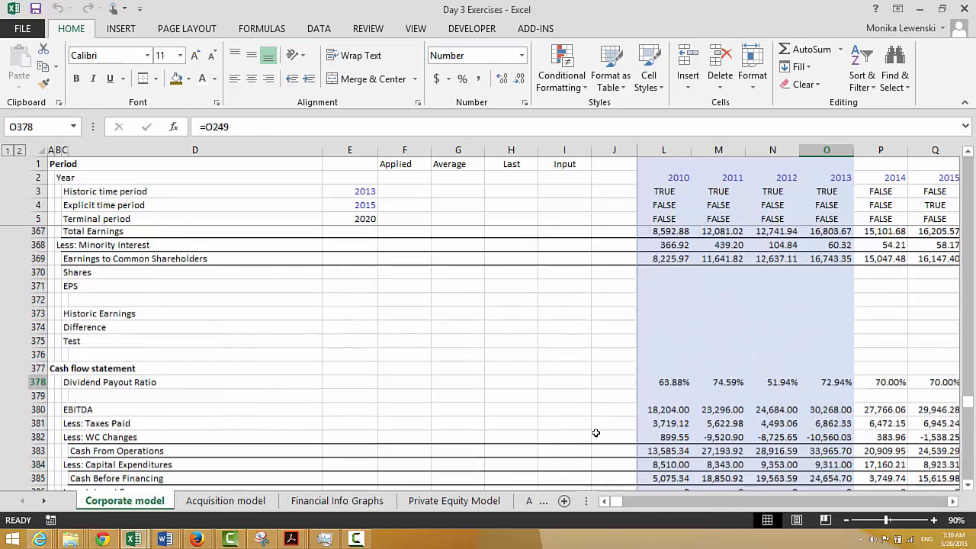
pyautogui.press('Down')
pyautogui.press('Down')
pyautogui.press('Down')
pyautogui.press('Down')
pyautogui.press('Down')
pyautogui.press('Down')
pyautogui.press('Down')
pyautogui.press('Down')
pyautogui.press('Down')
pyautogui.press('Down')
pyautogui.press('Down')
pyautogui.press('Down')
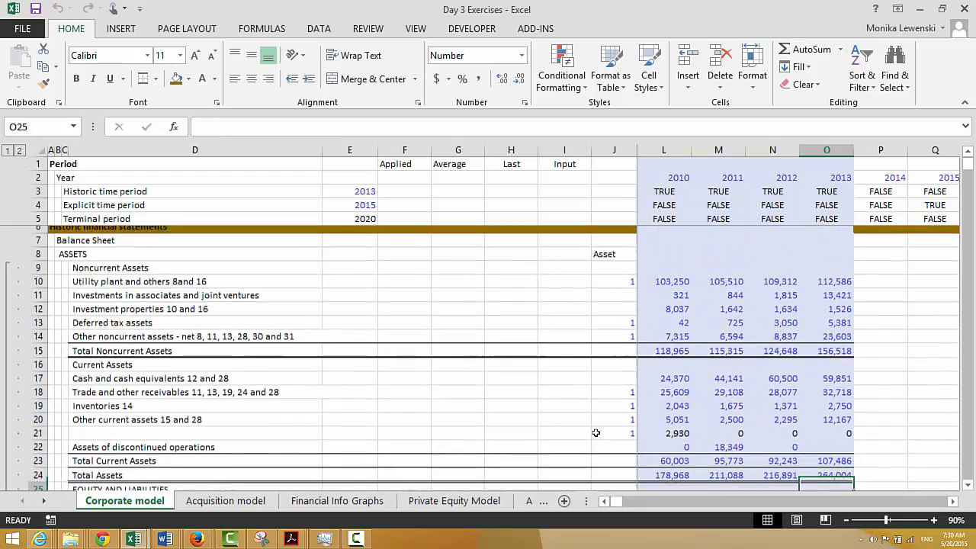
# Examine the 2013 current liabilities, Total Liabilities, and Total Liabilities and Equity in the historic balance sheet
pyautogui.press('Down')
pyautogui.press('Down')
pyautogui.press('Down')
pyautogui.press('Down')
pyautogui.press('Down')
pyautogui.press('Down')
pyautogui.press('Down')
pyautogui.press('Down')
pyautogui.press('Down')
pyautogui.press('Down')
pyautogui.press('Down')
pyautogui.press('Down')
pyautogui.press('Down')
pyautogui.press('Down')
pyautogui.press('Down')
pyautogui.press('Down')
pyautogui.press('Down')
pyautogui.press('Down')
pyautogui.press('Down')
pyautogui.press('Down')
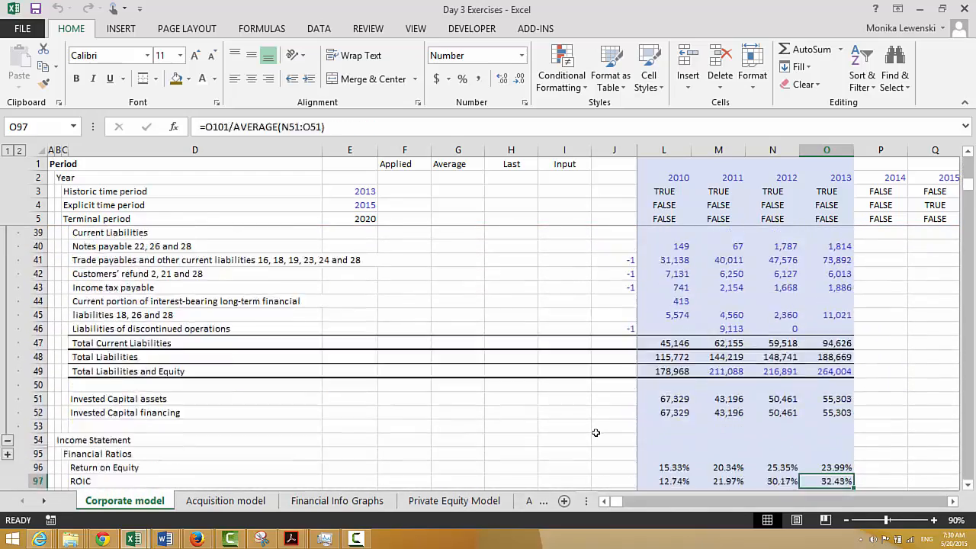
pyautogui.press('Up')
pyautogui.press('Up')
pyautogui.press('Up')
pyautogui.press('Up')
pyautogui.press('Up')
pyautogui.press('Up')
pyautogui.press('Up')
pyautogui.press('Up')
pyautogui.press('Up')
pyautogui.press('Up')
pyautogui.press('Up')
pyautogui.press('Up')
pyautogui.press('Up')
pyautogui.press('Up')
pyautogui.press('Up')
pyautogui.press('Up')
pyautogui.press('Up')
pyautogui.press('Up')
pyautogui.press('Up')
pyautogui.press('Up')
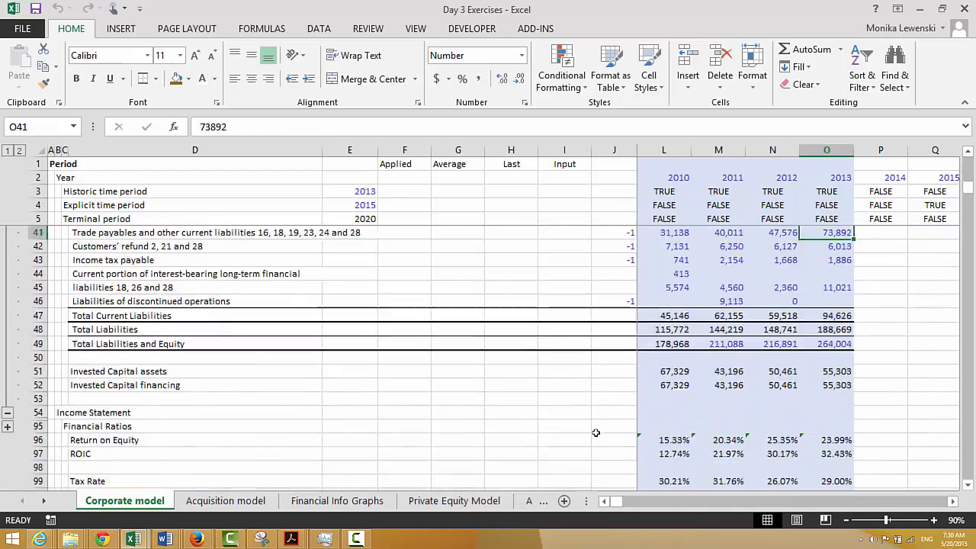
pyautogui.press('Down')
pyautogui.press('Down')
pyautogui.press('Down')
pyautogui.press('Down')
pyautogui.press('Down')
pyautogui.press('Down')
pyautogui.press('Down')
pyautogui.press('Down')
pyautogui.press('Down')
pyautogui.press('Down')
pyautogui.press('Down')
pyautogui.press('Down')
pyautogui.press('Down')
pyautogui.press('Down')
pyautogui.press('Down')
pyautogui.press('Down')
pyautogui.press('Down')
pyautogui.press('Down')
pyautogui.press('Down')
pyautogui.press('Down')
pyautogui.press('Down')
pyautogui.press('Down')
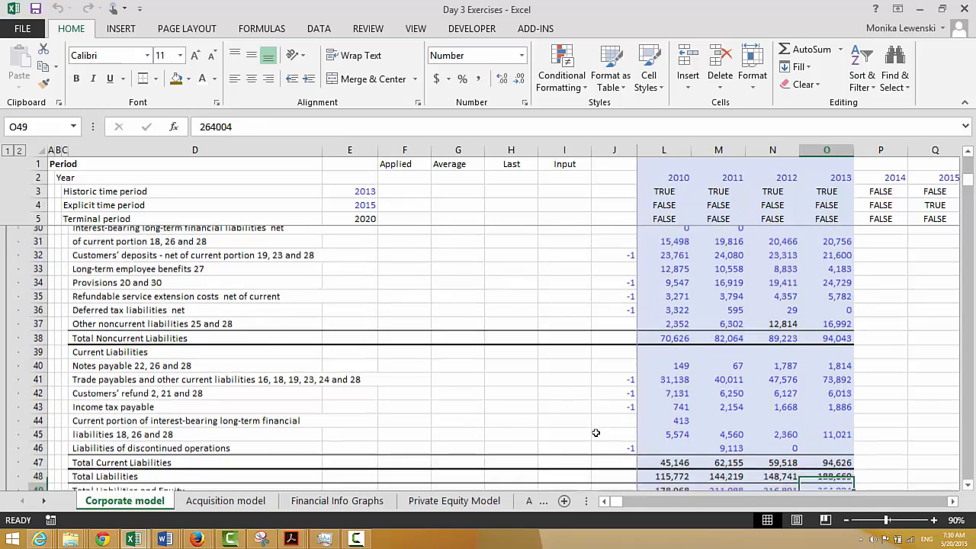
pyautogui.press('Up')
pyautogui.press('Up')
pyautogui.press('Up')
pyautogui.press('Up')
pyautogui.press('Up')
pyautogui.press('Up')
pyautogui.press('Up')
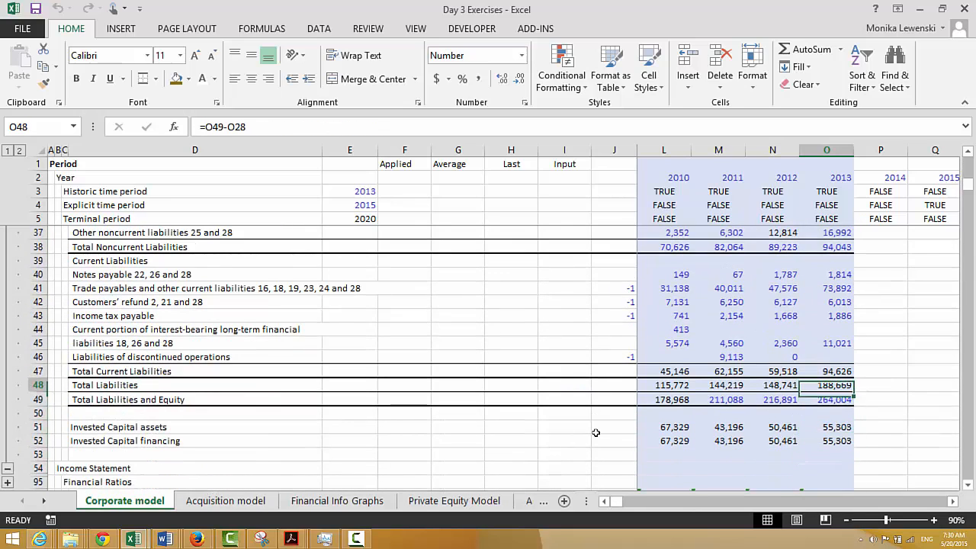
pyautogui.press('Down')
pyautogui.press('Down')
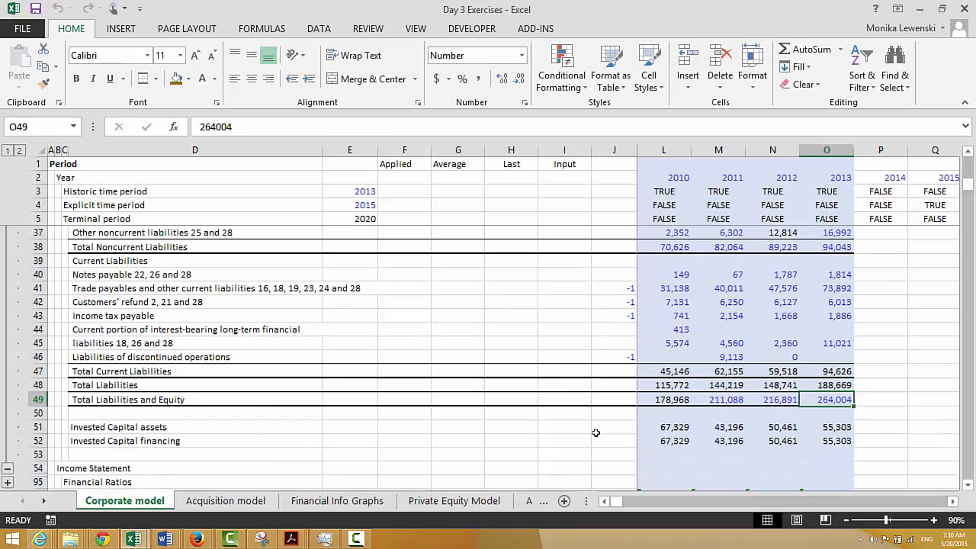
# Review the 2013 Total Assets, equity and noncurrent liability lines of the historic balance sheet
pyautogui.press('Up')
pyautogui.press('Up')
pyautogui.press('Up')
pyautogui.press('Up')
pyautogui.press('Up')
pyautogui.press('Up')
pyautogui.press('Up')
pyautogui.press('Up')
pyautogui.press('Up')
pyautogui.press('Up')
pyautogui.press('Up')
pyautogui.press('Up')
pyautogui.press('Up')
pyautogui.press('Up')
pyautogui.press('Up')
pyautogui.press('Up')
pyautogui.press('Up')
pyautogui.press('Up')
pyautogui.press('Up')
pyautogui.press('Up')
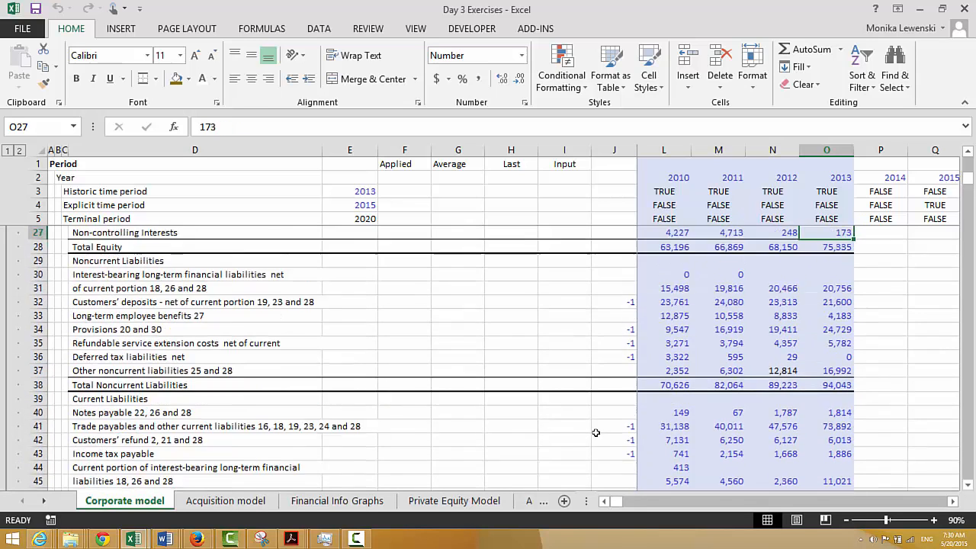
pyautogui.press('Down')
pyautogui.press('Down')
pyautogui.press('Down')
pyautogui.press('Down')
pyautogui.press('Down')
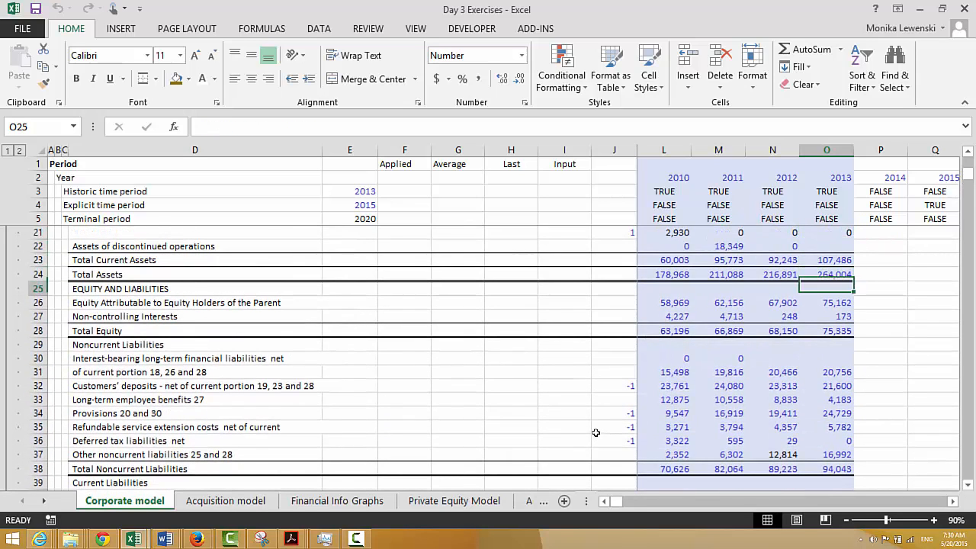
# Examine the 2013 noncurrent and current liabilities, Total Liabilities and Equity, Invested Capital and ROIC rows
pyautogui.press('Down')
pyautogui.press('Down')
pyautogui.press('Down')
pyautogui.press('Down')
pyautogui.press('Down')
pyautogui.press('Down')
pyautogui.press('Down')
pyautogui.press('Down')
pyautogui.press('Down')
pyautogui.press('Down')
pyautogui.press('Down')
pyautogui.press('Down')
pyautogui.press('Down')
pyautogui.press('Down')
pyautogui.press('Down')
pyautogui.press('Down')
pyautogui.press('Down')
pyautogui.press('Down')
pyautogui.press('Down')
pyautogui.press('Down')
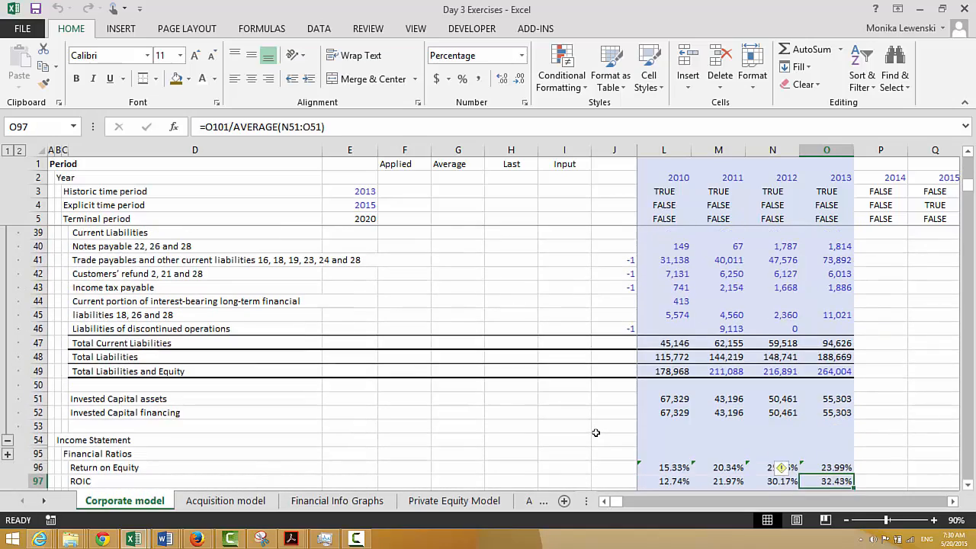
pyautogui.press('Up')
pyautogui.press('Up')
pyautogui.press('Up')
pyautogui.press('Up')
pyautogui.press('Up')
pyautogui.press('Up')
pyautogui.press('Up')
pyautogui.press('Up')
pyautogui.press('Up')
pyautogui.press('Up')
pyautogui.press('Up')
pyautogui.press('Up')
pyautogui.press('Up')
pyautogui.press('Up')
pyautogui.press('Up')
pyautogui.press('Up')
pyautogui.press('Up')
pyautogui.press('Up')
pyautogui.press('Up')
pyautogui.press('Up')
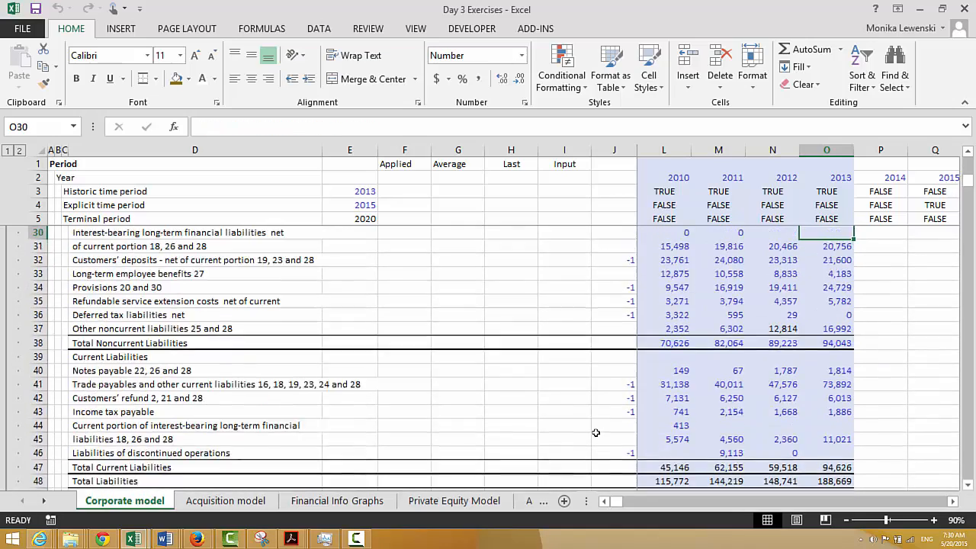
# Review the 2013 current asset lines of the historic balance sheet and check how Total Assets in O24 is entered
pyautogui.press('Up')
pyautogui.press('Up')
pyautogui.press('Up')
pyautogui.press('Up')
pyautogui.press('Up')
pyautogui.press('Up')
pyautogui.press('Up')
pyautogui.press('Up')
pyautogui.press('Up')
pyautogui.press('Down')
pyautogui.press('Down')
pyautogui.press('Down')
pyautogui.press('Down')
pyautogui.press('Down')
pyautogui.press('Down')
pyautogui.press('Down')
pyautogui.press('Down')
pyautogui.press('Down')
pyautogui.press('Down')
pyautogui.press('Down')
pyautogui.press('Down')
pyautogui.press('Down')
pyautogui.press('Down')
pyautogui.press('Down')
pyautogui.press('Down')
pyautogui.press('Down')
pyautogui.press('Down')
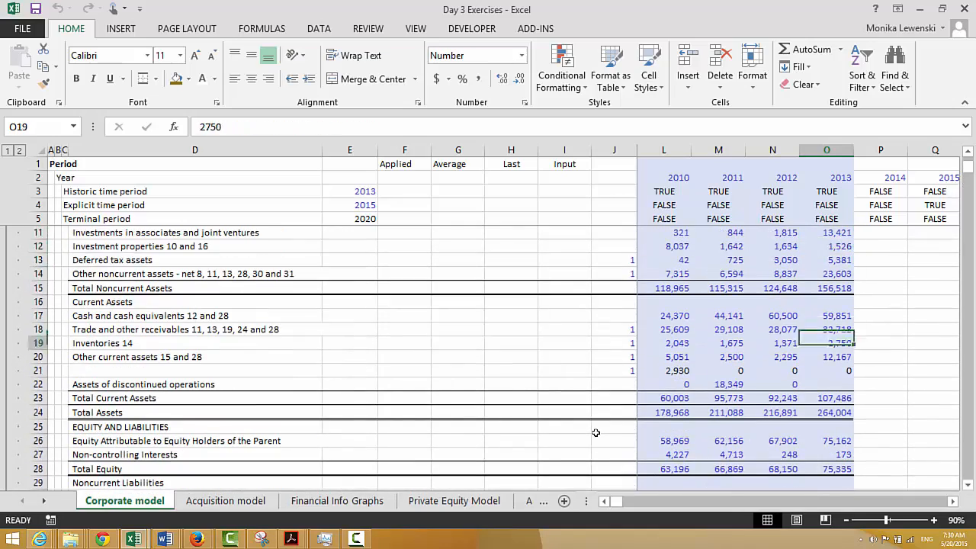
pyautogui.press('Up')
pyautogui.press('Up')
pyautogui.press('Up')
pyautogui.press('Up')
pyautogui.press('Up')
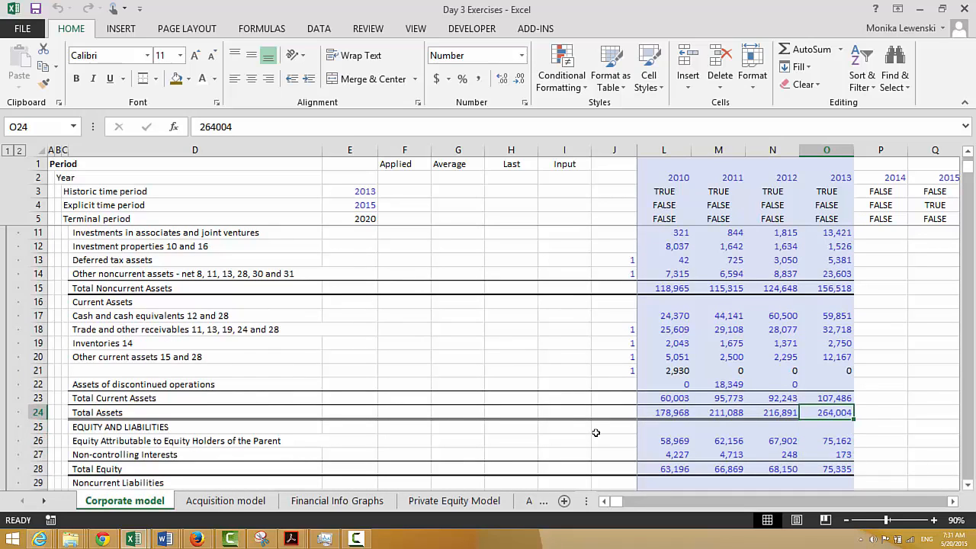
# Replace the 2010 Total Assets in L24 with the formula =L23+L15
pyautogui.press('Left')
pyautogui.press('Left')
pyautogui.press('Left')
pyautogui.press('Left')
pyautogui.press('Left')
pyautogui.press('Left')
pyautogui.press('Right')
pyautogui.press('Right')
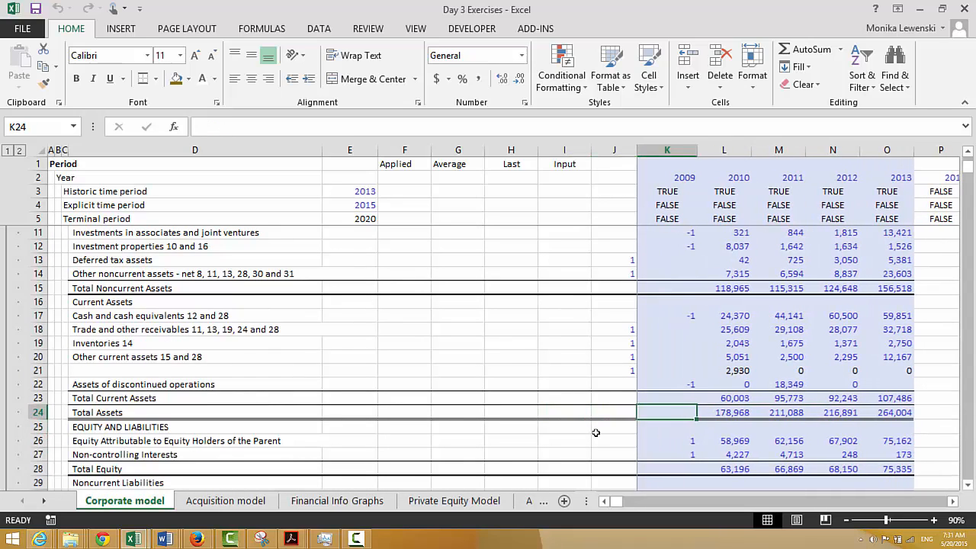
pyautogui.press('Right')
pyautogui.write('=')
pyautogui.press('Up')
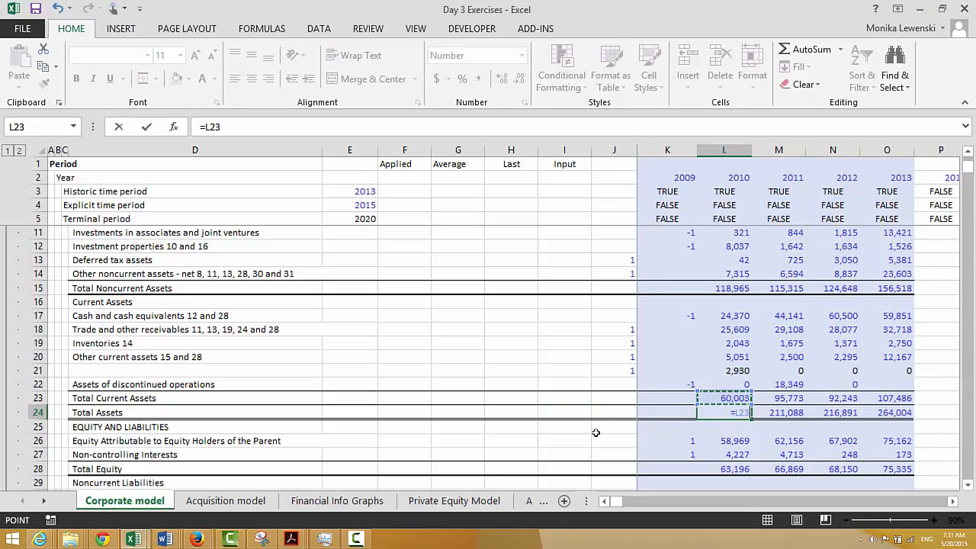
pyautogui.press('Up')
pyautogui.press('Up')
pyautogui.press('Up')
pyautogui.press('Up')
pyautogui.press('Up')
pyautogui.press('Up')
pyautogui.press('Up')
pyautogui.press('Up')
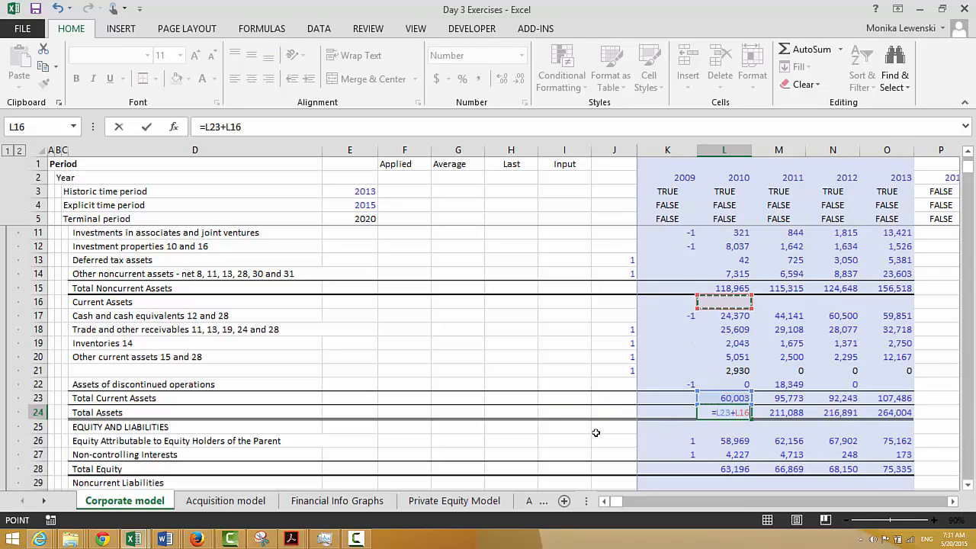
pyautogui.press('Return')
pyautogui.press('Up')
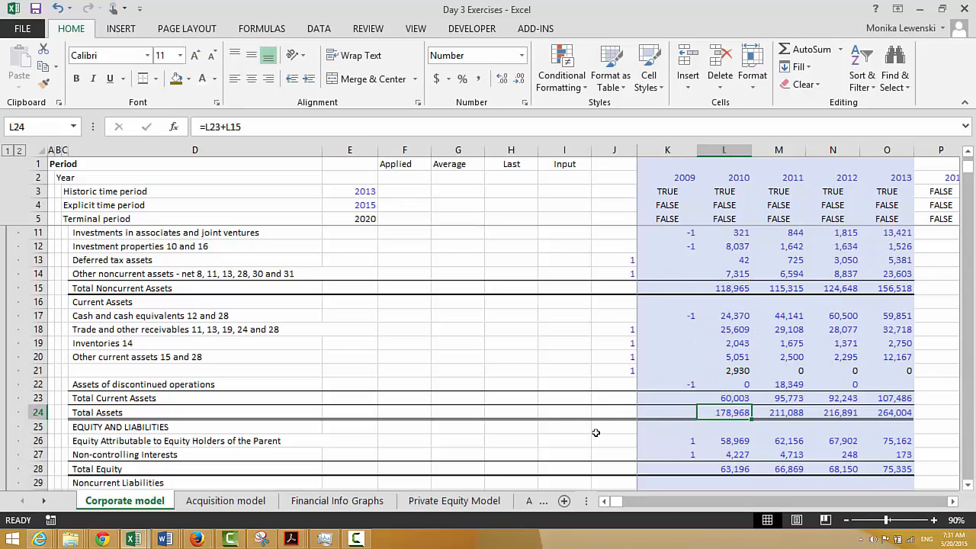
# Fill the Total Assets formula from L24 across the 2011 to 2013 columns through O24
pyautogui.hotkey('ctrl', 'shift', 'Right')
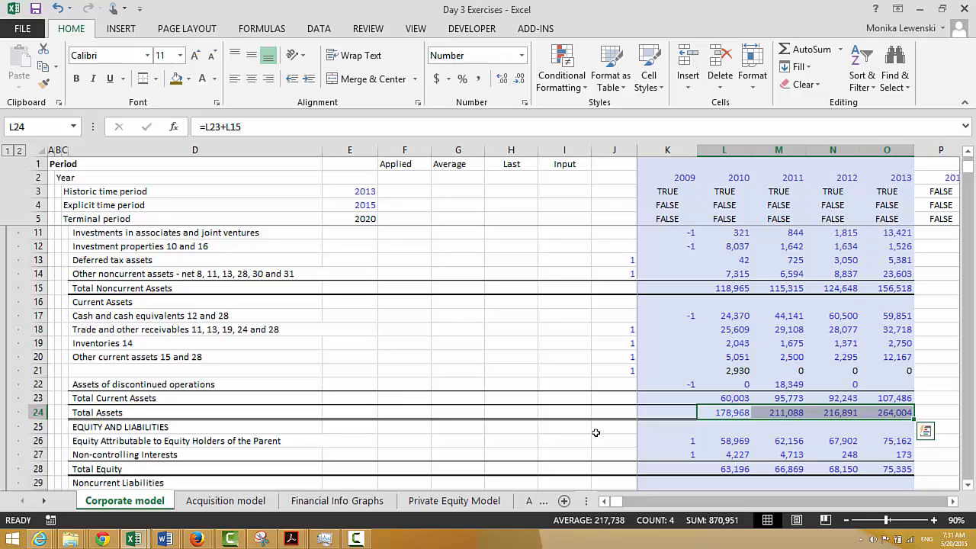
pyautogui.press('Left')
pyautogui.press('Right')
pyautogui.press('Right')
pyautogui.press('Right')
pyautogui.press('Right')
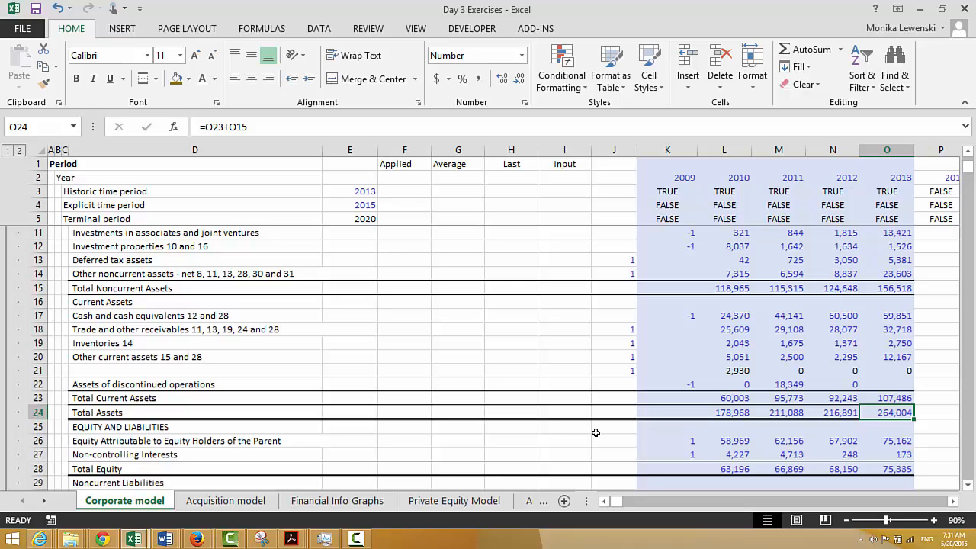
# Check the 2013 Total Current Assets entry in O23 and the equity and liability lines below it
pyautogui.press('Up')
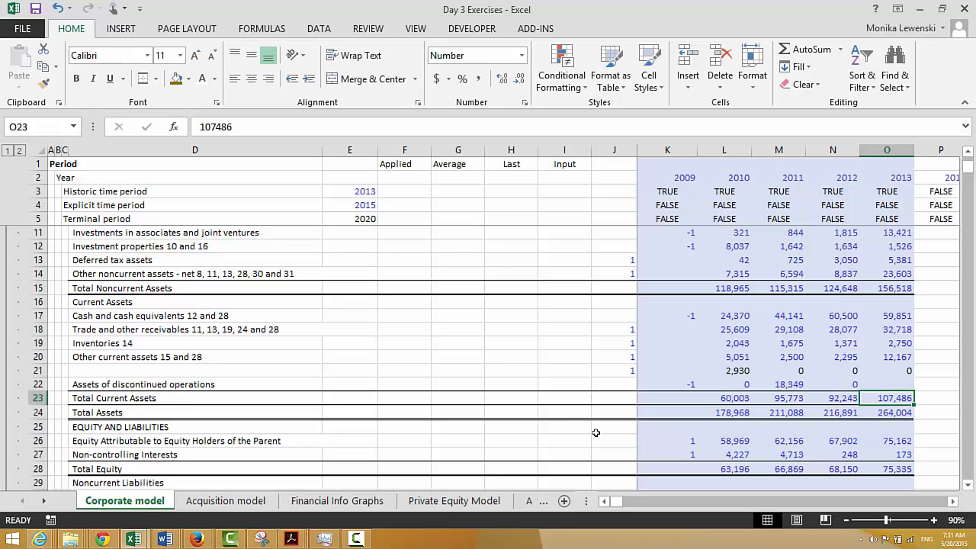
pyautogui.press('Up')
pyautogui.press('Down')
pyautogui.press('Down')
pyautogui.press('Down')
pyautogui.press('Down')
pyautogui.press('Down')
pyautogui.press('Down')
pyautogui.press('Down')
pyautogui.press('Down')
pyautogui.press('Down')
pyautogui.press('Down')
pyautogui.press('Down')
pyautogui.press('Down')
pyautogui.press('Down')
pyautogui.press('Down')
pyautogui.press('Down')
pyautogui.press('Down')
pyautogui.press('Down')
pyautogui.press('Down')
pyautogui.press('Down')
pyautogui.press('Down')
pyautogui.press('Down')
pyautogui.press('Down')
pyautogui.press('Down')
pyautogui.press('Down')
pyautogui.press('Down')
pyautogui.press('Down')
pyautogui.press('Down')
pyautogui.press('Down')
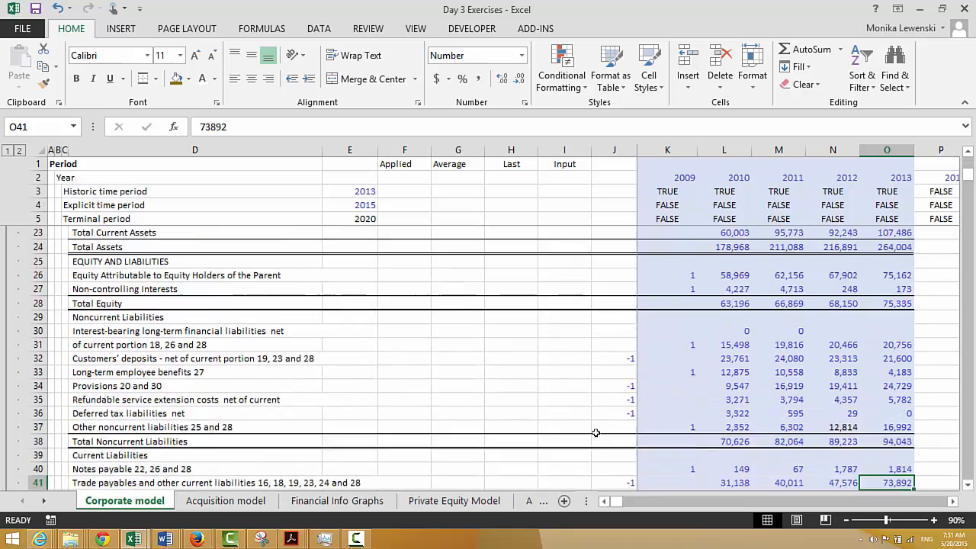
pyautogui.press('Down')
# Inspect the 2013 Invested Capital assets formula in O51 and the Tax Rate formulas in the financial ratios
pyautogui.press('Up')
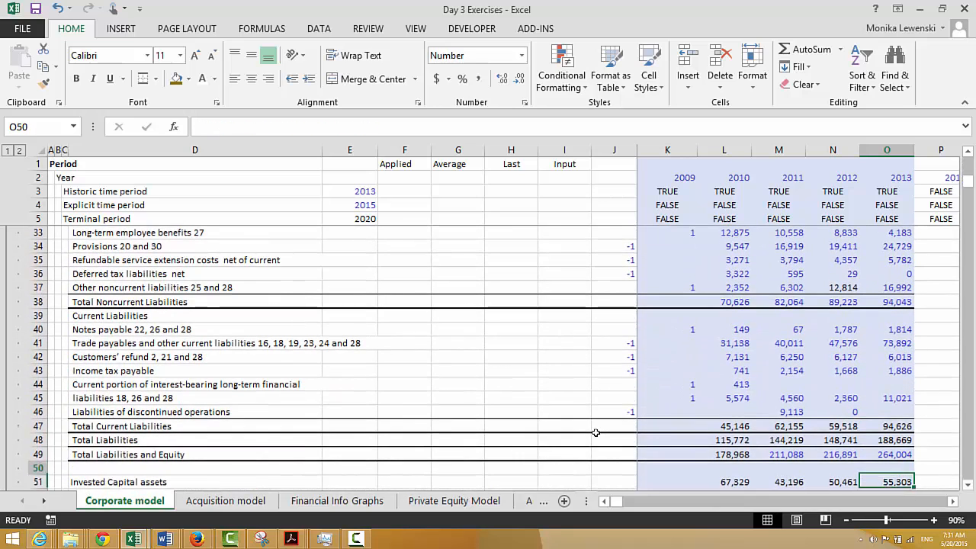
pyautogui.press('Up')
pyautogui.press('Down')
pyautogui.press('Down')
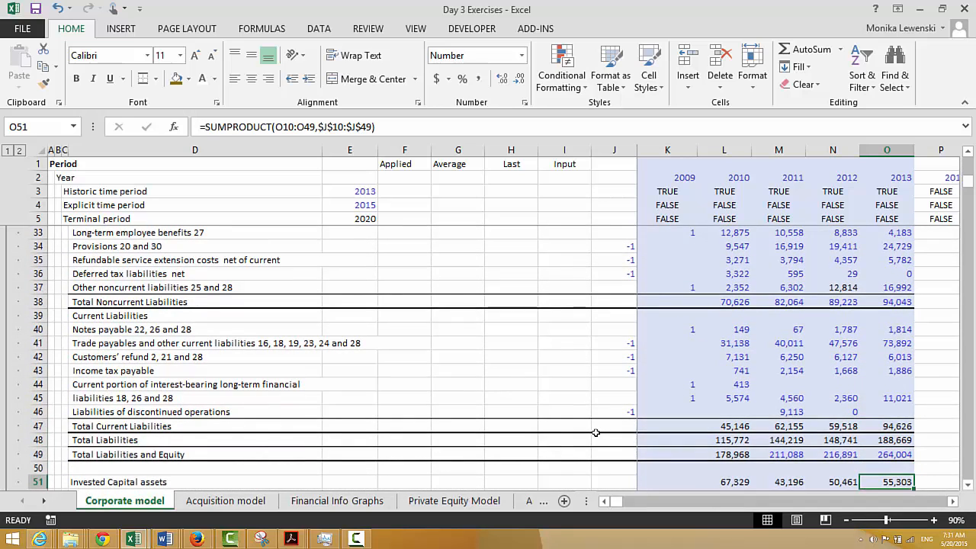
pyautogui.press('Up')
pyautogui.press('Up')
pyautogui.press('Down')
pyautogui.press('Down')
pyautogui.press('Down')
pyautogui.press('Down')
pyautogui.press('Down')
pyautogui.press('Down')
pyautogui.press('Down')
pyautogui.press('Down')
pyautogui.press('Down')
pyautogui.press('Down')
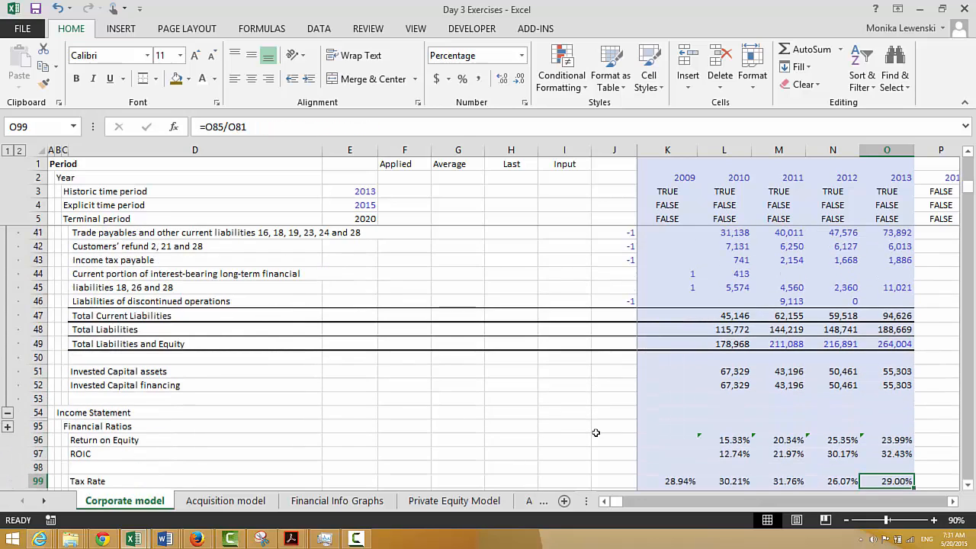
pyautogui.press('Left')
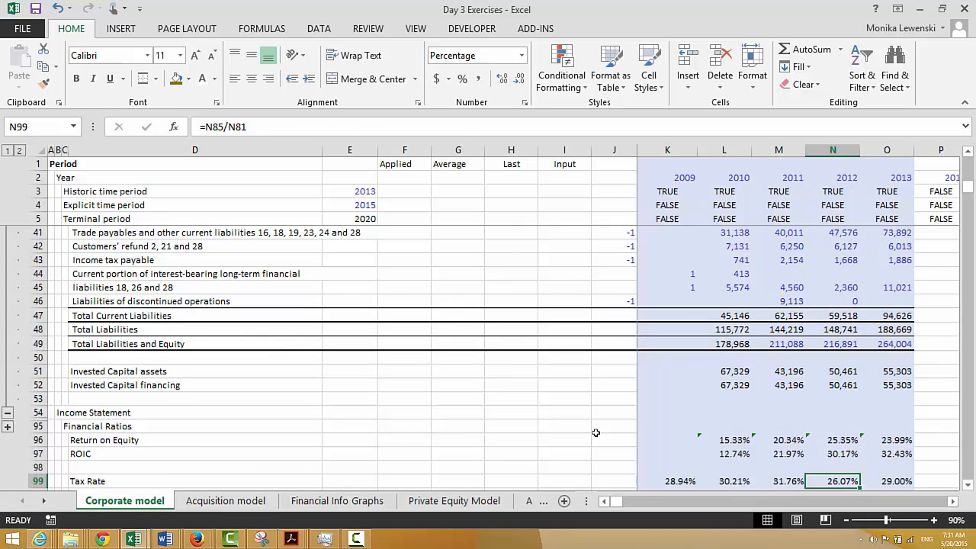
# Enter the heading Liability in B418, below the Historic Assets and Difference rows of the modelled balance sheet
pyautogui.hotkey('ctrl', 'Left')
pyautogui.hotkey('ctrl', 'Left')
pyautogui.hotkey('ctrl', 'Left')
pyautogui.press('Down')
pyautogui.press('Down')
pyautogui.press('Down')
pyautogui.press('Down')
pyautogui.press('Down')
pyautogui.press('Down')
pyautogui.press('Down')
pyautogui.press('Down')
pyautogui.press('Down')
pyautogui.press('Down')
pyautogui.press('Down')
pyautogui.press('Down')
pyautogui.press('Down')
pyautogui.press('Down')
pyautogui.press('Down')
pyautogui.press('Down')
pyautogui.press('Down')
pyautogui.press('Down')
pyautogui.press('Down')
pyautogui.press('Down')
pyautogui.press('Down')
pyautogui.press('Down')
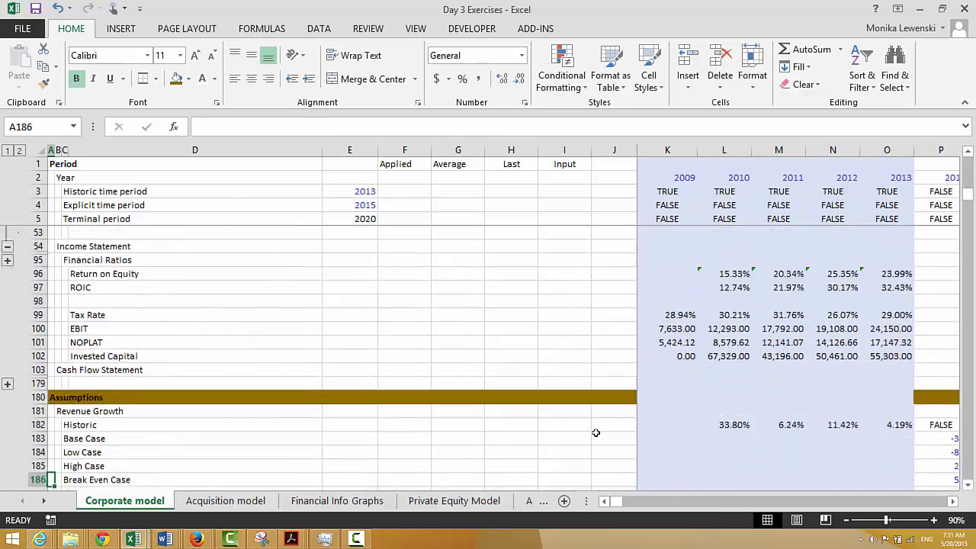
pyautogui.press('Down')
pyautogui.press('Down')
pyautogui.press('Down')
pyautogui.press('Down')
pyautogui.press('Down')
pyautogui.press('Down')
pyautogui.press('Down')
pyautogui.press('Down')
pyautogui.press('Down')
pyautogui.press('Down')
pyautogui.press('Down')
pyautogui.press('Down')
pyautogui.press('Down')
pyautogui.press('Down')
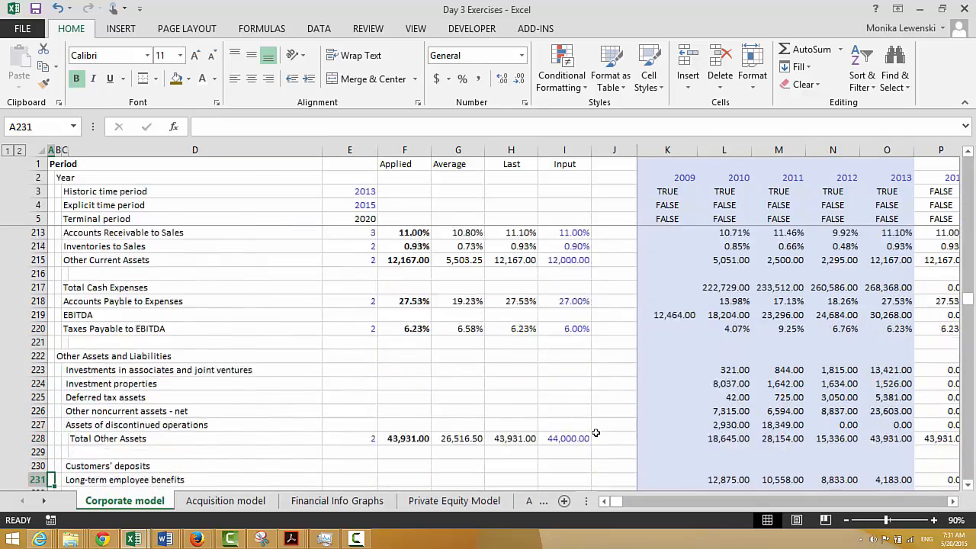
pyautogui.press('Down')
pyautogui.press('Down')
pyautogui.press('Down')
pyautogui.press('Down')
pyautogui.press('Down')
pyautogui.press('Down')
pyautogui.press('Down')
pyautogui.press('Down')
pyautogui.press('Down')
pyautogui.press('Down')
pyautogui.press('Down')
pyautogui.press('Down')
pyautogui.press('Down')
pyautogui.press('Down')
pyautogui.press('Down')
pyautogui.press('Down')
pyautogui.press('Down')
pyautogui.press('Down')
pyautogui.press('Down')
pyautogui.press('Down')
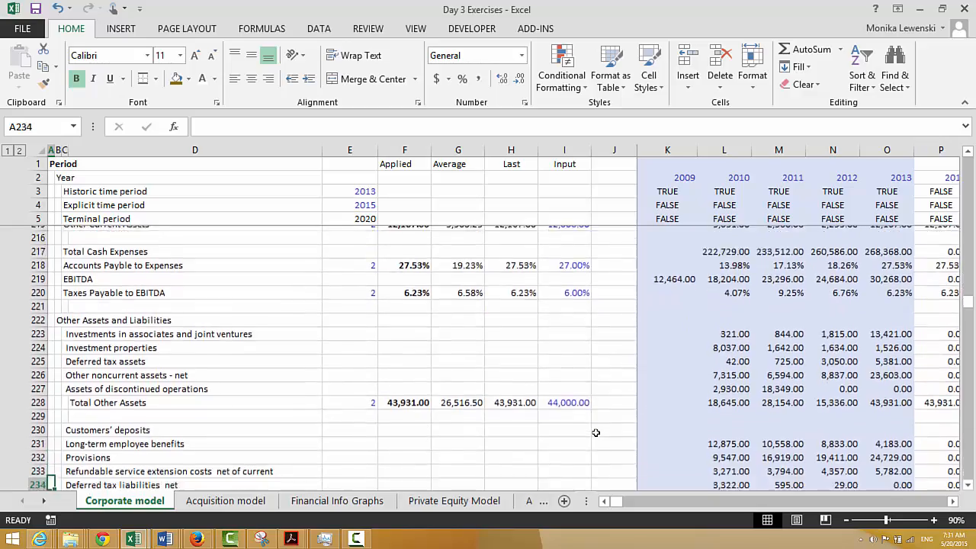
pyautogui.press('Down')
pyautogui.press('Down')
pyautogui.press('Down')
pyautogui.press('Down')
pyautogui.press('Down')
pyautogui.press('Down')
pyautogui.press('Down')
pyautogui.press('Down')
pyautogui.press('Down')
pyautogui.press('Down')
pyautogui.press('Down')
pyautogui.press('Down')
pyautogui.press('Down')
pyautogui.press('Down')
pyautogui.press('Down')
pyautogui.press('Down')
pyautogui.press('Down')
pyautogui.press('Down')
pyautogui.press('Down')
pyautogui.press('Down')
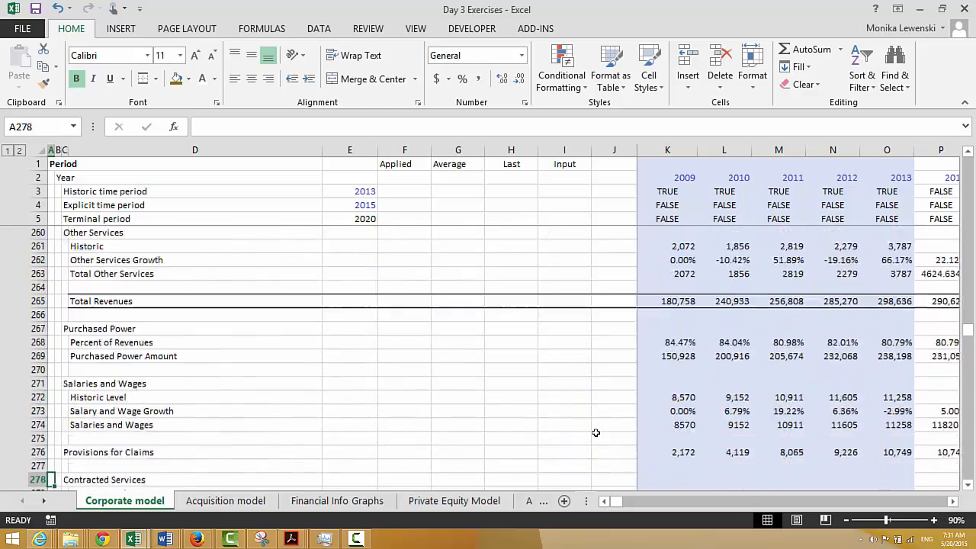
pyautogui.press('Down')
pyautogui.press('Down')
pyautogui.press('Down')
pyautogui.press('Down')
pyautogui.press('Down')
pyautogui.press('Down')
pyautogui.press('Down')
pyautogui.press('Down')
pyautogui.press('Down')
pyautogui.press('Down')
pyautogui.press('Down')
pyautogui.press('Down')
pyautogui.press('Down')
pyautogui.press('Down')
pyautogui.press('Down')
pyautogui.press('Down')
pyautogui.press('Down')
pyautogui.press('Down')
pyautogui.press('Down')
pyautogui.press('Down')
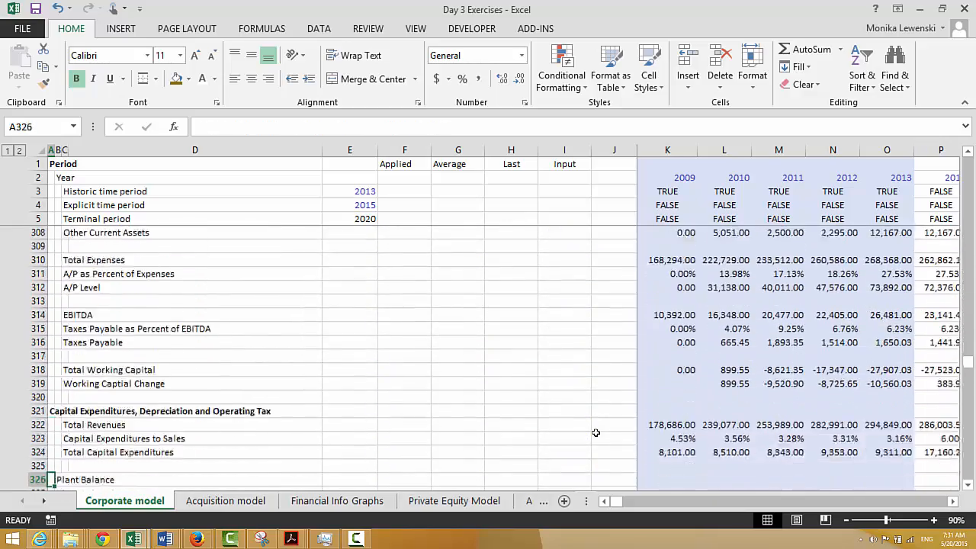
pyautogui.press('Down')
pyautogui.press('Down')
pyautogui.press('Down')
pyautogui.press('Down')
pyautogui.press('Down')
pyautogui.press('Down')
pyautogui.press('Down')
pyautogui.press('Down')
pyautogui.press('Down')
pyautogui.press('Down')
pyautogui.press('Down')
pyautogui.press('Down')
pyautogui.press('Down')
pyautogui.press('Down')
pyautogui.press('Down')
pyautogui.press('Down')
pyautogui.press('Down')
pyautogui.press('Down')
pyautogui.press('Down')
pyautogui.press('Down')
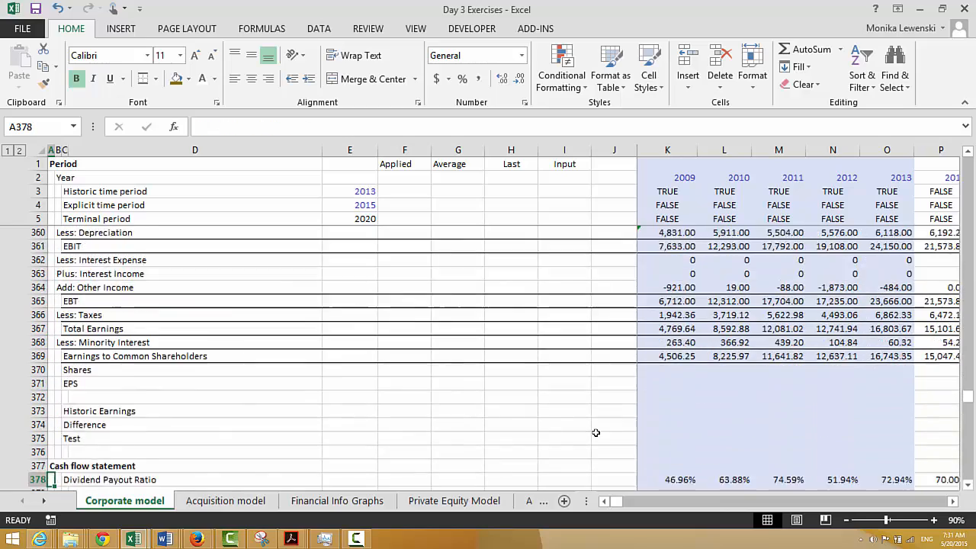
pyautogui.press('Down')
pyautogui.press('Down')
pyautogui.press('Down')
pyautogui.press('Down')
pyautogui.press('Down')
pyautogui.press('Down')
pyautogui.press('Down')
pyautogui.press('Down')
pyautogui.press('Down')
pyautogui.press('Down')
pyautogui.press('Down')
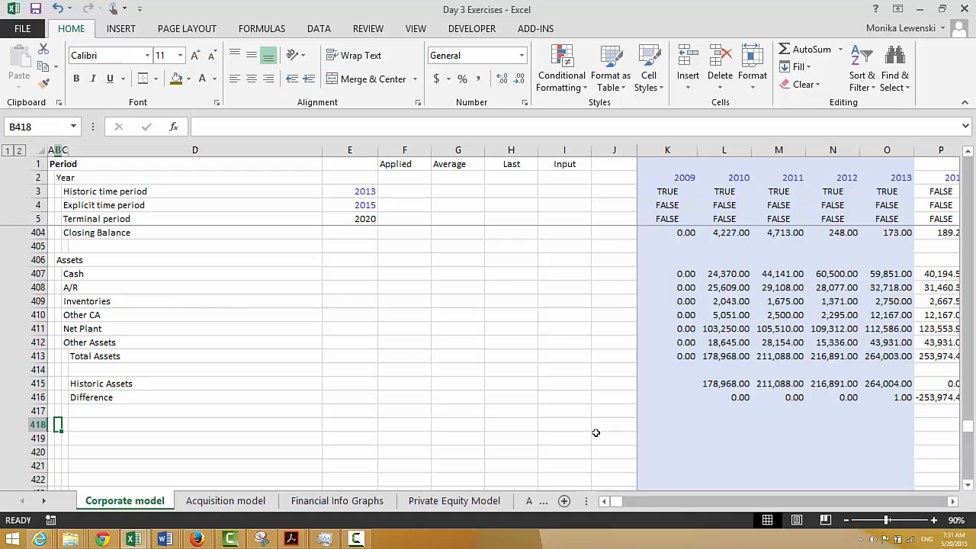
pyautogui.write('Liabilit')
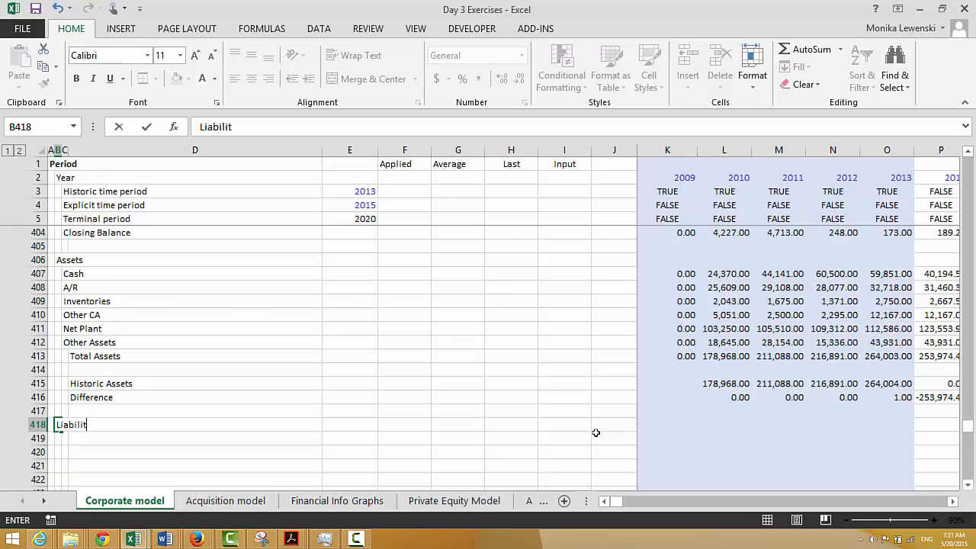
pyautogui.write('y')
pyautogui.press('Return')
# Add the line label Accounts Payable in C419 under the Liability heading, correcting its spelling
pyautogui.press('Right')
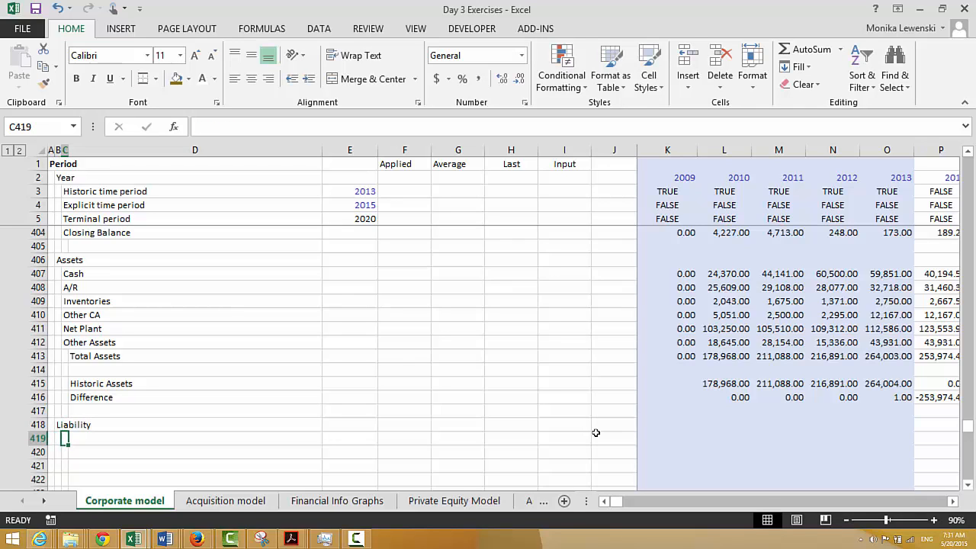
pyautogui.write('C')
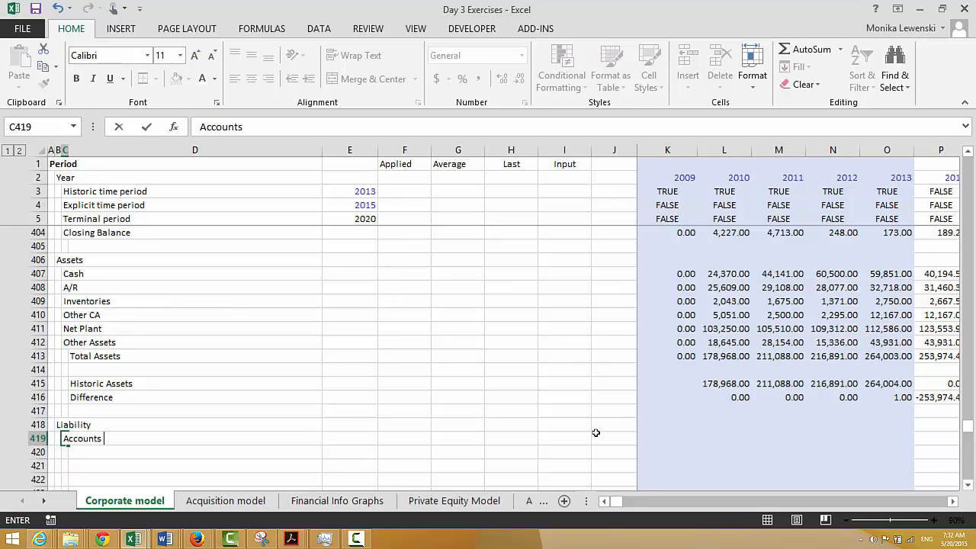
pyautogui.write('ccounts Paybale')
pyautogui.press('Return')
pyautogui.press('Up')
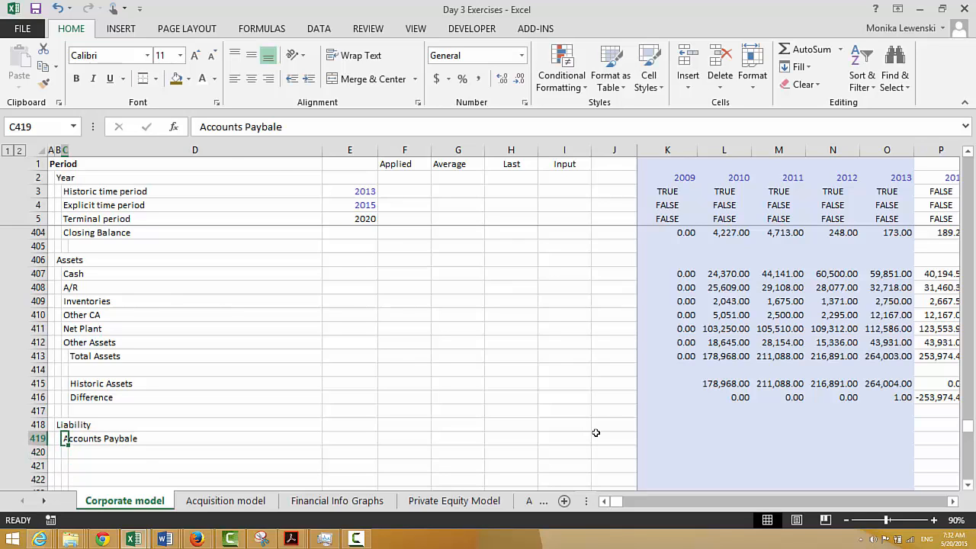
pyautogui.press('F2')
pyautogui.press('BackSpace')
pyautogui.press('BackSpace')
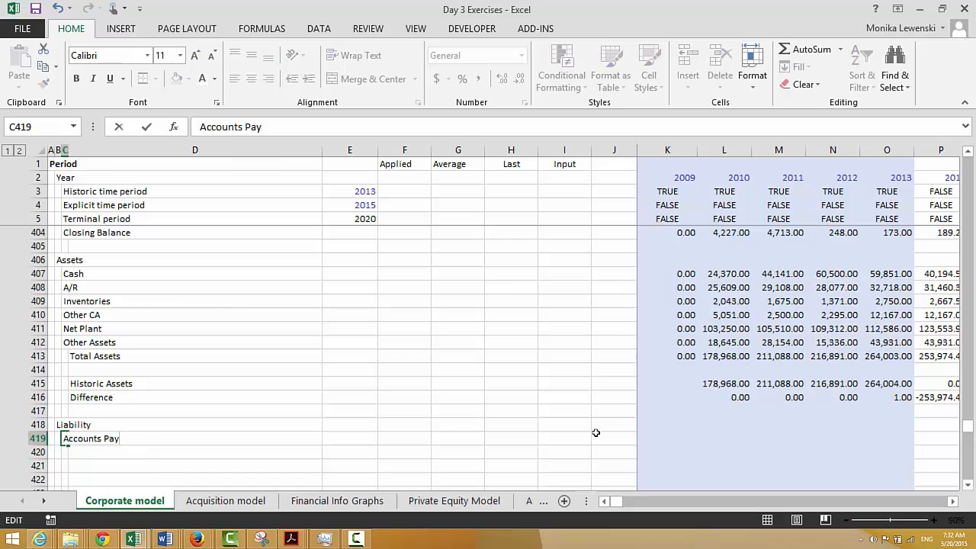
pyautogui.write('able')
pyautogui.press('Return')
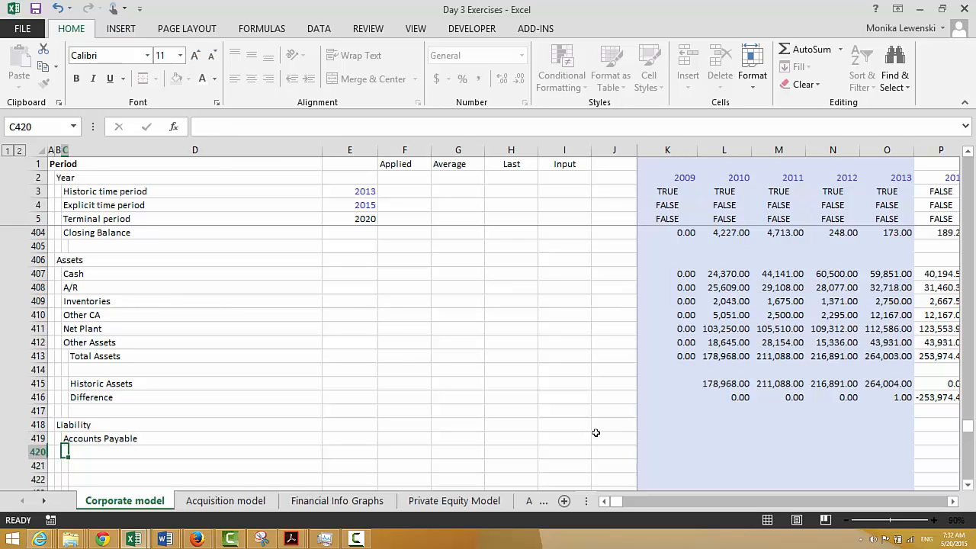
# Add the line labels Taxes Payable in C420 and Debt in C421 of the liability section
pyautogui.write('Taxes Payable')
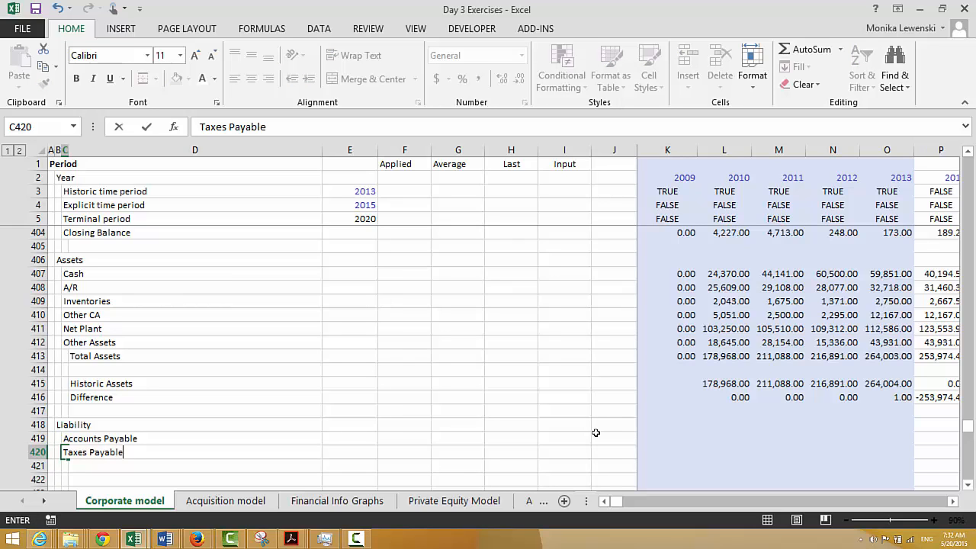
pyautogui.press('Return')
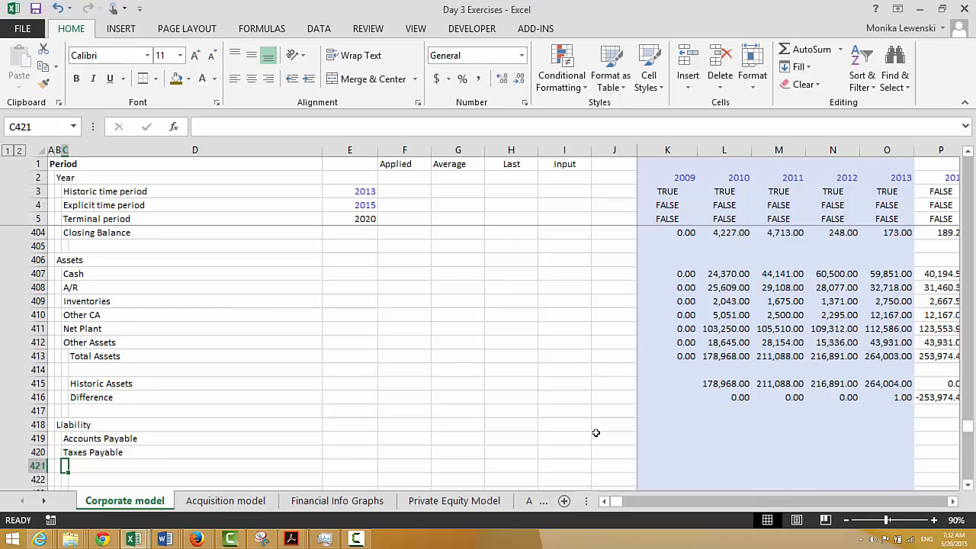
pyautogui.write('Debt')
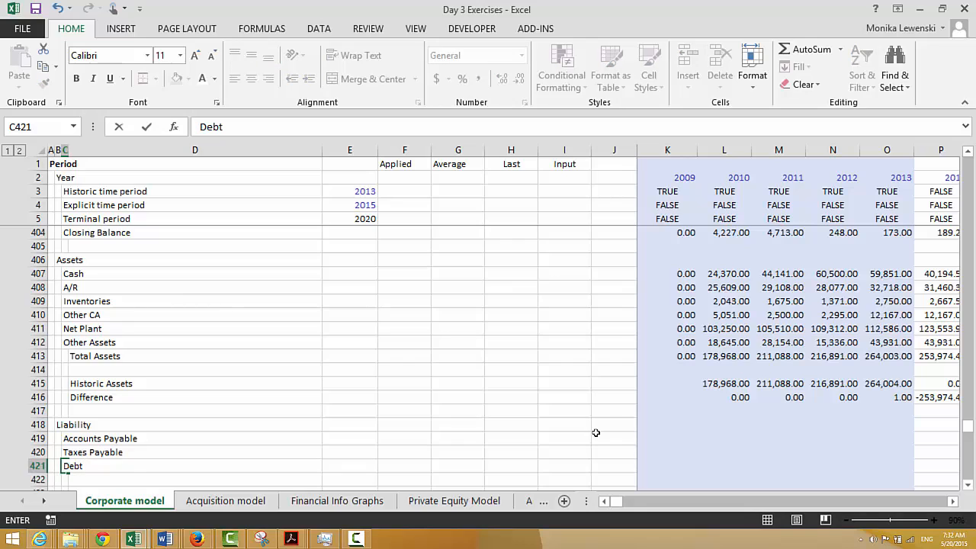
pyautogui.press('Return')
# Add the line label Minority Interest in C422 below Debt, correcting its spelling
pyautogui.write('E')
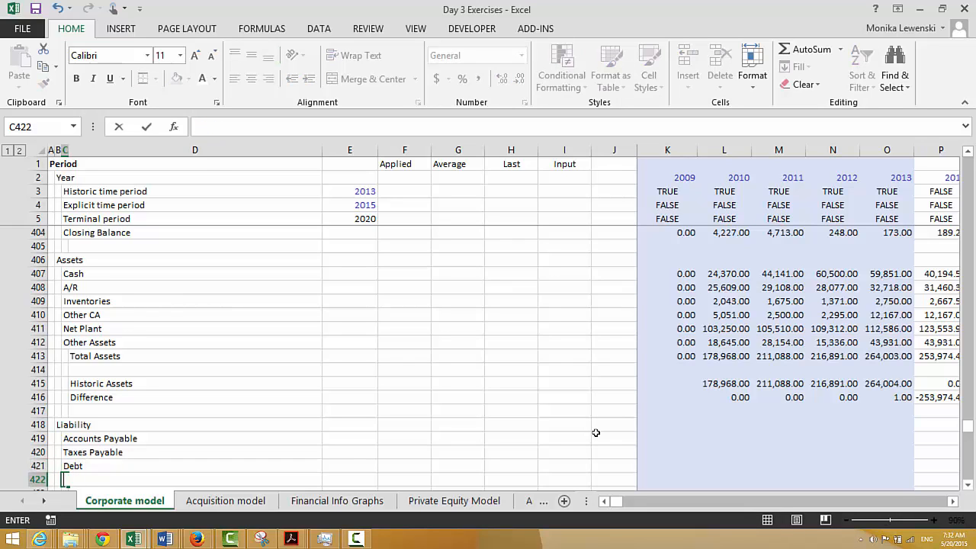
pyautogui.write('Mi')
pyautogui.press('BackSpace')
pyautogui.press('BackSpace')
pyautogui.press('Return')
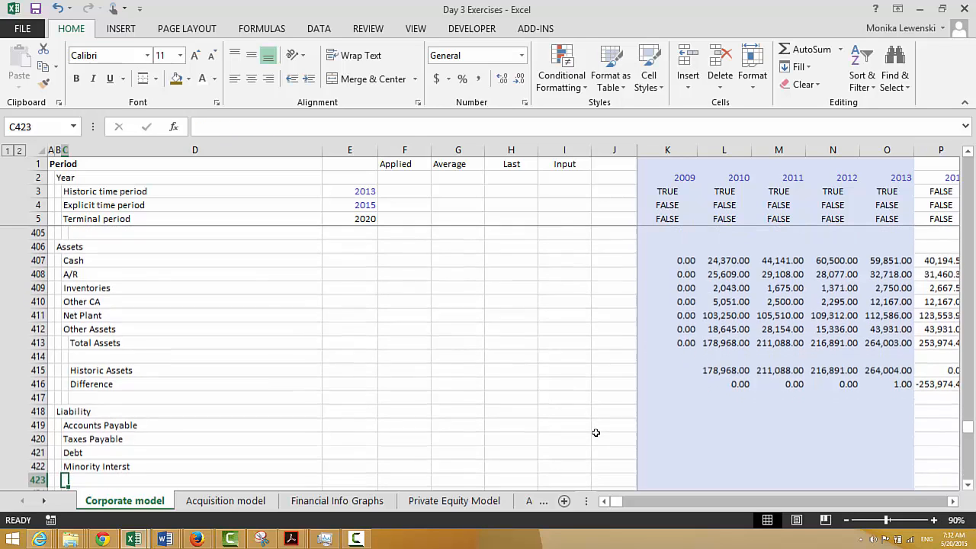
pyautogui.press('Up')
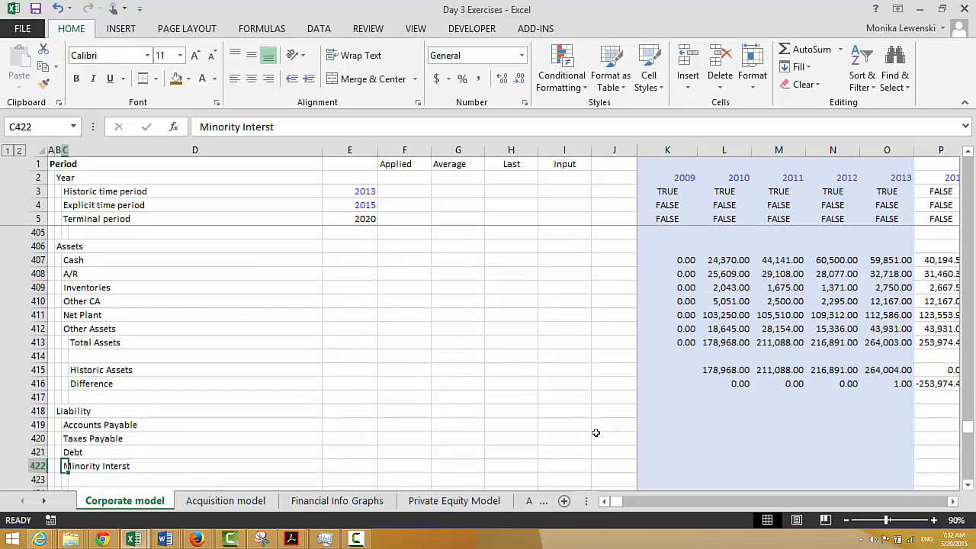
pyautogui.press('F2')
pyautogui.press('BackSpace')
pyautogui.press('BackSpace')
pyautogui.press('BackSpace')
pyautogui.press('BackSpace')
pyautogui.press('BackSpace')
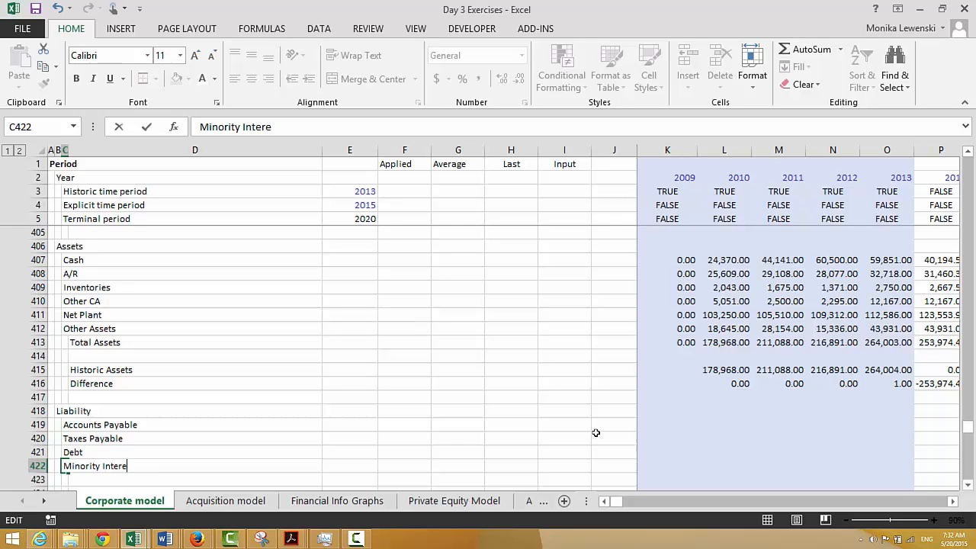
pyautogui.press('Return')
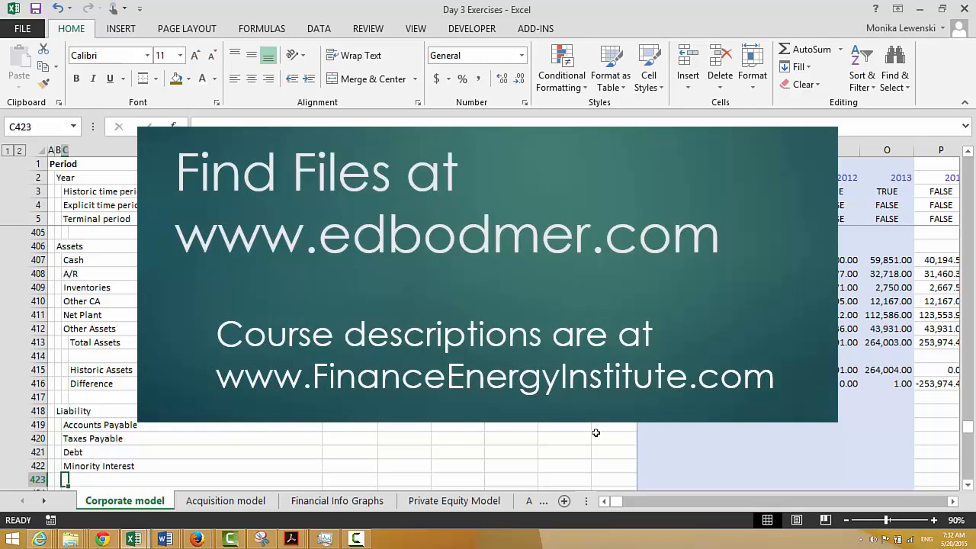
# Add the line label Common Exquity in C423 and the indented label Total Liabilities in D424 of the liability section
pyautogui.write('Common')
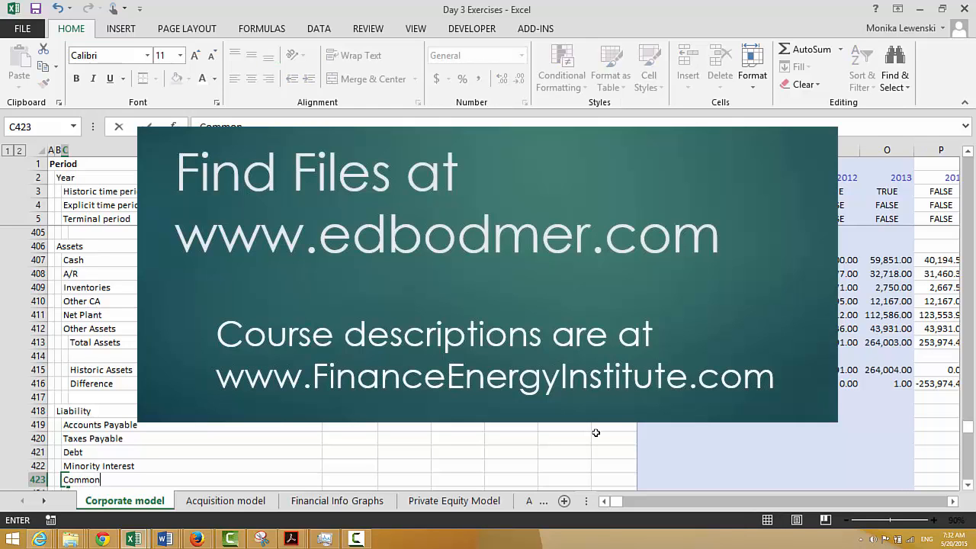
pyautogui.write(' Equity')
pyautogui.press('Return')
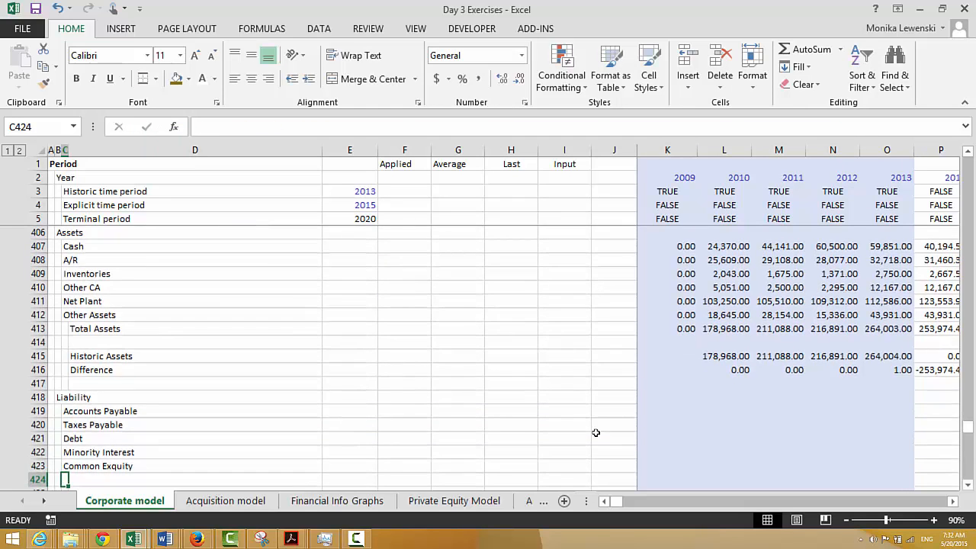
pyautogui.press('Right')
pyautogui.write('To')
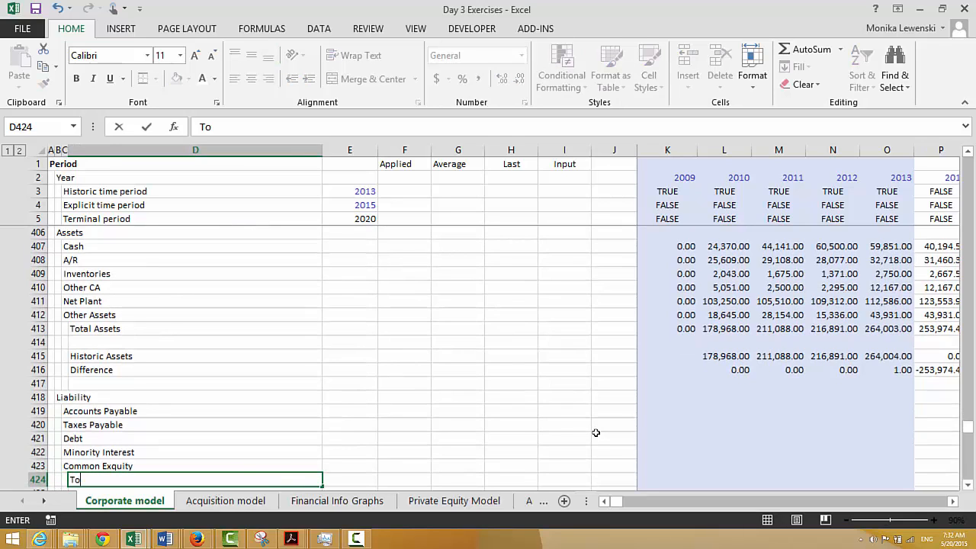
pyautogui.write('tal Liabilities')
pyautogui.press('Return')
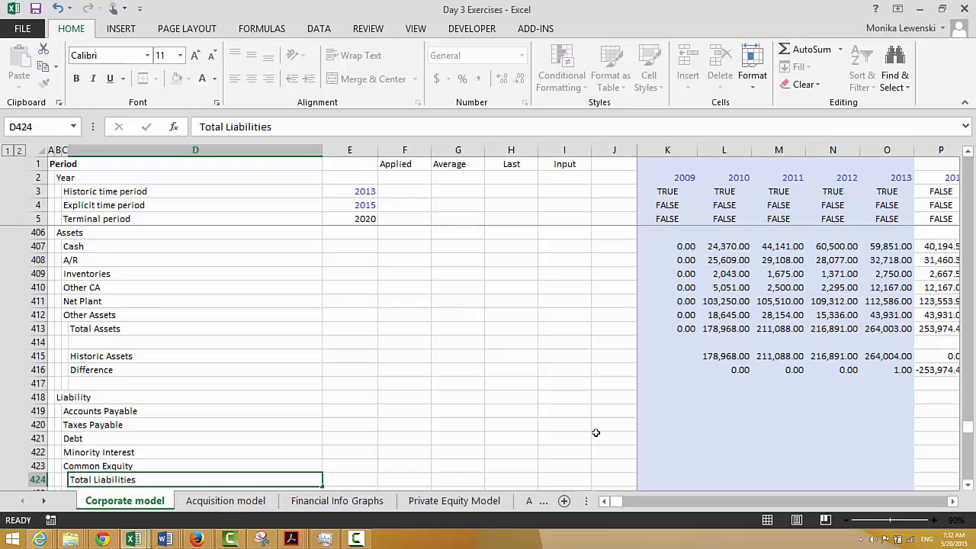
# Insert one blank row above Debt in the liability section, removing the extra inserted row
pyautogui.press('Up')
pyautogui.press('Up')
pyautogui.press('Up')
pyautogui.press('Up')
pyautogui.press('Left')
pyautogui.press('Left')
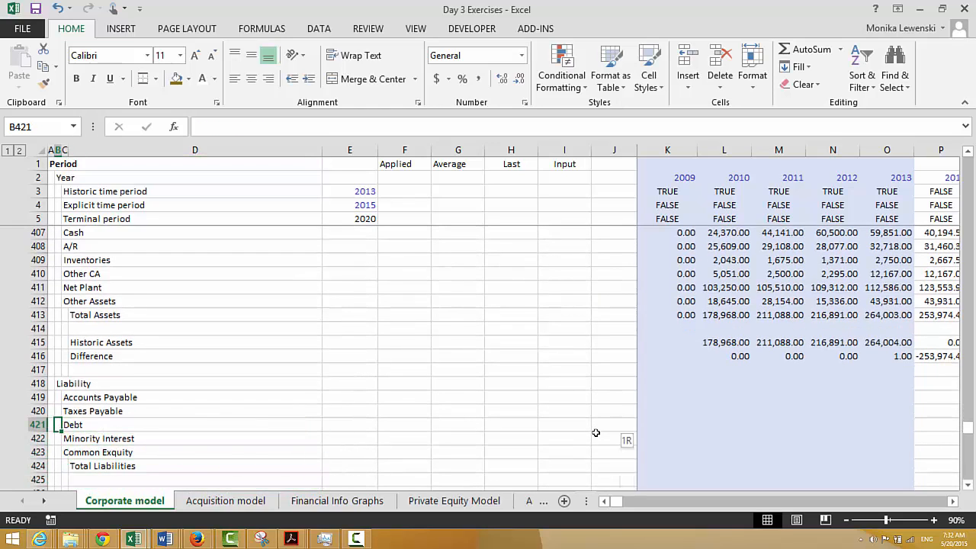
pyautogui.hotkey('shift', 'space')
pyautogui.hotkey('ctrl', 'shift', '+')
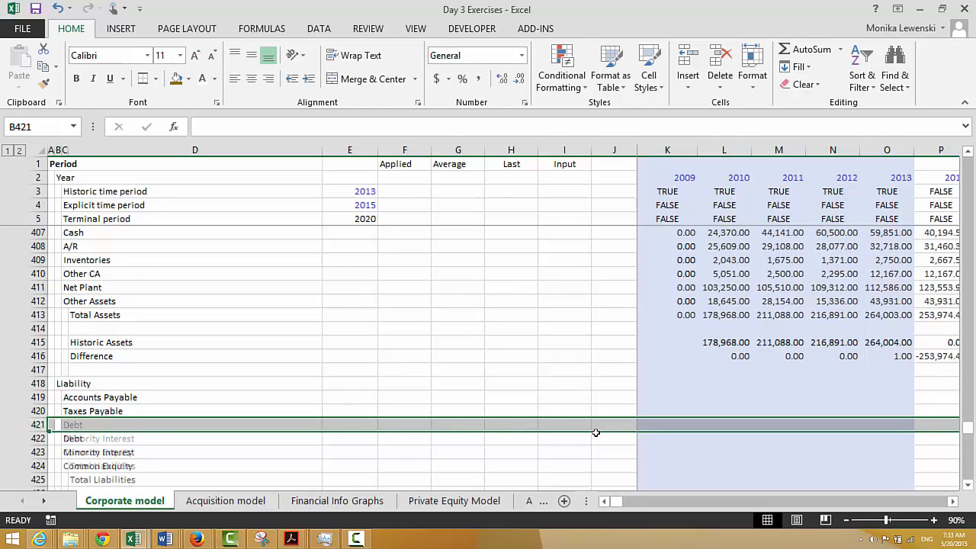
pyautogui.hotkey('ctrl', 'shift', '+')
pyautogui.press('Right')
pyautogui.hotkey('shift', 'space')
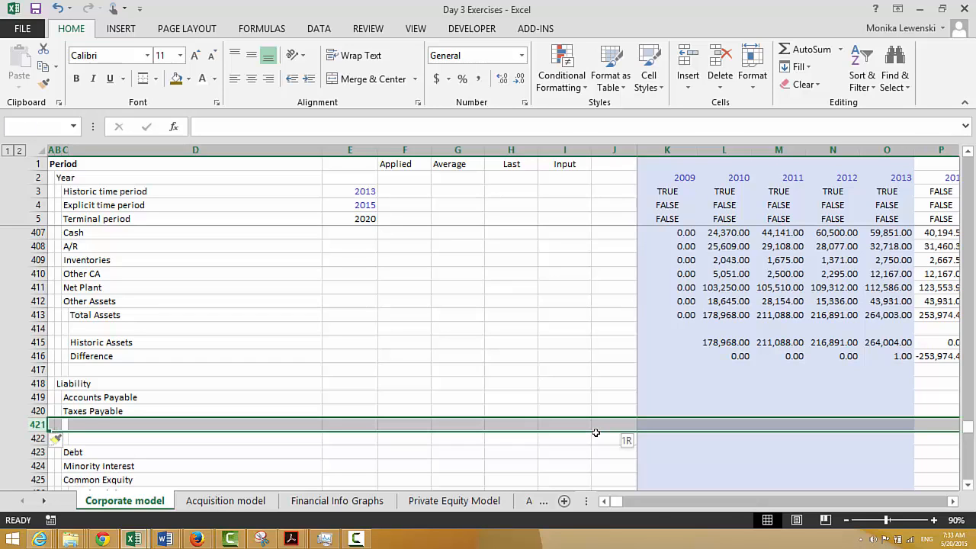
pyautogui.hotkey('ctrl', '-')
pyautogui.press('Right')
pyautogui.press('Left')
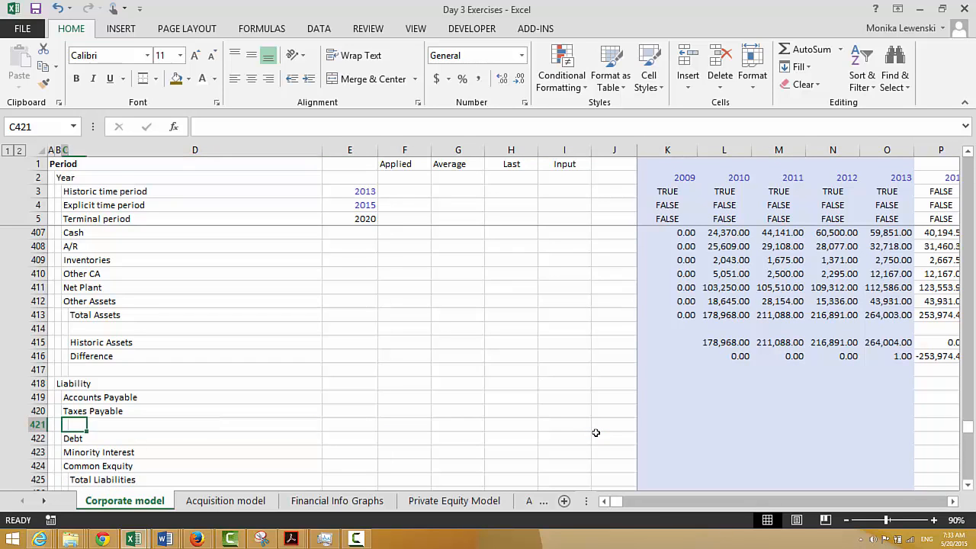
# Add the line label Other Liabilites in C421, between Taxes Payable and Debt
pyautogui.write('Other')
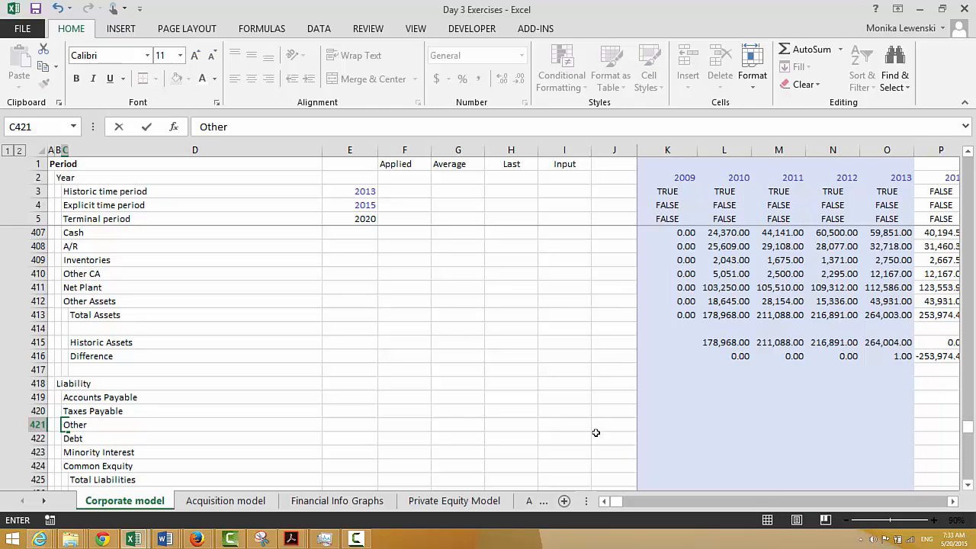
pyautogui.write('Liabilites')
pyautogui.press('Return')
# Link the 2009 common equity cell K424 to the Common Equity closing balance with =K398
pyautogui.press('Down')
pyautogui.press('Down')
pyautogui.press('Up')
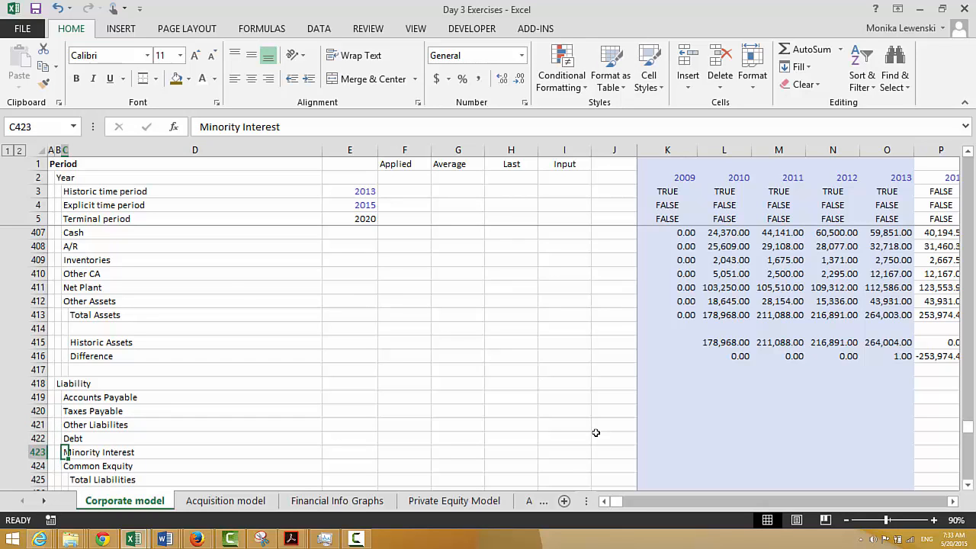
pyautogui.press('Down')
pyautogui.press('Right')
pyautogui.press('Right')
pyautogui.press('Right')
pyautogui.press('Right')
pyautogui.press('Right')
pyautogui.press('Right')
pyautogui.press('Right')
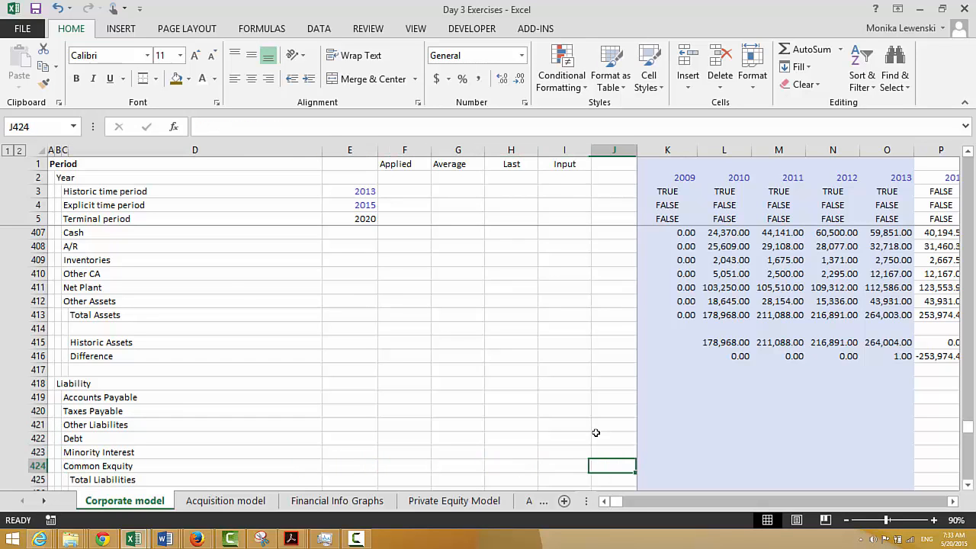
pyautogui.press('Right')
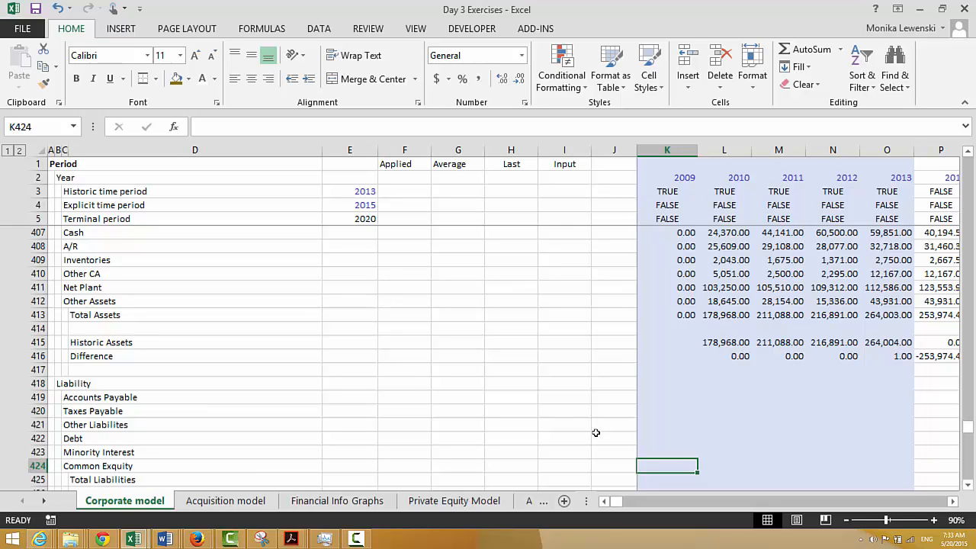
pyautogui.write('=')
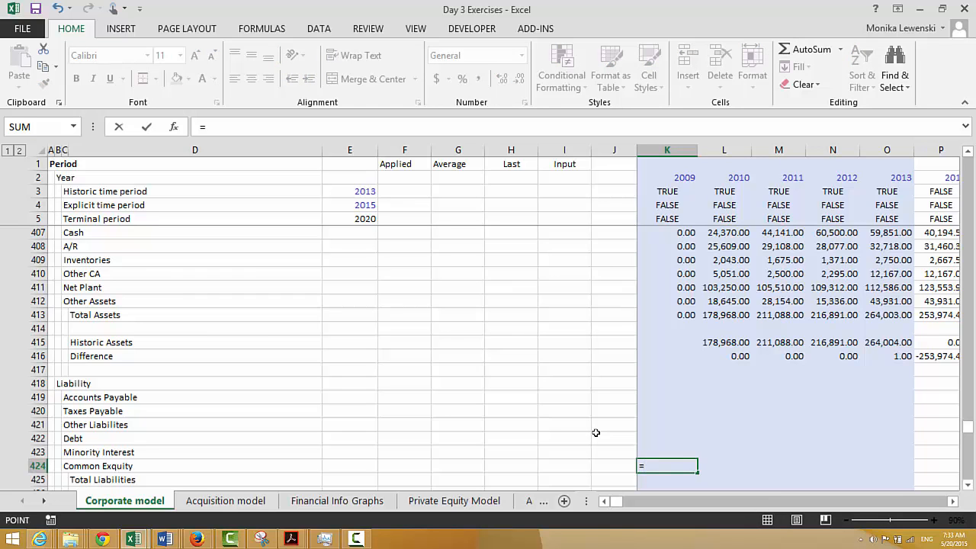
pyautogui.press('Up')
pyautogui.press('Up')
pyautogui.press('Up')
pyautogui.press('Up')
pyautogui.press('Up')
pyautogui.press('Up')
pyautogui.press('Up')
pyautogui.press('Up')
pyautogui.press('Up')
pyautogui.press('Up')
pyautogui.press('Up')
pyautogui.press('Up')
pyautogui.press('Up')
pyautogui.press('Up')
pyautogui.press('Up')
pyautogui.press('Up')
pyautogui.press('Up')
pyautogui.press('Up')
pyautogui.press('Up')
pyautogui.press('Up')
pyautogui.press('Up')
pyautogui.press('Up')
pyautogui.press('Up')
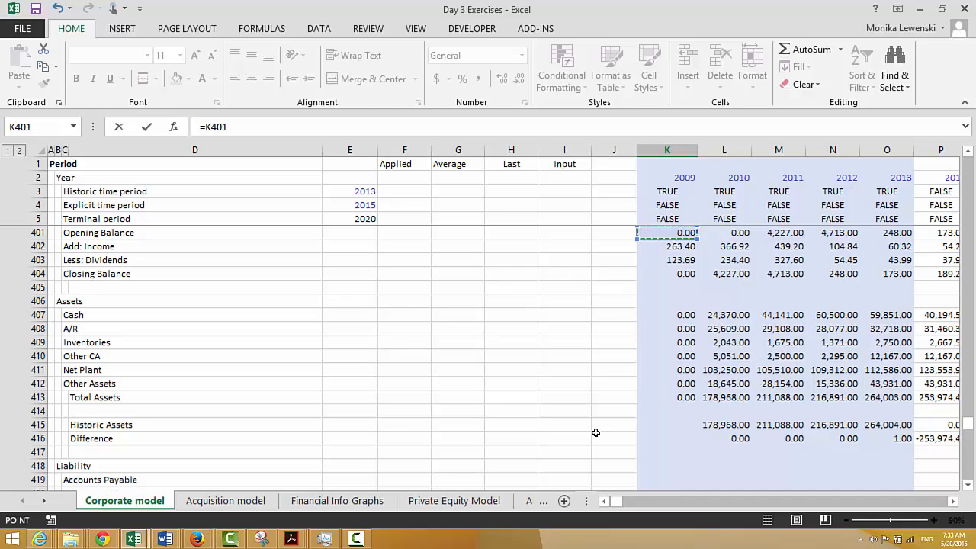
pyautogui.press('Up')
pyautogui.press('Up')
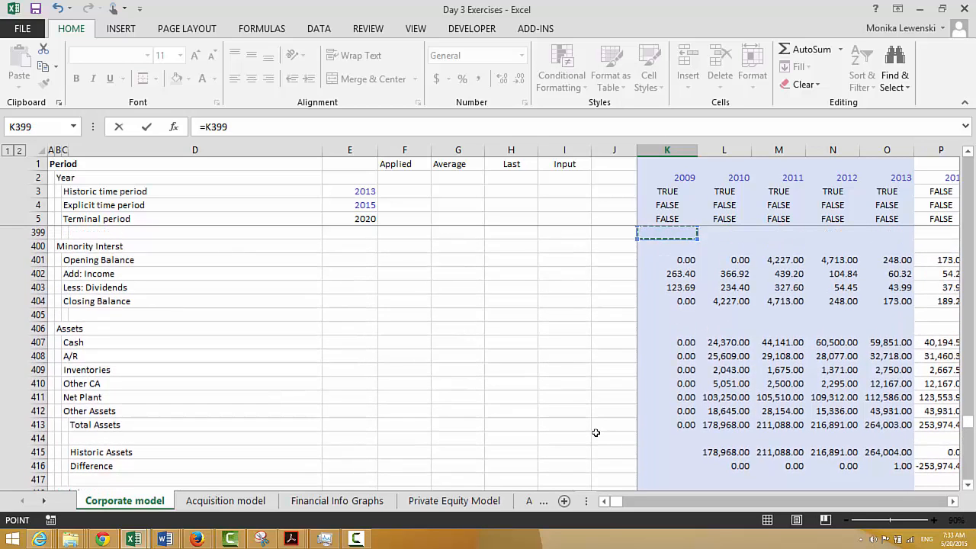
pyautogui.press('Down')
pyautogui.press('Down')
pyautogui.press('Down')
pyautogui.press('Up')
pyautogui.press('Up')
pyautogui.press('Up')
pyautogui.press('Up')
pyautogui.press('Up')
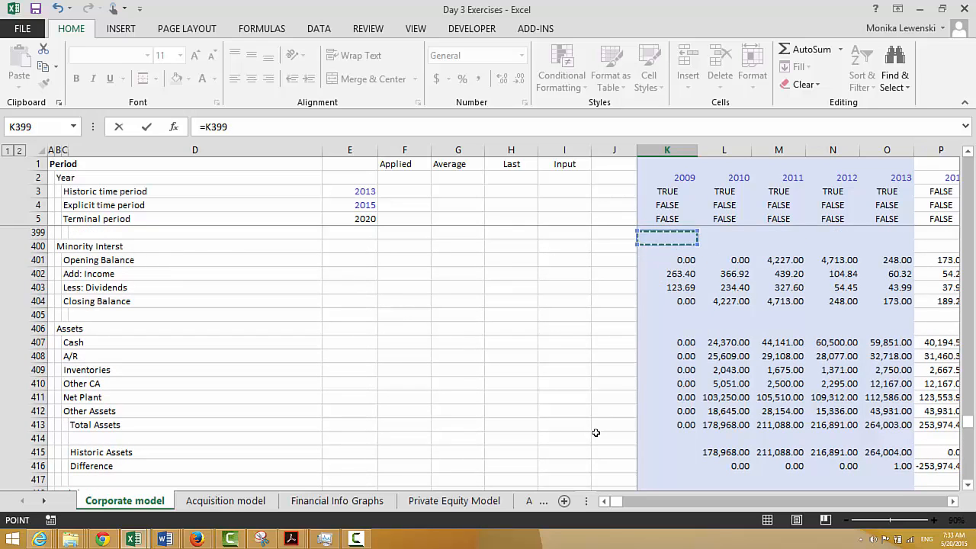
pyautogui.press('Down')
pyautogui.press('Return')
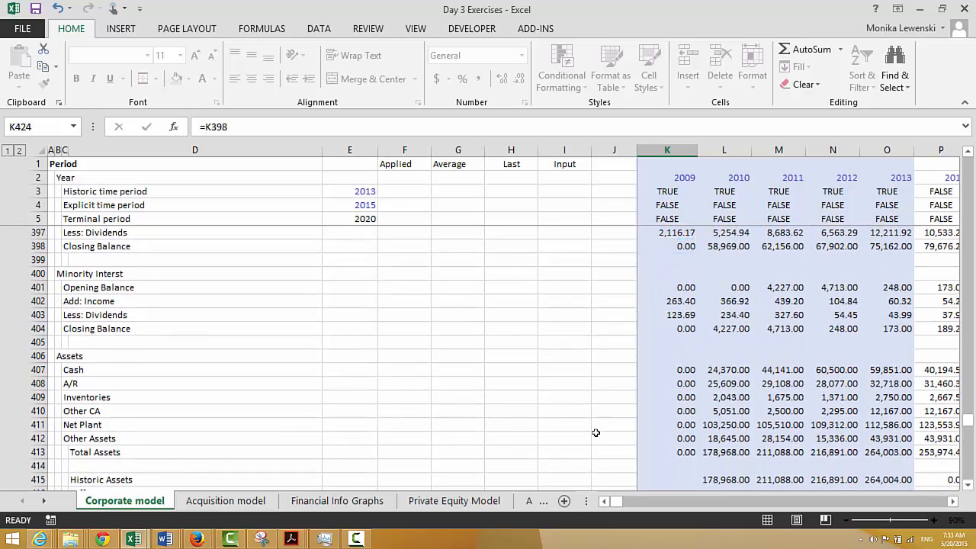
pyautogui.press('Up')
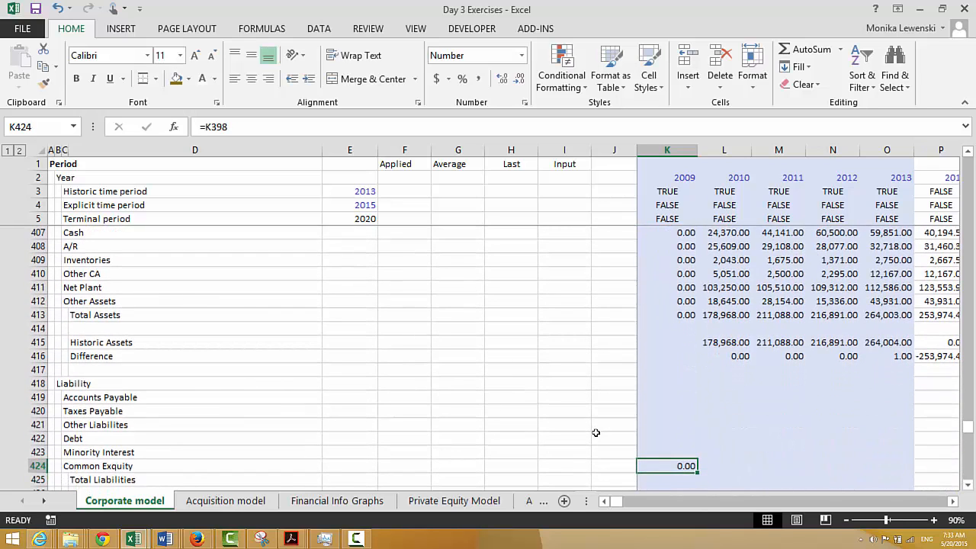
# Link the 2009 Minority Interest cell K423 to the minority interest closing balance with =K404
pyautogui.press('Up')
pyautogui.write('=')
pyautogui.press('Up')
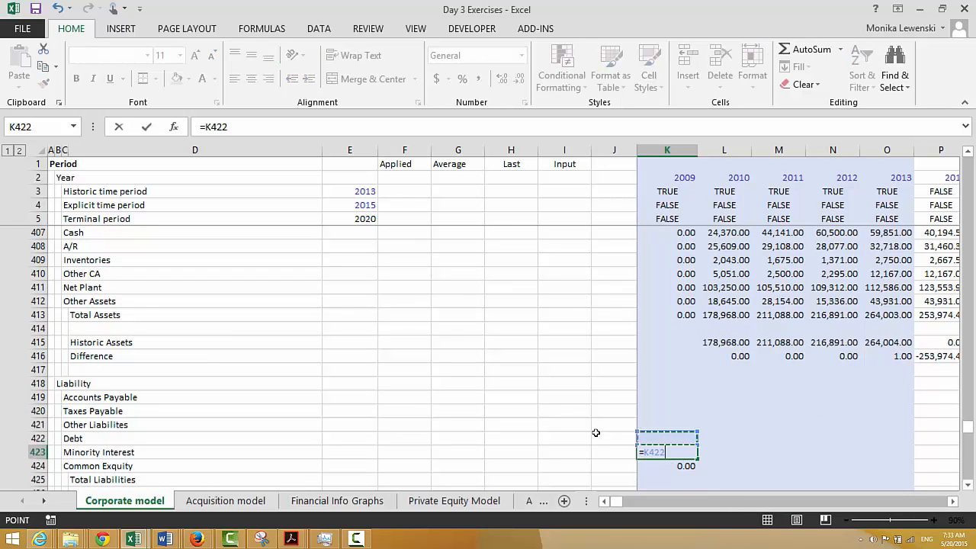
pyautogui.press('Up')
pyautogui.press('Up')
pyautogui.press('Up')
pyautogui.press('Up')
pyautogui.press('Up')
pyautogui.press('Up')
pyautogui.press('Up')
pyautogui.press('Up')
pyautogui.press('Up')
pyautogui.press('Up')
pyautogui.press('Up')
pyautogui.press('Up')
pyautogui.press('Up')
pyautogui.press('Up')
pyautogui.press('Up')
pyautogui.press('Up')
pyautogui.press('Up')
pyautogui.press('Up')
pyautogui.press('Up')
pyautogui.press('Up')
pyautogui.press('Up')
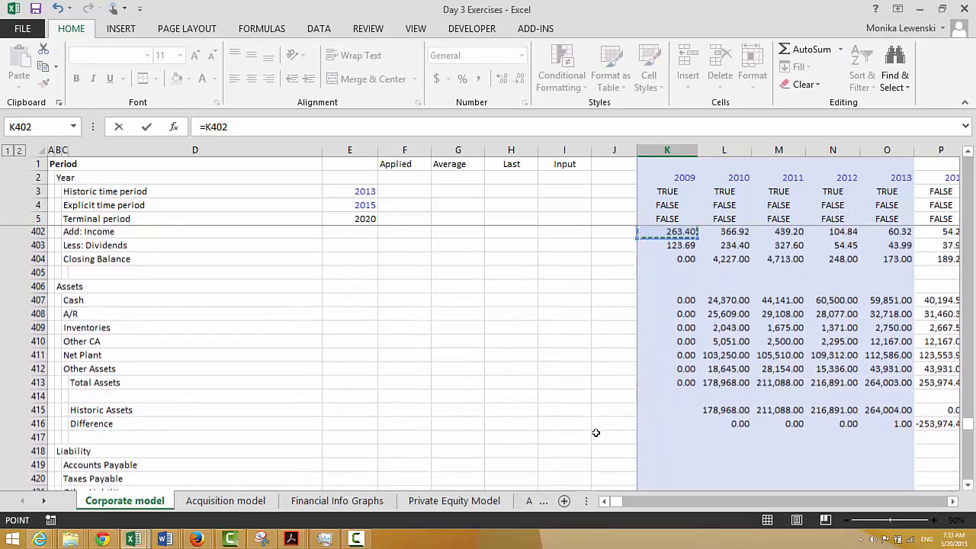
pyautogui.press('Up')
pyautogui.press('Up')
pyautogui.press('Down')
pyautogui.press('Down')
pyautogui.press('Down')
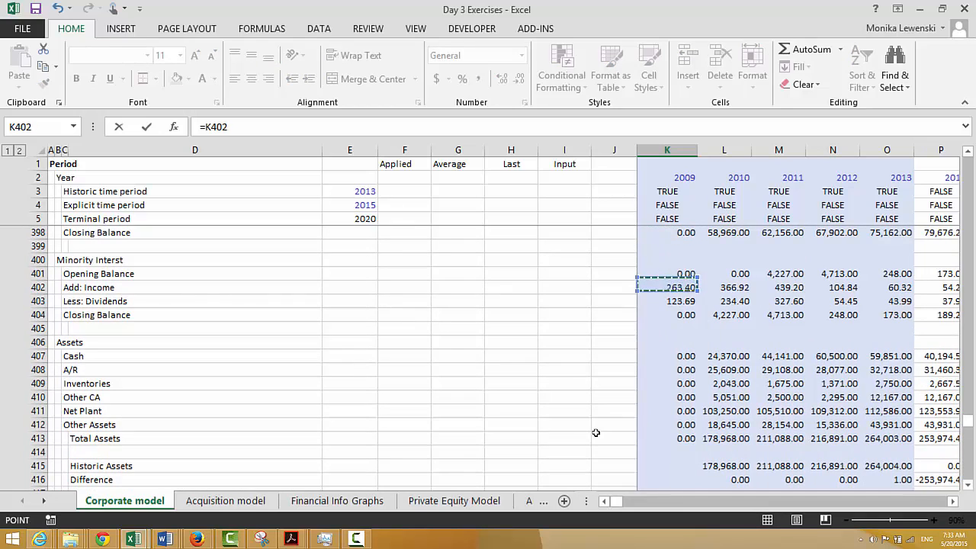
pyautogui.press('Down')
pyautogui.press('Down')
pyautogui.press('Return')
pyautogui.press('Up')
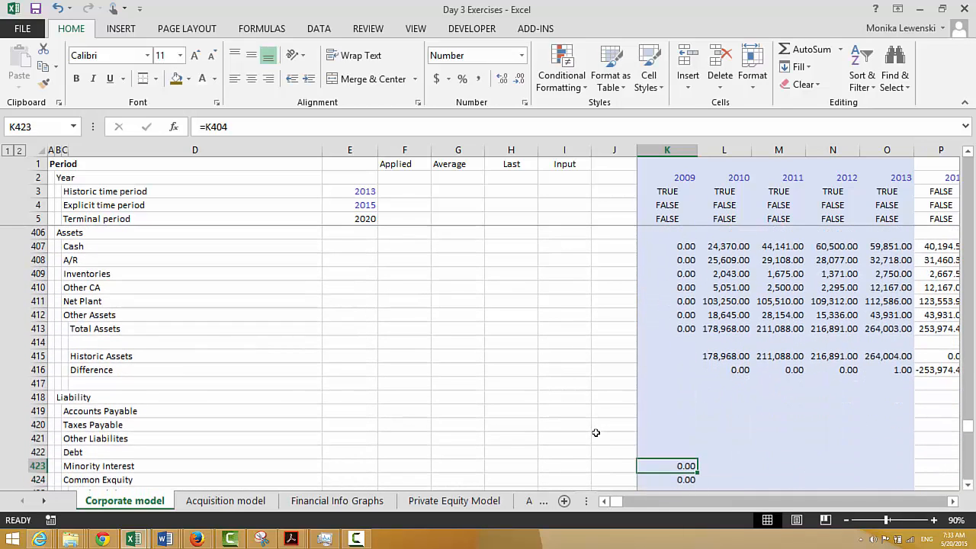
# Link the 2009 Debt cell K422 to the Debt Balance line of the financing analysis with =K349
pyautogui.press('Up')
pyautogui.write('=')
pyautogui.press('Up')
pyautogui.press('Up')
pyautogui.press('Up')
pyautogui.press('Up')
pyautogui.press('Up')
pyautogui.press('Up')
pyautogui.press('Up')
pyautogui.press('Up')
pyautogui.press('Up')
pyautogui.press('Up')
pyautogui.press('Up')
pyautogui.press('Up')
pyautogui.press('Up')
pyautogui.press('Up')
pyautogui.press('Up')
pyautogui.press('Up')
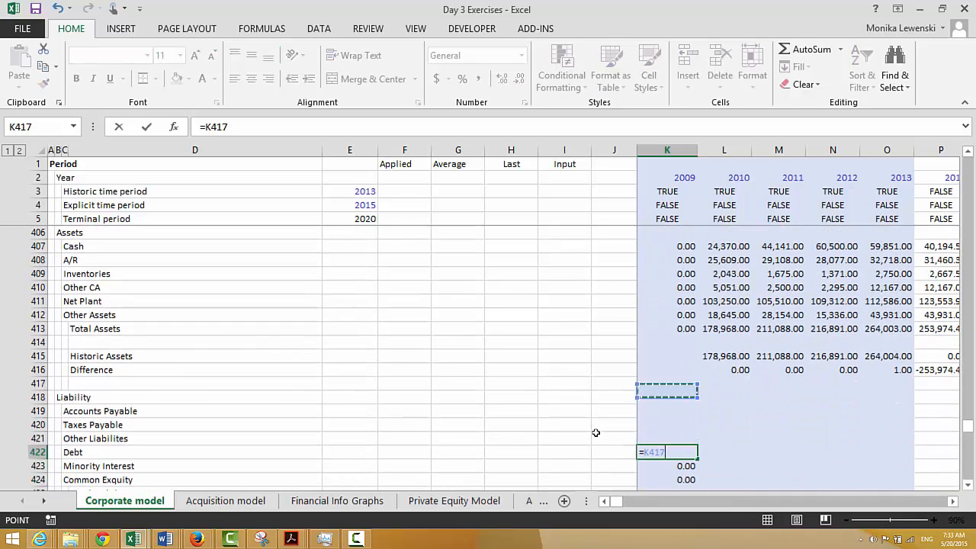
pyautogui.press('Up')
pyautogui.press('Up')
pyautogui.press('Up')
pyautogui.press('Up')
pyautogui.press('Up')
pyautogui.press('Up')
pyautogui.press('Up')
pyautogui.press('Up')
pyautogui.press('Up')
pyautogui.press('Up')
pyautogui.press('Up')
pyautogui.press('Up')
pyautogui.press('Up')
pyautogui.press('Up')
pyautogui.press('Up')
pyautogui.press('Up')
pyautogui.press('Up')
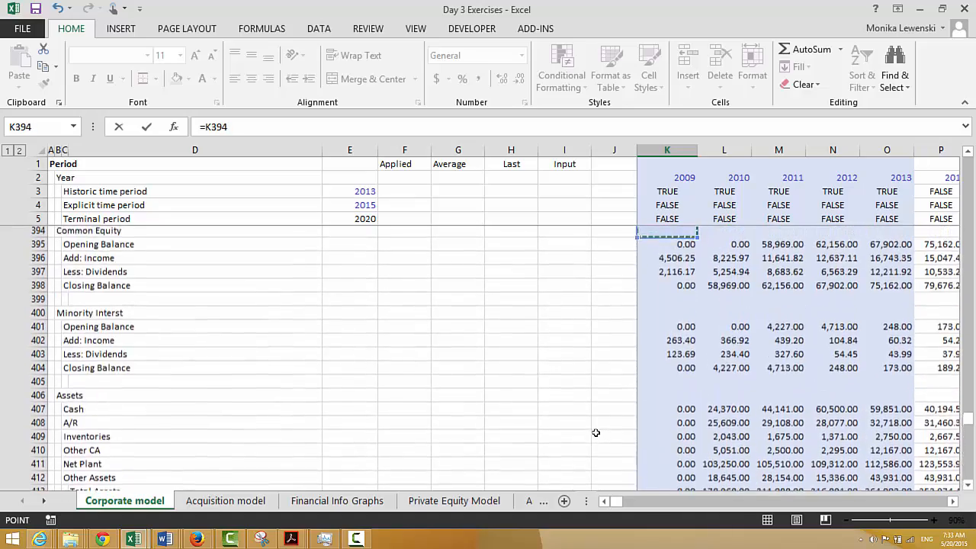
pyautogui.press('Up')
pyautogui.press('Up')
pyautogui.press('Up')
pyautogui.press('Up')
pyautogui.press('Up')
pyautogui.press('Up')
pyautogui.press('Up')
pyautogui.press('Up')
pyautogui.press('Up')
pyautogui.press('Up')
pyautogui.press('Up')
pyautogui.press('Up')
pyautogui.press('Up')
pyautogui.press('Up')
pyautogui.press('Up')
pyautogui.press('Up')
pyautogui.press('Up')
pyautogui.press('Up')
pyautogui.press('Up')
pyautogui.press('Up')
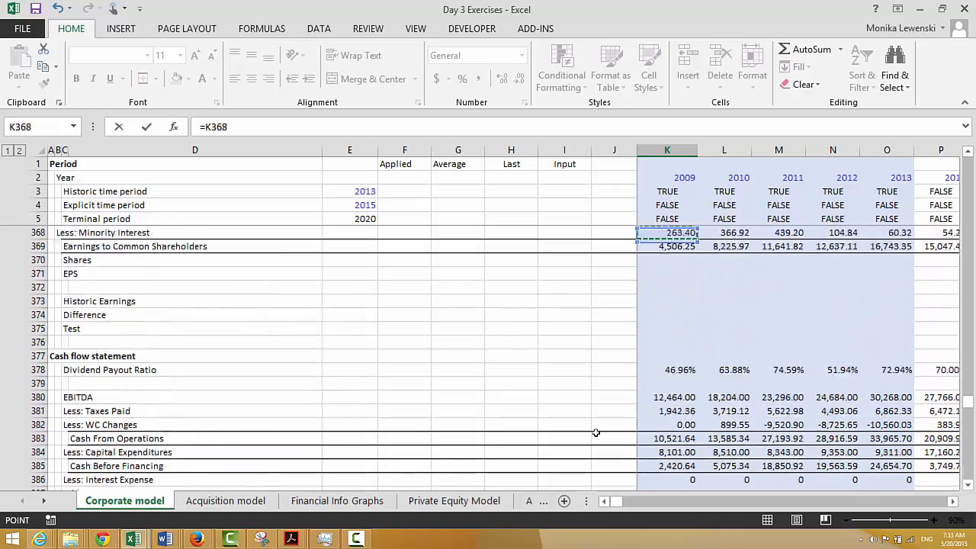
pyautogui.press('Up')
pyautogui.press('Up')
pyautogui.press('Up')
pyautogui.press('Up')
pyautogui.press('Up')
pyautogui.press('Up')
pyautogui.press('Up')
pyautogui.press('Up')
pyautogui.press('Up')
pyautogui.press('Up')
pyautogui.press('Up')
pyautogui.press('Up')
pyautogui.press('Up')
pyautogui.press('Up')
pyautogui.press('Up')
pyautogui.press('Up')
pyautogui.press('Up')
pyautogui.press('Up')
pyautogui.press('Up')
pyautogui.press('Up')
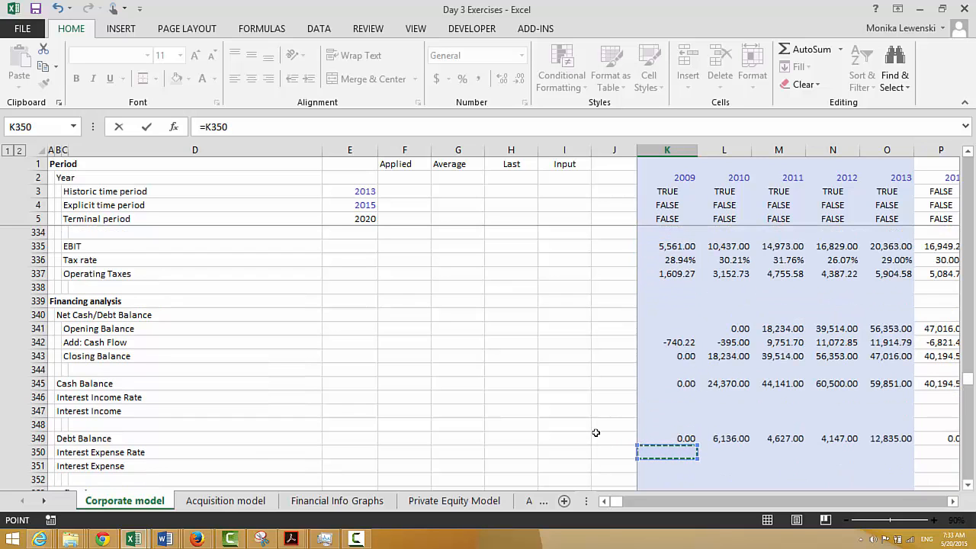
pyautogui.press('Return')
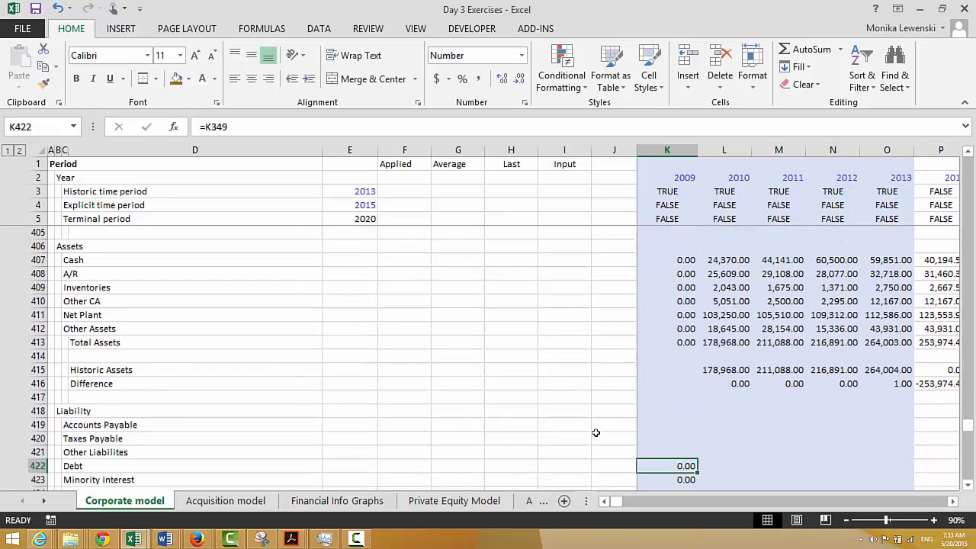
# Link the 2009 Other Liabilites cell K421 to the Total Other Liabilities line of the assumptions with =K238
pyautogui.press('Up')
pyautogui.write('=')
pyautogui.press('Up')
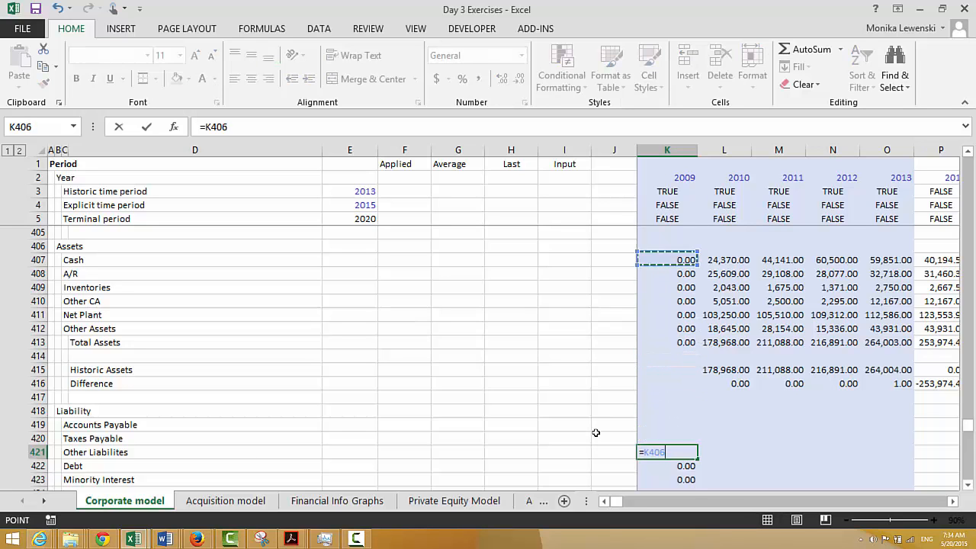
pyautogui.press('Up')
pyautogui.press('Up')
pyautogui.press('Up')
pyautogui.press('Up')
pyautogui.press('Up')
pyautogui.press('Up')
pyautogui.press('Up')
pyautogui.press('Up')
pyautogui.press('Up')
pyautogui.press('Up')
pyautogui.press('Up')
pyautogui.press('Up')
pyautogui.press('Up')
pyautogui.press('Up')
pyautogui.press('Up')
pyautogui.press('Up')
pyautogui.press('Up')
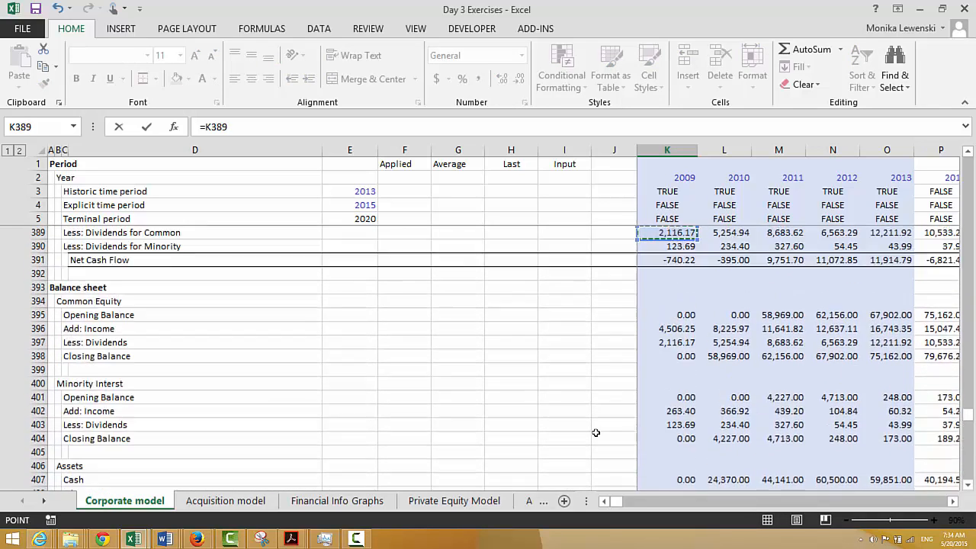
pyautogui.press('Up')
pyautogui.press('Up')
pyautogui.press('Up')
pyautogui.press('Up')
pyautogui.press('Up')
pyautogui.press('Up')
pyautogui.press('Up')
pyautogui.press('Up')
pyautogui.press('Up')
pyautogui.press('Up')
pyautogui.press('Up')
pyautogui.press('Up')
pyautogui.press('Up')
pyautogui.press('Up')
pyautogui.press('Up')
pyautogui.press('Up')
pyautogui.press('Up')
pyautogui.press('Up')
pyautogui.press('Up')
pyautogui.press('Up')
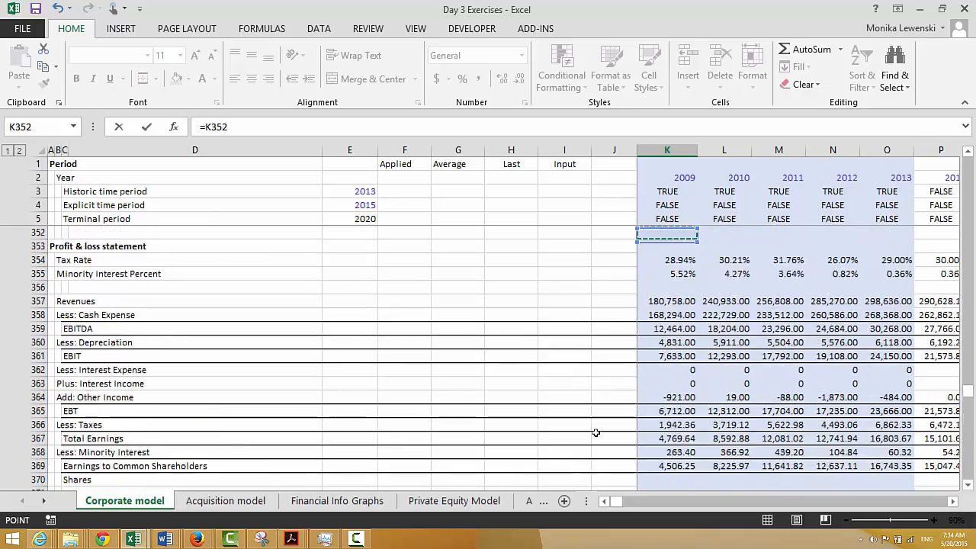
pyautogui.press('Up')
pyautogui.press('Up')
pyautogui.press('Up')
pyautogui.press('Up')
pyautogui.press('Up')
pyautogui.press('Up')
pyautogui.press('Up')
pyautogui.press('Up')
pyautogui.press('Up')
pyautogui.press('Up')
pyautogui.press('Up')
pyautogui.press('Up')
pyautogui.press('Up')
pyautogui.press('Up')
pyautogui.press('Up')
pyautogui.press('Up')
pyautogui.press('Up')
pyautogui.press('Up')
pyautogui.press('Up')
pyautogui.press('Up')
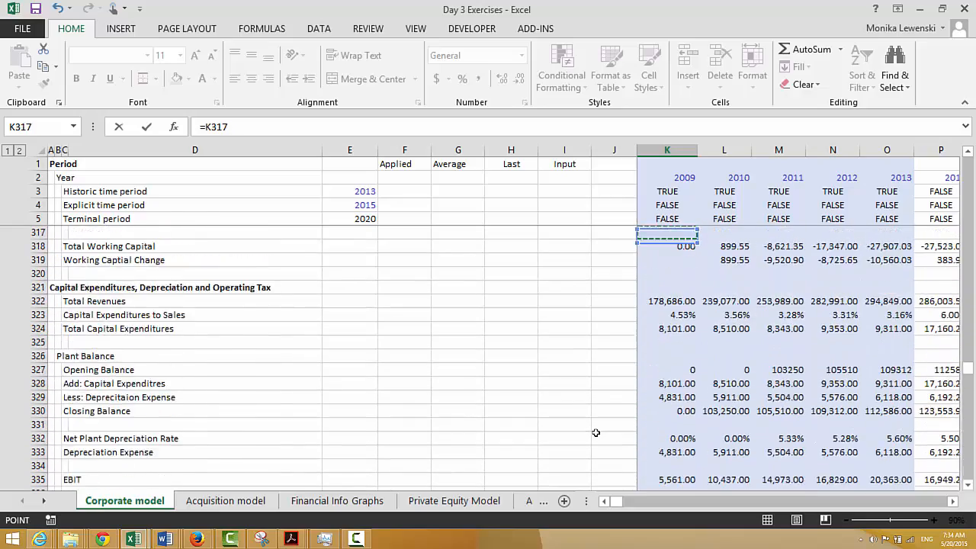
pyautogui.press('Up')
pyautogui.press('Up')
pyautogui.press('Up')
pyautogui.press('Up')
pyautogui.press('Up')
pyautogui.press('Up')
pyautogui.press('Up')
pyautogui.press('Up')
pyautogui.press('Up')
pyautogui.press('Up')
pyautogui.press('Up')
pyautogui.press('Up')
pyautogui.press('Up')
pyautogui.press('Up')
pyautogui.press('Up')
pyautogui.press('Up')
pyautogui.press('Up')
pyautogui.press('Up')
pyautogui.press('Up')
pyautogui.press('Up')
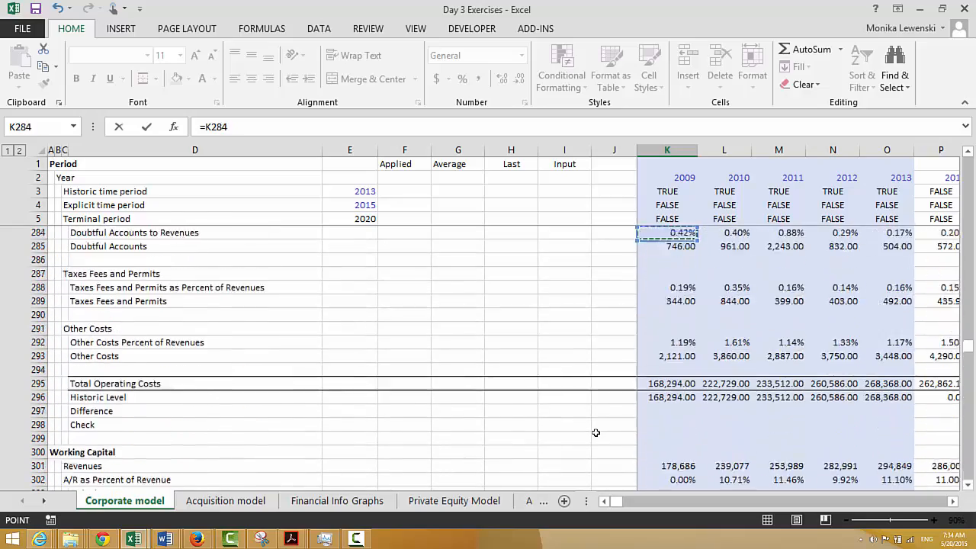
pyautogui.press('Up')
pyautogui.press('Up')
pyautogui.press('Up')
pyautogui.press('Up')
pyautogui.press('Up')
pyautogui.press('Up')
pyautogui.press('Up')
pyautogui.press('Up')
pyautogui.press('Up')
pyautogui.press('Up')
pyautogui.press('Up')
pyautogui.press('Up')
pyautogui.press('Up')
pyautogui.press('Up')
pyautogui.press('Up')
pyautogui.press('Up')
pyautogui.press('Up')
pyautogui.press('Up')
pyautogui.press('Up')
pyautogui.press('Up')
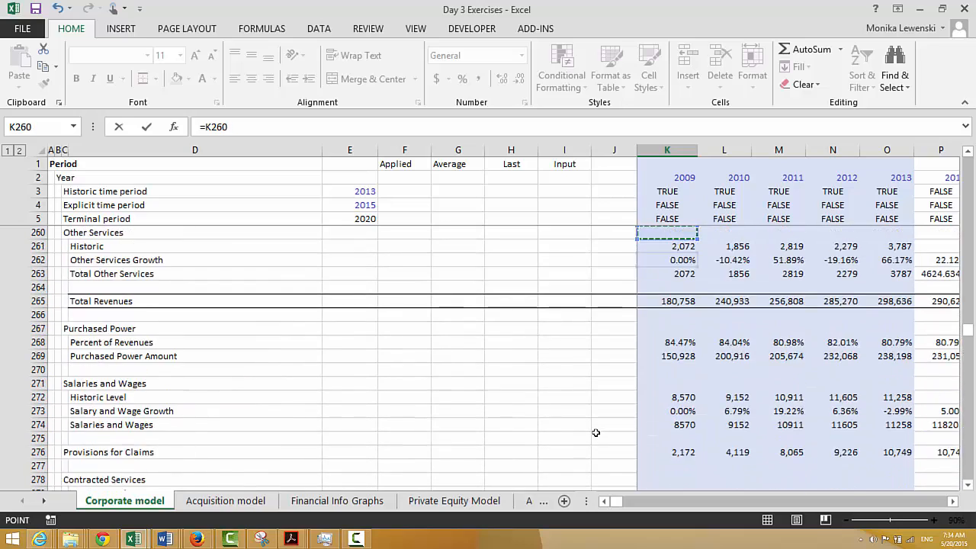
pyautogui.press('Up')
pyautogui.press('Up')
pyautogui.press('Up')
pyautogui.press('Up')
pyautogui.press('Up')
pyautogui.press('Up')
pyautogui.press('Up')
pyautogui.press('Up')
pyautogui.press('Up')
pyautogui.press('Up')
pyautogui.press('Up')
pyautogui.press('Up')
pyautogui.press('Up')
pyautogui.press('Up')
pyautogui.press('Up')
pyautogui.press('Up')
pyautogui.press('Up')
pyautogui.press('Up')
pyautogui.press('Down')
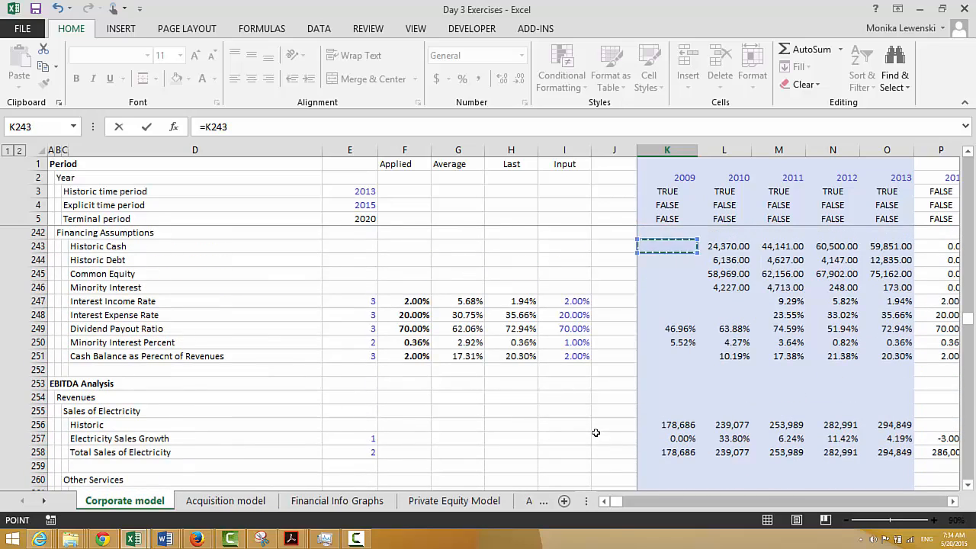
pyautogui.press('Down')
pyautogui.press('Up')
pyautogui.press('Up')
pyautogui.press('Up')
pyautogui.press('Up')
pyautogui.press('Up')
pyautogui.press('Up')
pyautogui.press('Up')
pyautogui.press('Up')
pyautogui.press('Up')
pyautogui.press('Up')
pyautogui.press('Up')
pyautogui.press('Up')
pyautogui.press('Up')
pyautogui.press('Up')
pyautogui.press('Up')
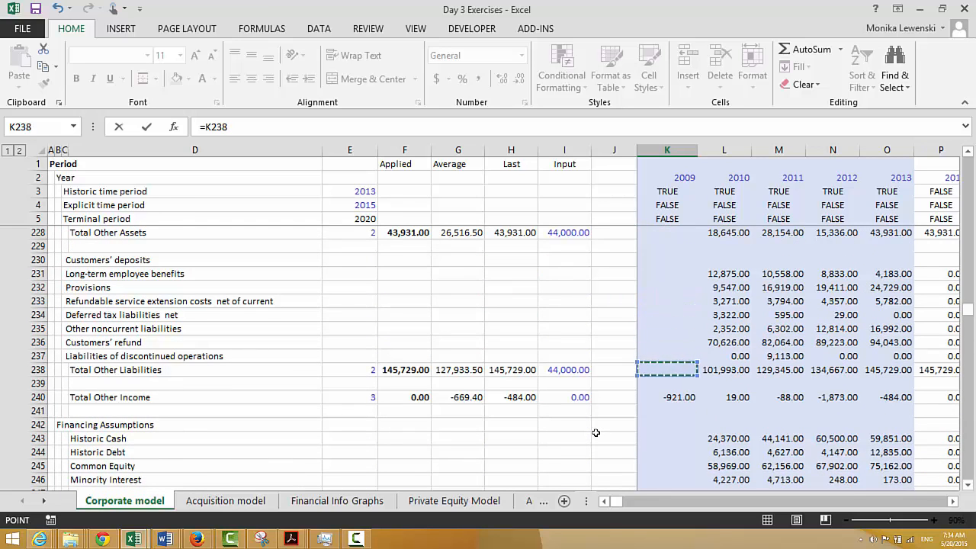
pyautogui.press('Return')
pyautogui.press('Up')
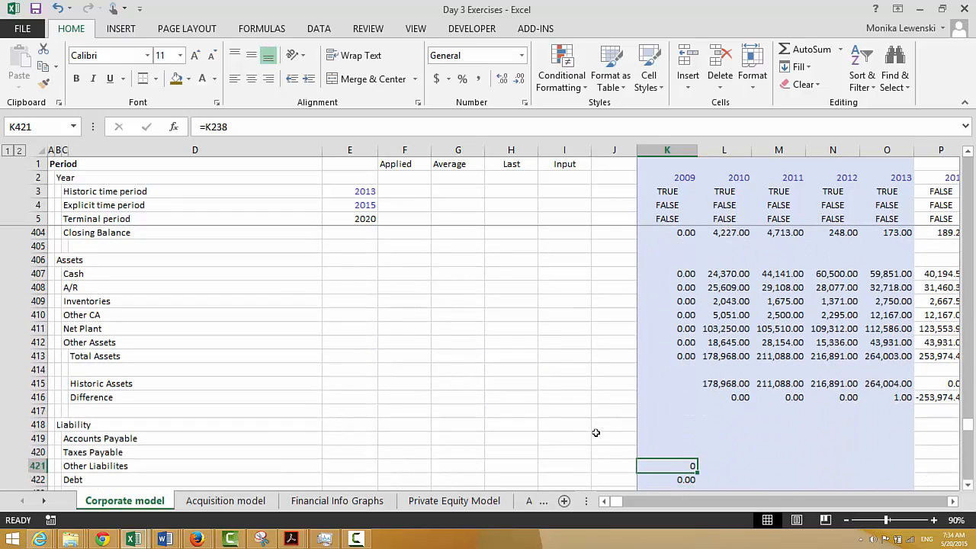
pyautogui.press('Left')
pyautogui.press('Left')
pyautogui.press('Left')
pyautogui.press('Left')
pyautogui.press('Left')
pyautogui.press('Left')
pyautogui.press('Left')
pyautogui.press('Left')
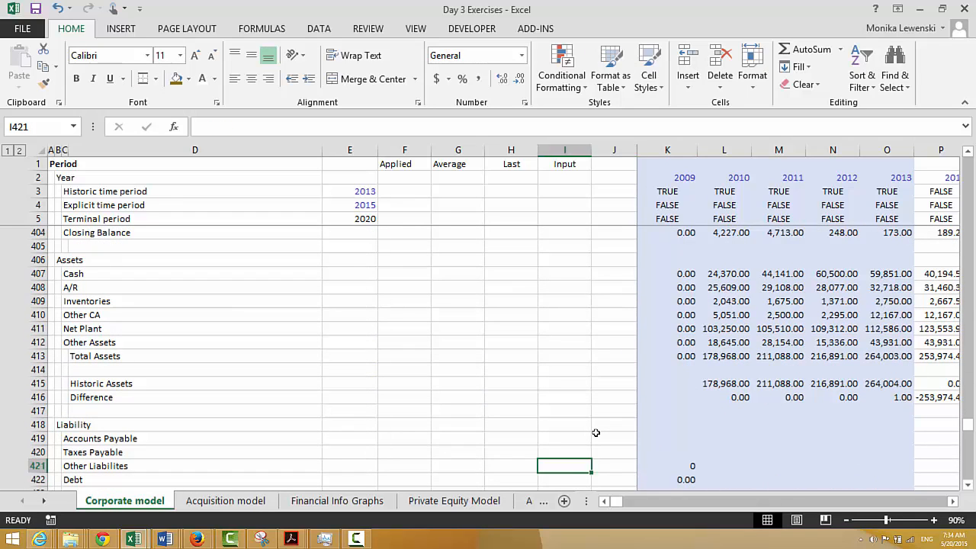
pyautogui.press('Right')
pyautogui.press('Right')
pyautogui.press('Right')
pyautogui.press('Right')
pyautogui.press('Right')
pyautogui.press('Right')
pyautogui.press('Right')
pyautogui.press('Right')
pyautogui.press('Right')
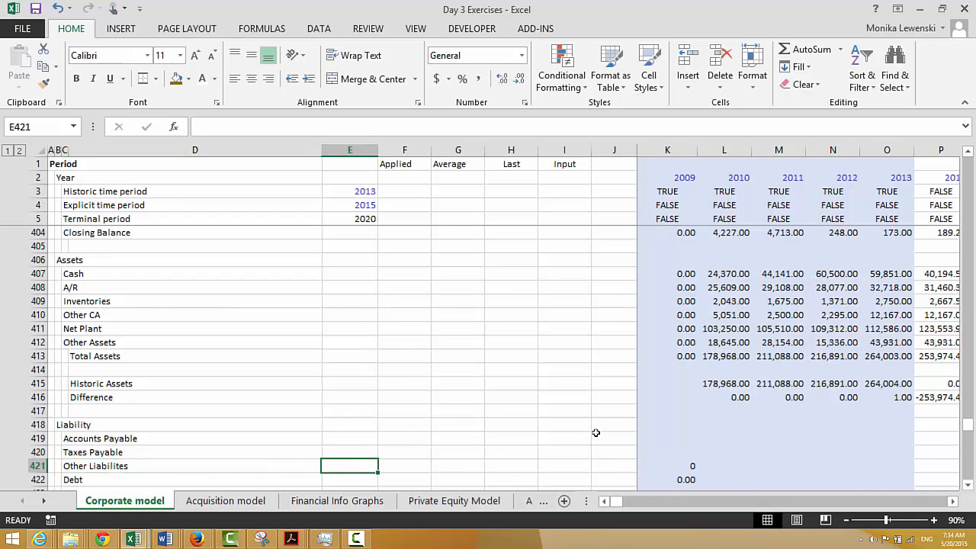
pyautogui.press('Up')
pyautogui.press('Left')
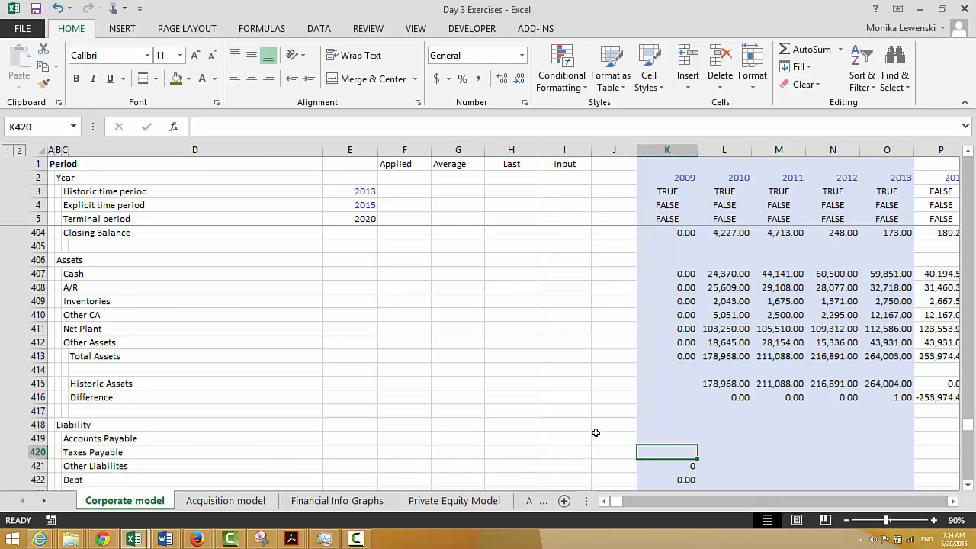
# Link the 2009 Taxes Payable cell K420 to the A/P Level line of the Working Capital section with =K312
pyautogui.write('=')
pyautogui.press('Up')
pyautogui.press('Up')
pyautogui.press('Up')
pyautogui.press('Up')
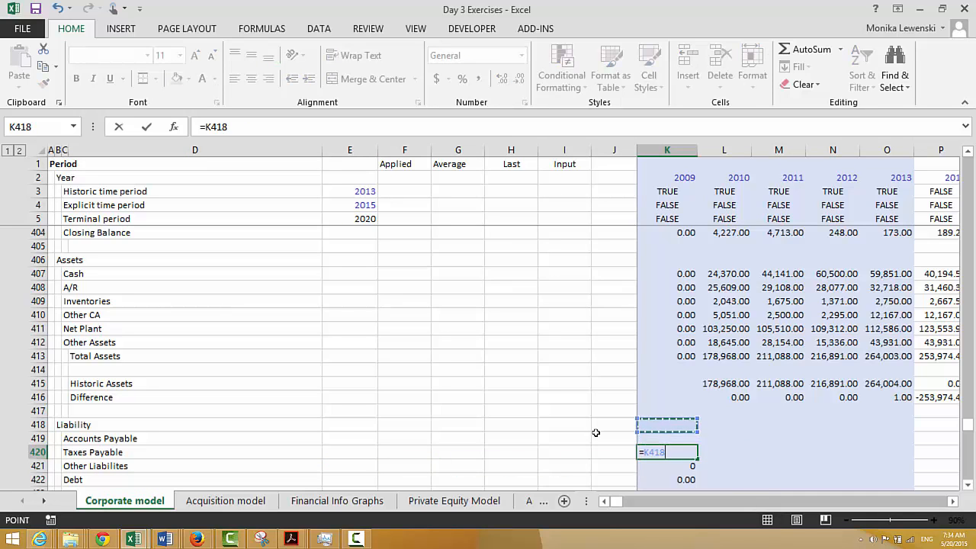
pyautogui.press('Up')
pyautogui.press('Up')
pyautogui.press('Up')
pyautogui.press('Up')
pyautogui.press('Up')
pyautogui.press('Up')
pyautogui.press('Up')
pyautogui.press('Up')
pyautogui.press('Up')
pyautogui.press('Up')
pyautogui.press('Up')
pyautogui.press('Up')
pyautogui.press('Up')
pyautogui.press('Up')
pyautogui.press('Up')
pyautogui.press('Up')
pyautogui.press('Up')
pyautogui.press('Up')
pyautogui.press('Up')
pyautogui.press('Up')
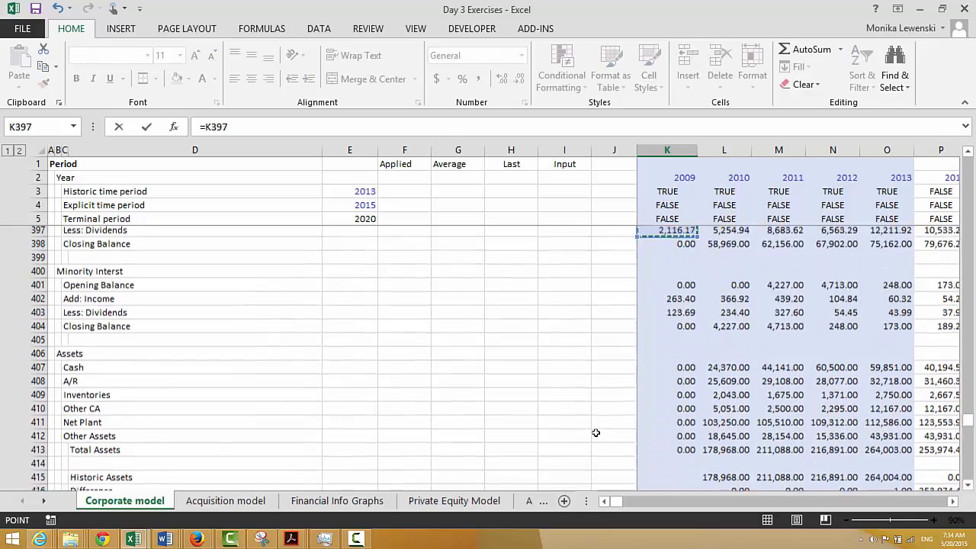
pyautogui.press('Up')
pyautogui.press('Up')
pyautogui.press('Up')
pyautogui.press('Up')
pyautogui.press('Up')
pyautogui.press('Up')
pyautogui.press('Up')
pyautogui.press('Up')
pyautogui.press('Up')
pyautogui.press('Up')
pyautogui.press('Up')
pyautogui.press('Up')
pyautogui.press('Up')
pyautogui.press('Up')
pyautogui.press('Up')
pyautogui.press('Up')
pyautogui.press('Up')
pyautogui.press('Up')
pyautogui.press('Up')
pyautogui.press('Up')
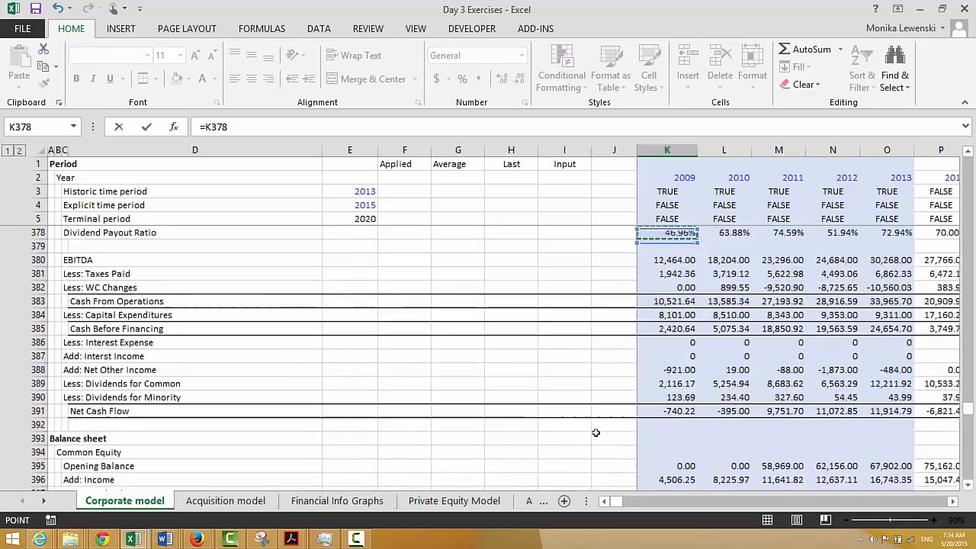
pyautogui.press('Up')
pyautogui.press('Up')
pyautogui.press('Up')
pyautogui.press('Up')
pyautogui.press('Up')
pyautogui.press('Up')
pyautogui.press('Up')
pyautogui.press('Up')
pyautogui.press('Up')
pyautogui.press('Up')
pyautogui.press('Up')
pyautogui.press('Up')
pyautogui.press('Up')
pyautogui.press('Up')
pyautogui.press('Up')
pyautogui.press('Up')
pyautogui.press('Up')
pyautogui.press('Up')
pyautogui.press('Up')
pyautogui.press('Up')
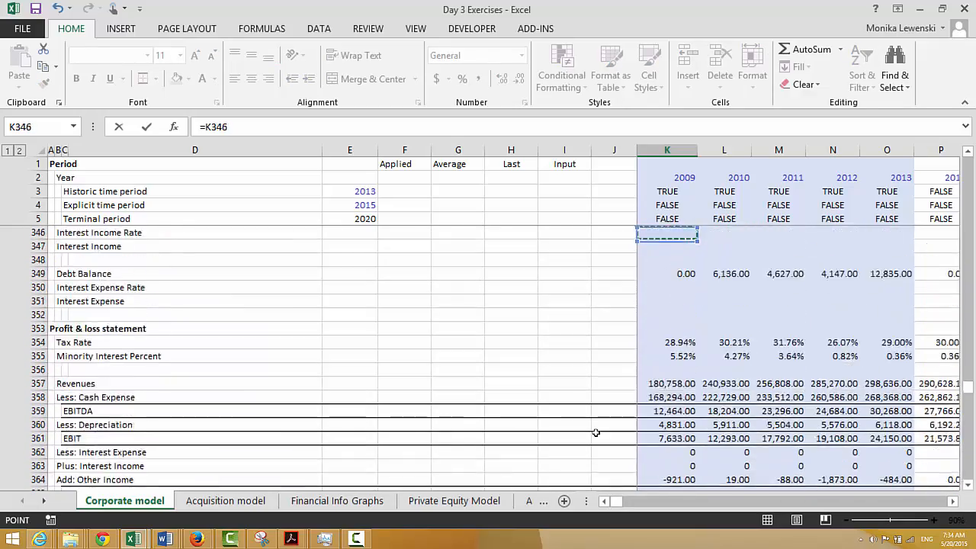
pyautogui.press('Up')
pyautogui.press('Up')
pyautogui.press('Up')
pyautogui.press('Up')
pyautogui.press('Up')
pyautogui.press('Up')
pyautogui.press('Up')
pyautogui.press('Up')
pyautogui.press('Up')
pyautogui.press('Up')
pyautogui.press('Up')
pyautogui.press('Up')
pyautogui.press('Up')
pyautogui.press('Up')
pyautogui.press('Up')
pyautogui.press('Up')
pyautogui.press('Up')
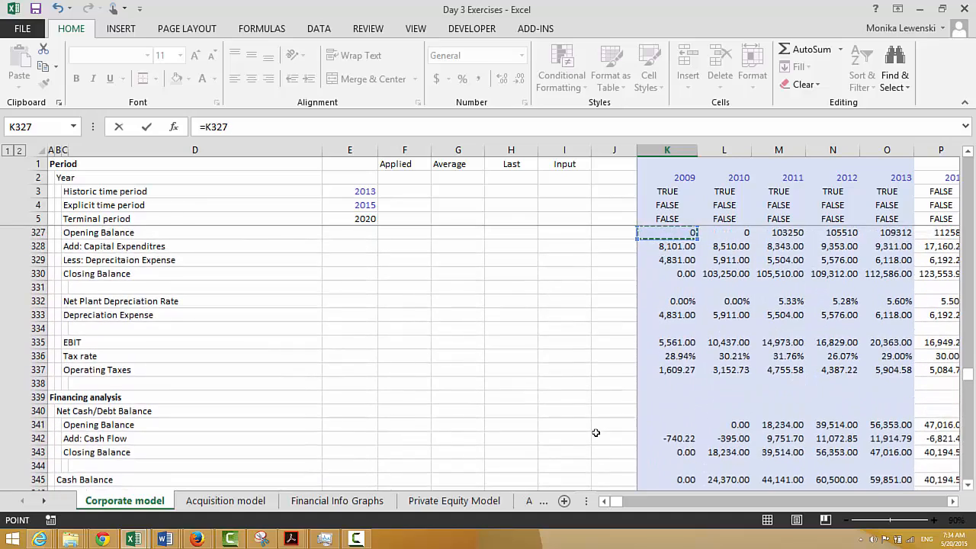
pyautogui.press('Up')
pyautogui.press('Up')
pyautogui.press('Up')
pyautogui.press('Up')
pyautogui.press('Up')
pyautogui.press('Up')
pyautogui.press('Up')
pyautogui.press('Up')
pyautogui.press('Up')
pyautogui.press('Up')
pyautogui.press('Up')
pyautogui.press('Up')
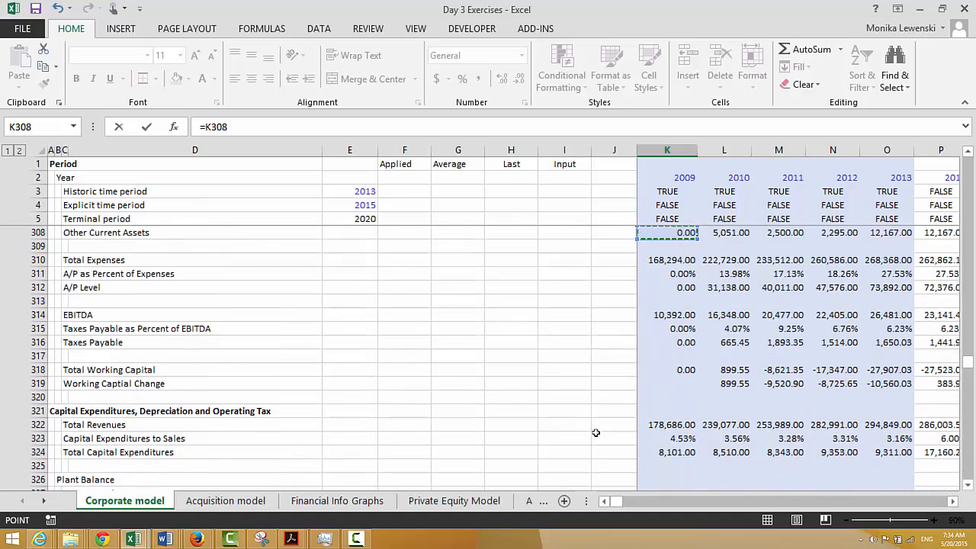
pyautogui.press('Down')
pyautogui.press('Up')
pyautogui.press('Up')
pyautogui.press('Up')
pyautogui.press('Up')
pyautogui.press('Up')
pyautogui.press('Up')
pyautogui.press('Up')
pyautogui.press('Up')
pyautogui.press('Up')
pyautogui.press('Up')
pyautogui.press('Up')
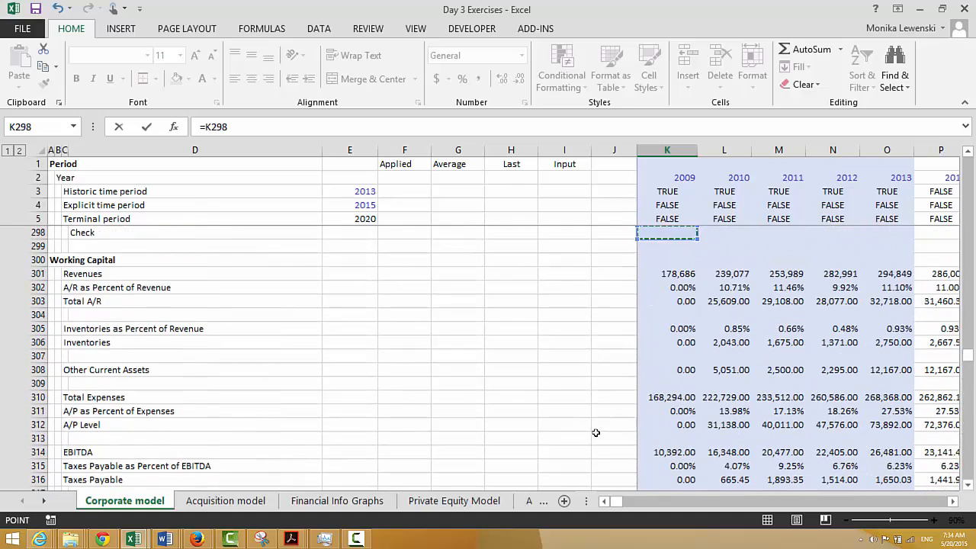
pyautogui.press('Down')
pyautogui.press('Down')
pyautogui.press('Down')
pyautogui.press('Down')
pyautogui.press('Down')
pyautogui.press('Down')
pyautogui.press('Down')
pyautogui.press('Down')
pyautogui.press('Down')
pyautogui.press('Down')
pyautogui.press('Down')
pyautogui.press('Down')
pyautogui.press('Down')
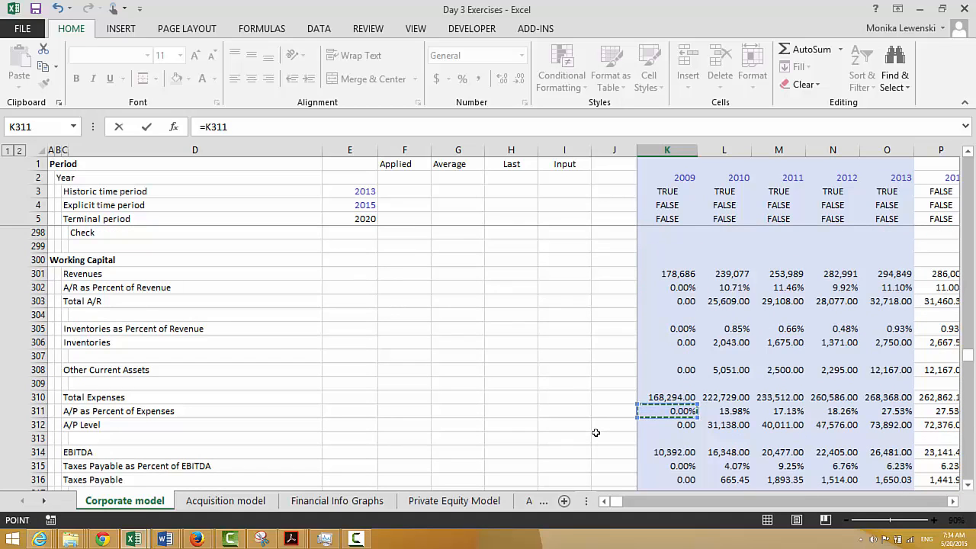
pyautogui.press('Up')
pyautogui.press('Up')
pyautogui.press('Up')
pyautogui.press('Up')
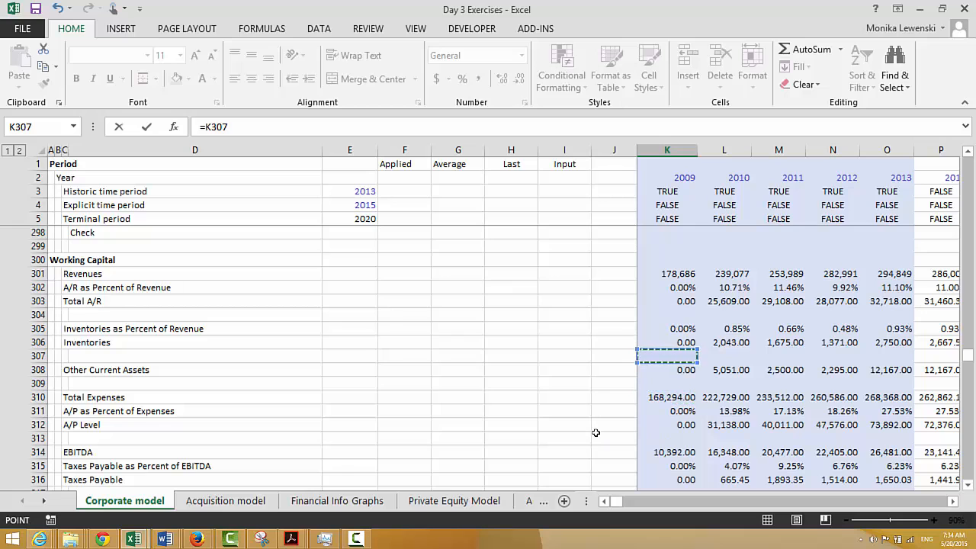
pyautogui.press('Down')
pyautogui.press('Down')
pyautogui.press('Down')
pyautogui.press('Down')
pyautogui.press('Down')
pyautogui.press('Down')
pyautogui.press('Down')
pyautogui.press('Down')
pyautogui.press('Down')
pyautogui.press('Down')
pyautogui.press('Down')
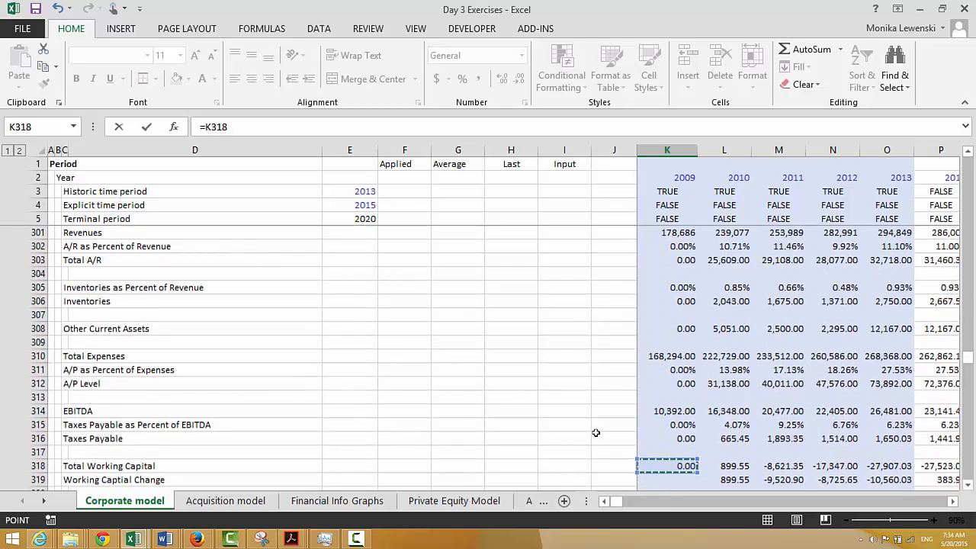
pyautogui.press('Up')
pyautogui.press('Up')
pyautogui.press('Up')
pyautogui.press('Up')
pyautogui.press('Up')
pyautogui.press('Up')
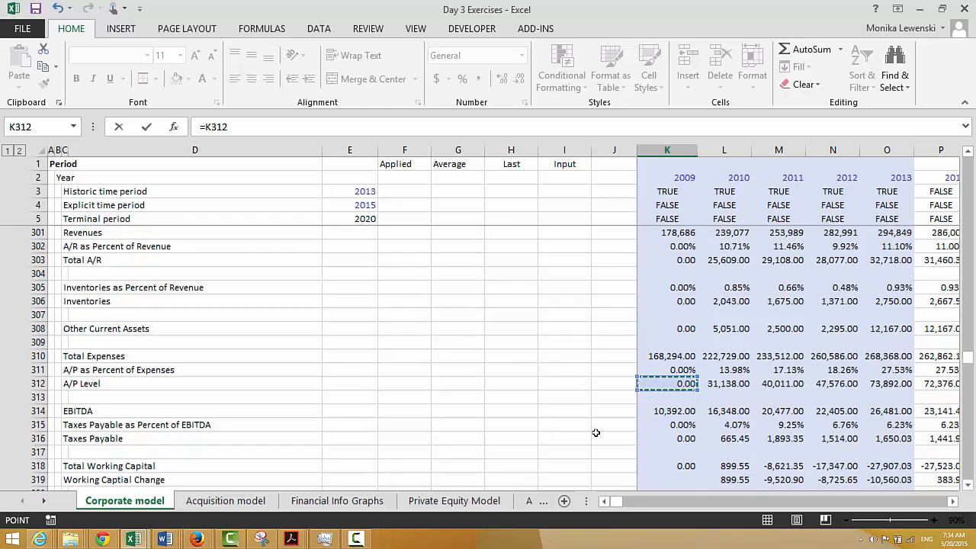
pyautogui.press('Return')
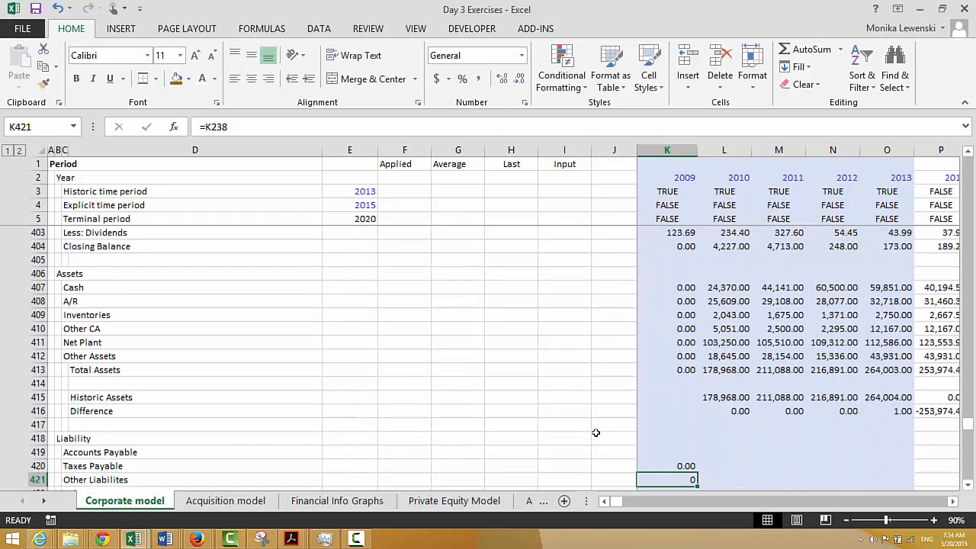
pyautogui.press('Up')
pyautogui.press('Left')
pyautogui.press('Left')
pyautogui.press('Left')
pyautogui.press('Left')
pyautogui.press('Left')
pyautogui.press('Left')
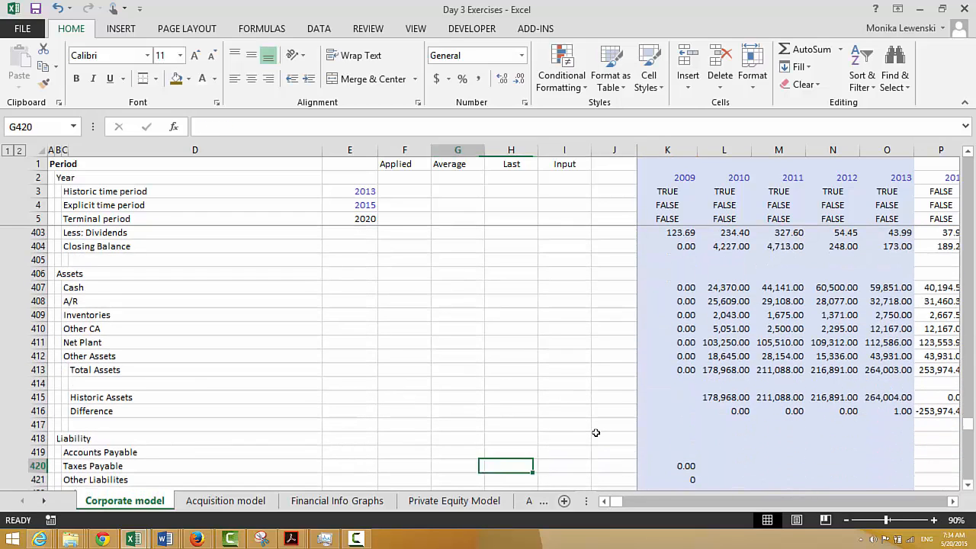
pyautogui.press('Left')
pyautogui.press('Left')
pyautogui.press('Right')
pyautogui.press('Right')
pyautogui.press('Right')
pyautogui.press('Right')
pyautogui.press('Right')
pyautogui.press('Right')
pyautogui.press('Right')
pyautogui.press('Right')
pyautogui.press('Right')
pyautogui.press('Right')
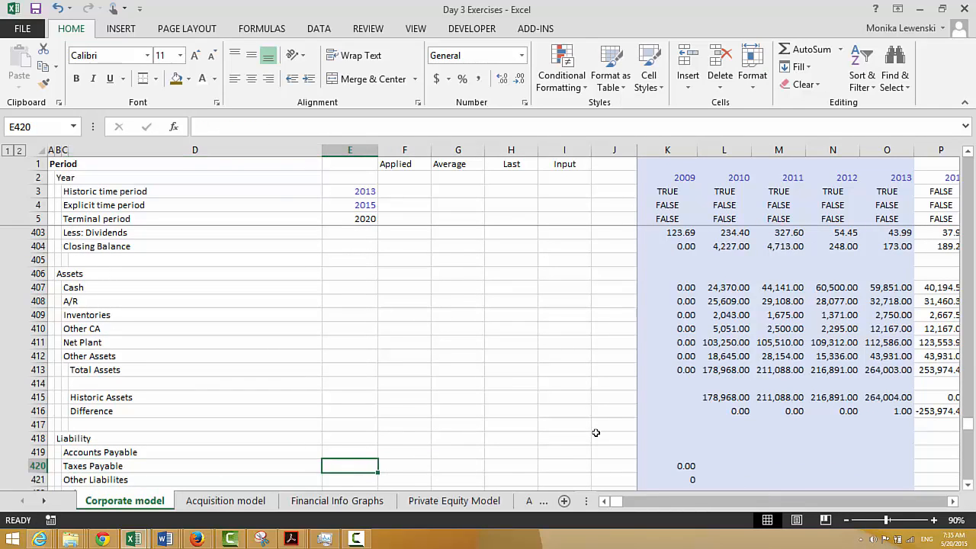
# Relink the 2009 Taxes Payable cell K420 to the Taxes Payable line of the Working Capital section with =K316
pyautogui.press('Left')
pyautogui.press('Left')
pyautogui.write('=')
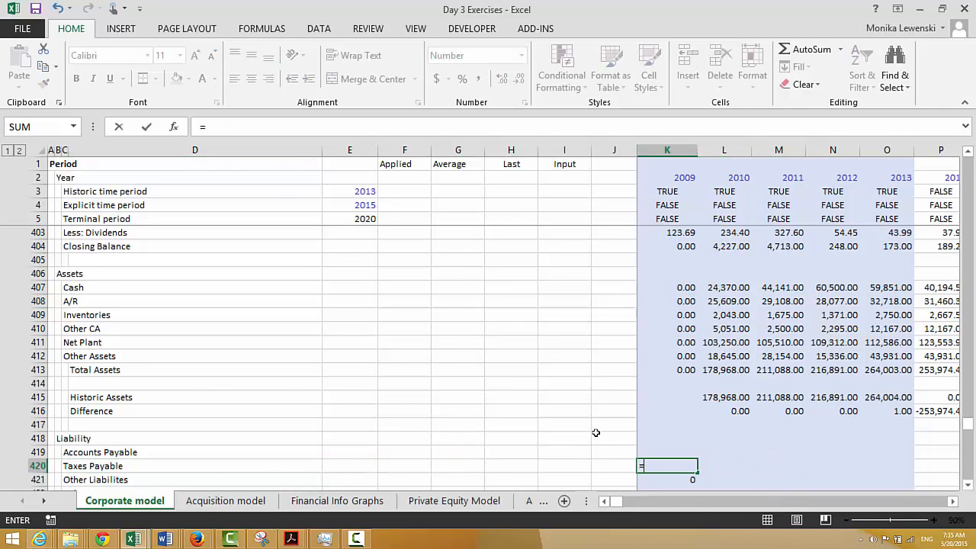
pyautogui.press('Up')
pyautogui.press('Up')
pyautogui.press('Up')
pyautogui.press('Up')
pyautogui.press('Up')
pyautogui.press('Up')
pyautogui.press('Up')
pyautogui.press('Up')
pyautogui.press('Up')
pyautogui.press('Up')
pyautogui.press('Up')
pyautogui.press('Up')
pyautogui.press('Up')
pyautogui.press('Up')
pyautogui.press('Up')
pyautogui.press('Up')
pyautogui.press('Up')
pyautogui.press('Up')
pyautogui.press('Up')
pyautogui.press('Up')
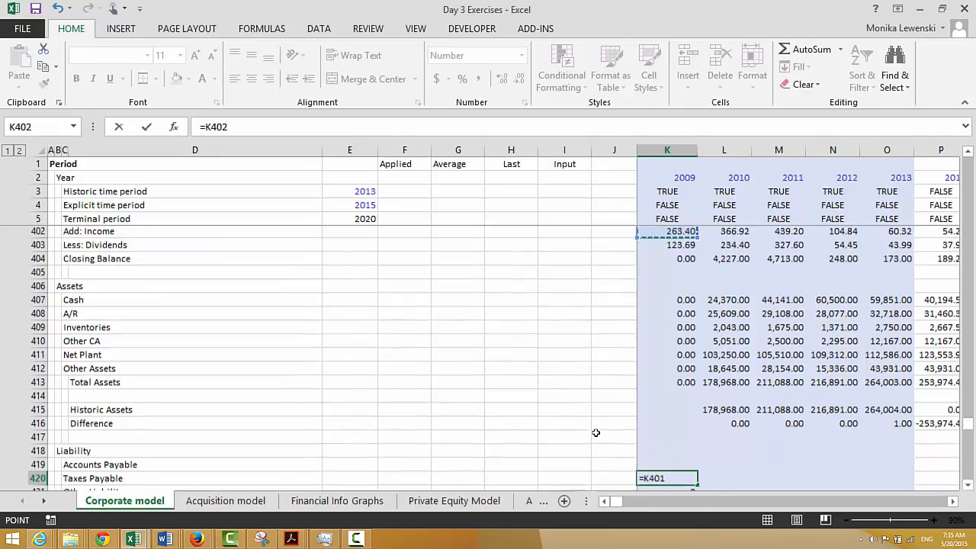
pyautogui.press('Up')
pyautogui.press('Up')
pyautogui.press('Up')
pyautogui.press('Up')
pyautogui.press('Up')
pyautogui.press('Up')
pyautogui.press('Up')
pyautogui.press('Up')
pyautogui.press('Up')
pyautogui.press('Up')
pyautogui.press('Up')
pyautogui.press('Up')
pyautogui.press('Up')
pyautogui.press('Up')
pyautogui.press('Up')
pyautogui.press('Up')
pyautogui.press('Up')
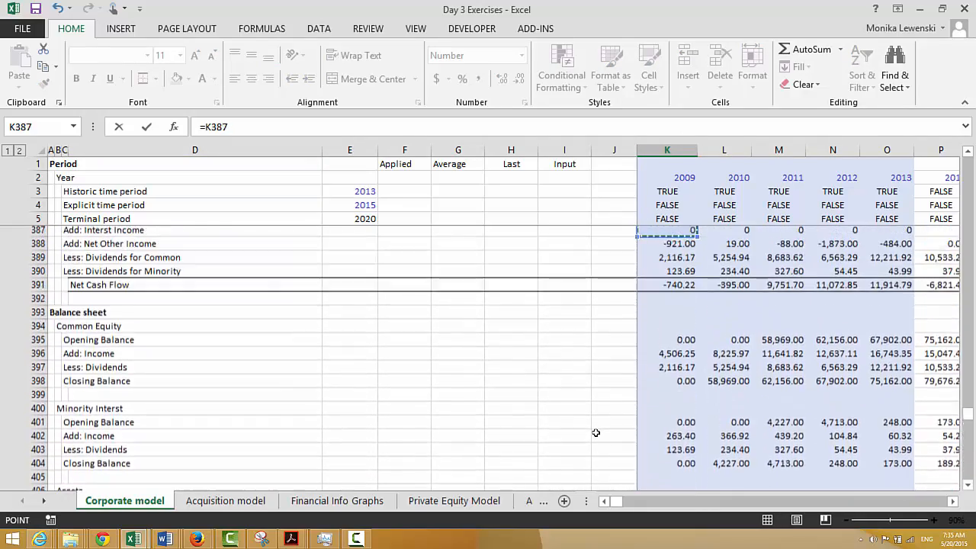
pyautogui.press('Up')
pyautogui.press('Up')
pyautogui.press('Up')
pyautogui.press('Up')
pyautogui.press('Up')
pyautogui.press('Up')
pyautogui.press('Up')
pyautogui.press('Up')
pyautogui.press('Up')
pyautogui.press('Up')
pyautogui.press('Up')
pyautogui.press('Up')
pyautogui.press('Up')
pyautogui.press('Up')
pyautogui.press('Up')
pyautogui.press('Up')
pyautogui.press('Up')
pyautogui.press('Up')
pyautogui.press('Up')
pyautogui.press('Up')
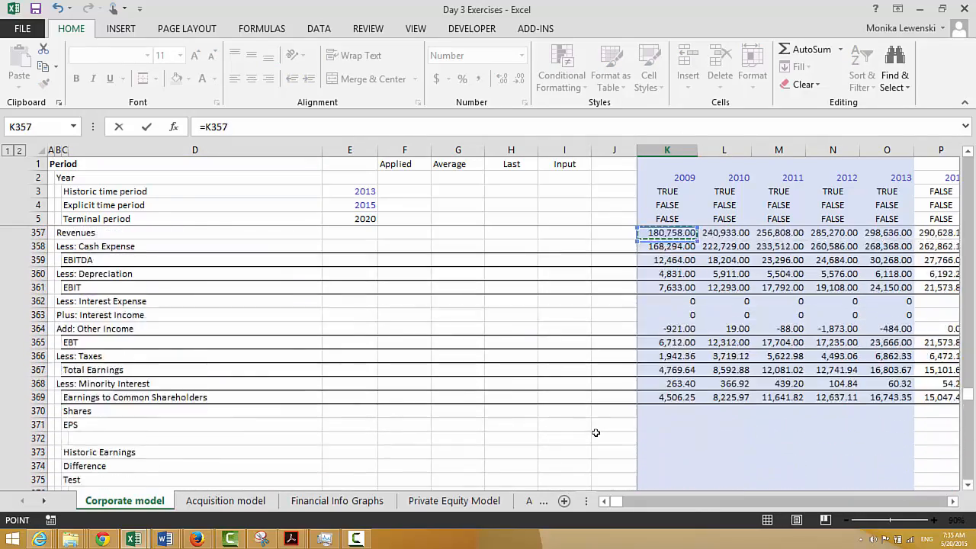
pyautogui.press('Up')
pyautogui.press('Up')
pyautogui.press('Up')
pyautogui.press('Up')
pyautogui.press('Up')
pyautogui.press('Up')
pyautogui.press('Up')
pyautogui.press('Up')
pyautogui.press('Up')
pyautogui.press('Up')
pyautogui.press('Up')
pyautogui.press('Up')
pyautogui.press('Up')
pyautogui.press('Up')
pyautogui.press('Up')
pyautogui.press('Up')
pyautogui.press('Up')
pyautogui.press('Up')
pyautogui.press('Up')
pyautogui.press('Up')
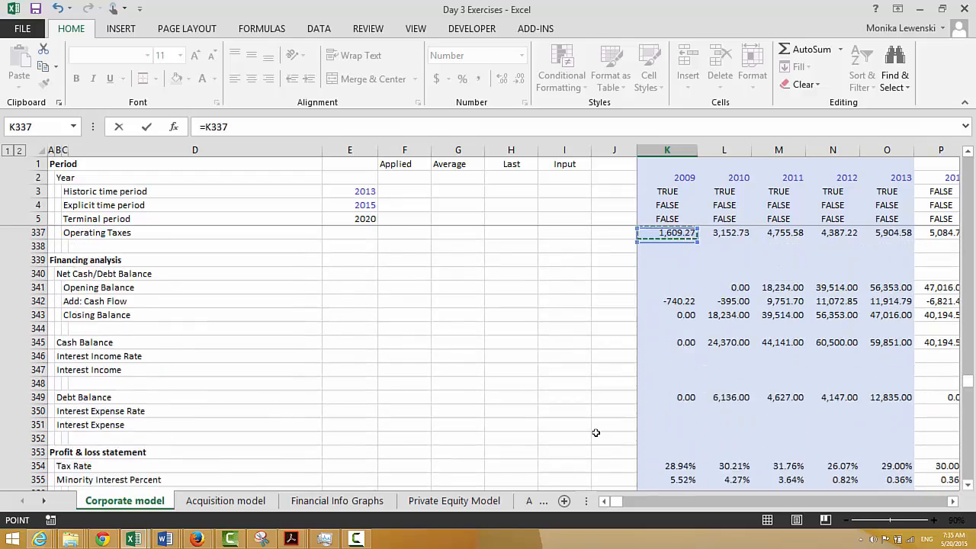
pyautogui.press('Up')
pyautogui.press('Up')
pyautogui.press('Up')
pyautogui.press('Up')
pyautogui.press('Up')
pyautogui.press('Up')
pyautogui.press('Up')
pyautogui.press('Up')
pyautogui.press('Up')
pyautogui.press('Up')
pyautogui.press('Up')
pyautogui.press('Up')
pyautogui.press('Up')
pyautogui.press('Up')
pyautogui.press('Up')
pyautogui.press('Up')
pyautogui.press('Up')
pyautogui.press('Up')
pyautogui.press('Up')
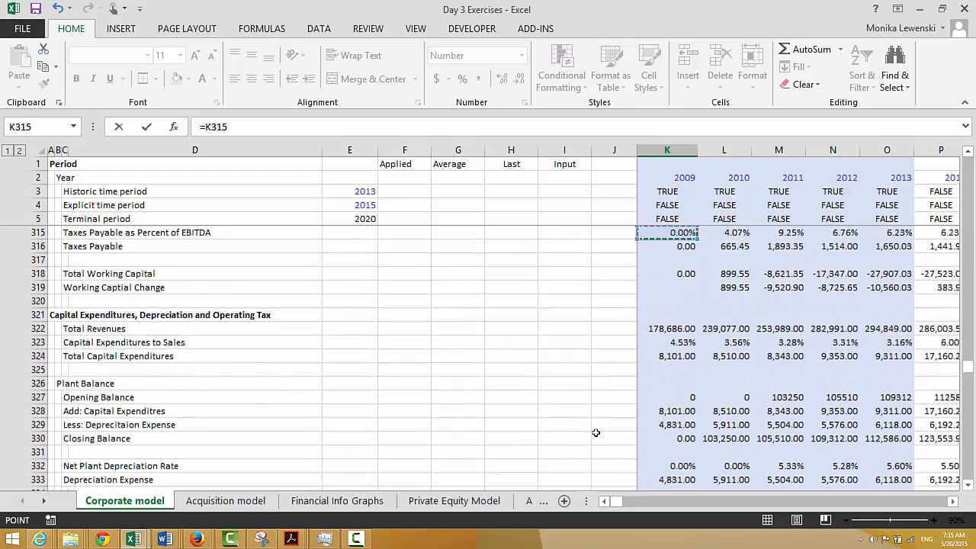
pyautogui.press('Down')
pyautogui.press('Down')
pyautogui.press('Down')
pyautogui.press('Down')
pyautogui.press('Down')
pyautogui.press('Down')
pyautogui.press('Down')
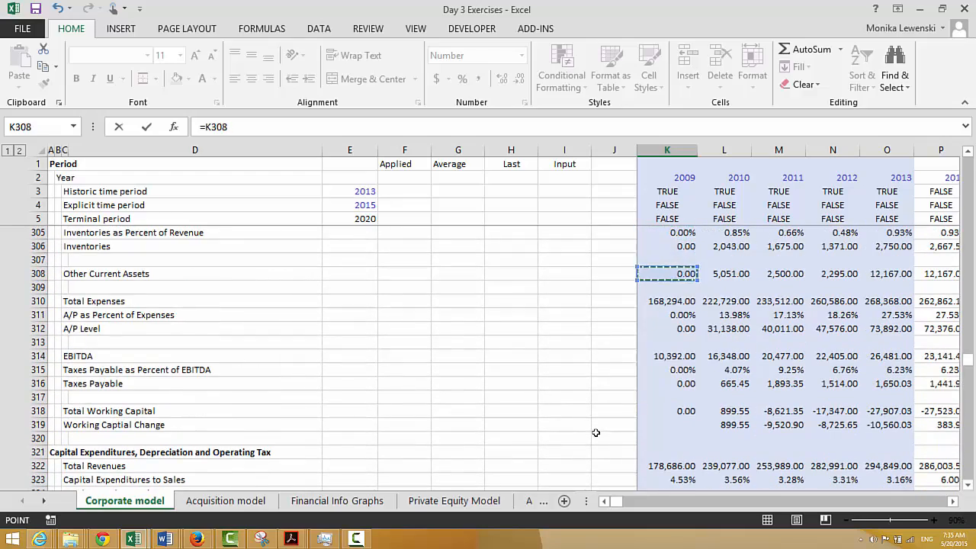
pyautogui.press('Up')
pyautogui.press('Up')
pyautogui.press('Up')
pyautogui.press('Up')
pyautogui.press('Up')
pyautogui.press('Up')
pyautogui.press('Up')
pyautogui.press('Up')
pyautogui.press('Up')
pyautogui.press('Up')
pyautogui.press('Up')
pyautogui.press('Up')
pyautogui.press('Up')
pyautogui.press('Up')
pyautogui.press('Up')
pyautogui.press('Up')
pyautogui.press('Up')
pyautogui.press('Up')
pyautogui.press('Up')
pyautogui.press('Up')
pyautogui.press('Up')
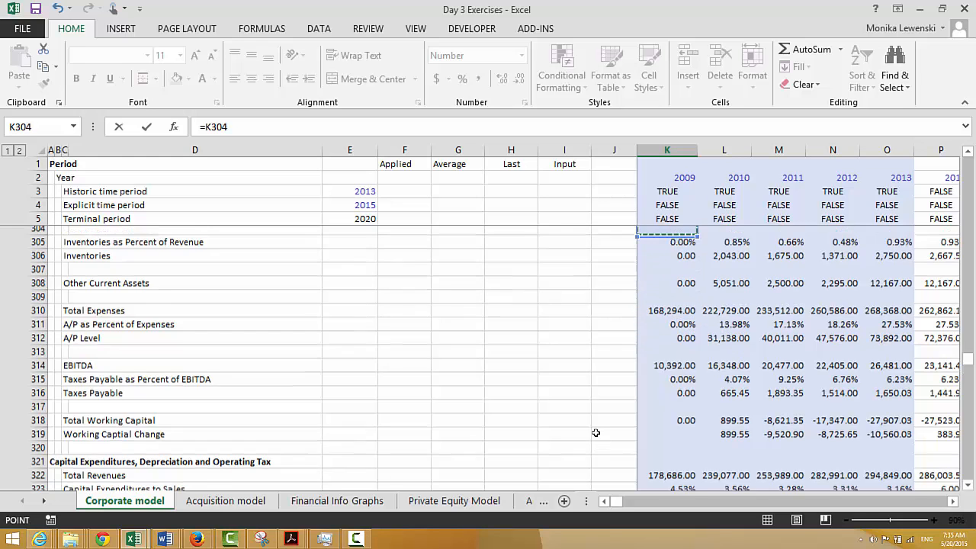
pyautogui.press('Down')
pyautogui.press('Down')
pyautogui.press('Down')
pyautogui.press('Down')
pyautogui.press('Down')
pyautogui.press('Down')
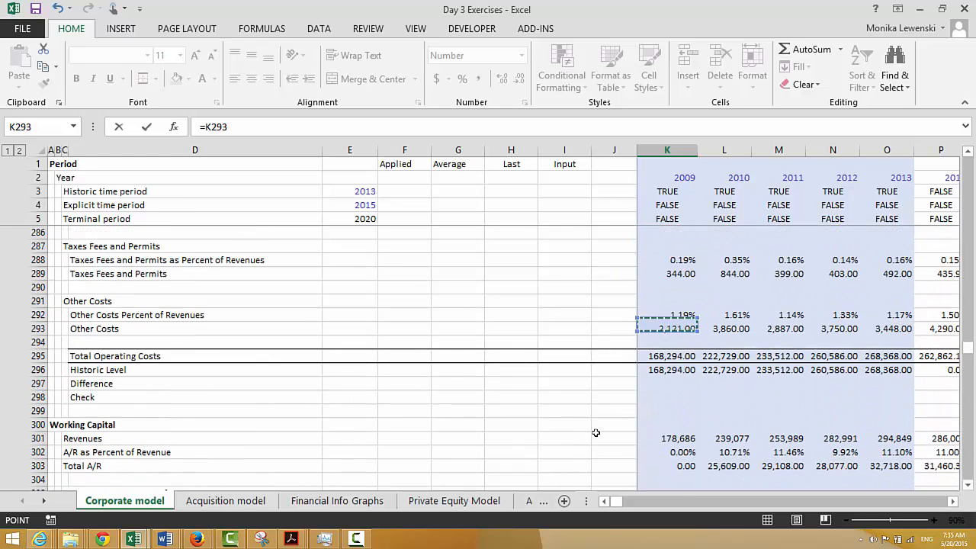
pyautogui.press('Down')
pyautogui.press('Down')
pyautogui.press('Down')
pyautogui.press('Down')
pyautogui.press('Down')
pyautogui.press('Down')
pyautogui.press('Down')
pyautogui.press('Down')
pyautogui.press('Down')
pyautogui.press('Down')
pyautogui.press('Down')
pyautogui.press('Down')
pyautogui.press('Down')
pyautogui.press('Down')
pyautogui.press('Down')
pyautogui.press('Down')
pyautogui.press('Down')
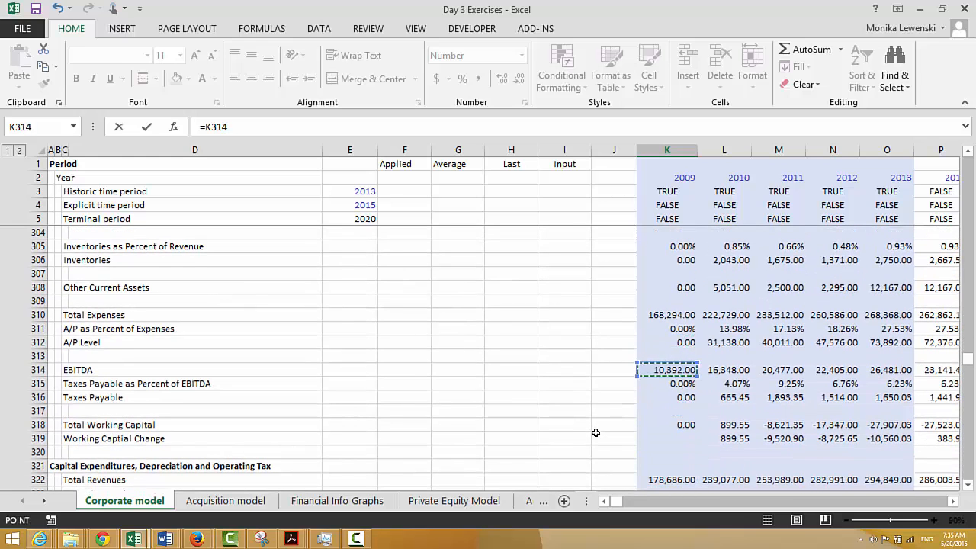
pyautogui.press('Return')
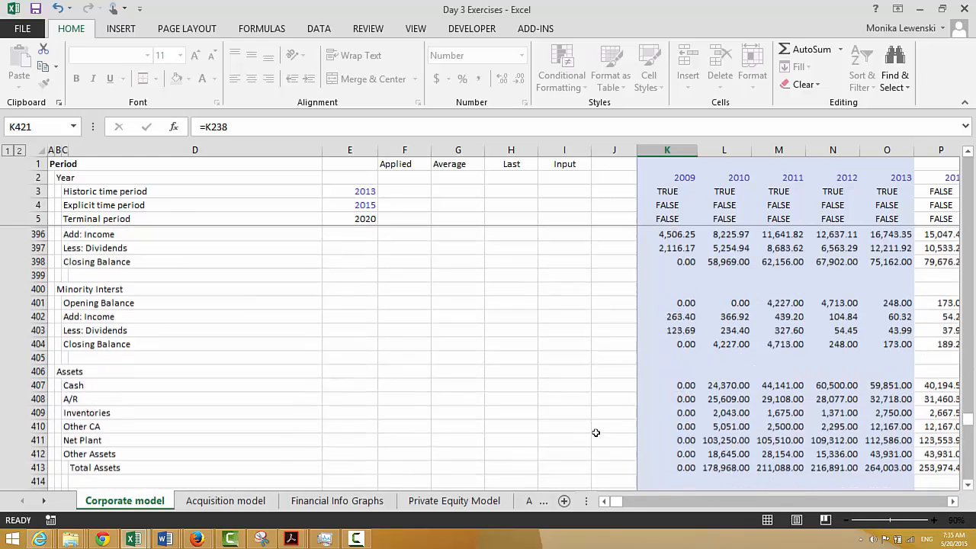
pyautogui.press('Up')
pyautogui.press('Up')
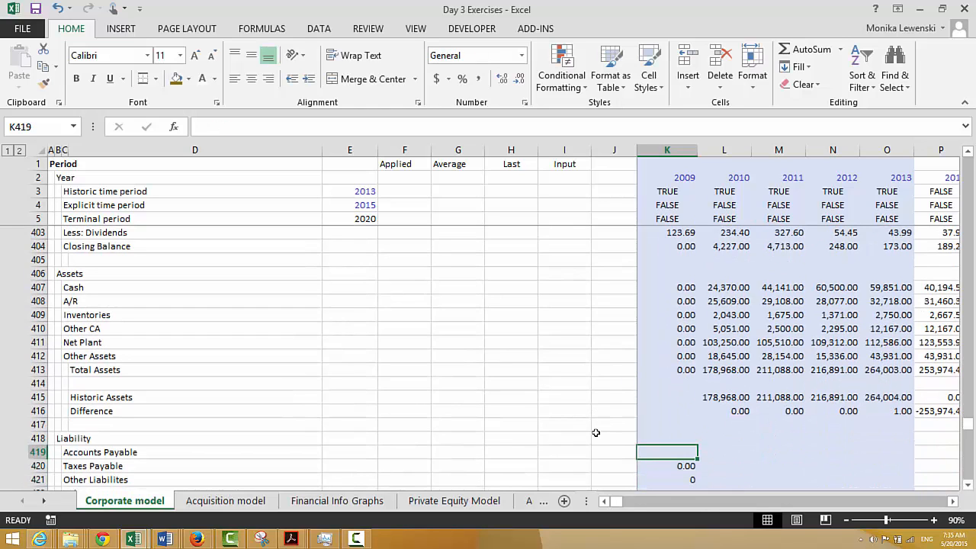
# Link the 2009 Accounts Payable cell K419 to the A/P Level line of the Working Capital section with =K312
pyautogui.write('=')
pyautogui.press('Up')
pyautogui.press('Up')
pyautogui.press('Up')
pyautogui.press('Up')
pyautogui.press('Up')
pyautogui.press('Up')
pyautogui.press('Up')
pyautogui.press('Up')
pyautogui.press('Up')
pyautogui.press('Up')
pyautogui.press('Up')
pyautogui.press('Up')
pyautogui.press('Up')
pyautogui.press('Up')
pyautogui.press('Up')
pyautogui.press('Up')
pyautogui.press('Up')
pyautogui.press('Up')
pyautogui.press('Up')
pyautogui.press('Up')
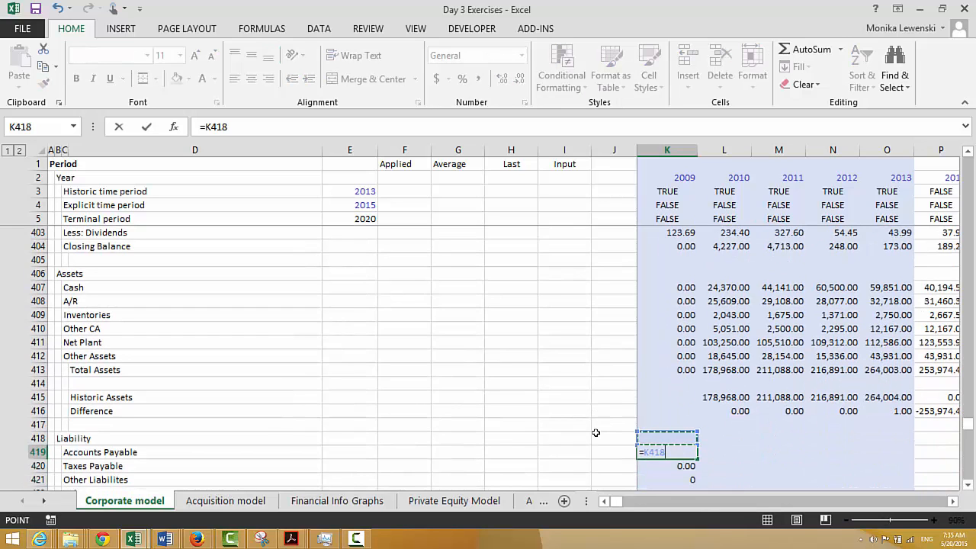
pyautogui.press('Up')
pyautogui.press('Up')
pyautogui.press('Up')
pyautogui.press('Up')
pyautogui.press('Up')
pyautogui.press('Up')
pyautogui.press('Up')
pyautogui.press('Up')
pyautogui.press('Up')
pyautogui.press('Up')
pyautogui.press('Up')
pyautogui.press('Up')
pyautogui.press('Up')
pyautogui.press('Up')
pyautogui.press('Up')
pyautogui.press('Up')
pyautogui.press('Up')
pyautogui.press('Up')
pyautogui.press('Up')
pyautogui.press('Up')
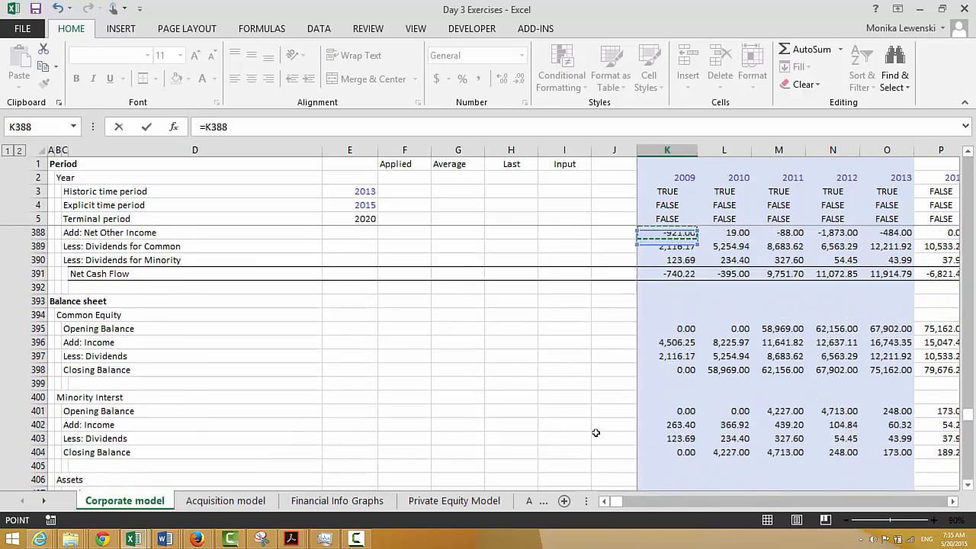
pyautogui.press('Up')
pyautogui.press('Up')
pyautogui.press('Up')
pyautogui.press('Up')
pyautogui.press('Up')
pyautogui.press('Up')
pyautogui.press('Up')
pyautogui.press('Up')
pyautogui.press('Up')
pyautogui.press('Up')
pyautogui.press('Up')
pyautogui.press('Up')
pyautogui.press('Up')
pyautogui.press('Up')
pyautogui.press('Up')
pyautogui.press('Up')
pyautogui.press('Up')
pyautogui.press('Up')
pyautogui.press('Up')
pyautogui.press('Up')
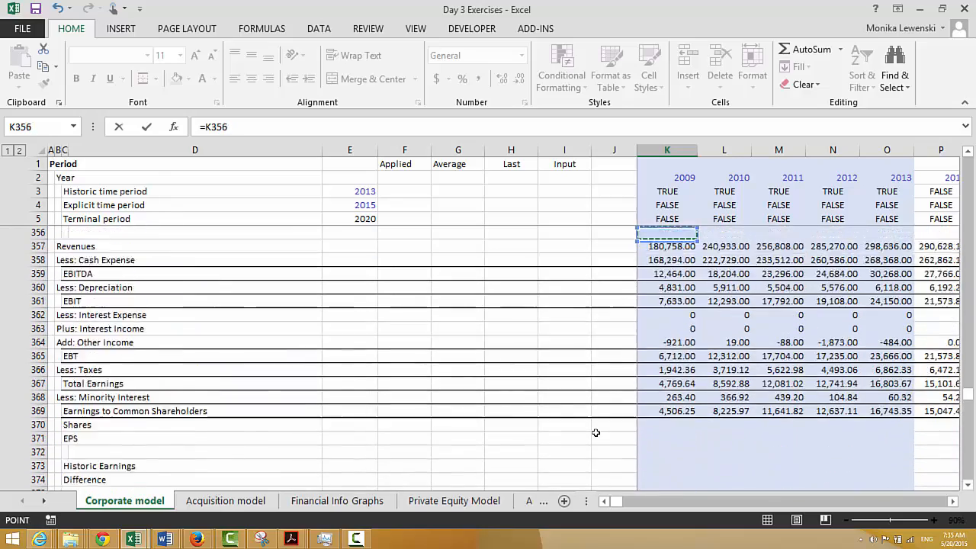
pyautogui.press('Up')
pyautogui.press('Up')
pyautogui.press('Up')
pyautogui.press('Up')
pyautogui.press('Up')
pyautogui.press('Up')
pyautogui.press('Up')
pyautogui.press('Up')
pyautogui.press('Up')
pyautogui.press('Up')
pyautogui.press('Up')
pyautogui.press('Up')
pyautogui.press('Up')
pyautogui.press('Up')
pyautogui.press('Up')
pyautogui.press('Up')
pyautogui.press('Up')
pyautogui.press('Up')
pyautogui.press('Up')
pyautogui.press('Up')
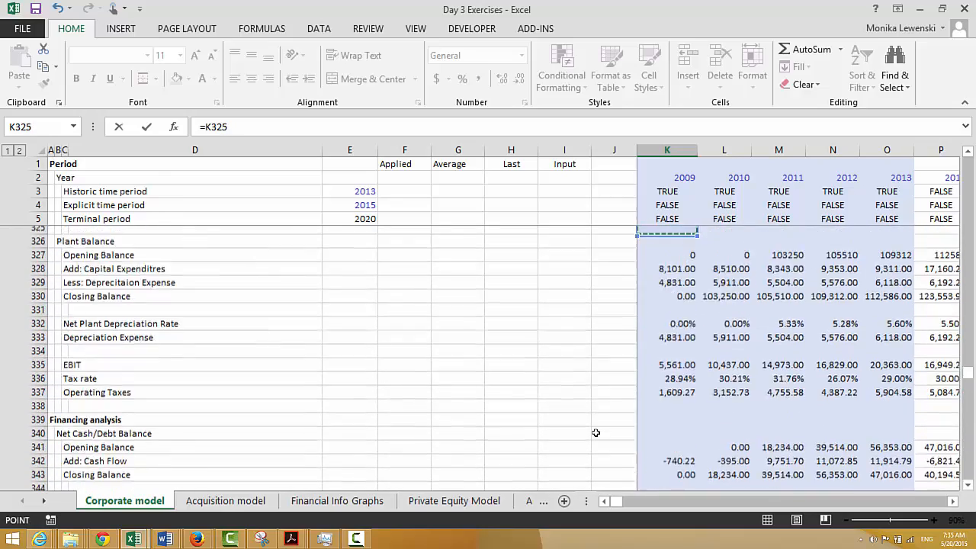
pyautogui.press('Up')
pyautogui.press('Up')
pyautogui.press('Up')
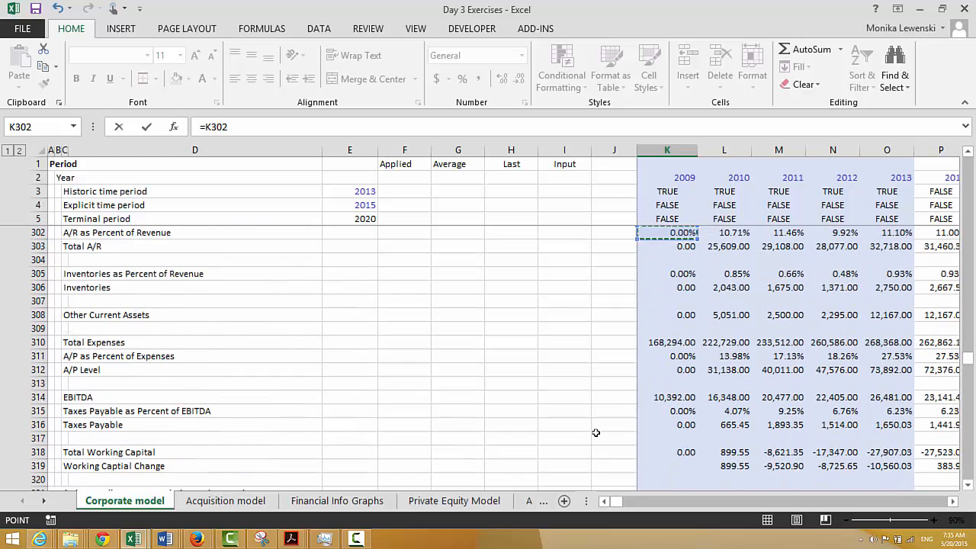
pyautogui.press('Down')
pyautogui.press('Down')
pyautogui.press('Down')
pyautogui.press('Down')
pyautogui.press('Down')
pyautogui.press('Down')
pyautogui.press('Down')
pyautogui.press('Down')
pyautogui.press('Down')
pyautogui.press('Down')
pyautogui.press('Down')
pyautogui.press('Down')
pyautogui.press('Down')
pyautogui.press('Up')
pyautogui.press('Up')
pyautogui.press('Up')
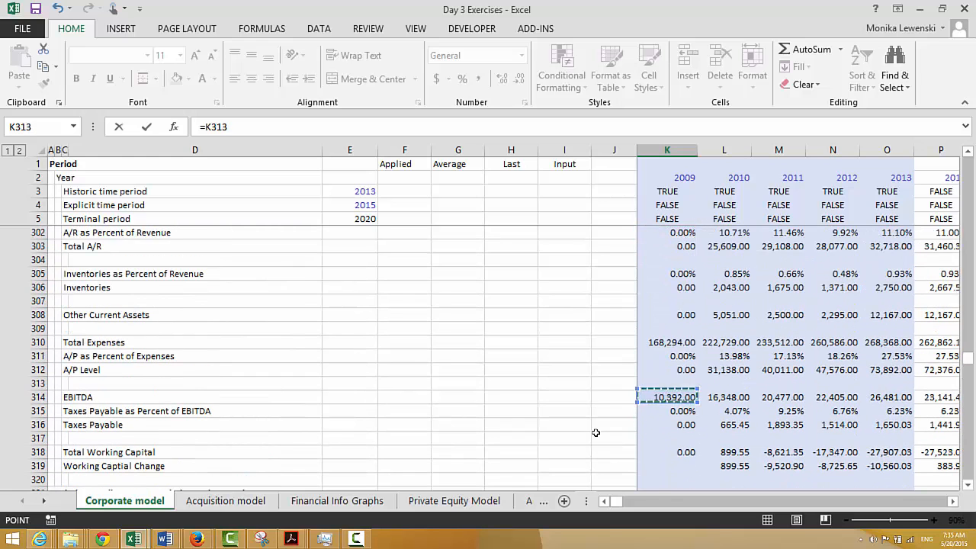
pyautogui.press('Return')
pyautogui.press('Up')
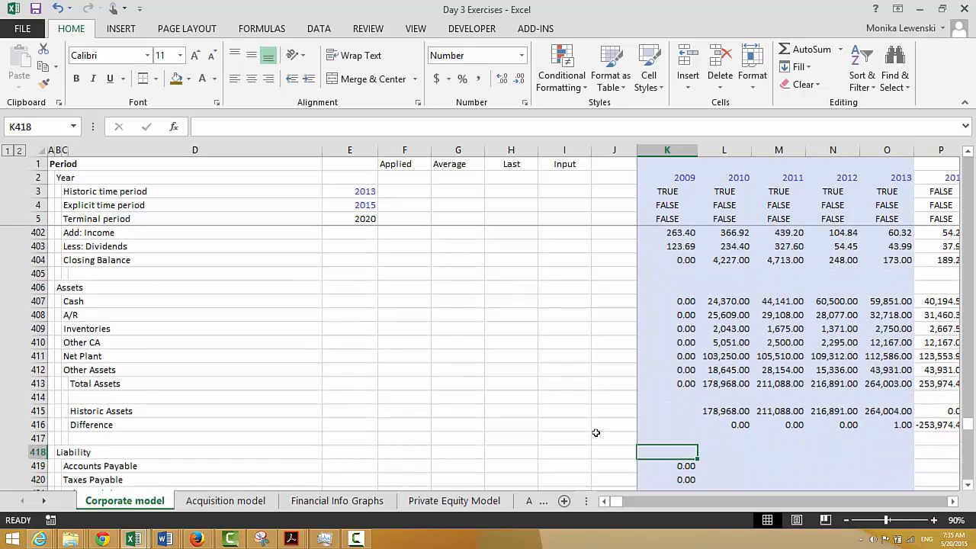
# Total the 2009 liability lines in the Total Liabilities cell K425 with =SUM(K419:K424)
pyautogui.press('Down')
pyautogui.press('Down')
pyautogui.press('Down')
pyautogui.press('Down')
pyautogui.press('Down')
pyautogui.press('Down')
pyautogui.press('Down')
pyautogui.press('Down')
pyautogui.press('Down')
pyautogui.press('Down')
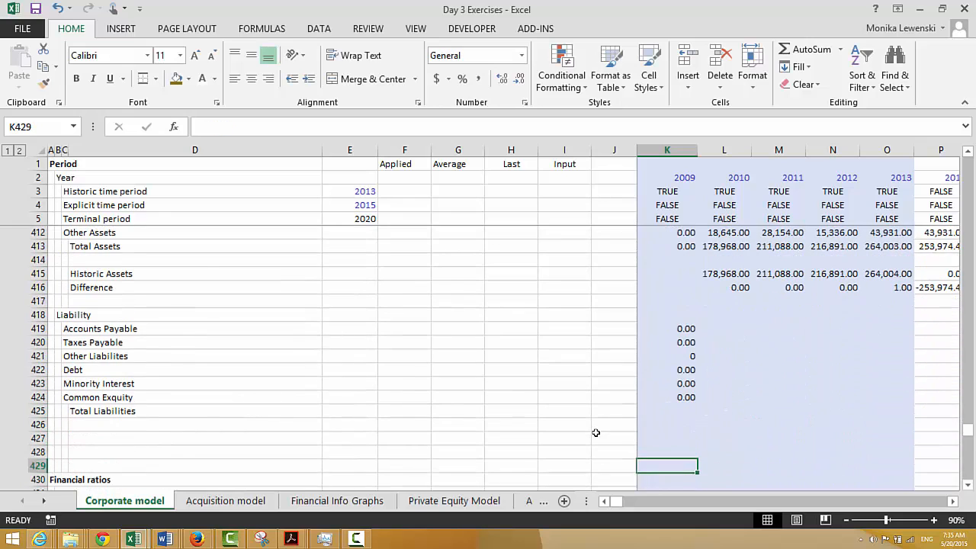
pyautogui.press('Up')
pyautogui.press('Up')
pyautogui.press('Up')
pyautogui.press('Up')
pyautogui.press('Up')
pyautogui.press('Up')
pyautogui.press('Up')
pyautogui.press('Down')
pyautogui.press('Down')
pyautogui.press('Down')
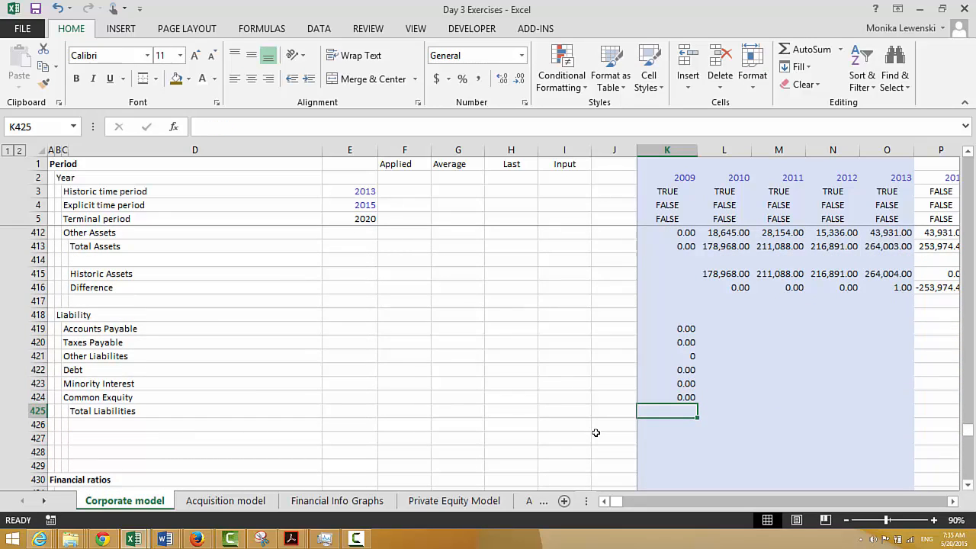
pyautogui.hotkey('alt', '=')
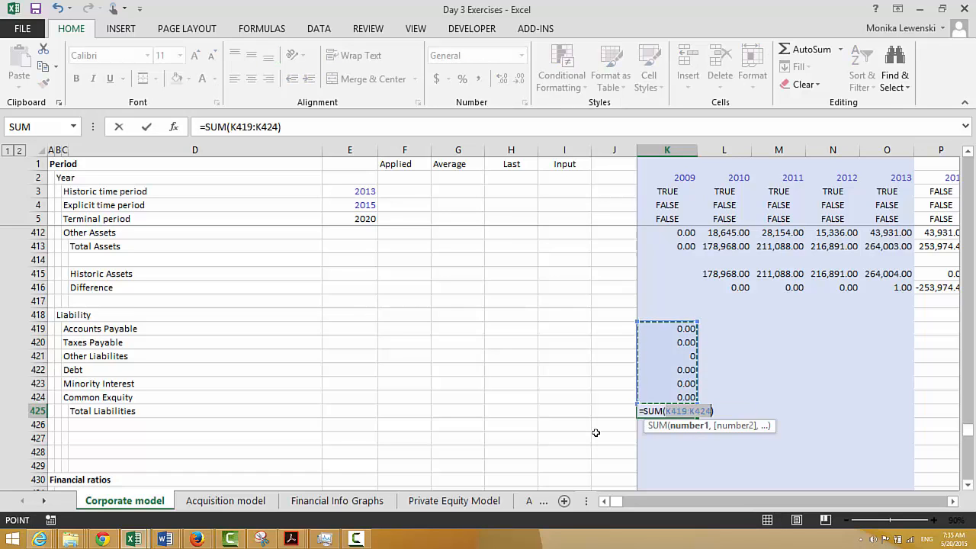
pyautogui.press('Return')
# Format the 2009 Other Liabilites cell K421 with two decimals and fill the liability formulas K419:K425 right into the 2010 column
pyautogui.press('Up')
pyautogui.press('Up')
pyautogui.press('Up')
pyautogui.press('Up')
pyautogui.press('Up')
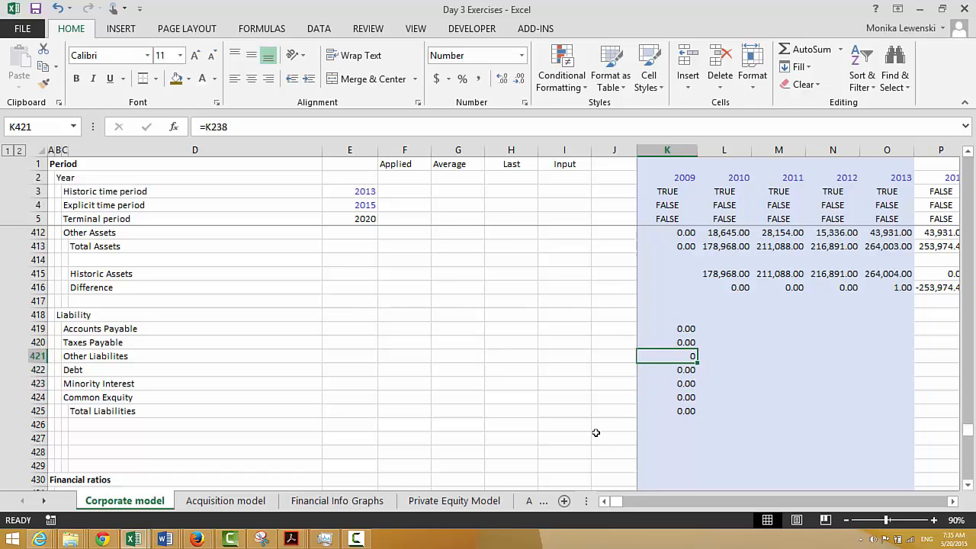
pyautogui.press('Up')
pyautogui.press('Up')
pyautogui.hotkey('shift', 'Down')
pyautogui.hotkey('shift', 'Down')
pyautogui.hotkey('shift', 'Down')
pyautogui.hotkey('shift', 'Down')
pyautogui.hotkey('shift', 'Down')
pyautogui.hotkey('shift', 'Down')
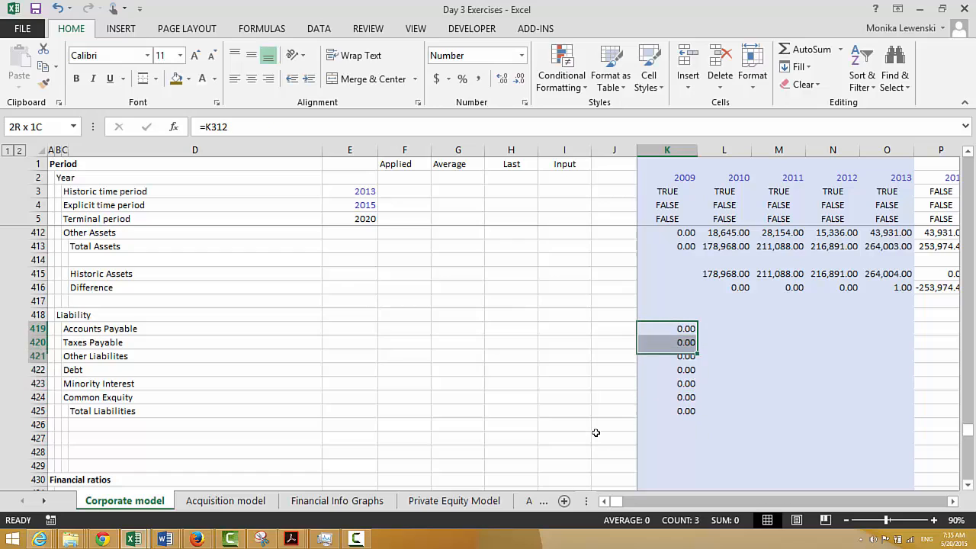
pyautogui.hotkey('ctrl', 'shift', 'r')
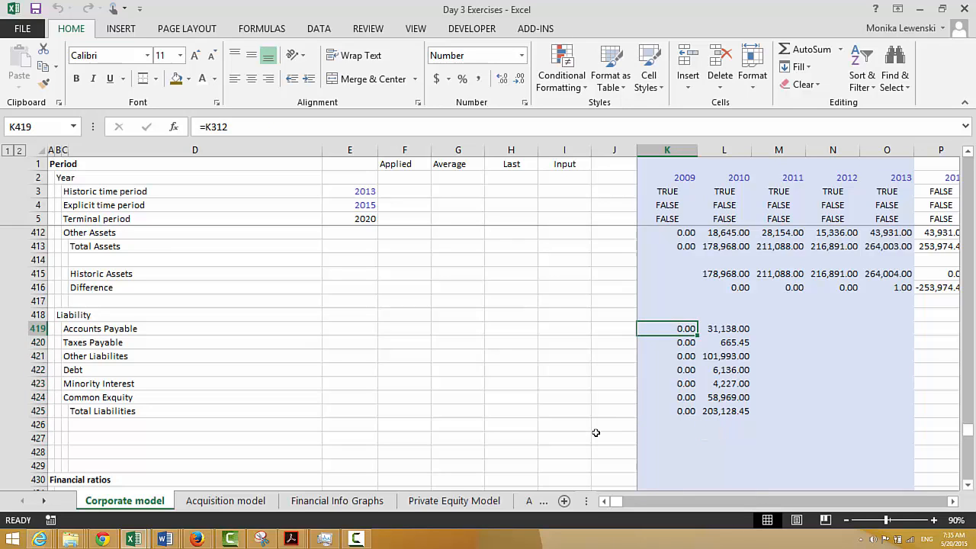
# Fill the 2010 liability formulas L419:L425 right across the remaining years
pyautogui.press('Right')
pyautogui.hotkey('ctrl', 'shift', 'Down')
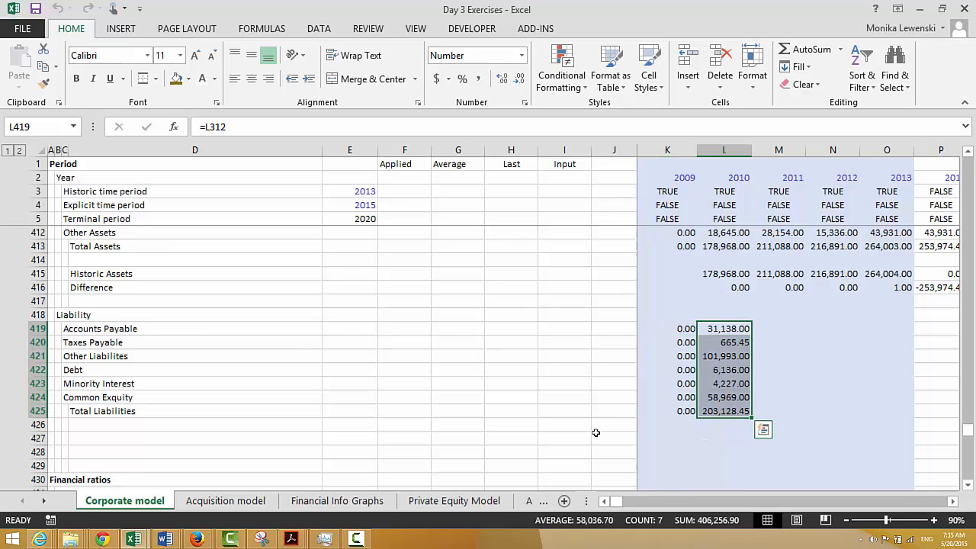
pyautogui.hotkey('ctrl', 'shift', 'r')
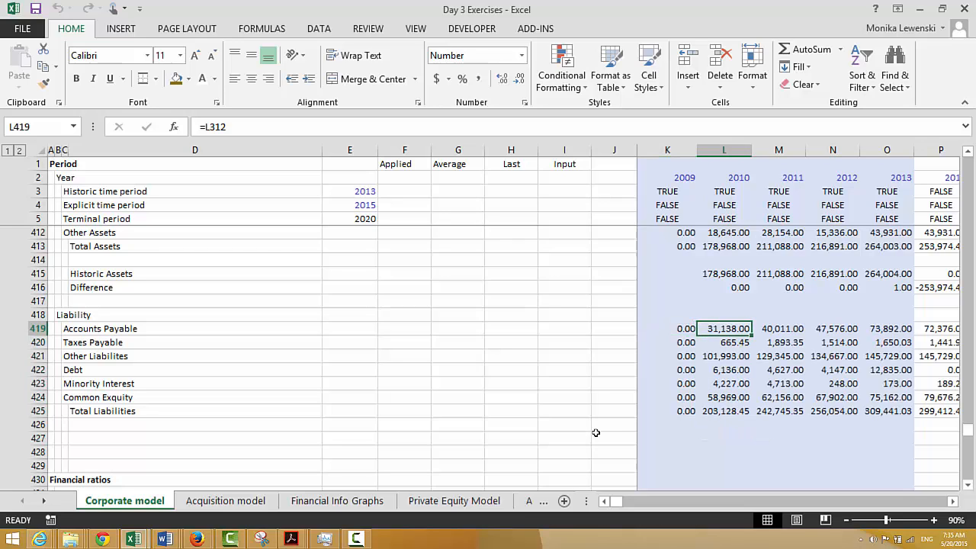
pyautogui.press('Down')
pyautogui.press('Down')
pyautogui.press('Down')
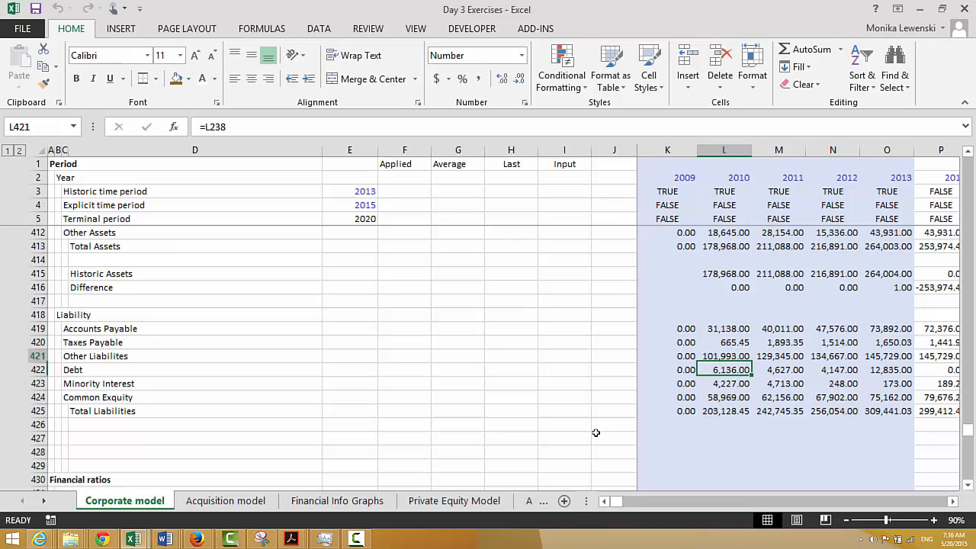
pyautogui.press('Up')
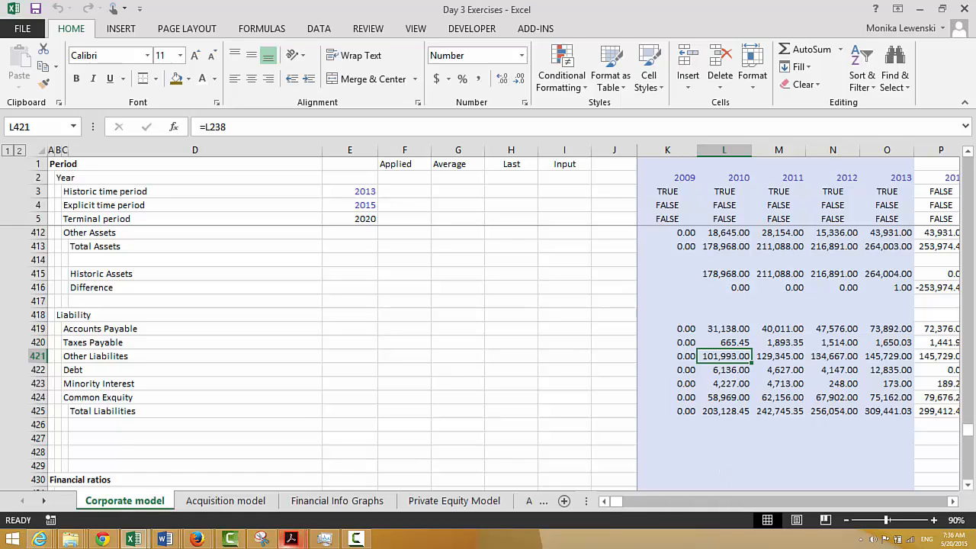
pyautogui.click(354, 540)
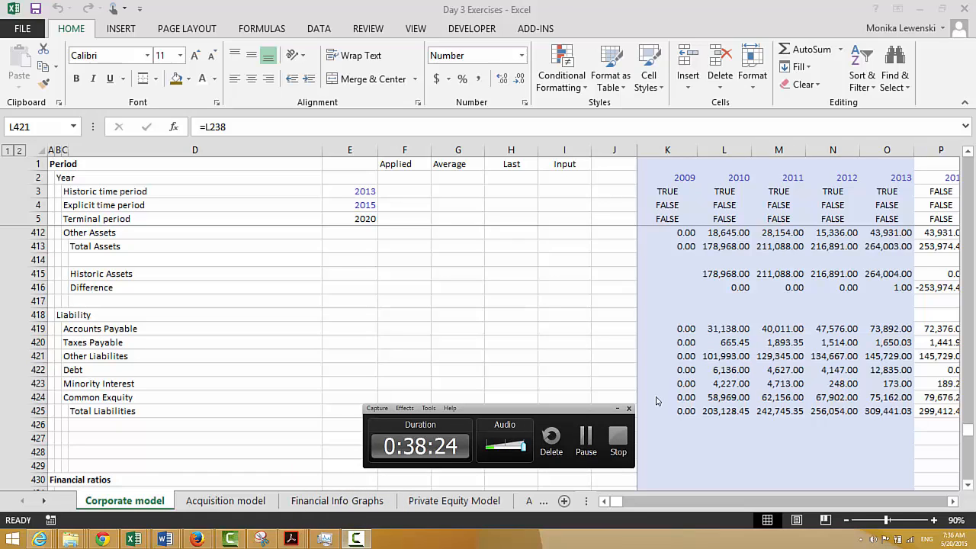